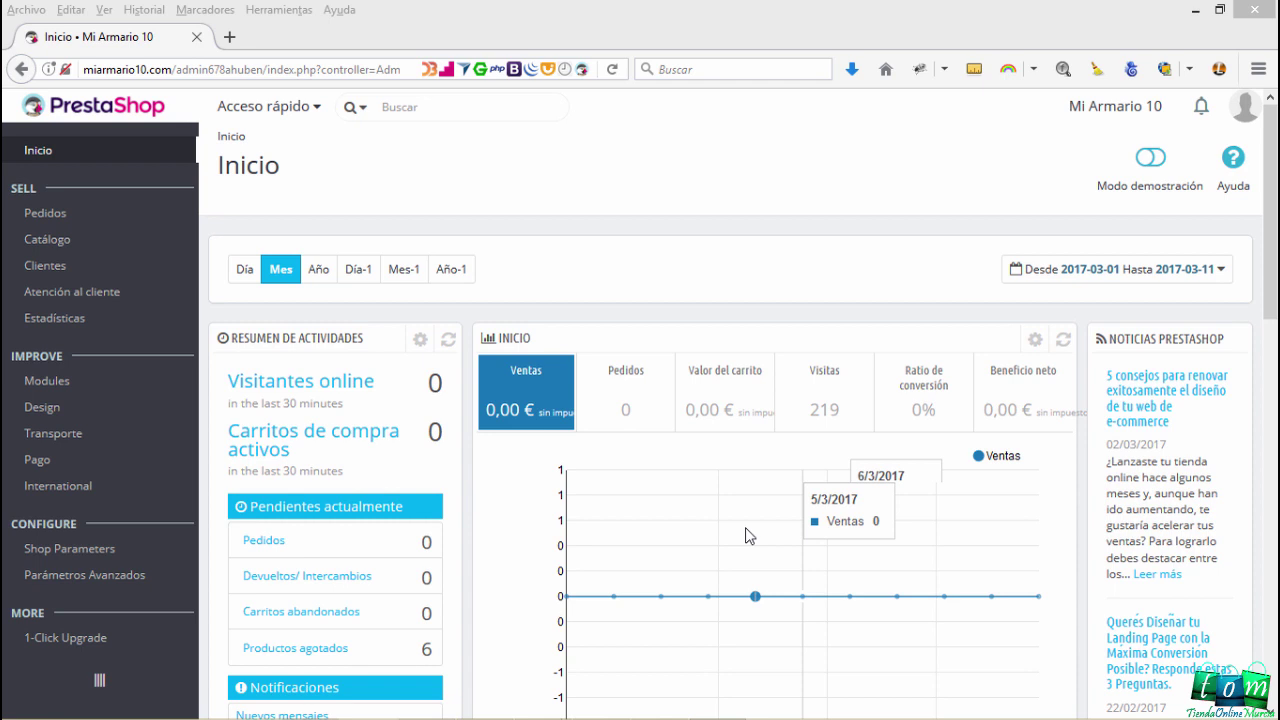
Go to the Importación page under Parámetros Avanzados and expand the import-type list
{"action": "mouse_move", "coordinate": [96, 552]}
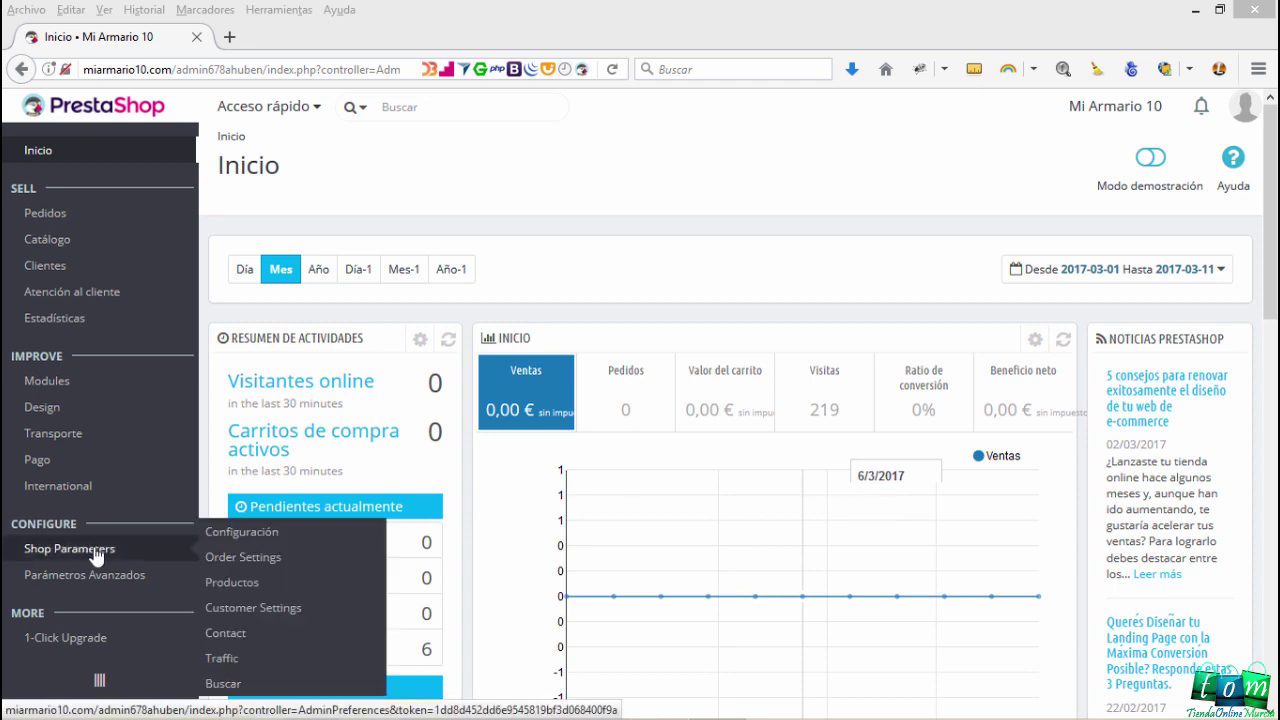
{"action": "mouse_move", "coordinate": [96, 579]}
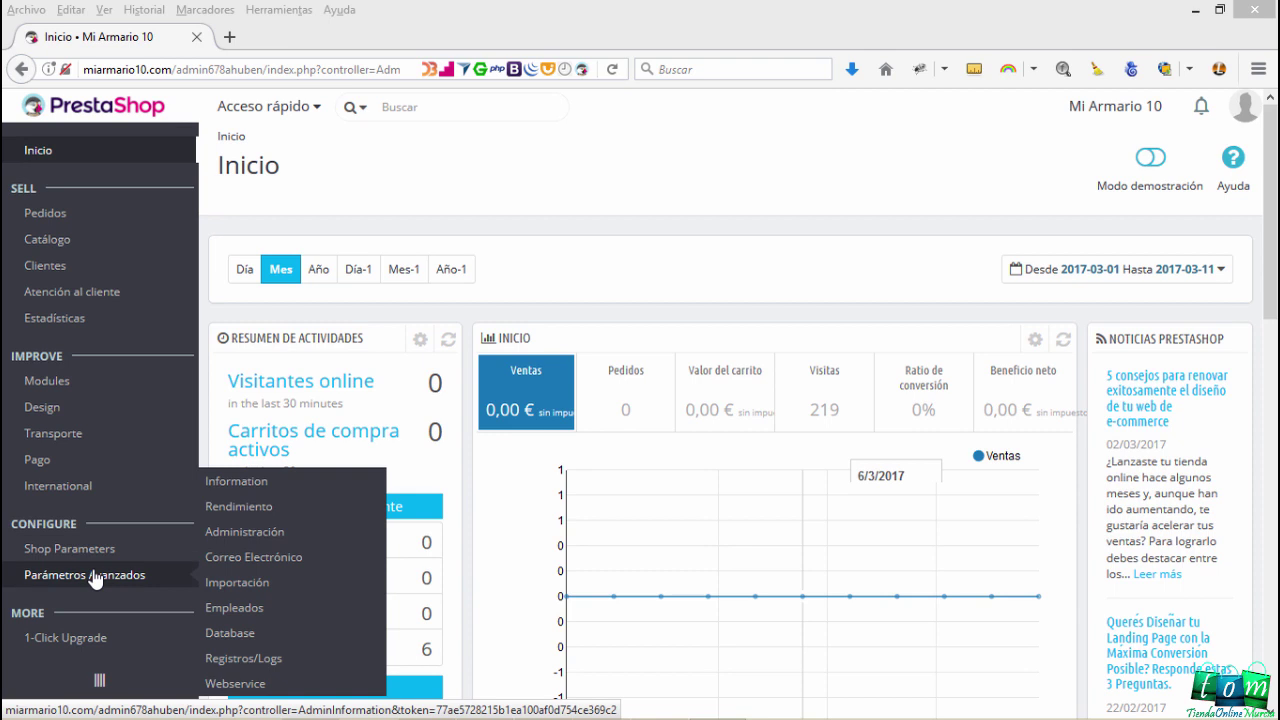
{"action": "left_click", "coordinate": [234, 586]}
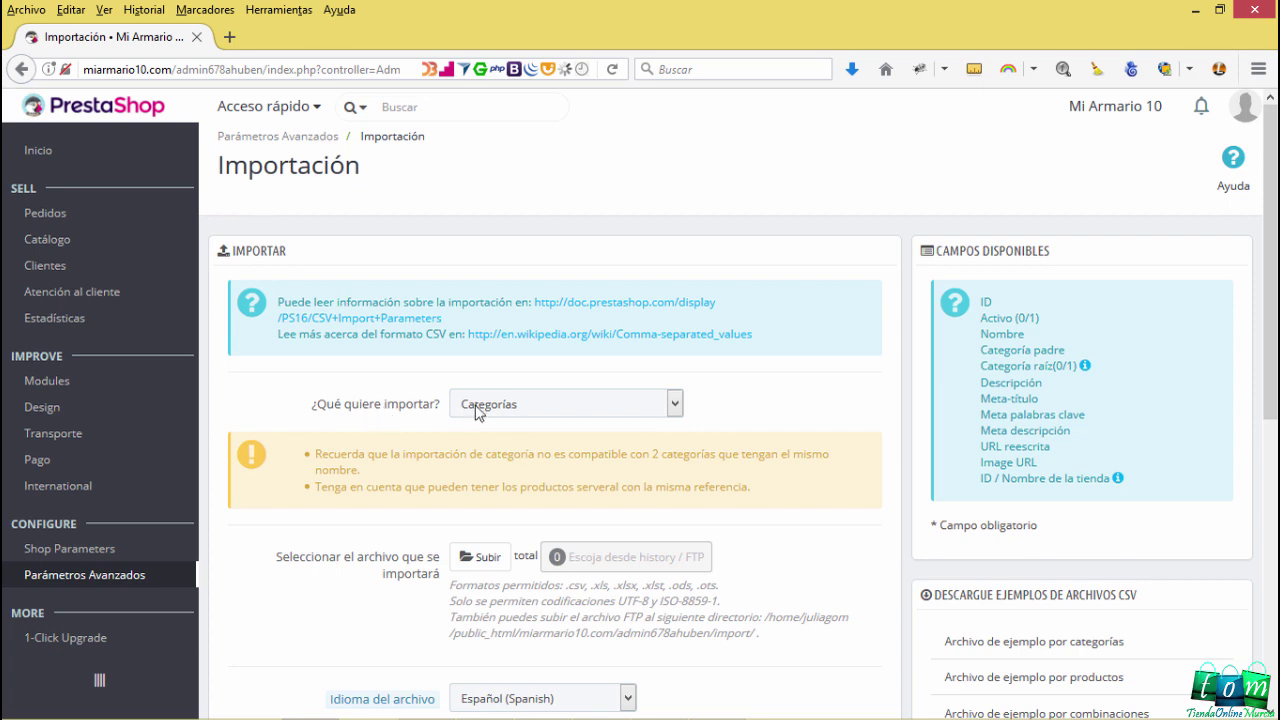
{"action": "left_click", "coordinate": [477, 412]}
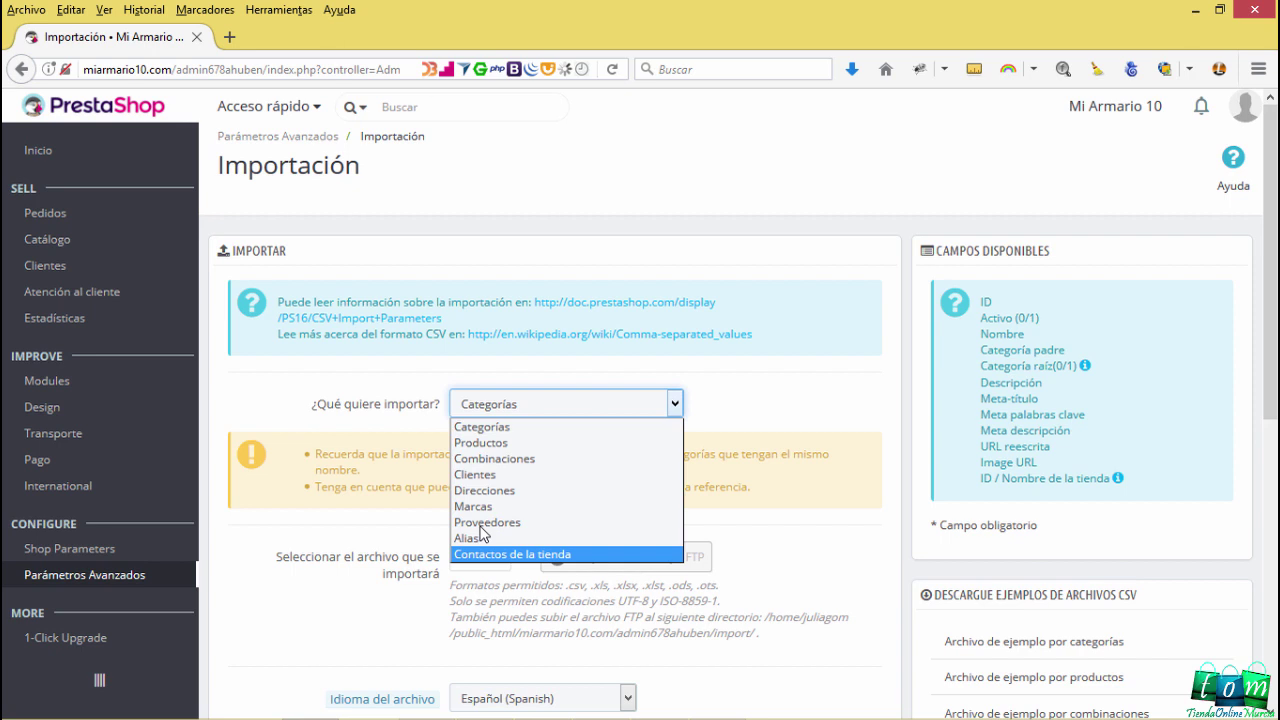
Select Productos as the data type to import
{"action": "left_click", "coordinate": [490, 446]}
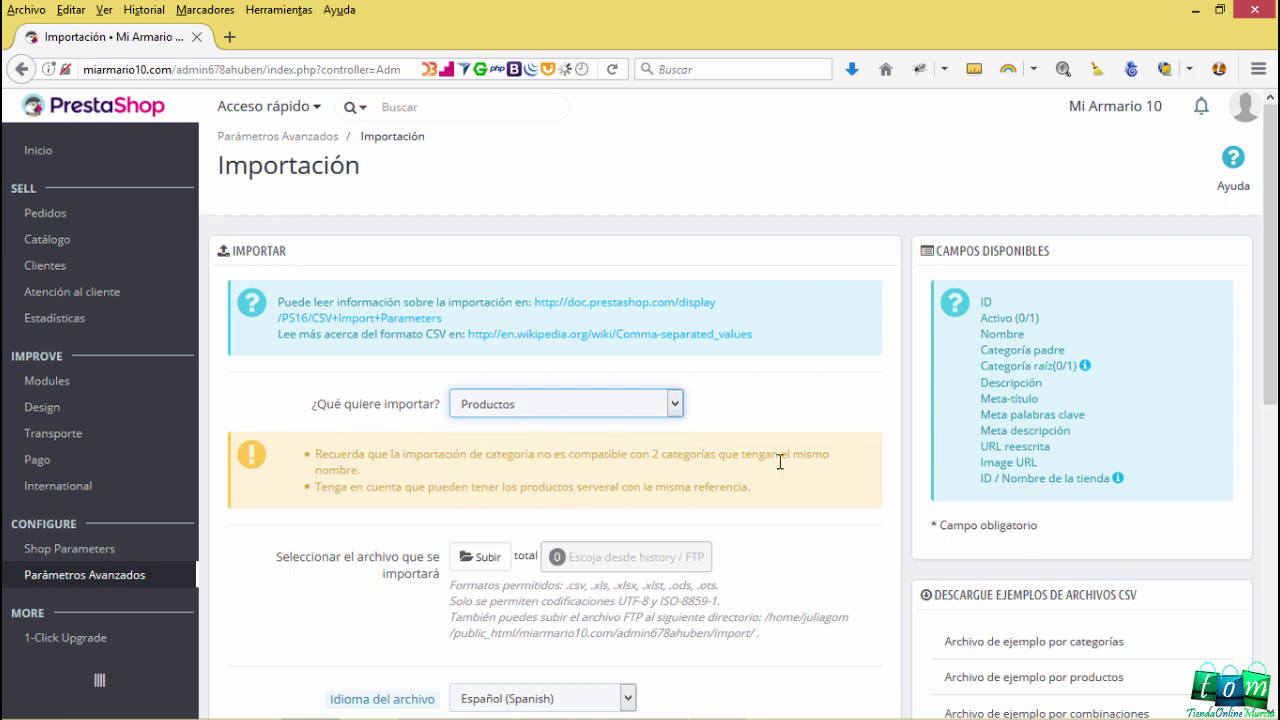
{"action": "scroll", "coordinate": [768, 461], "scroll_direction": "down", "scroll_amount": 2}
{"action": "scroll", "coordinate": [579, 323], "scroll_direction": "up", "scroll_amount": 1}
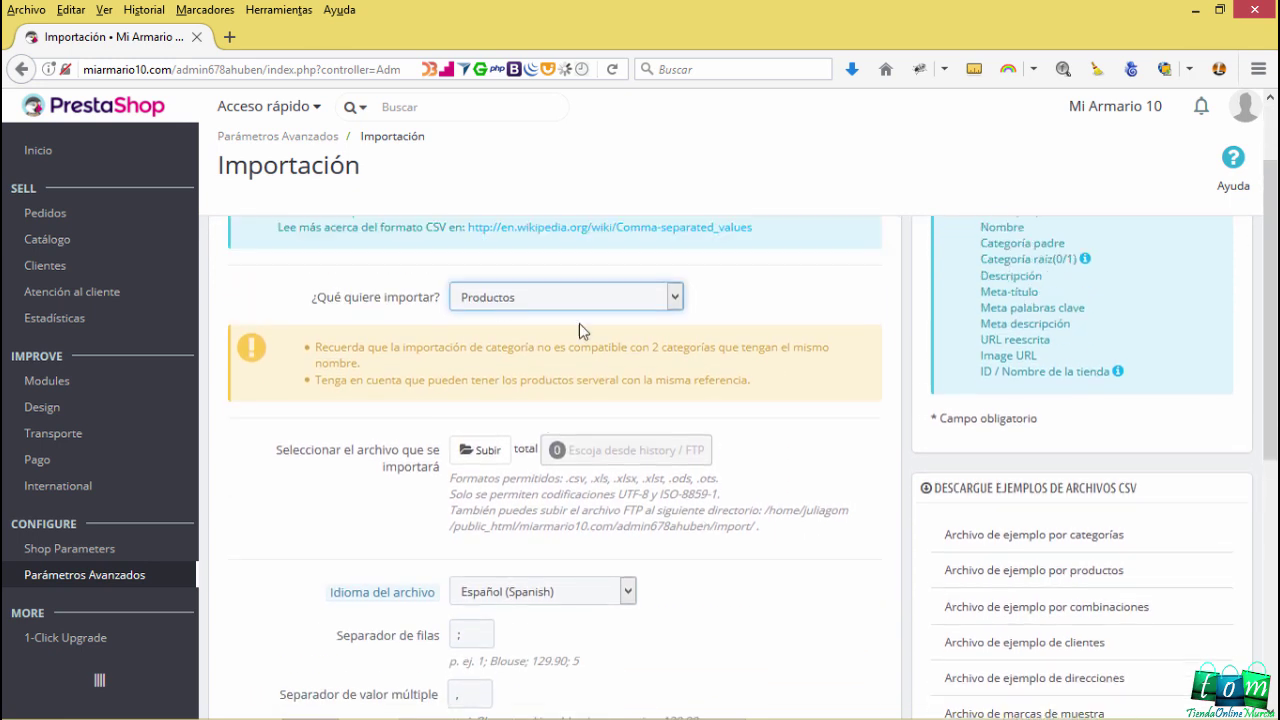
{"action": "left_click", "coordinate": [493, 302]}
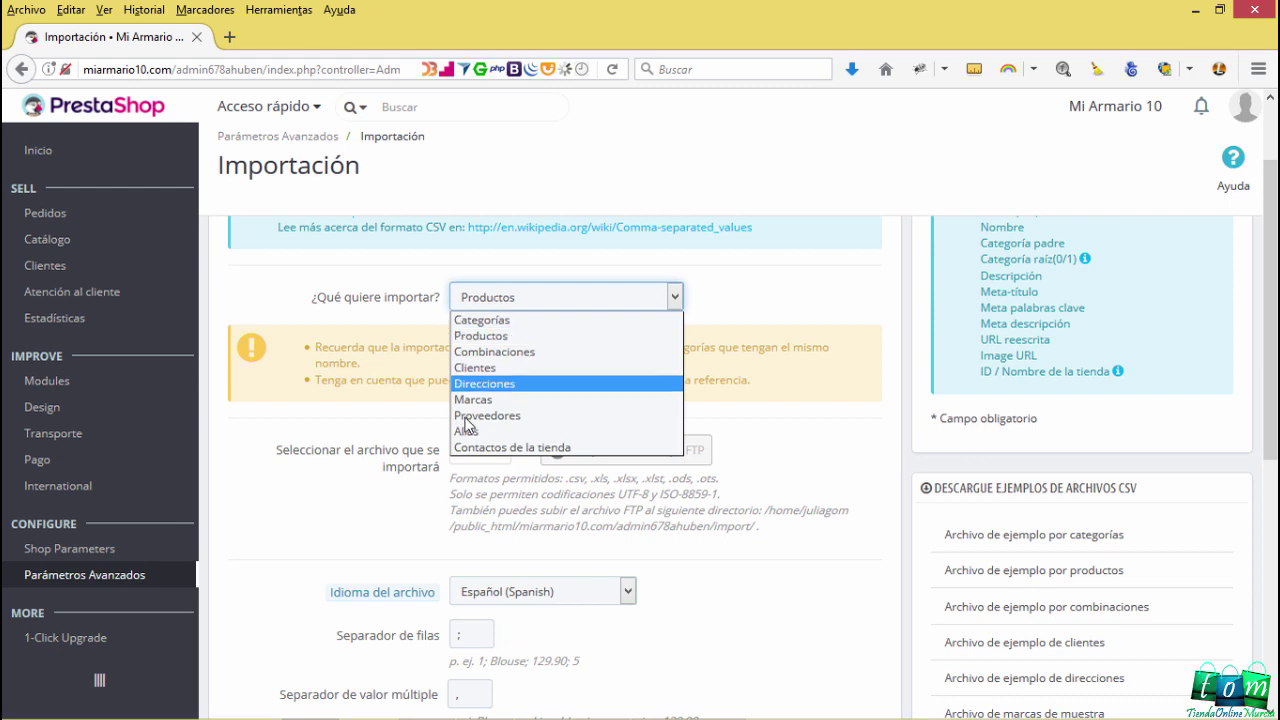
{"action": "left_click", "coordinate": [484, 340]}
{"action": "scroll", "coordinate": [949, 505], "scroll_direction": "down", "scroll_amount": 1}
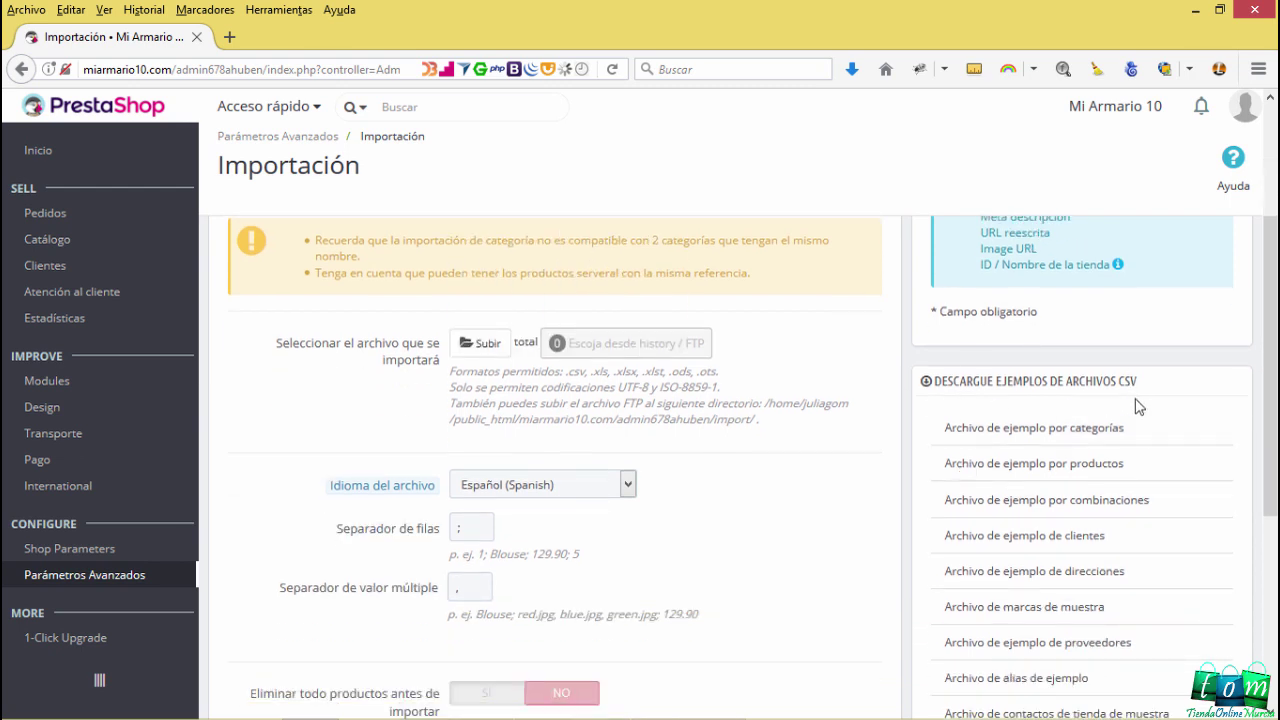
Download and save the sample products_import.csv file, then view the downloads library
{"action": "left_click_drag", "start_coordinate": [1145, 384], "coordinate": [934, 381]}
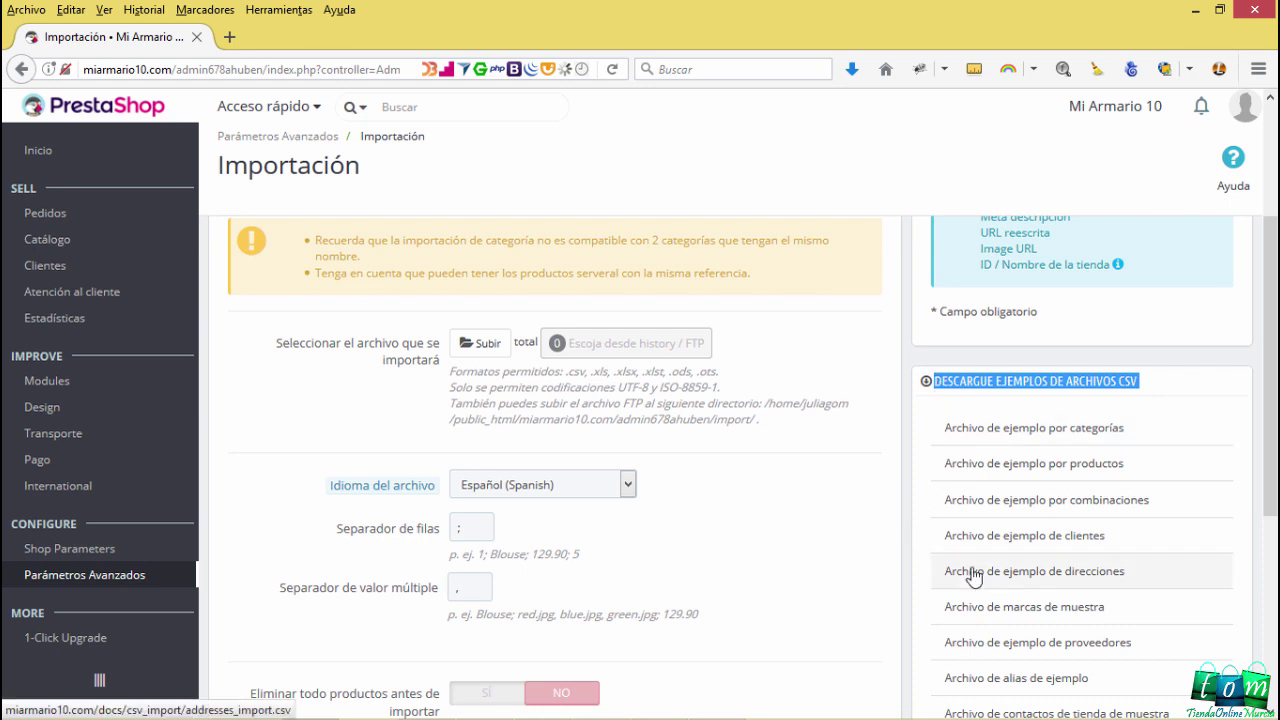
{"action": "scroll", "coordinate": [975, 565], "scroll_direction": "down", "scroll_amount": 2}
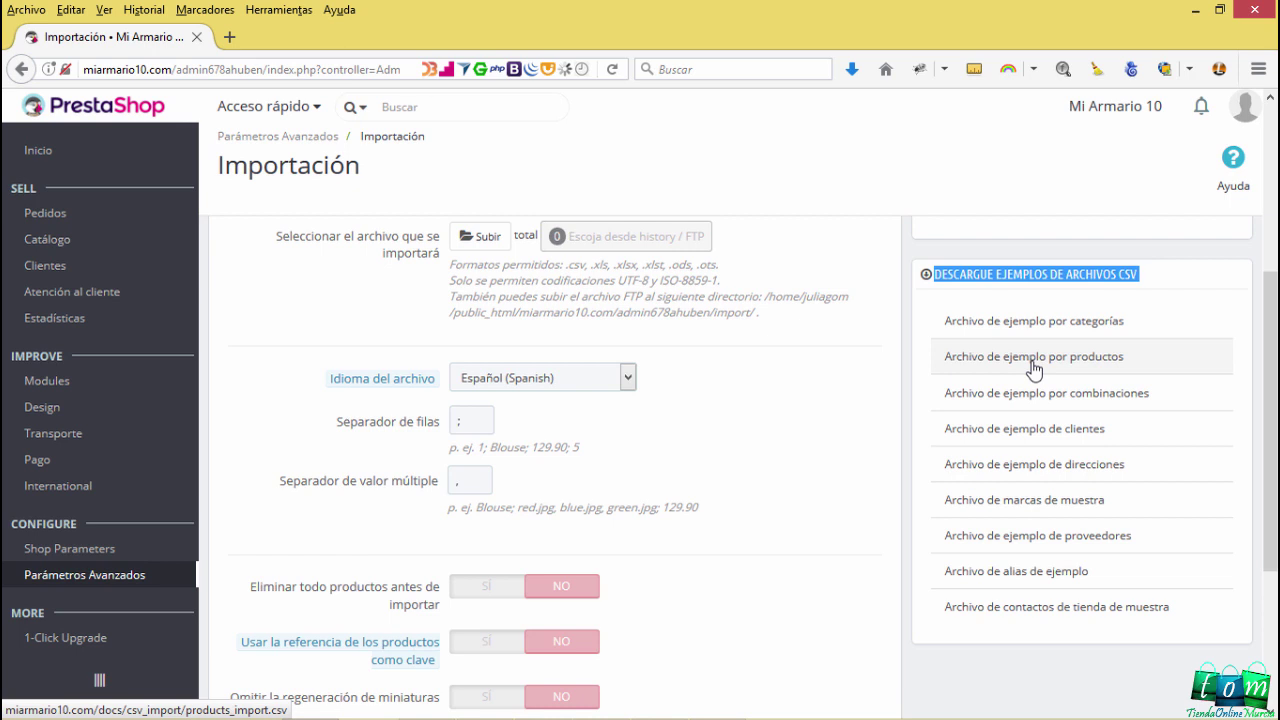
{"action": "left_click", "coordinate": [1034, 368]}
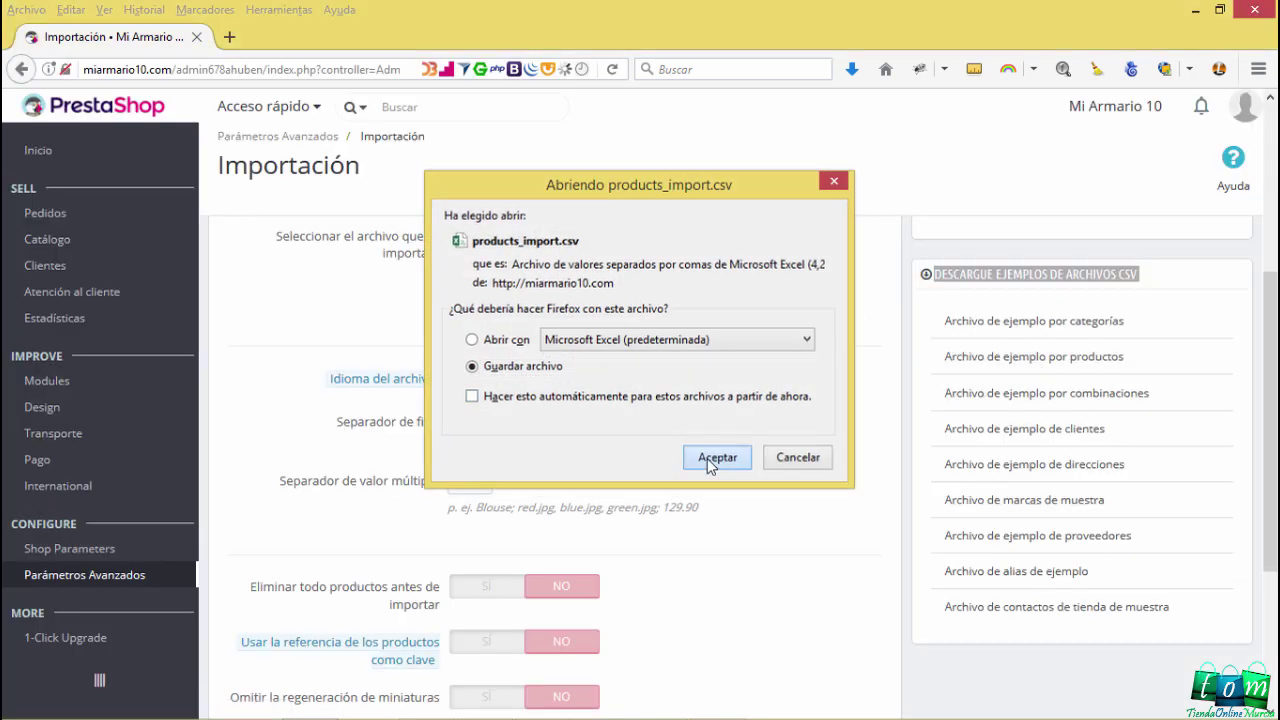
{"action": "left_click", "coordinate": [716, 457]}
{"action": "left_click", "coordinate": [852, 71]}
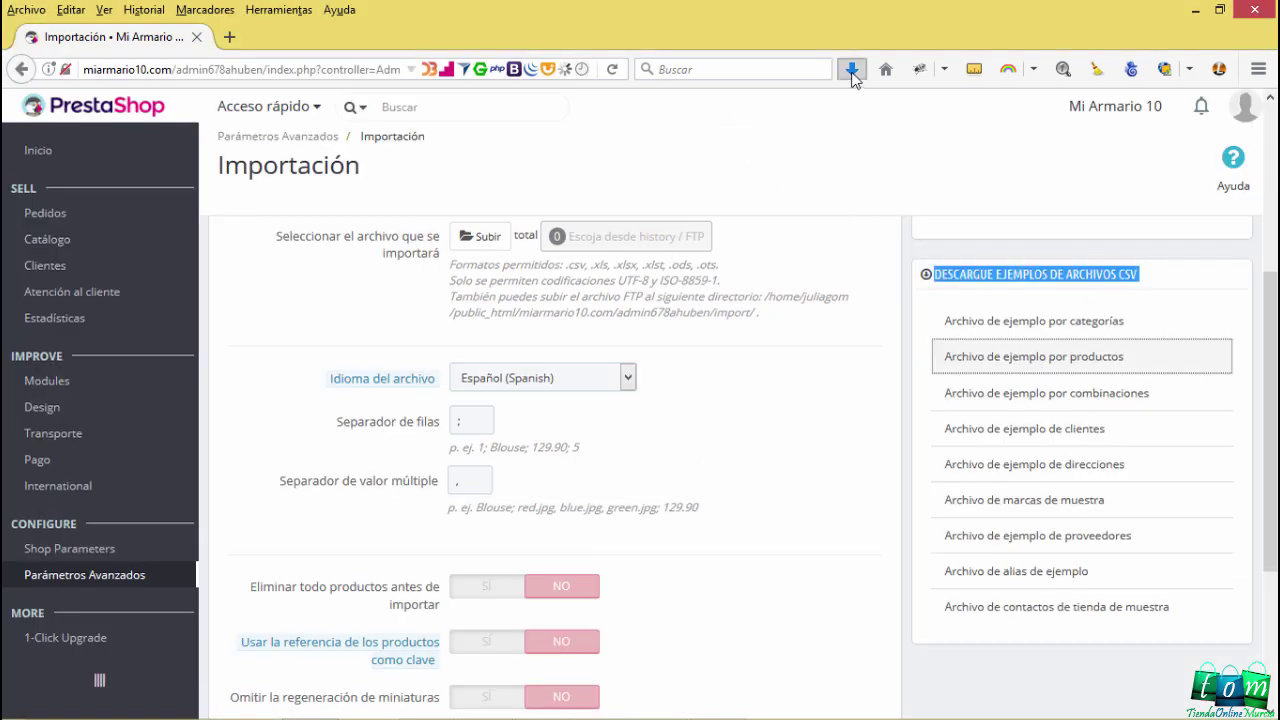
{"action": "left_click", "coordinate": [680, 351]}
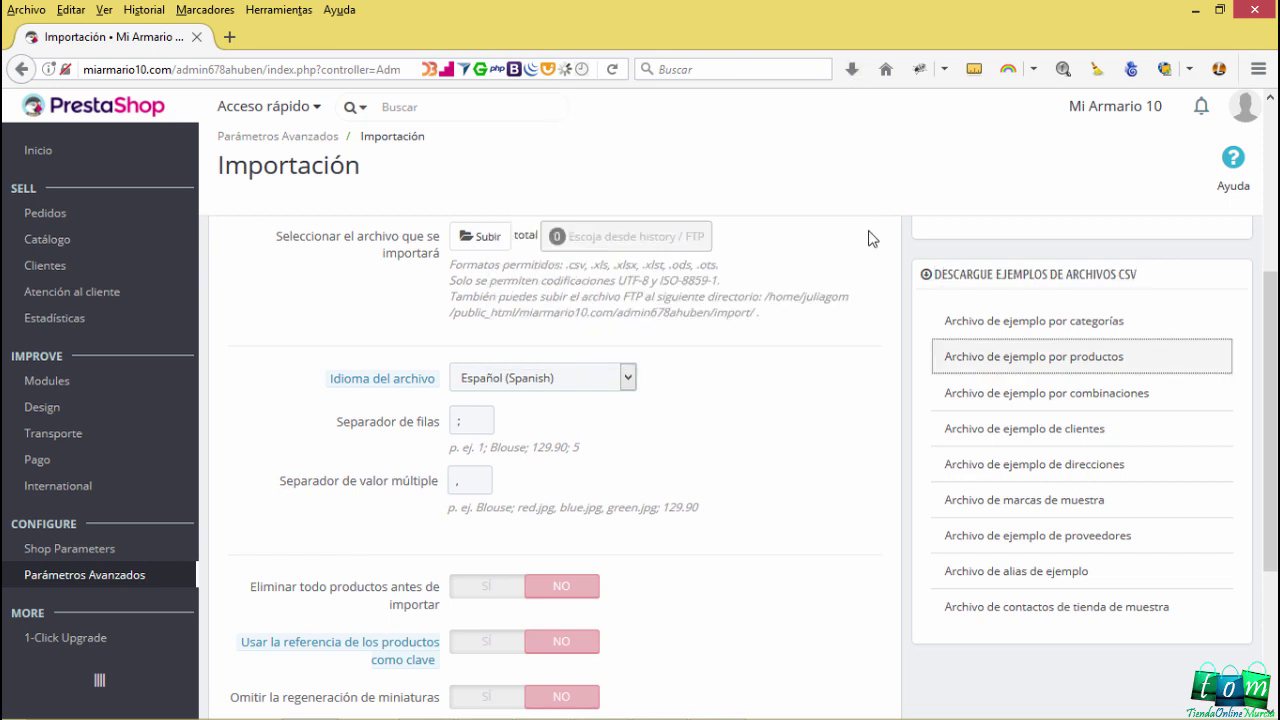
Minimize Firefox and Notepad++ and copy products_import.csv onto the desktop
{"action": "left_click", "coordinate": [1195, 10]}
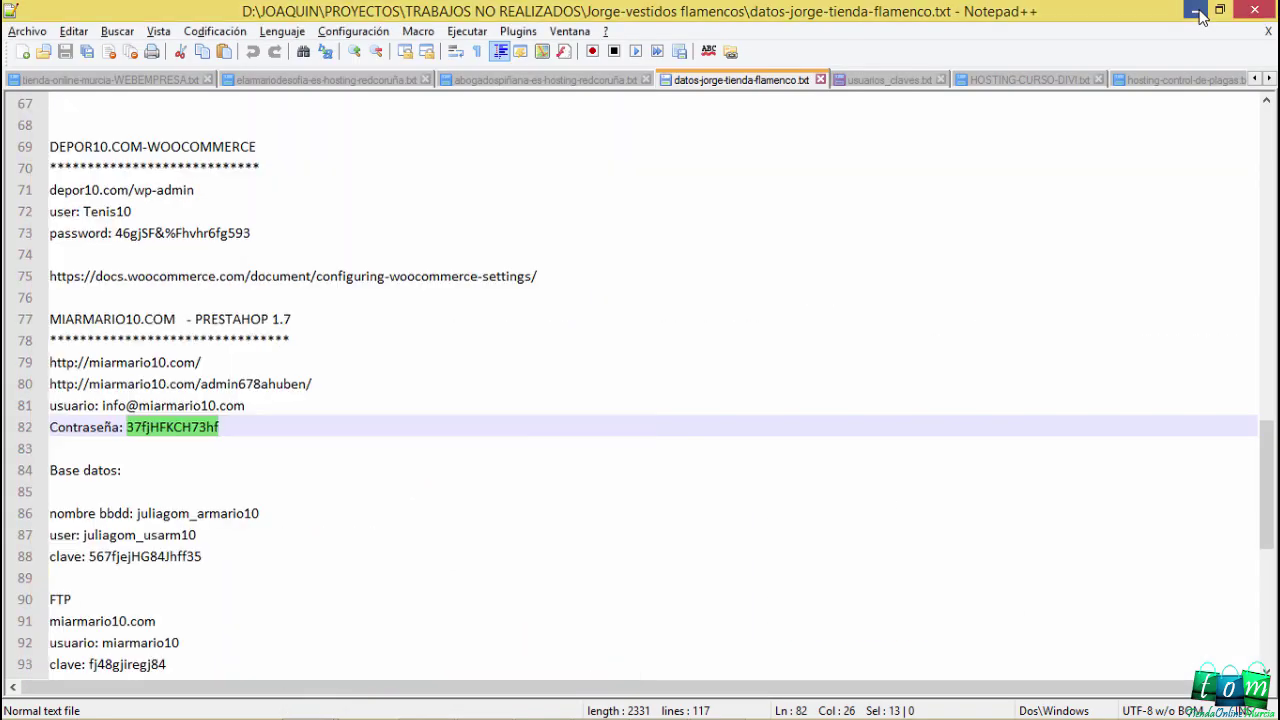
{"action": "left_click", "coordinate": [1200, 14]}
{"action": "left_click_drag", "start_coordinate": [403, 218], "coordinate": [842, 422]}
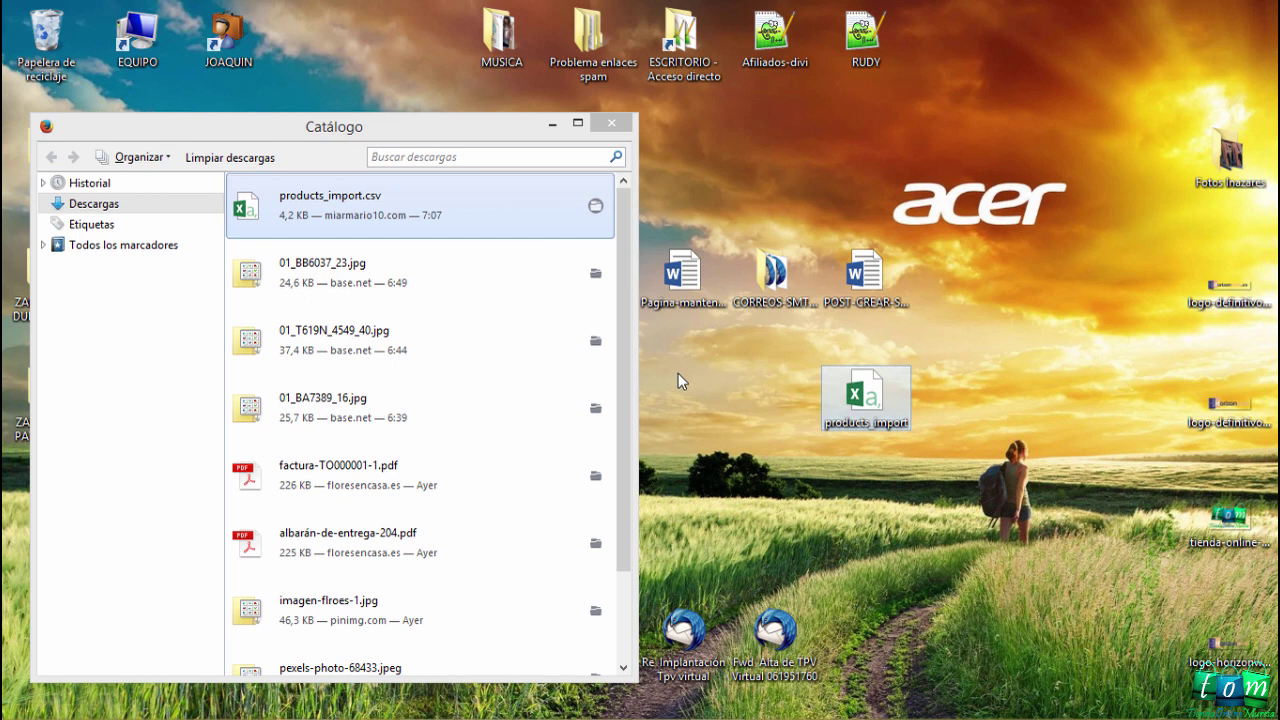
Clear and close the Firefox downloads library, then reposition and right-click products_import.csv
{"action": "left_click", "coordinate": [250, 160]}
{"action": "left_click", "coordinate": [611, 122]}
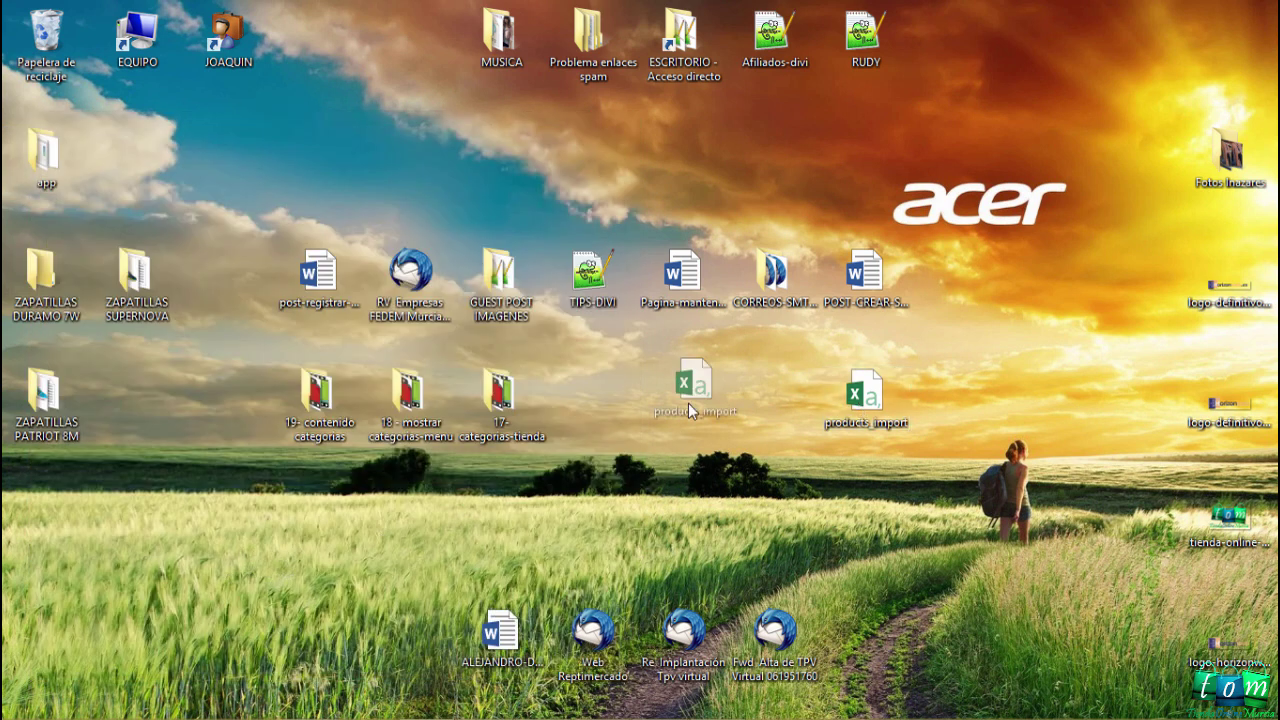
{"action": "left_click_drag", "start_coordinate": [865, 395], "coordinate": [688, 405]}
{"action": "left_click", "coordinate": [752, 497]}
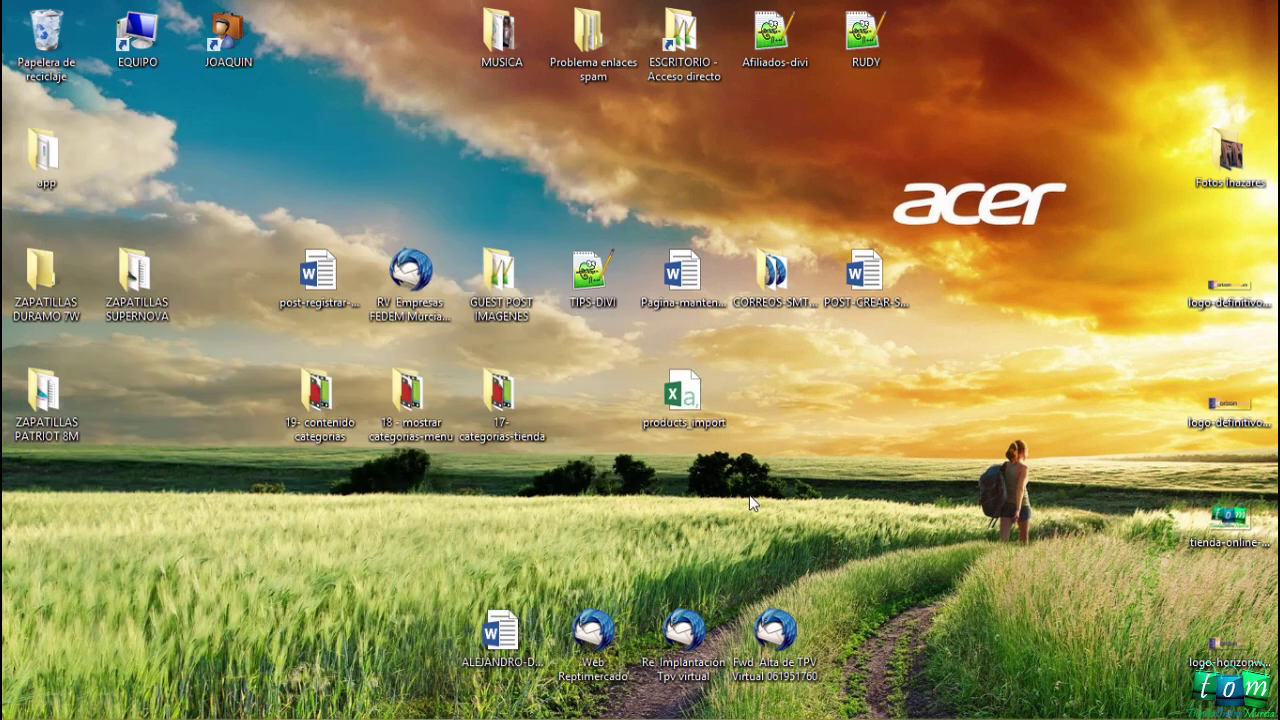
{"action": "right_click", "coordinate": [686, 403]}
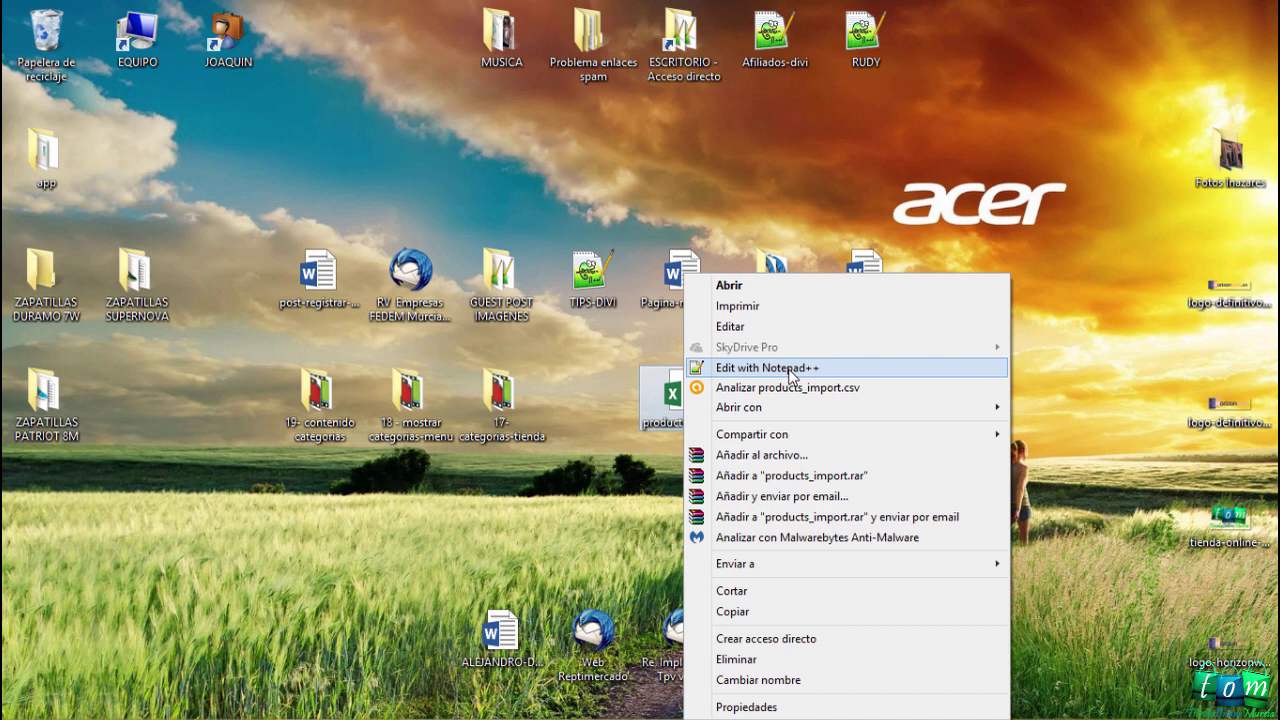
Edit products_import.csv in Notepad++ and inspect the ID, Active, Name headers and iPod Nano row
{"action": "left_click", "coordinate": [790, 368]}
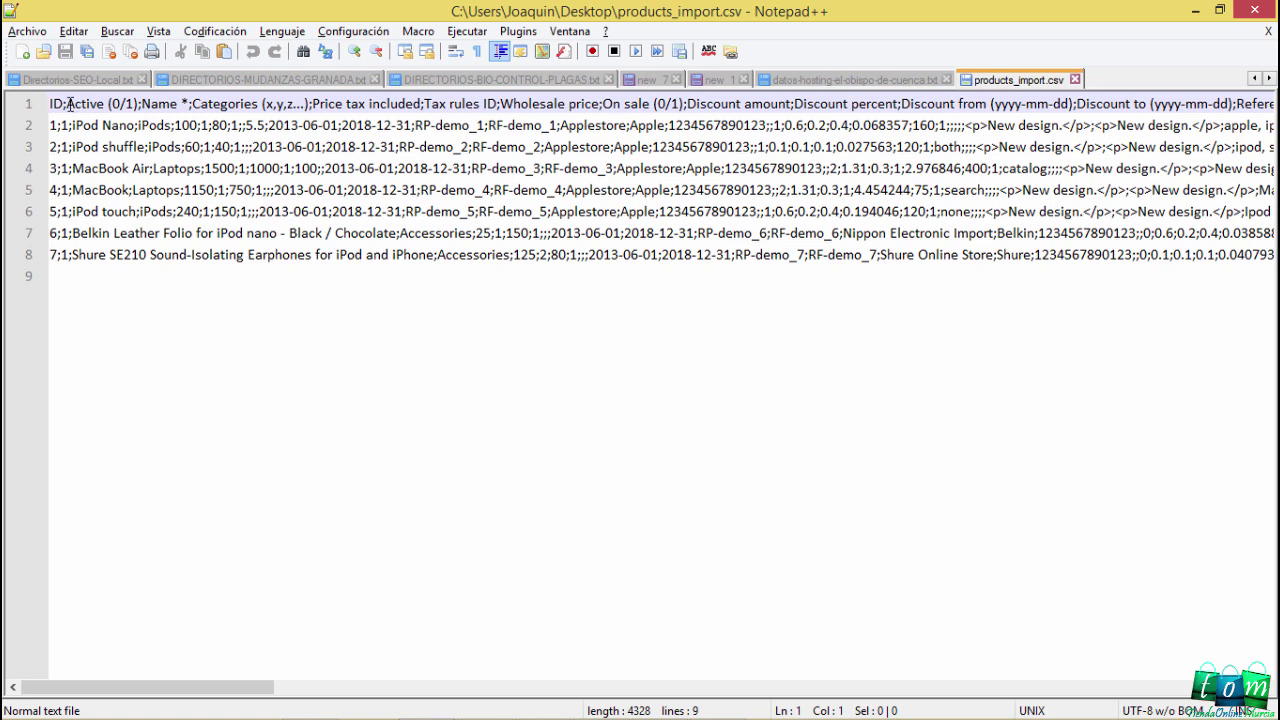
{"action": "left_click_drag", "start_coordinate": [64, 103], "coordinate": [50, 103]}
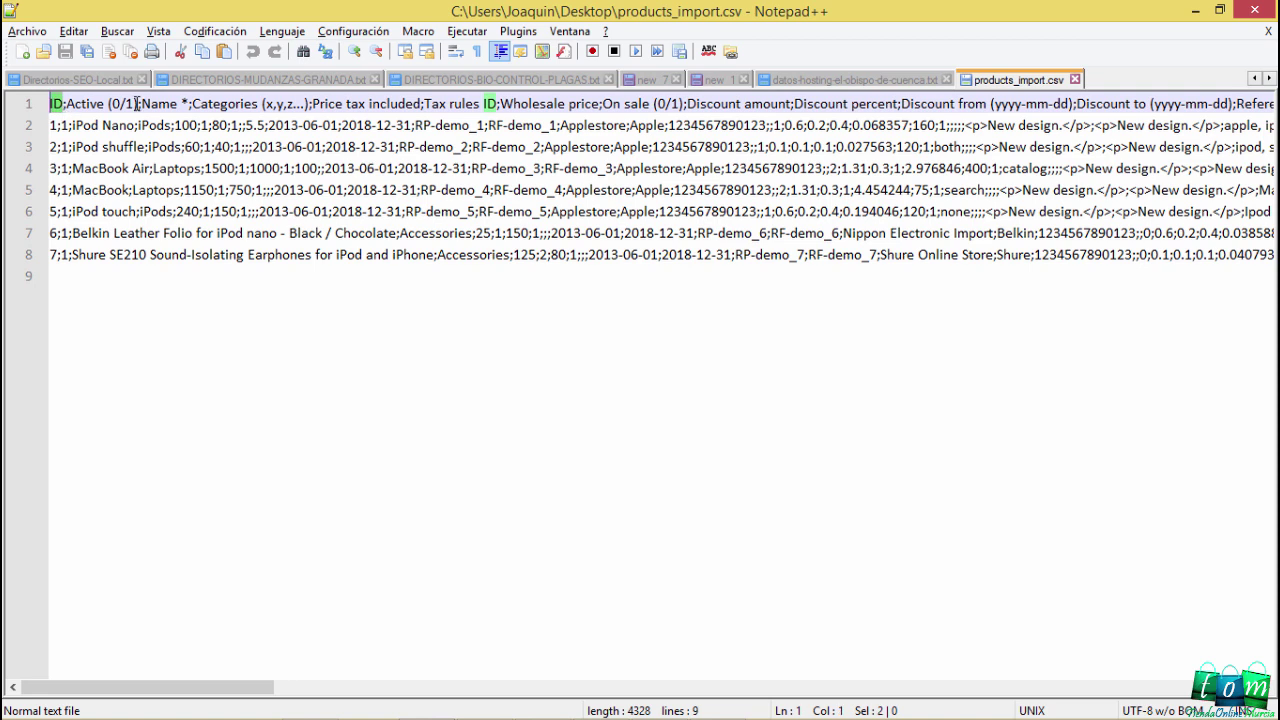
{"action": "left_click_drag", "start_coordinate": [140, 103], "coordinate": [75, 103]}
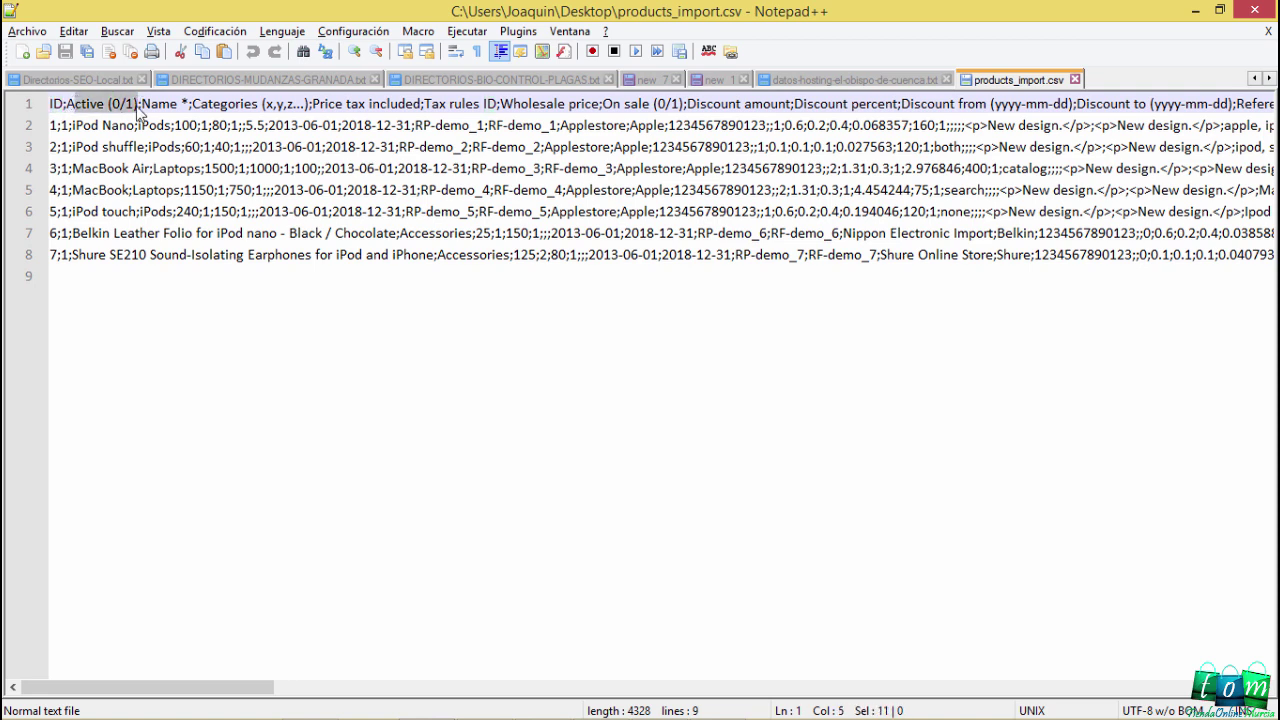
{"action": "left_click_drag", "start_coordinate": [187, 103], "coordinate": [141, 103]}
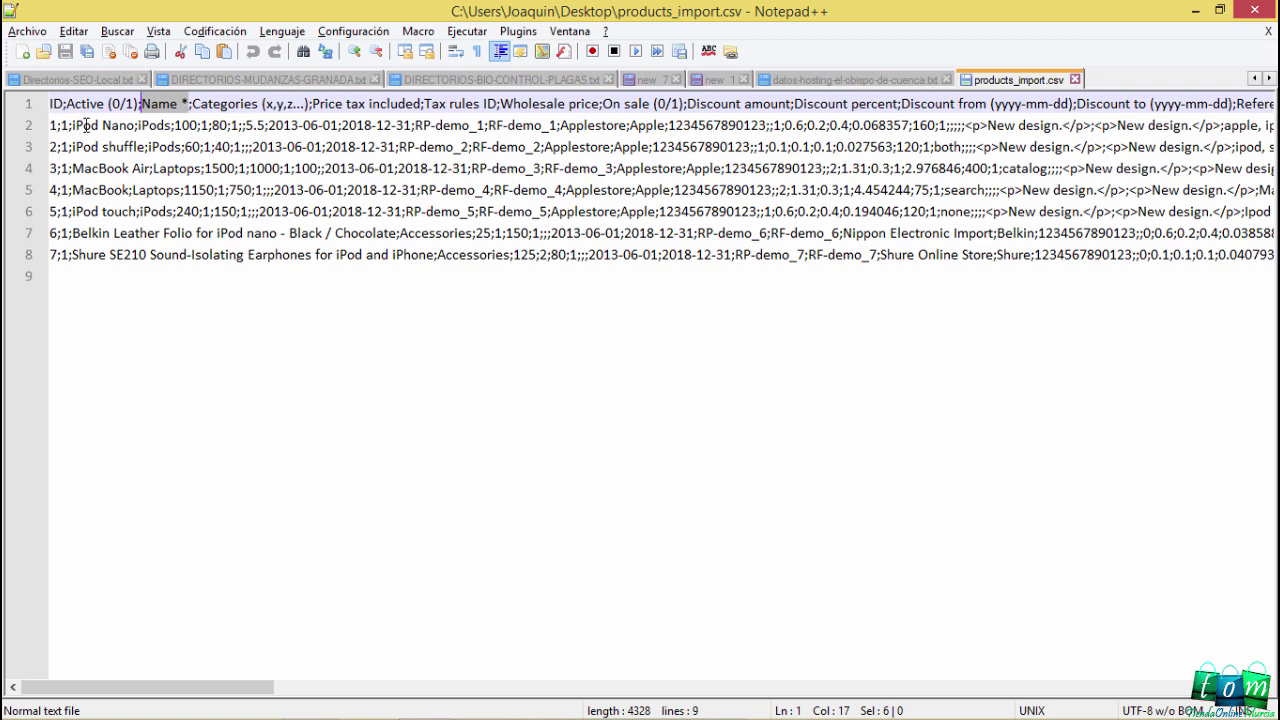
{"action": "left_click_drag", "start_coordinate": [134, 125], "coordinate": [74, 126]}
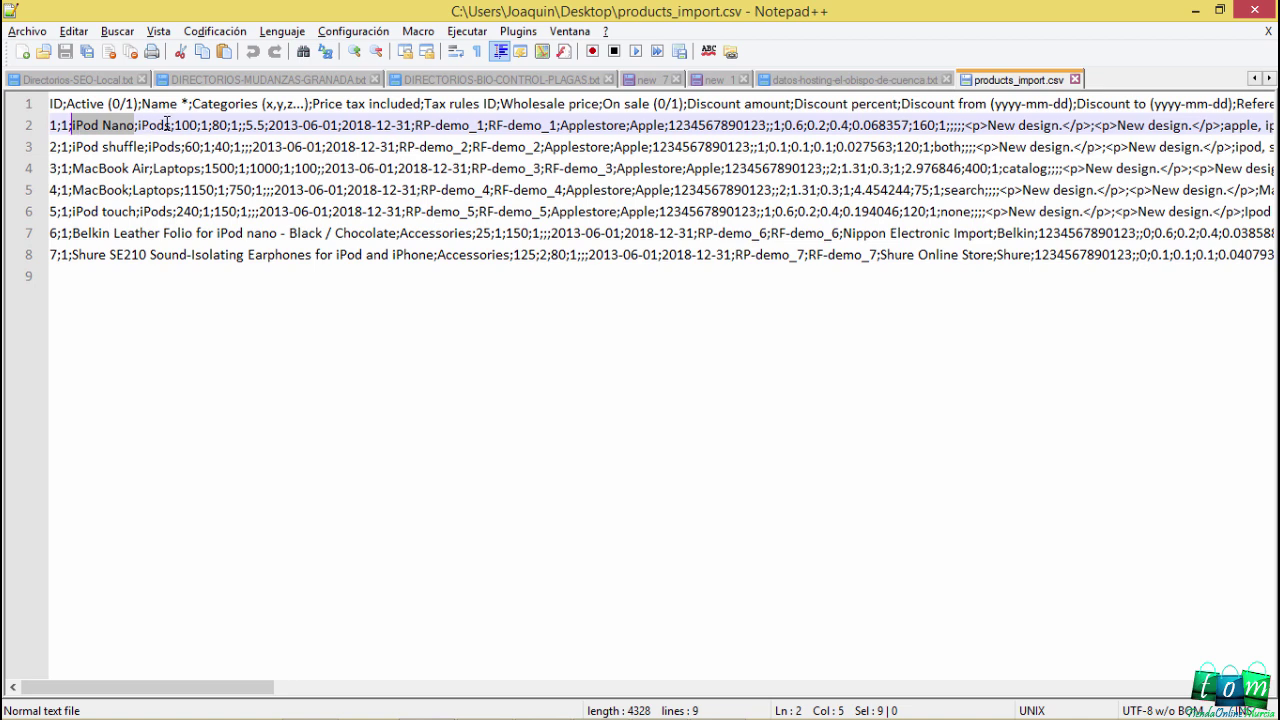
{"action": "left_click_drag", "start_coordinate": [164, 126], "coordinate": [148, 130]}
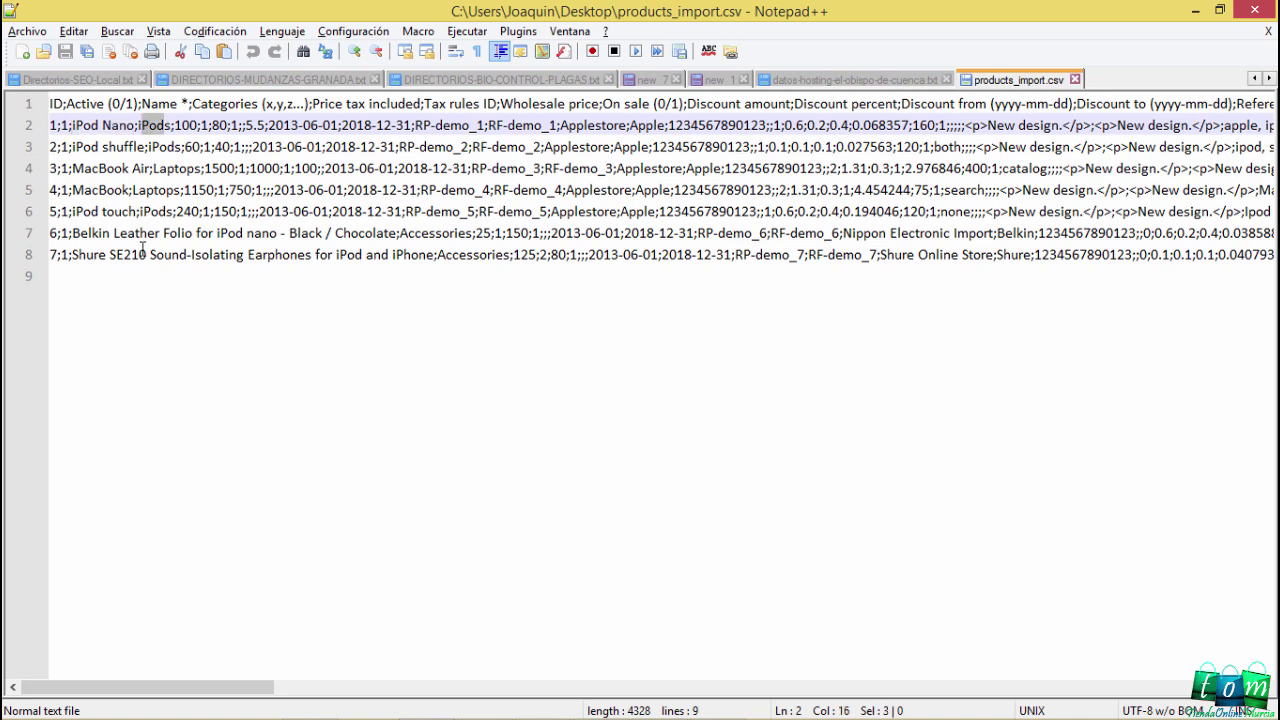
{"action": "left_click", "coordinate": [259, 359]}
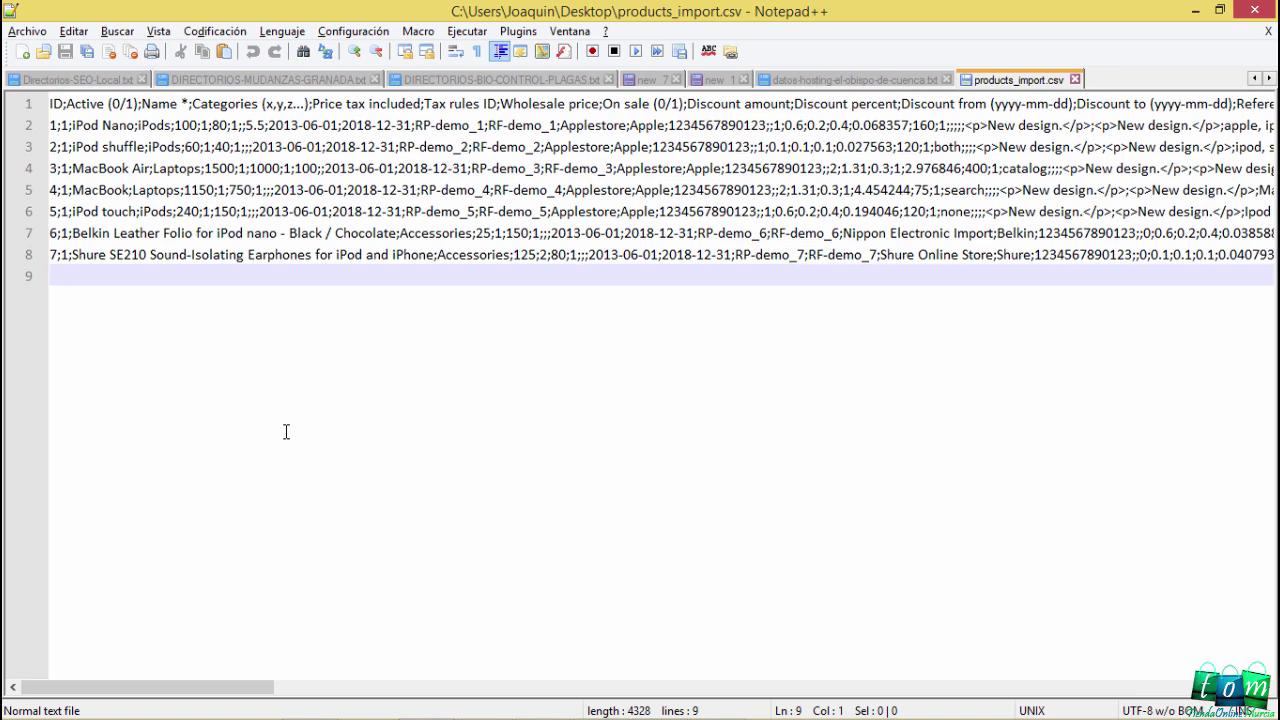
Select the whole CSV text, lines 1–8, for pasting into the blank Excel workbook
{"action": "mouse_move", "coordinate": [170, 688]}
{"action": "left_mouse_down"}
{"action": "mouse_move", "coordinate": [440, 688]}
{"action": "mouse_move", "coordinate": [222, 675]}
{"action": "mouse_move", "coordinate": [830, 710]}
{"action": "mouse_move", "coordinate": [757, 657]}
{"action": "left_mouse_up"}
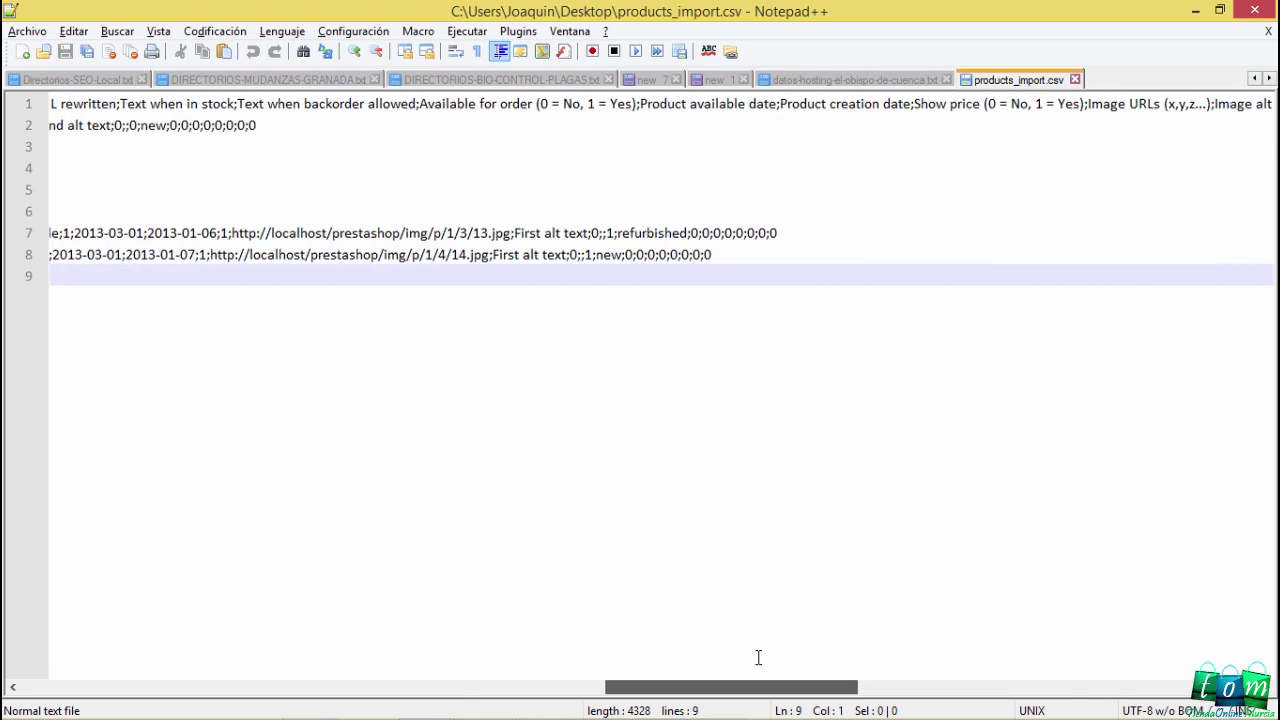
{"action": "left_click", "coordinate": [723, 257]}
{"action": "mouse_move", "coordinate": [655, 257]}
{"action": "left_mouse_down"}
{"action": "mouse_move", "coordinate": [18, 80]}
{"action": "mouse_move", "coordinate": [4, 147]}
{"action": "mouse_move", "coordinate": [5, 79]}
{"action": "left_mouse_up"}
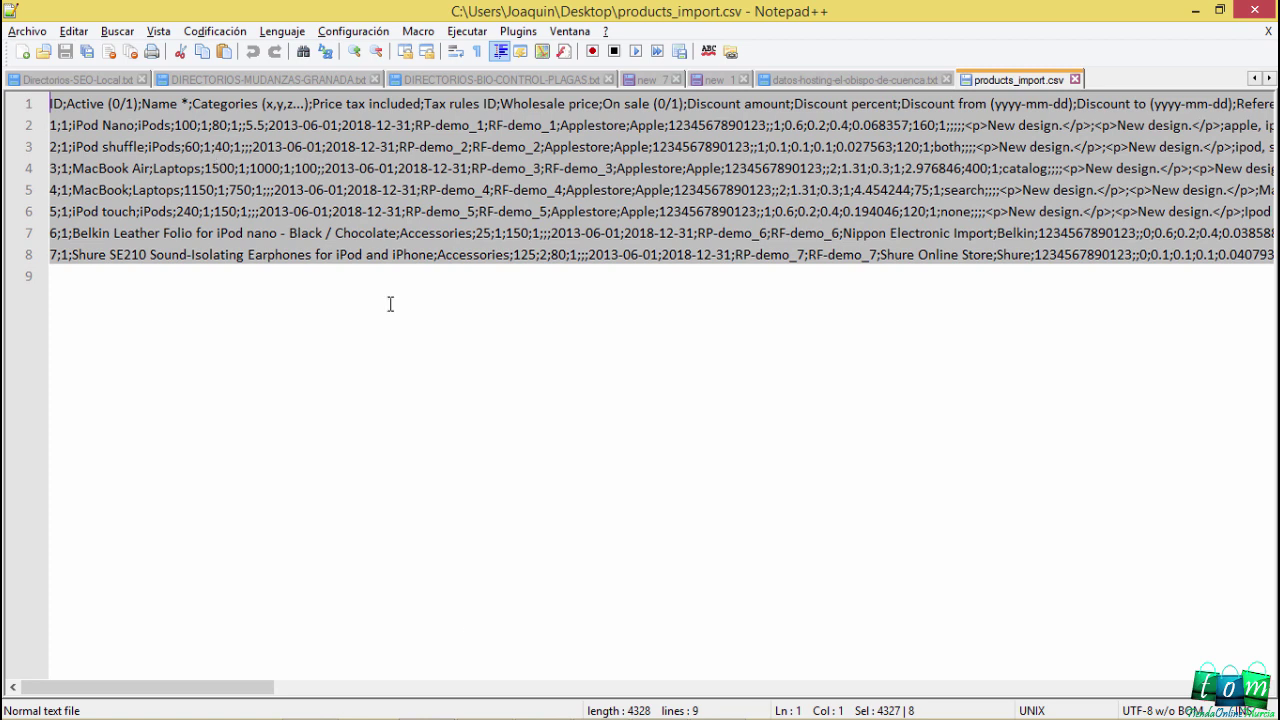
{"action": "left_click", "coordinate": [531, 707]}
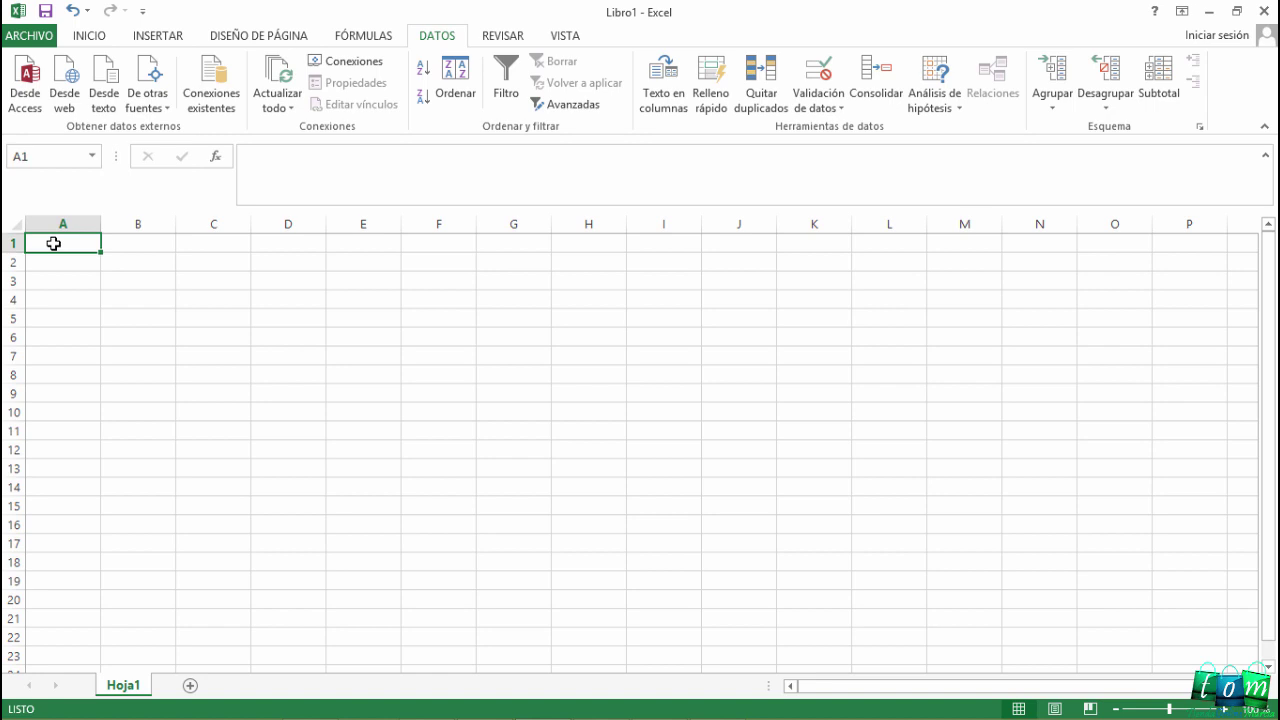
Paste the CSV rows into column A of Libro1 and select the column
{"action": "key", "text": "ctrl+v"}
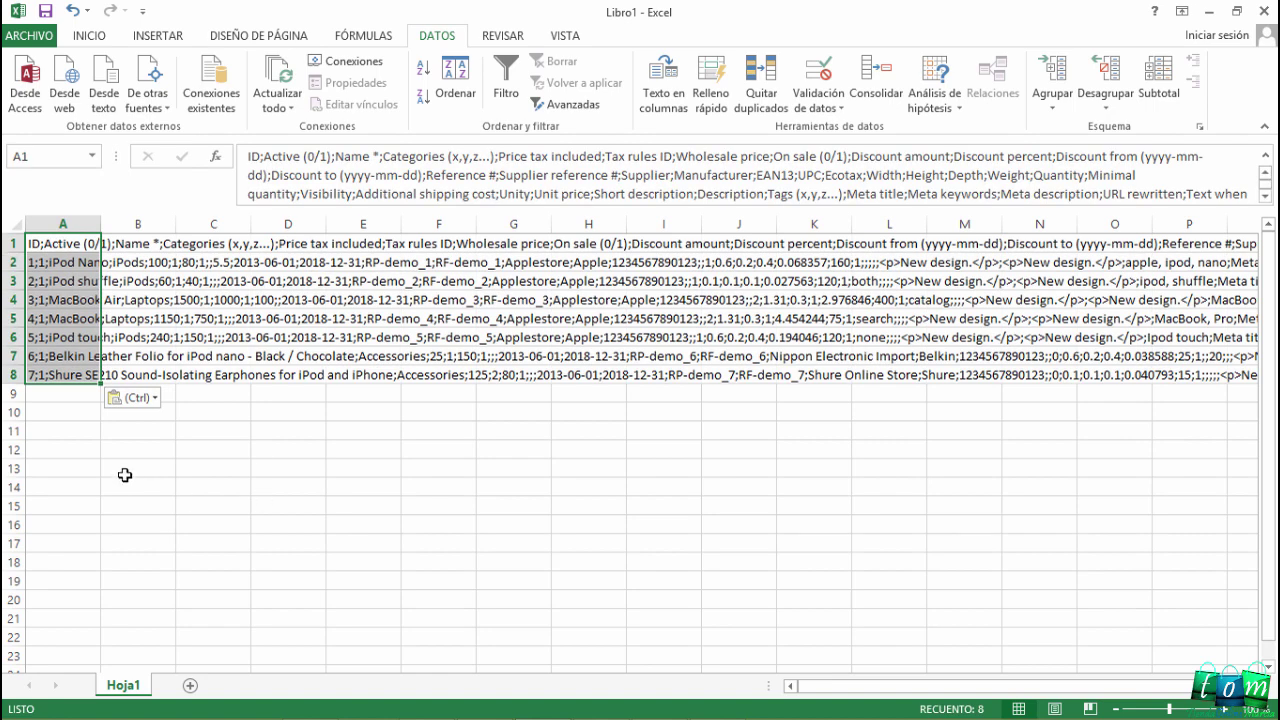
{"action": "left_click", "coordinate": [57, 225]}
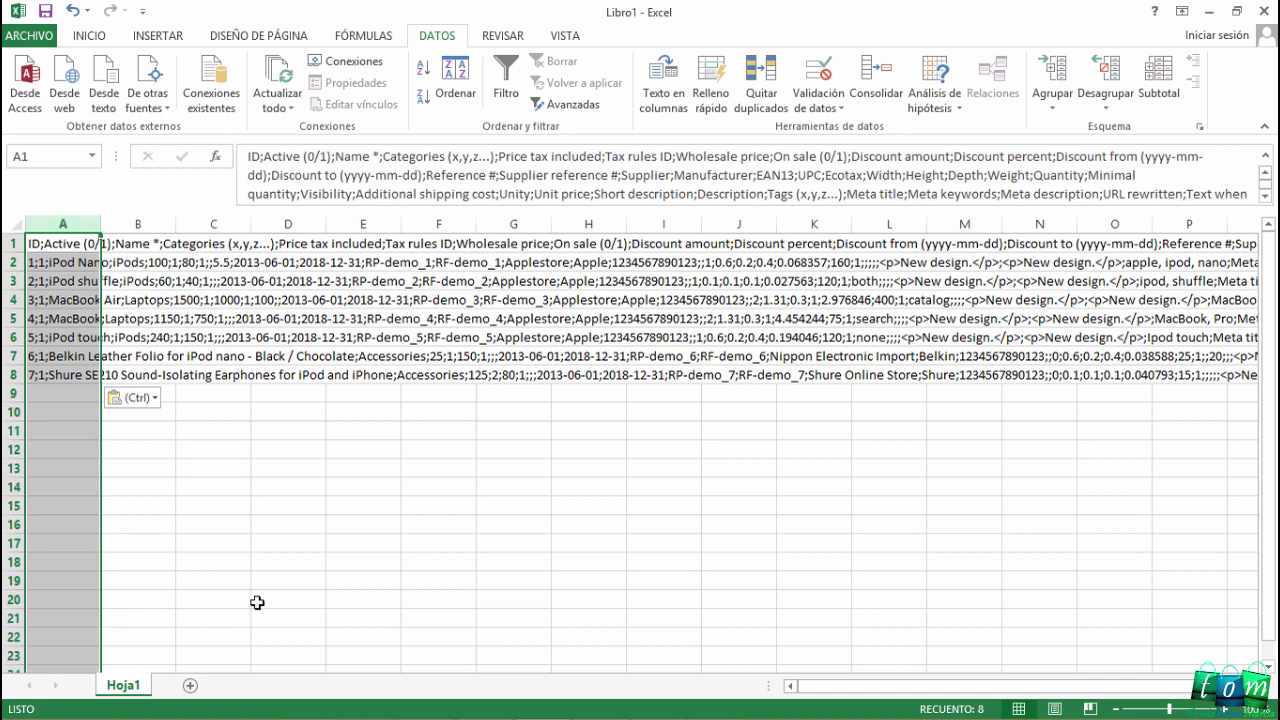
{"action": "left_click", "coordinate": [364, 40]}
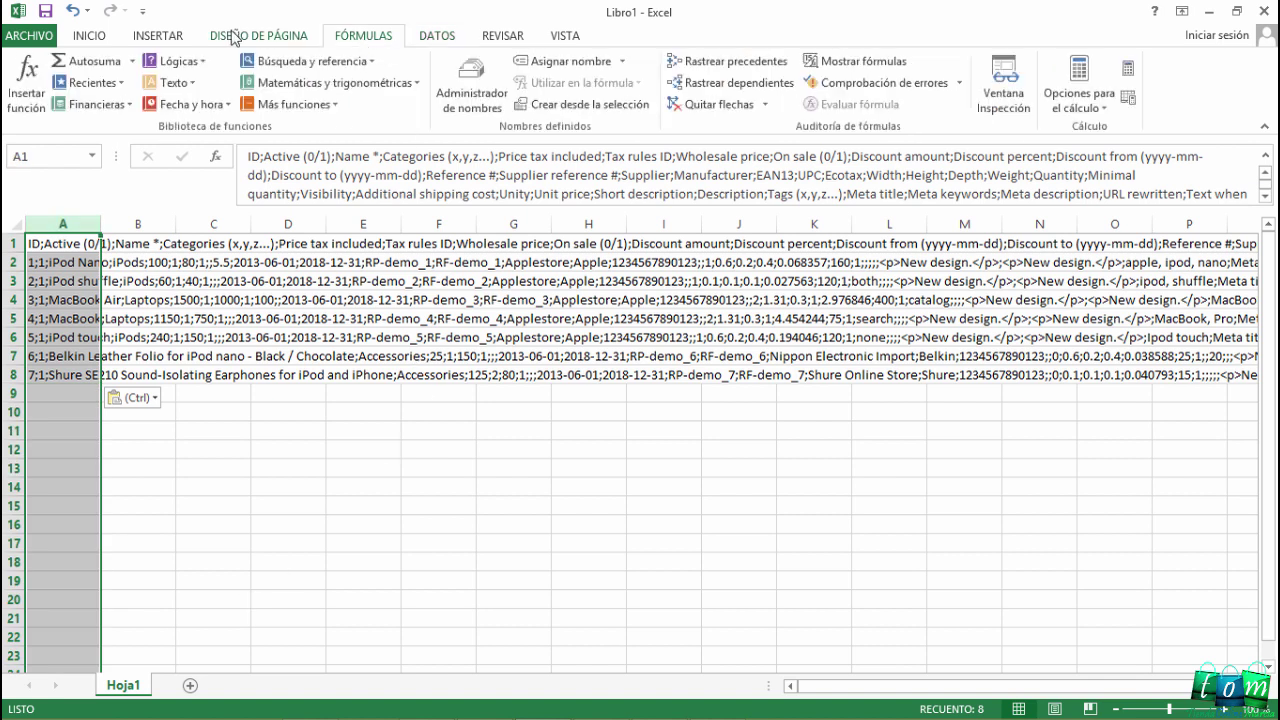
{"action": "left_click", "coordinate": [258, 37]}
{"action": "left_click", "coordinate": [435, 40]}
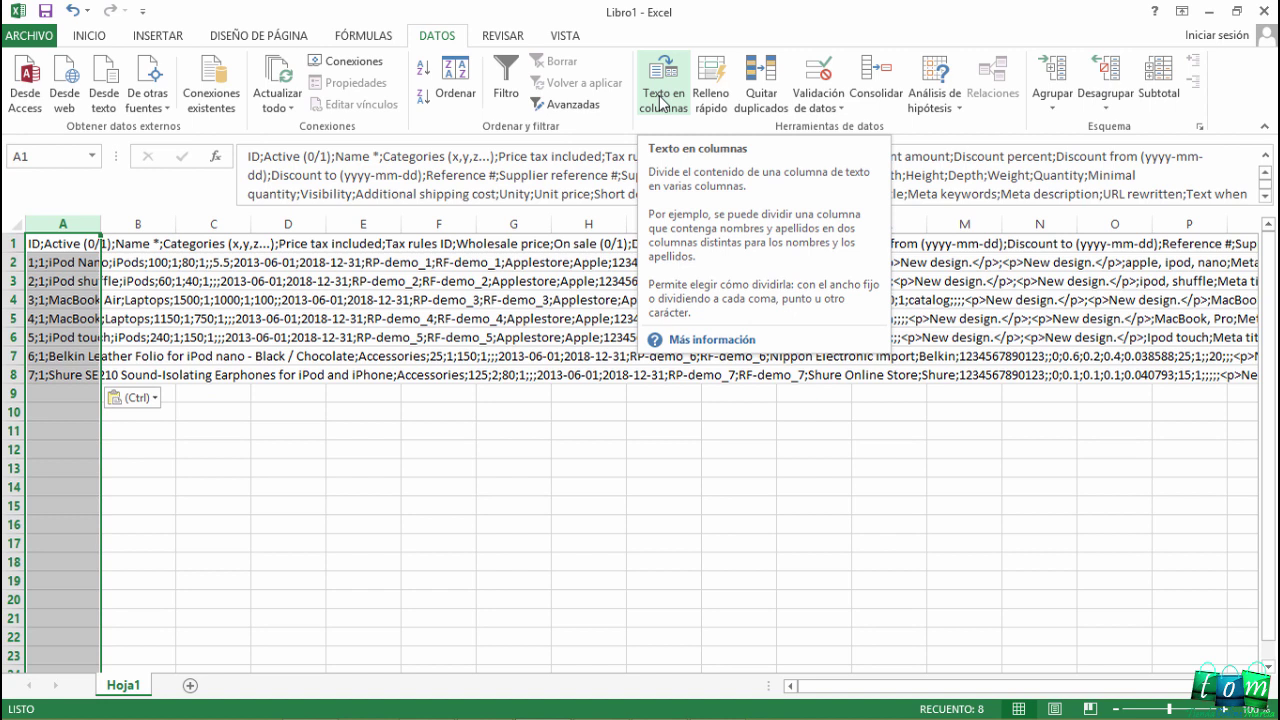
Split column A with Texto en columnas, delimited by semicolon instead of tab
{"action": "left_click", "coordinate": [660, 103]}
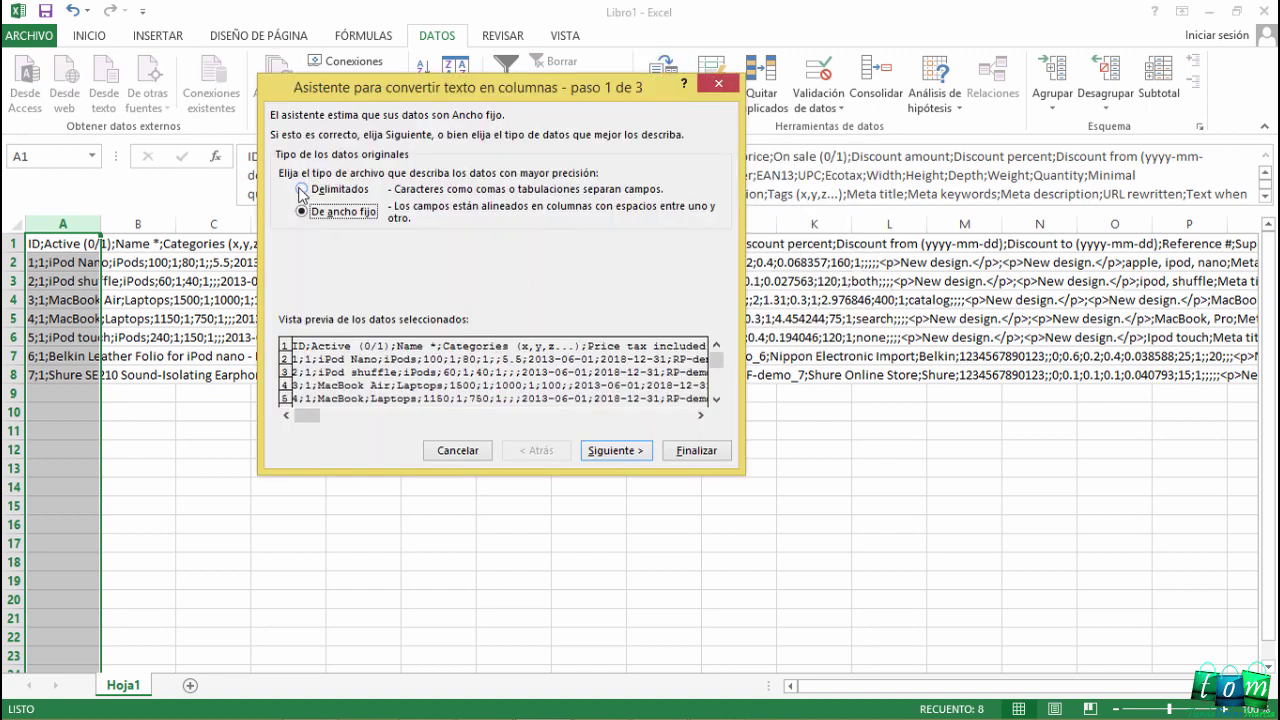
{"action": "left_click", "coordinate": [303, 190]}
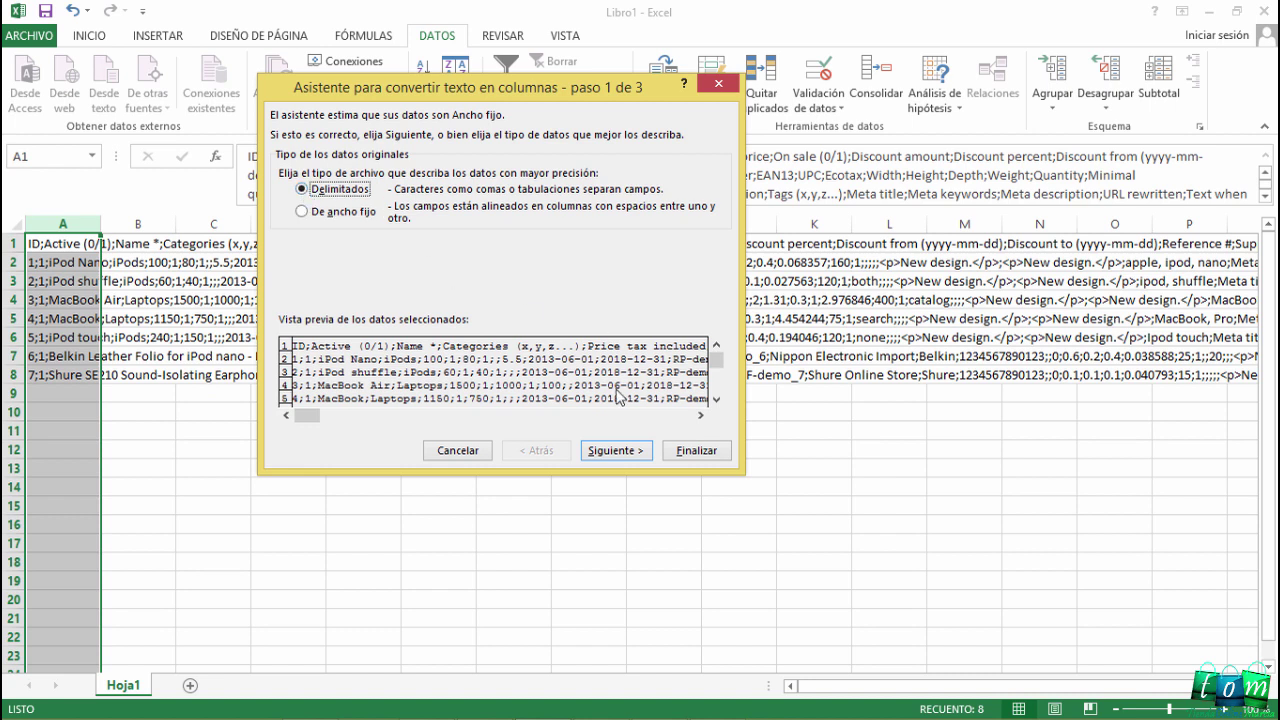
{"action": "left_click", "coordinate": [614, 452]}
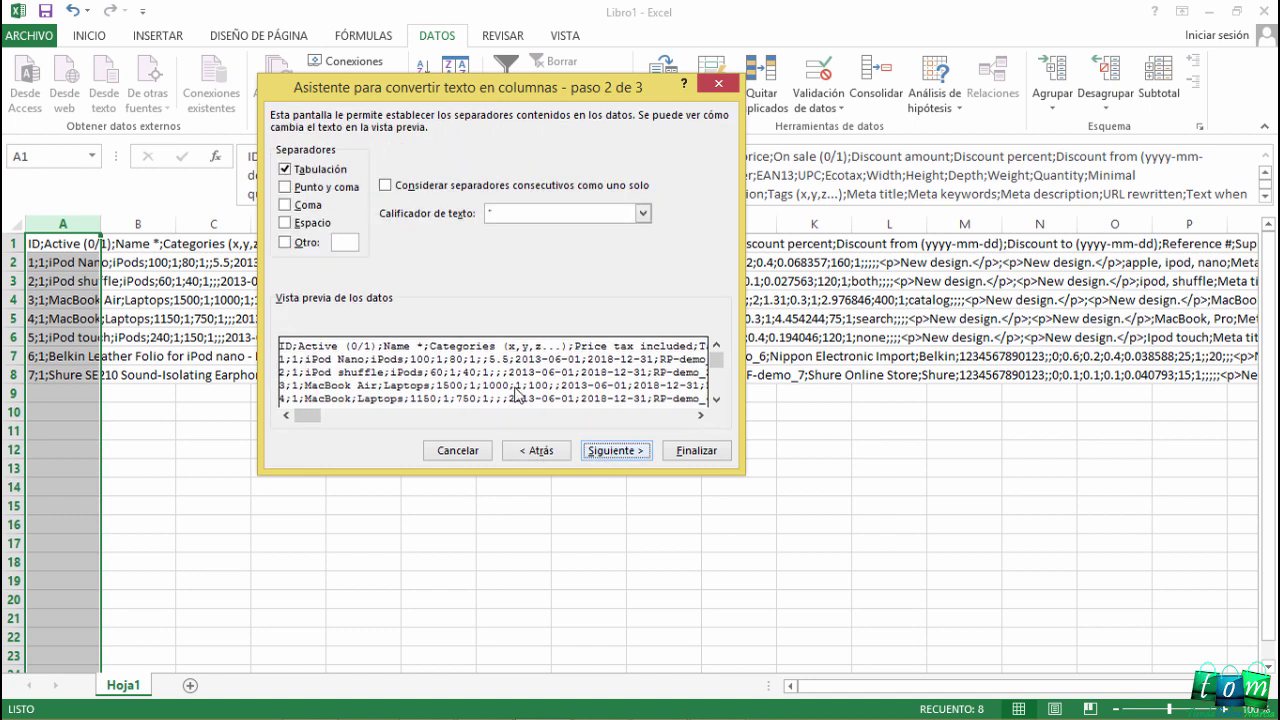
{"action": "left_click", "coordinate": [285, 169]}
{"action": "left_click", "coordinate": [285, 187]}
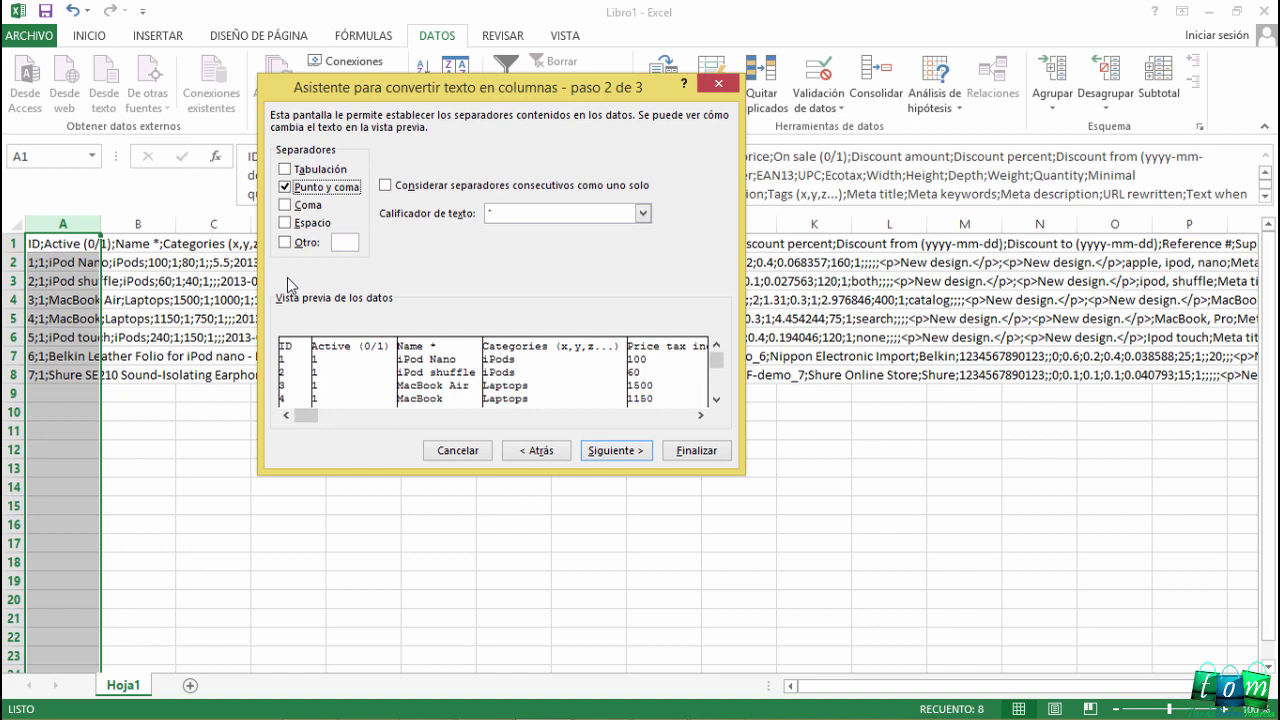
{"action": "left_click", "coordinate": [612, 451]}
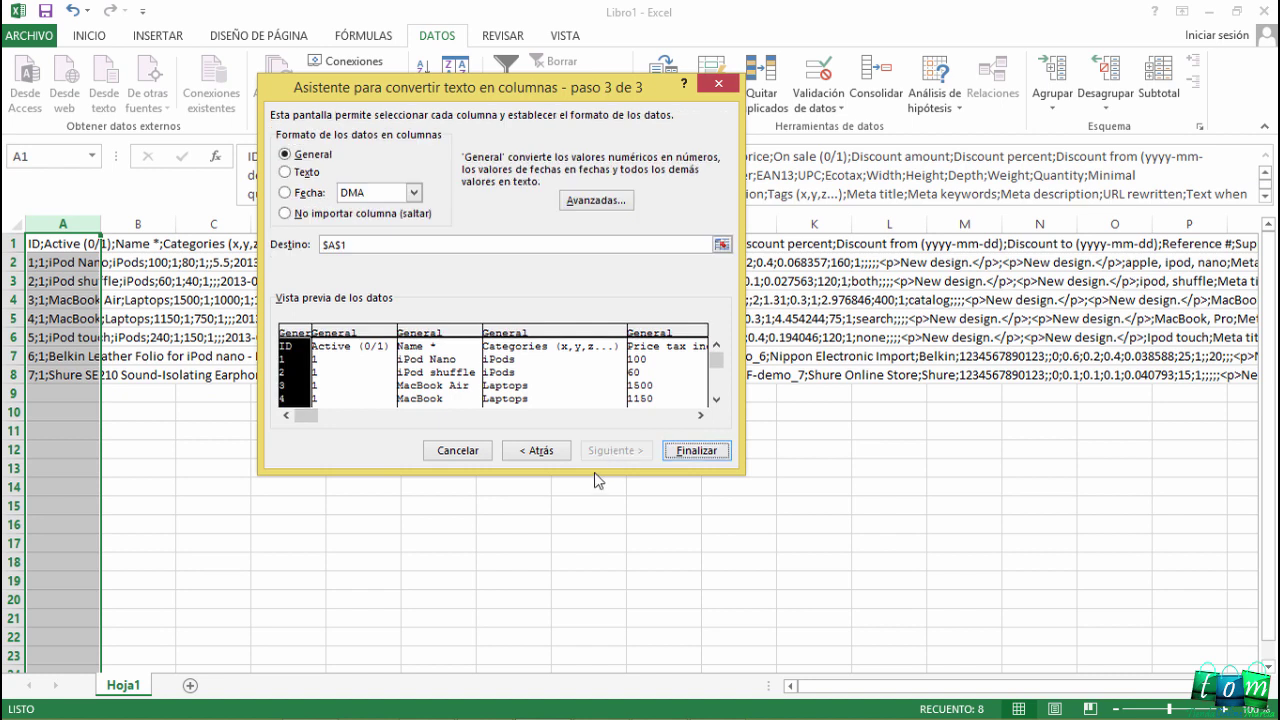
{"action": "left_click", "coordinate": [697, 451]}
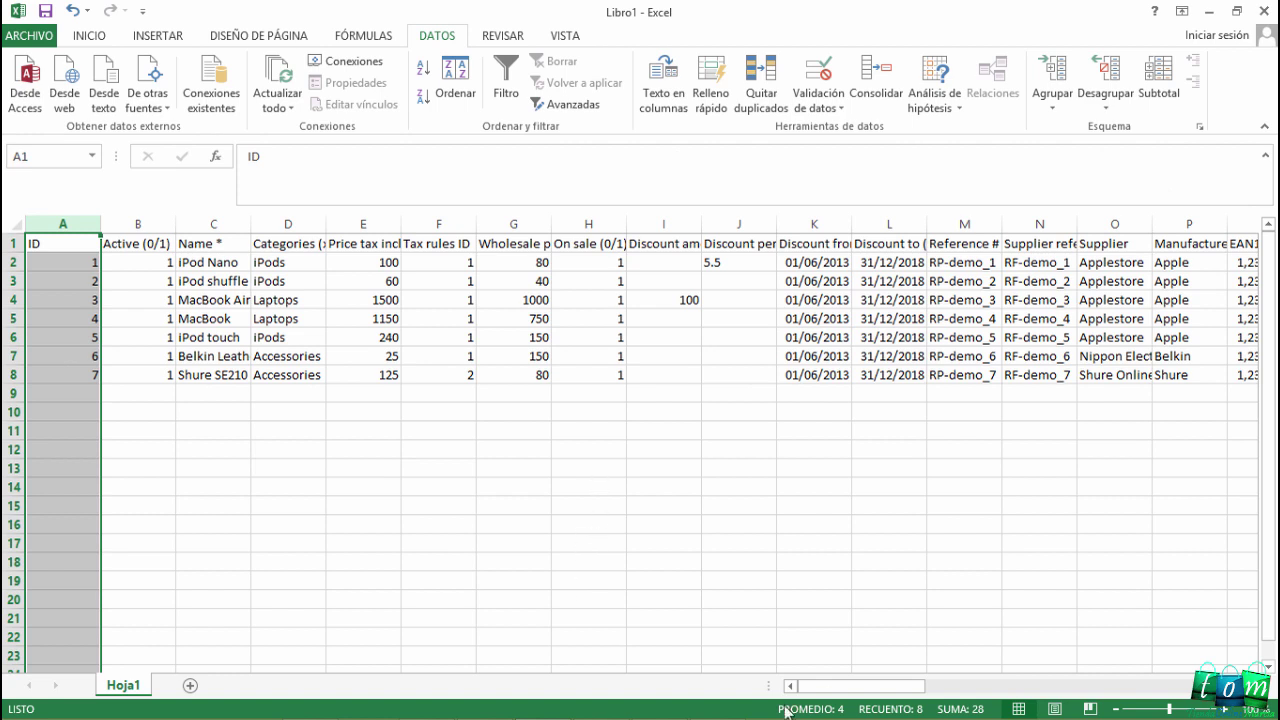
Narrow column A to fit the IDs and widen column D to show Categories (x,y,z...)
{"action": "mouse_move", "coordinate": [832, 686]}
{"action": "left_mouse_down"}
{"action": "mouse_move", "coordinate": [1076, 688]}
{"action": "mouse_move", "coordinate": [797, 688]}
{"action": "left_mouse_up"}
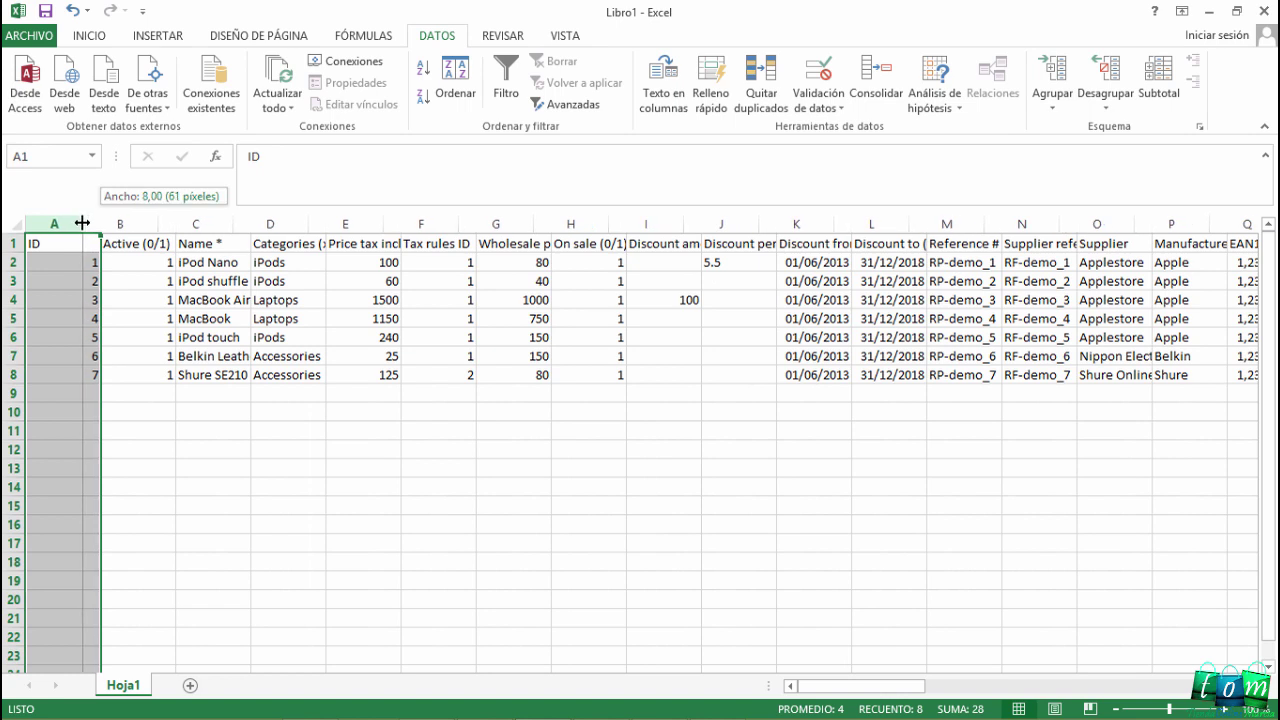
{"action": "left_click_drag", "start_coordinate": [100, 218], "coordinate": [70, 227]}
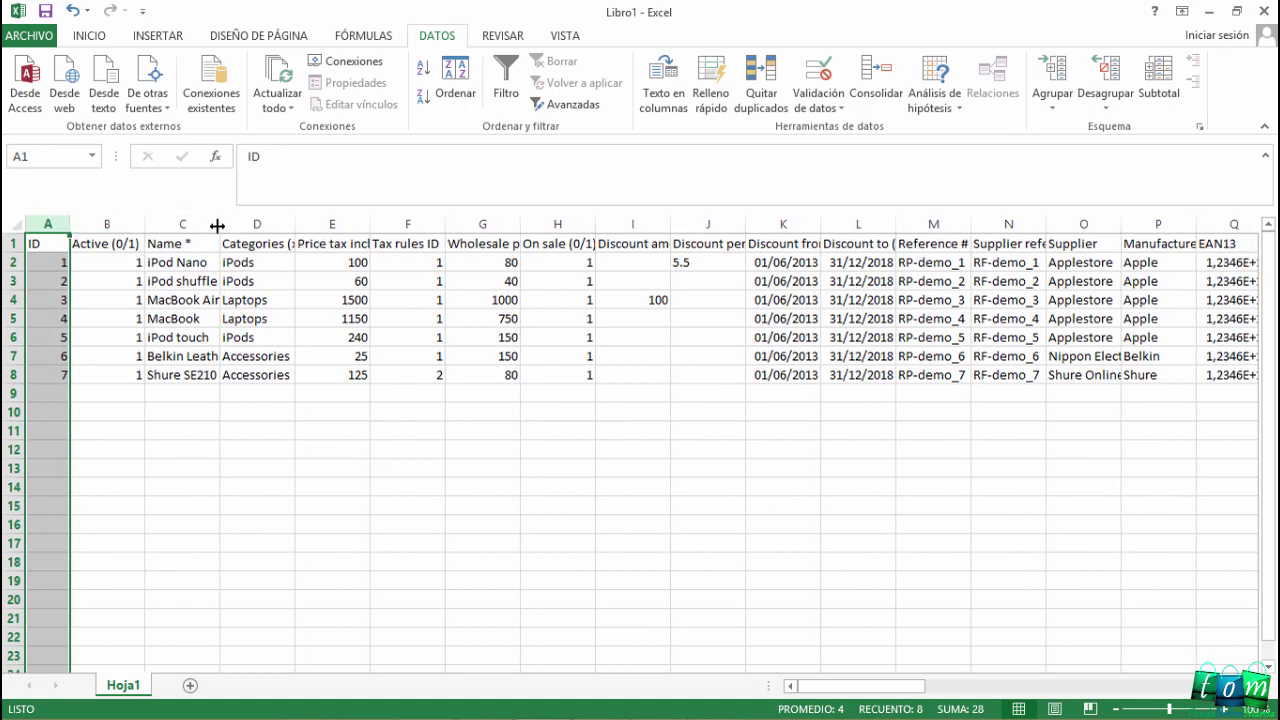
{"action": "left_click_drag", "start_coordinate": [294, 223], "coordinate": [435, 222]}
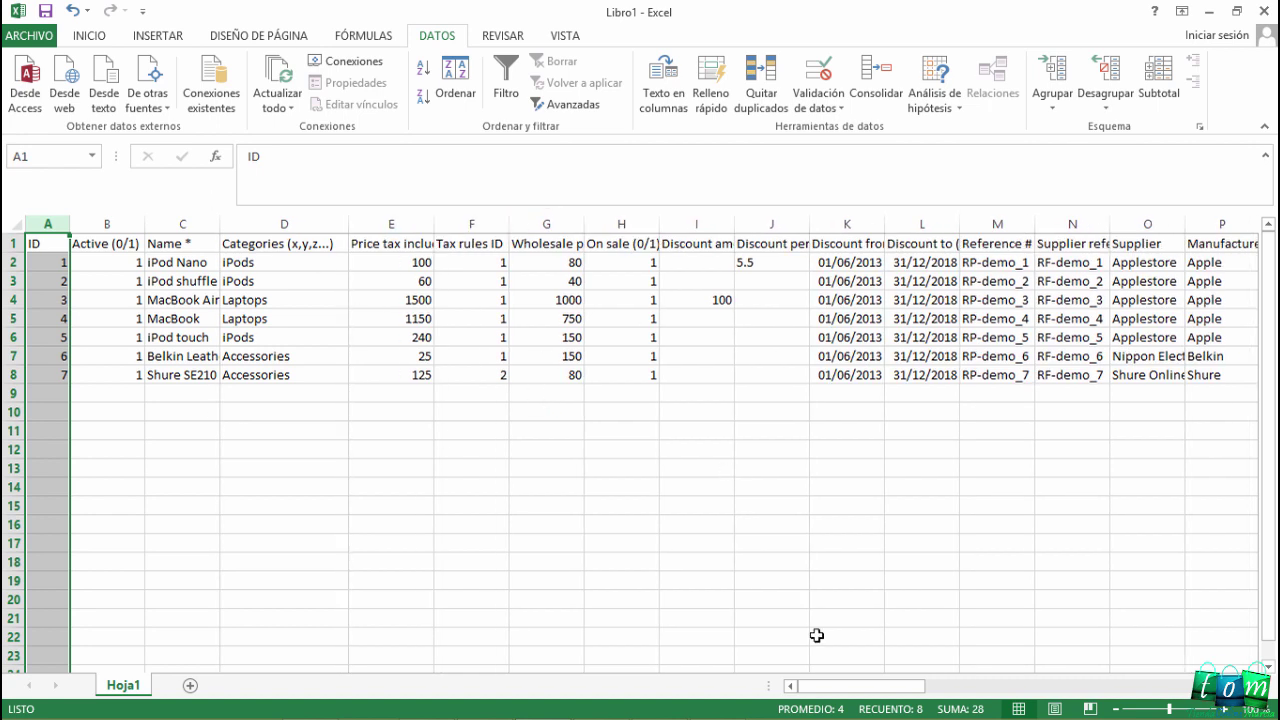
{"action": "mouse_move", "coordinate": [840, 691]}
{"action": "left_mouse_down"}
{"action": "mouse_move", "coordinate": [1152, 702]}
{"action": "mouse_move", "coordinate": [791, 687]}
{"action": "left_mouse_up"}
Delete rows 5–8, keeping only iPod Nano, iPod shuffle and MacBook Air
{"action": "left_click_drag", "start_coordinate": [8, 318], "coordinate": [8, 375]}
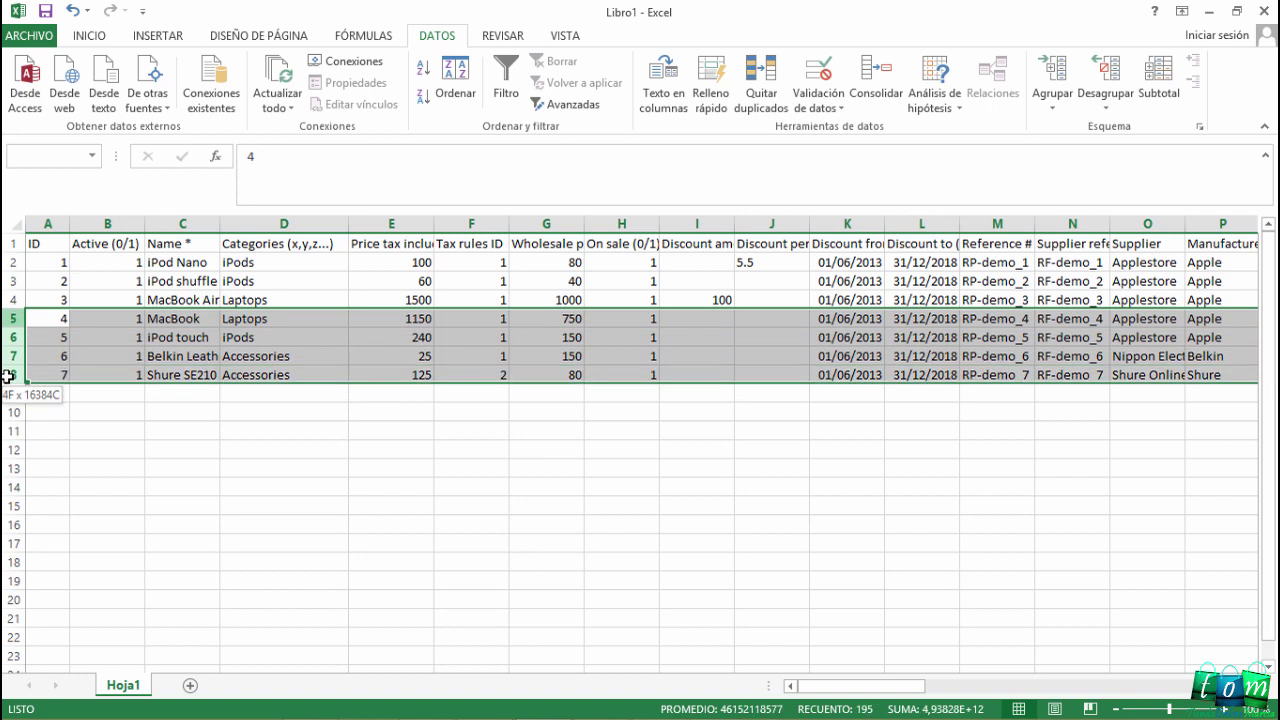
{"action": "right_click", "coordinate": [12, 317]}
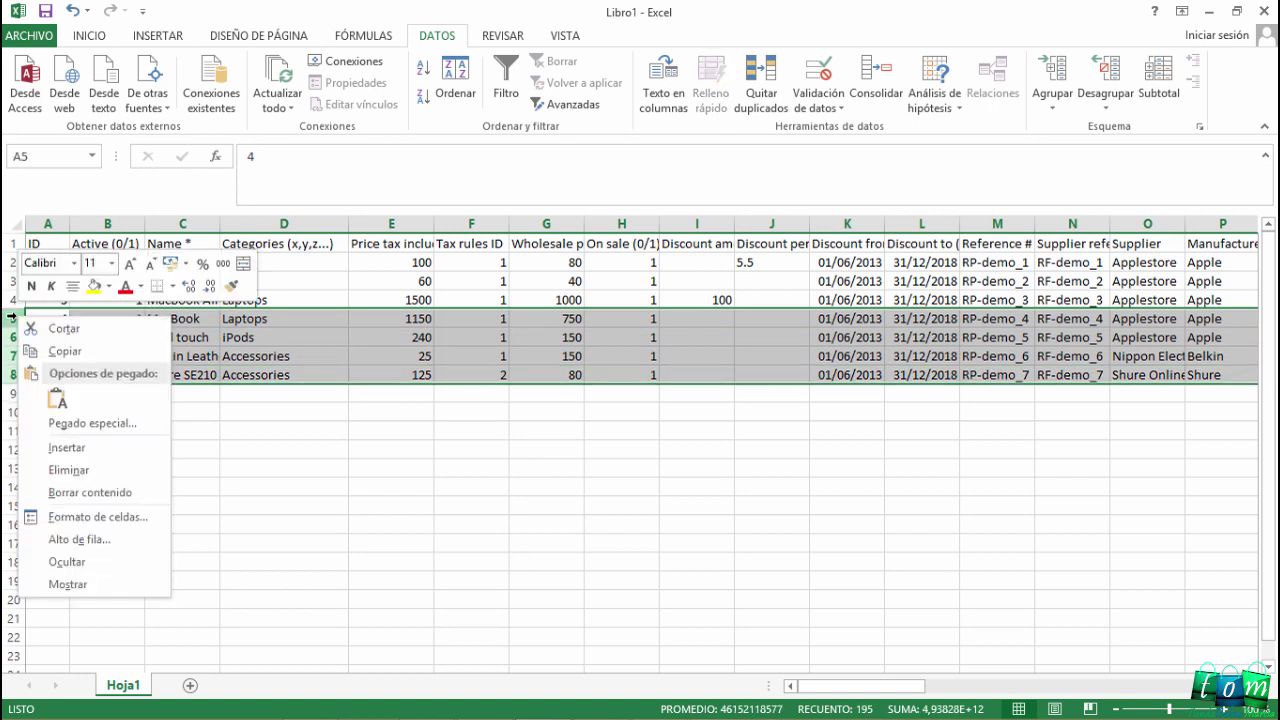
{"action": "left_click", "coordinate": [70, 469]}
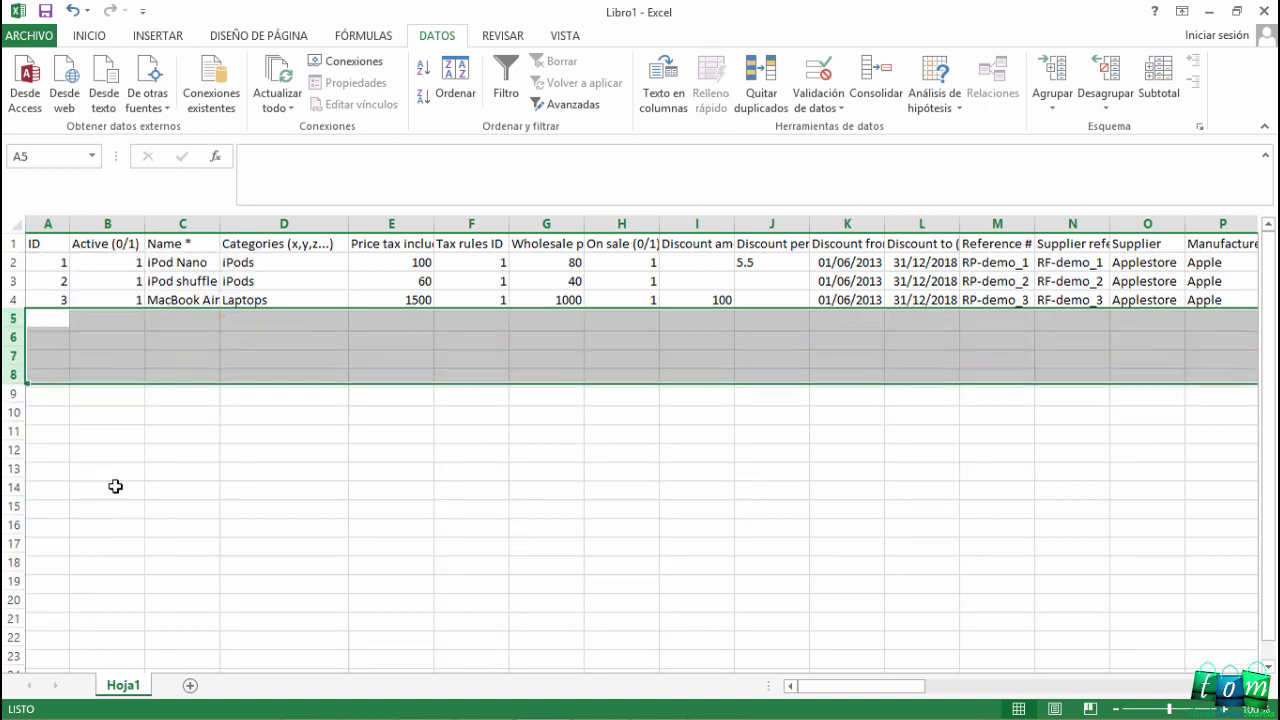
{"action": "left_click", "coordinate": [309, 556]}
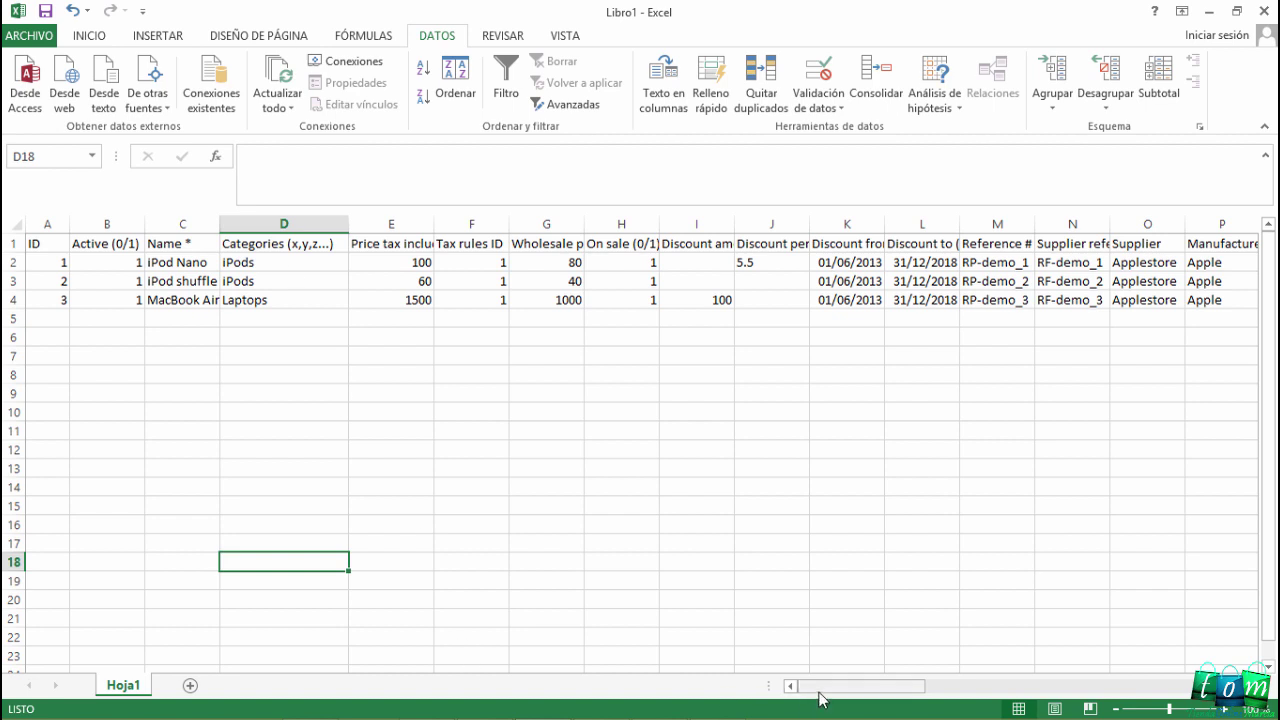
{"action": "left_click_drag", "start_coordinate": [818, 691], "coordinate": [1080, 698]}
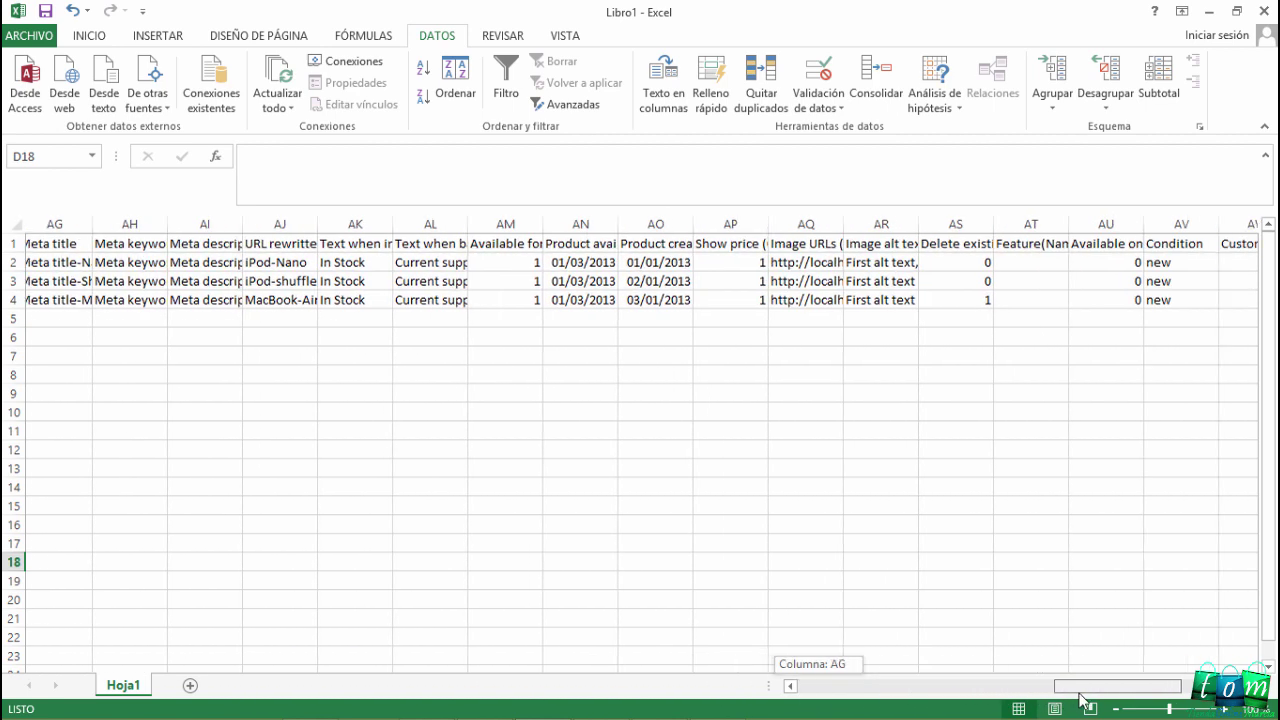
Clear the ID values 1, 2 and 3 from cells A2:A4
{"action": "left_click_drag", "start_coordinate": [1080, 698], "coordinate": [806, 684]}
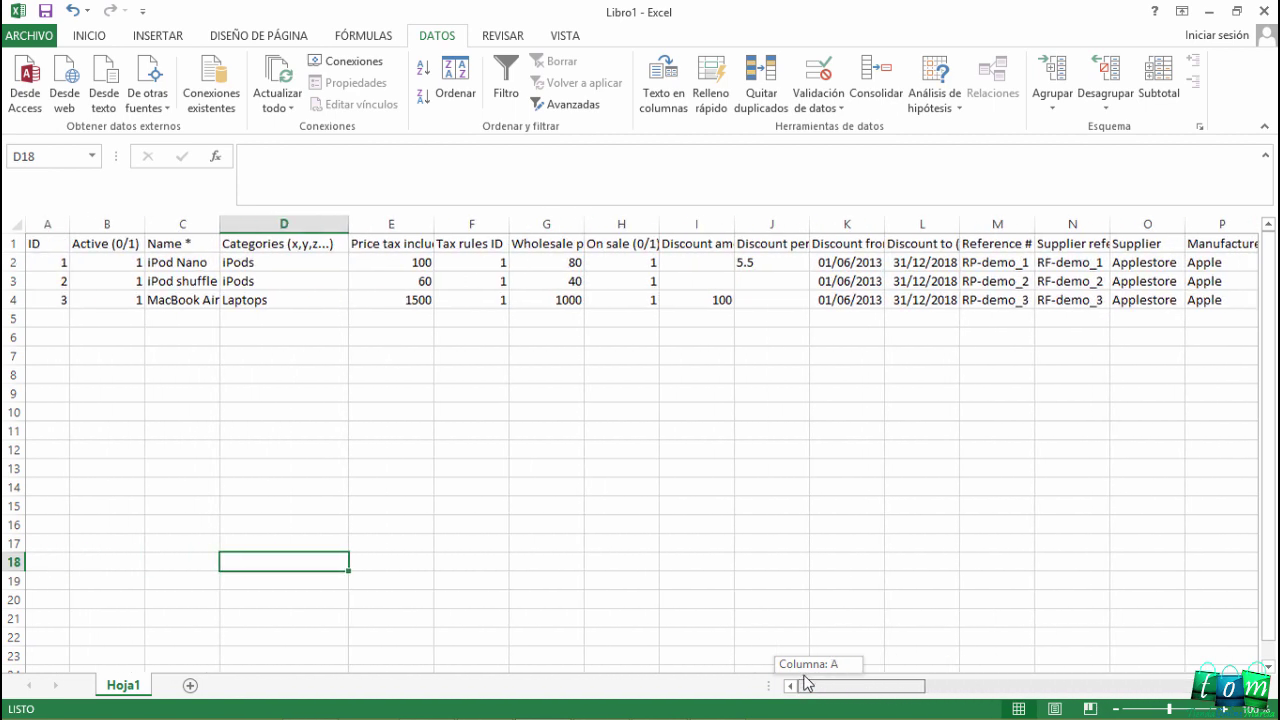
{"action": "left_click", "coordinate": [49, 224]}
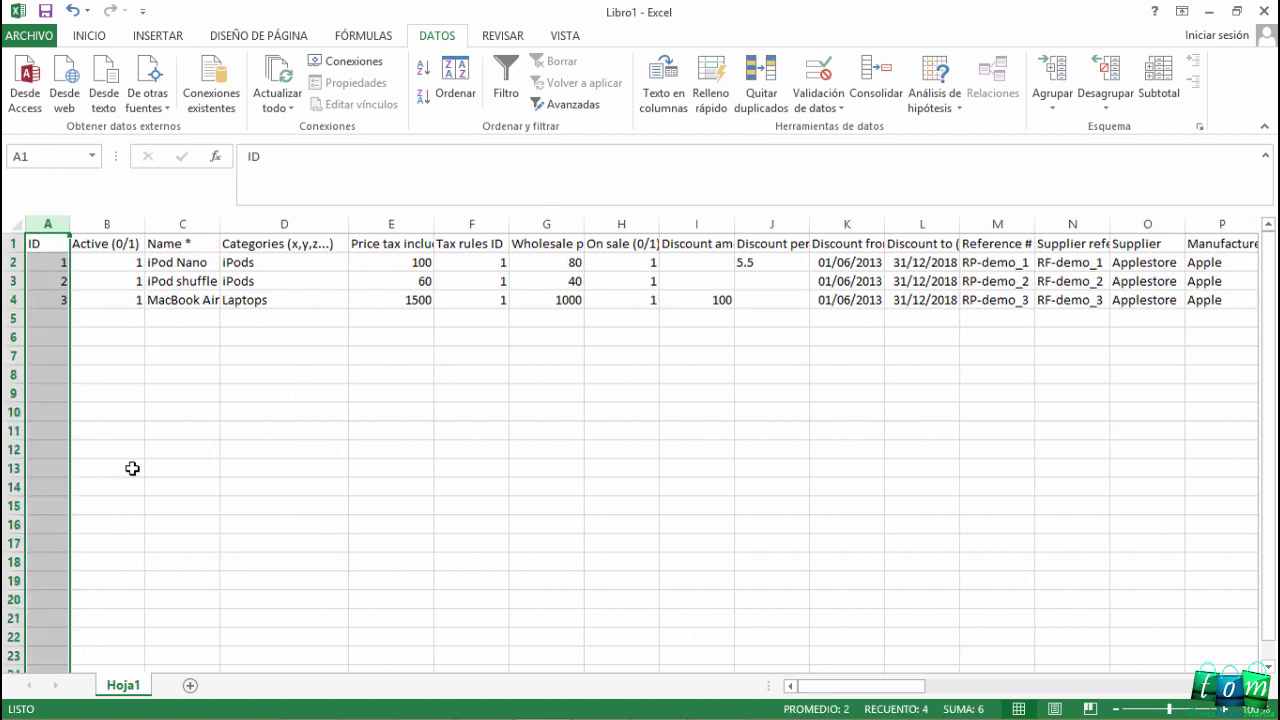
{"action": "left_click", "coordinate": [128, 450]}
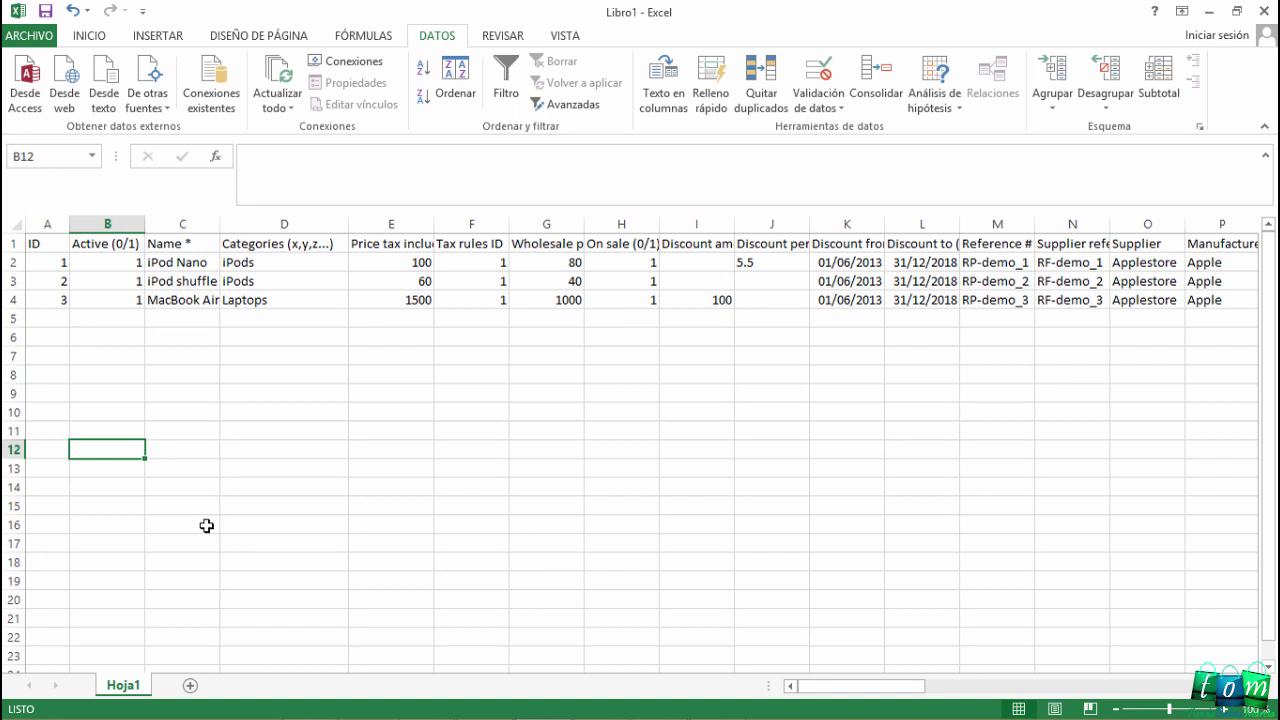
{"action": "left_click", "coordinate": [45, 233]}
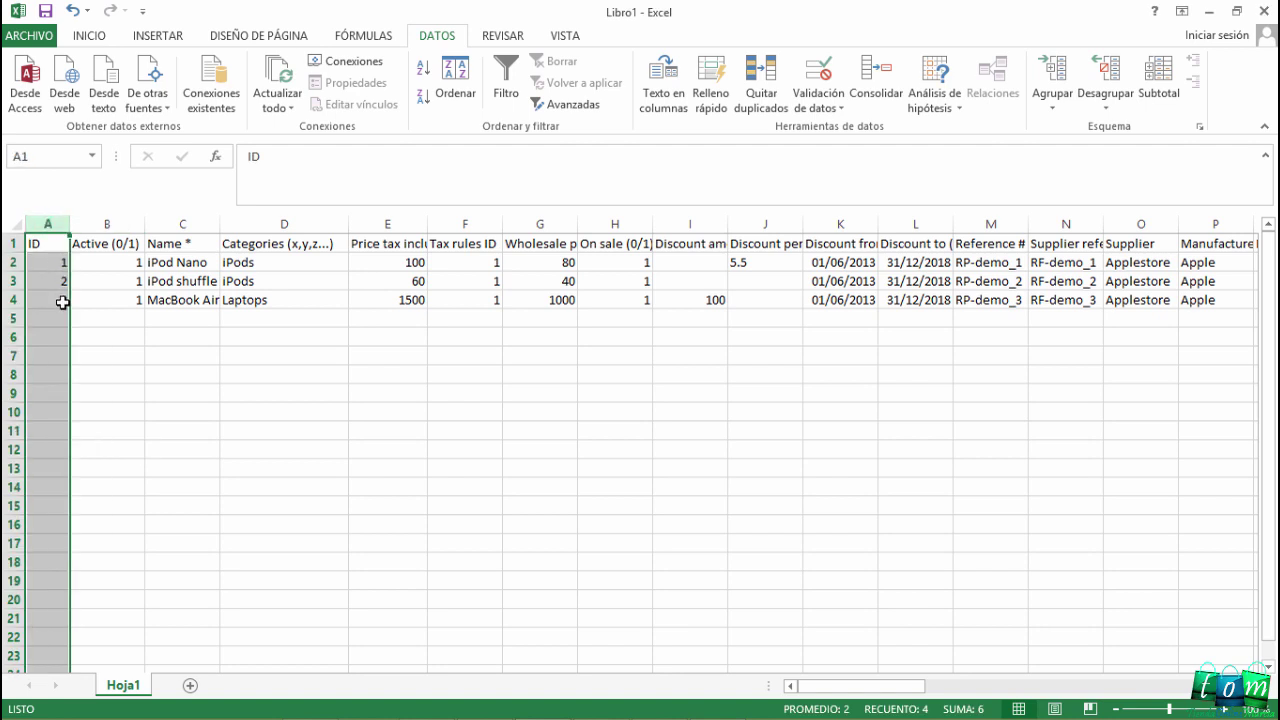
{"action": "left_click", "coordinate": [80, 317]}
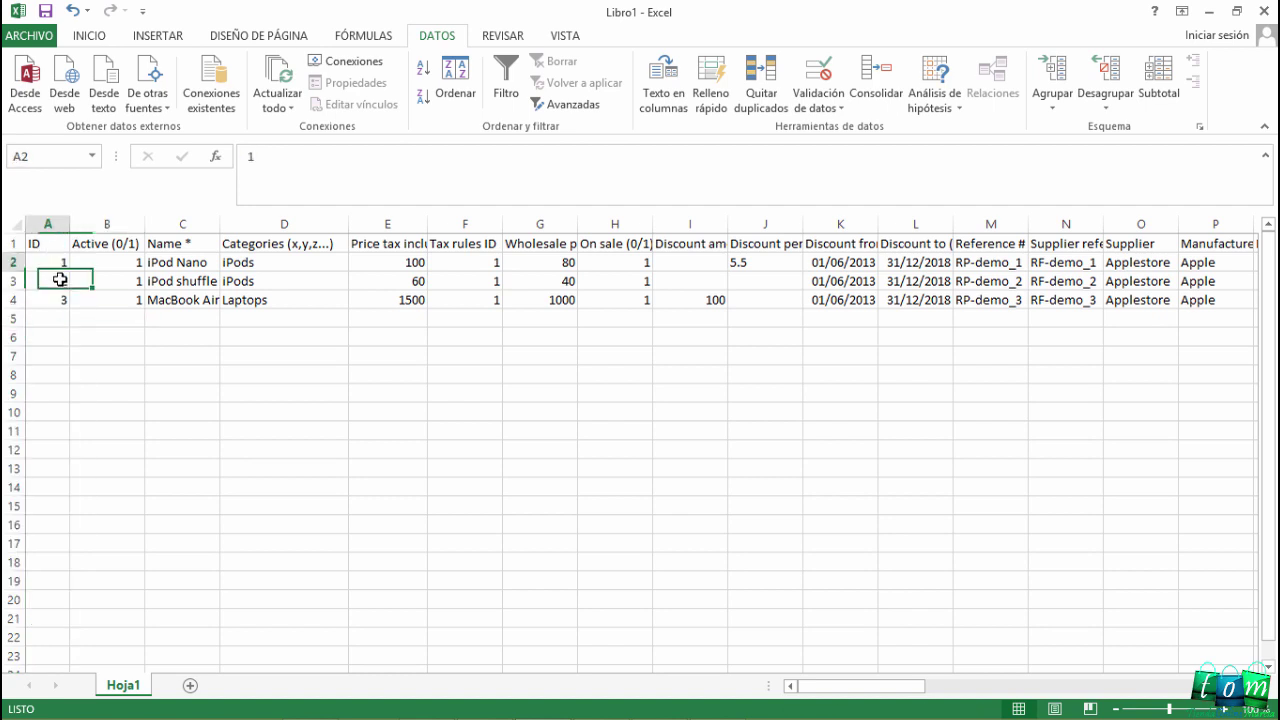
{"action": "left_click_drag", "start_coordinate": [57, 264], "coordinate": [60, 300]}
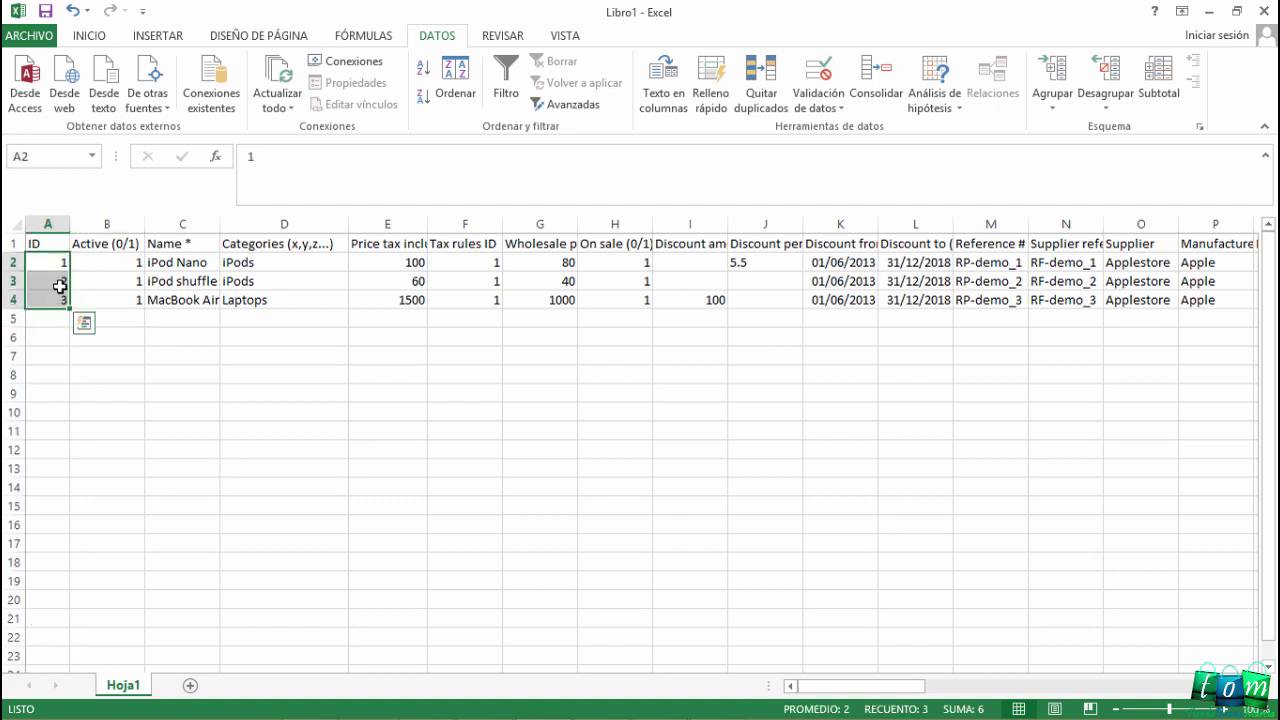
{"action": "key", "text": "Delete"}
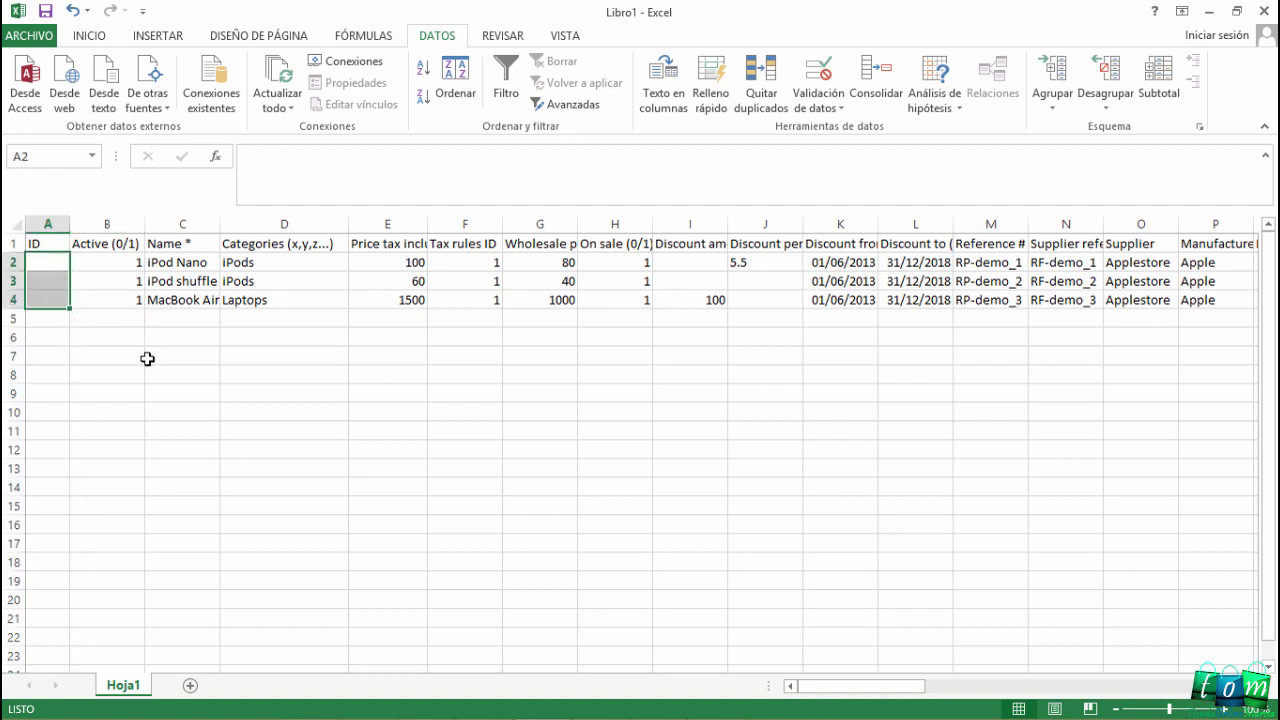
{"action": "left_click", "coordinate": [146, 357]}
{"action": "left_click_drag", "start_coordinate": [60, 268], "coordinate": [55, 308]}
{"action": "left_click", "coordinate": [46, 260]}
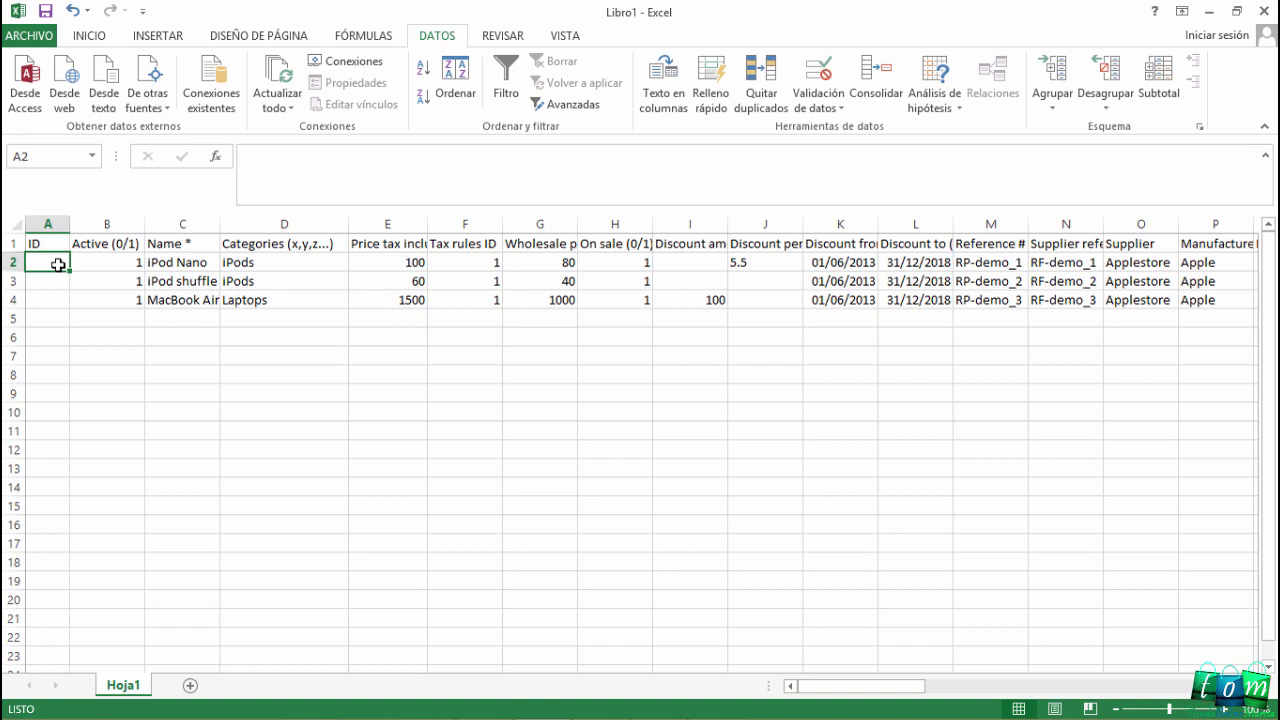
{"action": "left_click", "coordinate": [54, 300]}
{"action": "left_click_drag", "start_coordinate": [54, 262], "coordinate": [54, 303]}
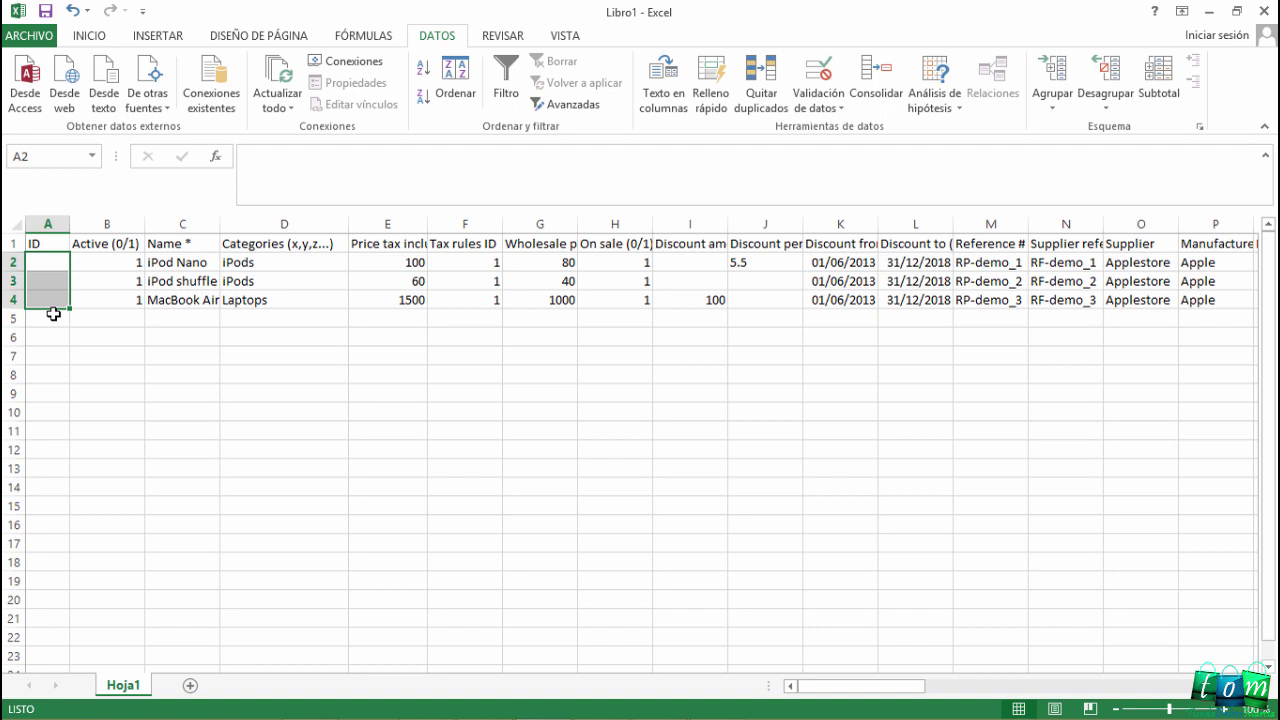
{"action": "left_click", "coordinate": [49, 263]}
{"action": "left_click", "coordinate": [52, 285]}
{"action": "left_click", "coordinate": [51, 300]}
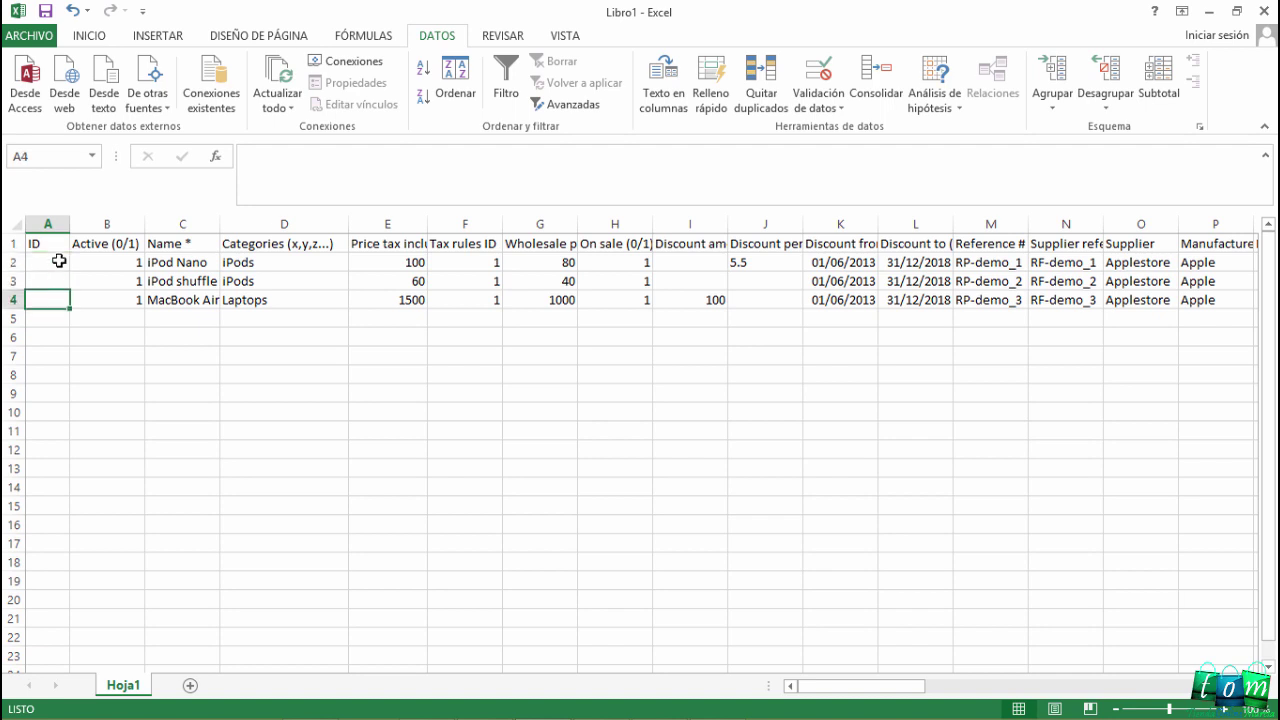
{"action": "left_click", "coordinate": [56, 262]}
{"action": "left_click", "coordinate": [57, 281]}
{"action": "left_click", "coordinate": [59, 299]}
{"action": "left_click", "coordinate": [50, 262]}
{"action": "left_click", "coordinate": [51, 281]}
{"action": "left_click", "coordinate": [51, 298]}
{"action": "left_click_drag", "start_coordinate": [51, 262], "coordinate": [51, 298]}
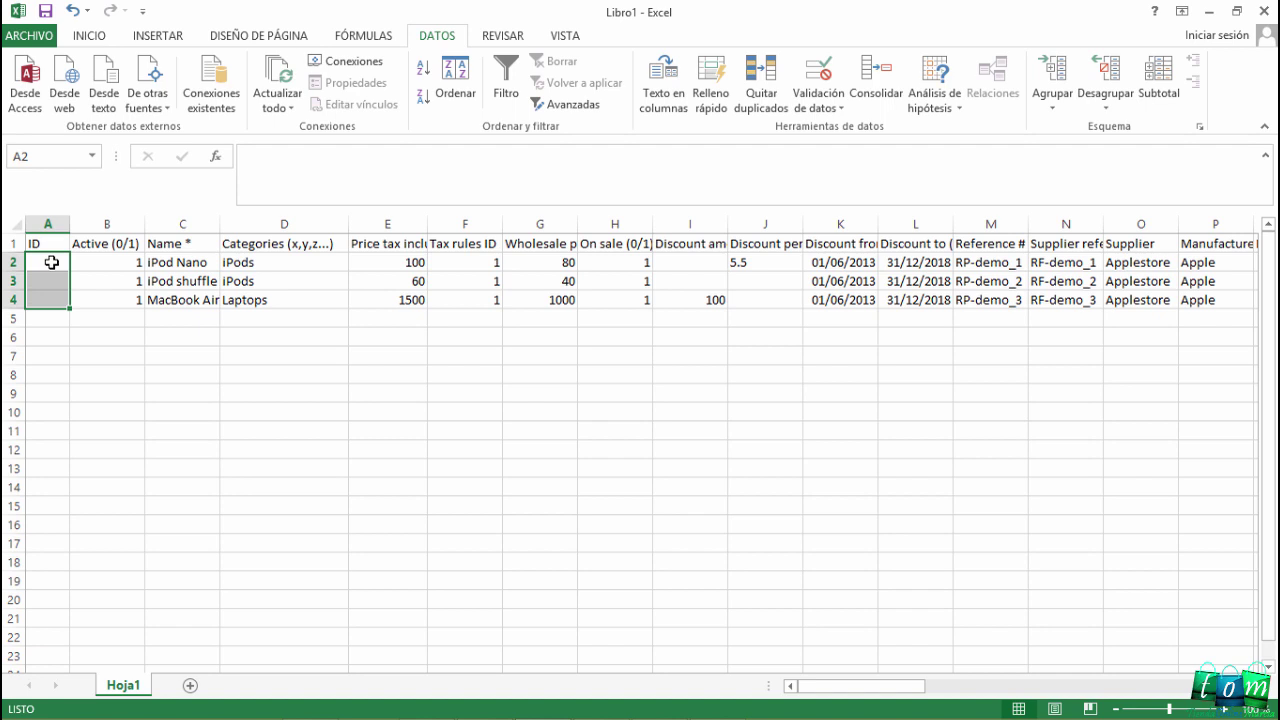
{"action": "left_click", "coordinate": [45, 300]}
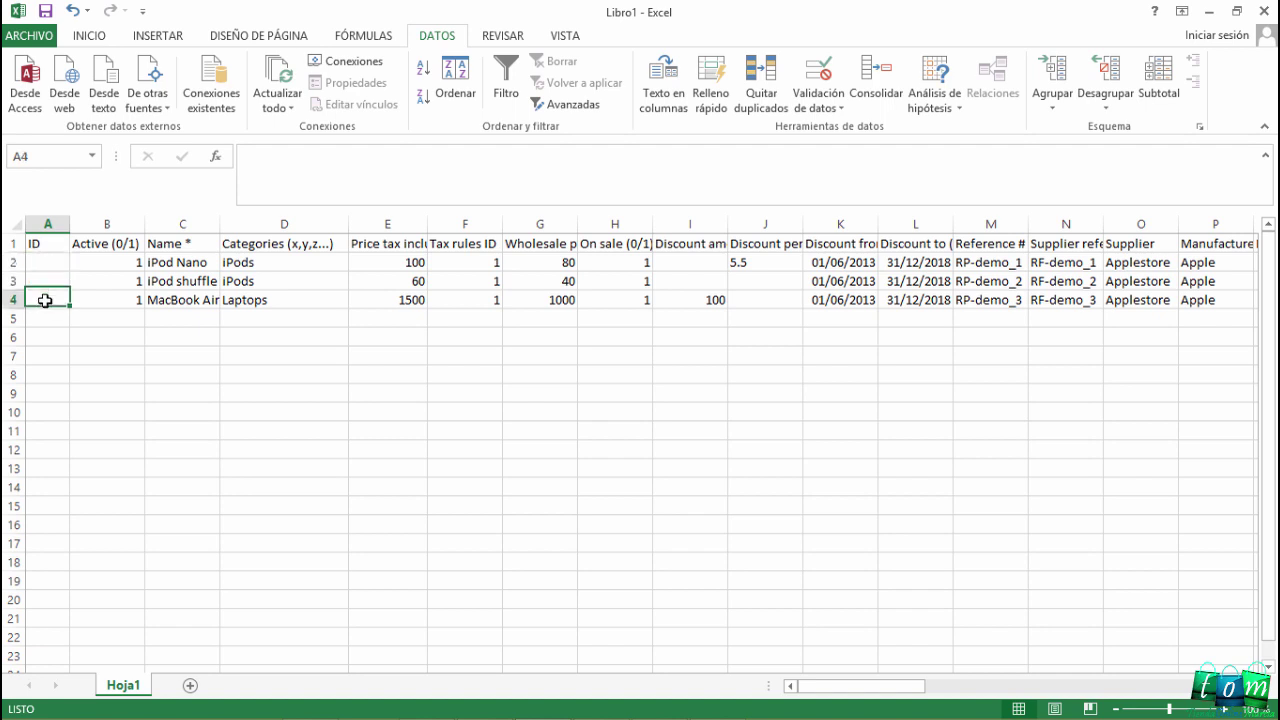
Review the Active values in B2:B4 and the product names in the Name * column
{"action": "left_click", "coordinate": [112, 265]}
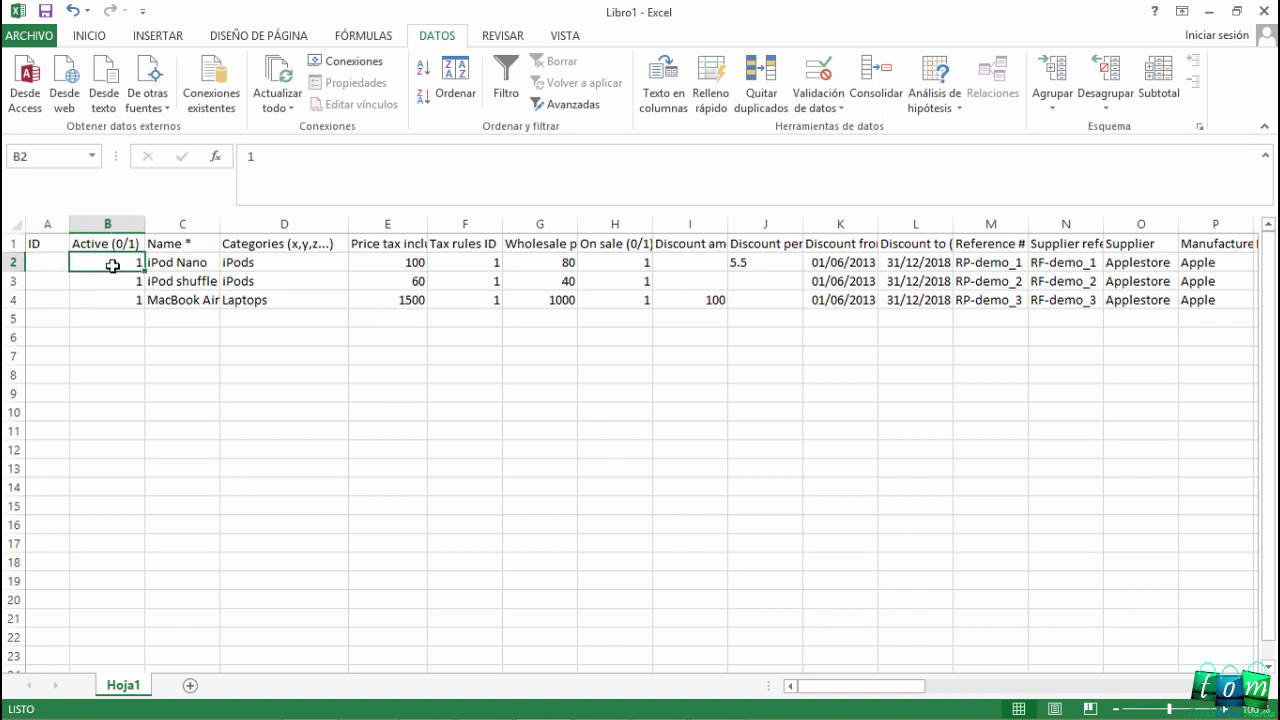
{"action": "left_click_drag", "start_coordinate": [112, 265], "coordinate": [116, 300]}
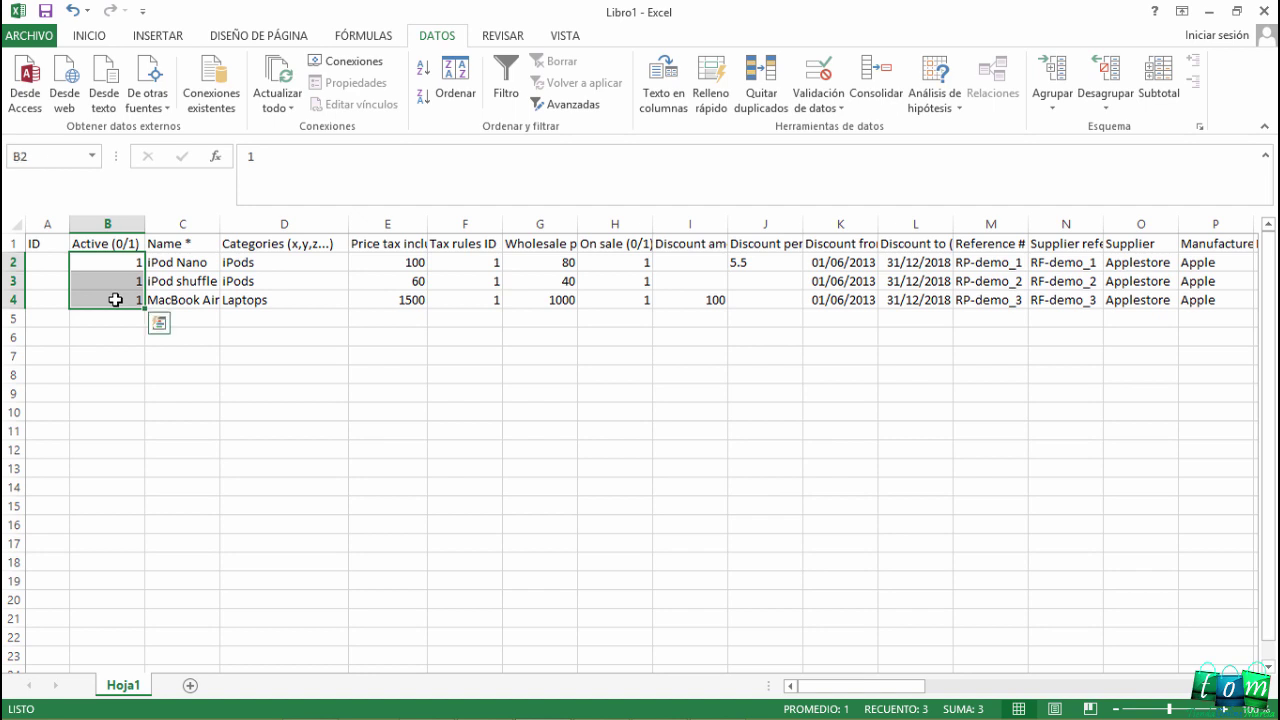
{"action": "left_click", "coordinate": [126, 266]}
{"action": "left_click", "coordinate": [126, 281]}
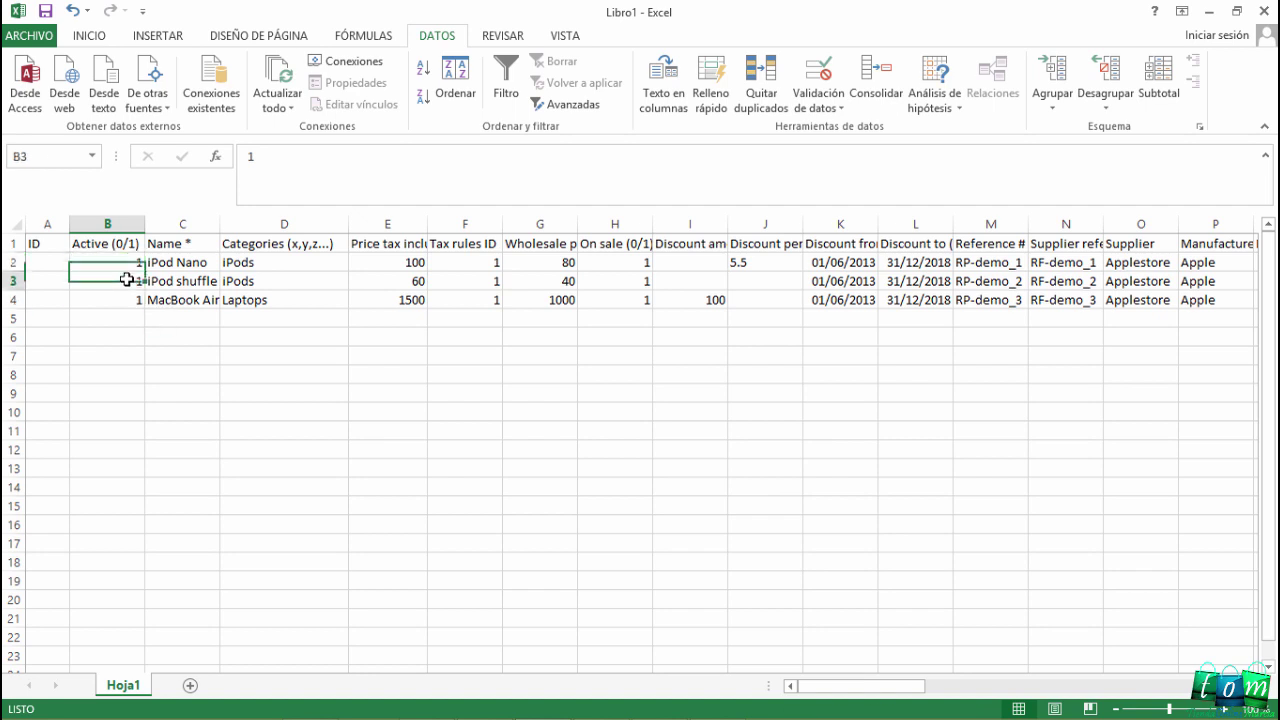
{"action": "left_click", "coordinate": [124, 300]}
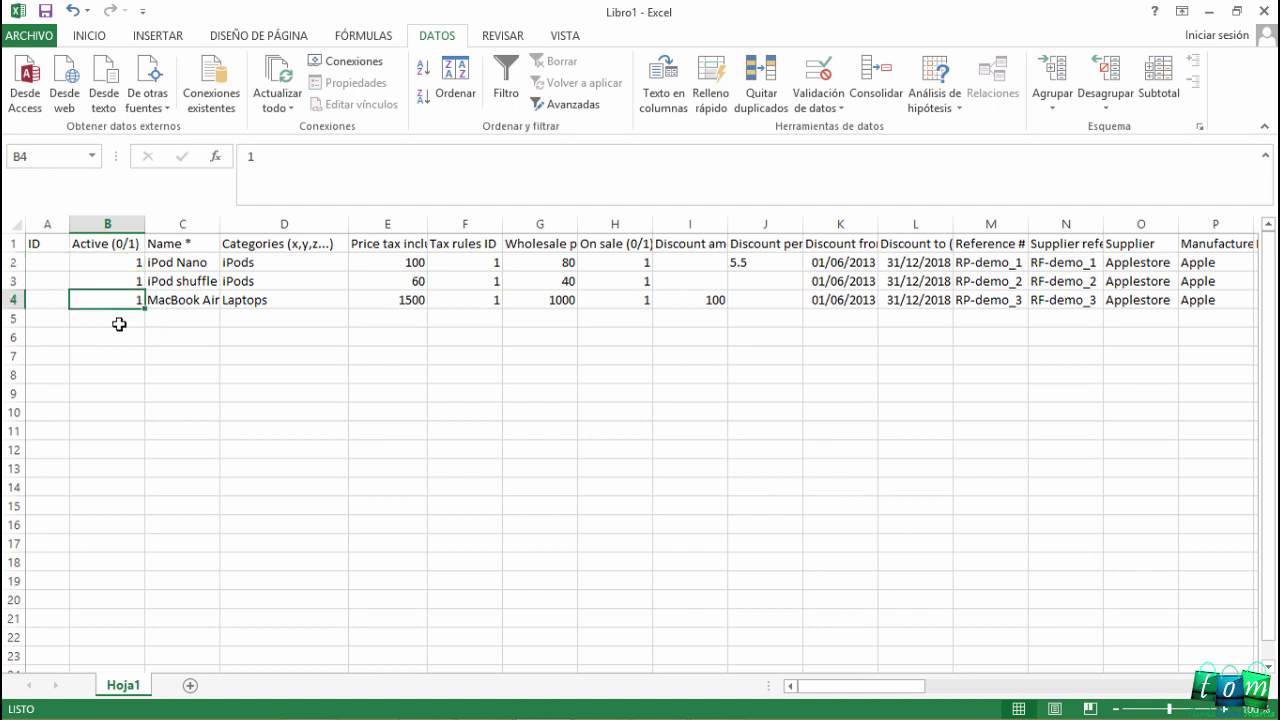
{"action": "left_click", "coordinate": [197, 245]}
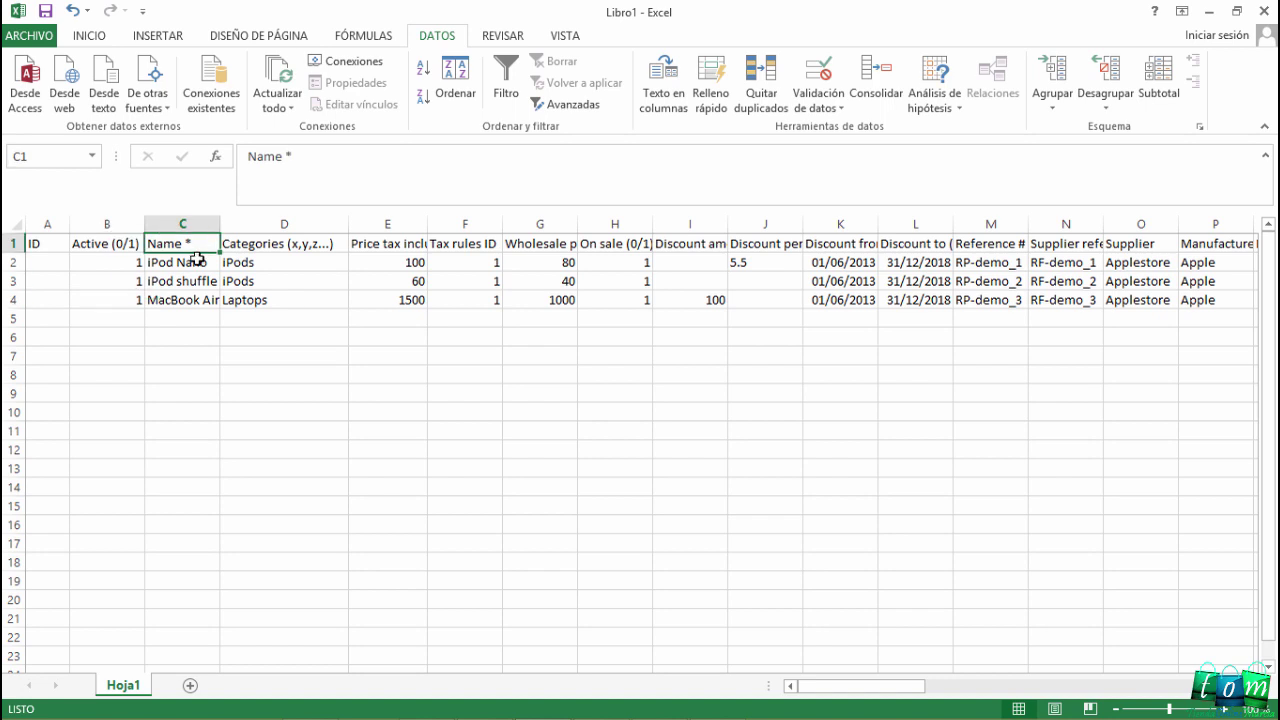
{"action": "left_click", "coordinate": [197, 262]}
{"action": "left_click", "coordinate": [200, 222]}
{"action": "left_click", "coordinate": [197, 265]}
{"action": "left_click", "coordinate": [190, 281]}
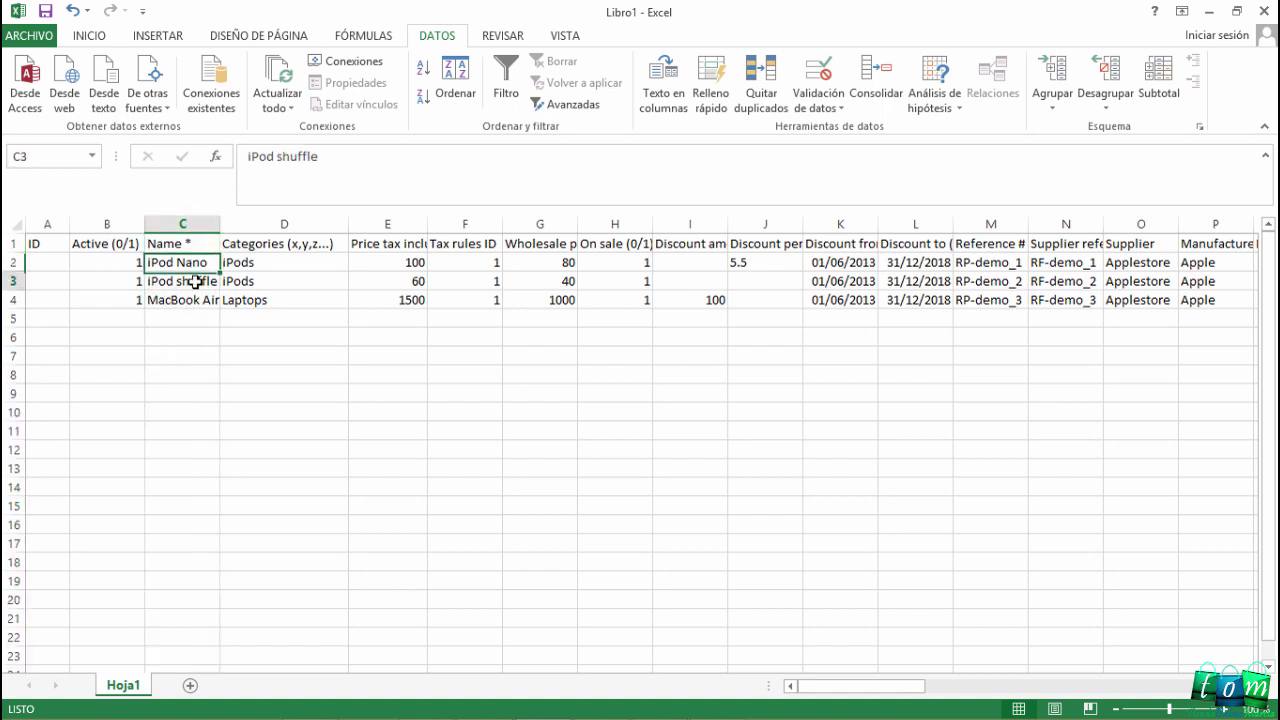
{"action": "left_click", "coordinate": [190, 300]}
Widen the Name * column so iPod shuffle and MacBook Air fit
{"action": "left_click_drag", "start_coordinate": [221, 223], "coordinate": [244, 221]}
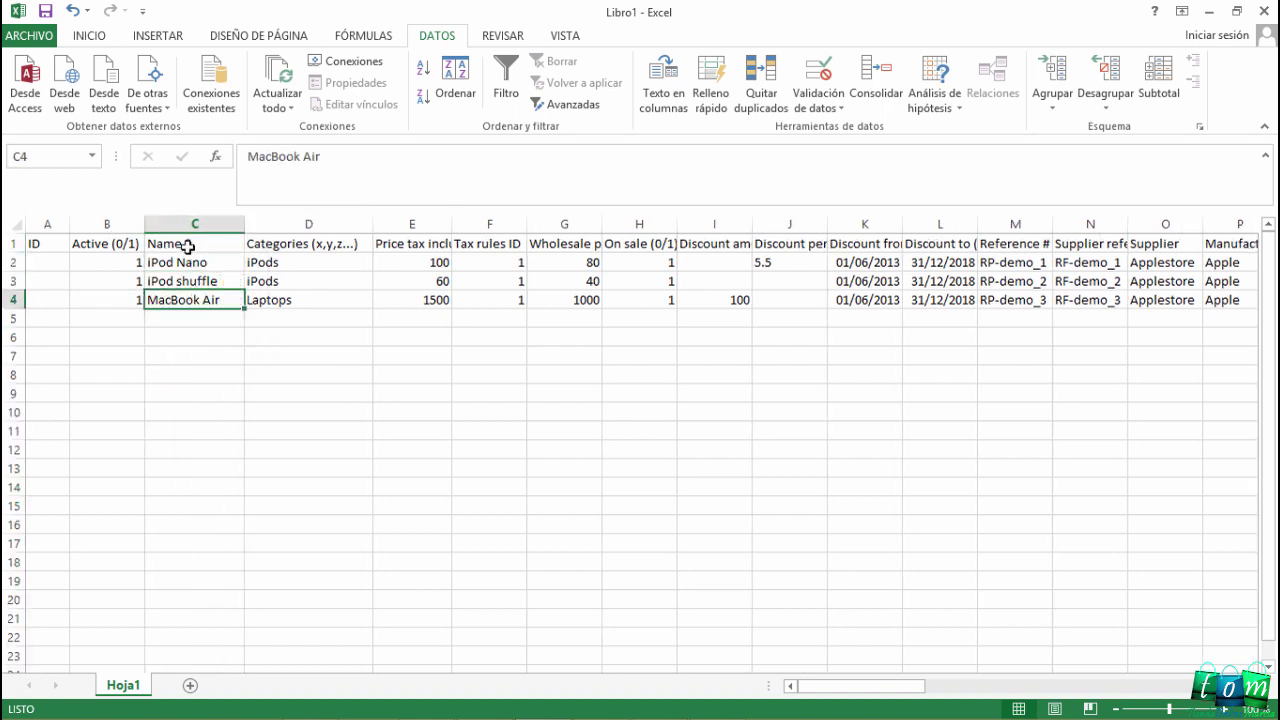
{"action": "left_click", "coordinate": [188, 240]}
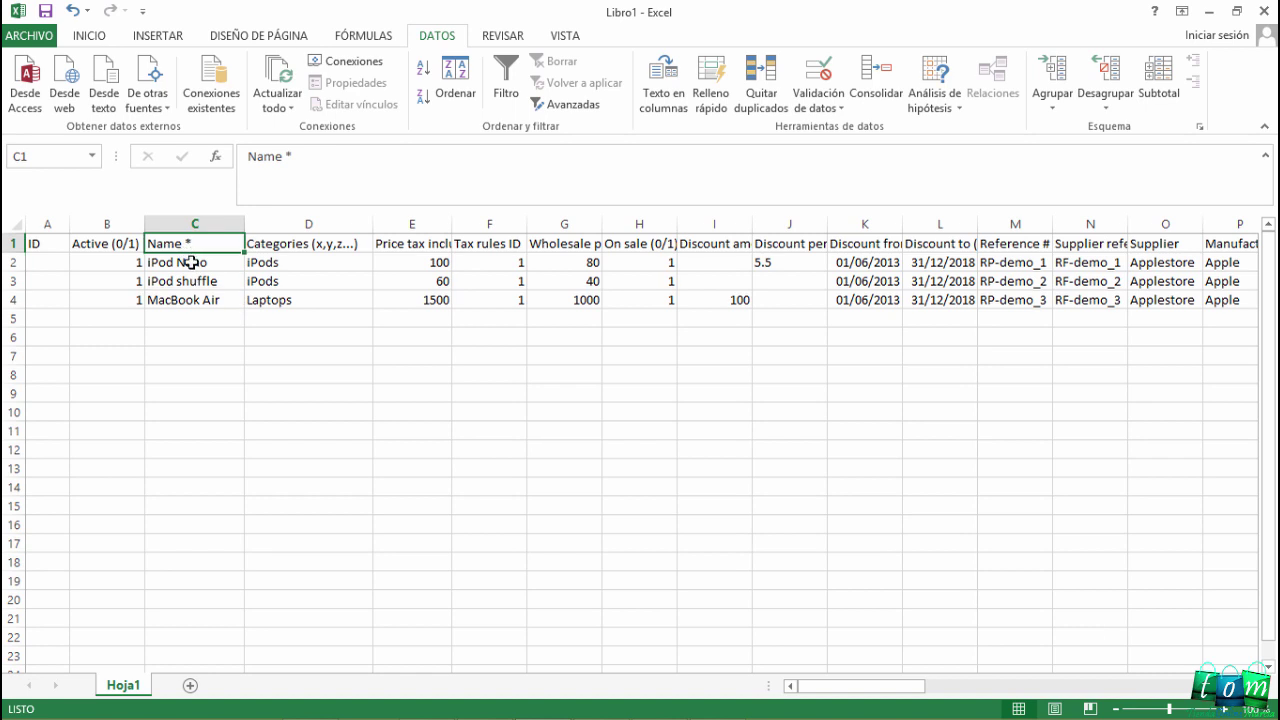
{"action": "left_click", "coordinate": [191, 262]}
{"action": "left_click", "coordinate": [185, 281]}
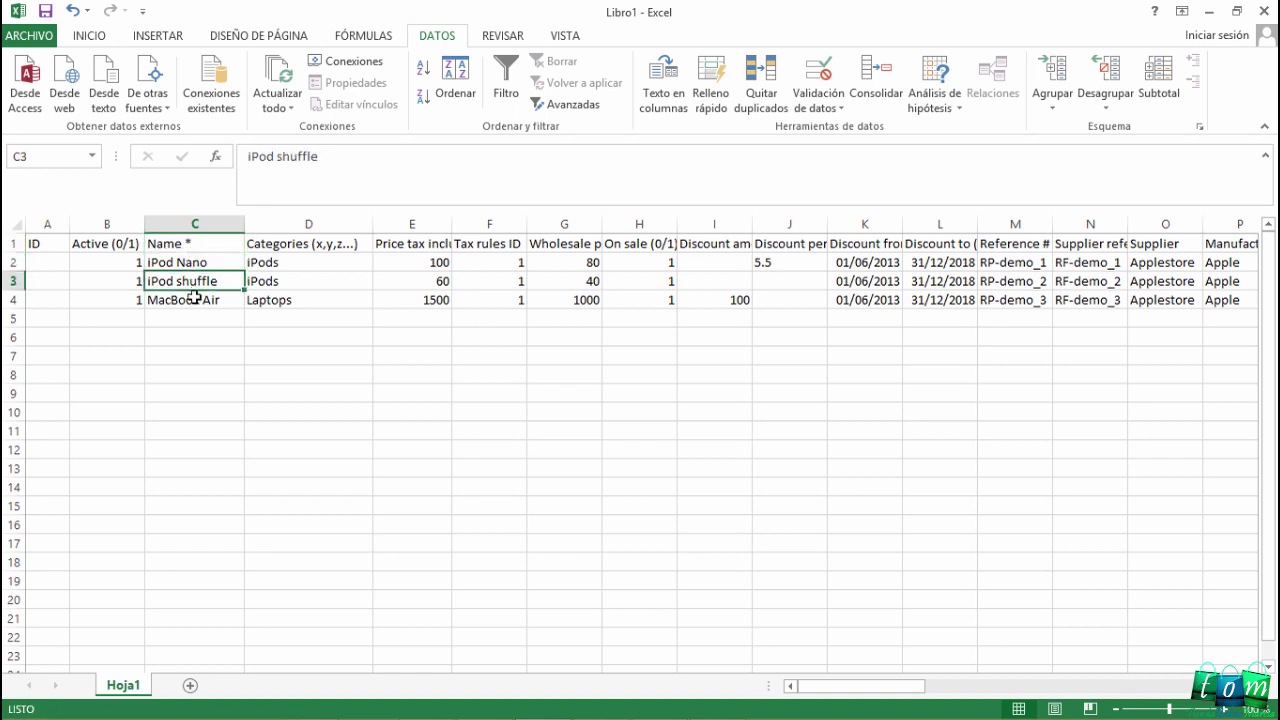
{"action": "left_click", "coordinate": [195, 297]}
{"action": "left_click", "coordinate": [200, 360]}
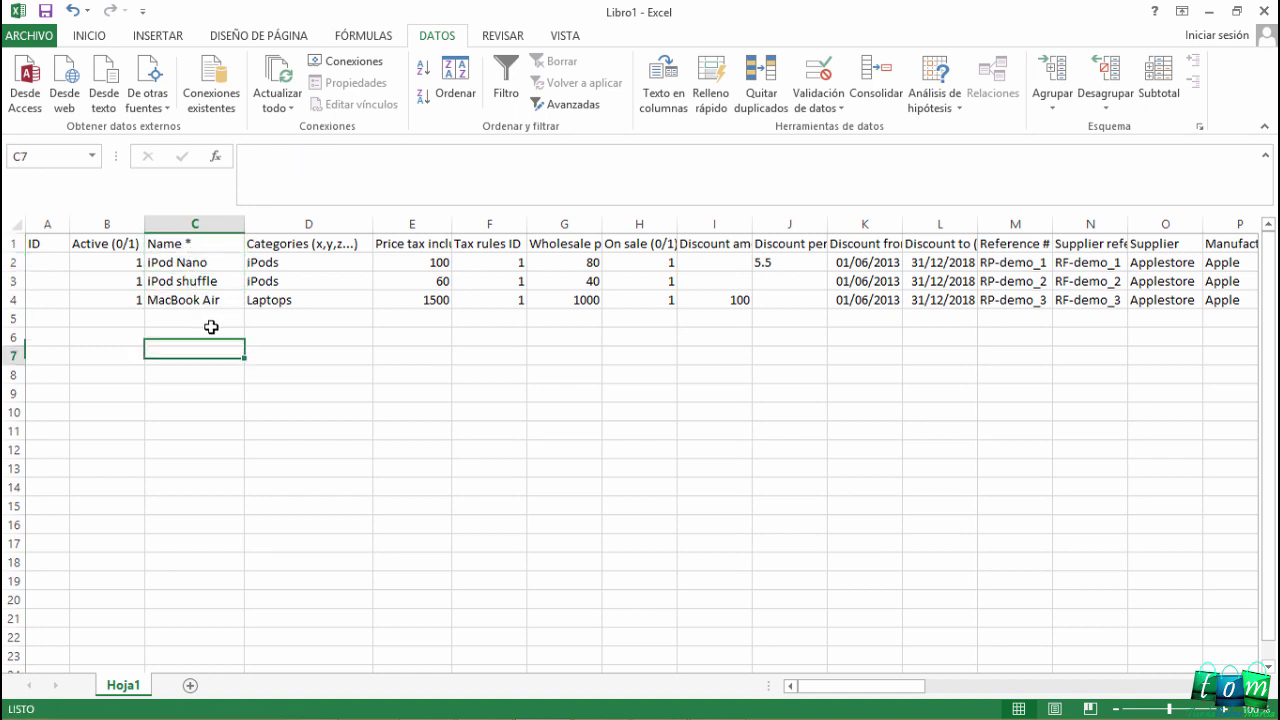
Review the categories: iPods for both iPods, Laptops for MacBook Air
{"action": "left_click", "coordinate": [286, 223]}
{"action": "left_click", "coordinate": [289, 260]}
{"action": "left_click", "coordinate": [289, 281]}
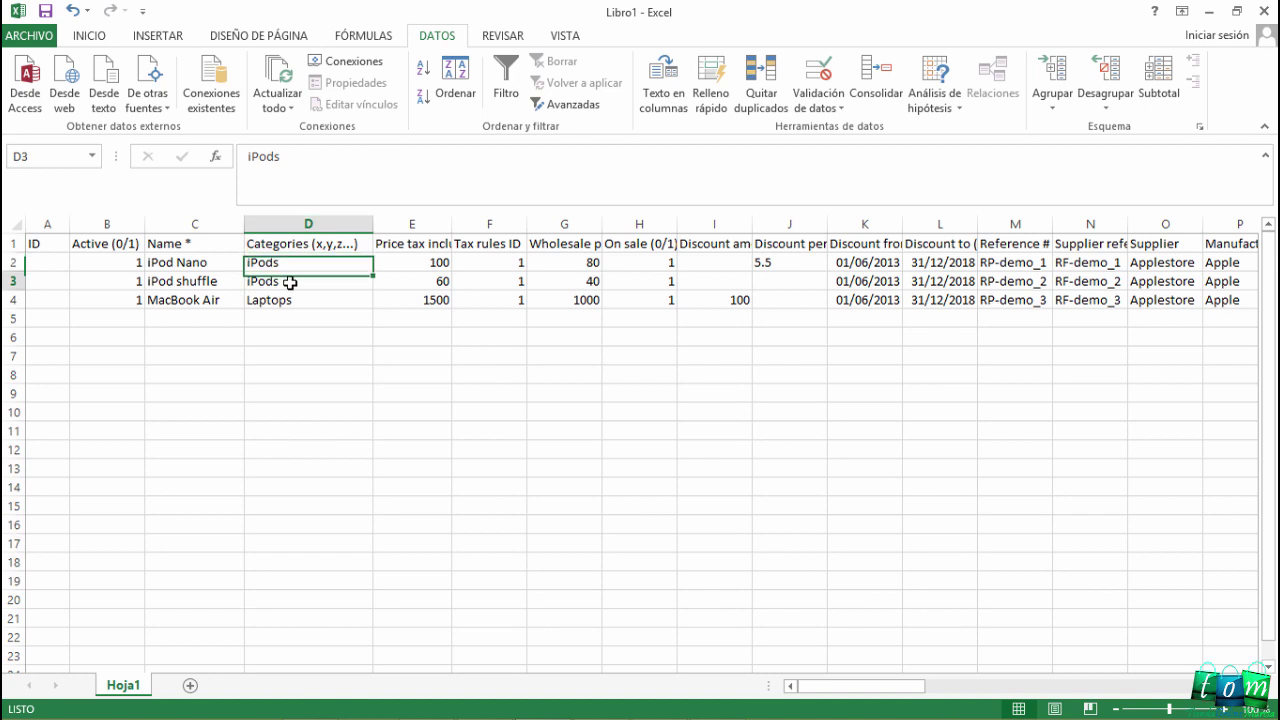
{"action": "left_click", "coordinate": [291, 298]}
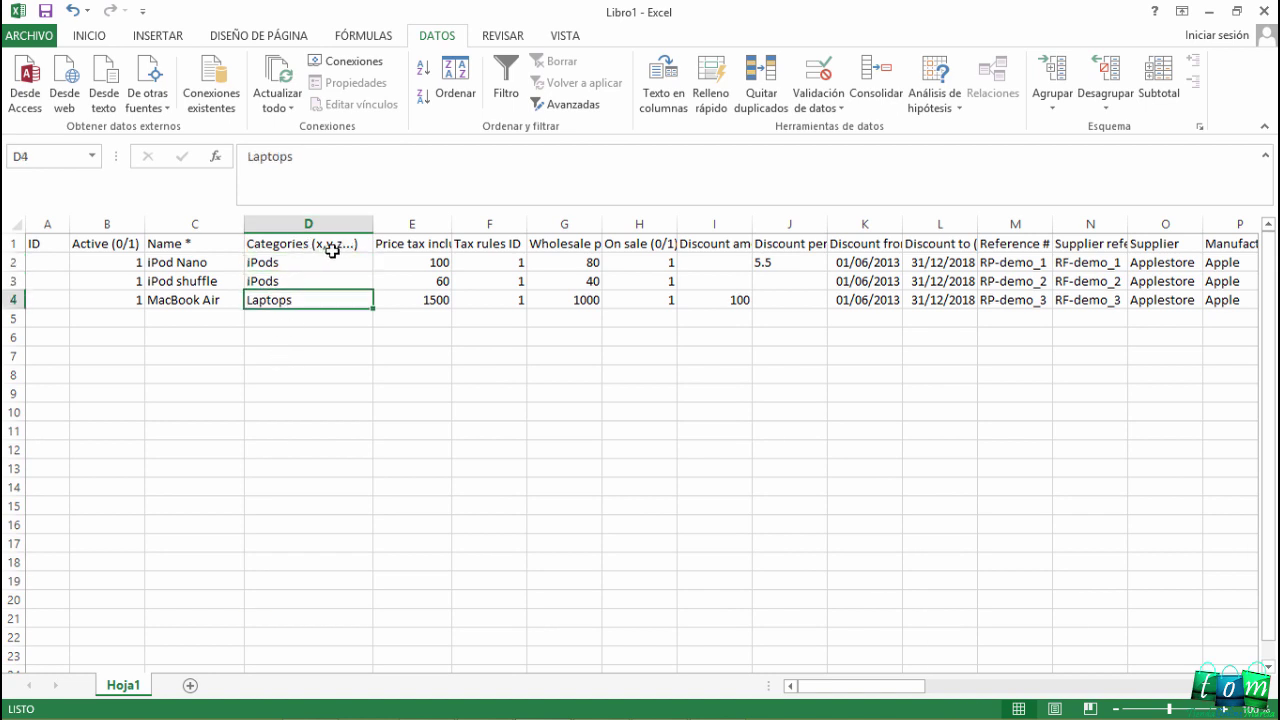
{"action": "left_click", "coordinate": [333, 262]}
{"action": "left_click", "coordinate": [314, 280]}
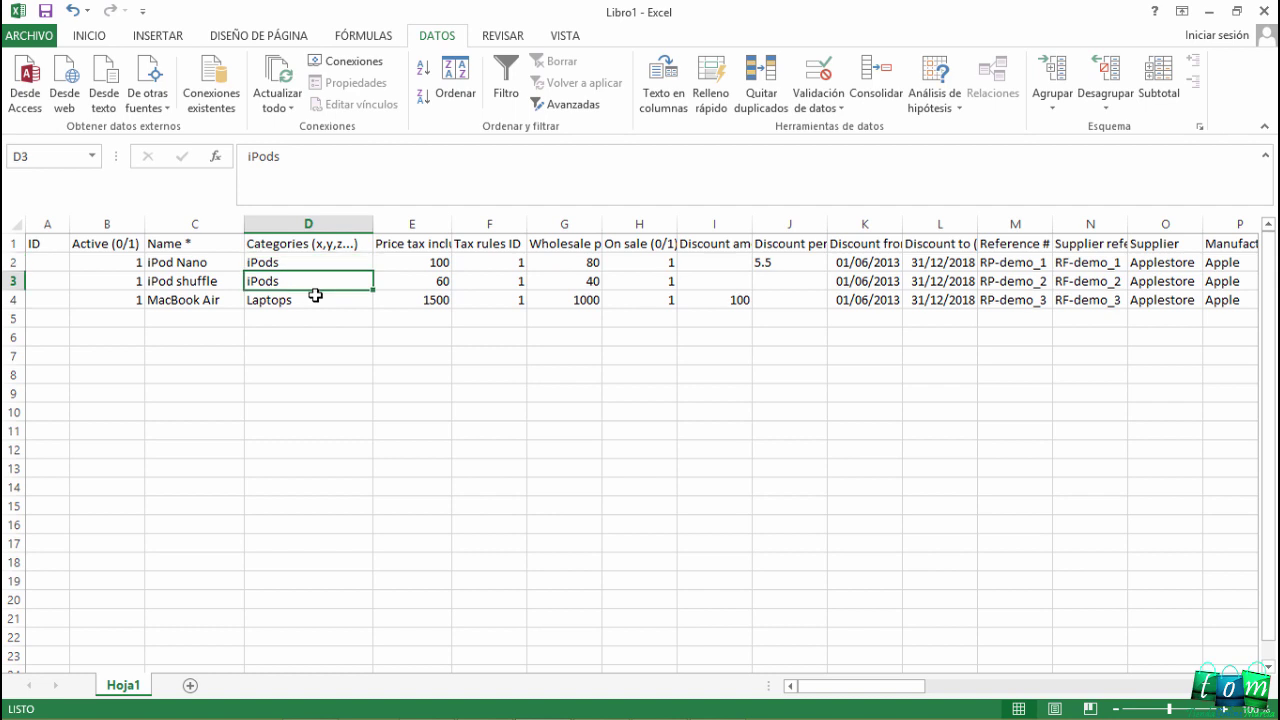
{"action": "left_click", "coordinate": [316, 298]}
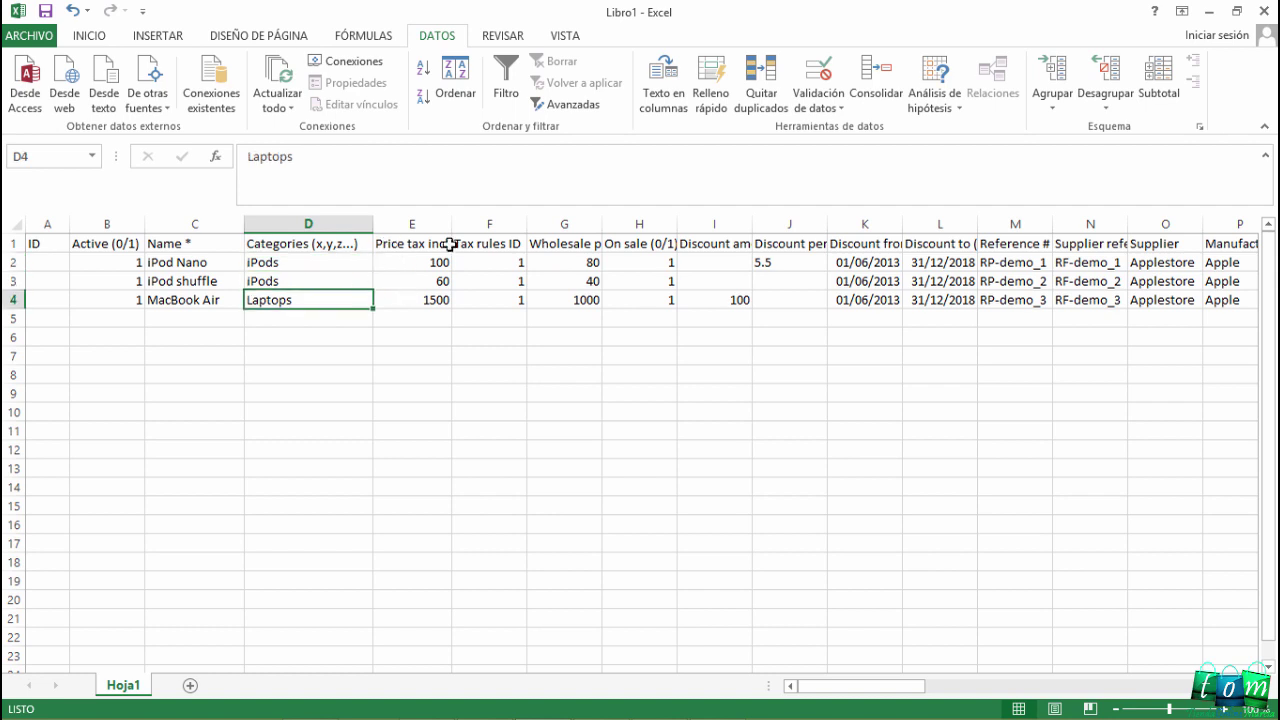
Widen the Price tax included column and review each product's Tax rules ID value
{"action": "left_click_drag", "start_coordinate": [453, 222], "coordinate": [481, 222]}
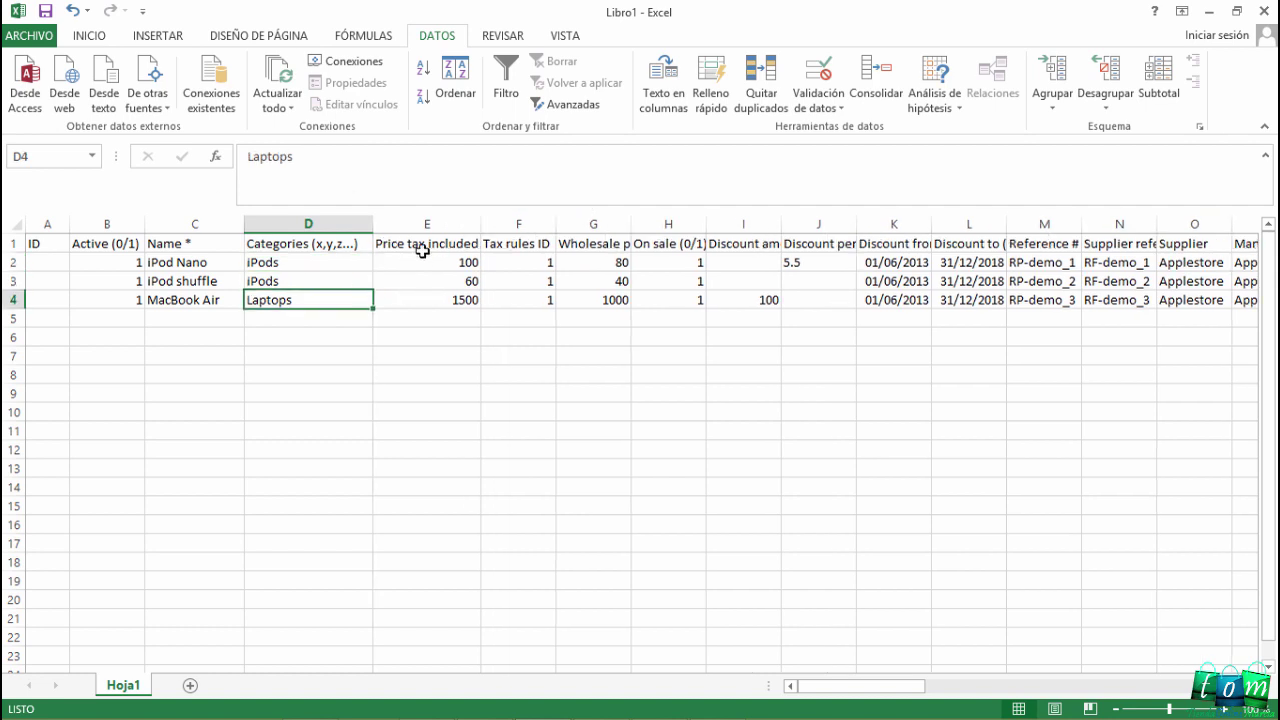
{"action": "left_click", "coordinate": [428, 224]}
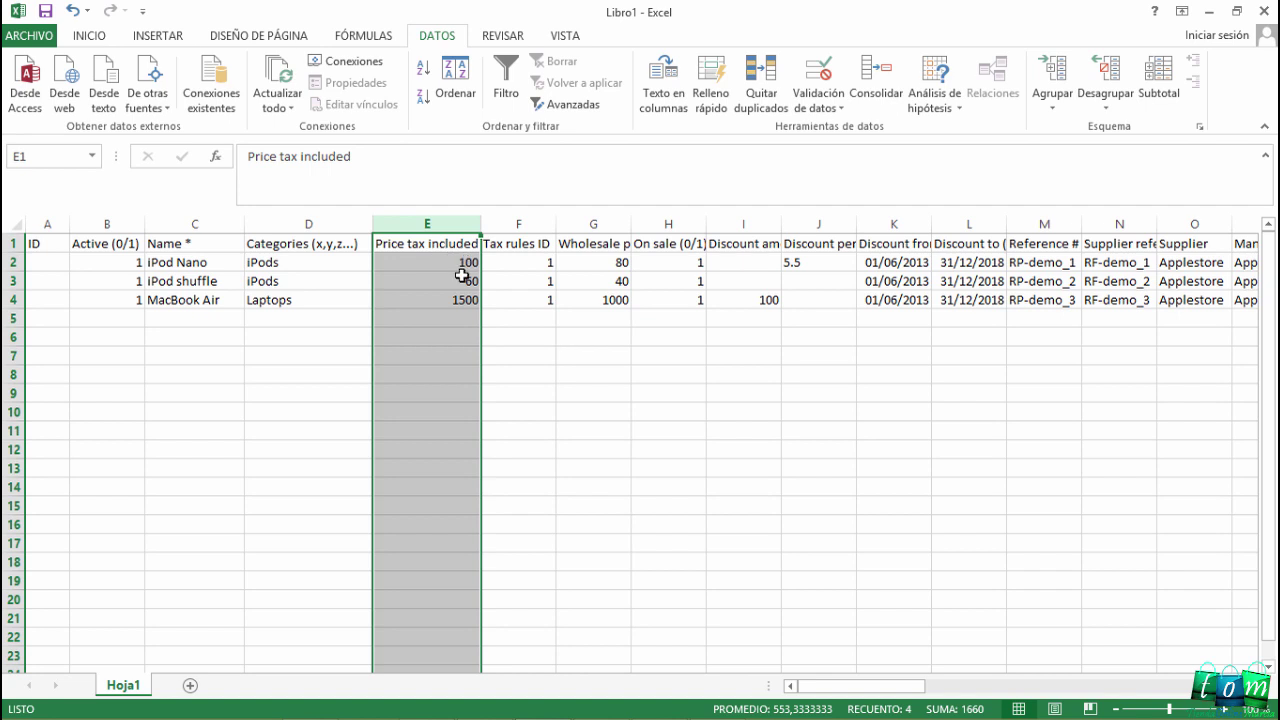
{"action": "left_click", "coordinate": [530, 224]}
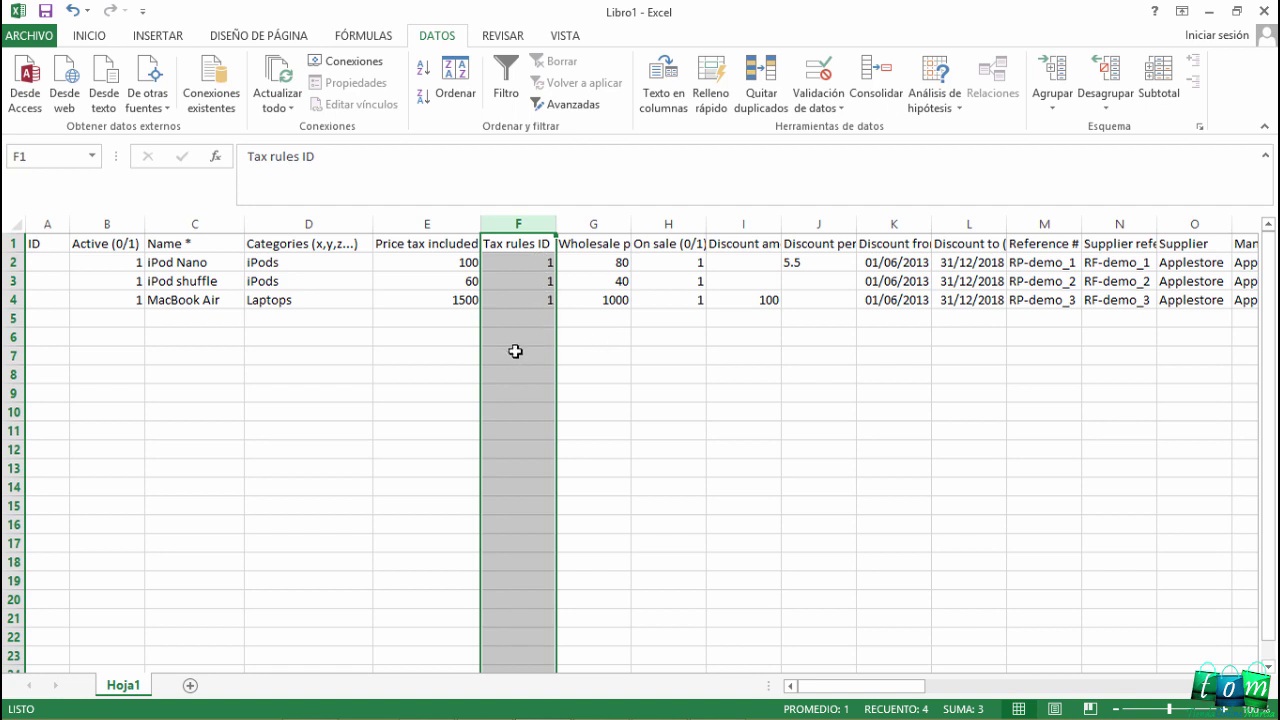
{"action": "left_click", "coordinate": [548, 262]}
{"action": "left_click", "coordinate": [545, 281]}
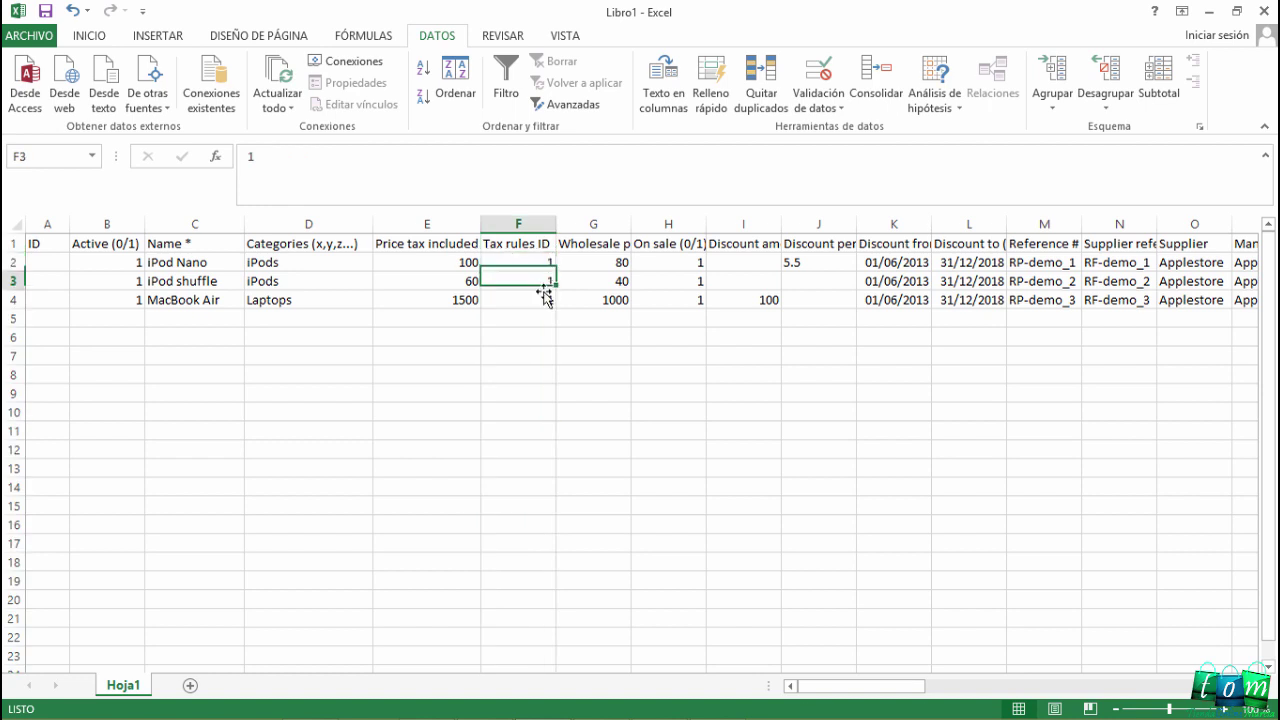
{"action": "left_click", "coordinate": [545, 300]}
{"action": "left_click", "coordinate": [545, 280]}
{"action": "left_click", "coordinate": [545, 262]}
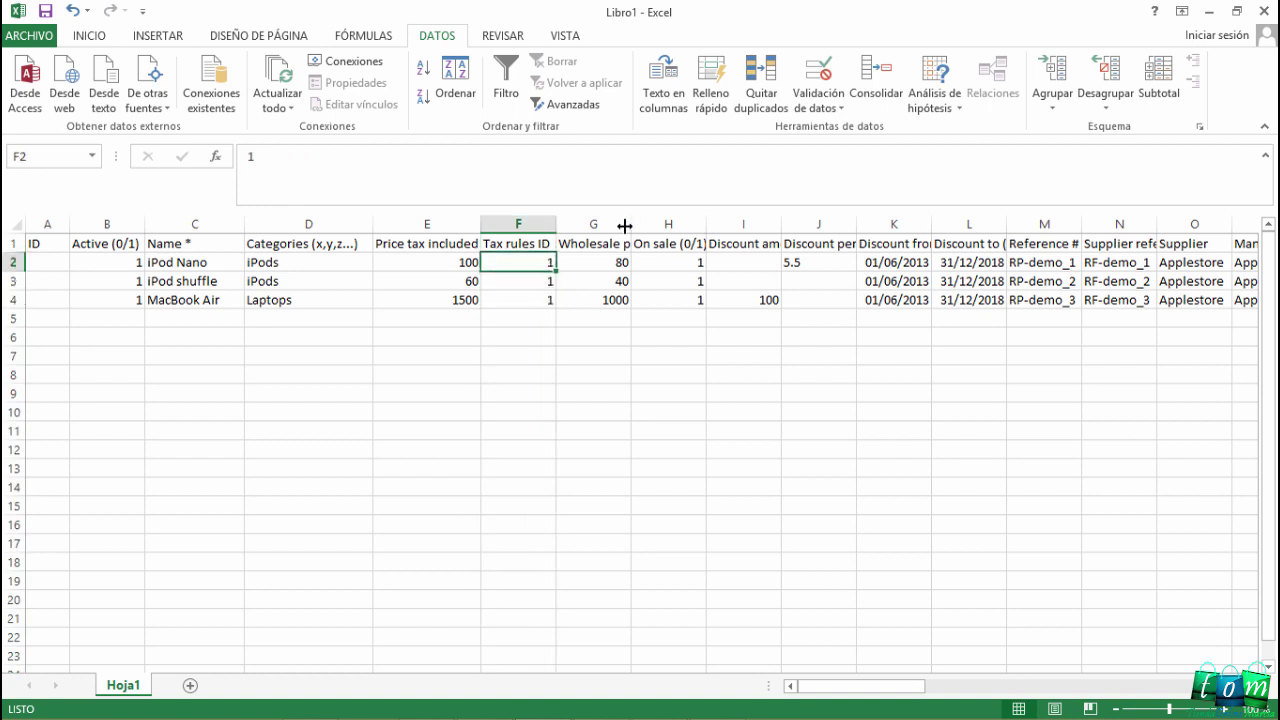
Widen the Wholesale price column to show its header
{"action": "left_click_drag", "start_coordinate": [637, 222], "coordinate": [657, 229]}
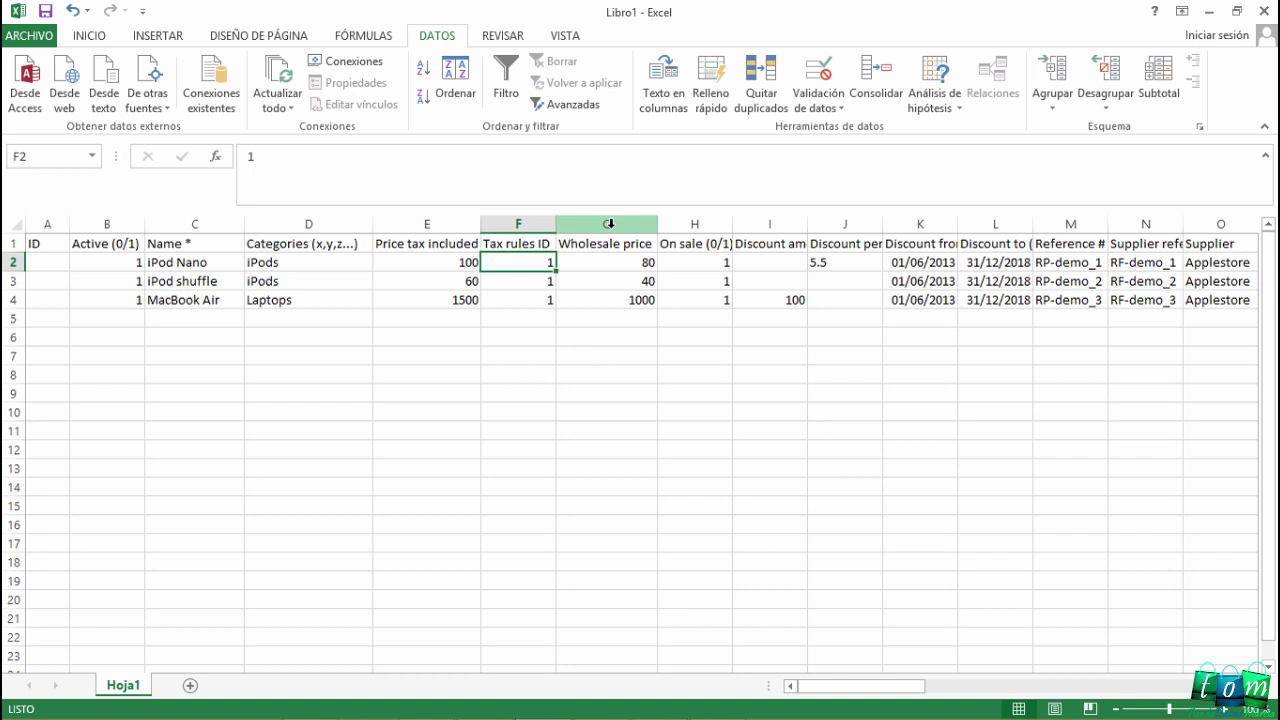
{"action": "left_click", "coordinate": [609, 223]}
{"action": "left_click", "coordinate": [606, 357]}
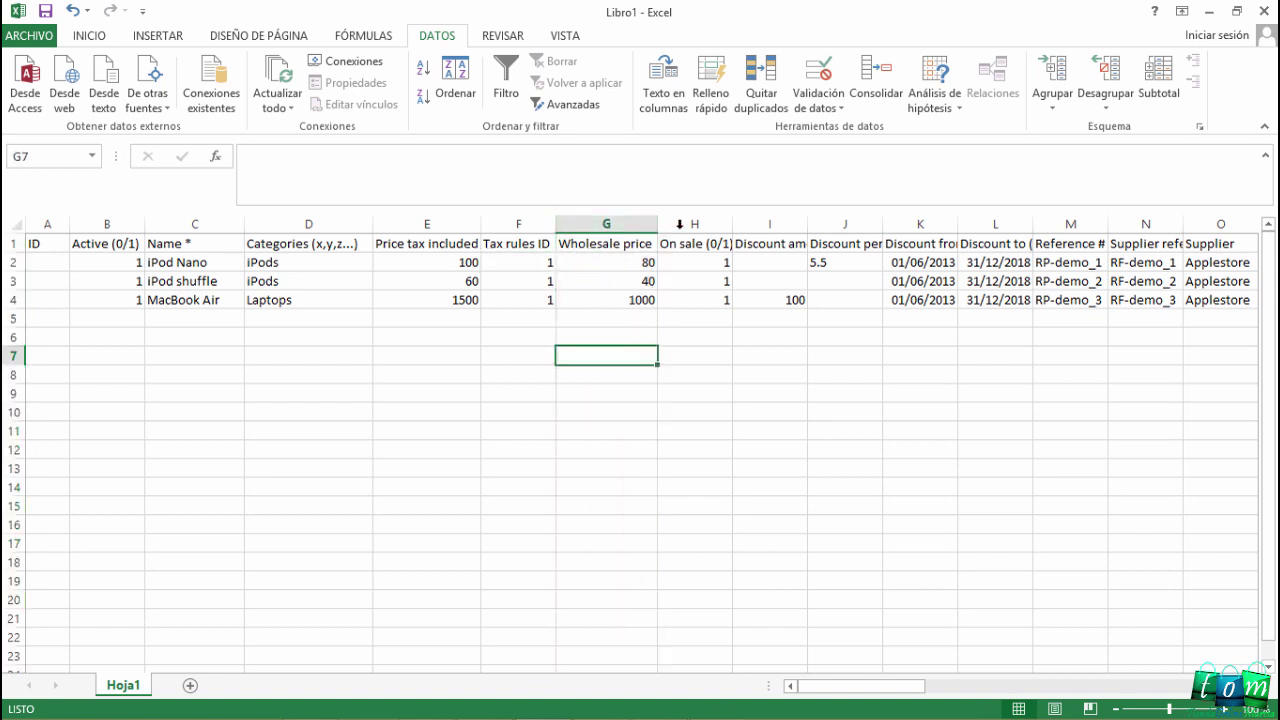
{"action": "left_click", "coordinate": [622, 224]}
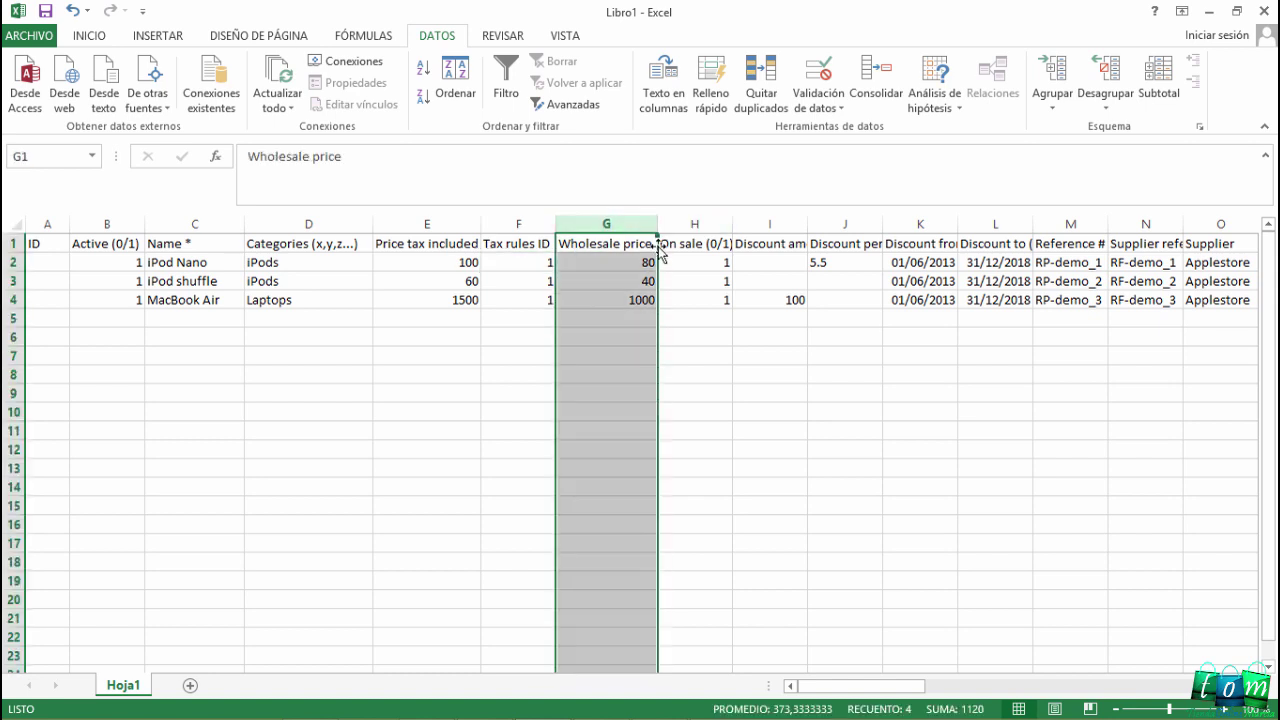
Resize the On sale (0/1) column, confirming all values are 1, and widen Discount amount
{"action": "left_click", "coordinate": [700, 224]}
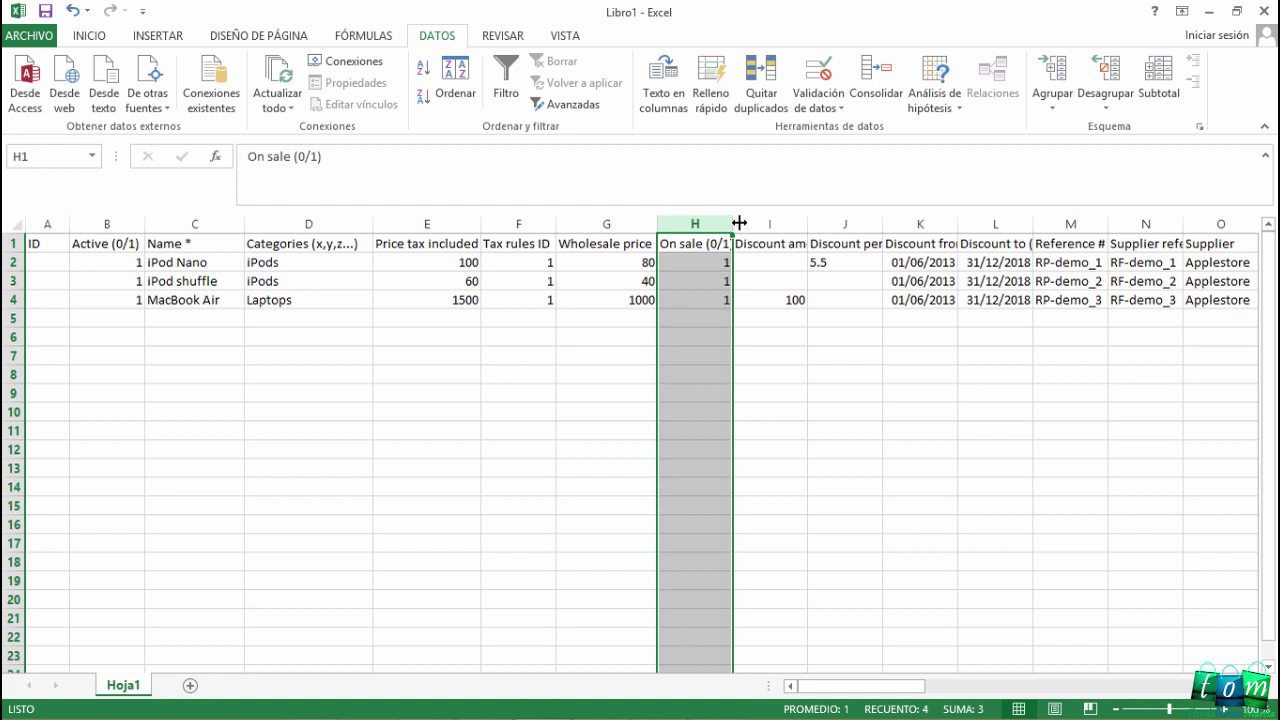
{"action": "left_click_drag", "start_coordinate": [733, 221], "coordinate": [751, 221]}
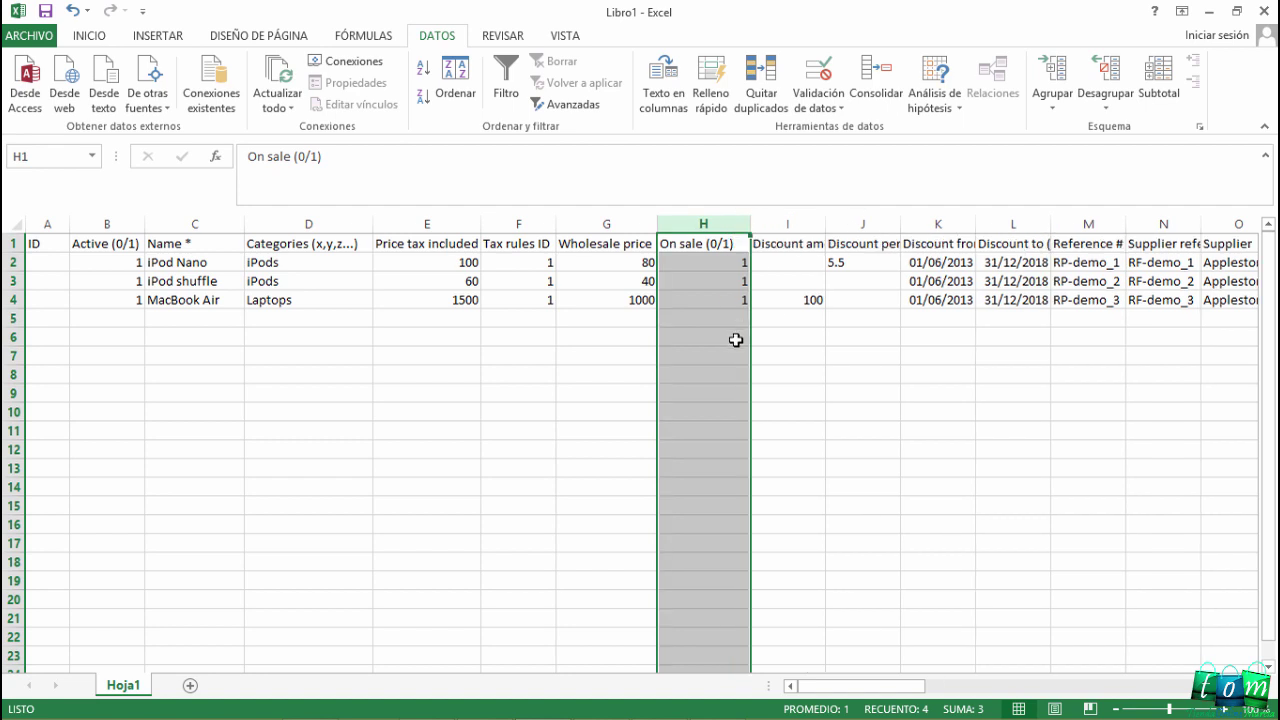
{"action": "left_click", "coordinate": [722, 266]}
{"action": "left_click", "coordinate": [726, 281]}
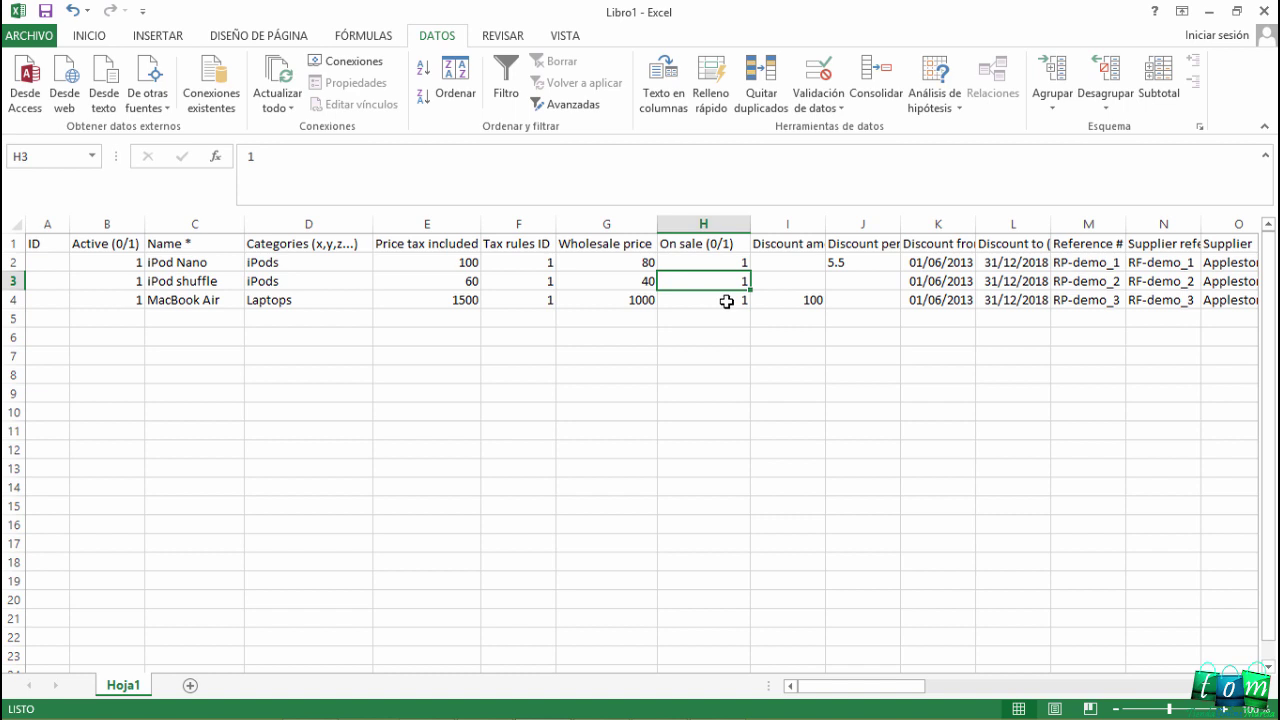
{"action": "left_click", "coordinate": [728, 299]}
{"action": "left_click", "coordinate": [737, 264]}
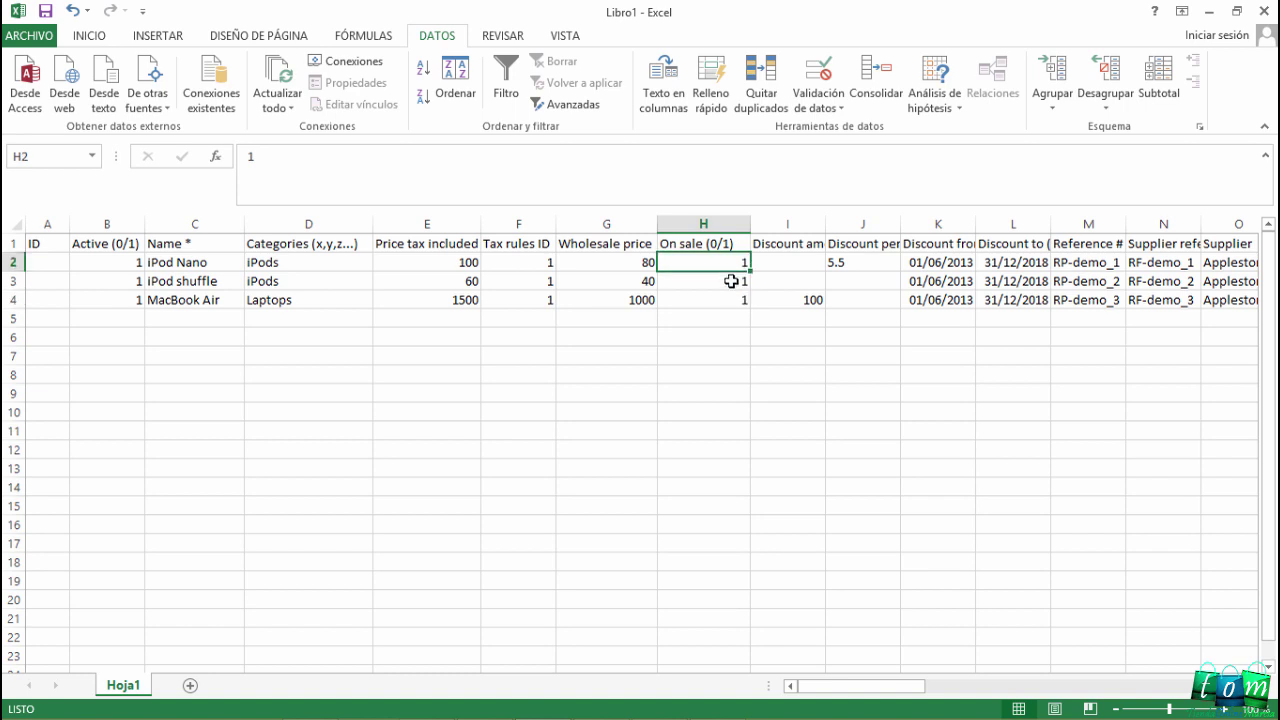
{"action": "left_click", "coordinate": [733, 281]}
{"action": "left_click", "coordinate": [731, 298]}
{"action": "left_click", "coordinate": [740, 265]}
{"action": "left_click_drag", "start_coordinate": [749, 223], "coordinate": [741, 223]}
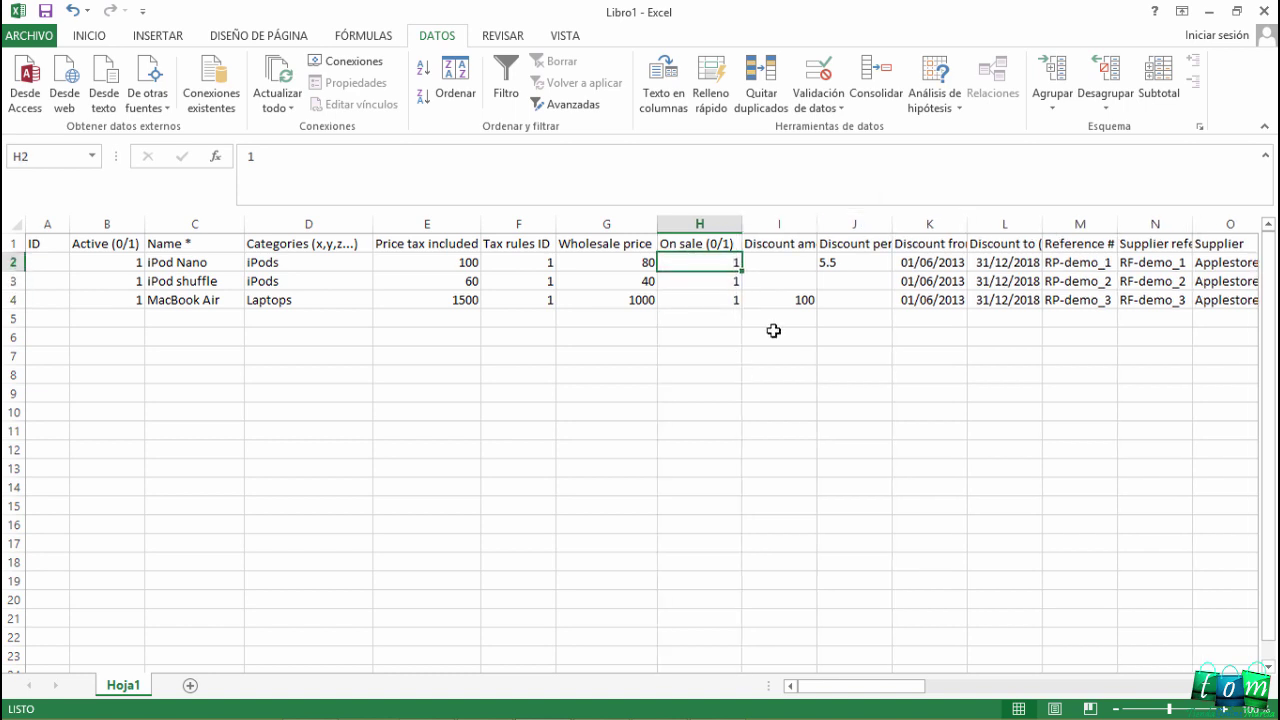
{"action": "left_click_drag", "start_coordinate": [818, 221], "coordinate": [831, 223]}
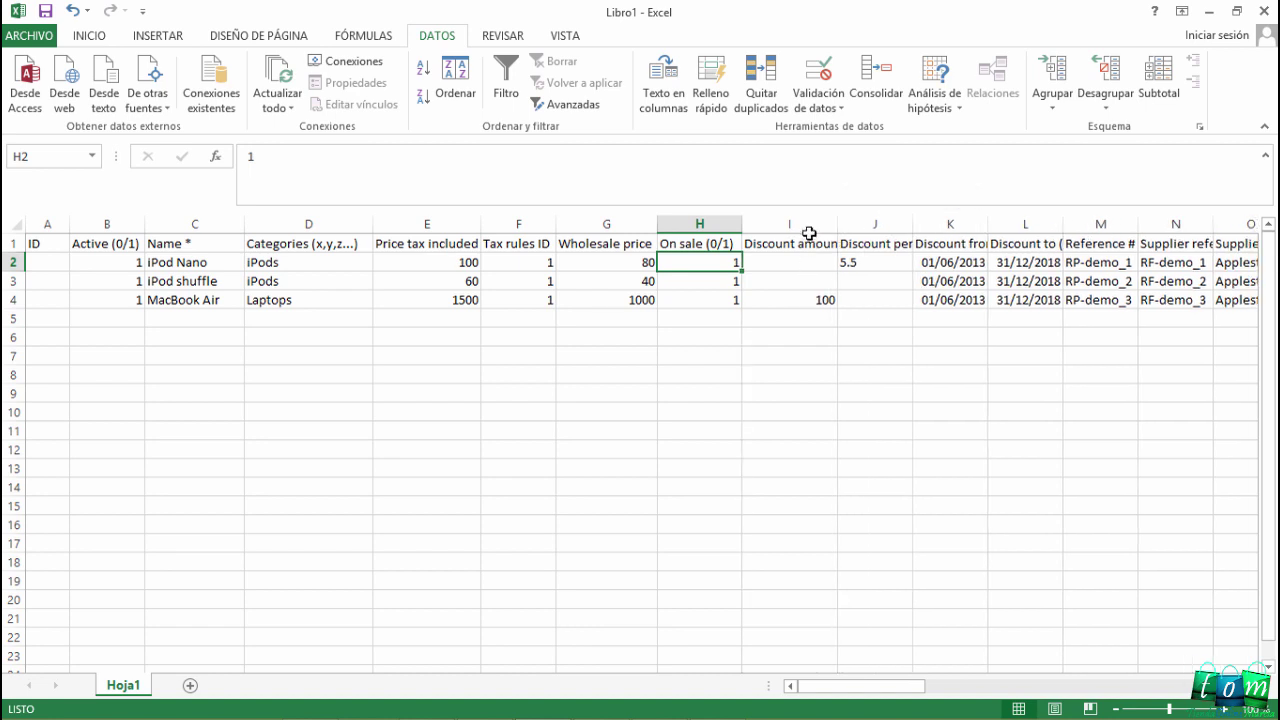
{"action": "left_click", "coordinate": [808, 226]}
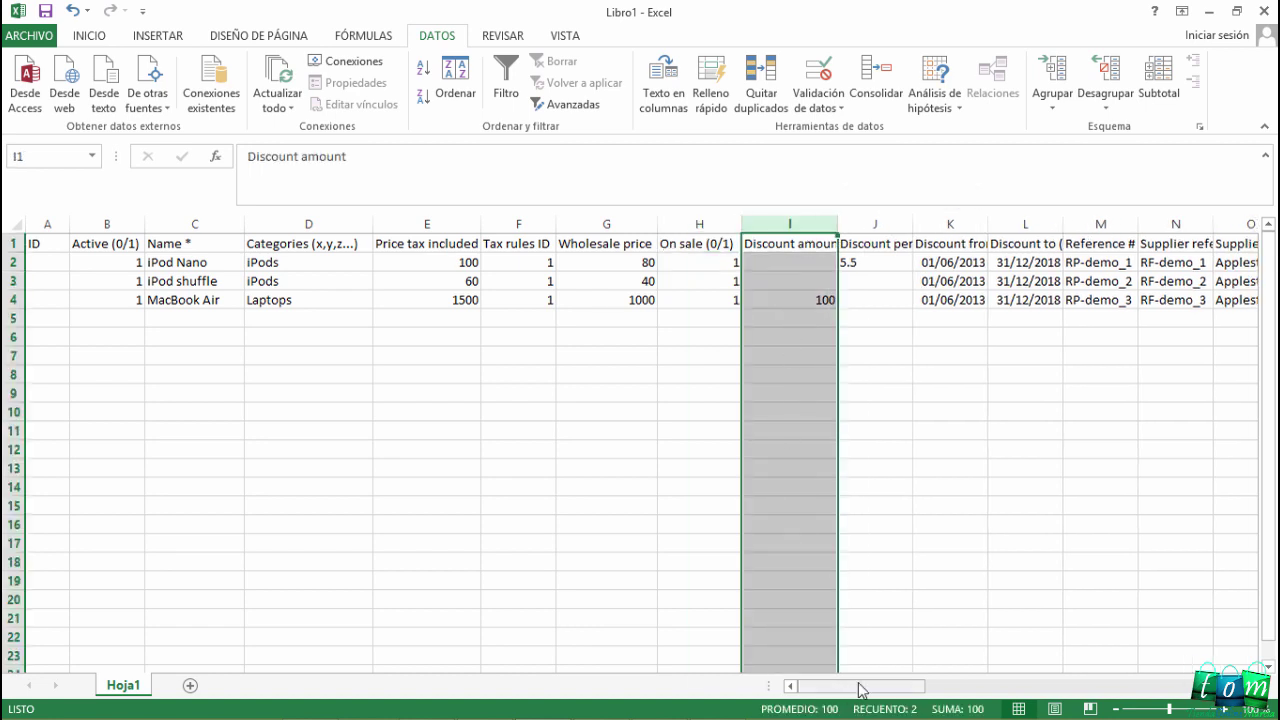
Widen the Discount percent and discount start date columns
{"action": "left_click_drag", "start_coordinate": [851, 686], "coordinate": [880, 686]}
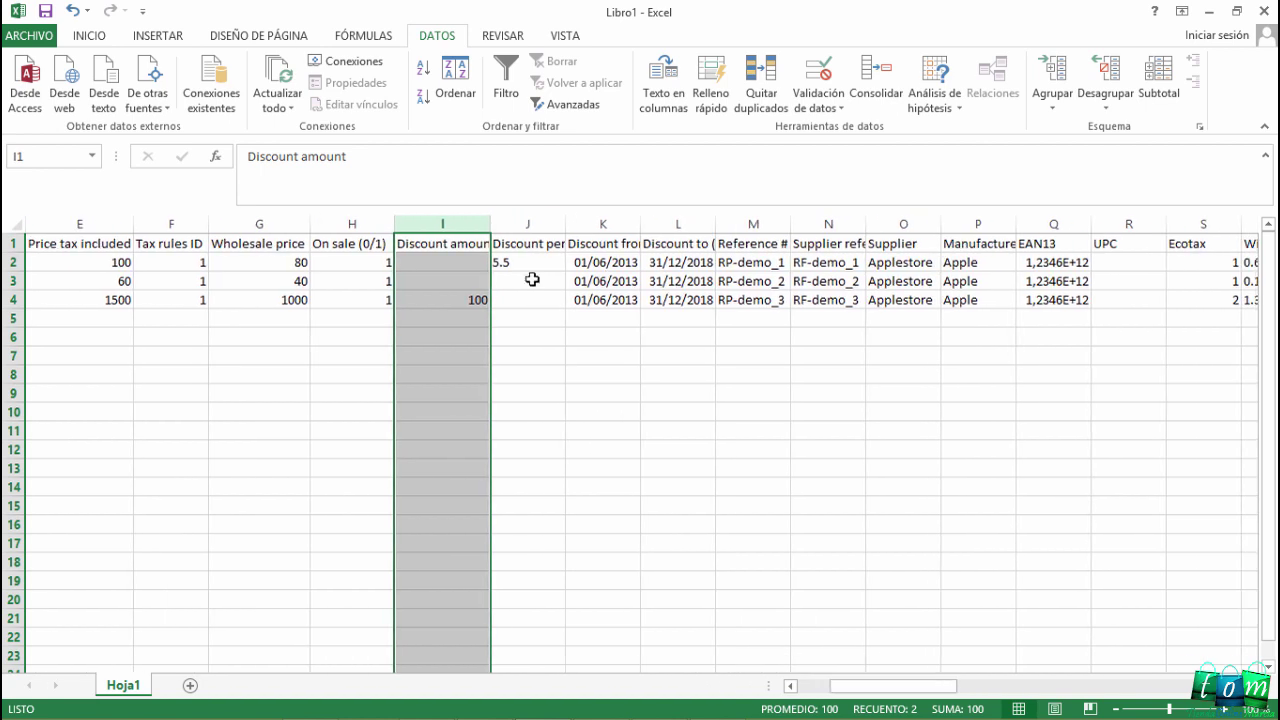
{"action": "left_click", "coordinate": [528, 224]}
{"action": "left_click_drag", "start_coordinate": [566, 220], "coordinate": [599, 220]}
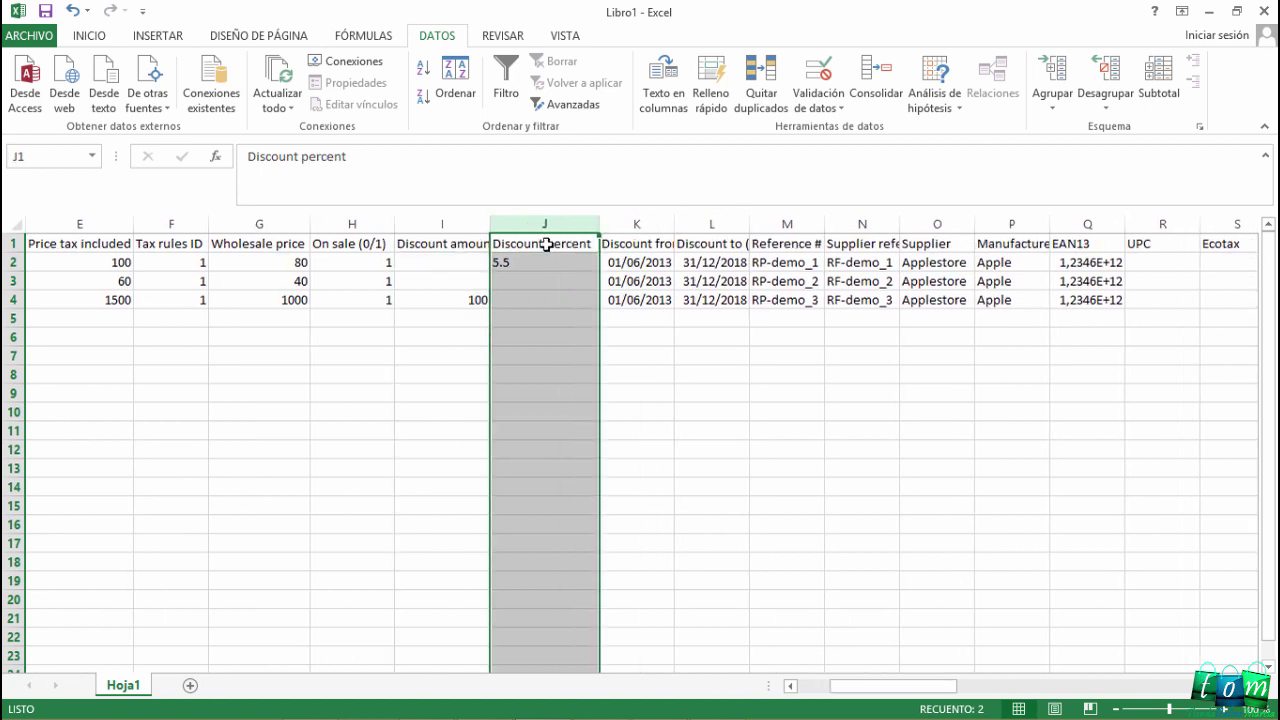
{"action": "left_click", "coordinate": [659, 224]}
{"action": "left_click_drag", "start_coordinate": [675, 221], "coordinate": [786, 228]}
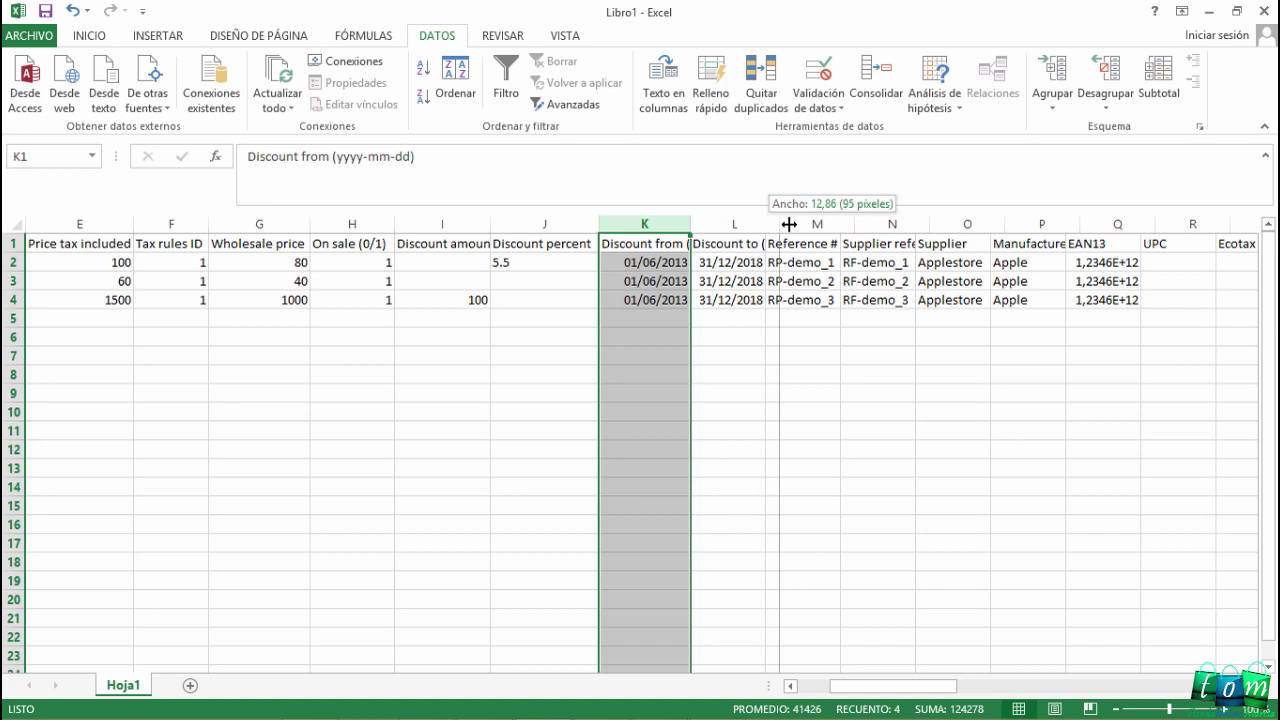
Widen column N so the Supplier reference header reads in full
{"action": "left_click", "coordinate": [733, 227]}
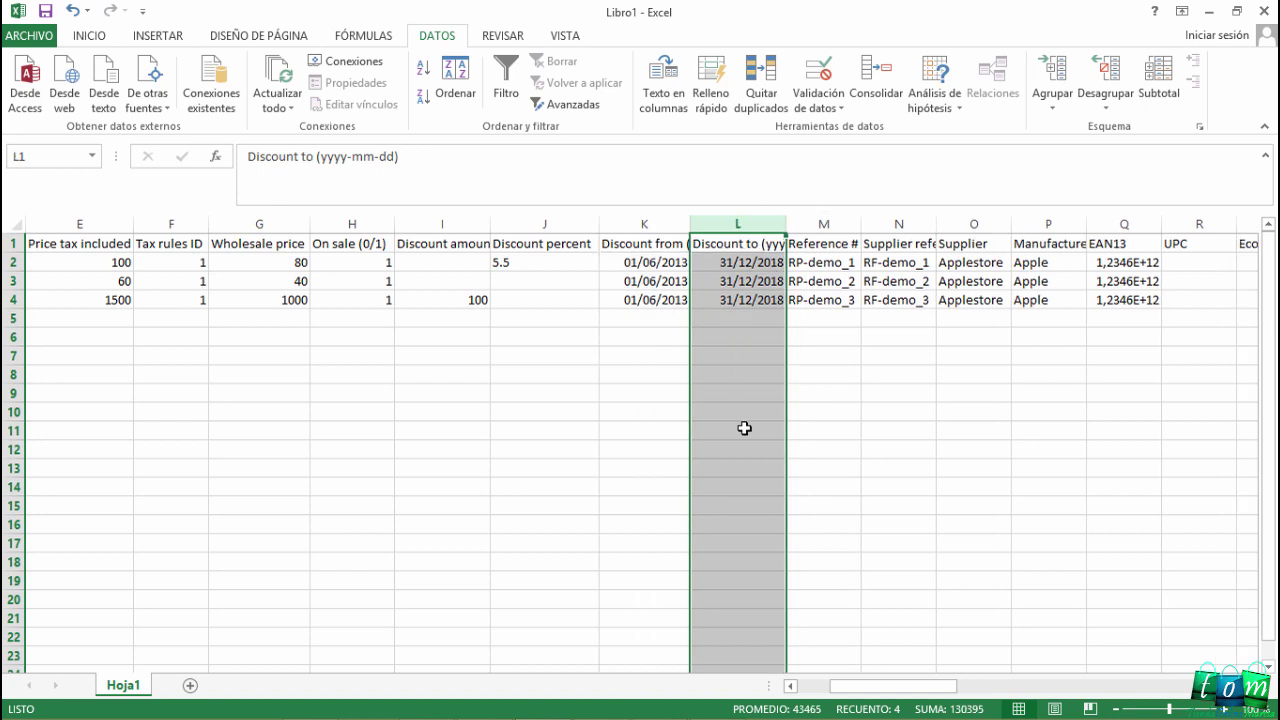
{"action": "left_click", "coordinate": [822, 224]}
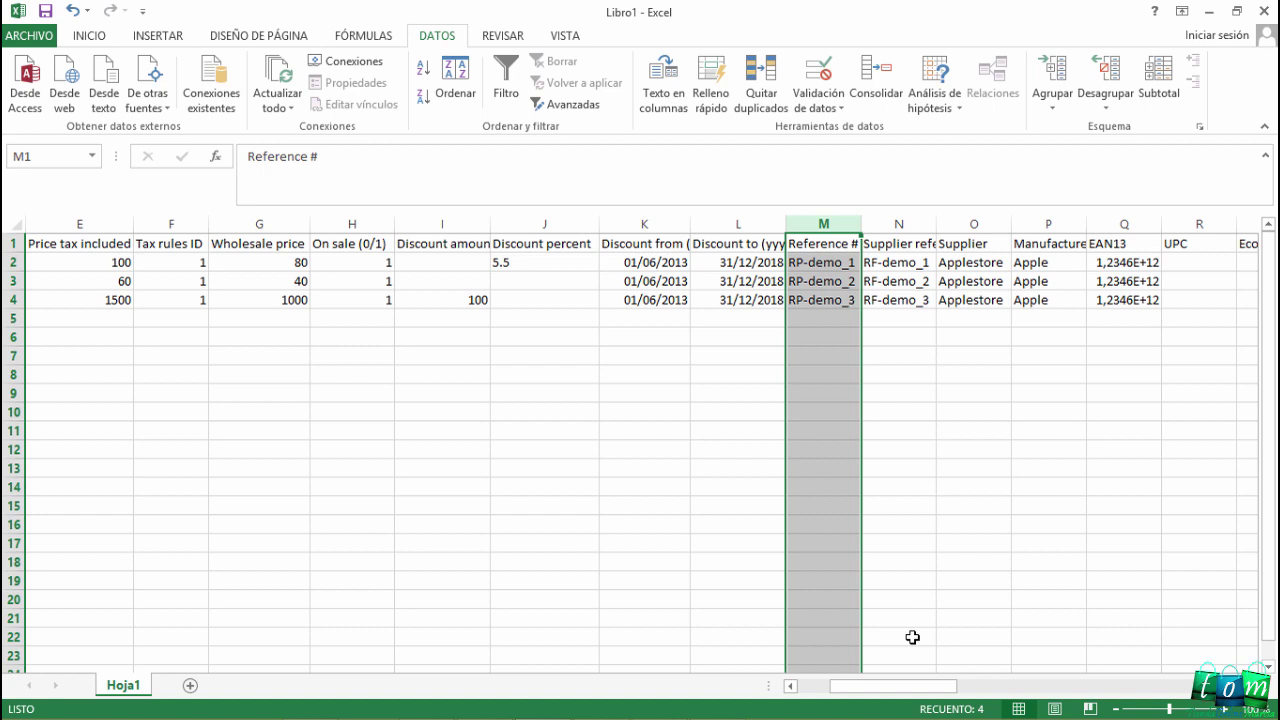
{"action": "left_click_drag", "start_coordinate": [898, 694], "coordinate": [914, 690]}
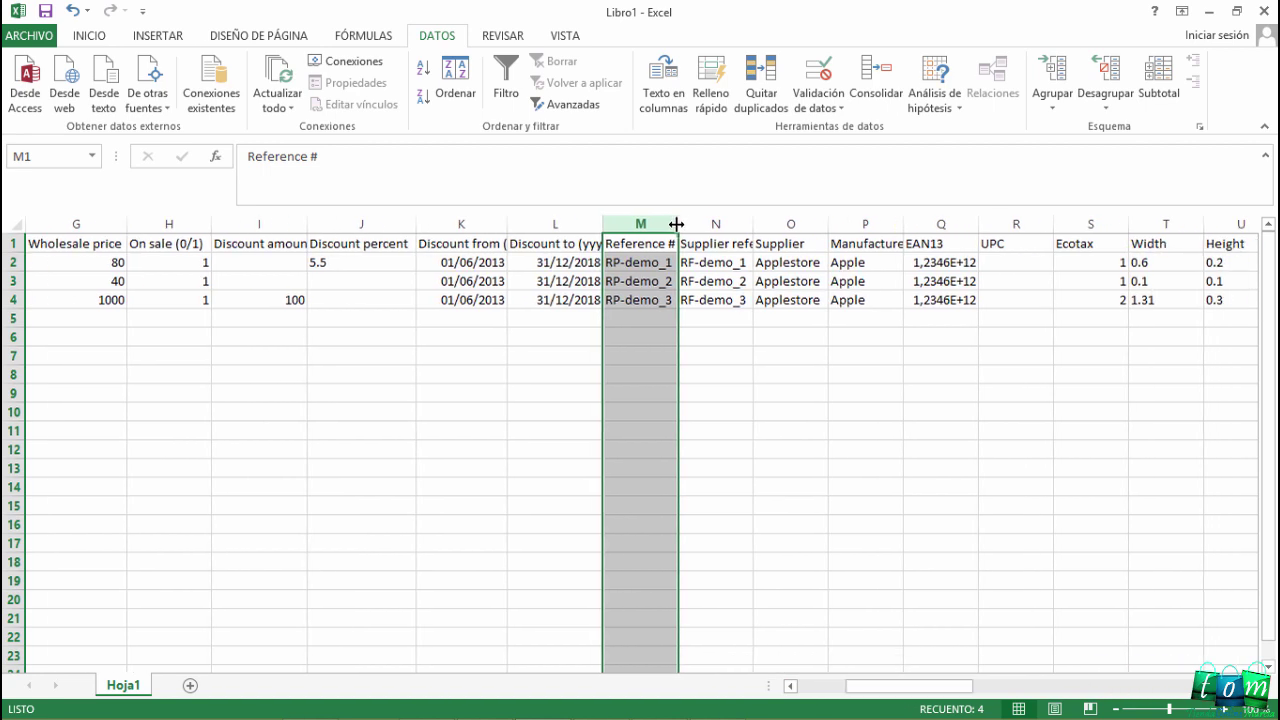
{"action": "left_click_drag", "start_coordinate": [680, 222], "coordinate": [788, 226]}
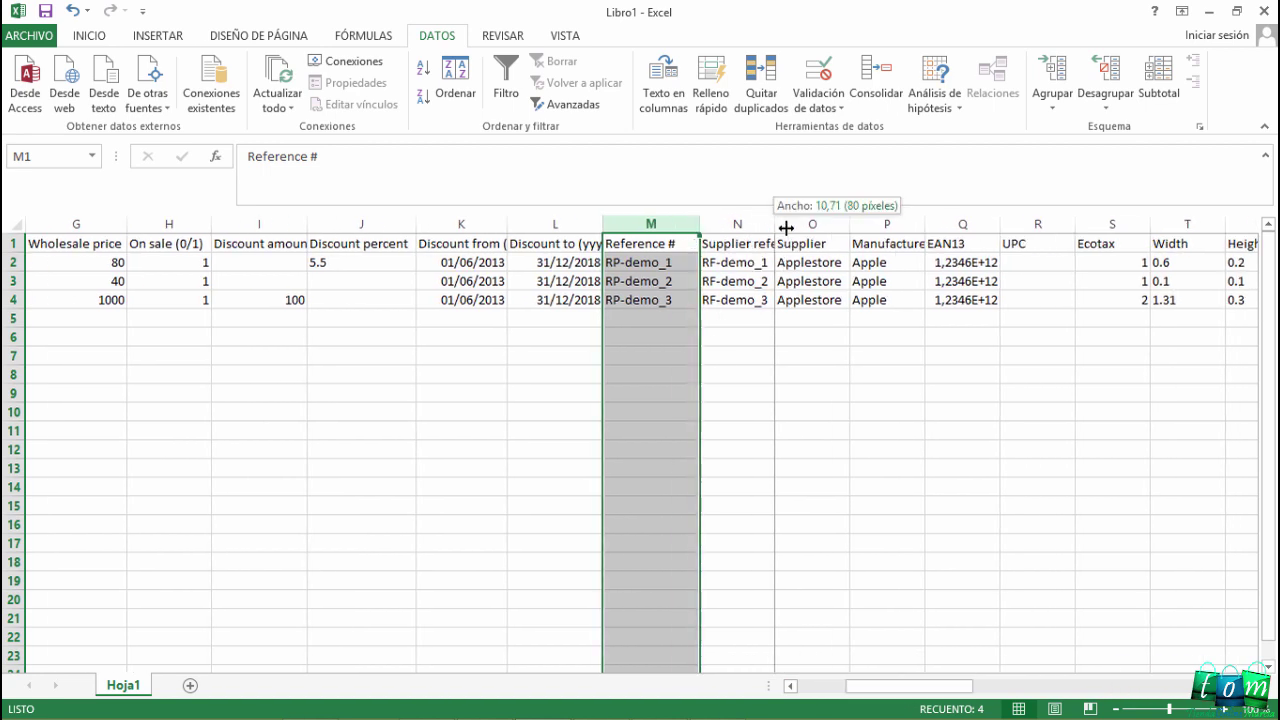
{"action": "left_click", "coordinate": [746, 224]}
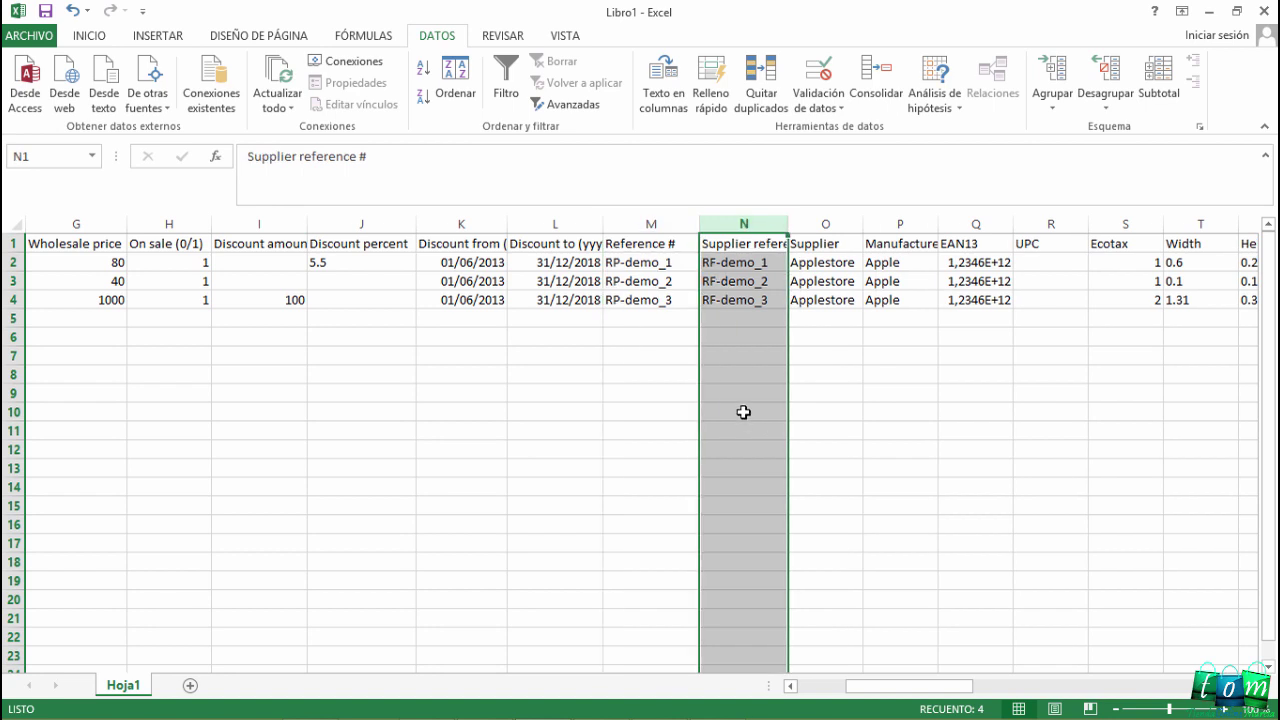
Review columns O through W, from Supplier to the Width–Weight size columns
{"action": "left_click", "coordinate": [825, 224]}
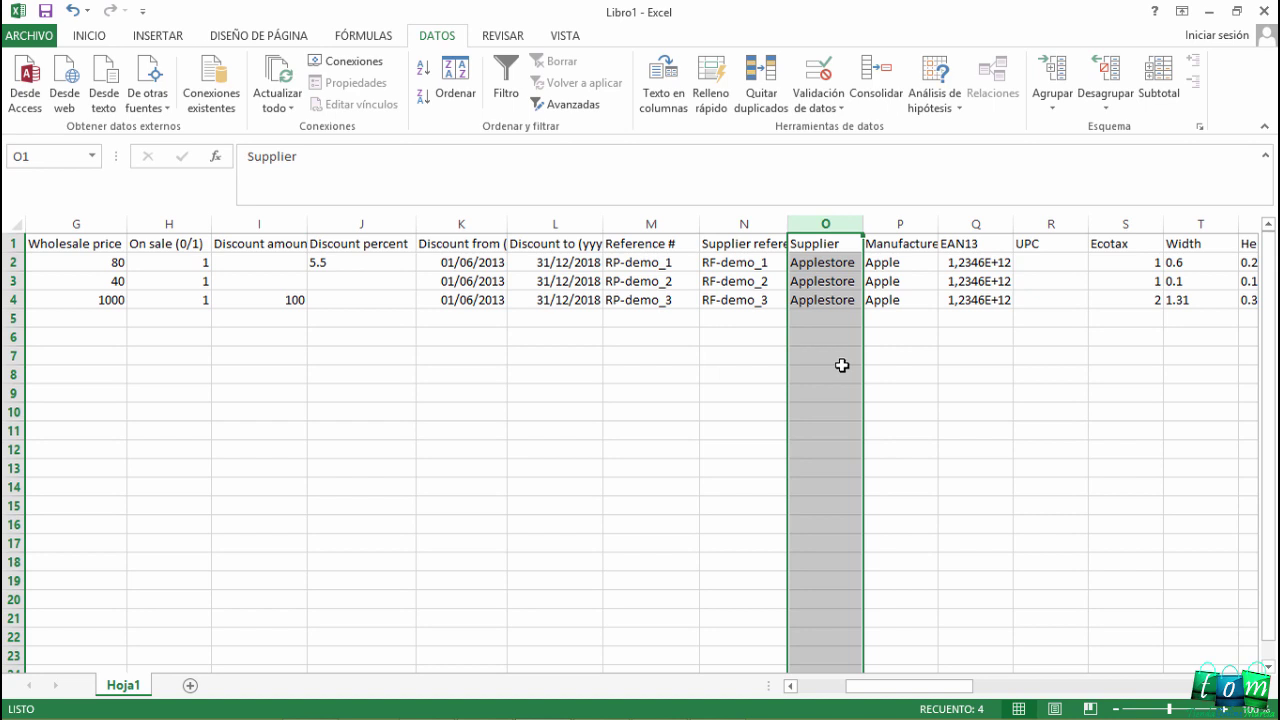
{"action": "left_click", "coordinate": [875, 222]}
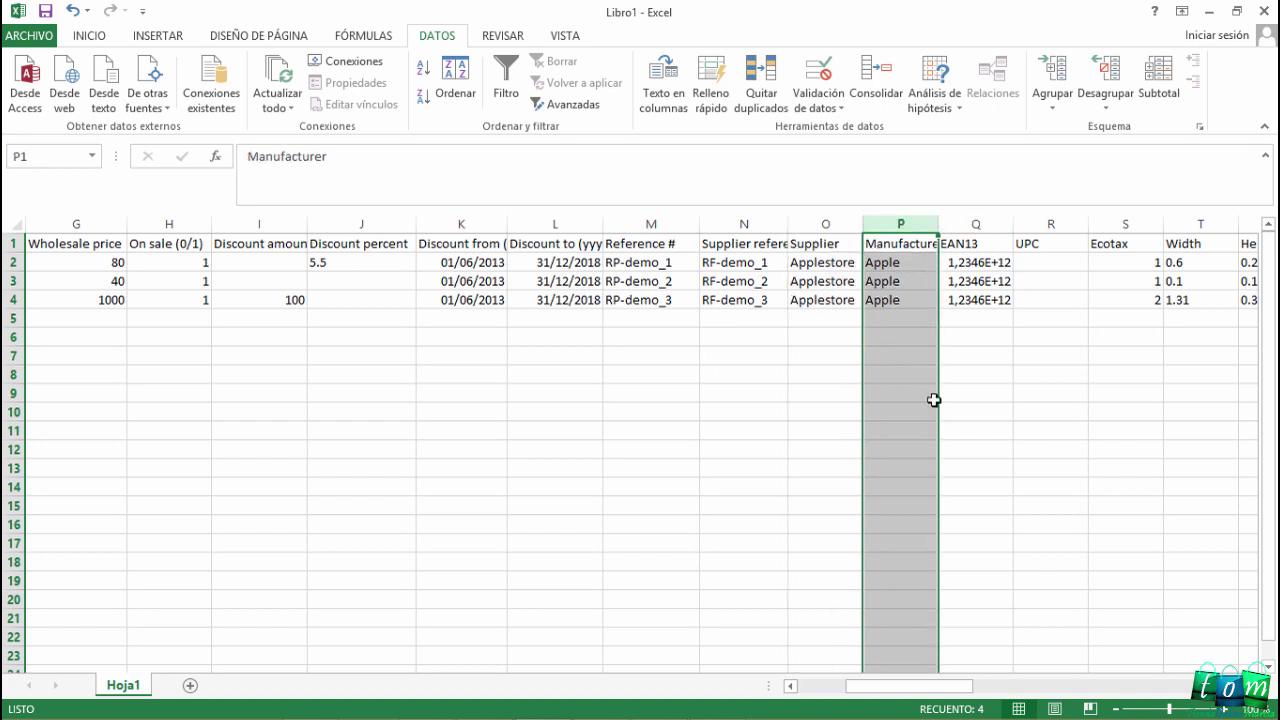
{"action": "left_click_drag", "start_coordinate": [924, 690], "coordinate": [964, 690]}
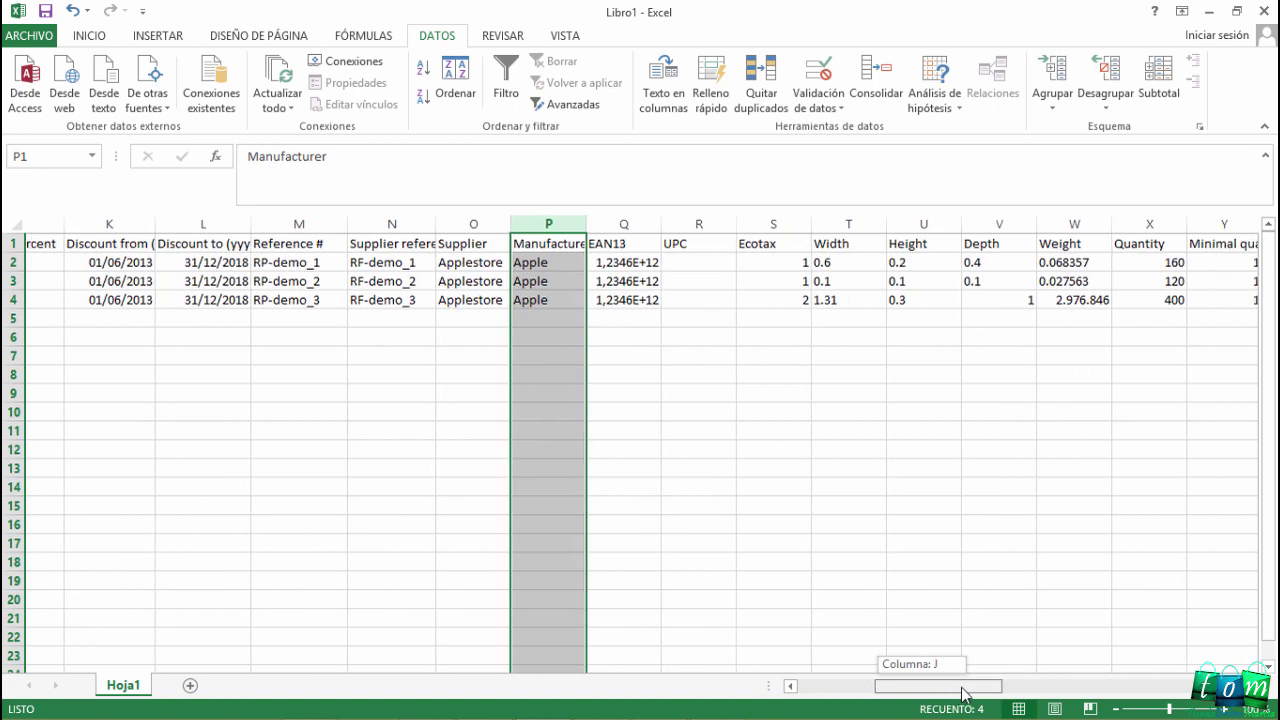
{"action": "mouse_move", "coordinate": [514, 243]}
{"action": "left_mouse_down"}
{"action": "mouse_move", "coordinate": [511, 226]}
{"action": "mouse_move", "coordinate": [508, 337]}
{"action": "left_mouse_up"}
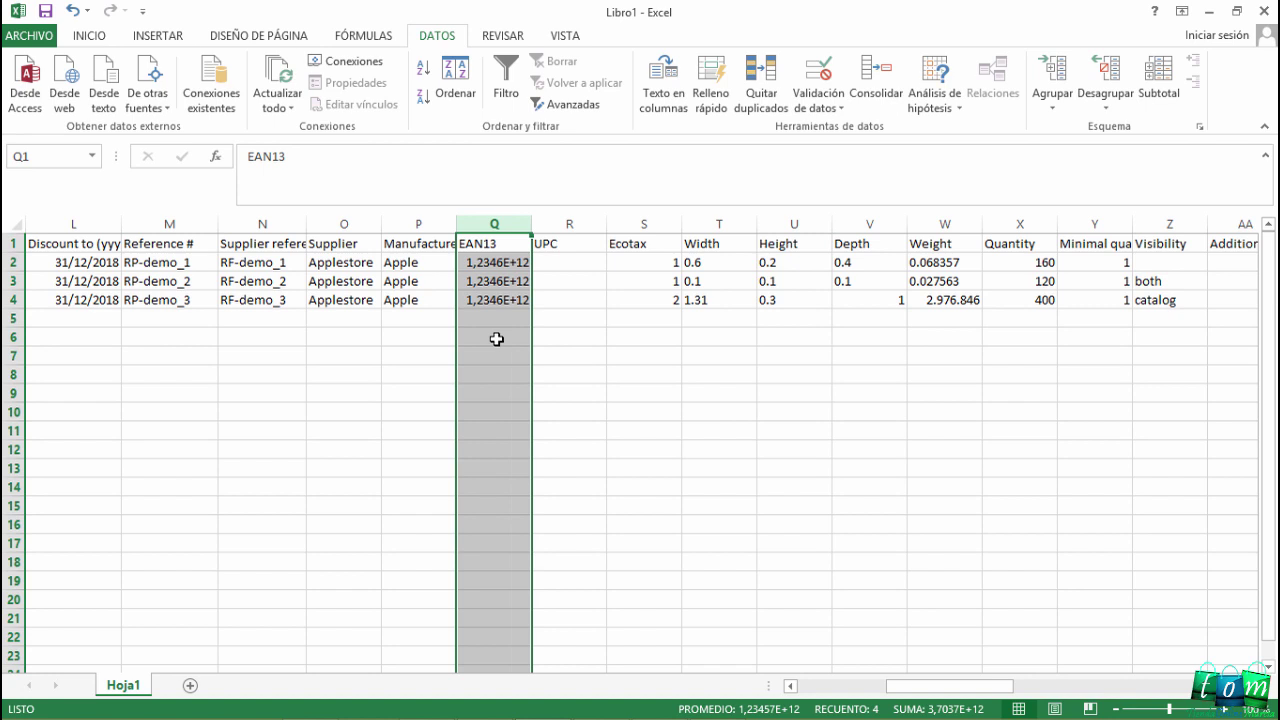
{"action": "left_click", "coordinate": [580, 223]}
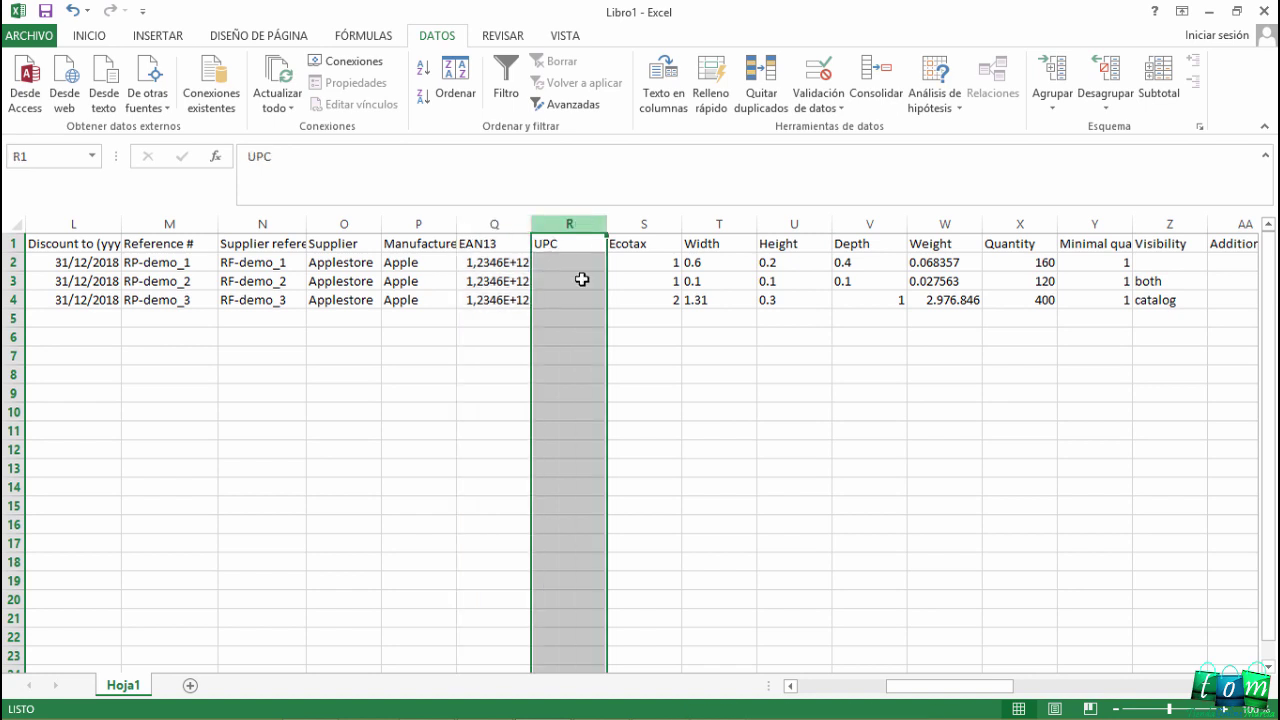
{"action": "left_click", "coordinate": [630, 222]}
{"action": "left_click_drag", "start_coordinate": [717, 222], "coordinate": [737, 282]}
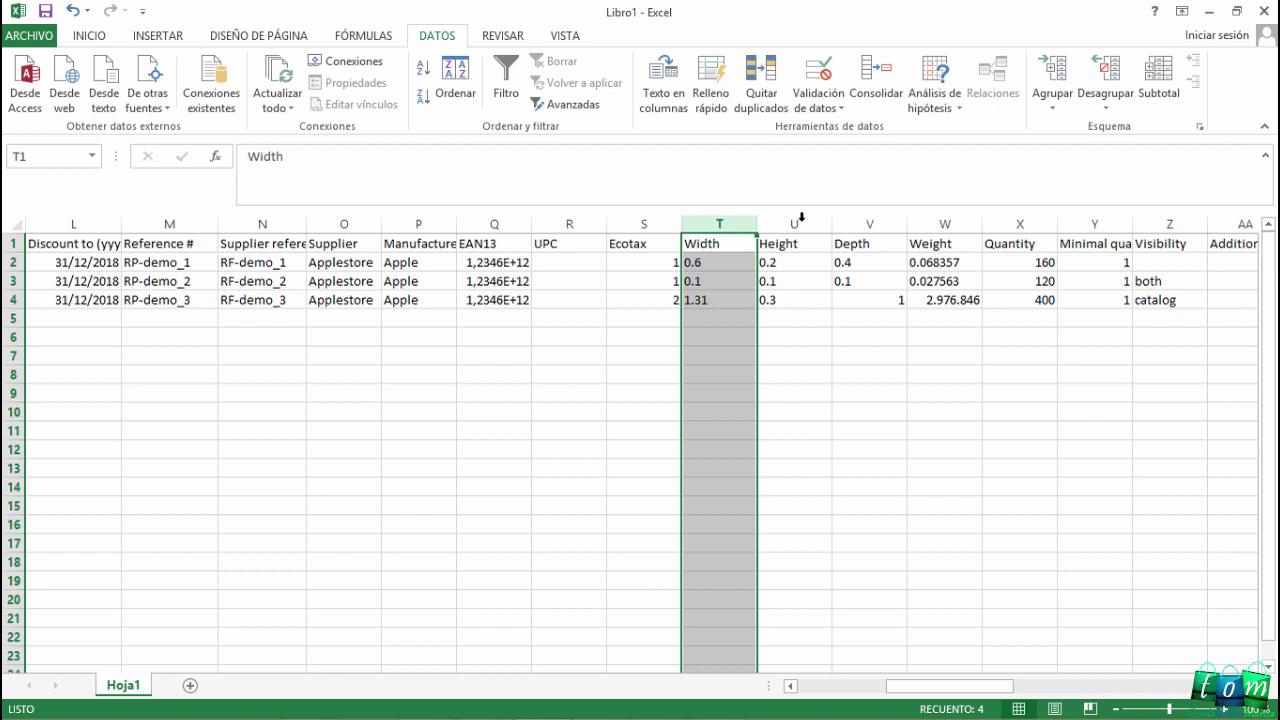
{"action": "left_click_drag", "start_coordinate": [944, 222], "coordinate": [723, 223]}
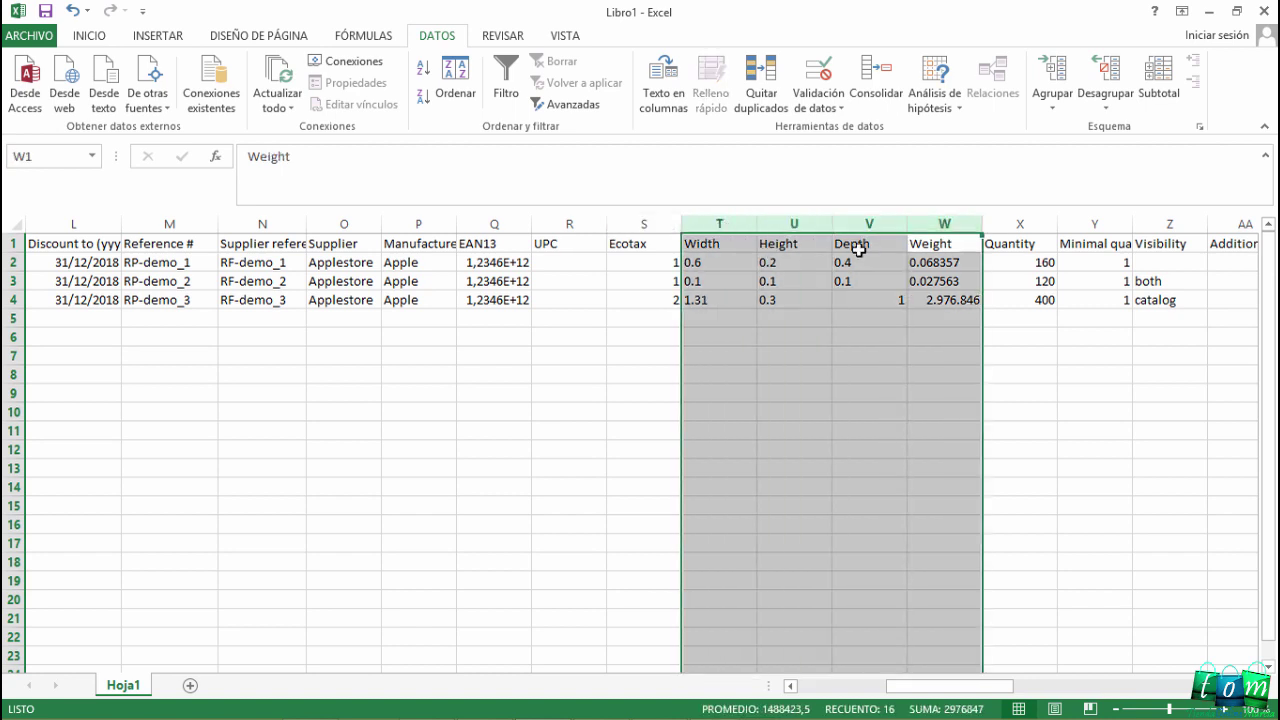
{"action": "left_click", "coordinate": [922, 247]}
{"action": "left_click", "coordinate": [940, 222]}
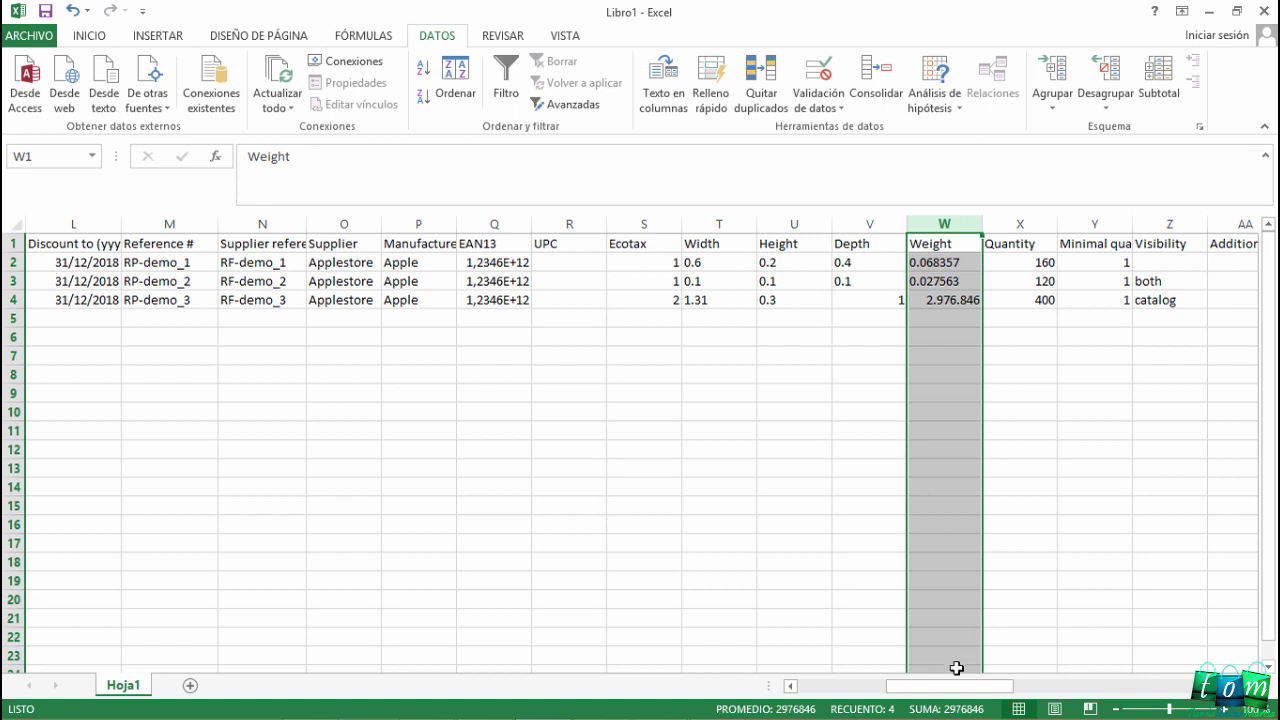
{"action": "left_click_drag", "start_coordinate": [957, 686], "coordinate": [997, 686]}
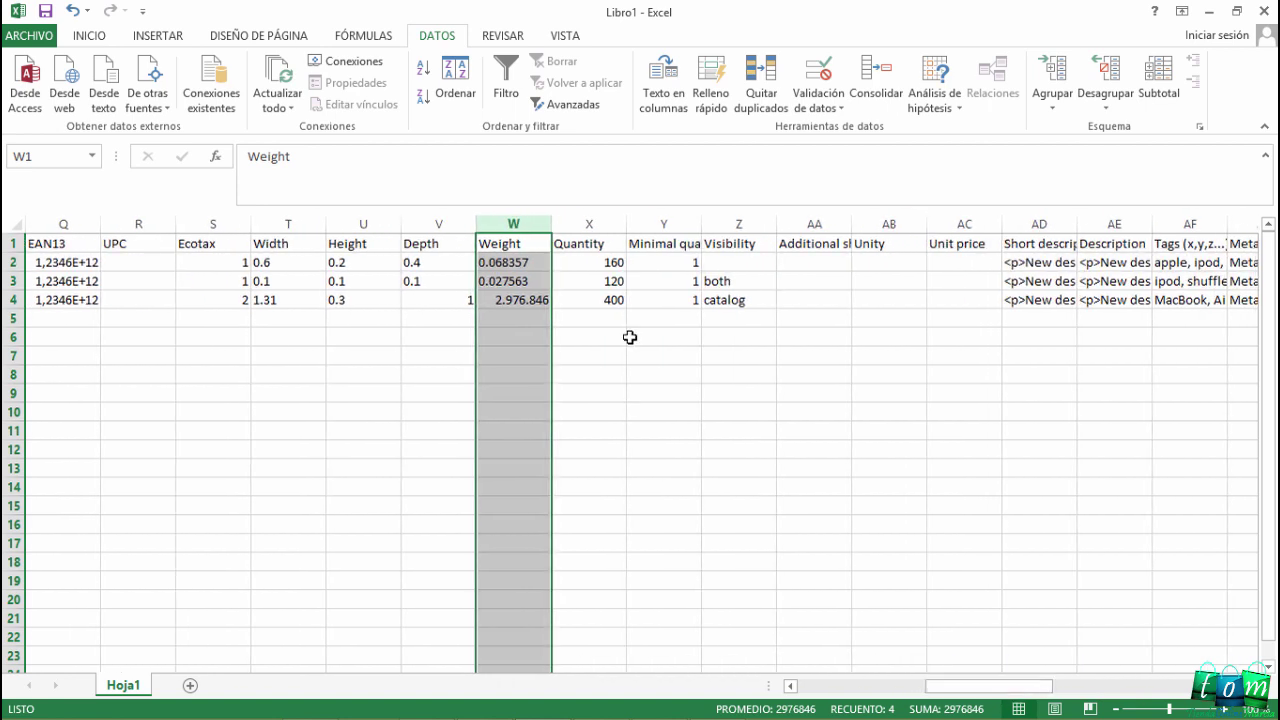
Widen column Y for Minimal quantity and column AA for Additional shipping cost
{"action": "left_click", "coordinate": [601, 223]}
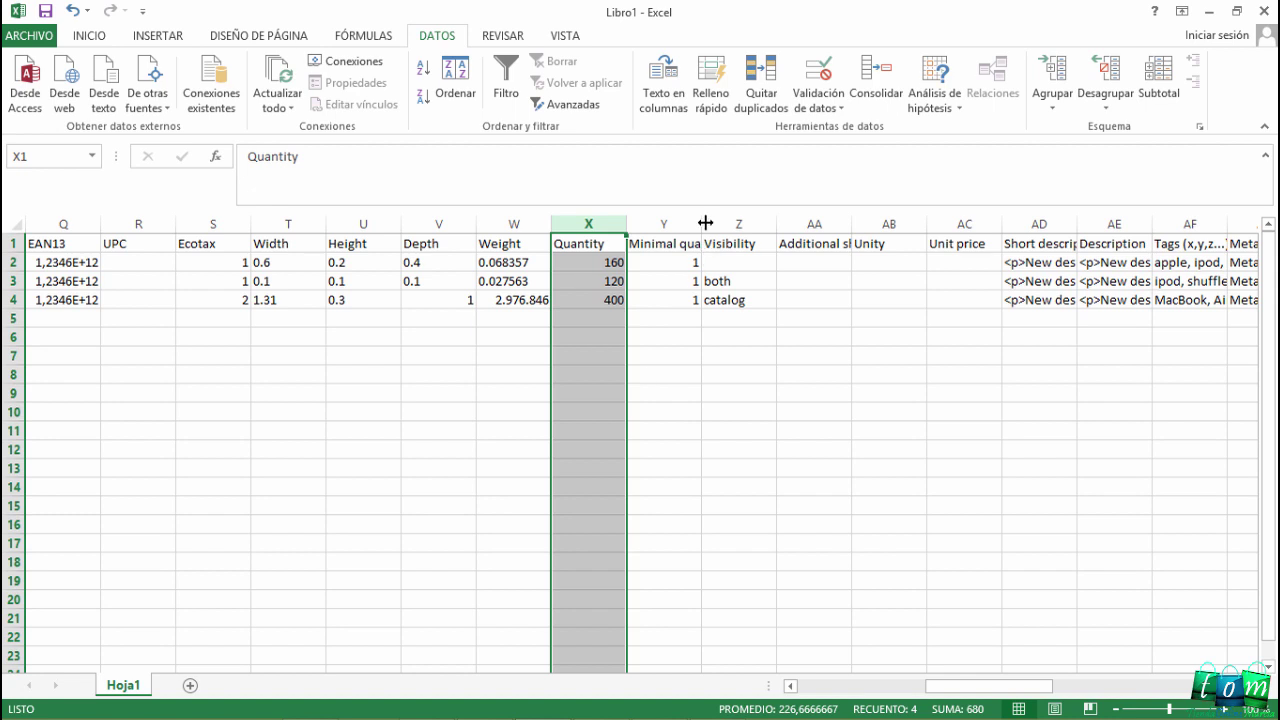
{"action": "left_click_drag", "start_coordinate": [705, 223], "coordinate": [724, 226]}
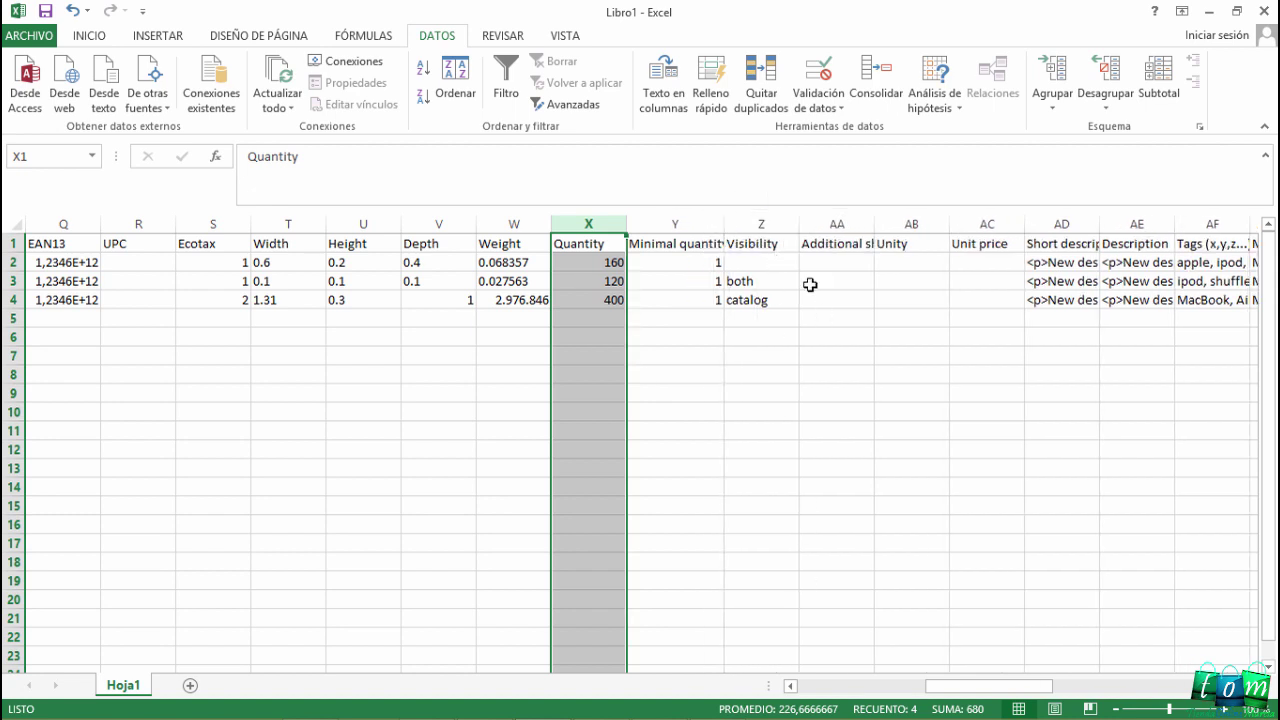
{"action": "left_click", "coordinate": [785, 223]}
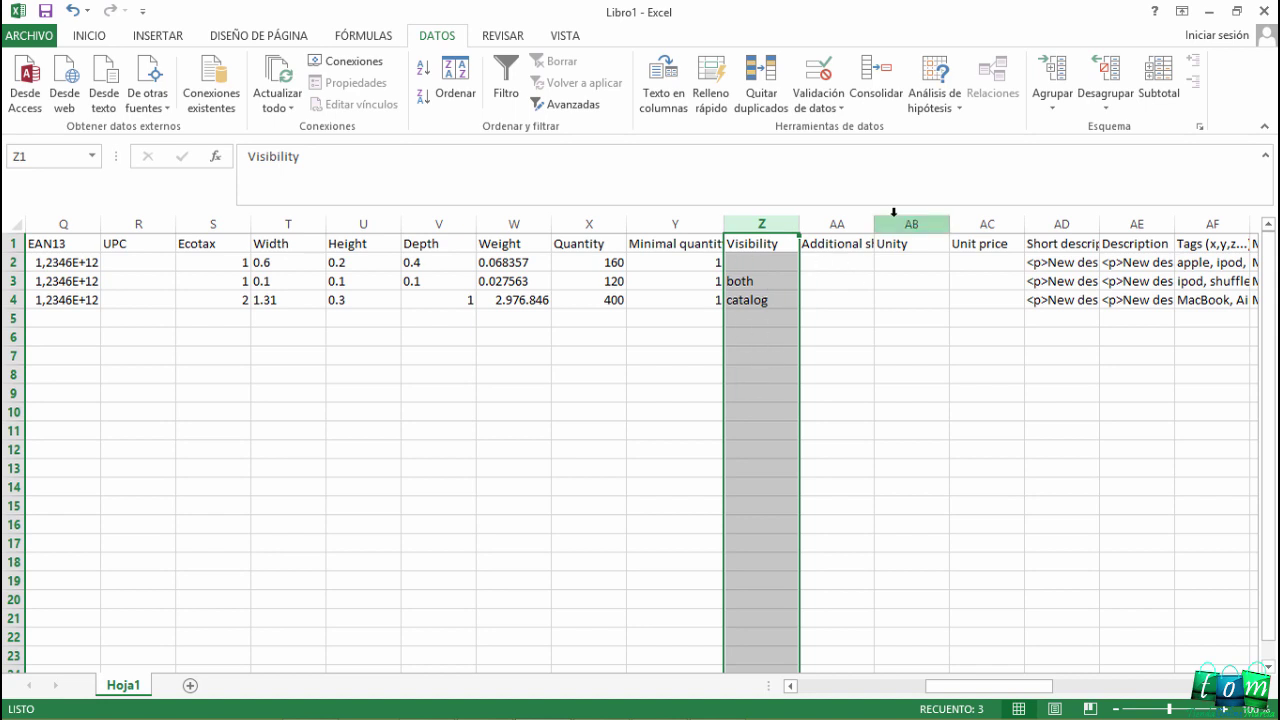
{"action": "mouse_move", "coordinate": [874, 217]}
{"action": "left_mouse_down"}
{"action": "mouse_move", "coordinate": [969, 219]}
{"action": "mouse_move", "coordinate": [949, 219]}
{"action": "left_mouse_up"}
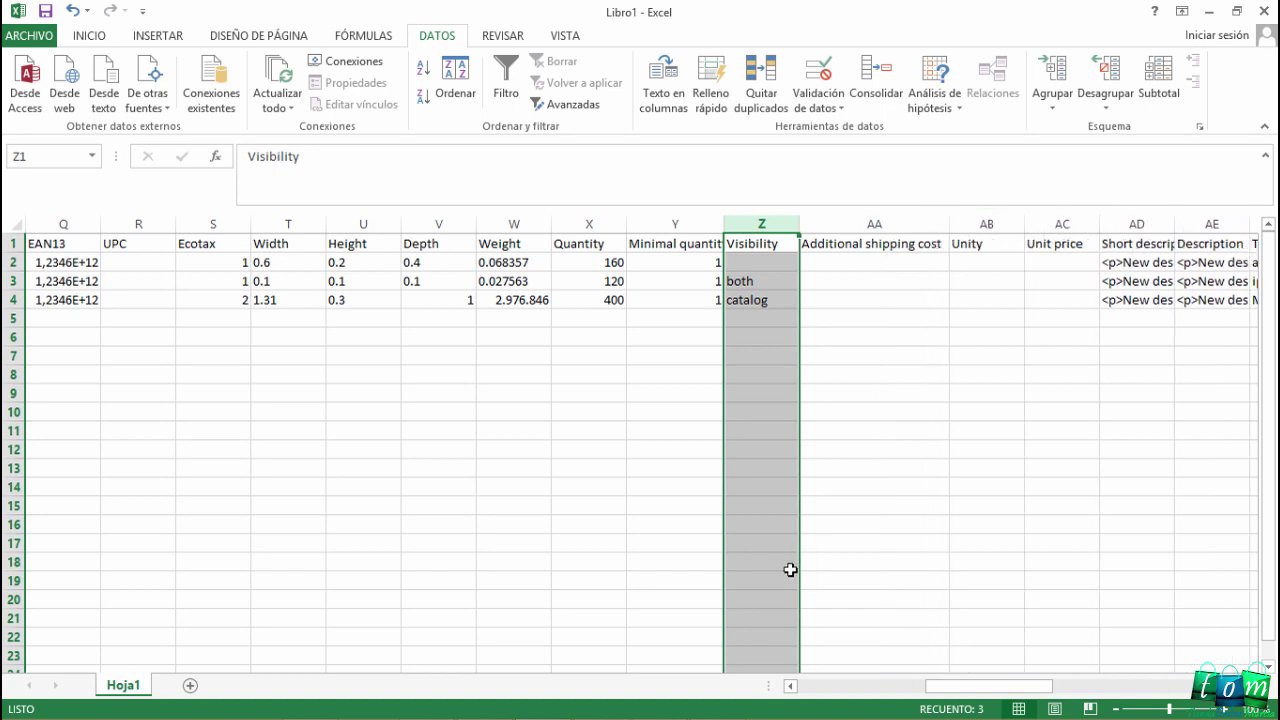
{"action": "left_click", "coordinate": [876, 224]}
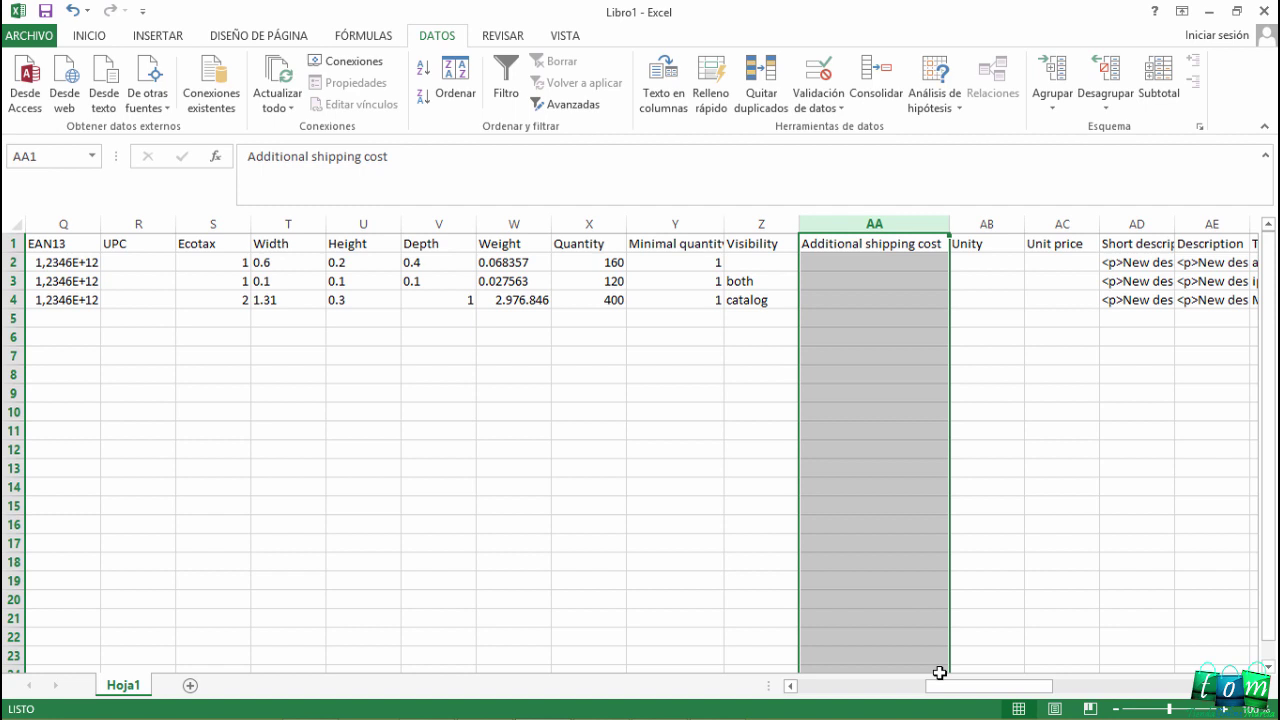
{"action": "left_click_drag", "start_coordinate": [981, 687], "coordinate": [1032, 690]}
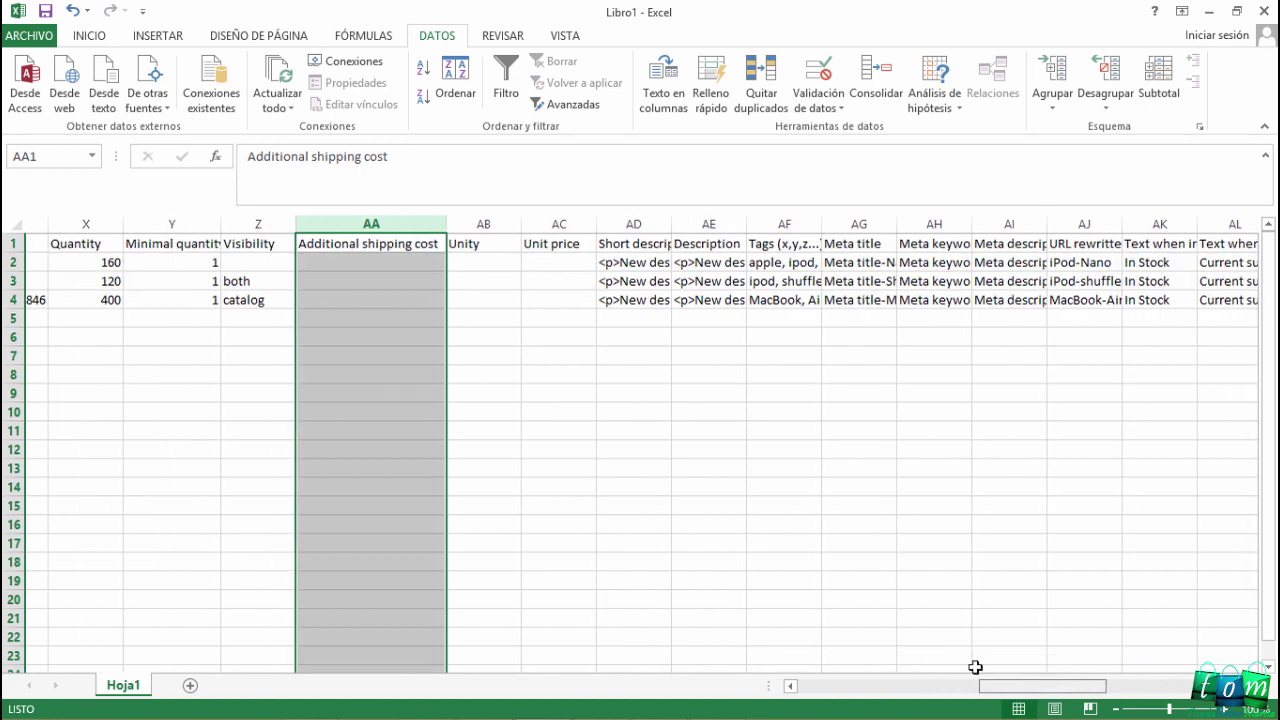
Widen columns AD and AE to show full Short description and Description text
{"action": "left_click", "coordinate": [522, 226]}
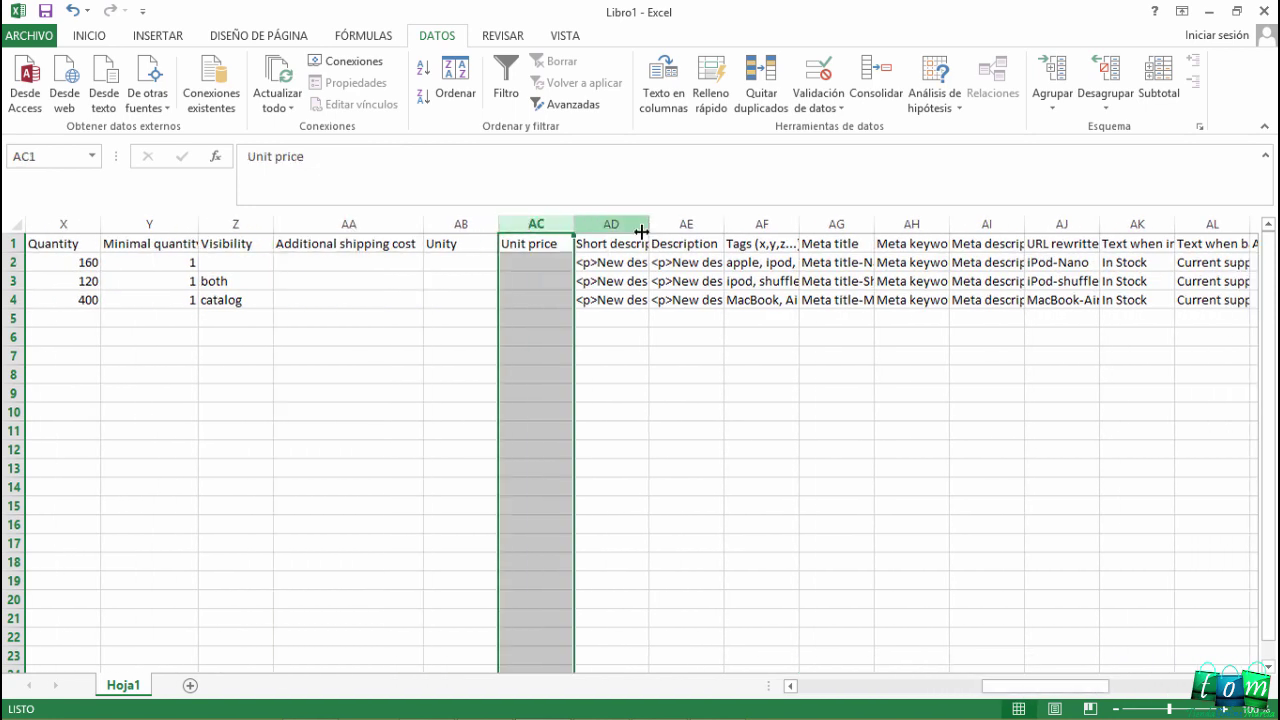
{"action": "left_click", "coordinate": [631, 224]}
{"action": "left_click_drag", "start_coordinate": [647, 224], "coordinate": [691, 225]}
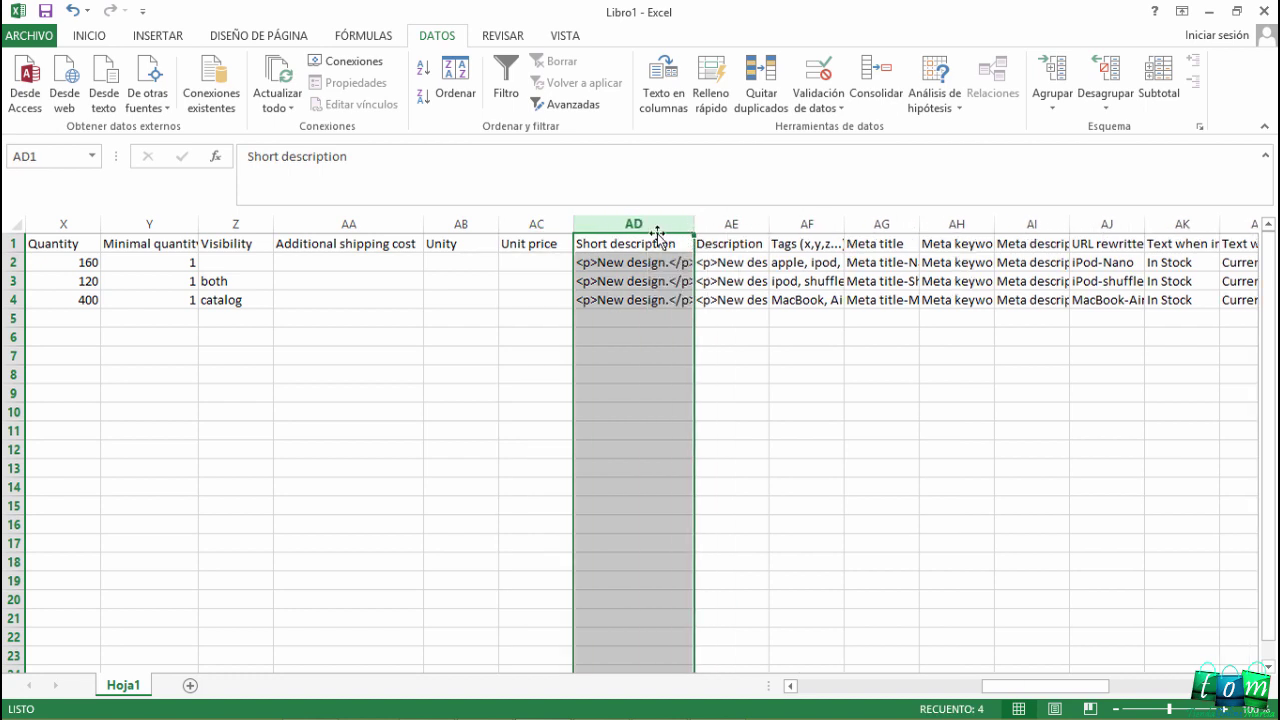
{"action": "left_click", "coordinate": [655, 226]}
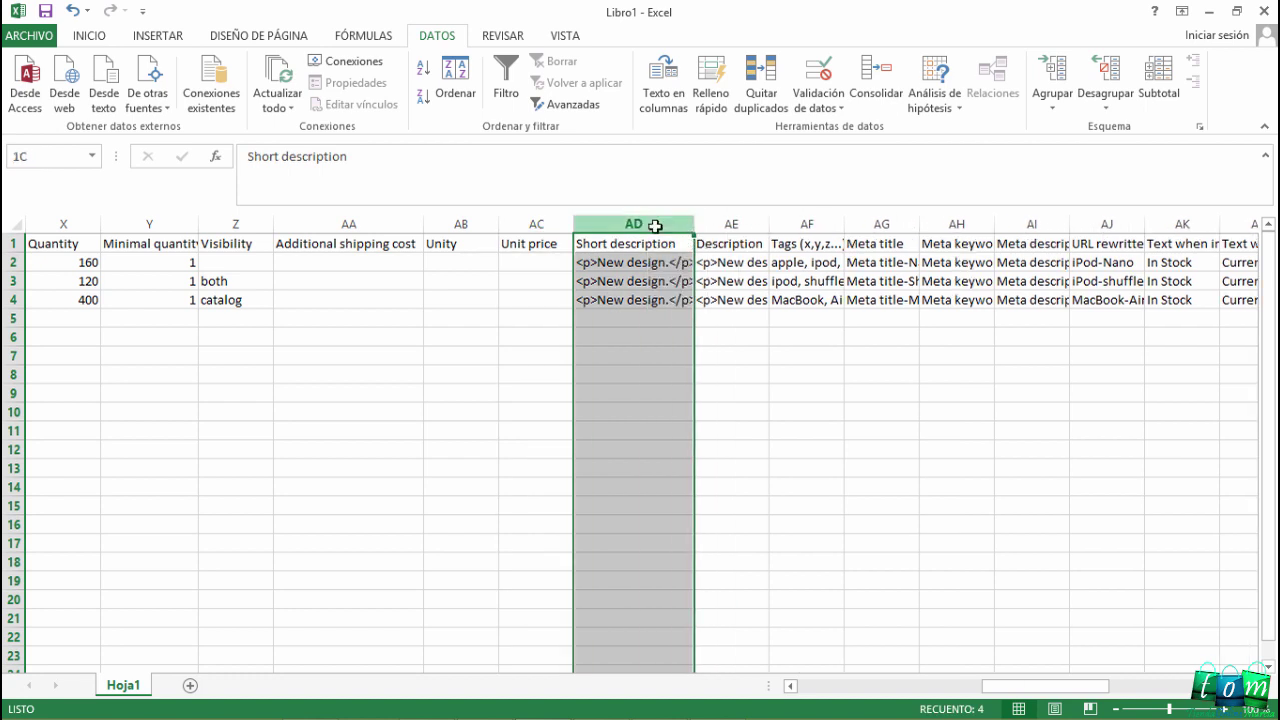
{"action": "left_click", "coordinate": [731, 224]}
{"action": "left_click_drag", "start_coordinate": [769, 229], "coordinate": [816, 230]}
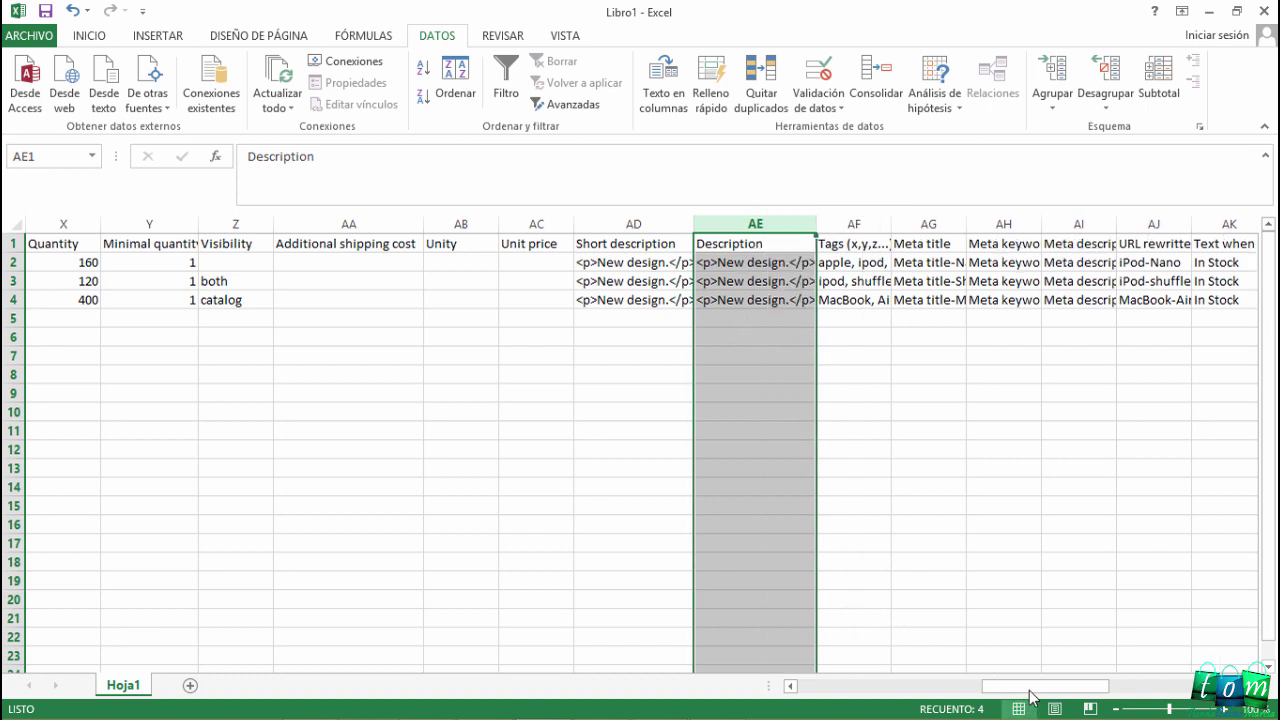
{"action": "left_click_drag", "start_coordinate": [1000, 686], "coordinate": [1068, 695]}
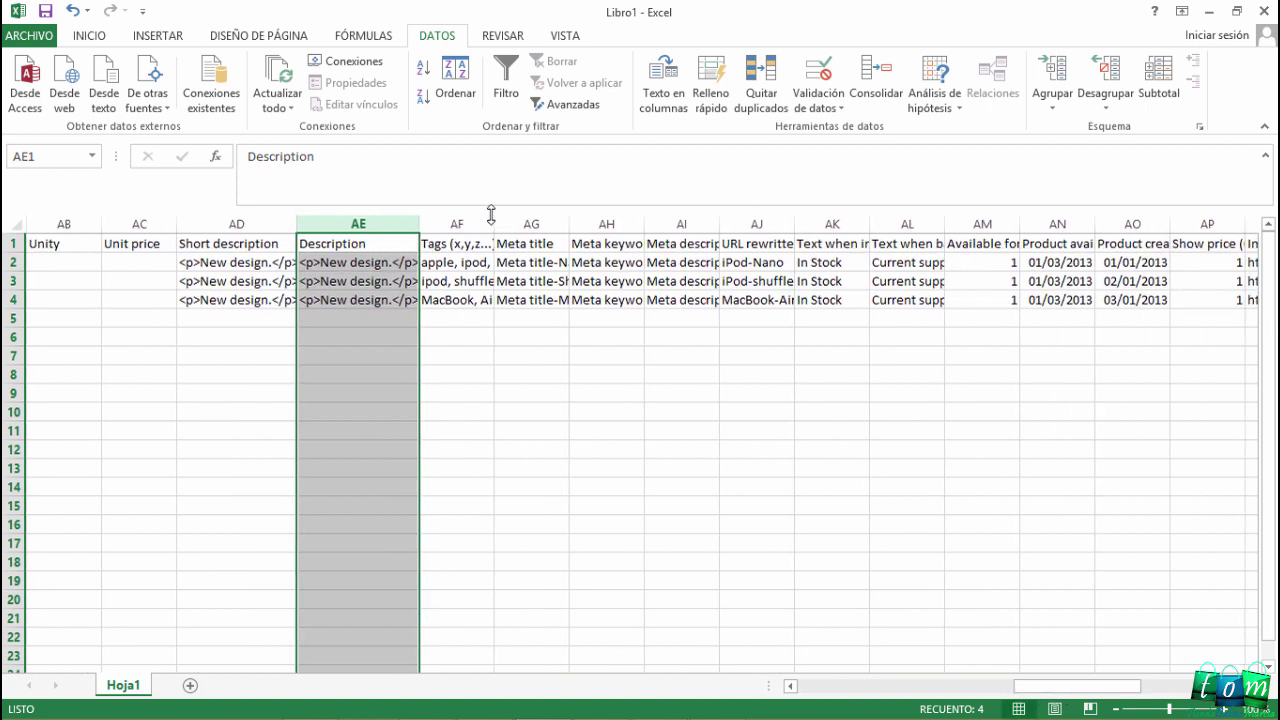
Widen the Meta title column AG and the Meta keywords column
{"action": "left_click", "coordinate": [471, 224]}
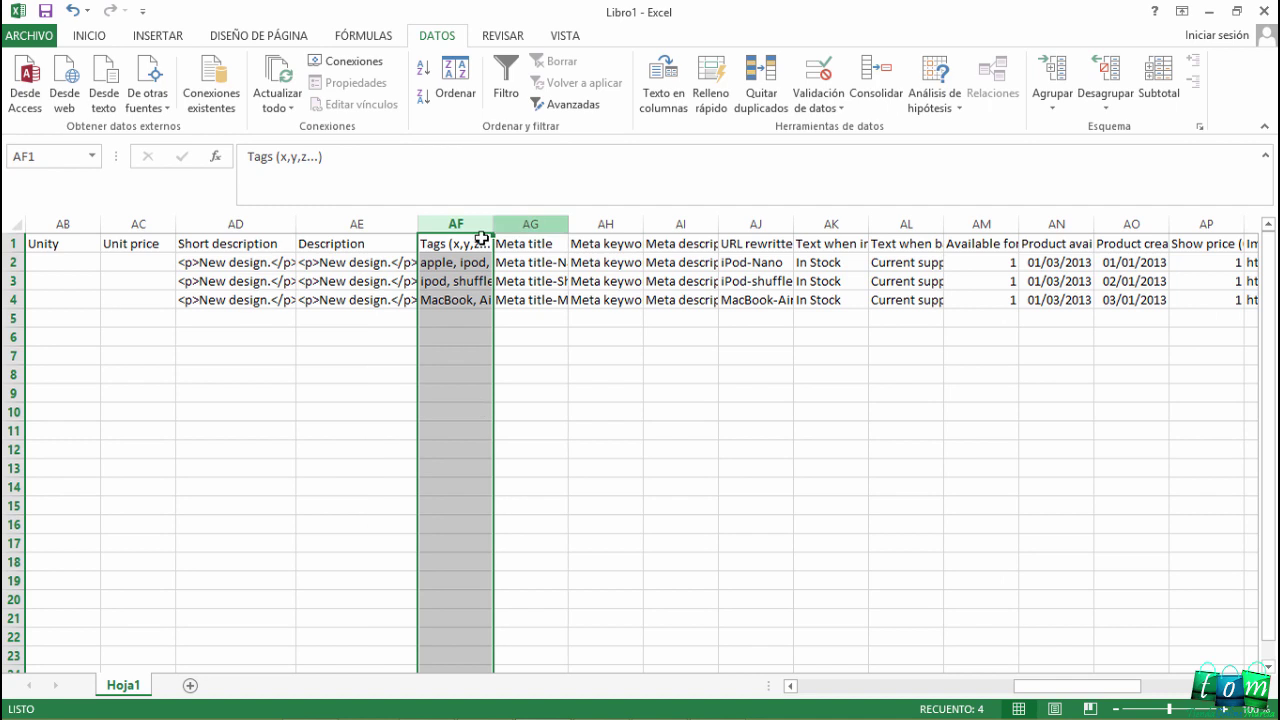
{"action": "left_click", "coordinate": [258, 225]}
{"action": "left_click", "coordinate": [329, 226]}
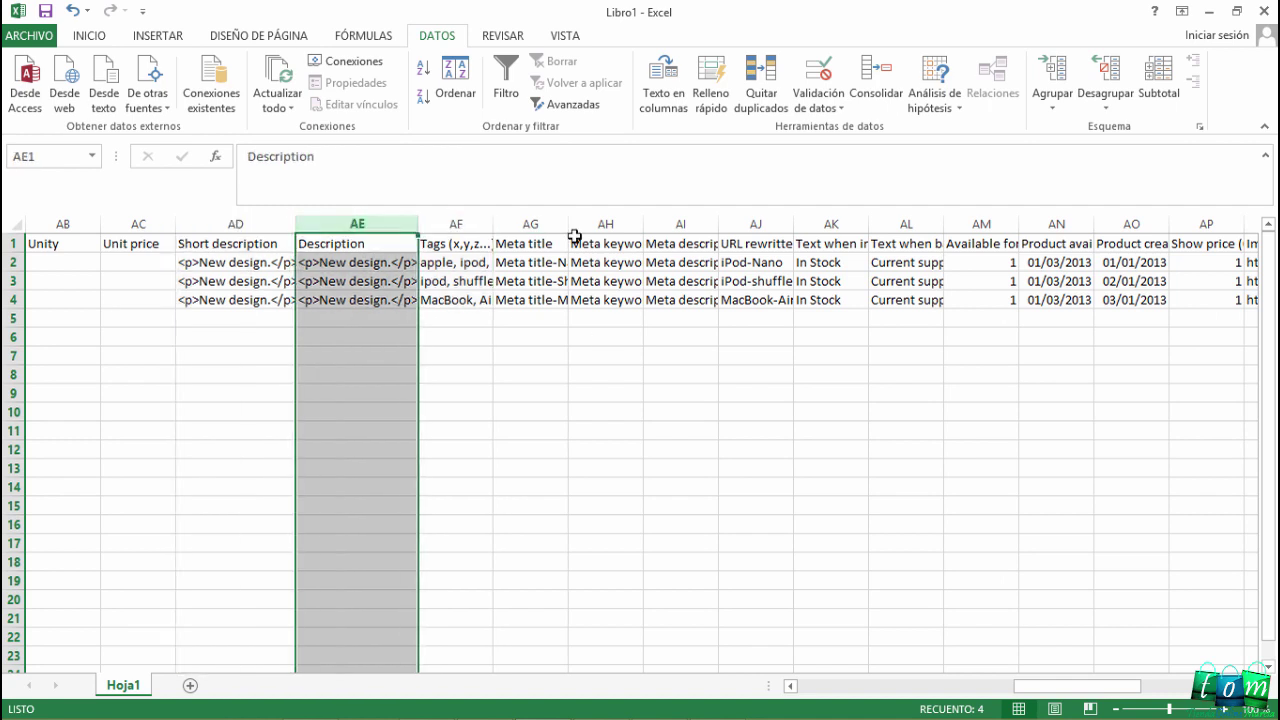
{"action": "left_click", "coordinate": [528, 226]}
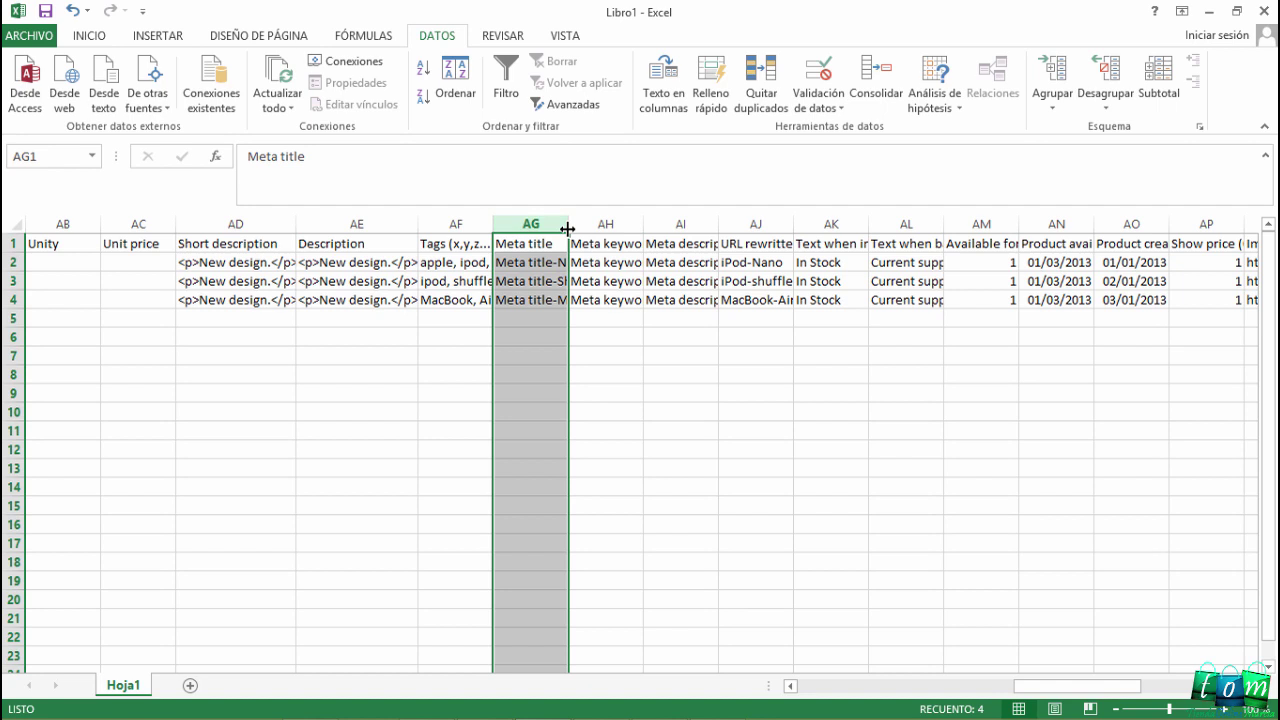
{"action": "left_click_drag", "start_coordinate": [568, 225], "coordinate": [590, 225]}
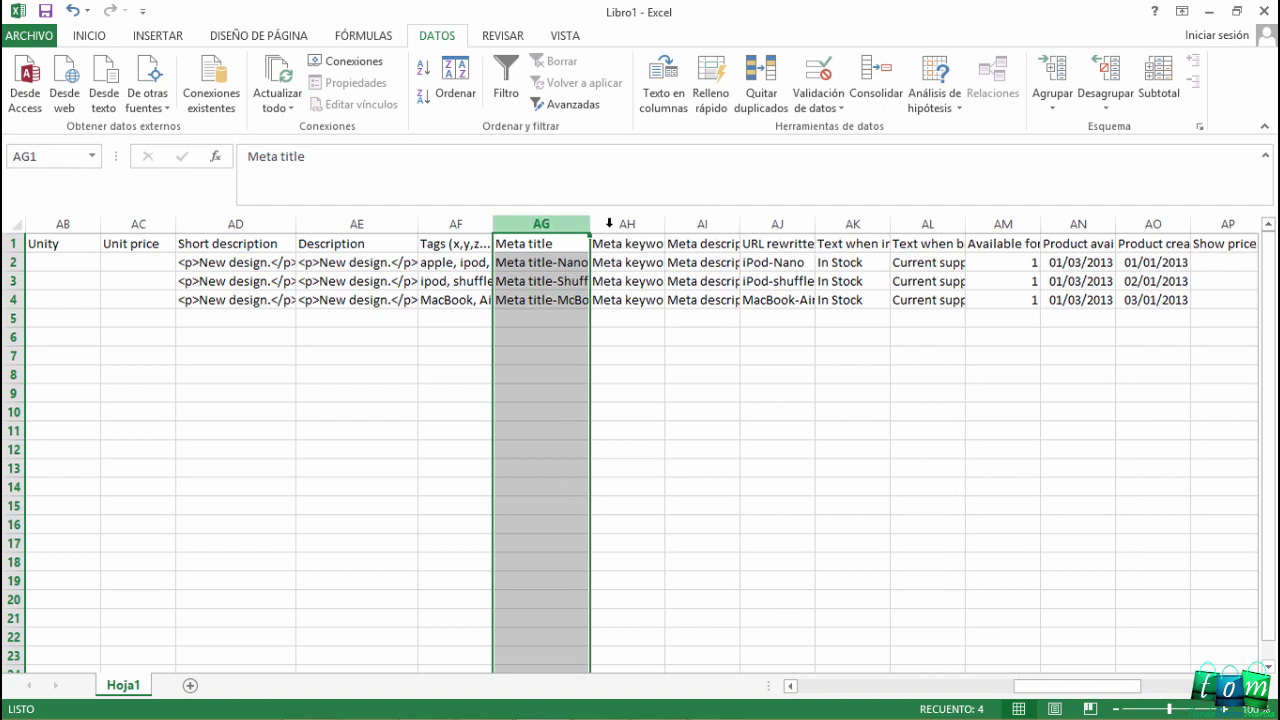
{"action": "left_click", "coordinate": [604, 223]}
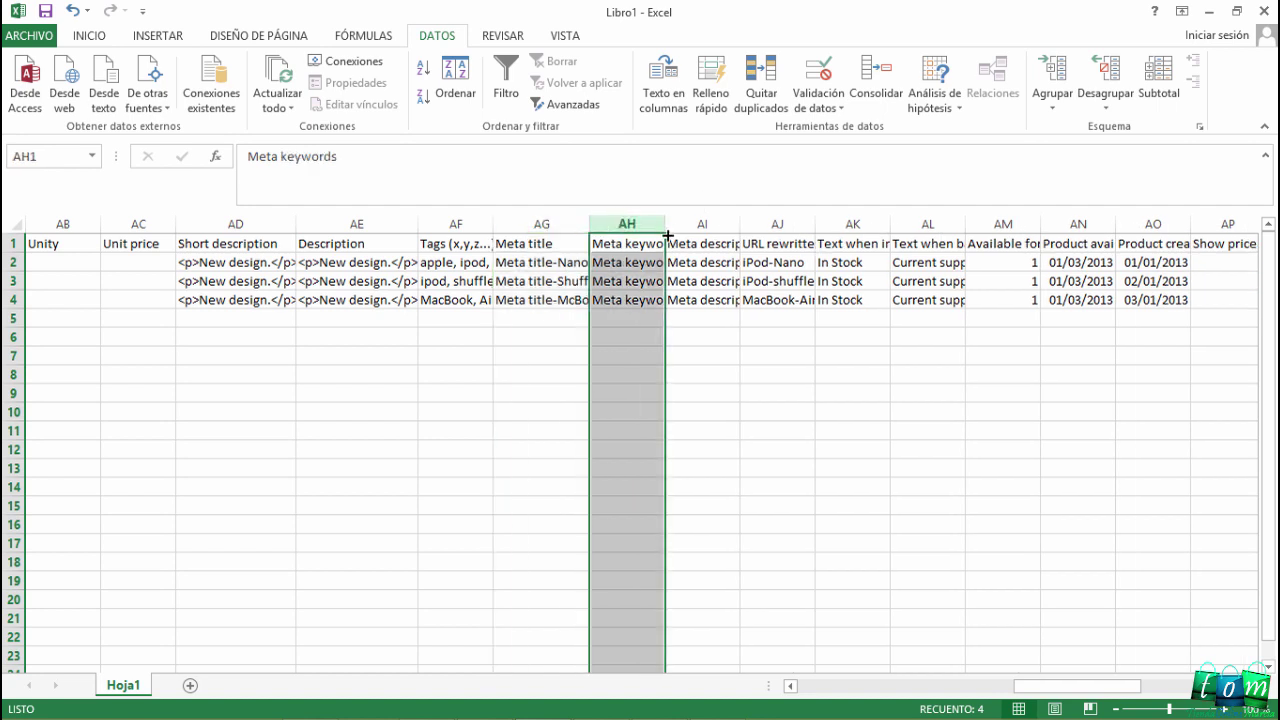
{"action": "left_click_drag", "start_coordinate": [665, 225], "coordinate": [693, 225]}
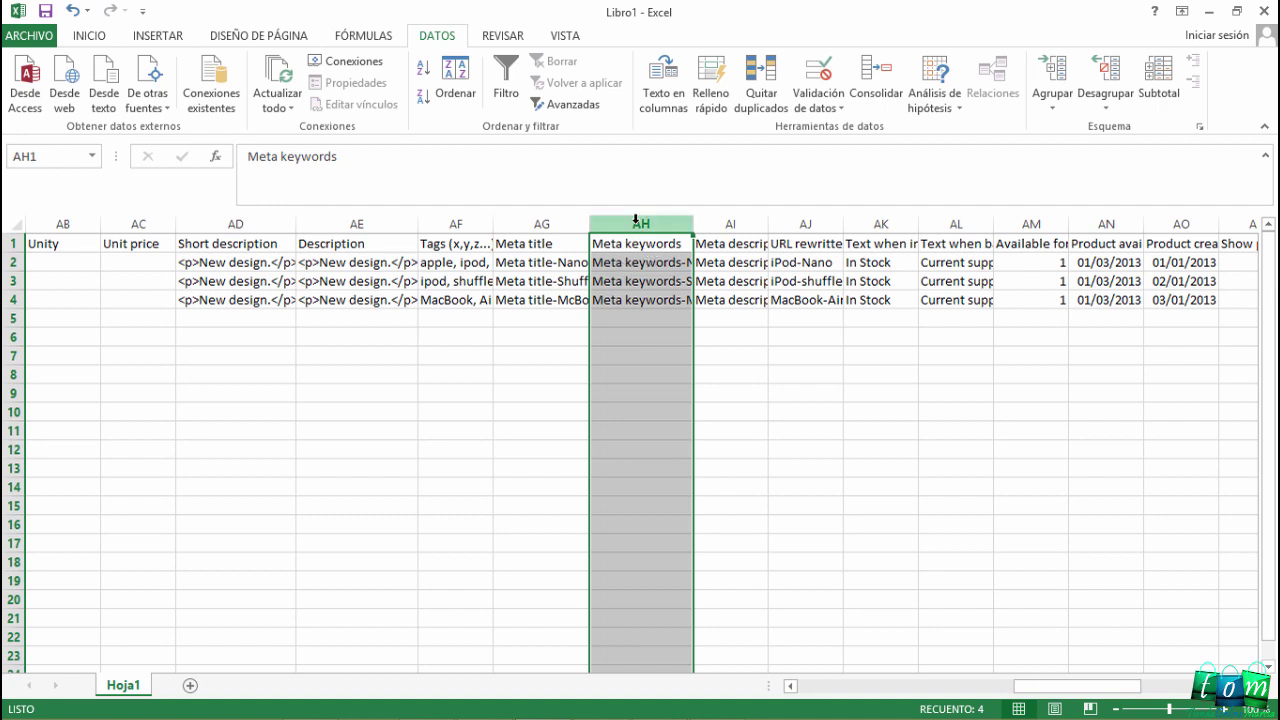
Widen the Meta description and URL rewritten columns so their headers fit
{"action": "left_click", "coordinate": [731, 222]}
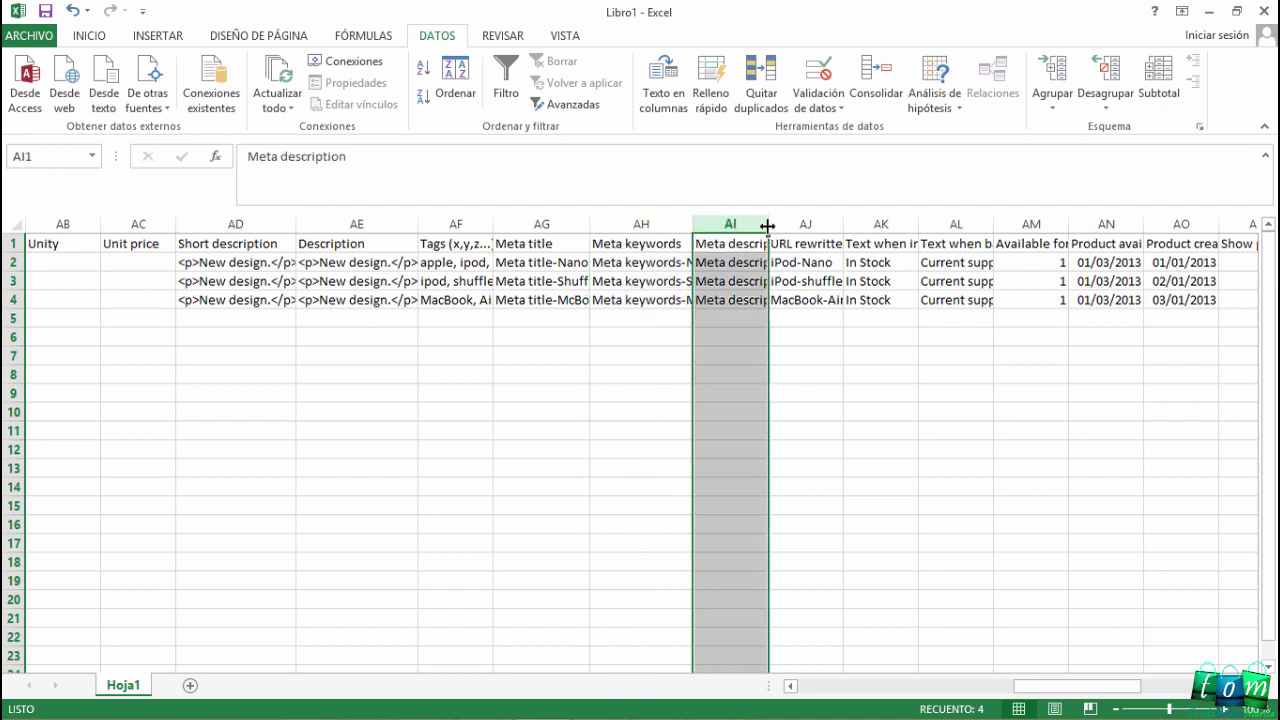
{"action": "left_click_drag", "start_coordinate": [767, 226], "coordinate": [801, 226]}
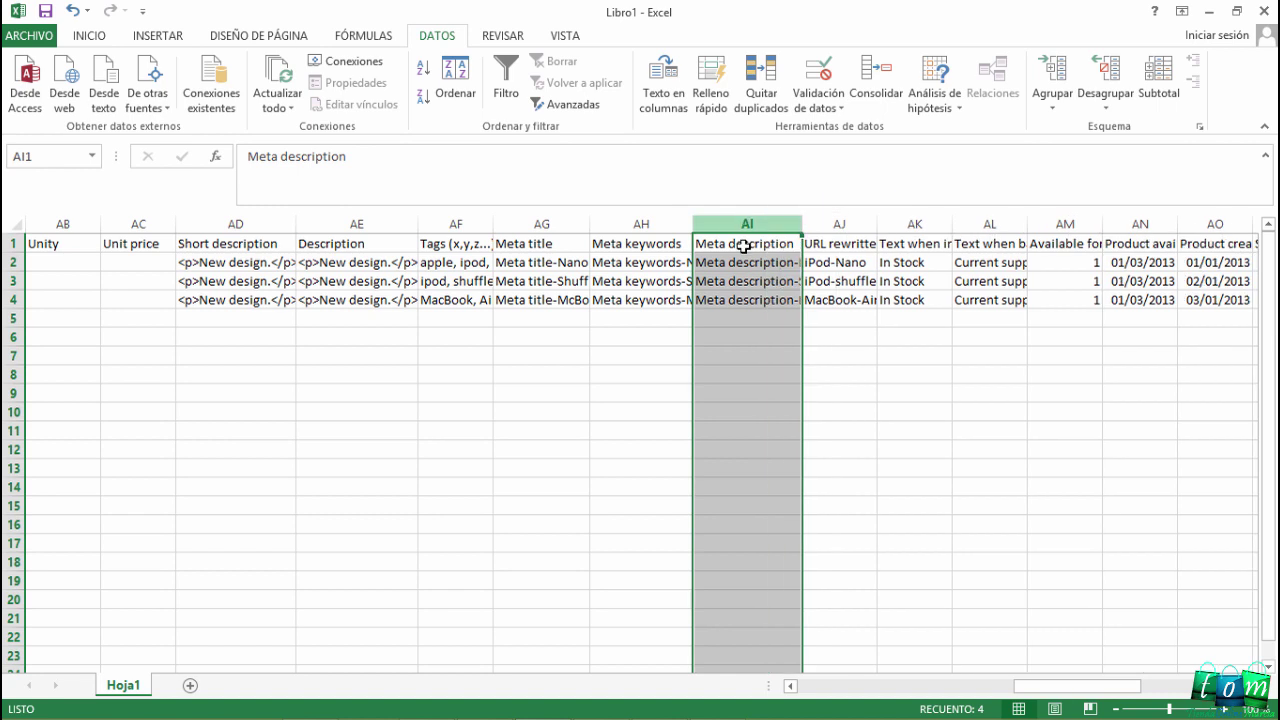
{"action": "left_click", "coordinate": [550, 223]}
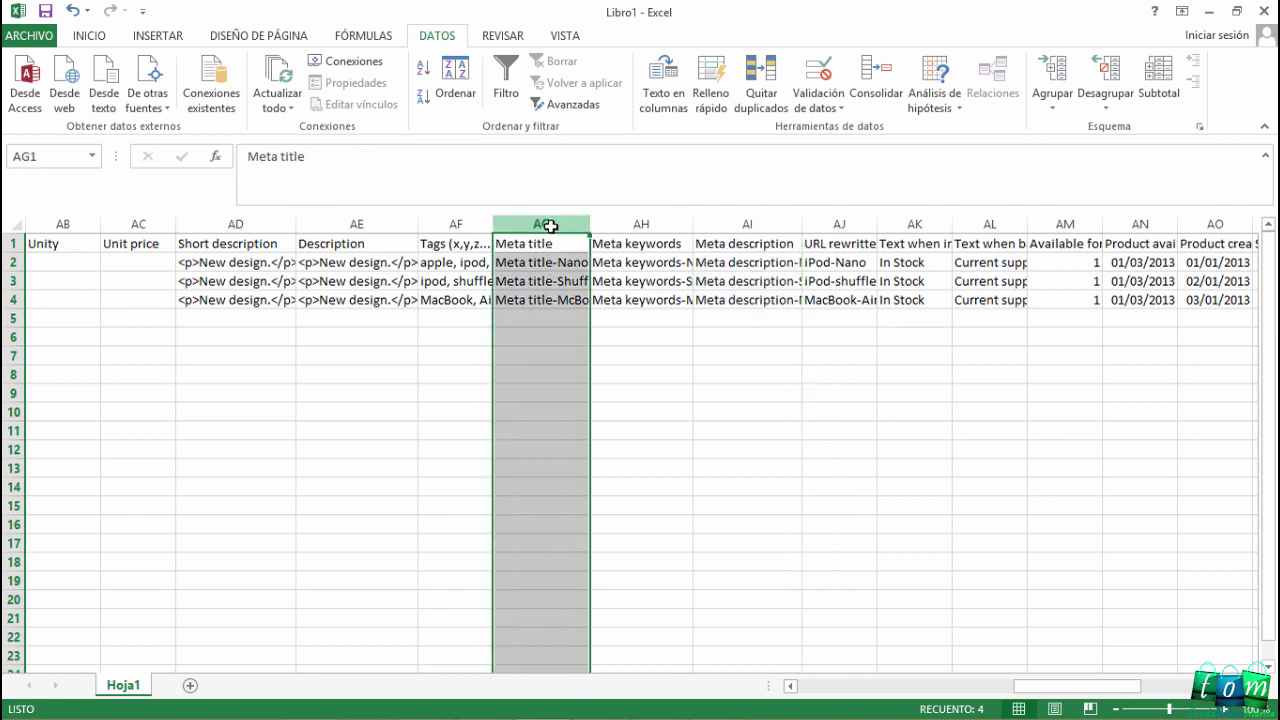
{"action": "left_click", "coordinate": [737, 226]}
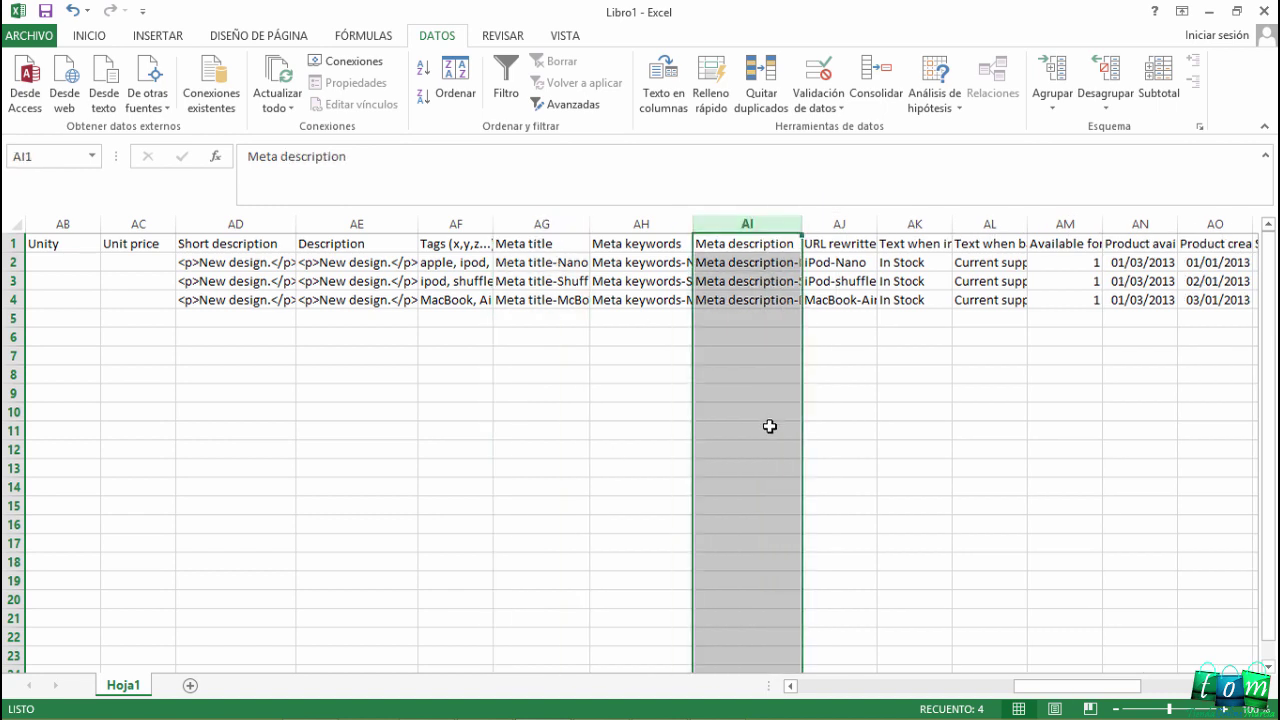
{"action": "left_click_drag", "start_coordinate": [877, 228], "coordinate": [896, 228]}
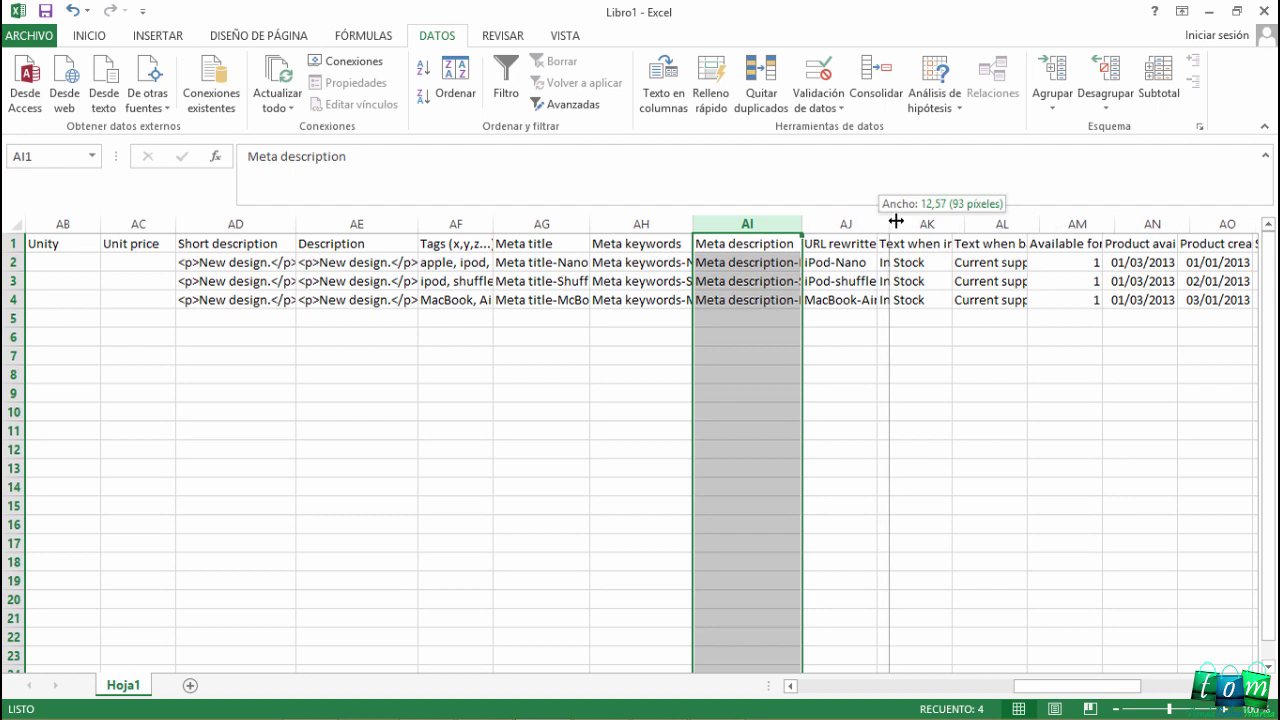
{"action": "left_click", "coordinate": [866, 219]}
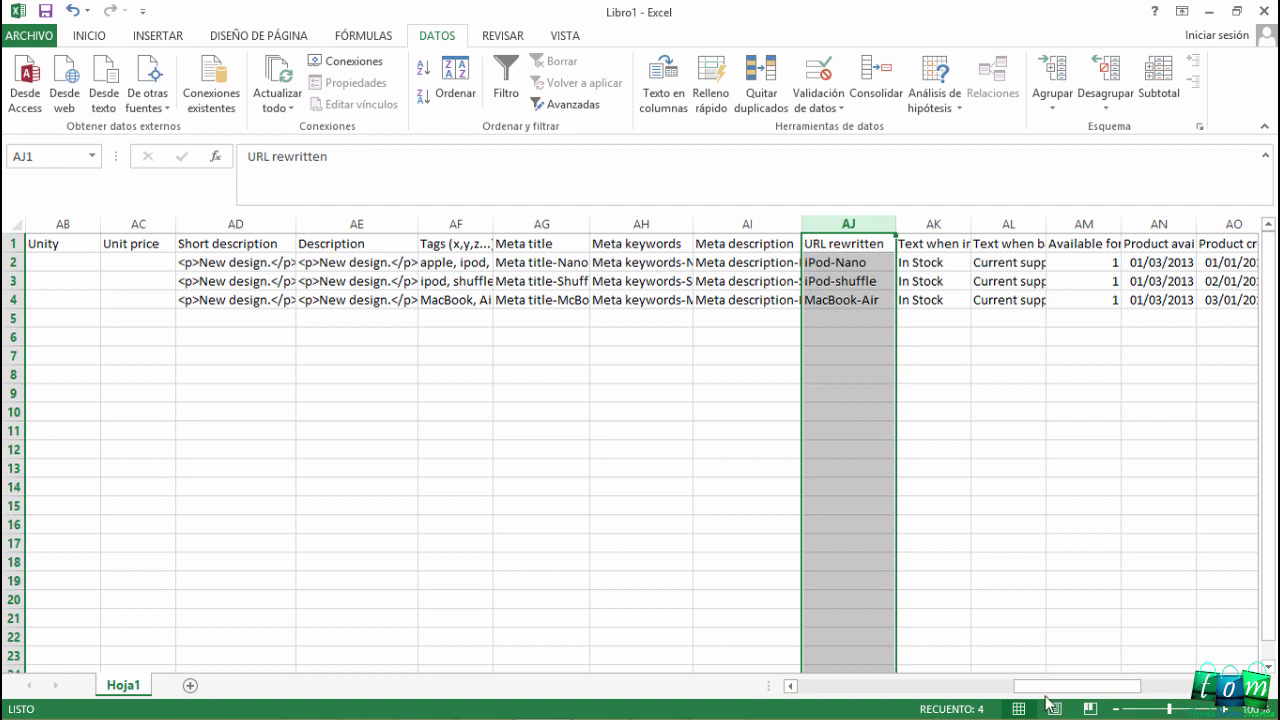
{"action": "left_click_drag", "start_coordinate": [1046, 690], "coordinate": [1079, 697]}
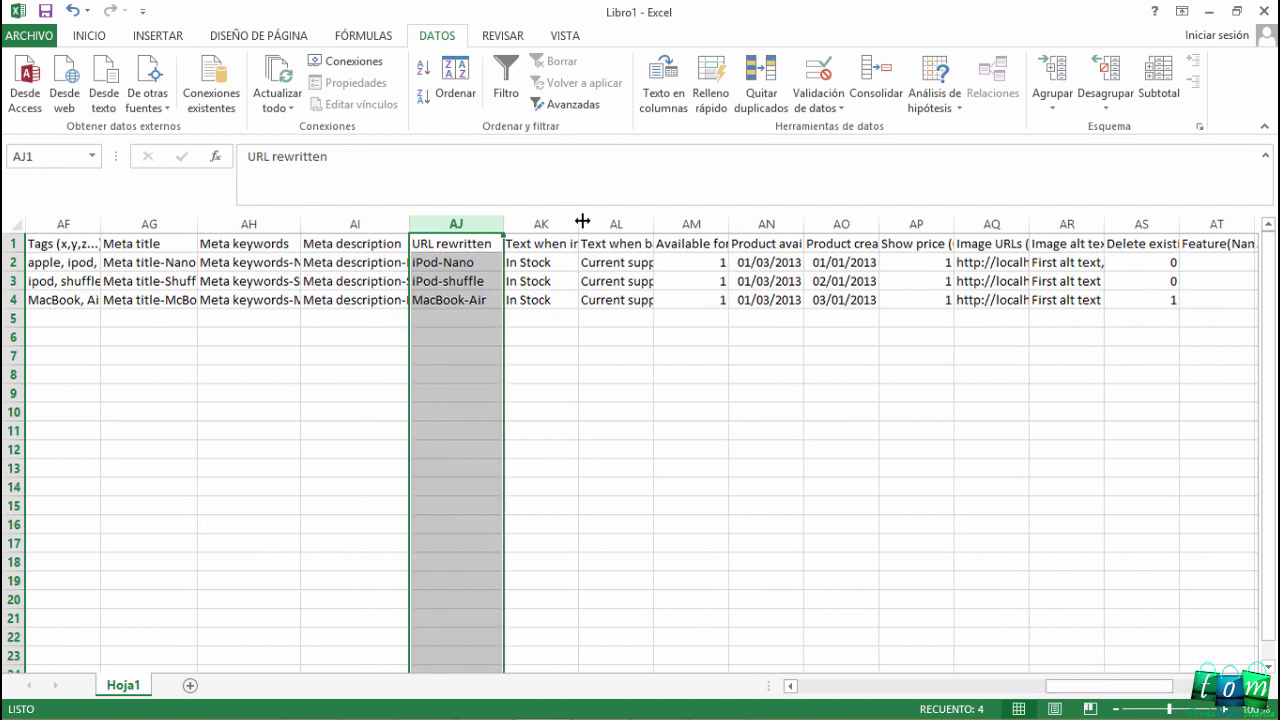
Adjust the Text when in stock and Available for order column widths
{"action": "left_click_drag", "start_coordinate": [582, 221], "coordinate": [639, 226]}
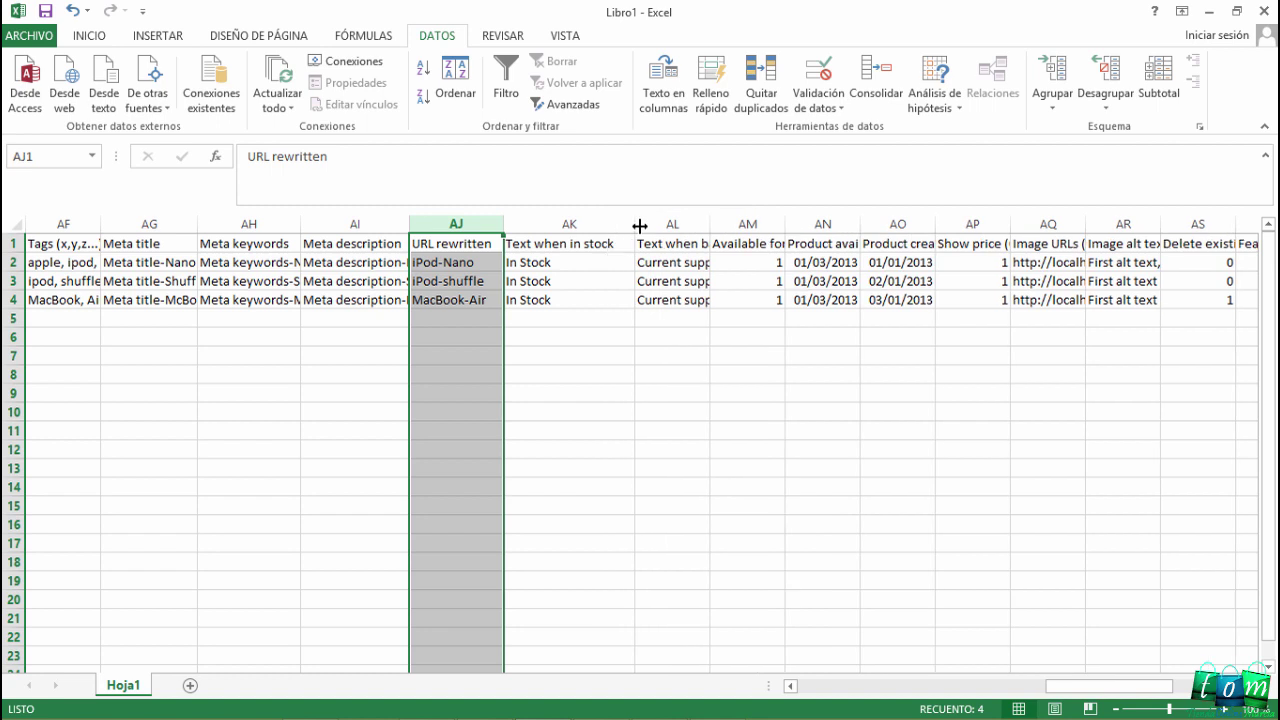
{"action": "left_click", "coordinate": [605, 224]}
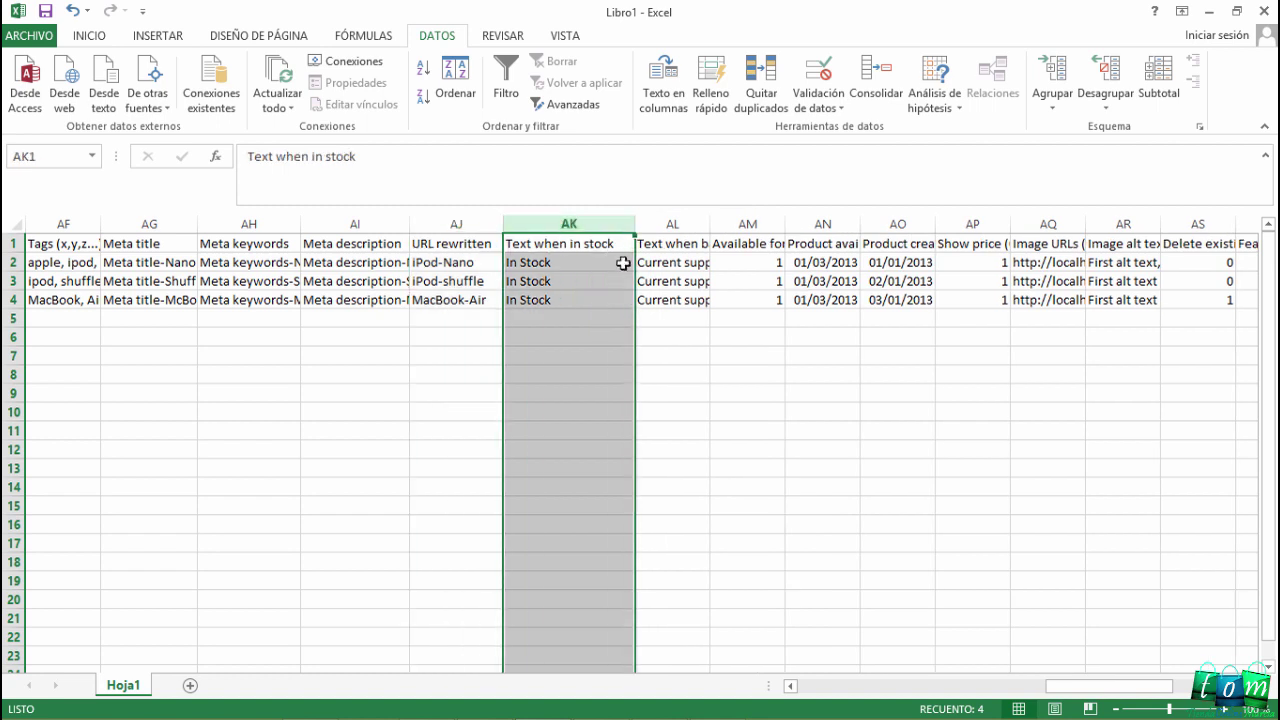
{"action": "left_click_drag", "start_coordinate": [636, 218], "coordinate": [597, 220]}
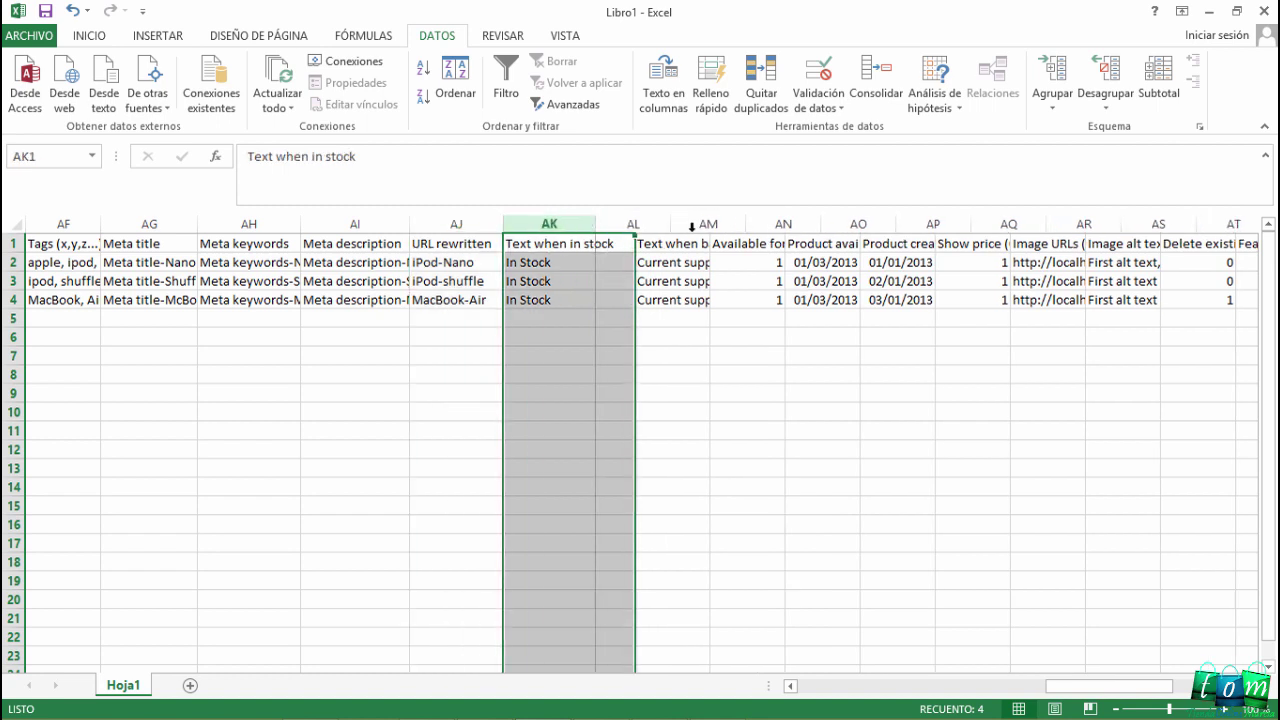
{"action": "left_click_drag", "start_coordinate": [742, 221], "coordinate": [782, 221]}
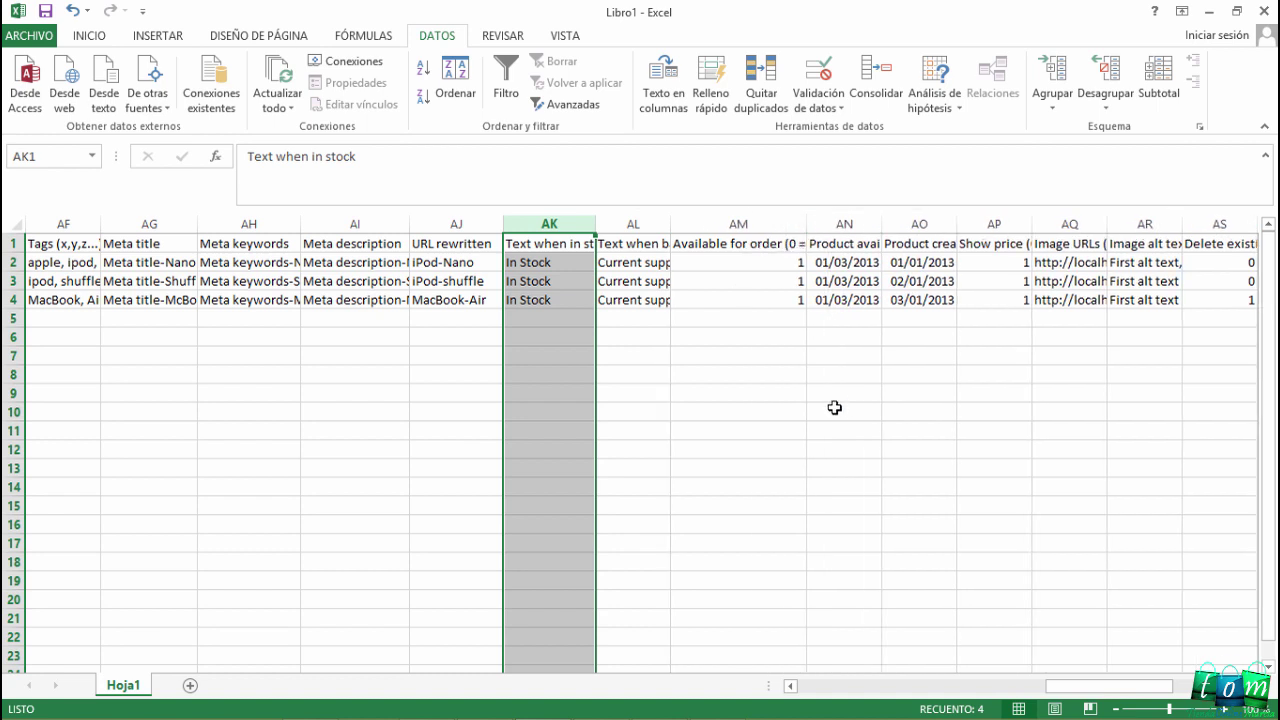
{"action": "left_click_drag", "start_coordinate": [807, 221], "coordinate": [817, 224]}
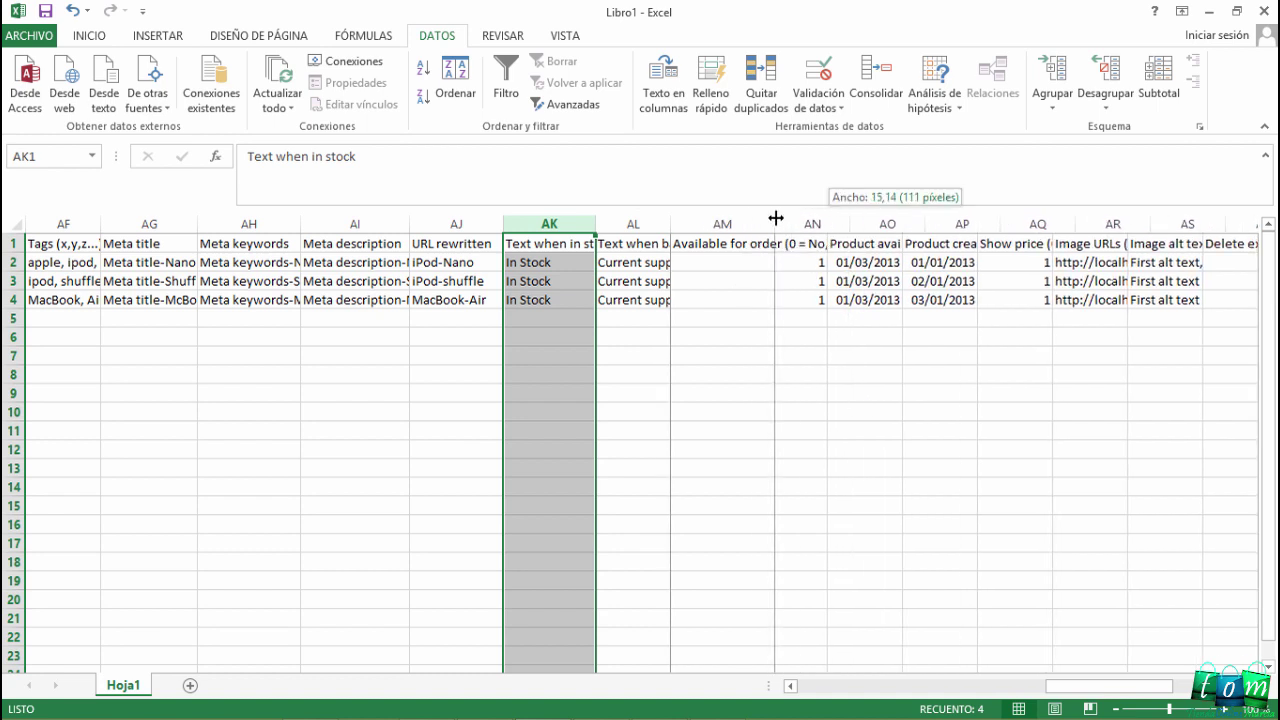
{"action": "left_click_drag", "start_coordinate": [817, 224], "coordinate": [774, 224]}
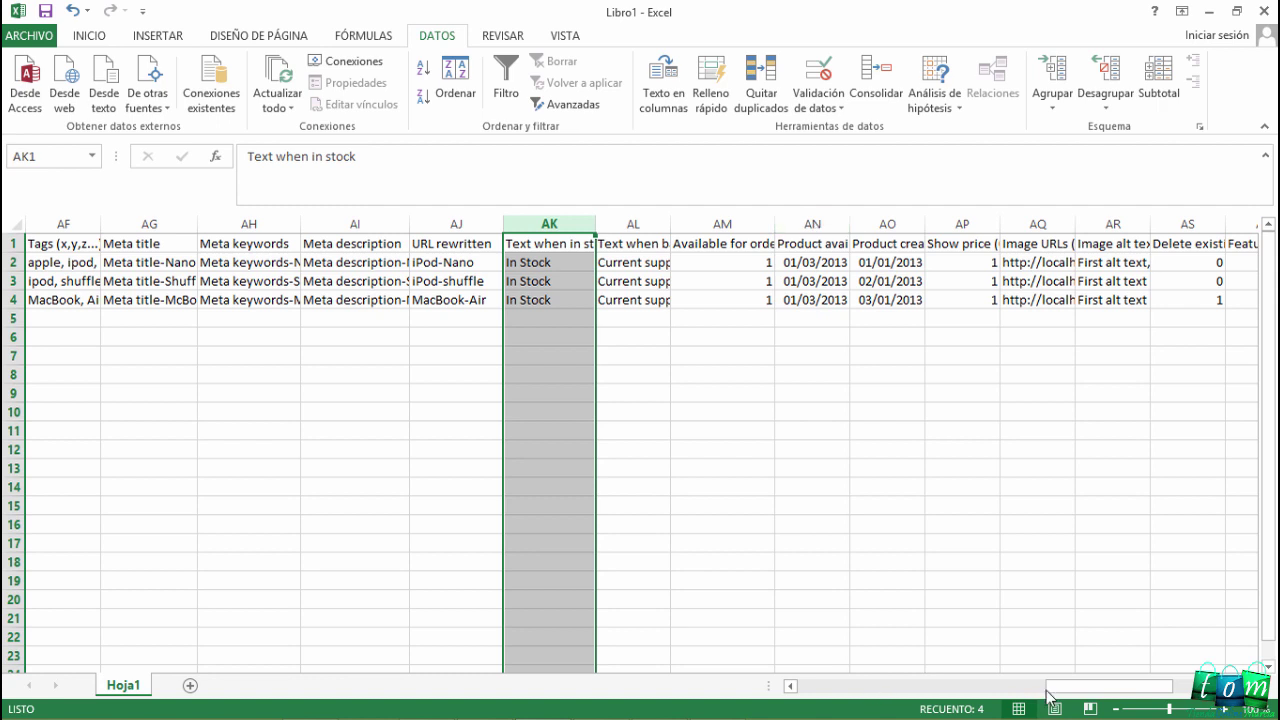
{"action": "left_click_drag", "start_coordinate": [1066, 694], "coordinate": [1102, 697]}
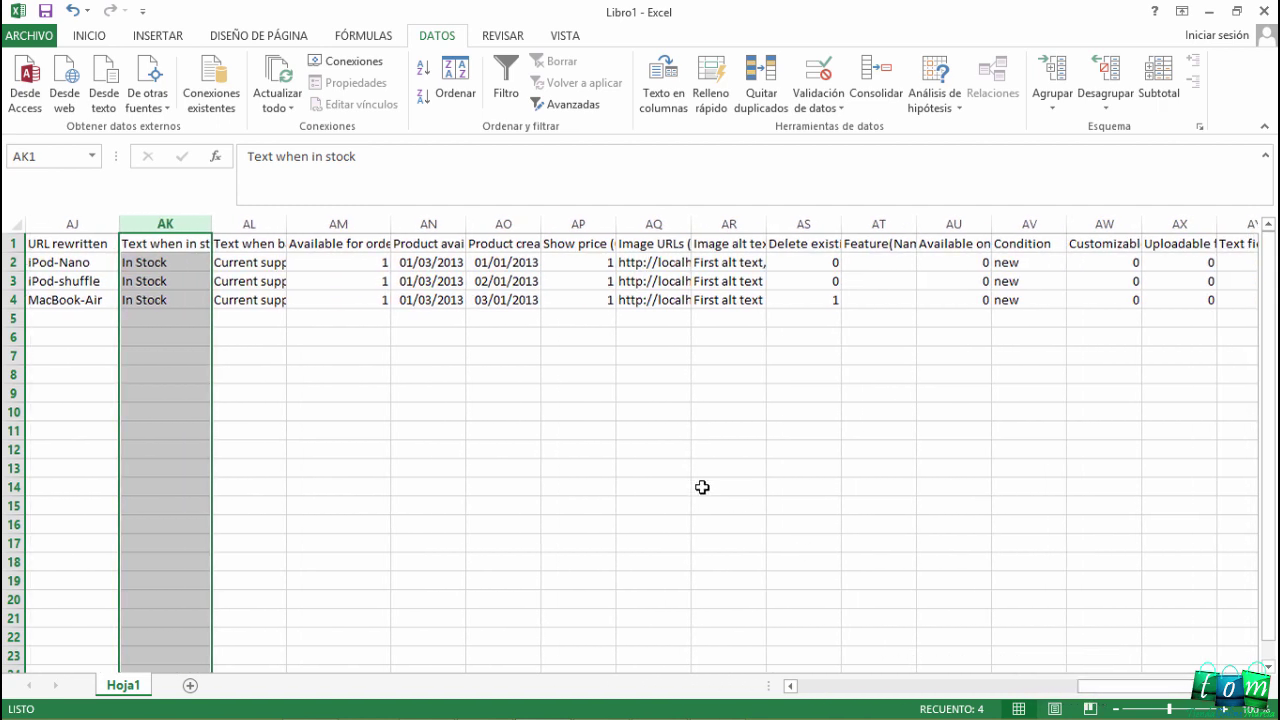
Widen the Image URLs column AQ and inspect the URLs in AQ2–AQ4
{"action": "left_click_drag", "start_coordinate": [691, 219], "coordinate": [838, 221]}
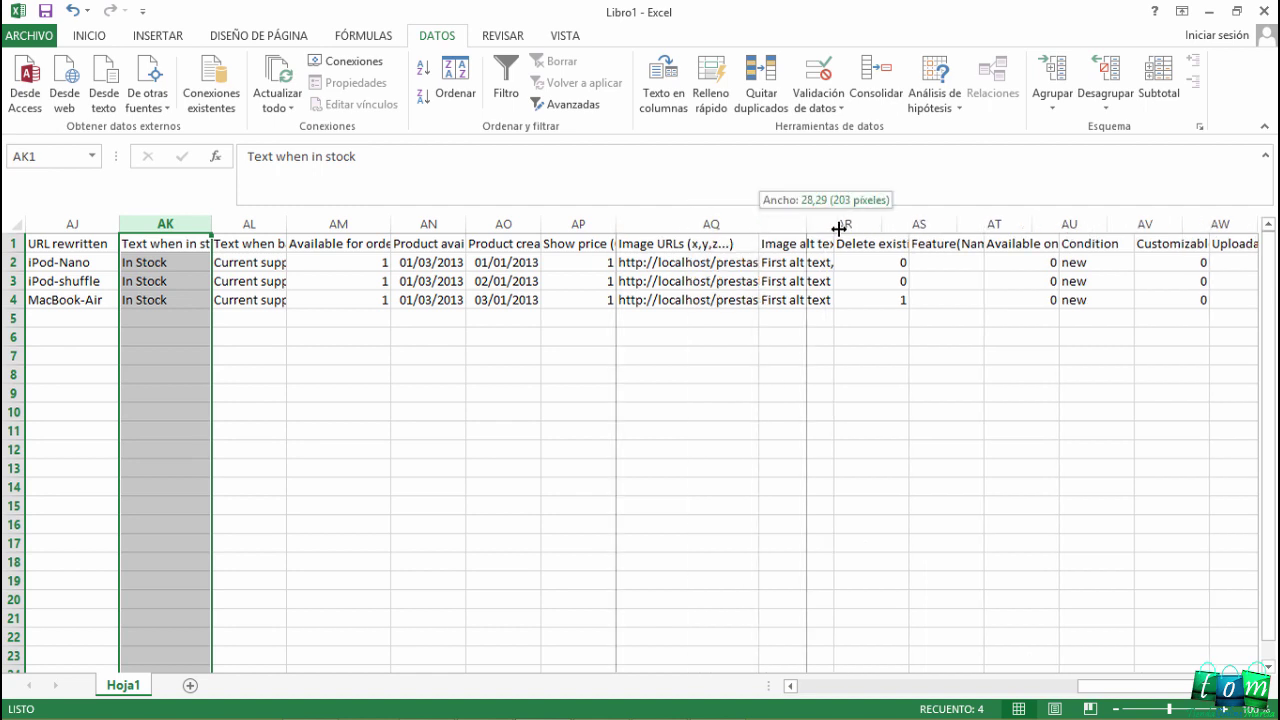
{"action": "left_click", "coordinate": [702, 262]}
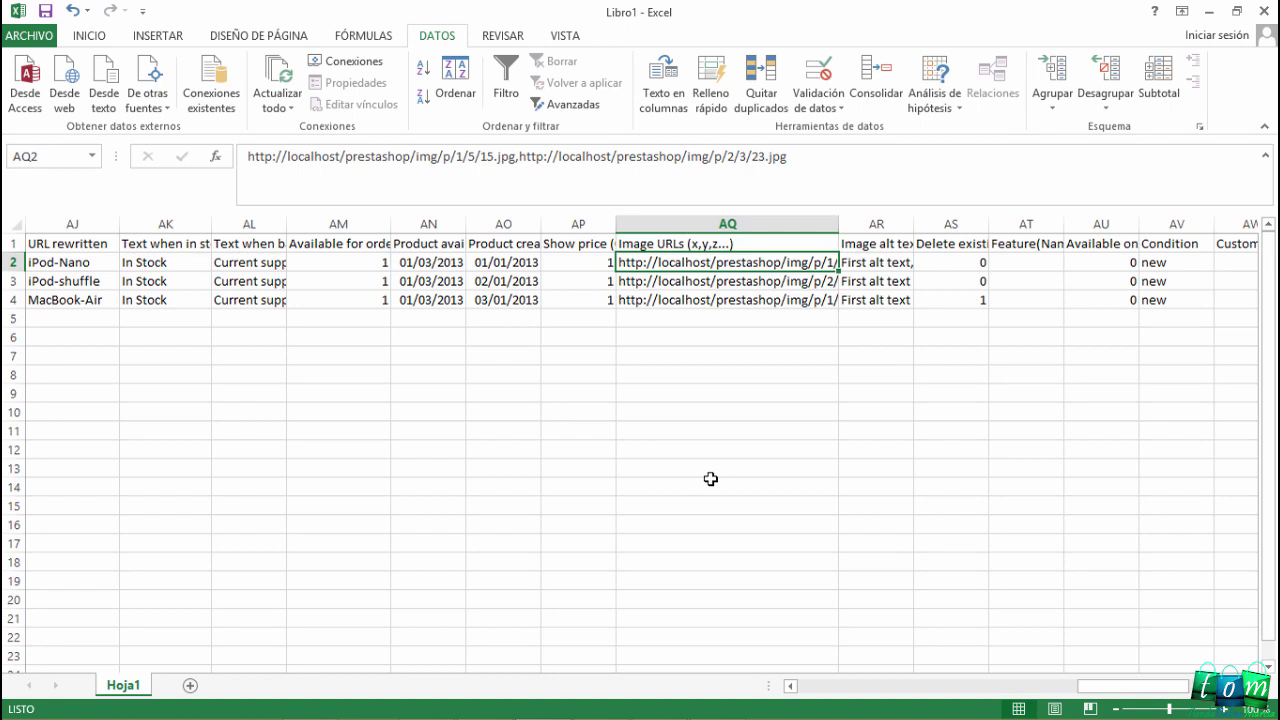
{"action": "left_click", "coordinate": [650, 280]}
{"action": "key", "text": "ctrl+c"}
{"action": "left_click", "coordinate": [664, 302]}
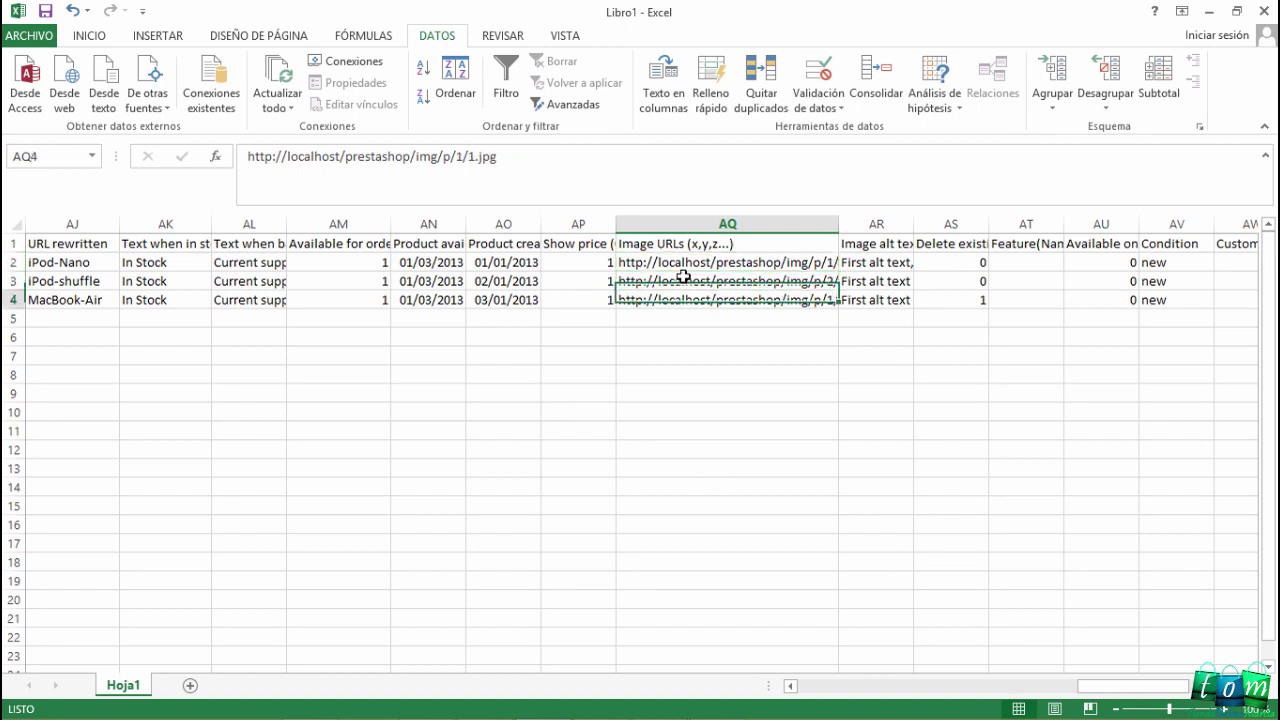
{"action": "key", "text": "Escape"}
{"action": "left_click", "coordinate": [686, 262]}
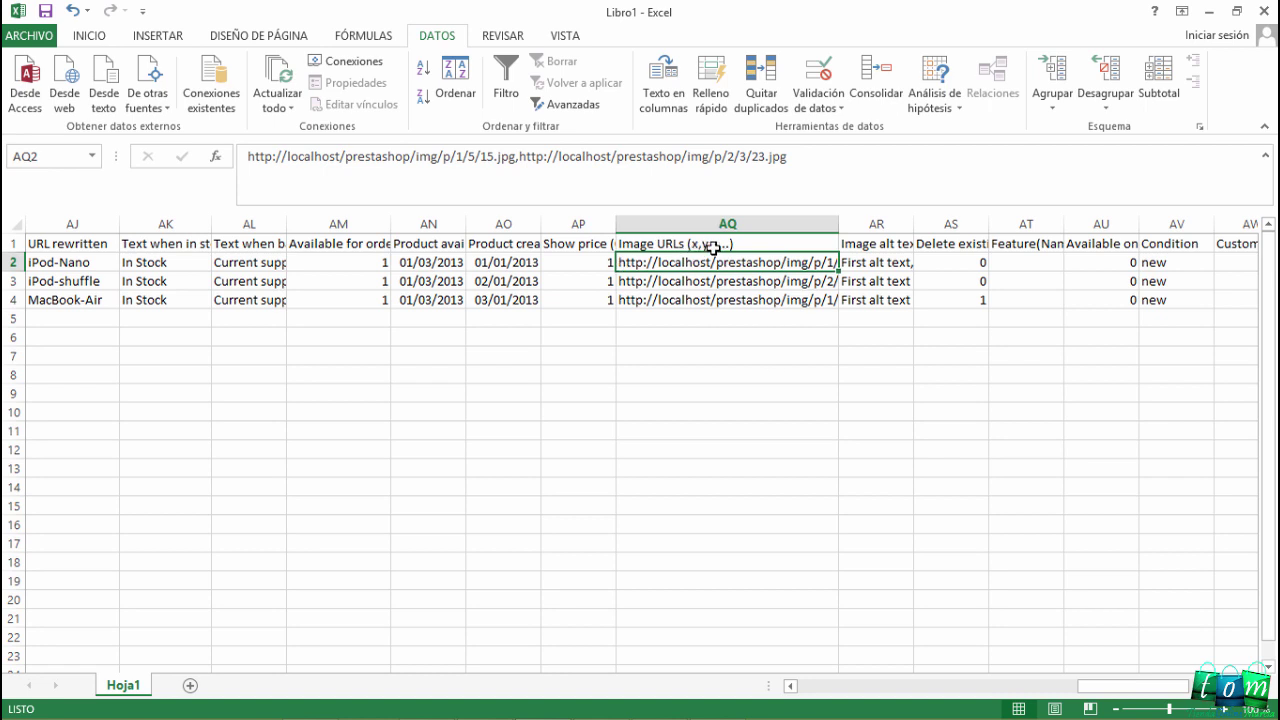
{"action": "left_click_drag", "start_coordinate": [838, 223], "coordinate": [826, 223]}
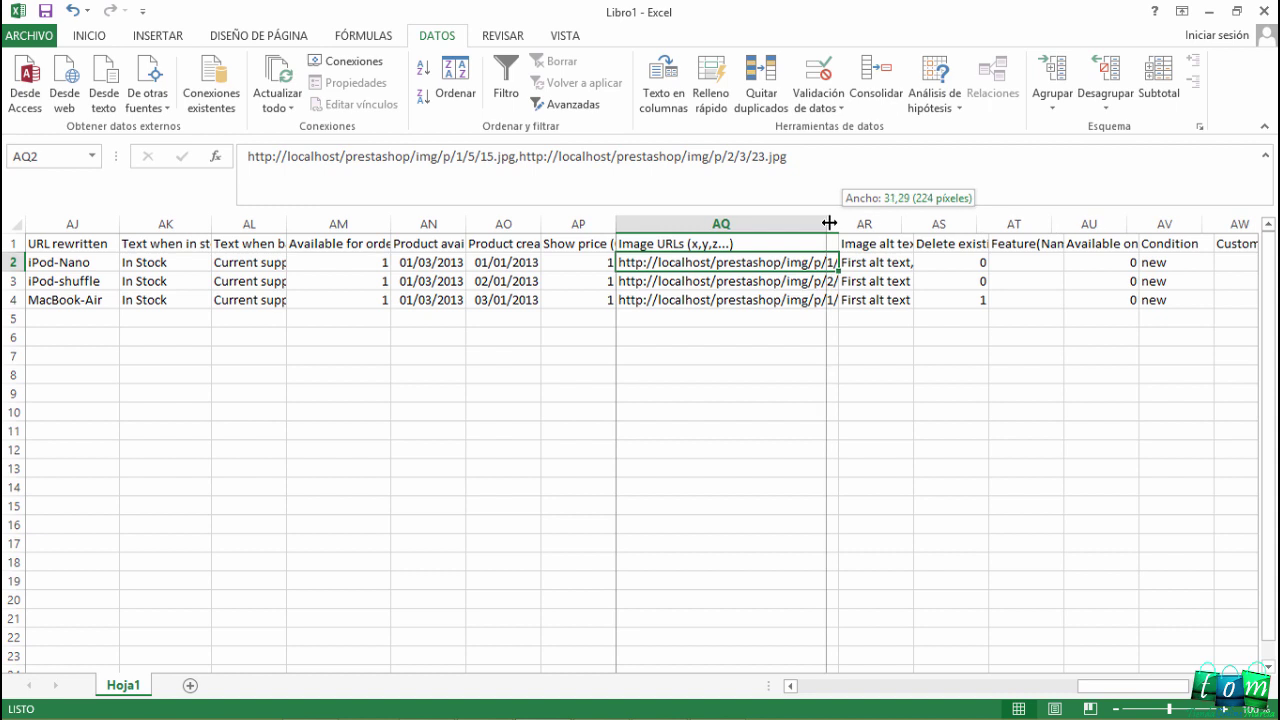
Scroll back to column A and check the Active value in B2
{"action": "left_click_drag", "start_coordinate": [1075, 686], "coordinate": [1178, 697]}
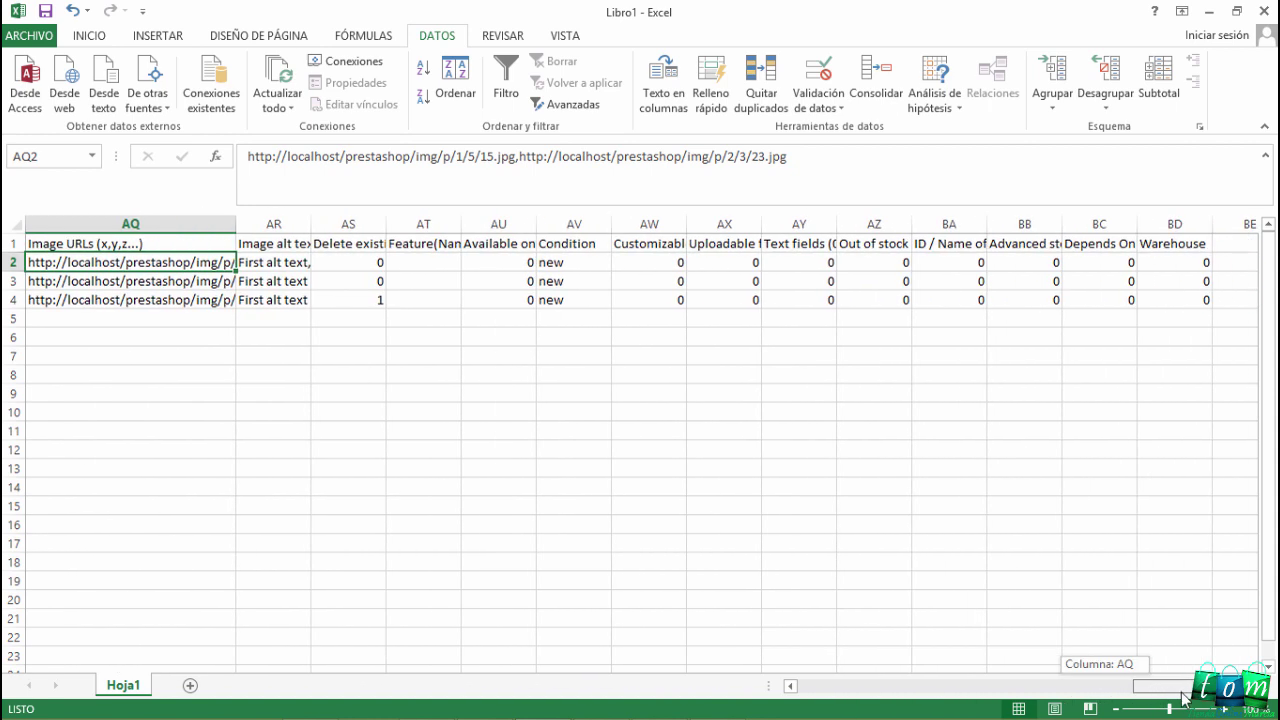
{"action": "left_click_drag", "start_coordinate": [1183, 698], "coordinate": [955, 680]}
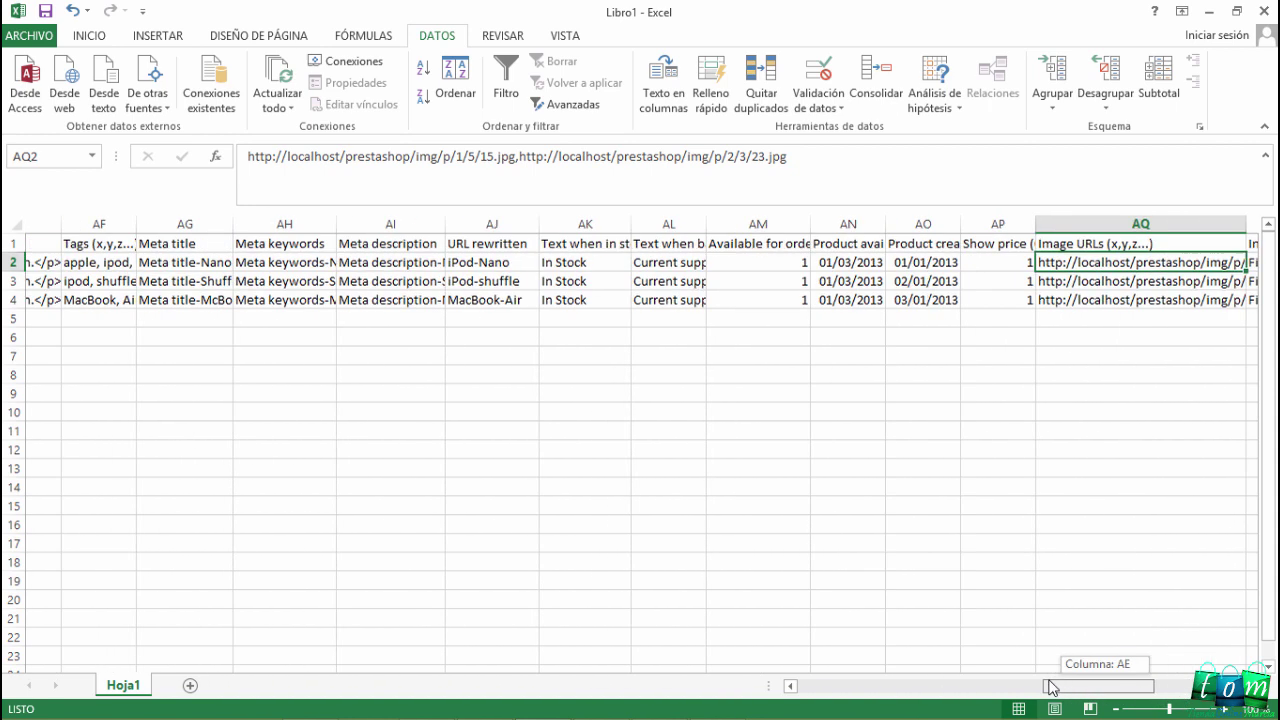
{"action": "left_click_drag", "start_coordinate": [955, 680], "coordinate": [803, 680]}
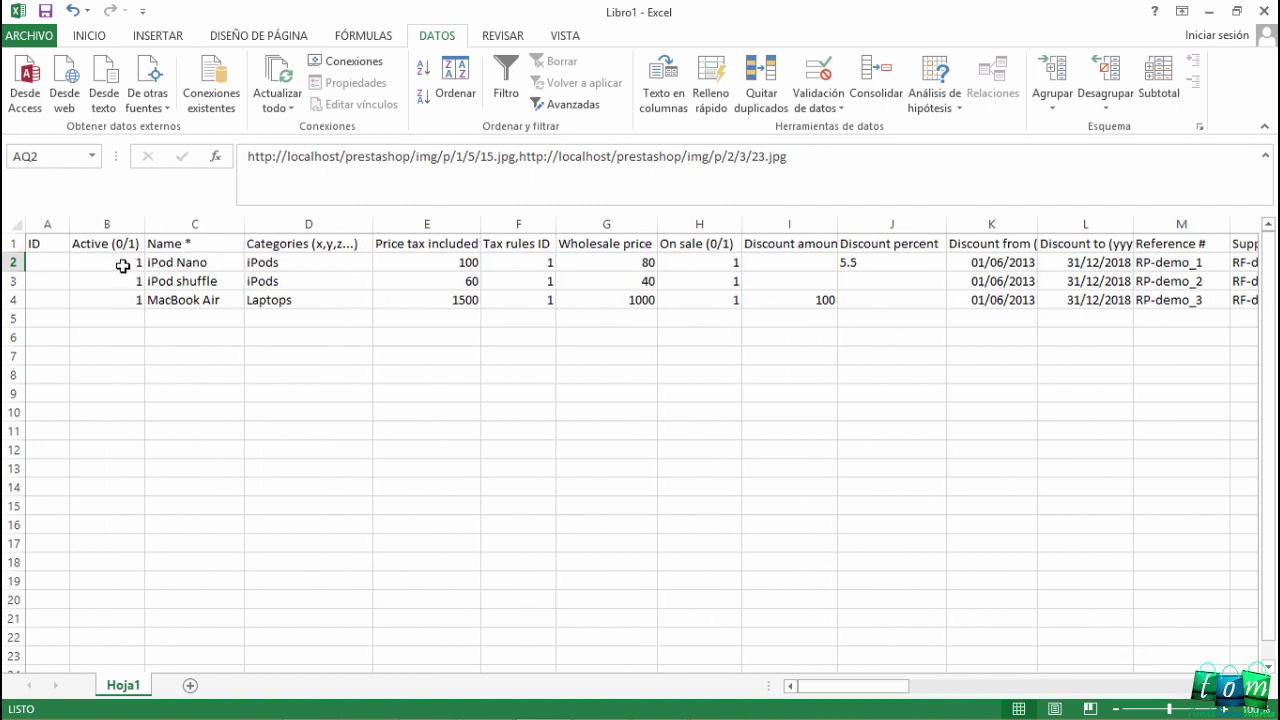
{"action": "left_click", "coordinate": [124, 264]}
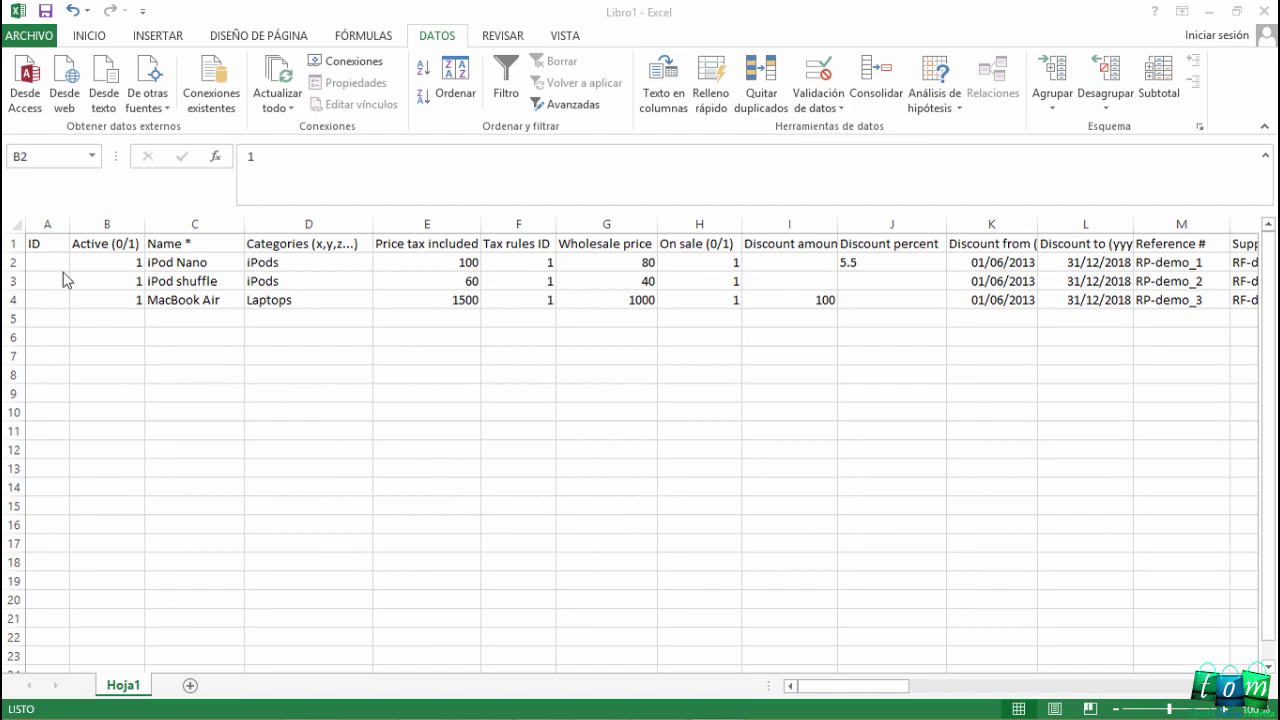
Clear sample product rows 2–4, keeping only headers, and restore down the Excel window
{"action": "left_click_drag", "start_coordinate": [13, 263], "coordinate": [12, 299]}
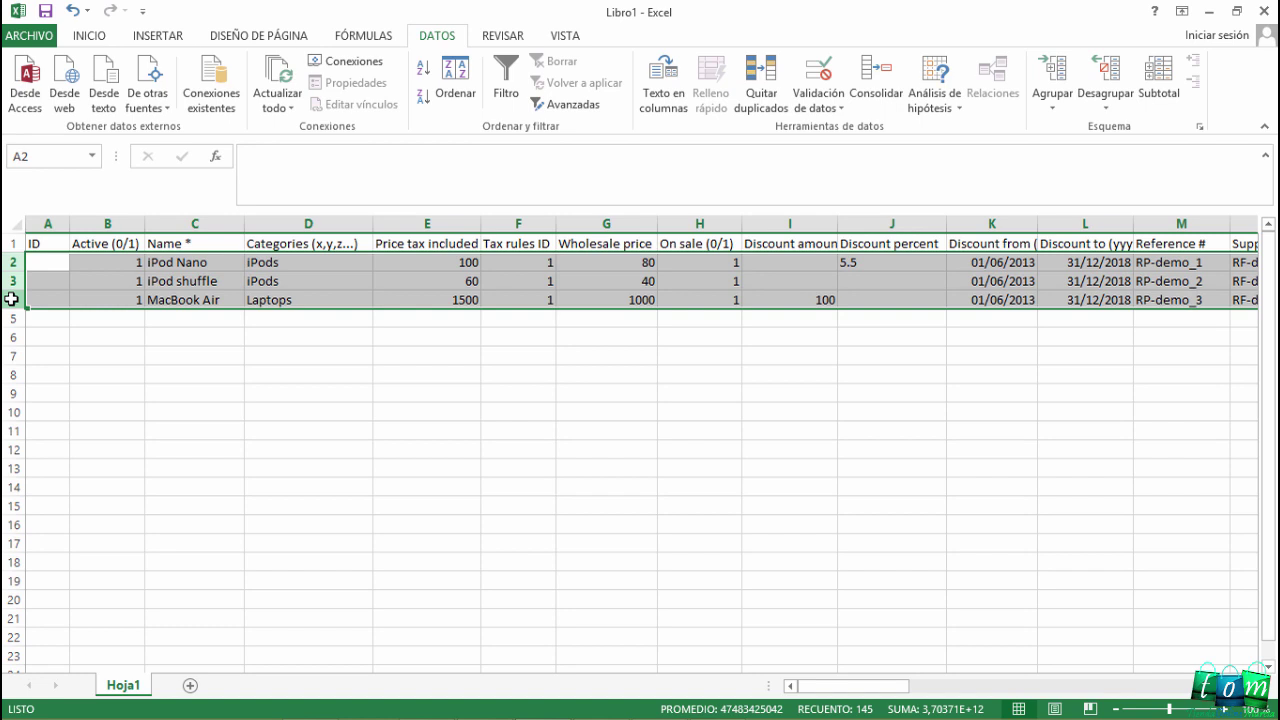
{"action": "key", "text": "Delete"}
{"action": "left_click", "coordinate": [341, 395]}
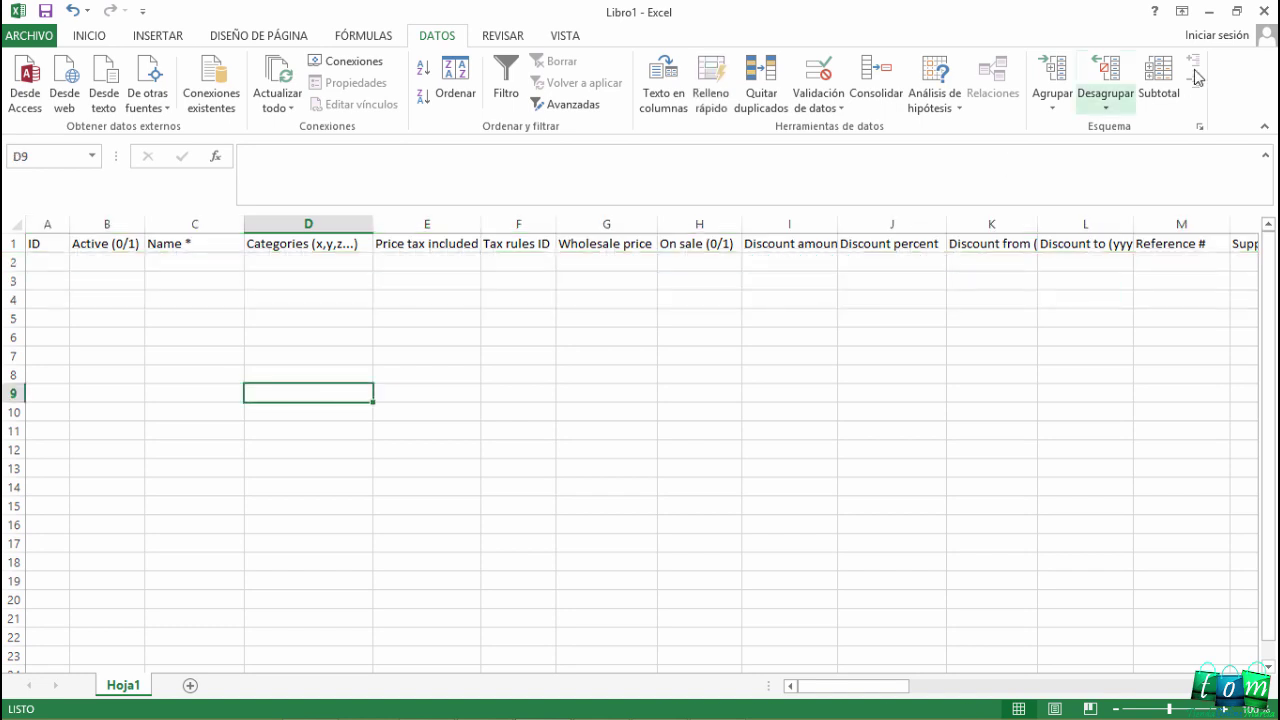
{"action": "left_click", "coordinate": [1233, 12]}
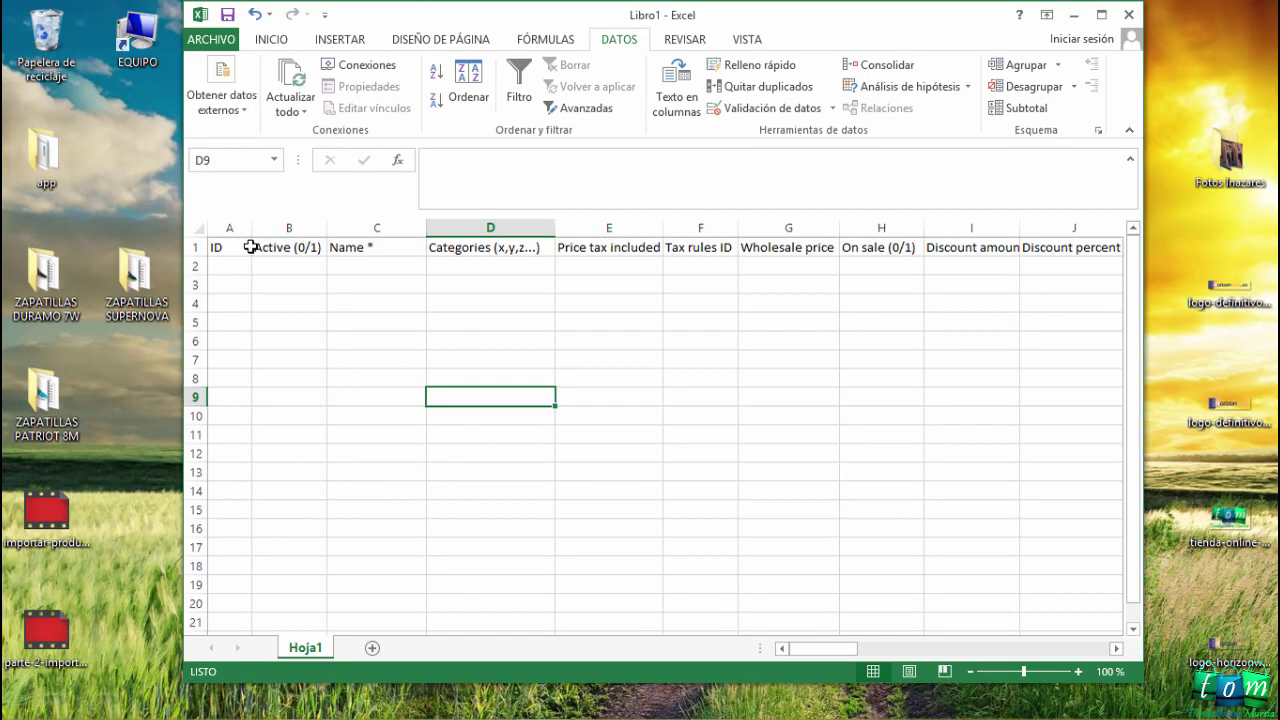
Open datos-producto-duramo-7-w from the ZAPATILLAS DURAMO 7W folder and copy its product title
{"action": "double_click", "coordinate": [40, 258]}
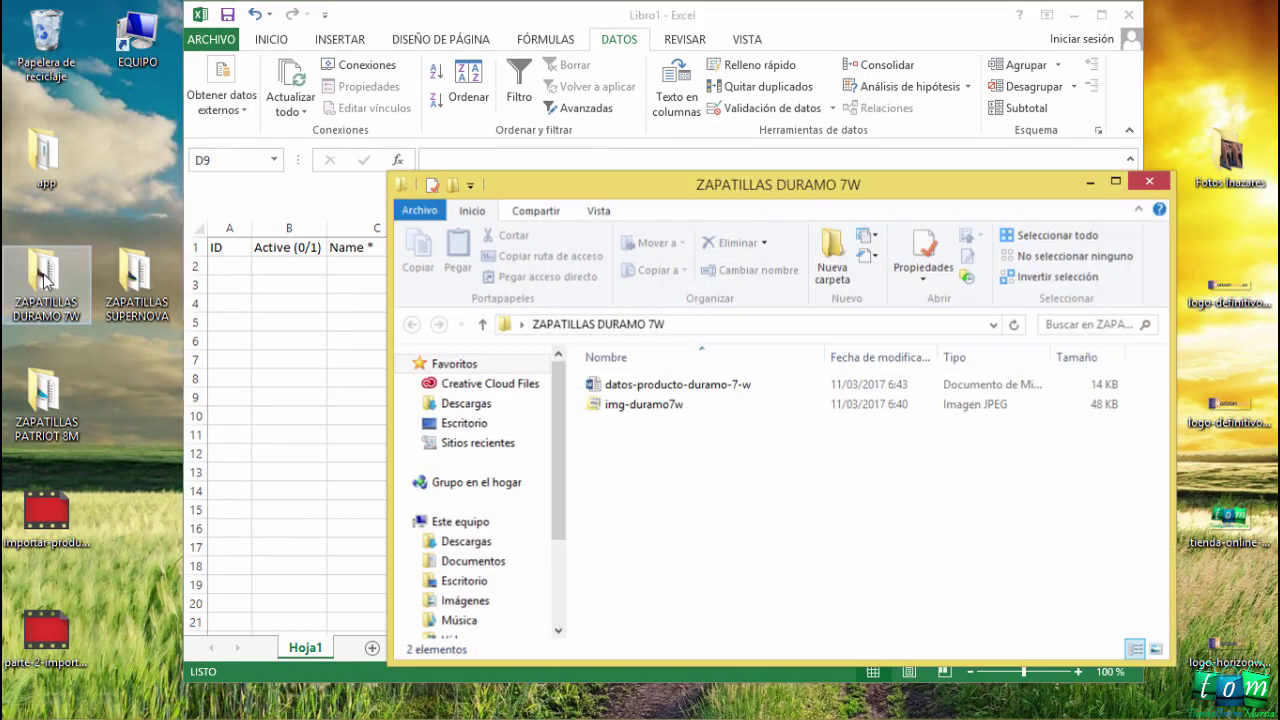
{"action": "double_click", "coordinate": [657, 386]}
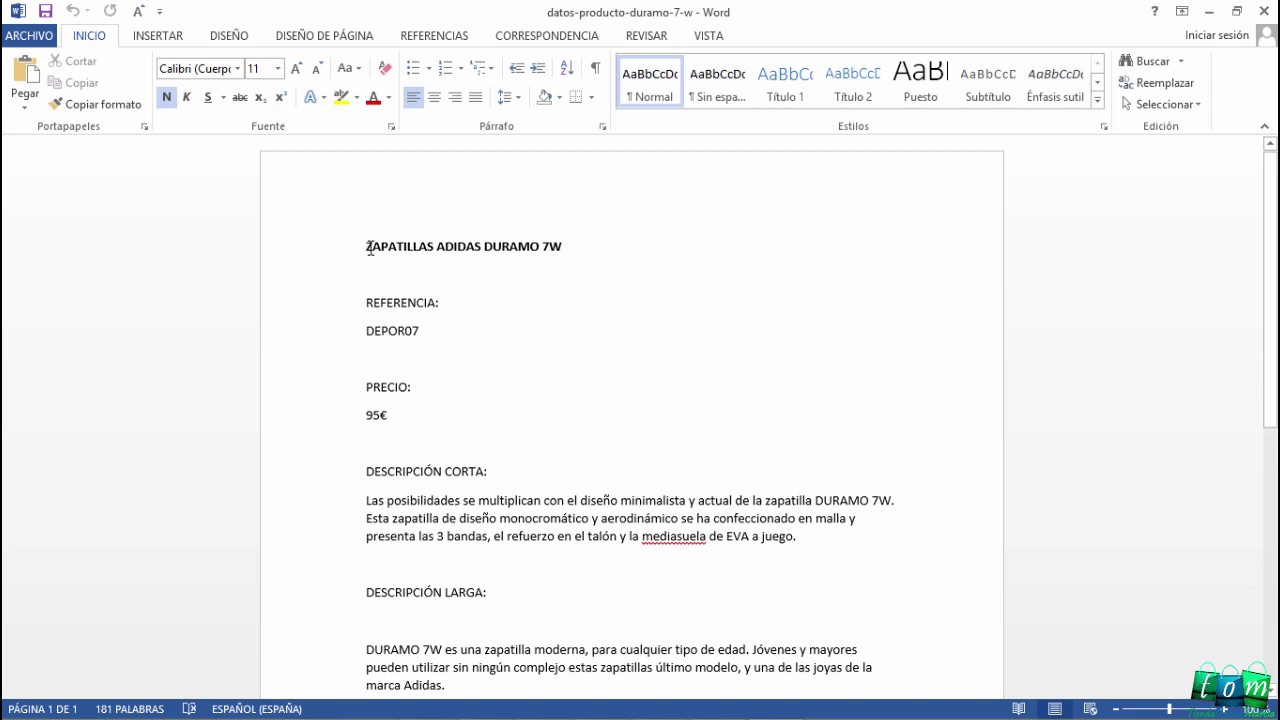
{"action": "left_click_drag", "start_coordinate": [367, 247], "coordinate": [560, 252]}
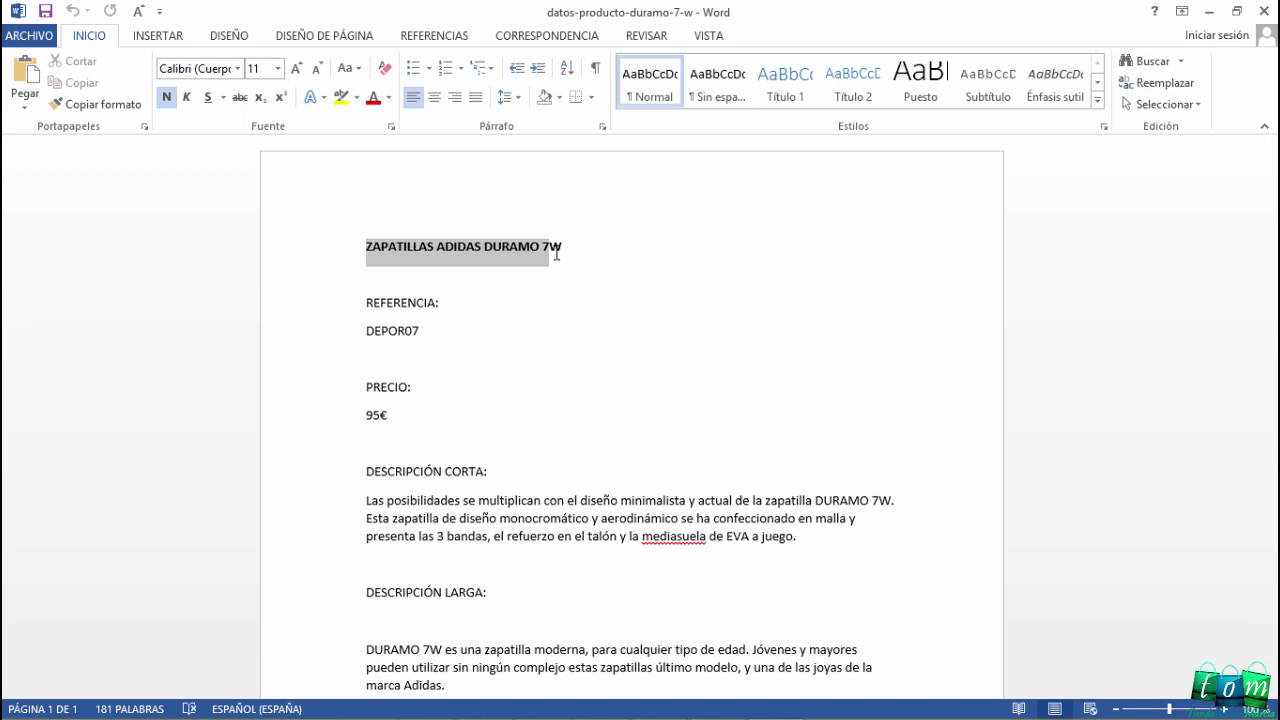
{"action": "left_click_drag", "start_coordinate": [559, 252], "coordinate": [558, 253]}
{"action": "key", "text": "ctrl+c"}
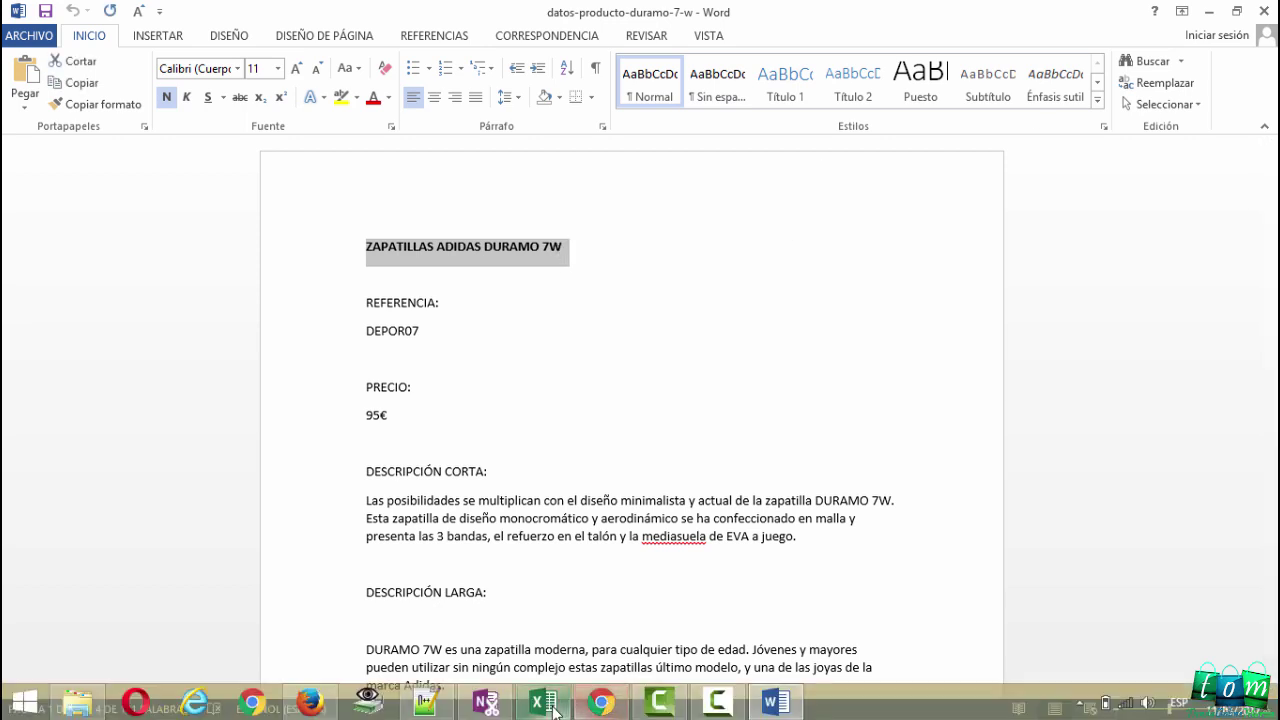
{"action": "left_click", "coordinate": [545, 705]}
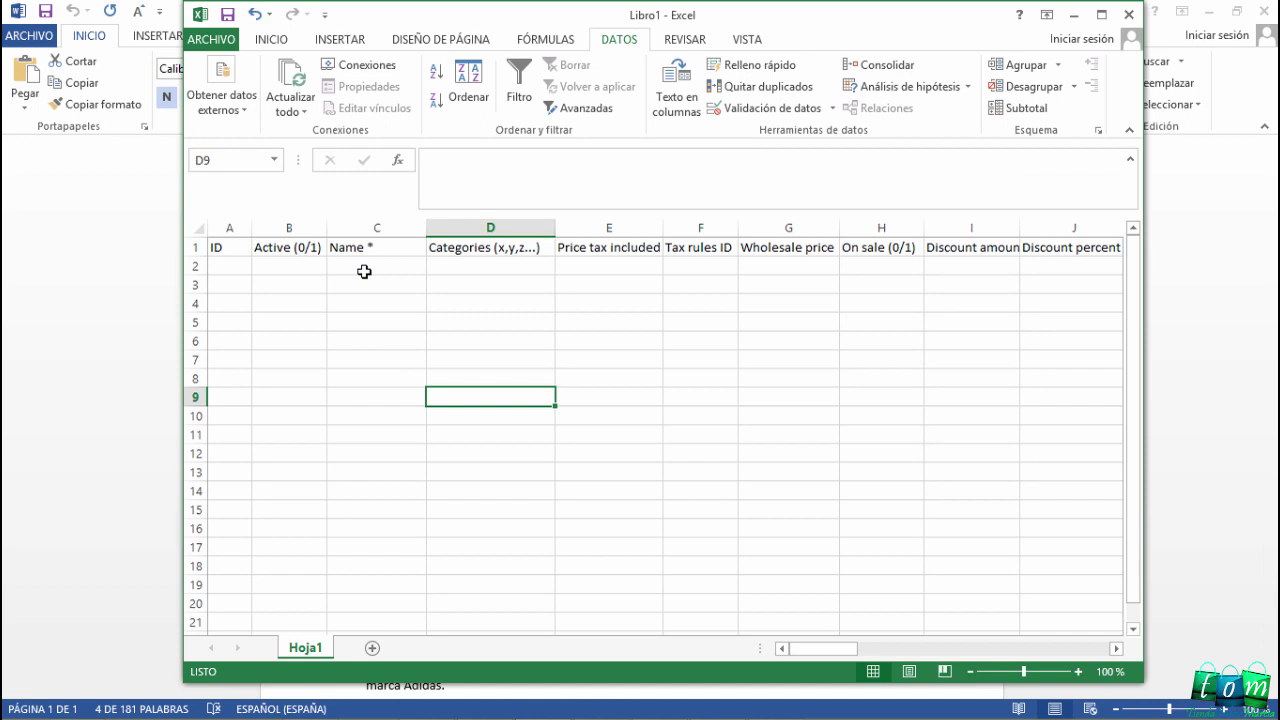
In row 2, set Active to 1 and paste ZAPATILLAS ADIDAS DURAMO 7W as Name
{"action": "left_click", "coordinate": [270, 265]}
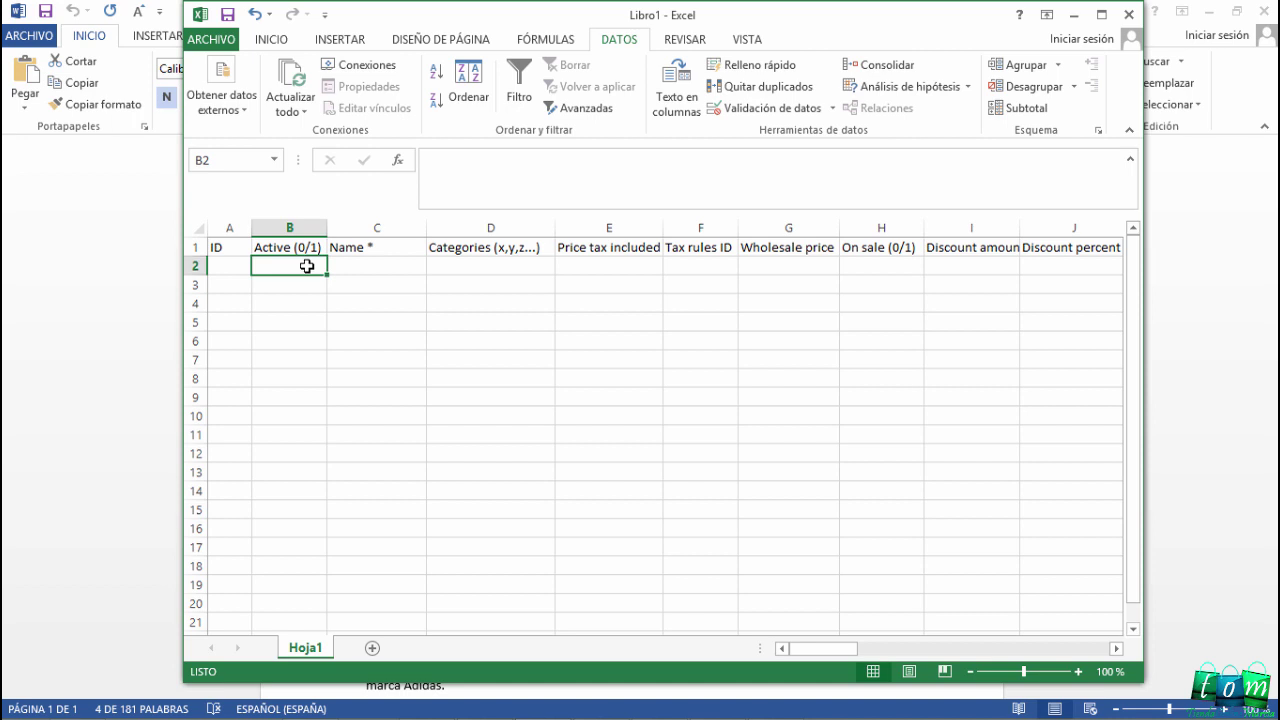
{"action": "type", "text": "1"}
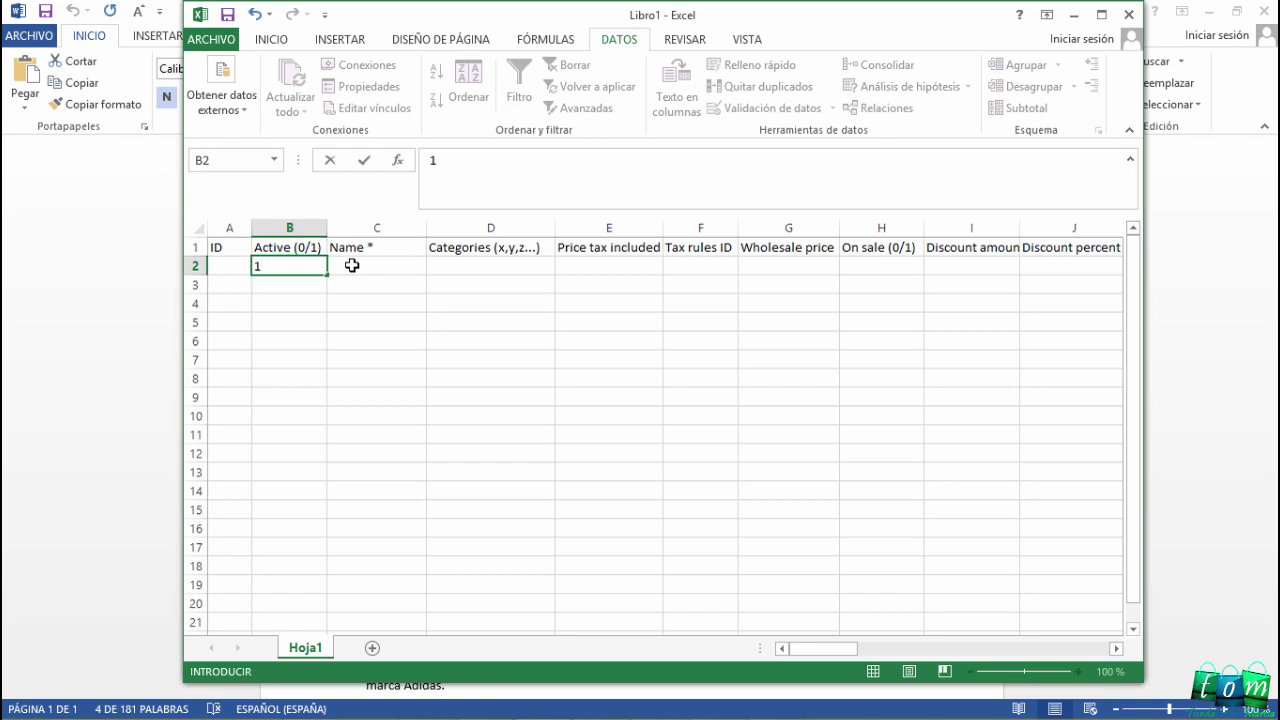
{"action": "left_click", "coordinate": [352, 265]}
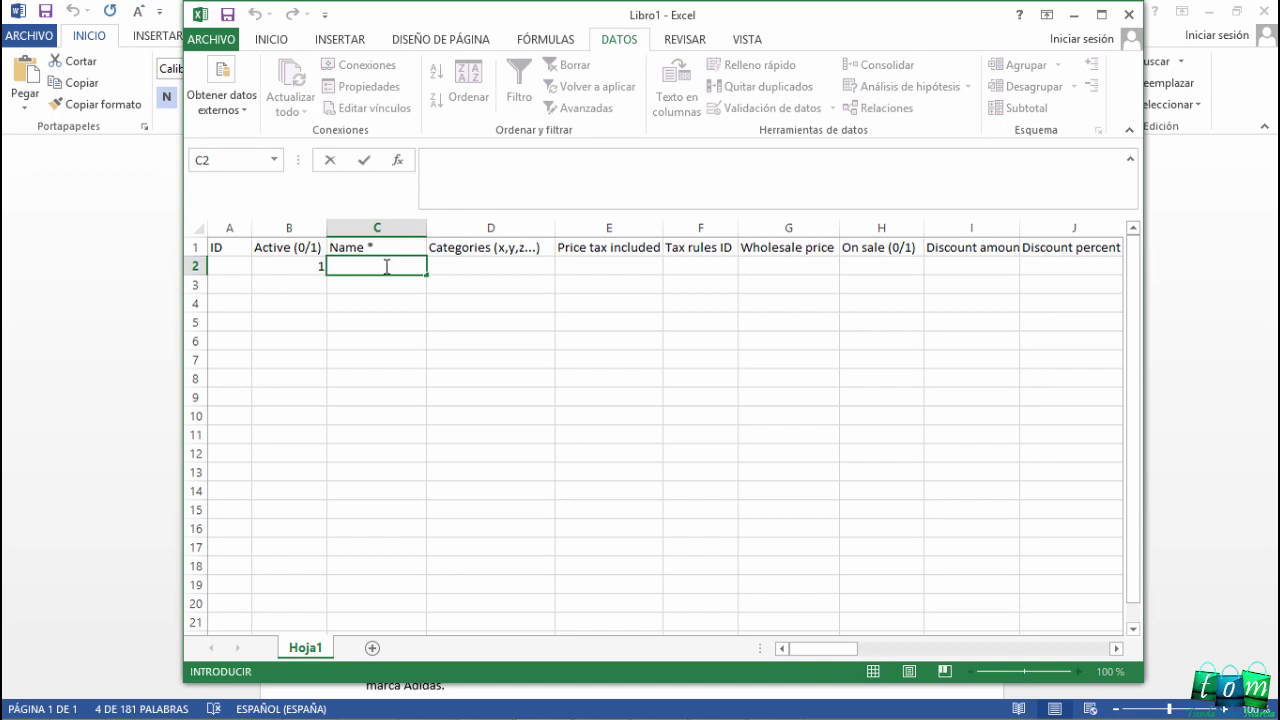
{"action": "key", "text": "ctrl+v"}
{"action": "left_click", "coordinate": [382, 367]}
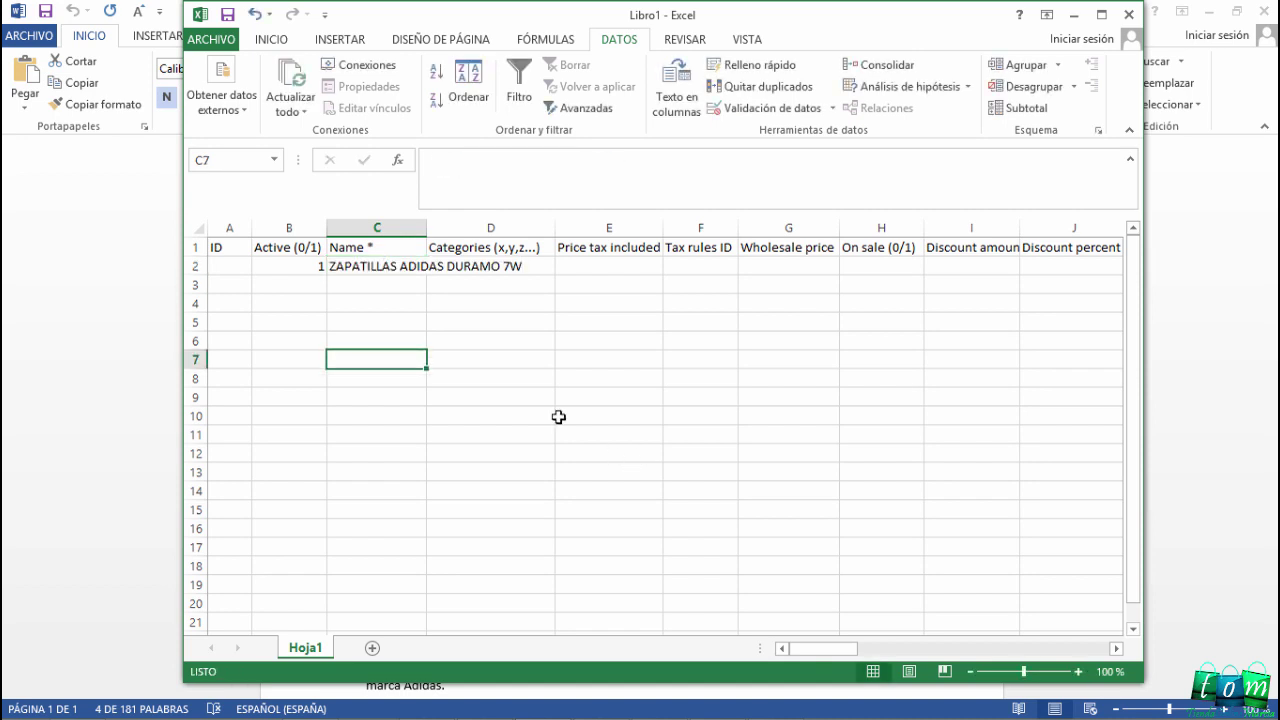
Check the Categories column and pick cell D2 for the product's categories
{"action": "left_click", "coordinate": [460, 246]}
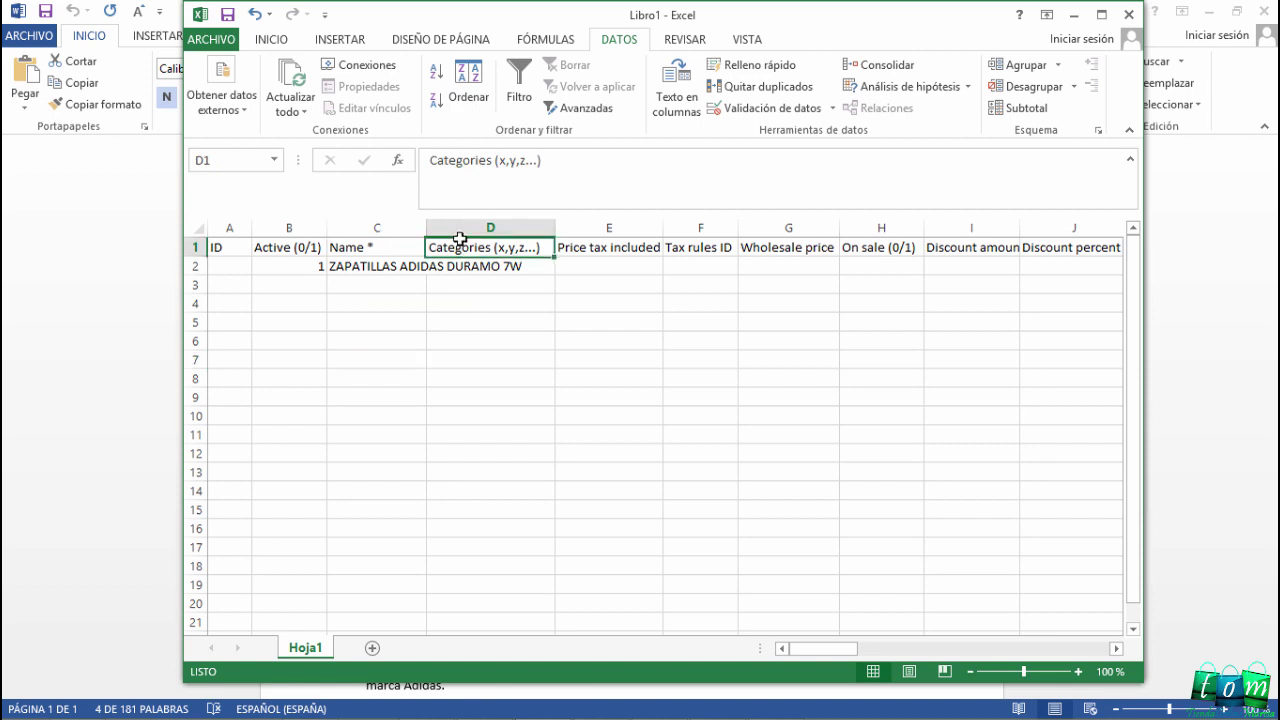
{"action": "key", "text": "ctrl+shift+Down"}
{"action": "left_click_drag", "start_coordinate": [410, 268], "coordinate": [394, 308]}
{"action": "left_click", "coordinate": [394, 308]}
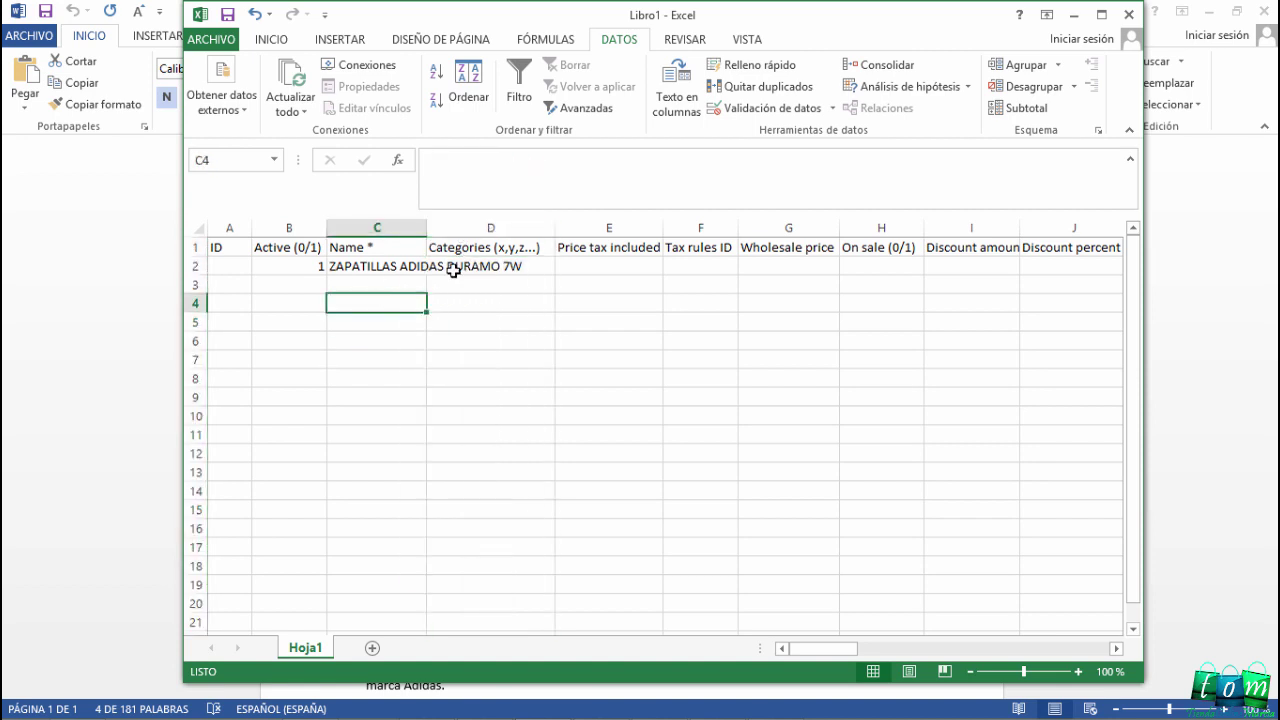
{"action": "left_click", "coordinate": [455, 270]}
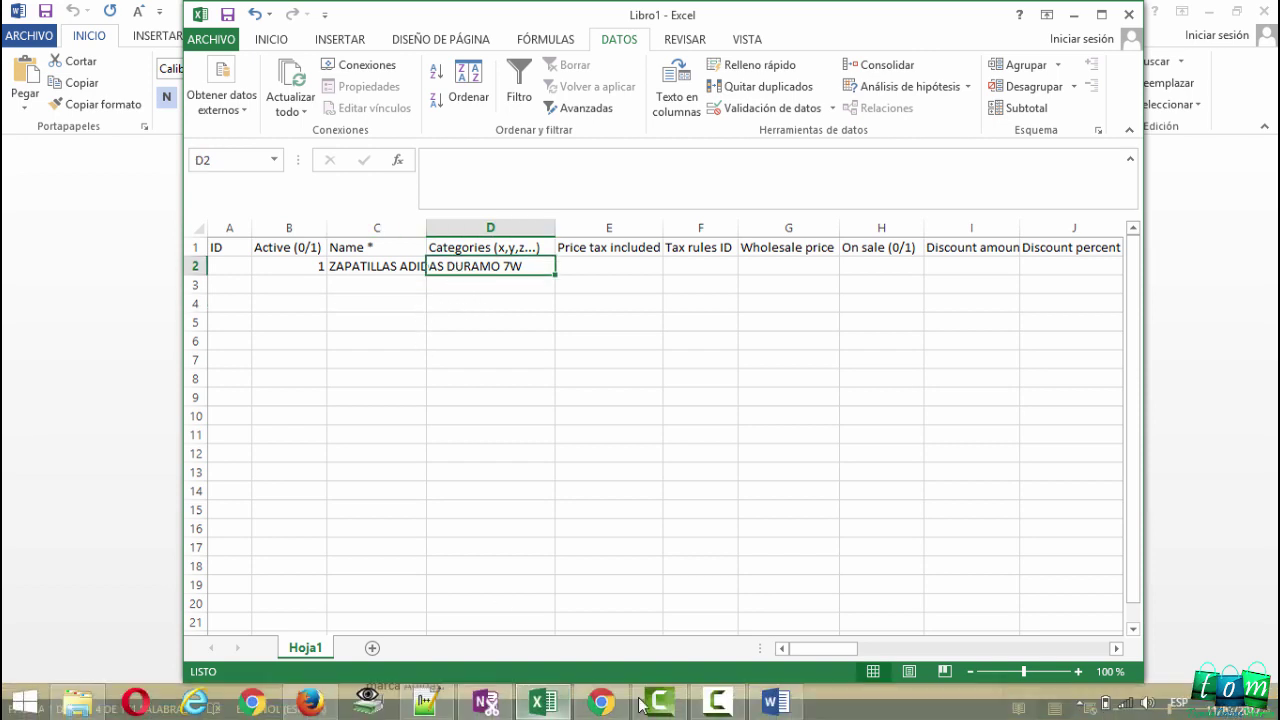
{"action": "left_click", "coordinate": [775, 702]}
Enter the categories Zapatos Hombre,Zapatillas Deportivas in cell D2, reading them from Word
{"action": "left_click", "coordinate": [455, 418]}
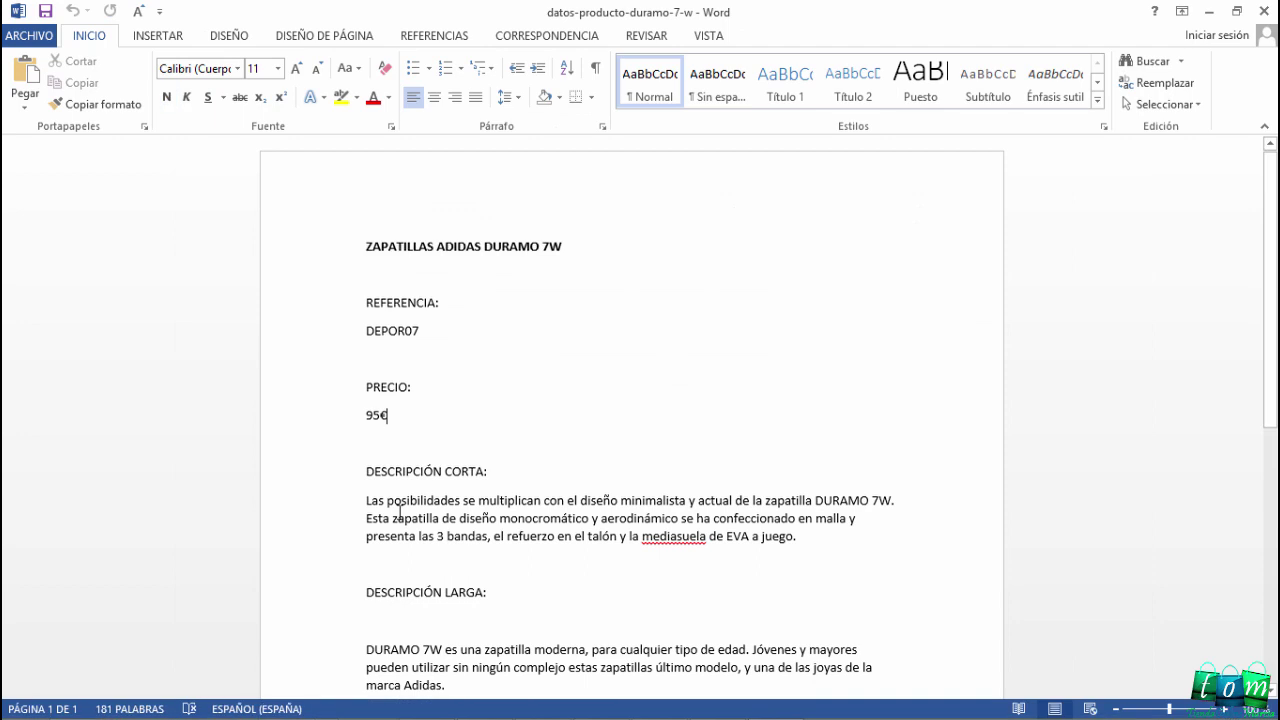
{"action": "scroll", "coordinate": [420, 480], "scroll_direction": "down", "scroll_amount": 5}
{"action": "scroll", "coordinate": [400, 512], "scroll_direction": "down", "scroll_amount": 2}
{"action": "scroll", "coordinate": [367, 456], "scroll_direction": "down", "scroll_amount": 2}
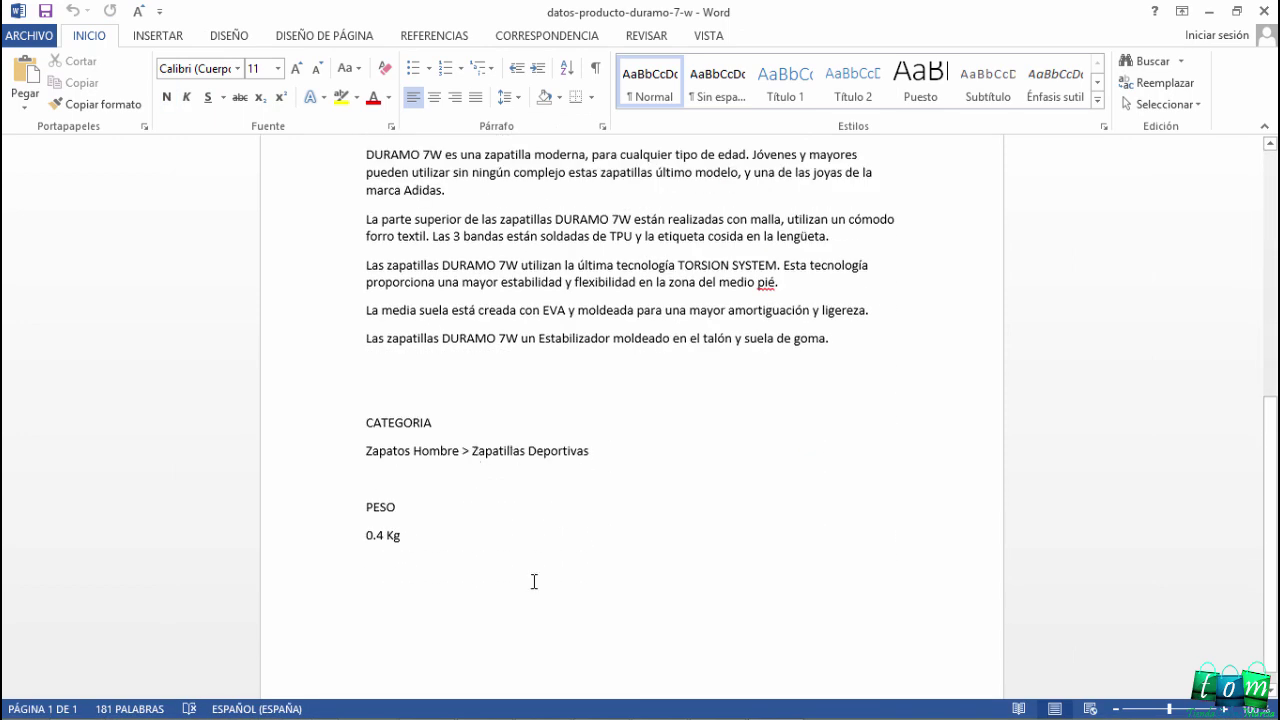
{"action": "left_click", "coordinate": [543, 708]}
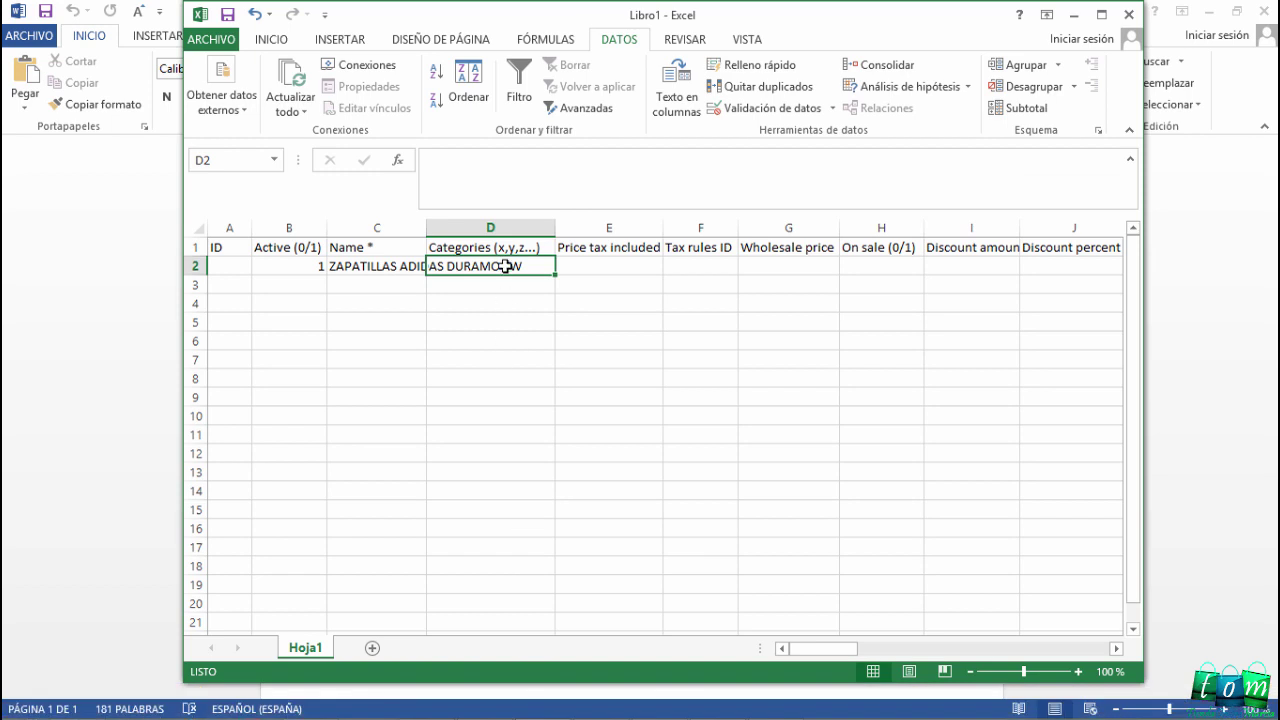
{"action": "type", "text": "Za"}
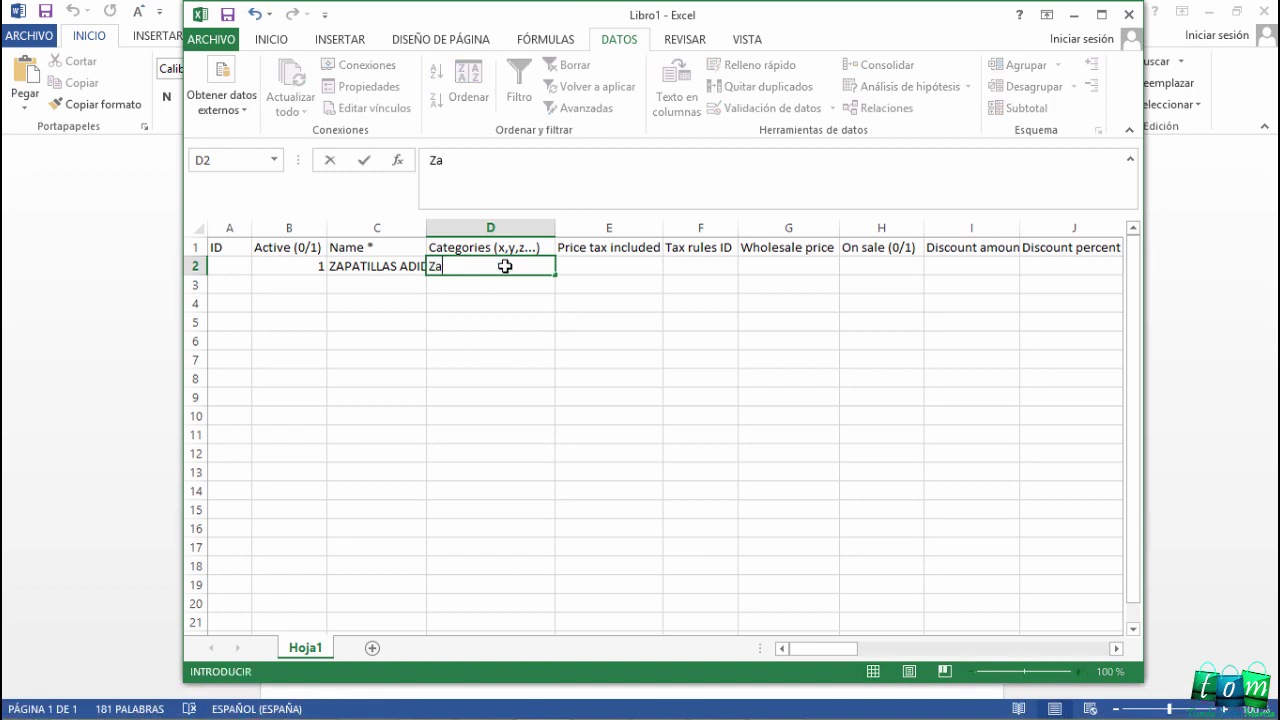
{"action": "type", "text": "patos Hombre,Zapatillas Deportivas"}
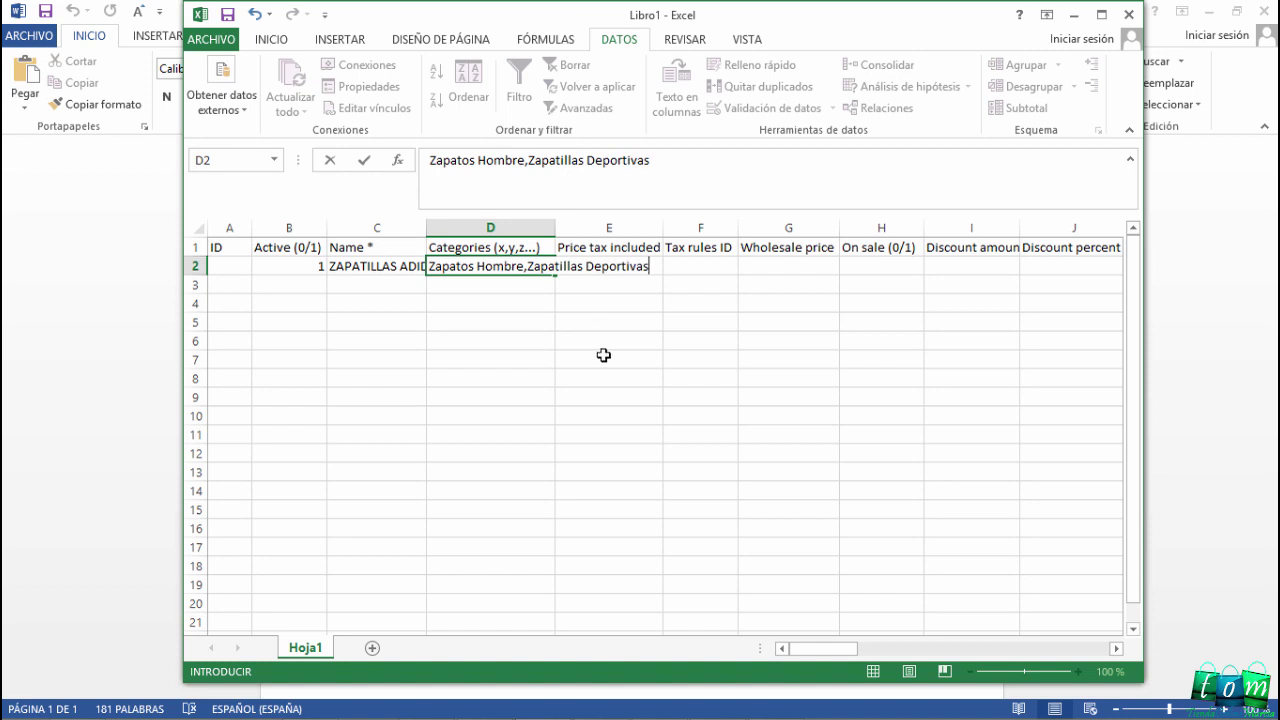
{"action": "left_click", "coordinate": [603, 352]}
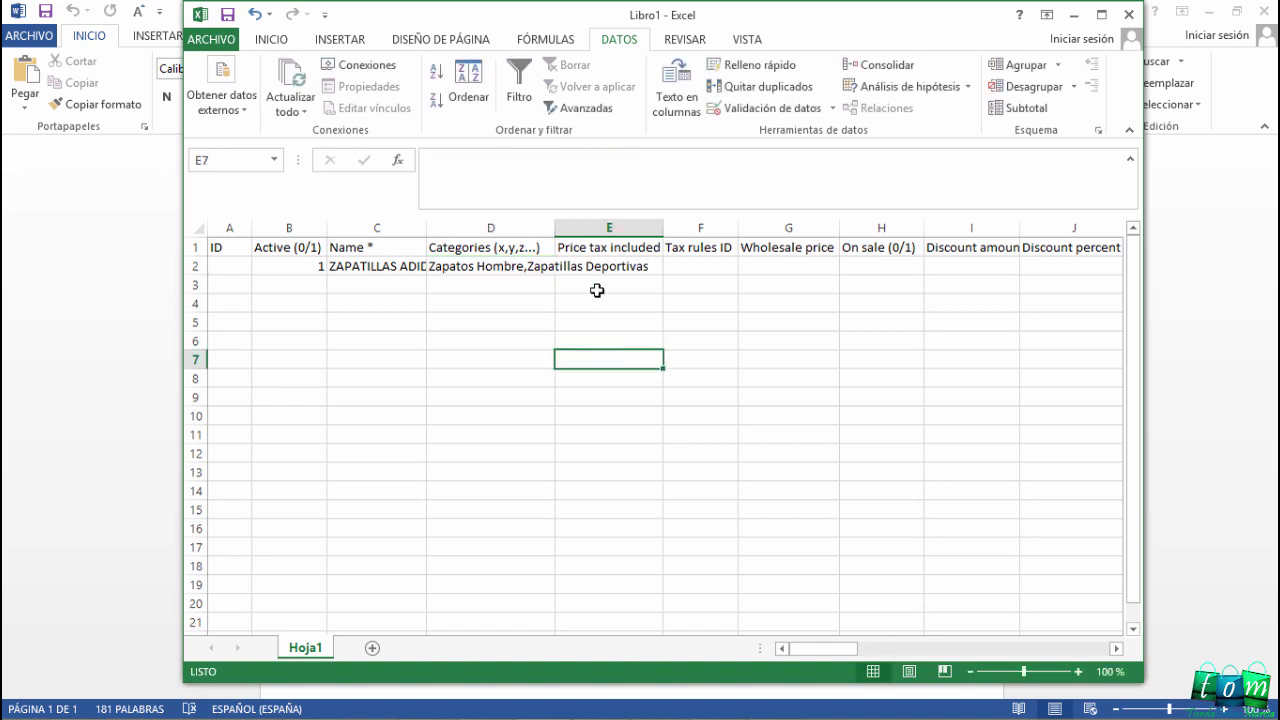
Select Price tax included cell E2 and check the price in the Word document
{"action": "left_click", "coordinate": [598, 268]}
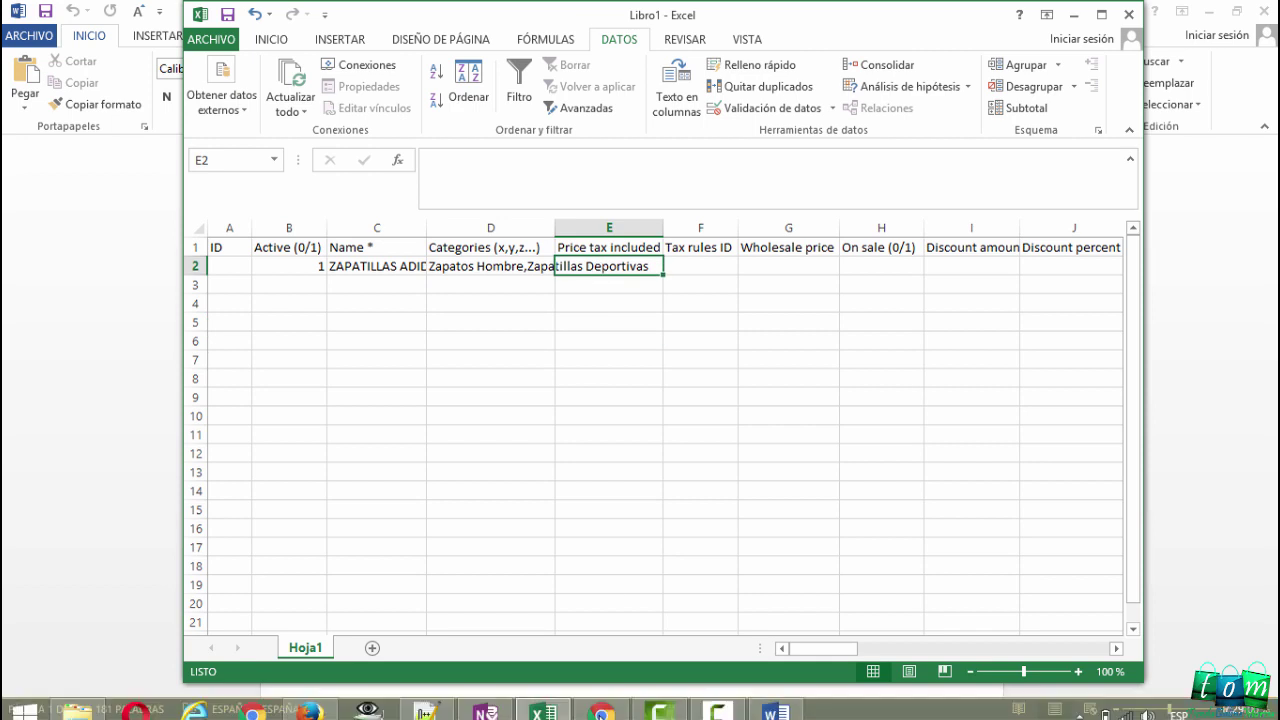
{"action": "left_click", "coordinate": [1129, 701]}
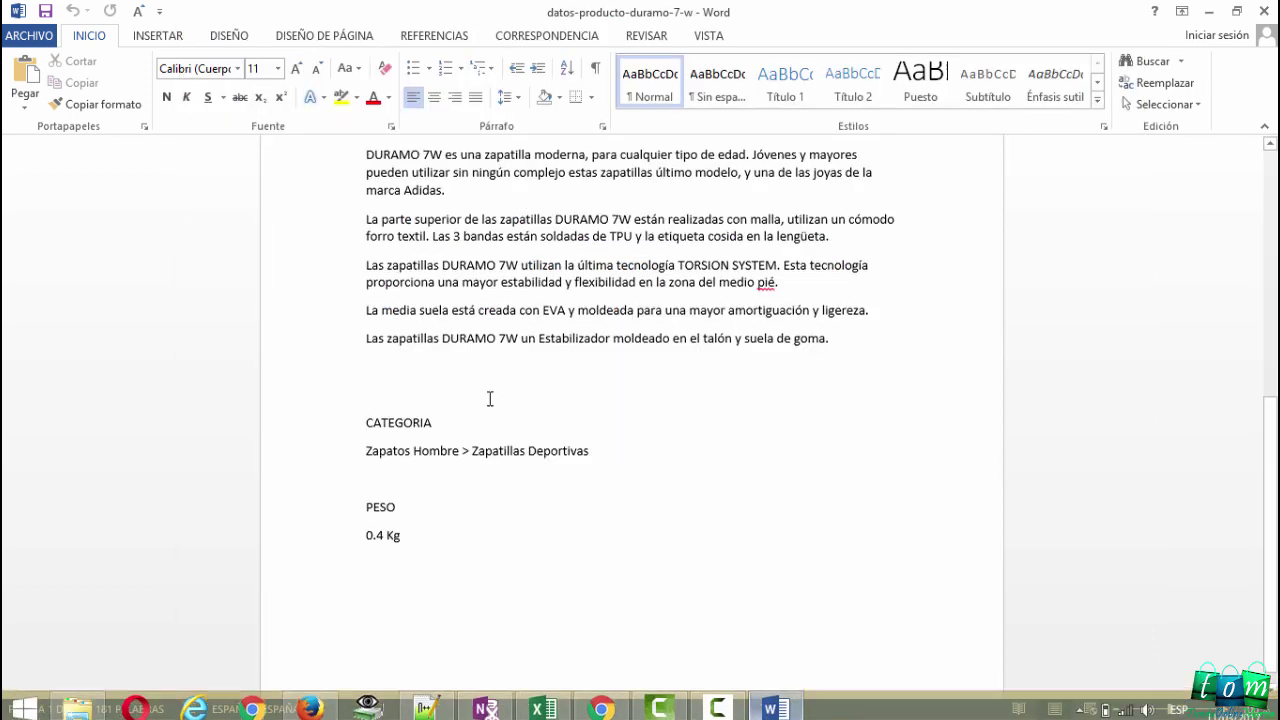
{"action": "scroll", "coordinate": [489, 397], "scroll_direction": "up", "scroll_amount": 3}
{"action": "scroll", "coordinate": [437, 436], "scroll_direction": "up", "scroll_amount": 3}
{"action": "scroll", "coordinate": [413, 424], "scroll_direction": "up", "scroll_amount": 3}
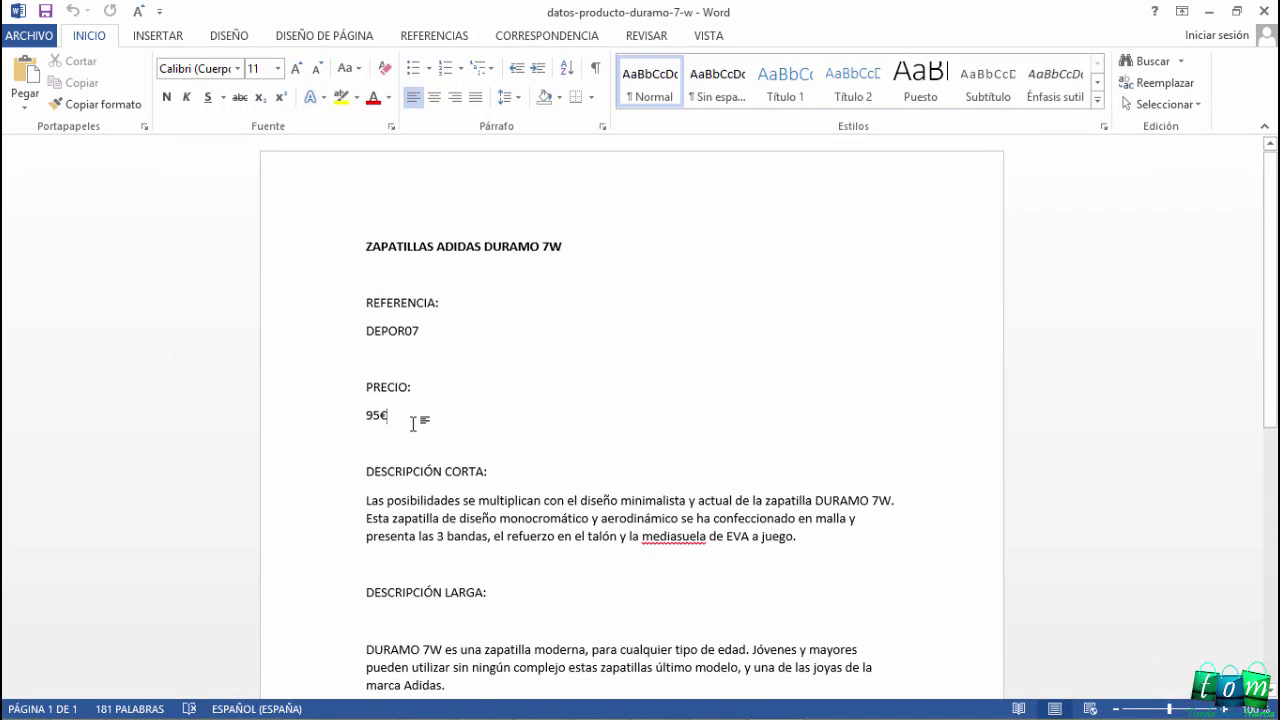
{"action": "left_click", "coordinate": [1209, 12]}
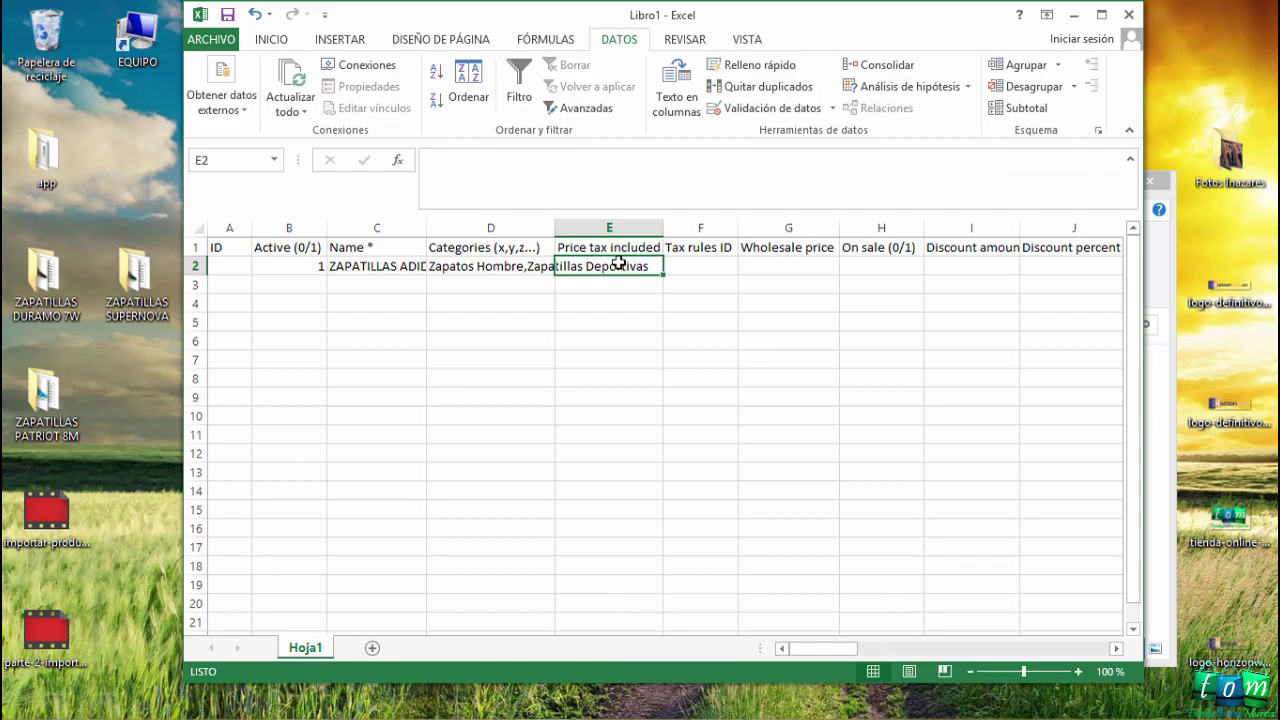
Enter Price tax included 95 in E2 and Tax rules ID 1 in F2
{"action": "type", "text": "95"}
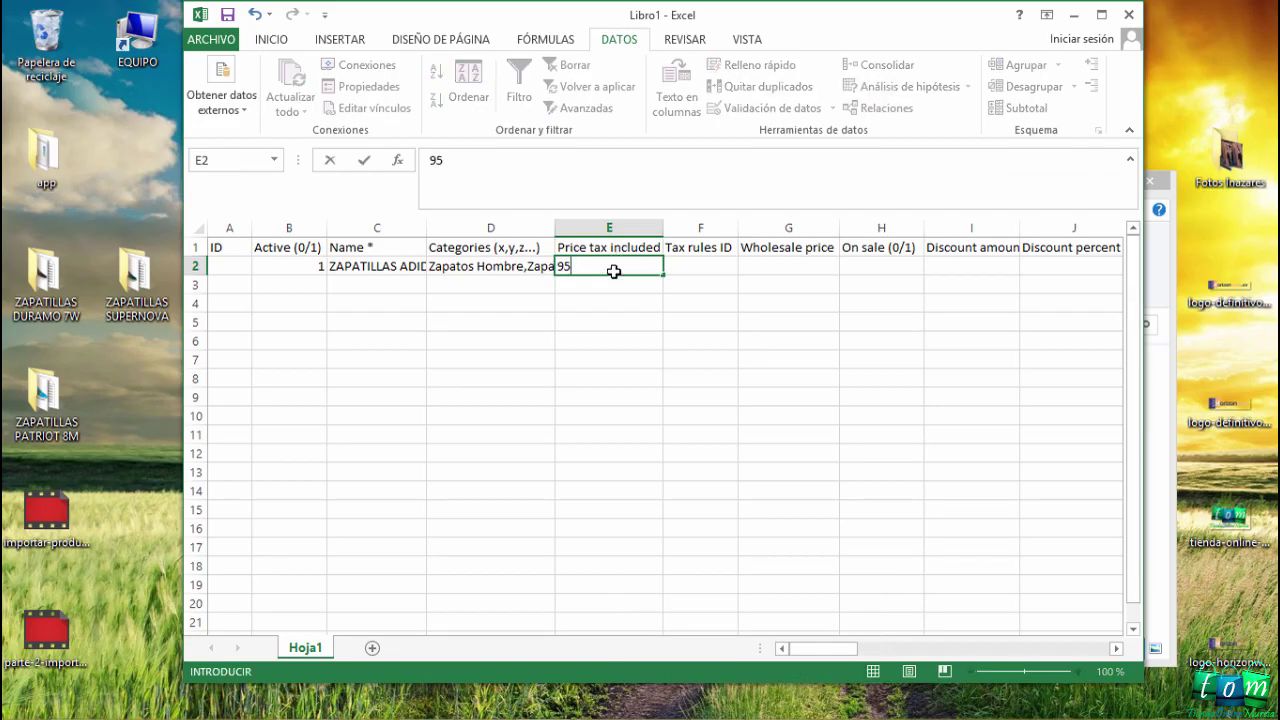
{"action": "key", "text": "Return"}
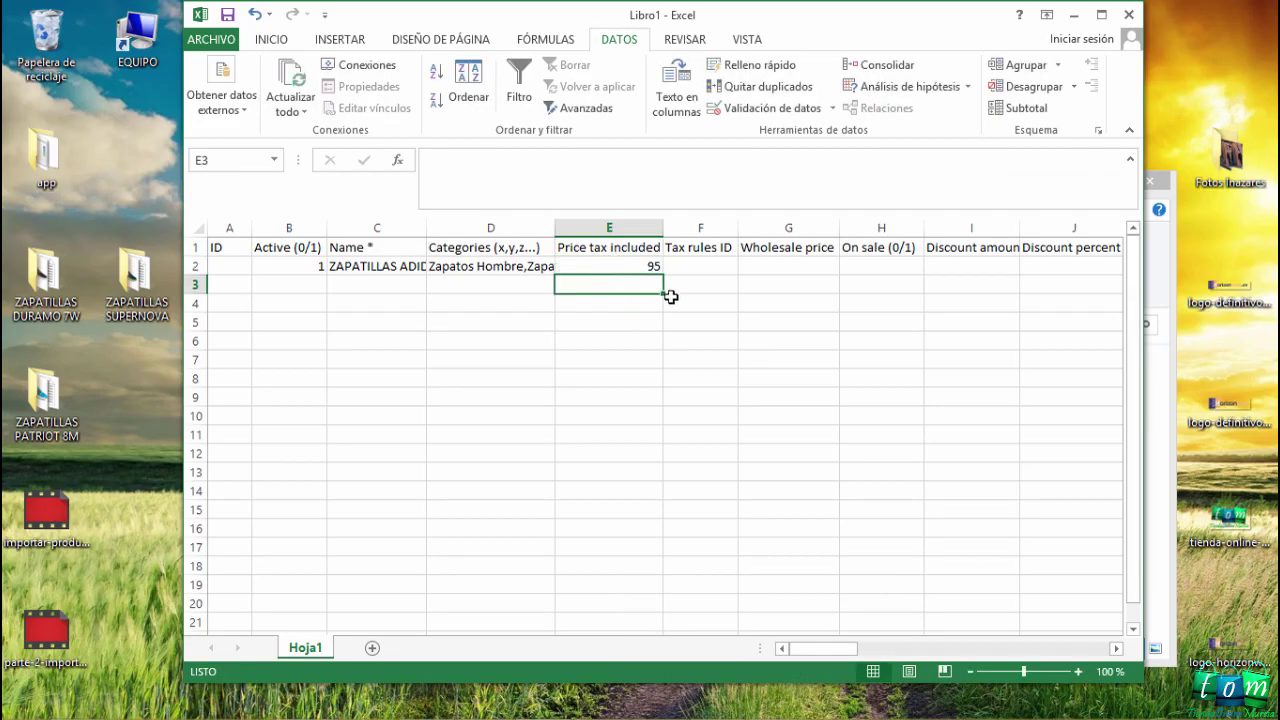
{"action": "left_click", "coordinate": [696, 268]}
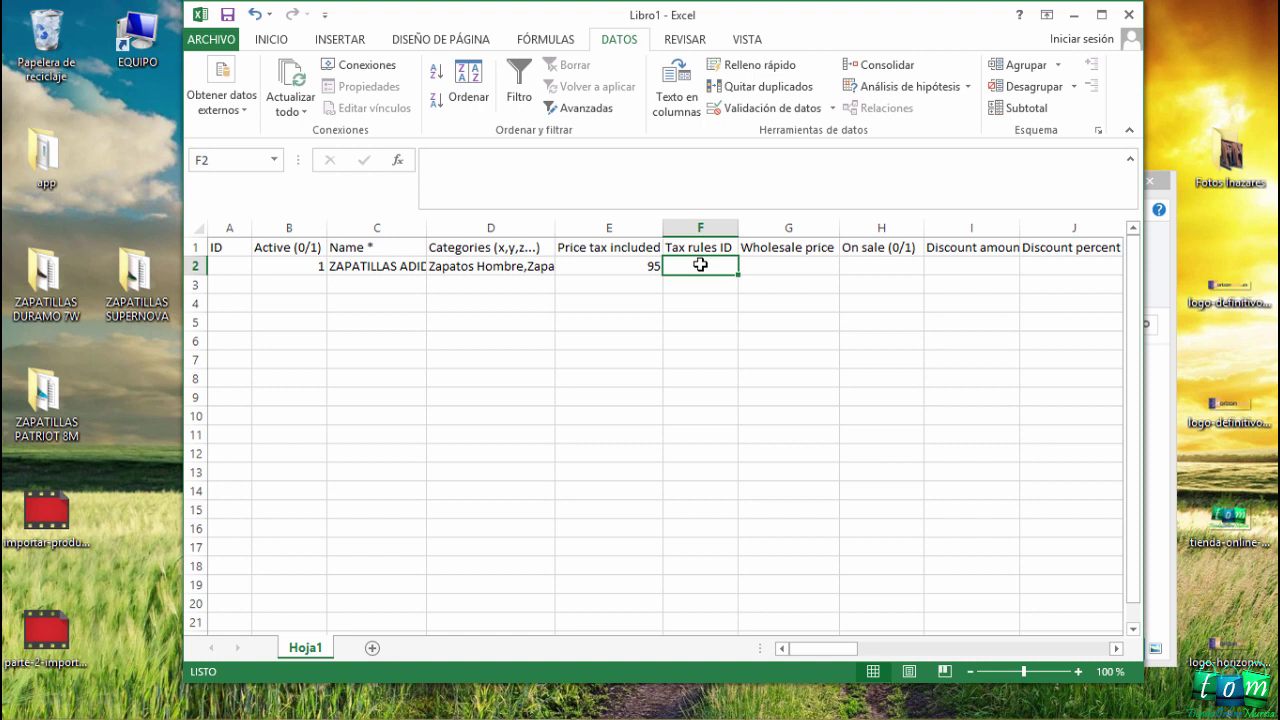
{"action": "type", "text": "1"}
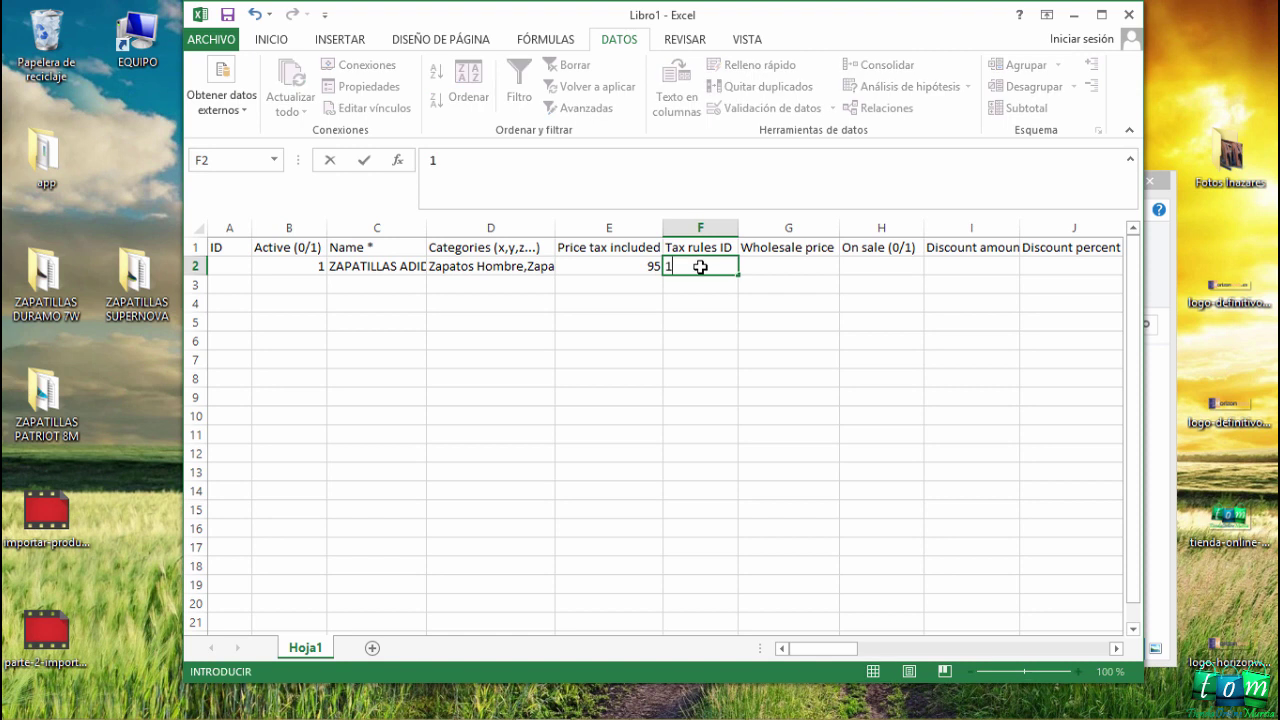
{"action": "key", "text": "Return"}
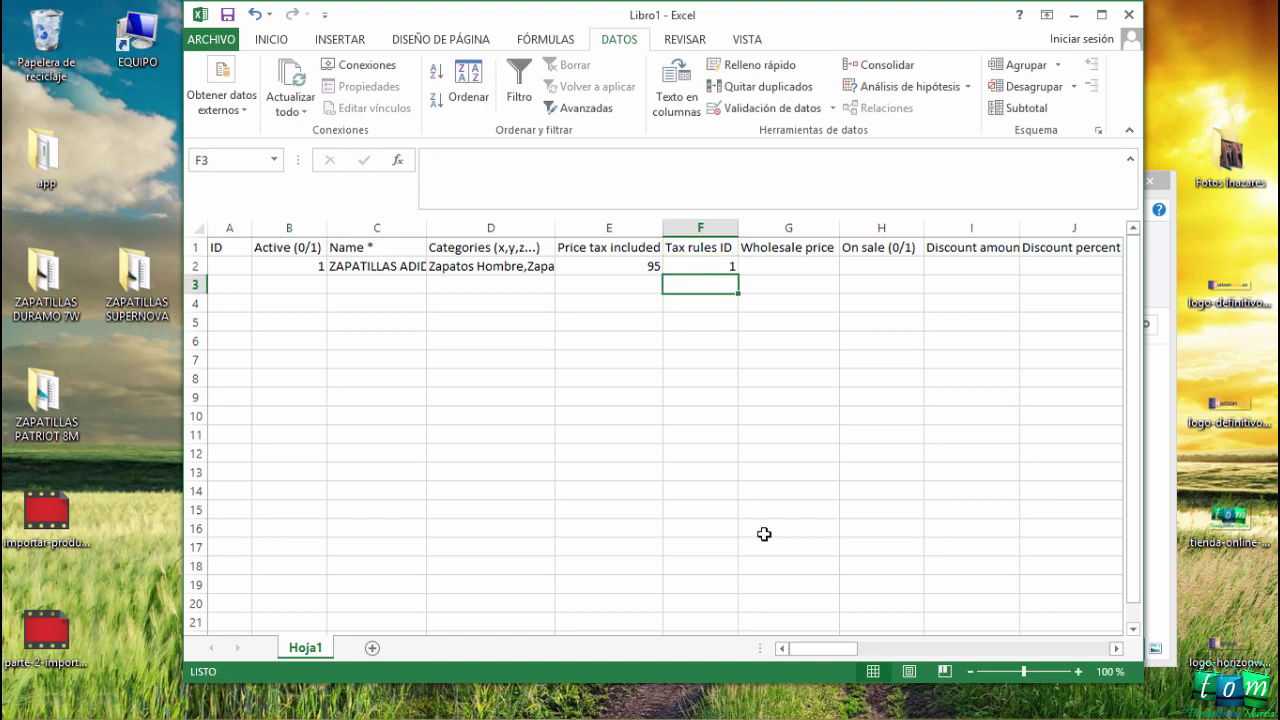
Maximize Excel, select Reference # cell M2, and bring the Word product document forward
{"action": "left_click", "coordinate": [1100, 17]}
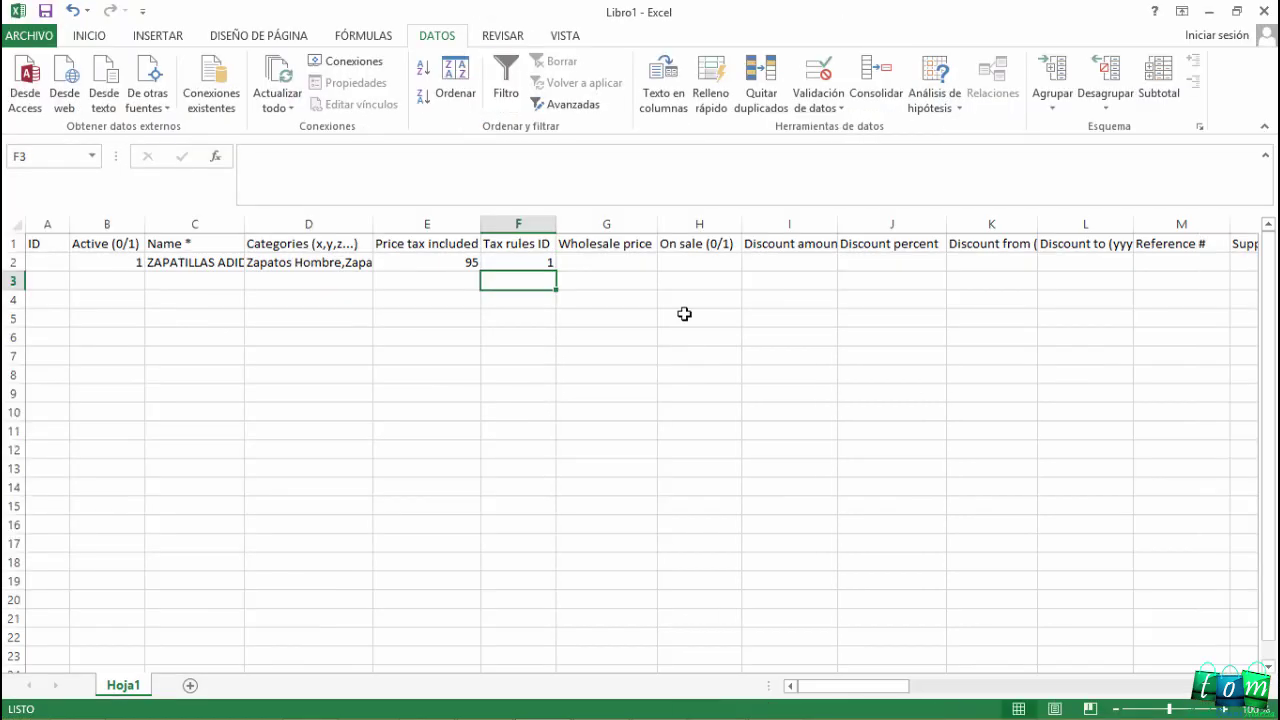
{"action": "left_click", "coordinate": [612, 222]}
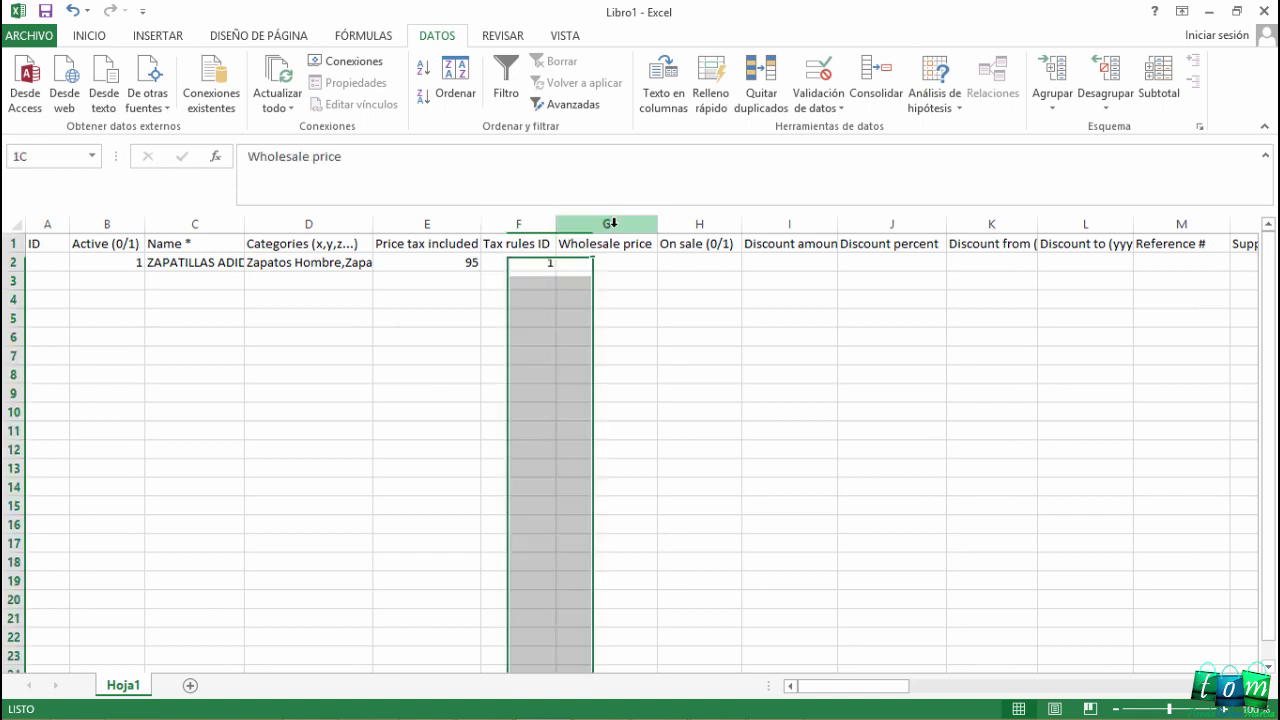
{"action": "left_click", "coordinate": [695, 222]}
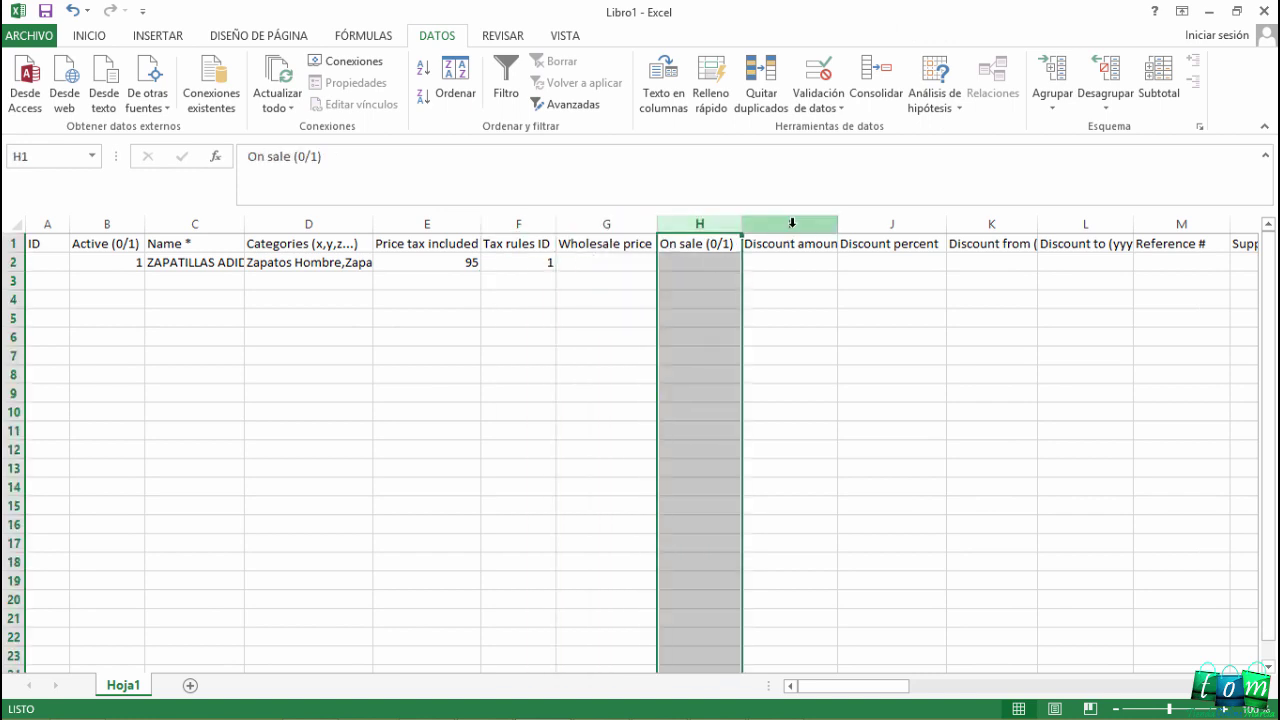
{"action": "left_click", "coordinate": [789, 222]}
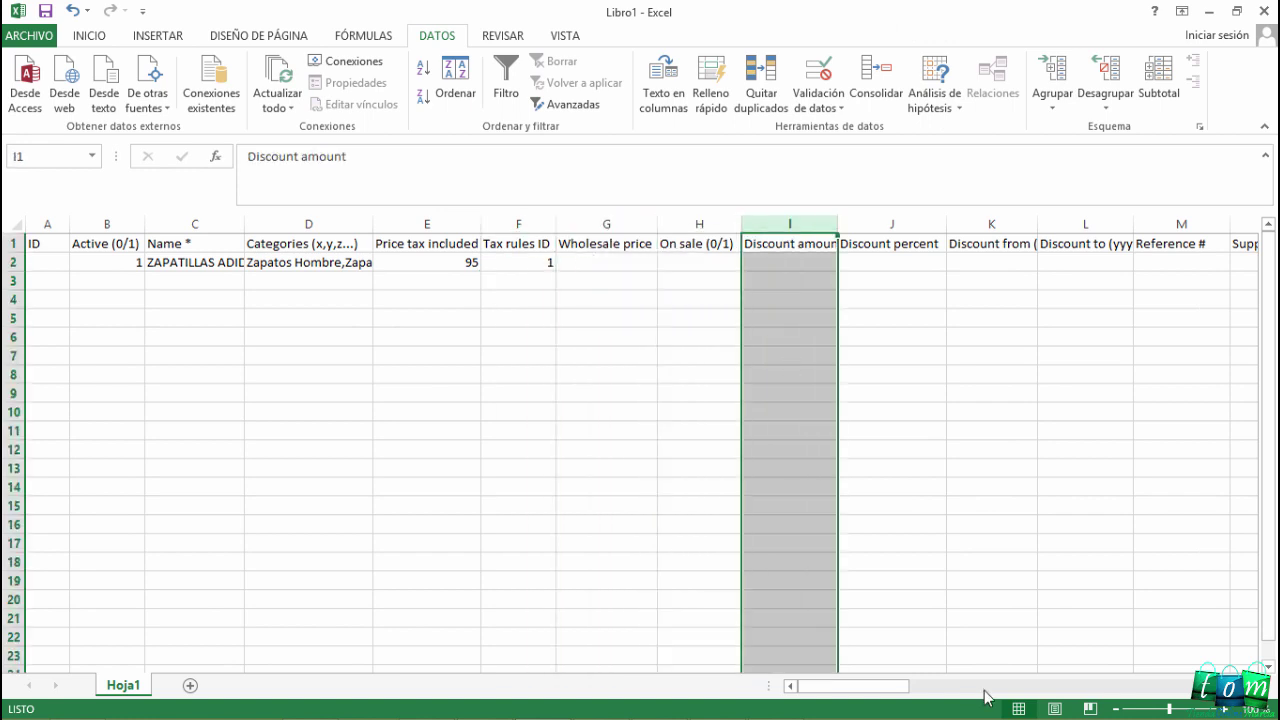
{"action": "left_click_drag", "start_coordinate": [892, 690], "coordinate": [935, 688]}
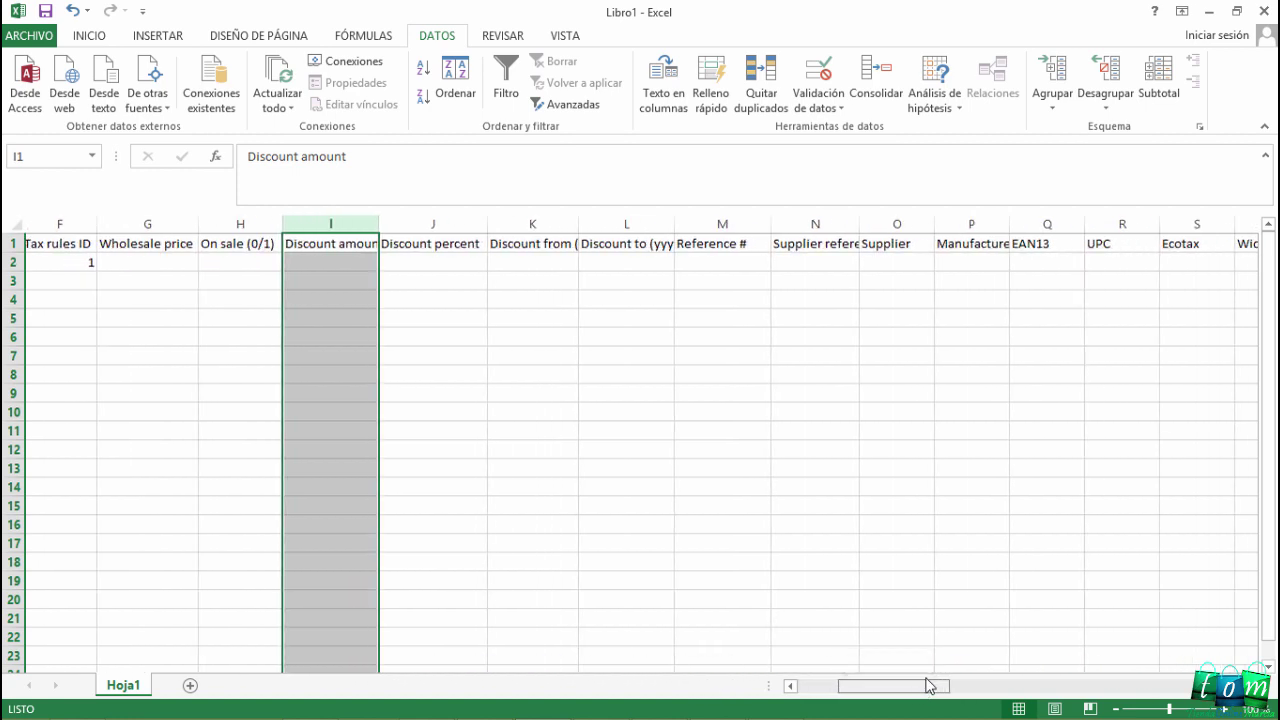
{"action": "left_click", "coordinate": [732, 270]}
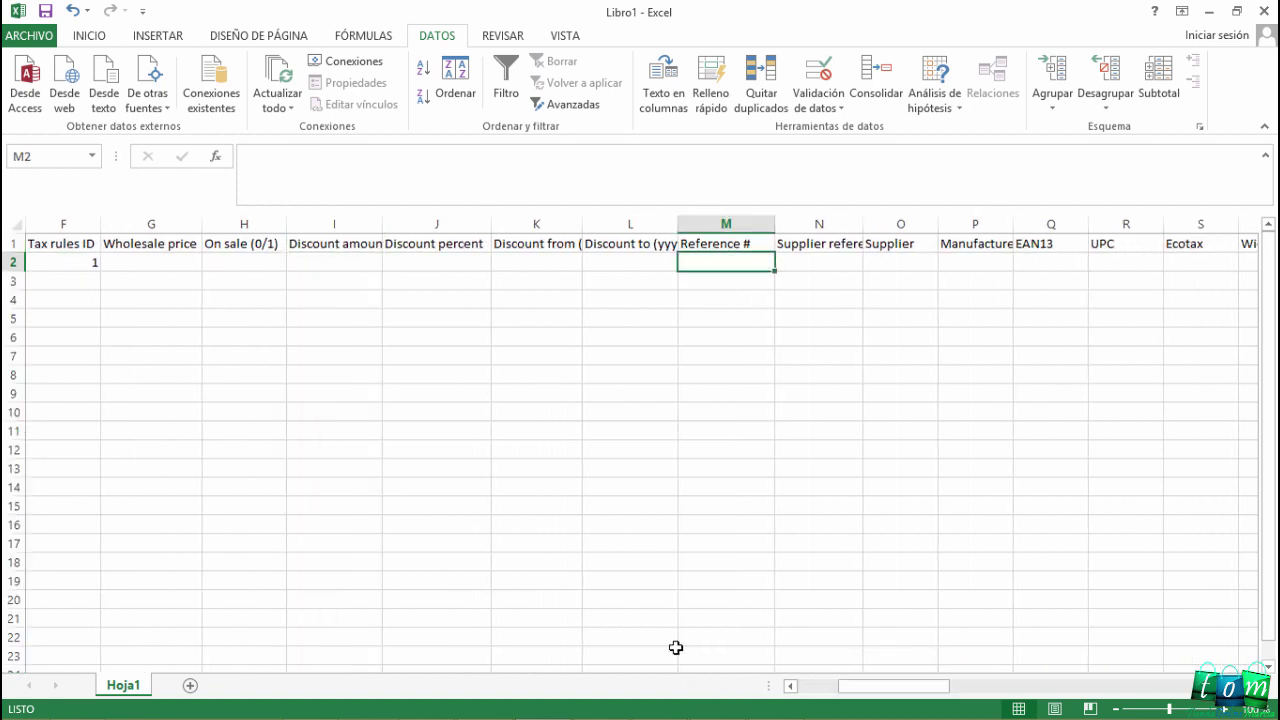
{"action": "mouse_move", "coordinate": [690, 714]}
{"action": "left_click", "coordinate": [771, 703]}
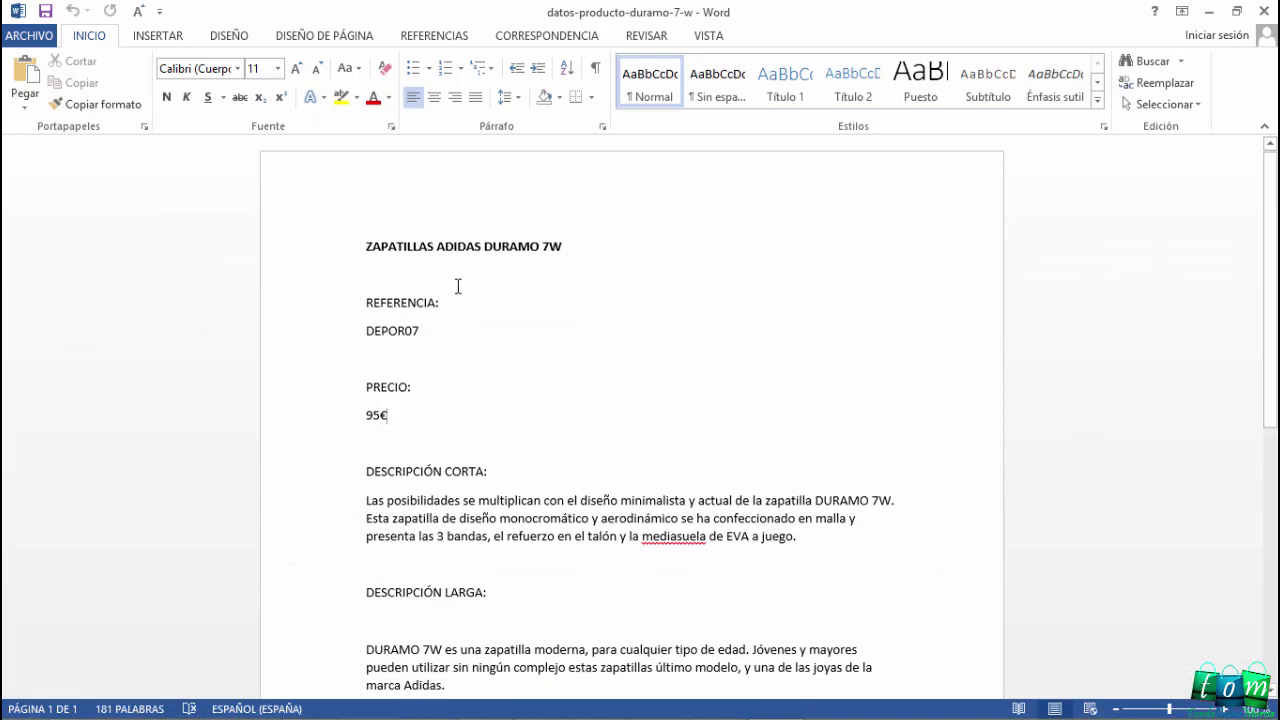
Copy the reference DEPOR07 from Word and enter it in Reference # cell M2
{"action": "double_click", "coordinate": [395, 330]}
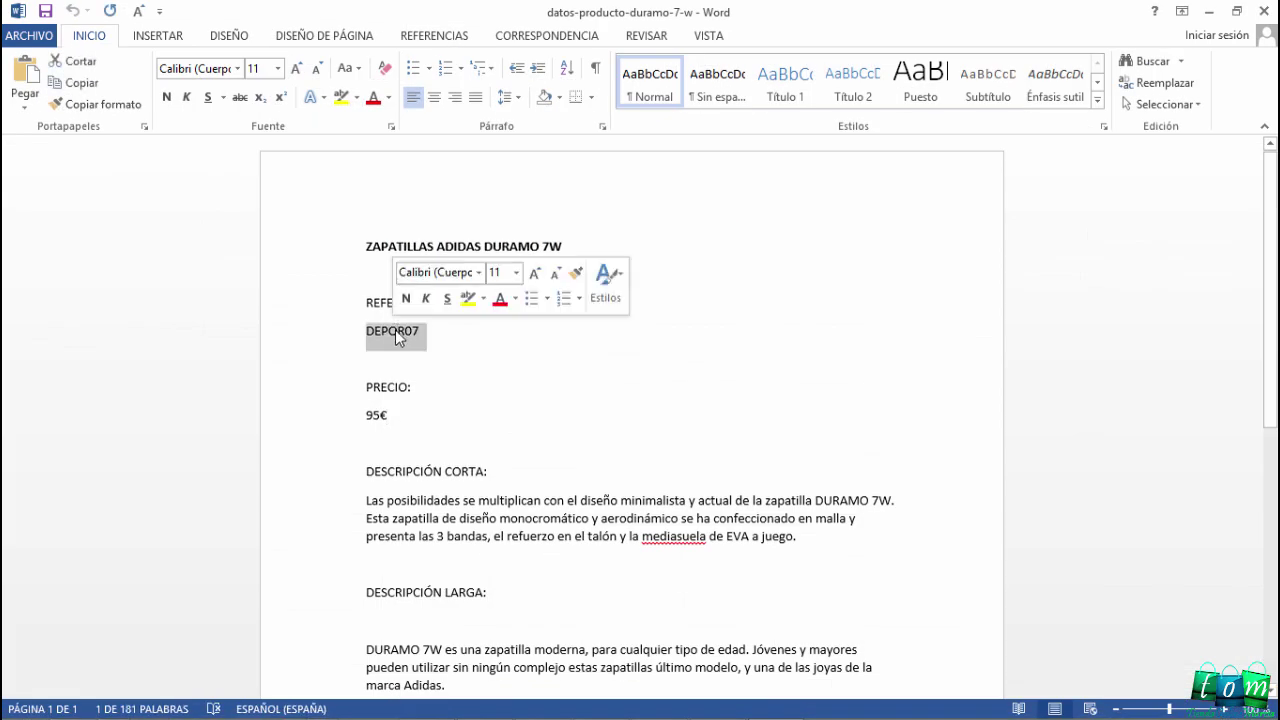
{"action": "left_click", "coordinate": [404, 331]}
{"action": "left_click_drag", "start_coordinate": [421, 330], "coordinate": [370, 330]}
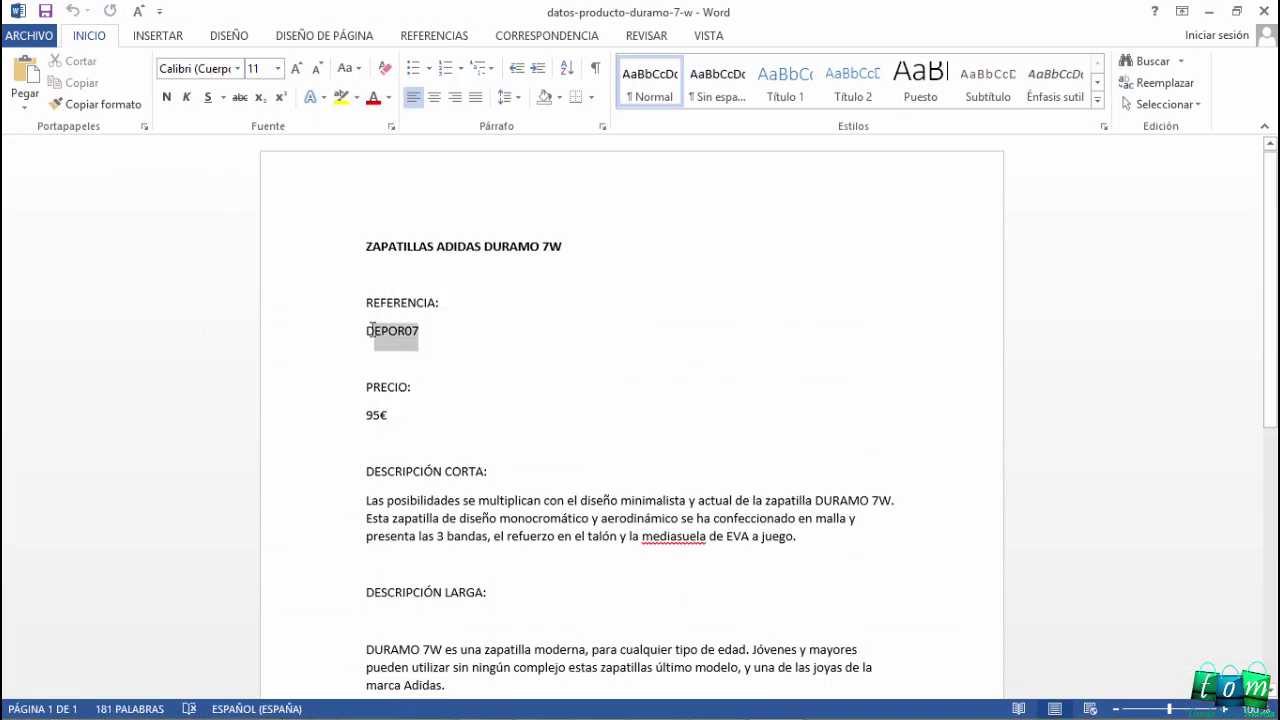
{"action": "mouse_move", "coordinate": [615, 712]}
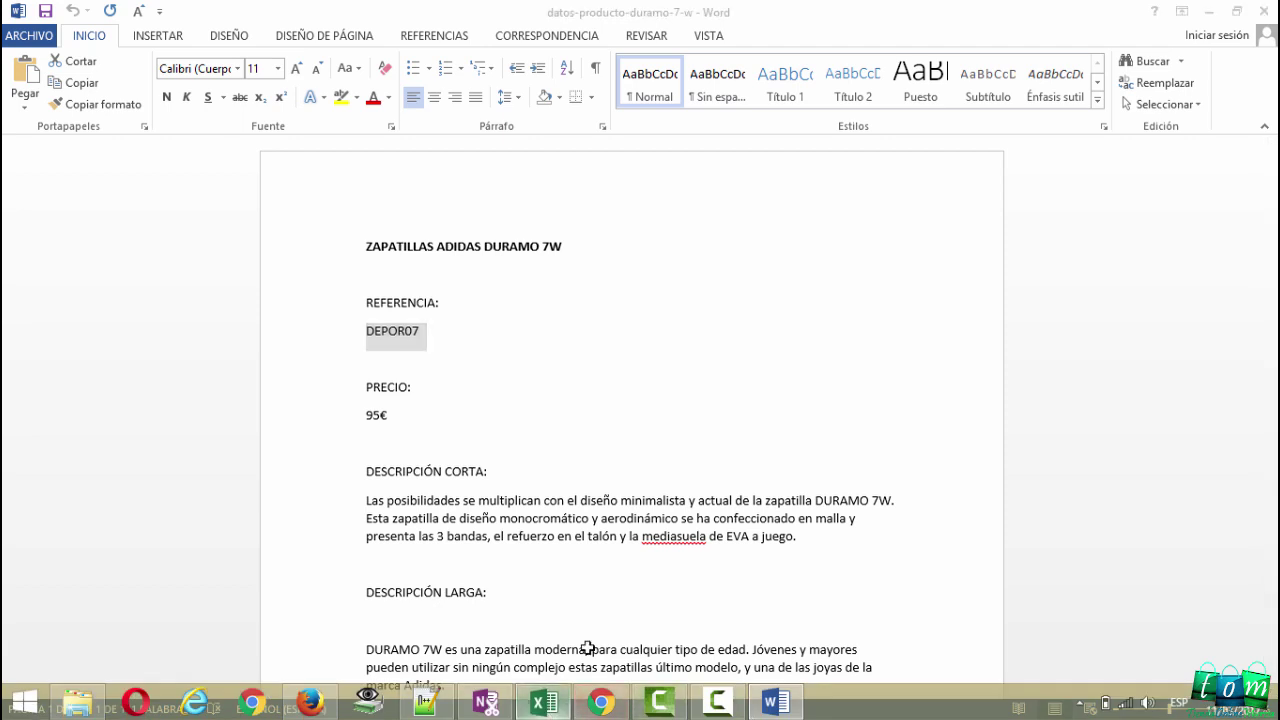
{"action": "left_click", "coordinate": [543, 703]}
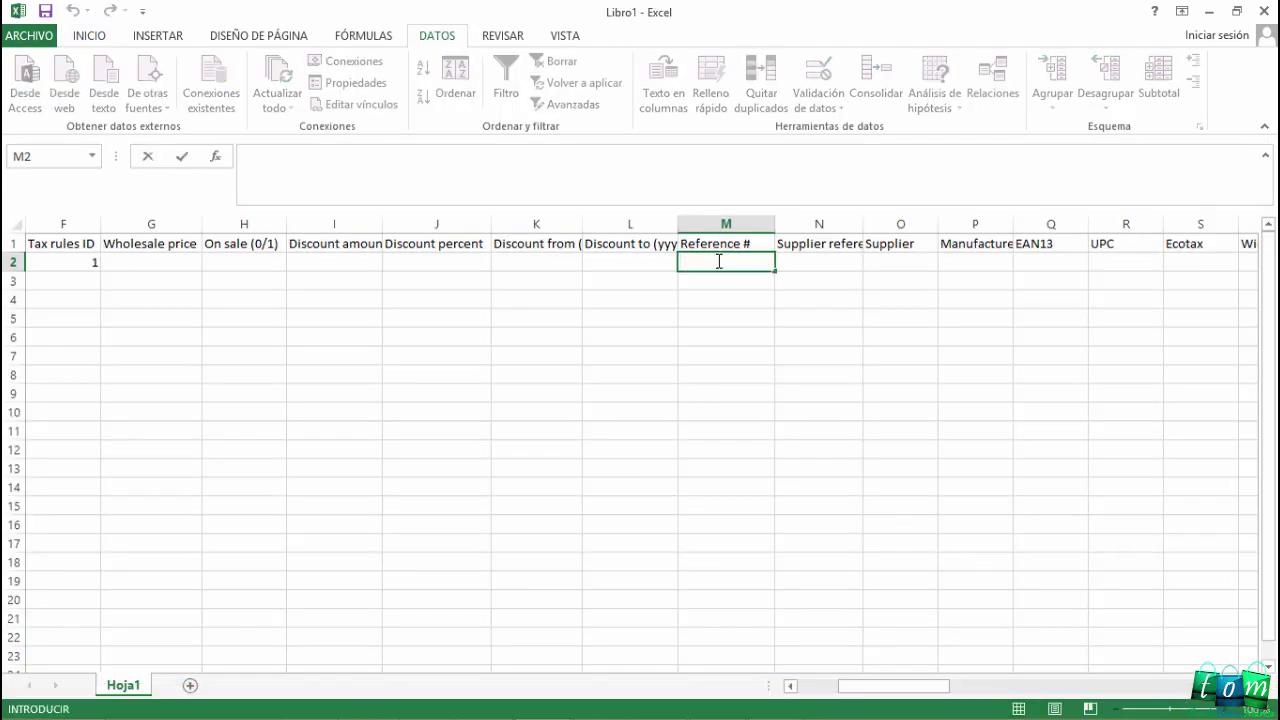
{"action": "type", "text": "DEPOR07"}
{"action": "left_click", "coordinate": [766, 390]}
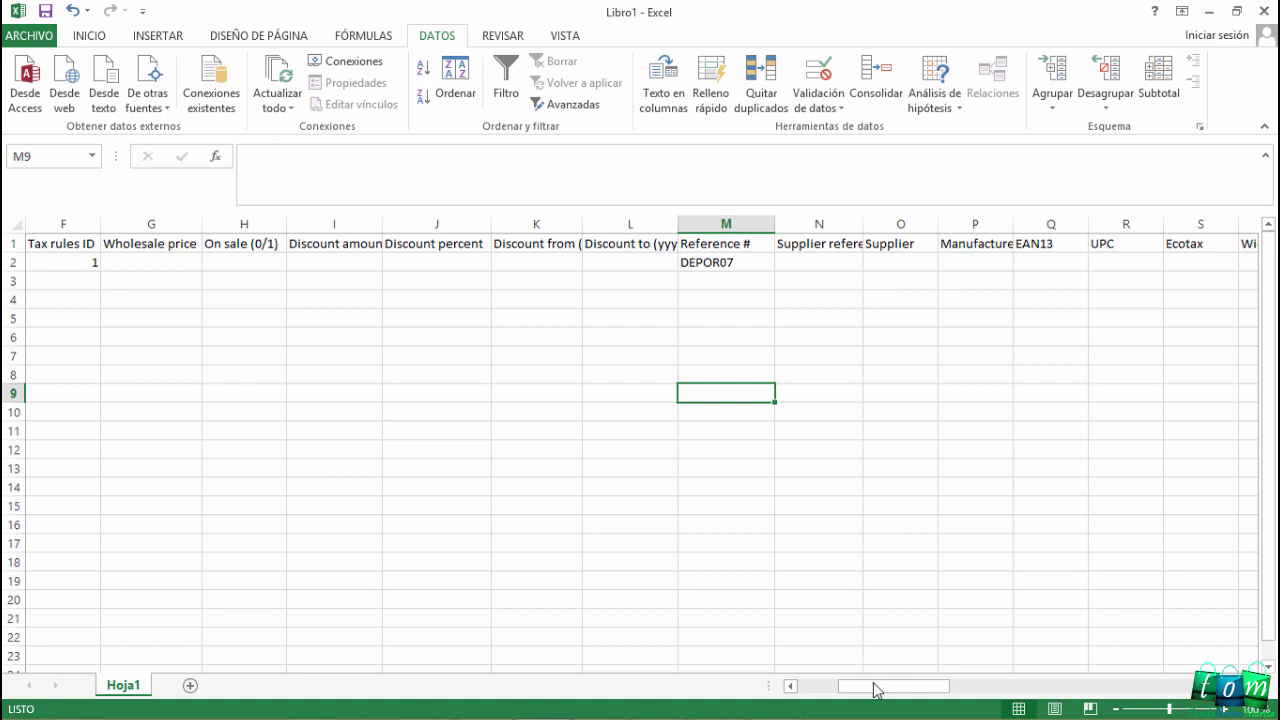
Enter weight 0.4 in cell W2 and quantity 15 in cell X2
{"action": "left_click_drag", "start_coordinate": [876, 689], "coordinate": [931, 686]}
{"action": "left_click", "coordinate": [850, 262]}
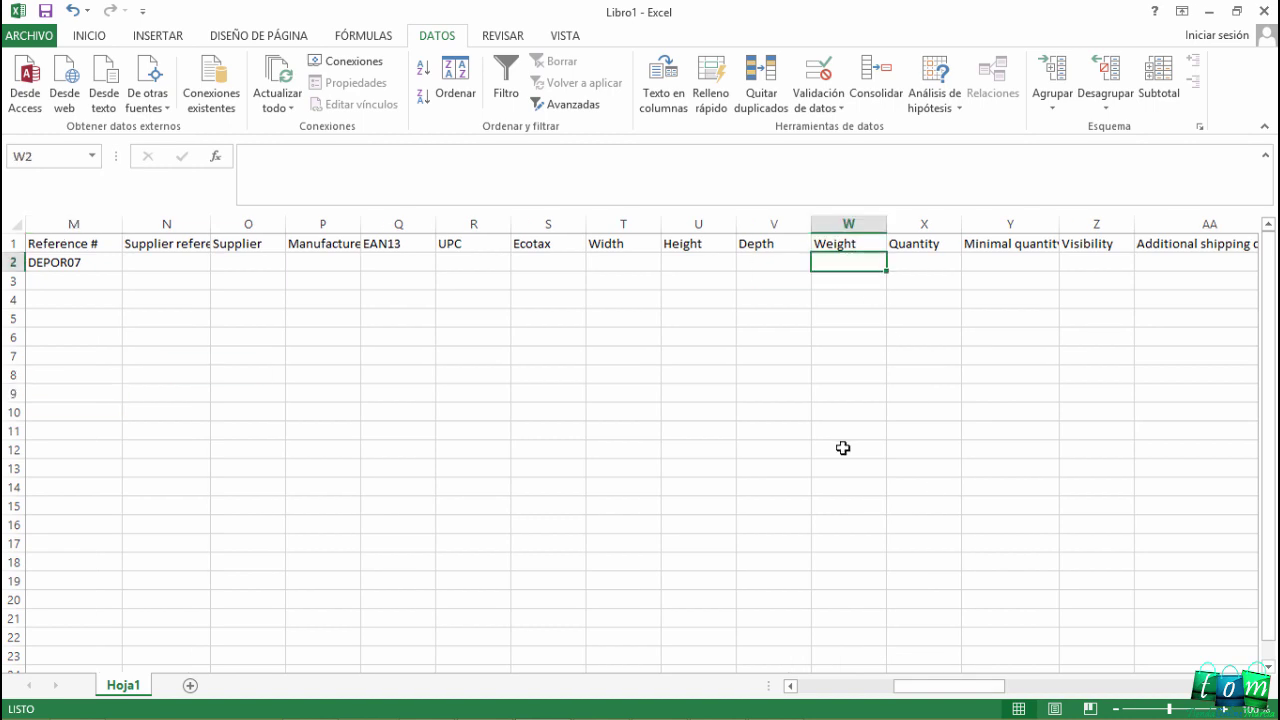
{"action": "left_click", "coordinate": [776, 703]}
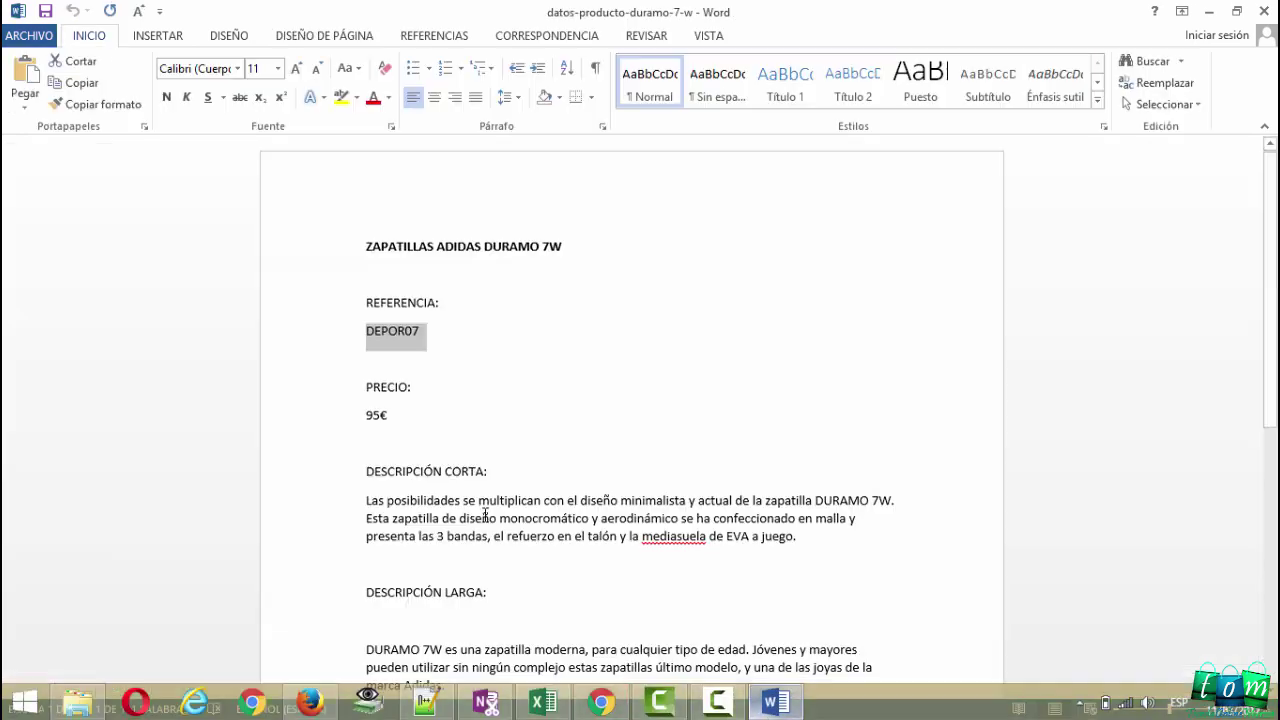
{"action": "scroll", "coordinate": [379, 467], "scroll_direction": "down", "scroll_amount": 7}
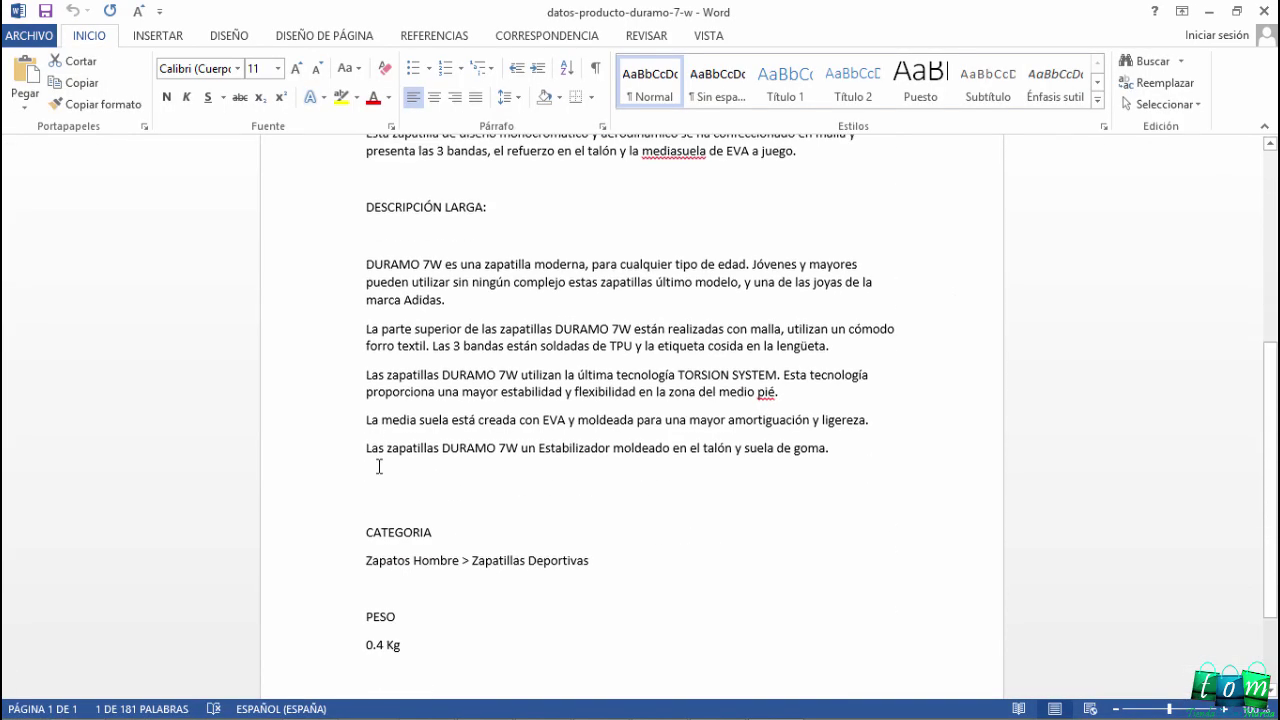
{"action": "scroll", "coordinate": [377, 553], "scroll_direction": "down", "scroll_amount": 2}
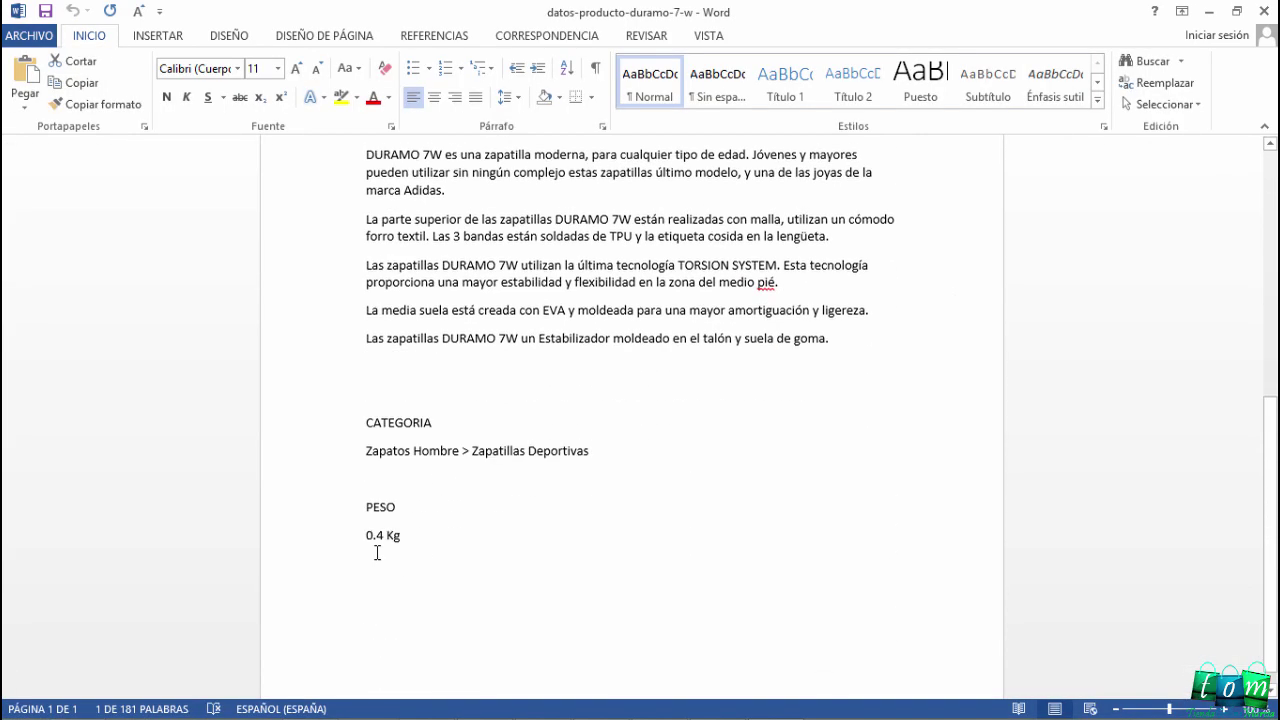
{"action": "left_click", "coordinate": [1208, 12]}
{"action": "type", "text": "0.4"}
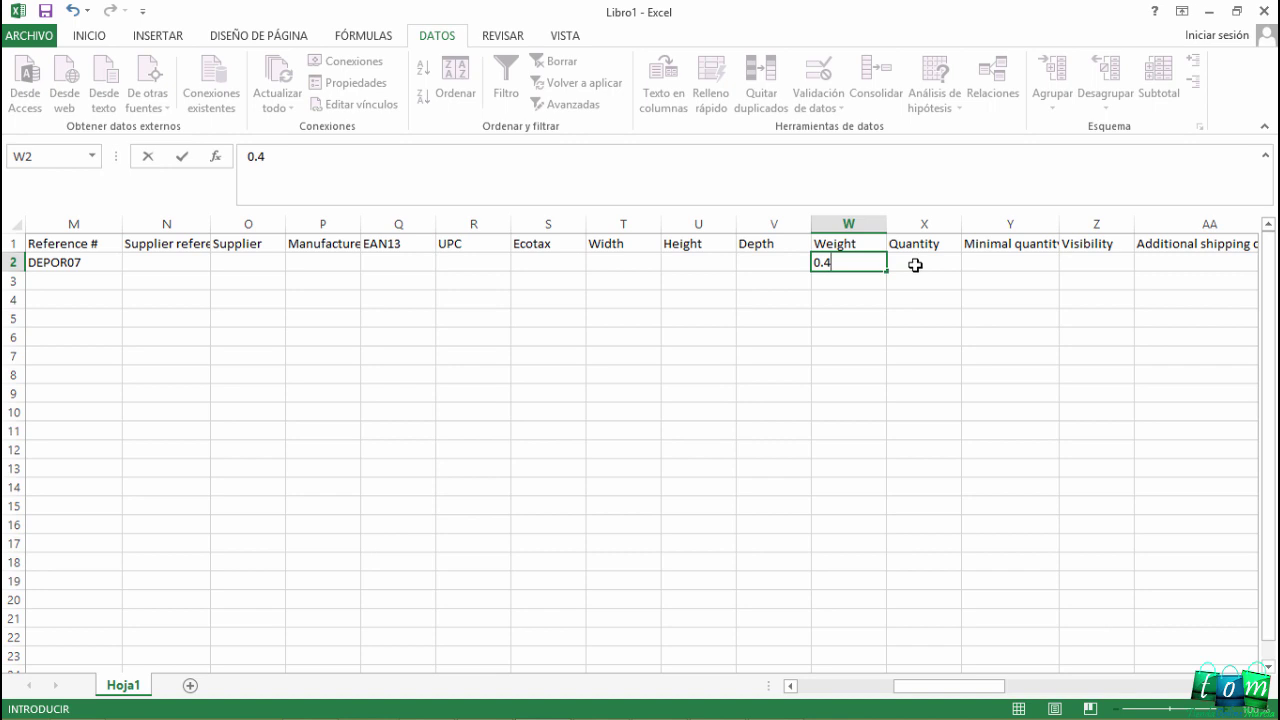
{"action": "key", "text": "Return"}
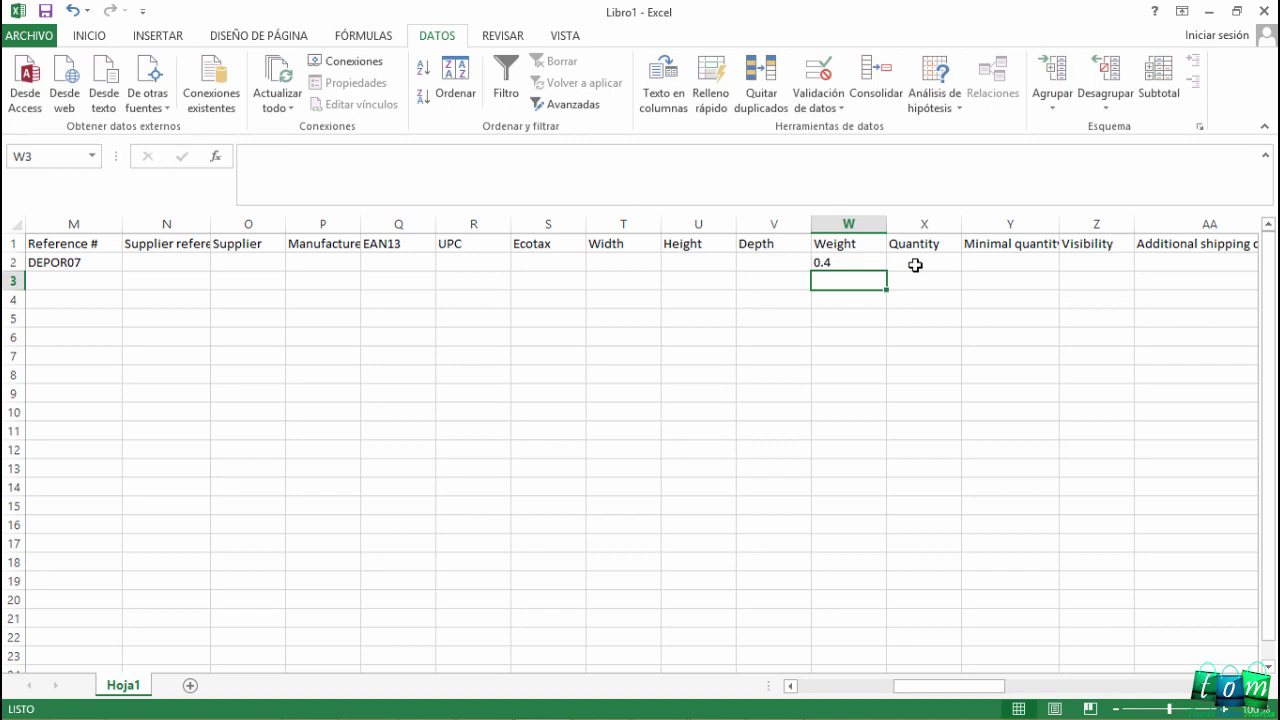
{"action": "left_click", "coordinate": [915, 265]}
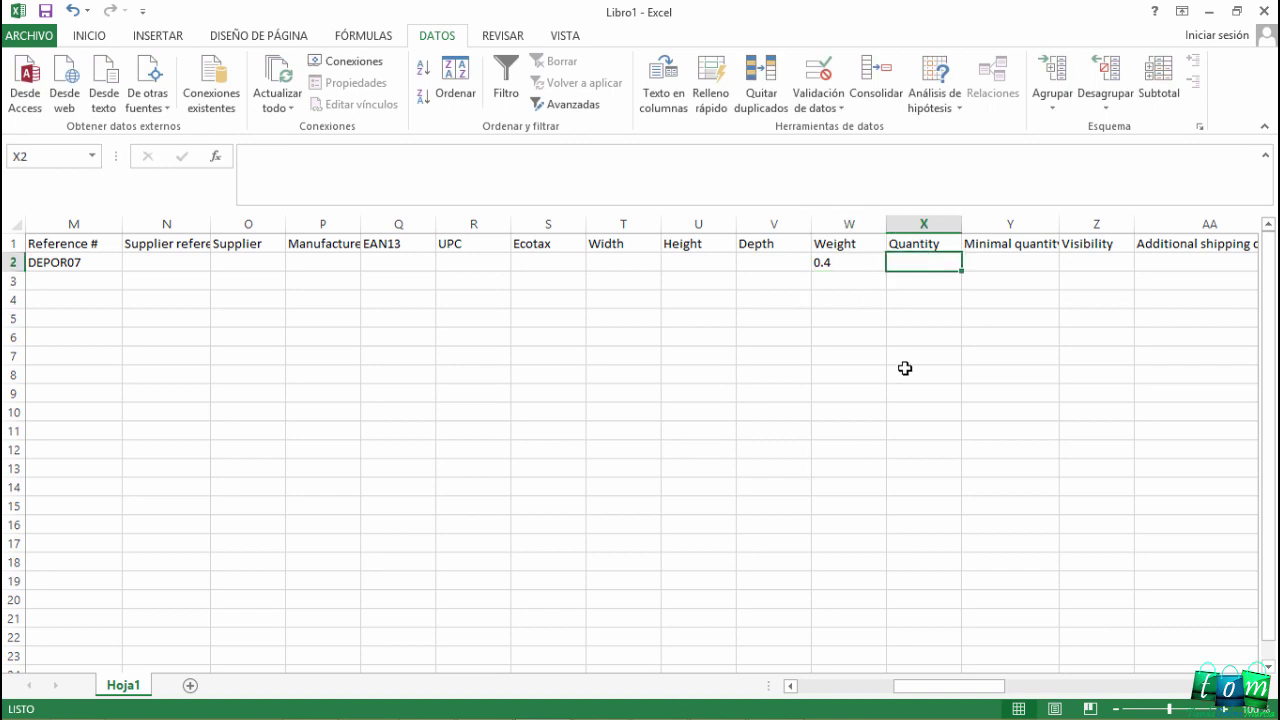
{"action": "type", "text": "15"}
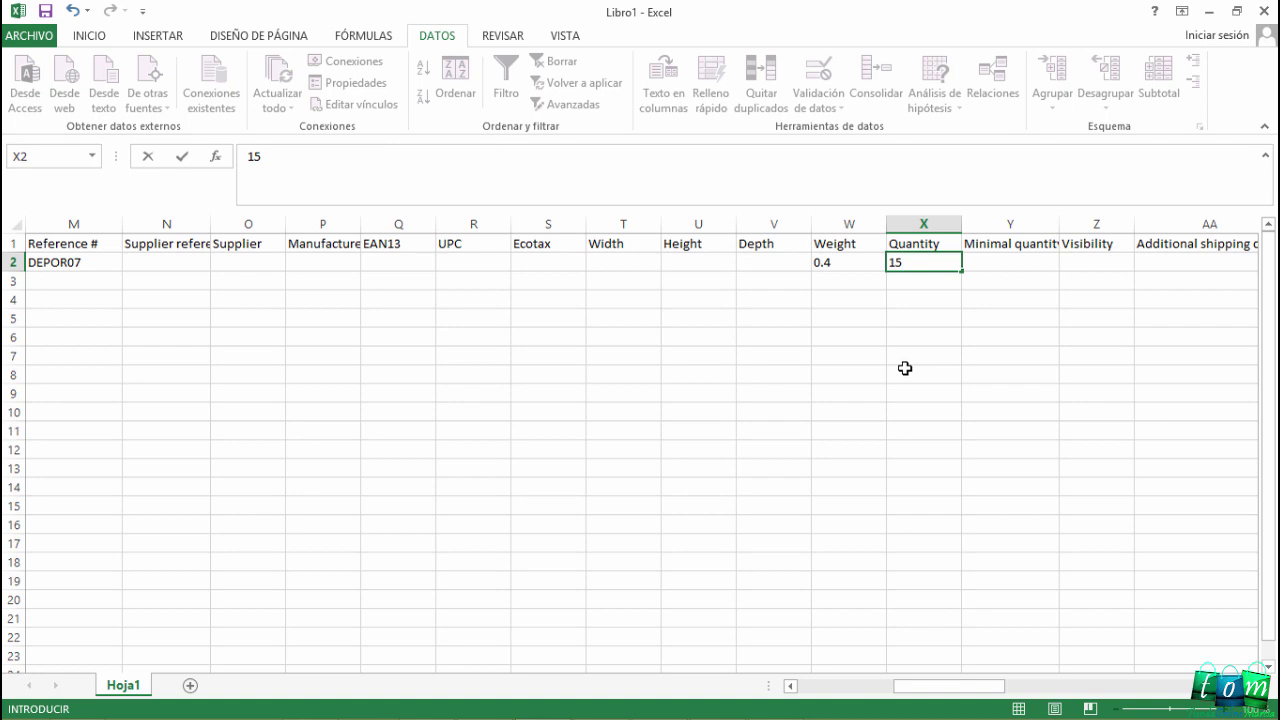
{"action": "key", "text": "Return"}
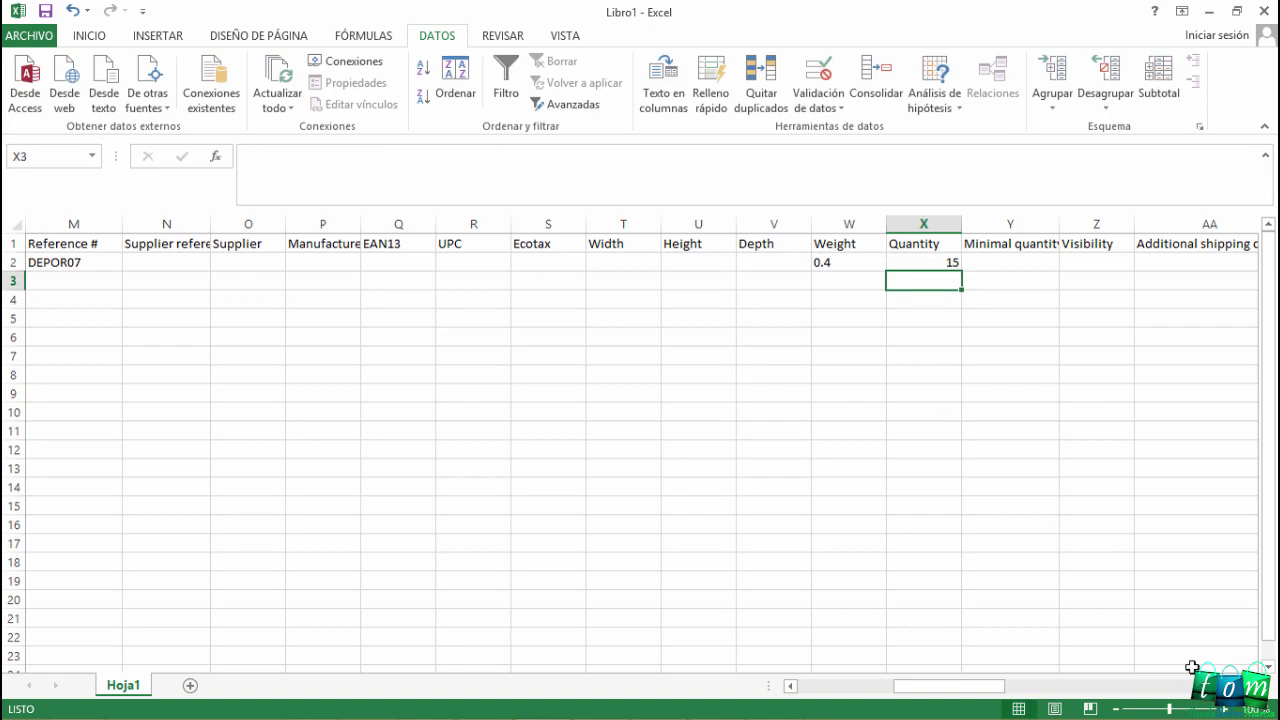
Scroll right and select the Short description cell AD2
{"action": "scroll", "coordinate": [640, 450], "scroll_direction": "right", "scroll_amount": 1}
{"action": "scroll", "coordinate": [640, 450], "scroll_direction": "right", "scroll_amount": 2}
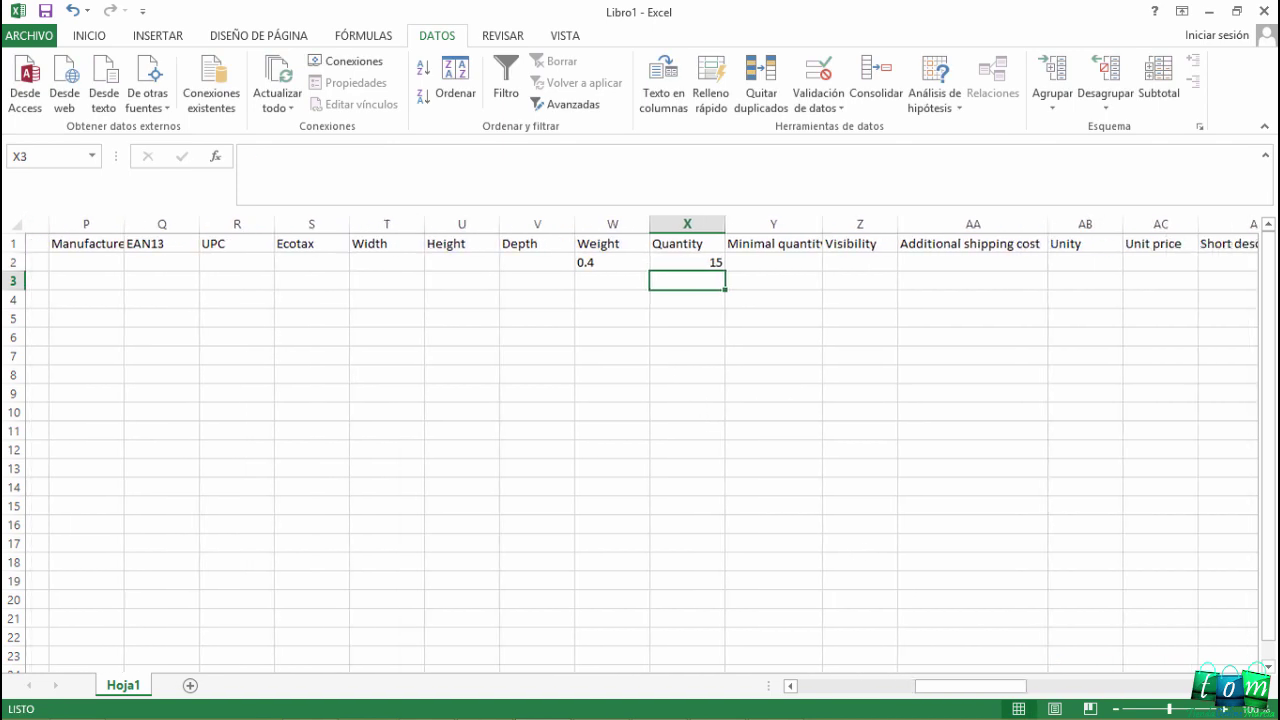
{"action": "scroll", "coordinate": [640, 450], "scroll_direction": "right", "scroll_amount": 1}
{"action": "scroll", "coordinate": [640, 450], "scroll_direction": "right", "scroll_amount": 1}
{"action": "scroll", "coordinate": [640, 450], "scroll_direction": "right", "scroll_amount": 1}
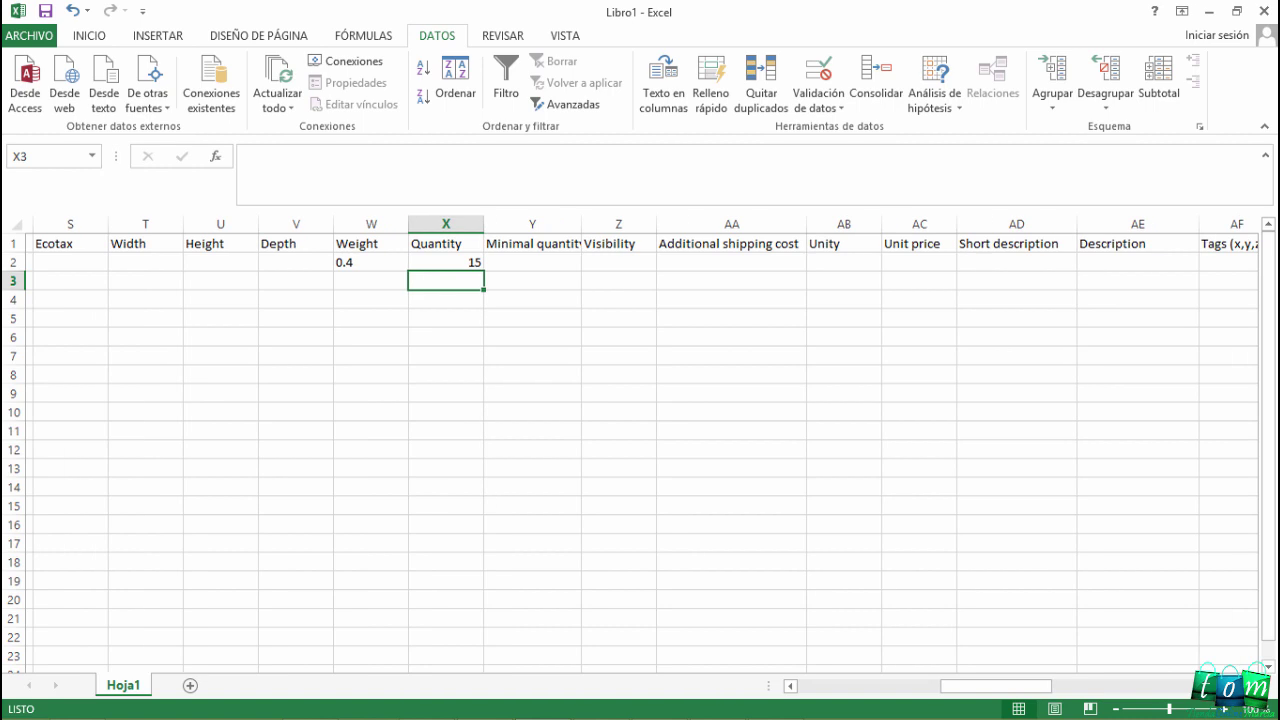
{"action": "scroll", "coordinate": [640, 450], "scroll_direction": "right", "scroll_amount": 1}
{"action": "scroll", "coordinate": [640, 450], "scroll_direction": "right", "scroll_amount": 2}
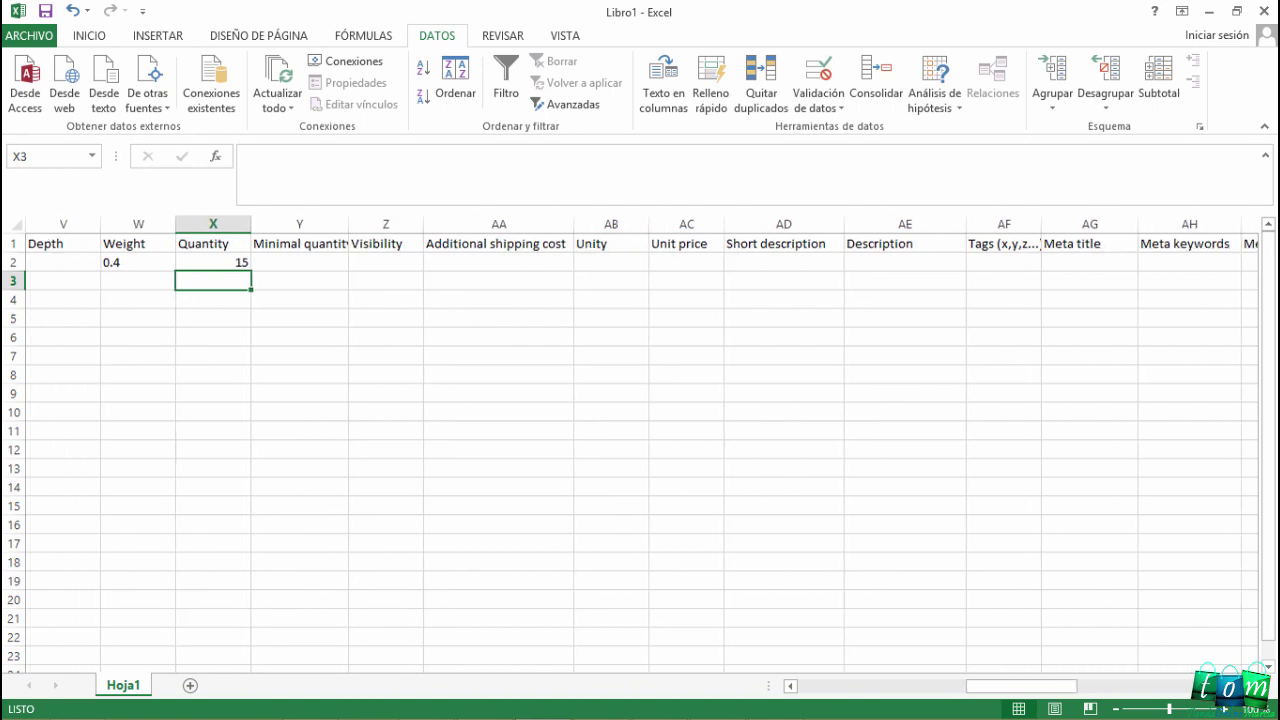
{"action": "scroll", "coordinate": [640, 450], "scroll_direction": "right", "scroll_amount": 1}
{"action": "scroll", "coordinate": [822, 456], "scroll_direction": "right", "scroll_amount": 1}
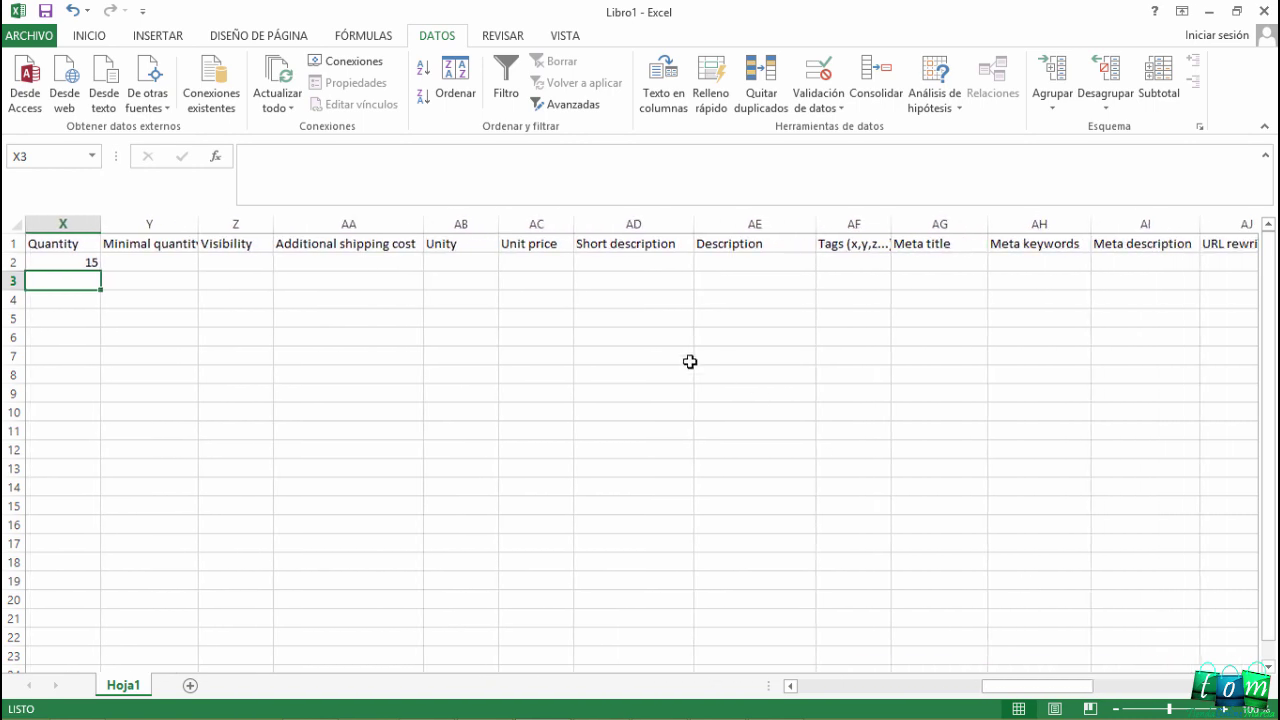
{"action": "left_click", "coordinate": [615, 263]}
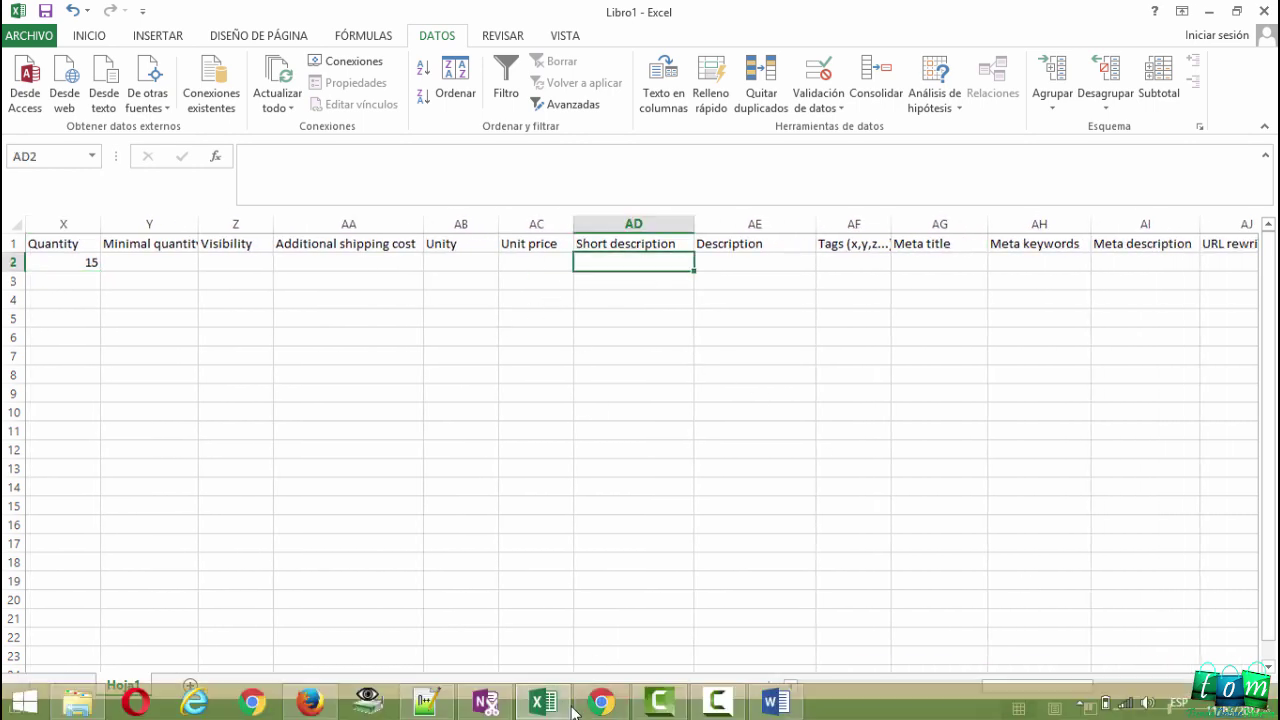
Paste Word's 'Las posibilidades se multiplican…' short description paragraph into cell AD2
{"action": "mouse_move", "coordinate": [578, 712]}
{"action": "left_click", "coordinate": [775, 702]}
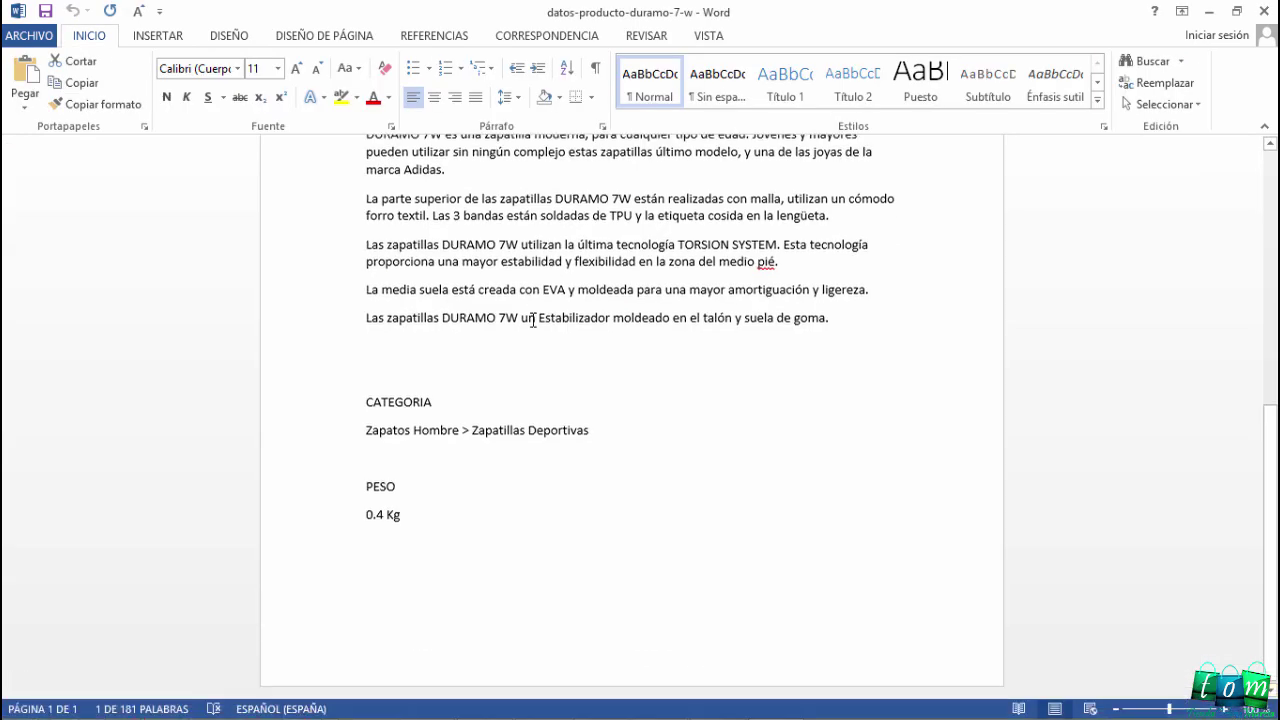
{"action": "scroll", "coordinate": [530, 320], "scroll_direction": "up", "scroll_amount": 8}
{"action": "left_click_drag", "start_coordinate": [819, 511], "coordinate": [367, 476]}
{"action": "key", "text": "ctrl+c"}
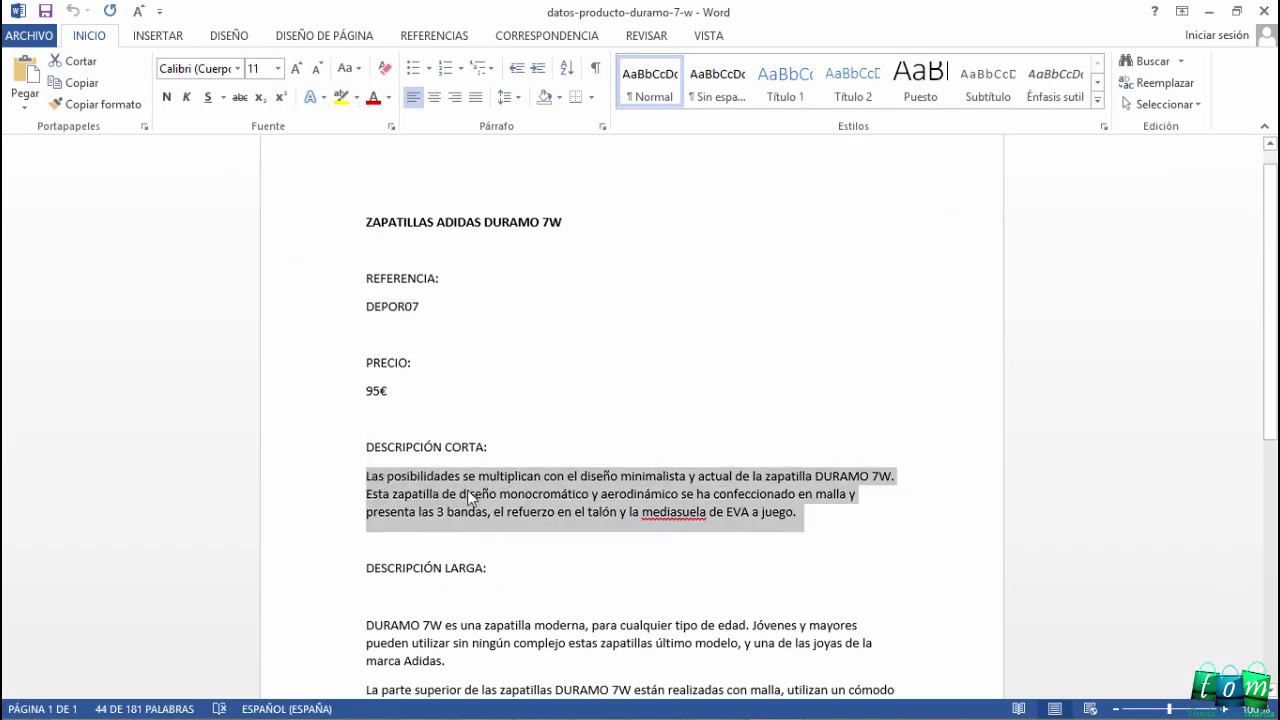
{"action": "mouse_move", "coordinate": [648, 712]}
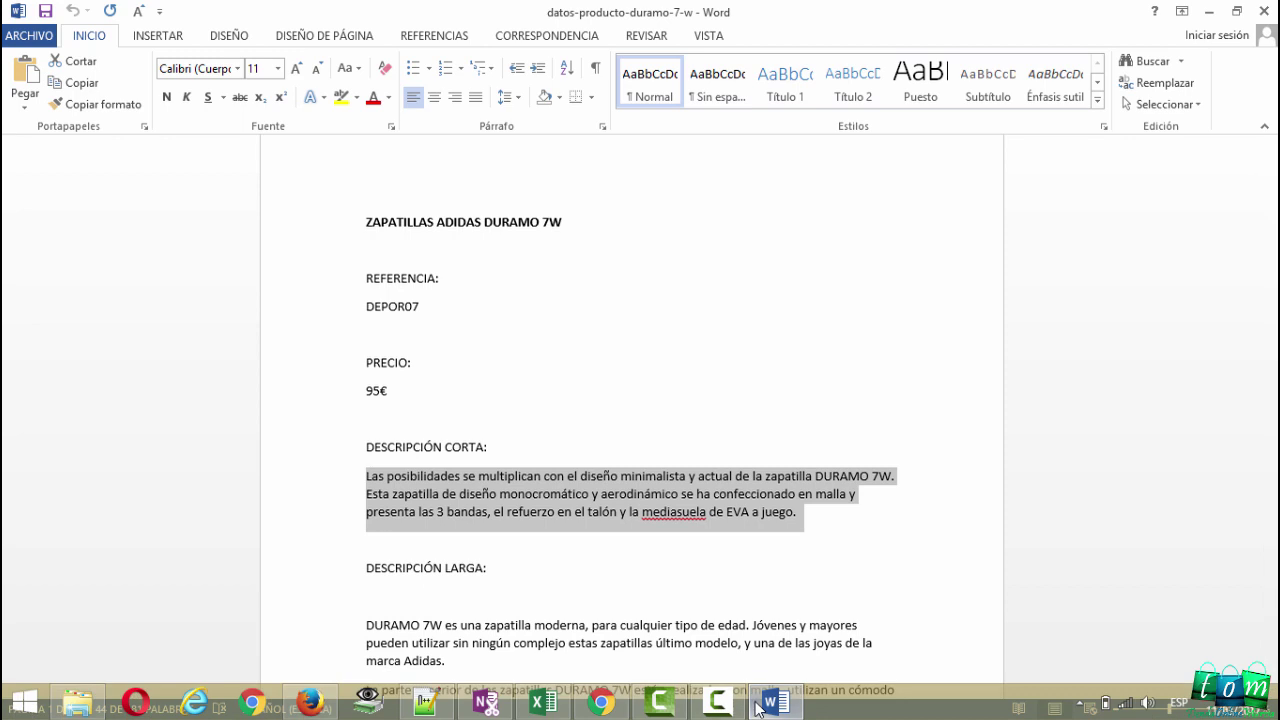
{"action": "left_click", "coordinate": [543, 702]}
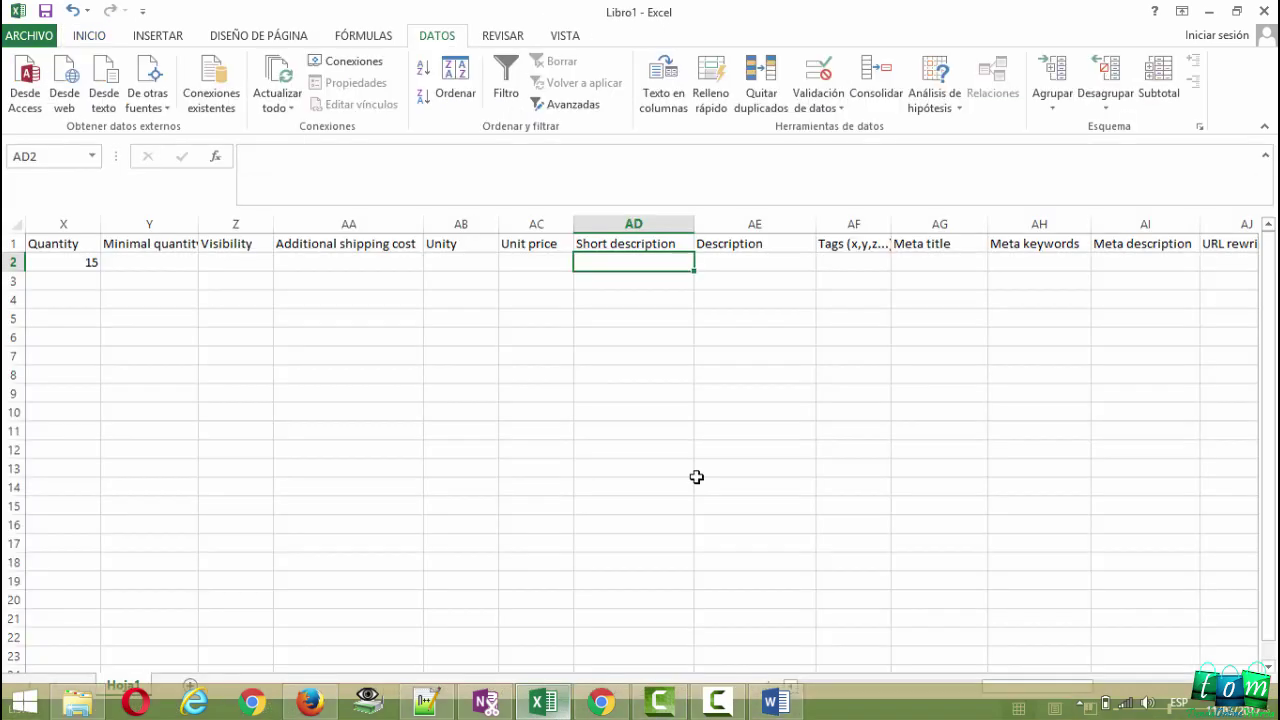
{"action": "double_click", "coordinate": [618, 262]}
{"action": "key", "text": "ctrl+v"}
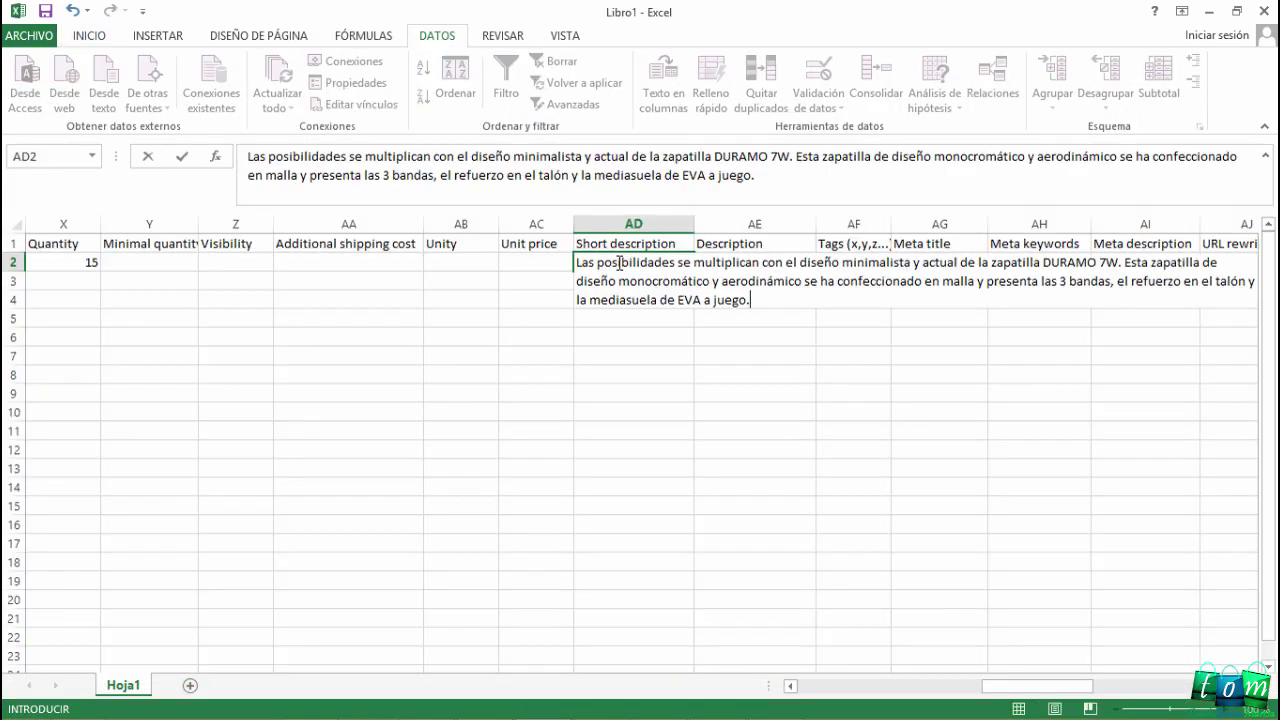
{"action": "left_click", "coordinate": [635, 503]}
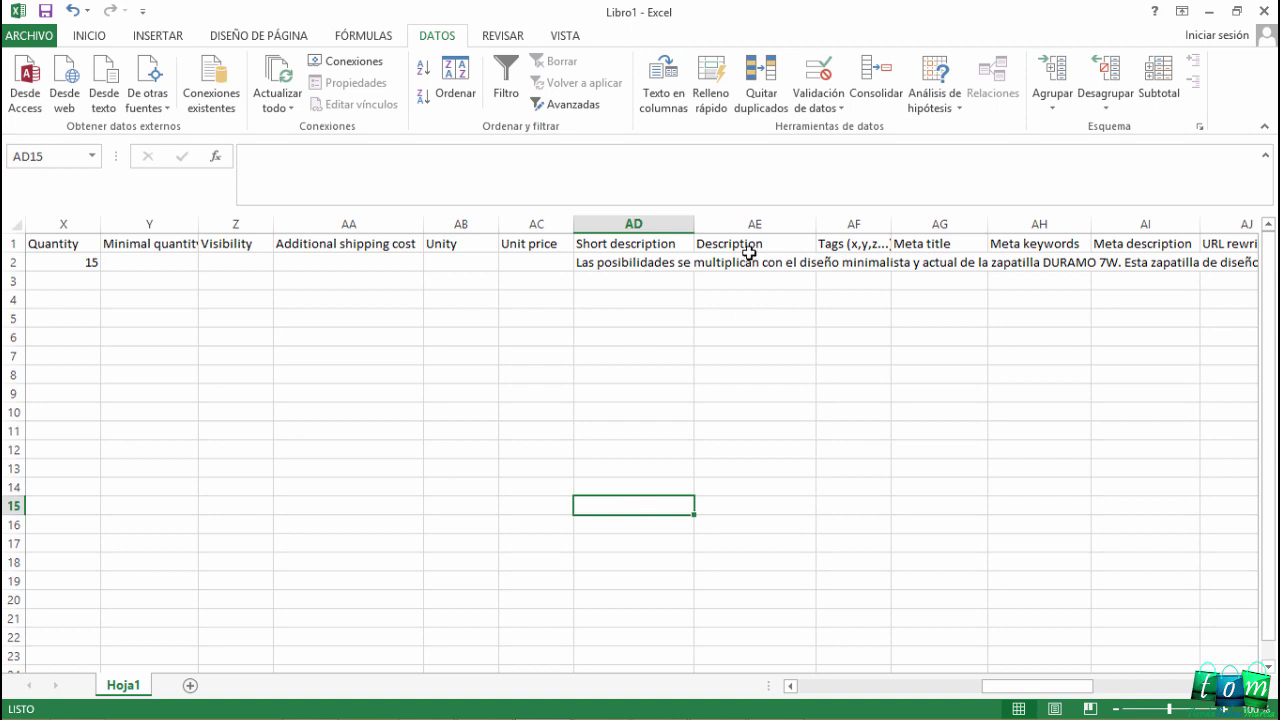
{"action": "mouse_move", "coordinate": [645, 715]}
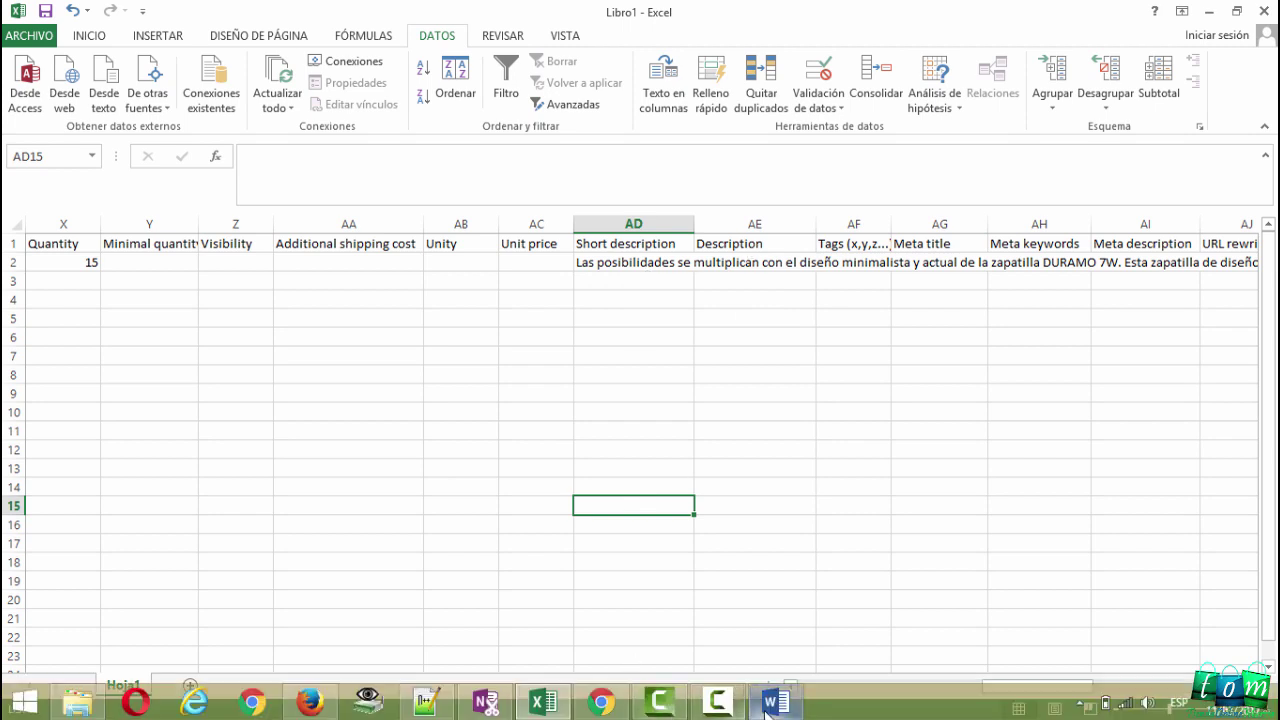
{"action": "left_click", "coordinate": [720, 704]}
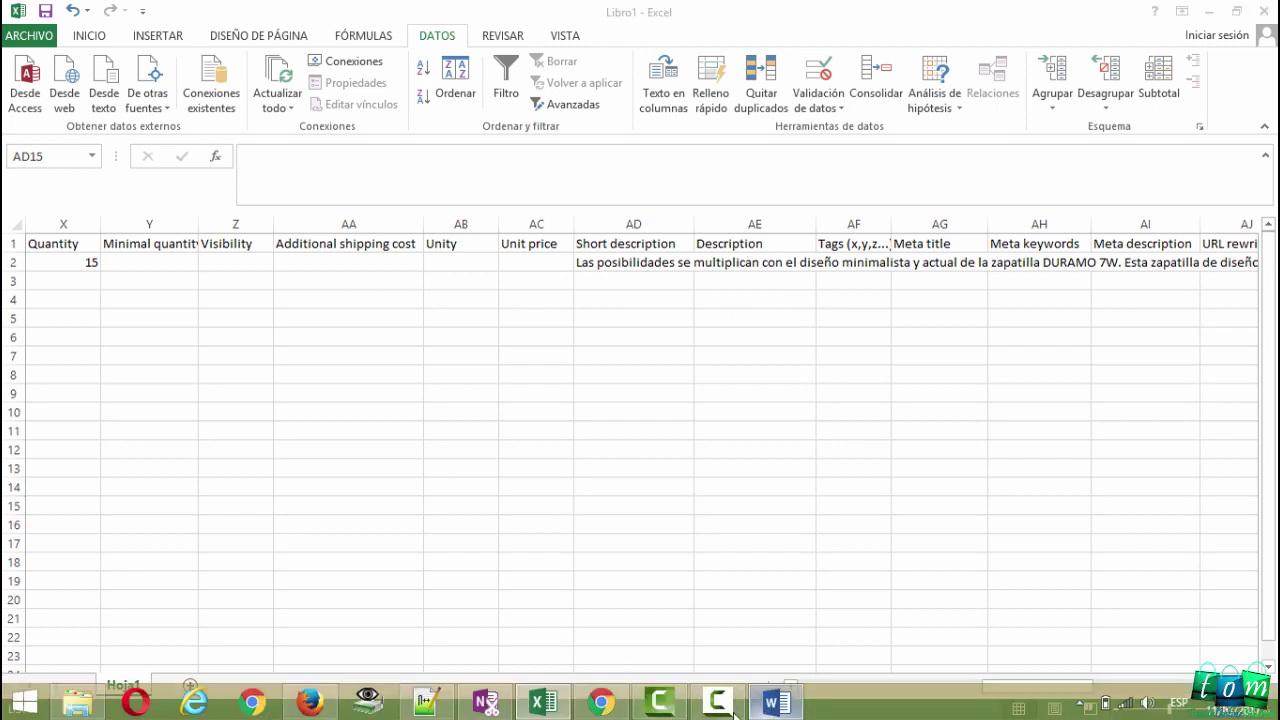
{"action": "left_click", "coordinate": [795, 705]}
Paste the 'DURAMO 7W es una zapatilla moderna…' long description entirely inside cell AE2
{"action": "scroll", "coordinate": [509, 549], "scroll_direction": "down", "scroll_amount": 1}
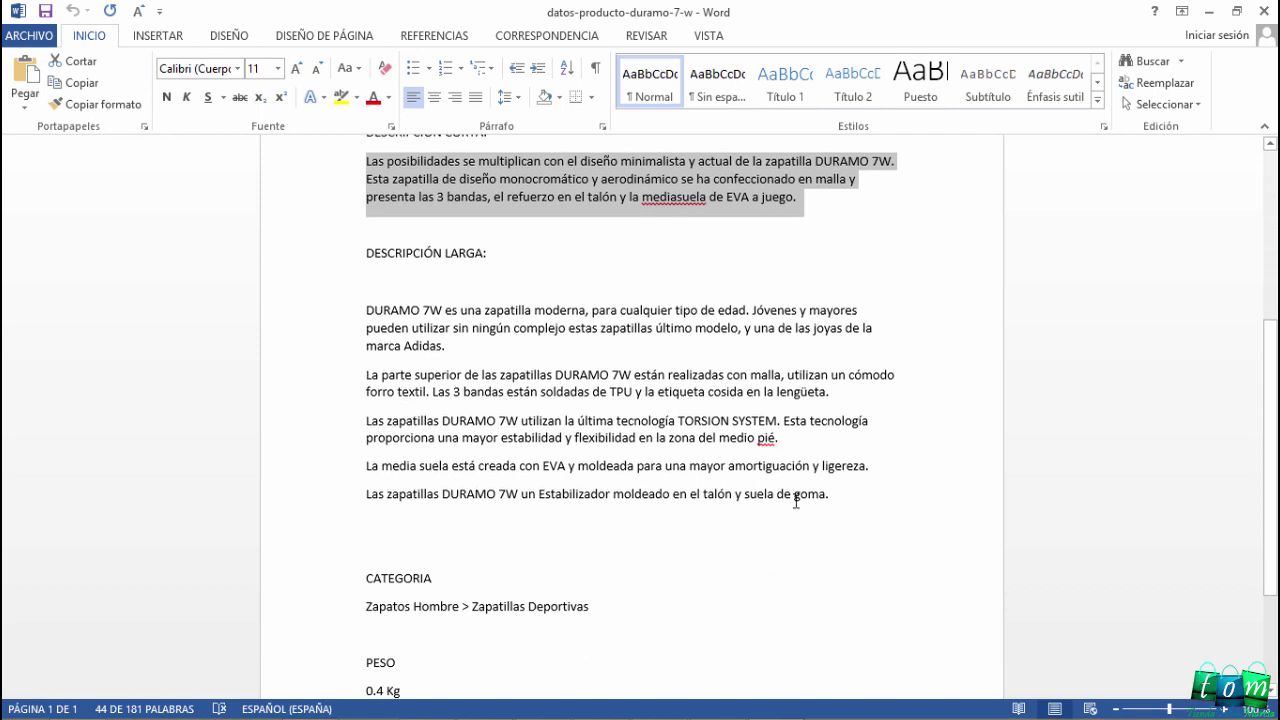
{"action": "left_click_drag", "start_coordinate": [837, 493], "coordinate": [366, 311]}
{"action": "key", "text": "ctrl+c"}
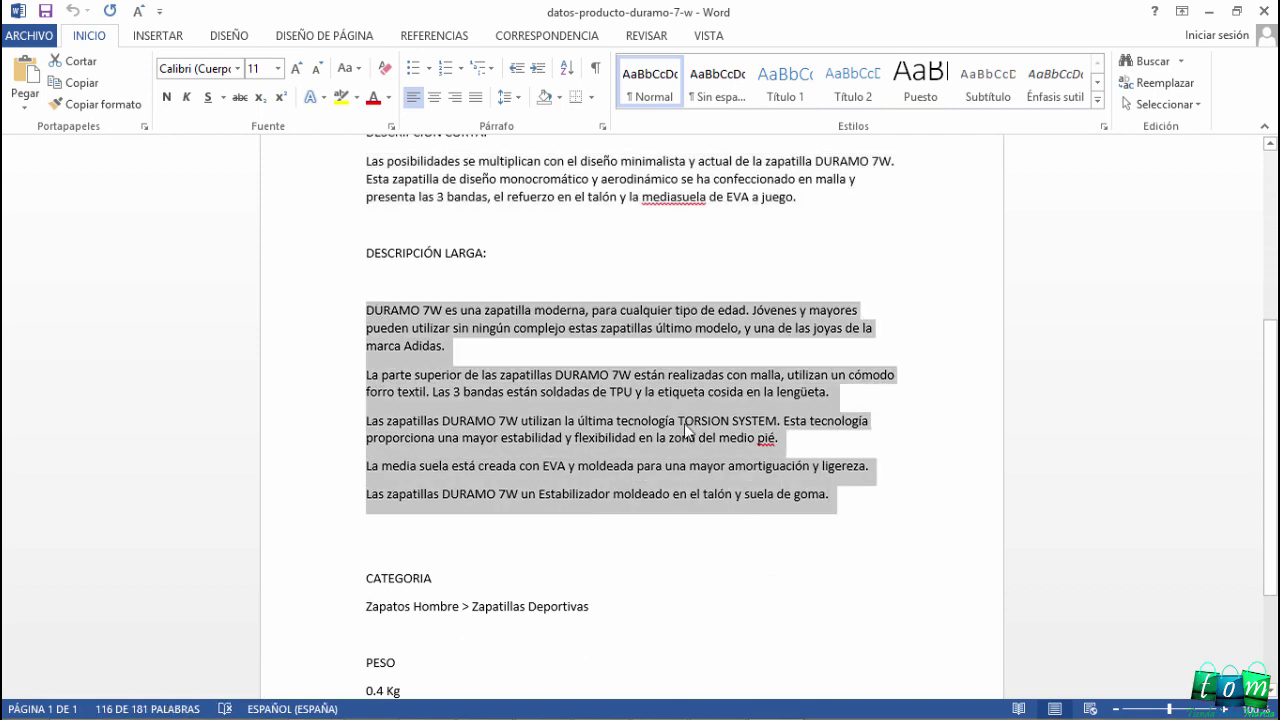
{"action": "mouse_move", "coordinate": [760, 712]}
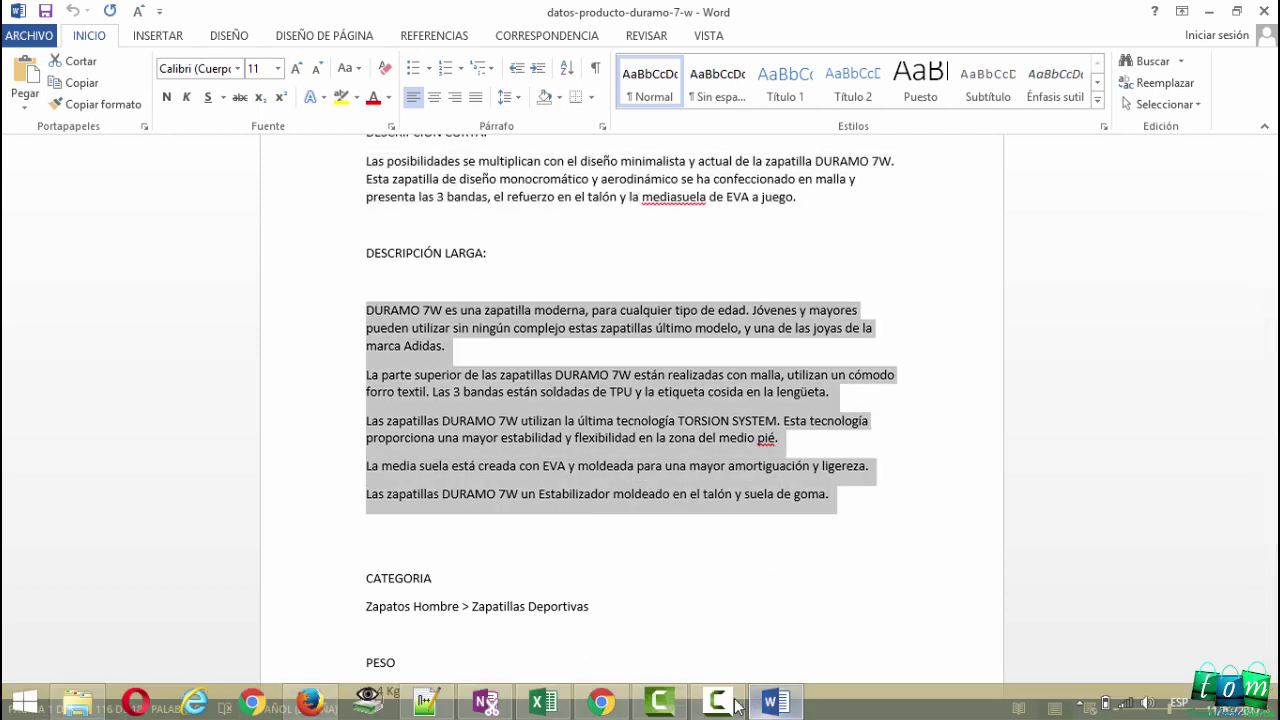
{"action": "left_click", "coordinate": [546, 710]}
{"action": "left_click", "coordinate": [762, 262]}
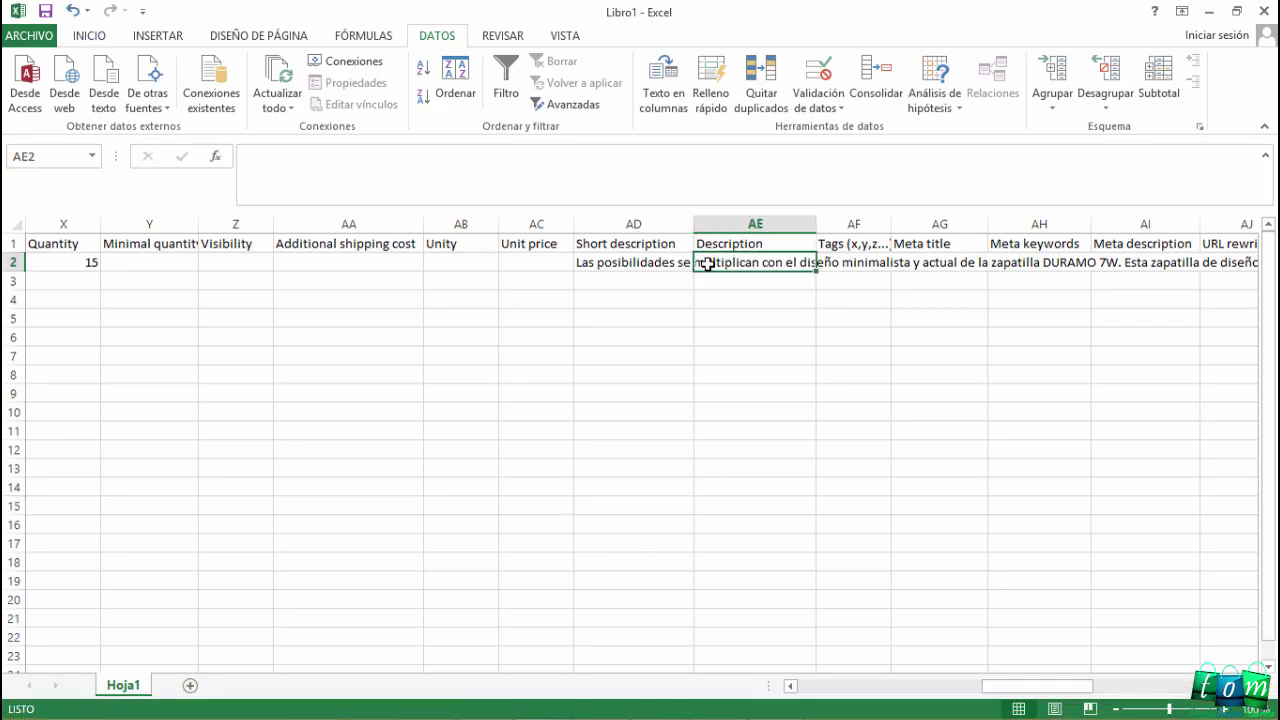
{"action": "key", "text": "ctrl+v"}
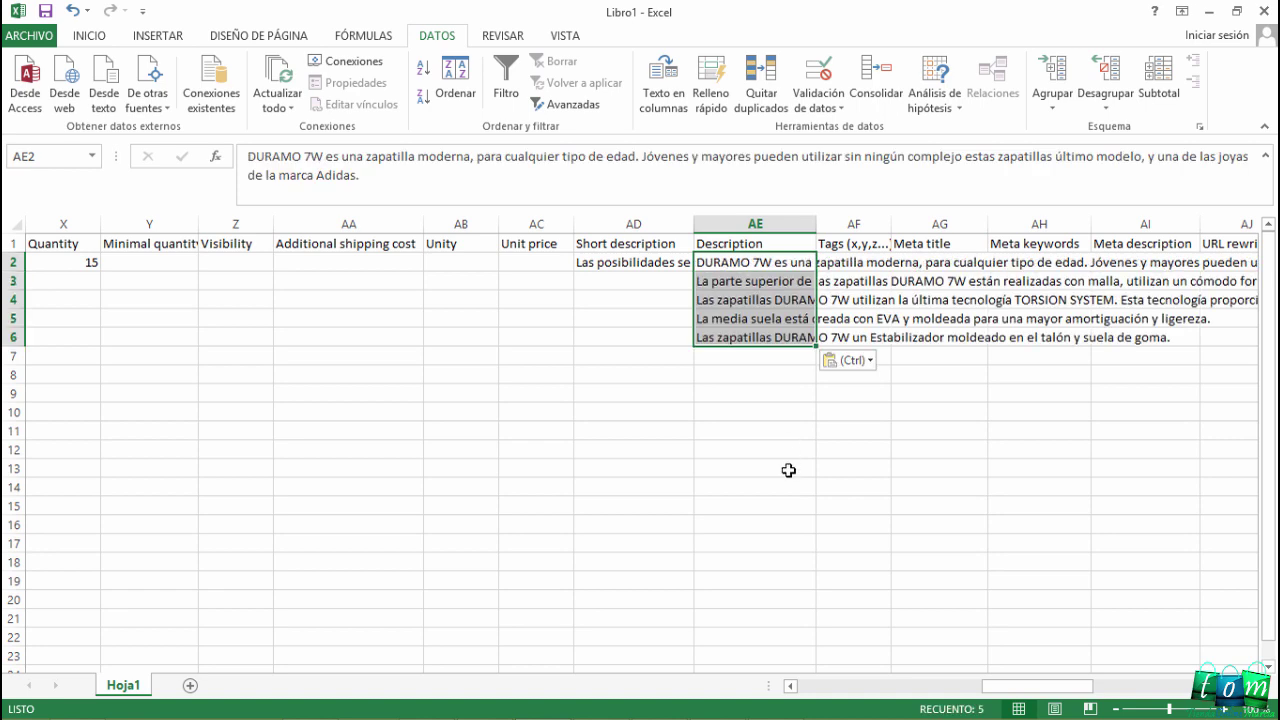
{"action": "left_click", "coordinate": [785, 472]}
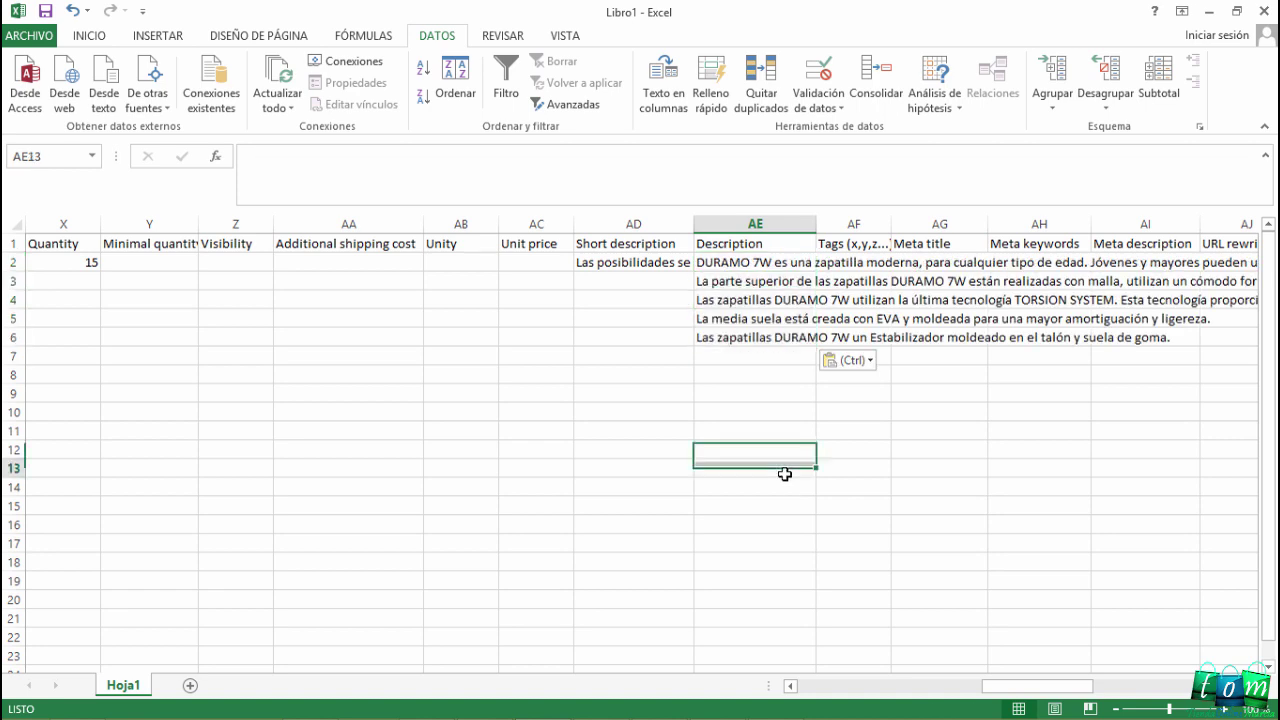
{"action": "left_click", "coordinate": [758, 265]}
{"action": "key", "text": "ctrl+z"}
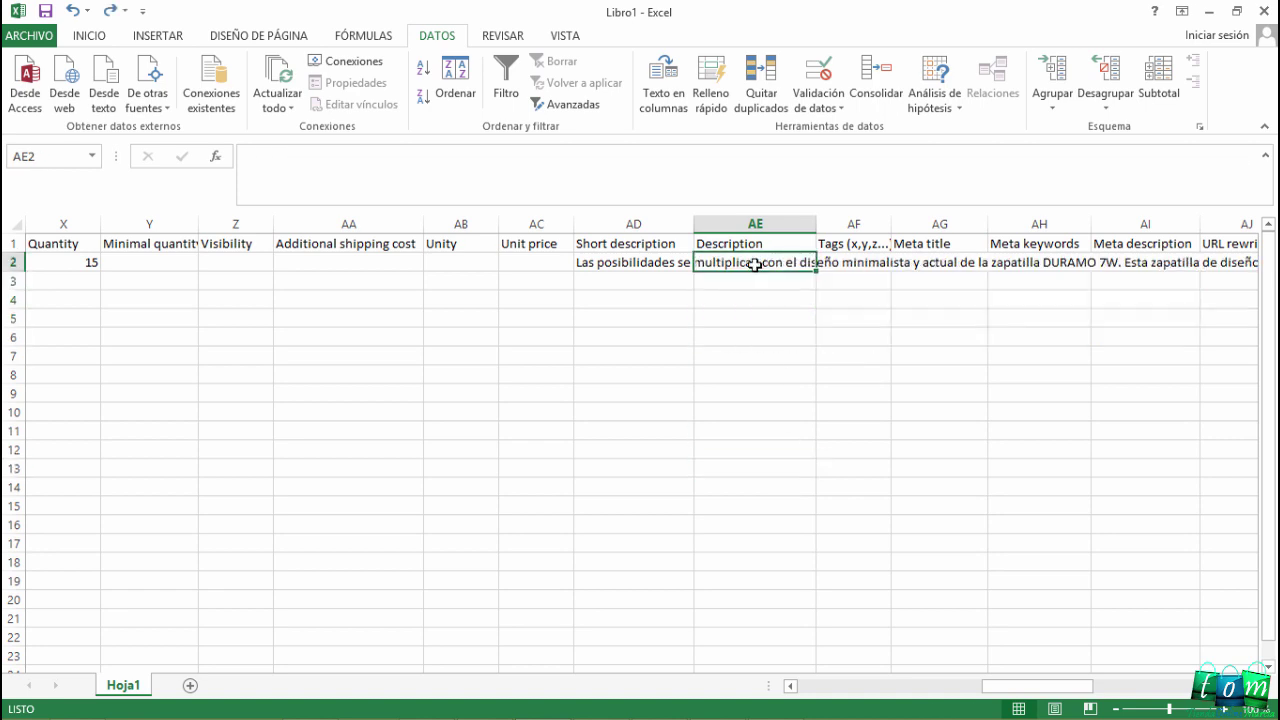
{"action": "double_click", "coordinate": [755, 265]}
{"action": "key", "text": "ctrl+v"}
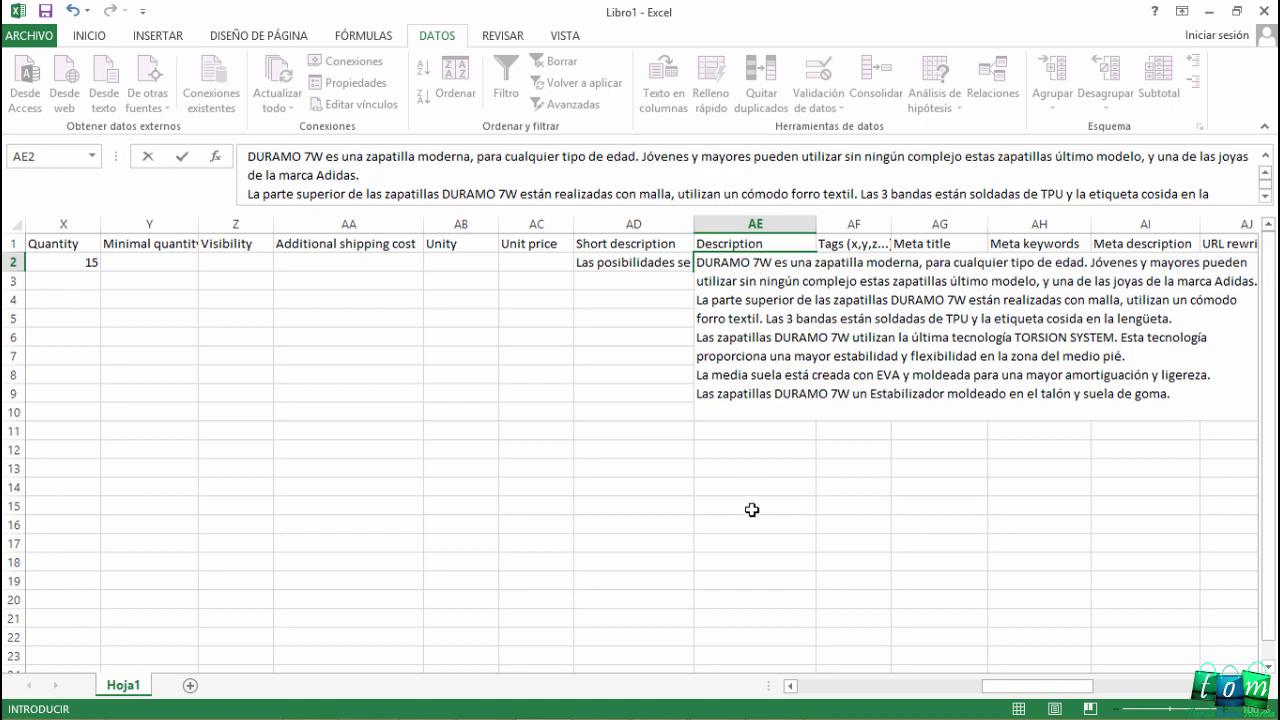
{"action": "left_click", "coordinate": [752, 510]}
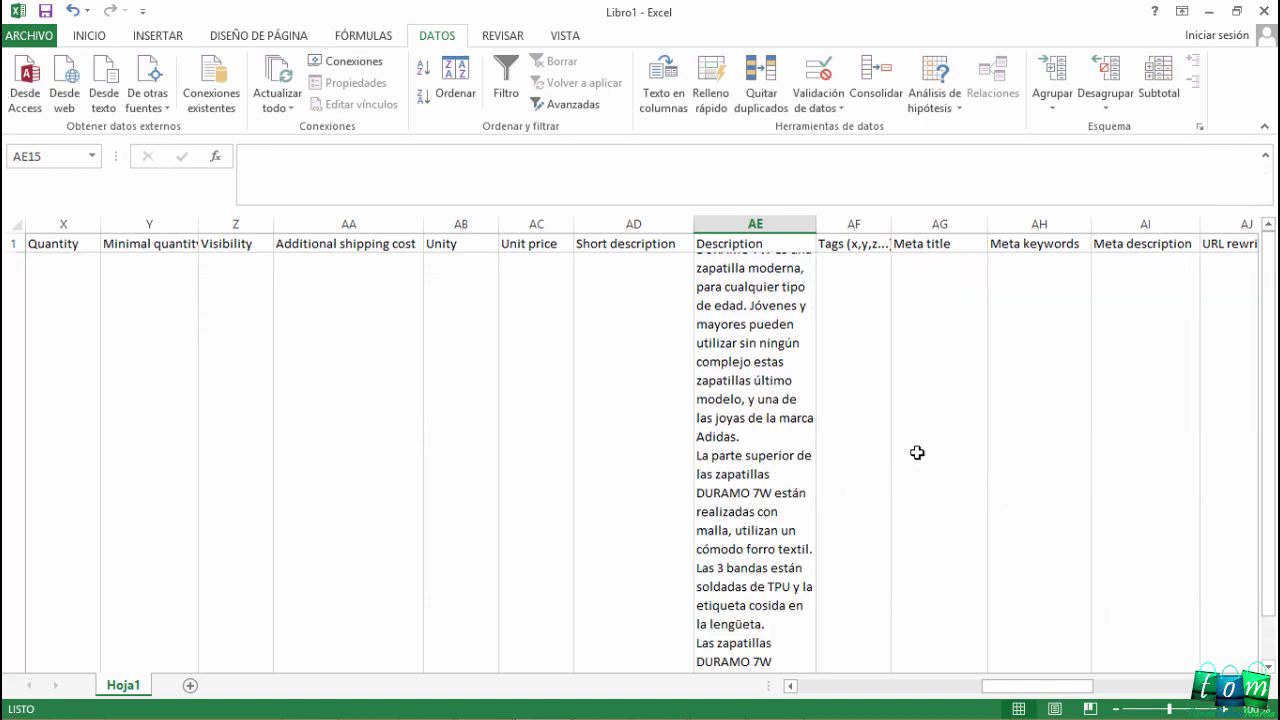
Widen the Description column AE and shorten row 2
{"action": "scroll", "coordinate": [917, 453], "scroll_direction": "down", "scroll_amount": 3}
{"action": "scroll", "coordinate": [910, 462], "scroll_direction": "up", "scroll_amount": 3}
{"action": "scroll", "coordinate": [608, 480], "scroll_direction": "down", "scroll_amount": 3}
{"action": "scroll", "coordinate": [608, 480], "scroll_direction": "up", "scroll_amount": 3}
{"action": "left_click_drag", "start_coordinate": [812, 220], "coordinate": [1051, 224]}
{"action": "scroll", "coordinate": [809, 369], "scroll_direction": "down", "scroll_amount": 5}
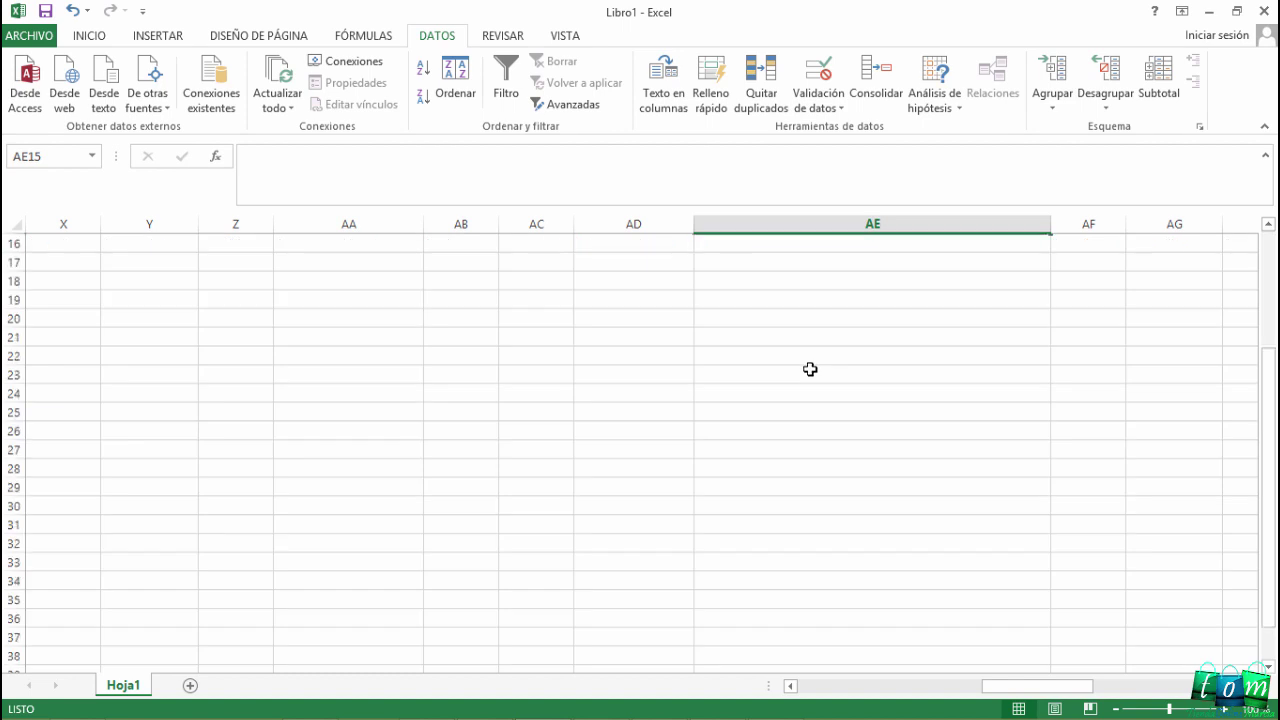
{"action": "scroll", "coordinate": [805, 377], "scroll_direction": "up", "scroll_amount": 4}
{"action": "scroll", "coordinate": [805, 377], "scroll_direction": "up", "scroll_amount": 1}
{"action": "left_click", "coordinate": [763, 310]}
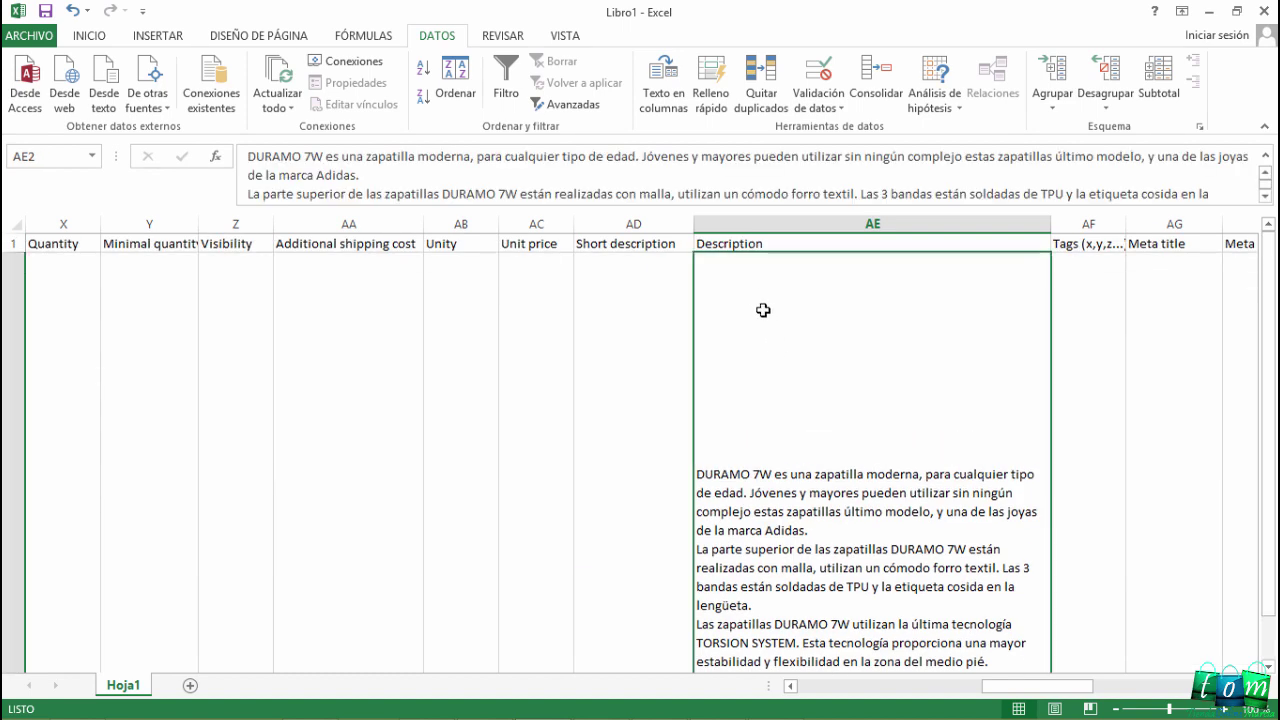
{"action": "double_click", "coordinate": [736, 279]}
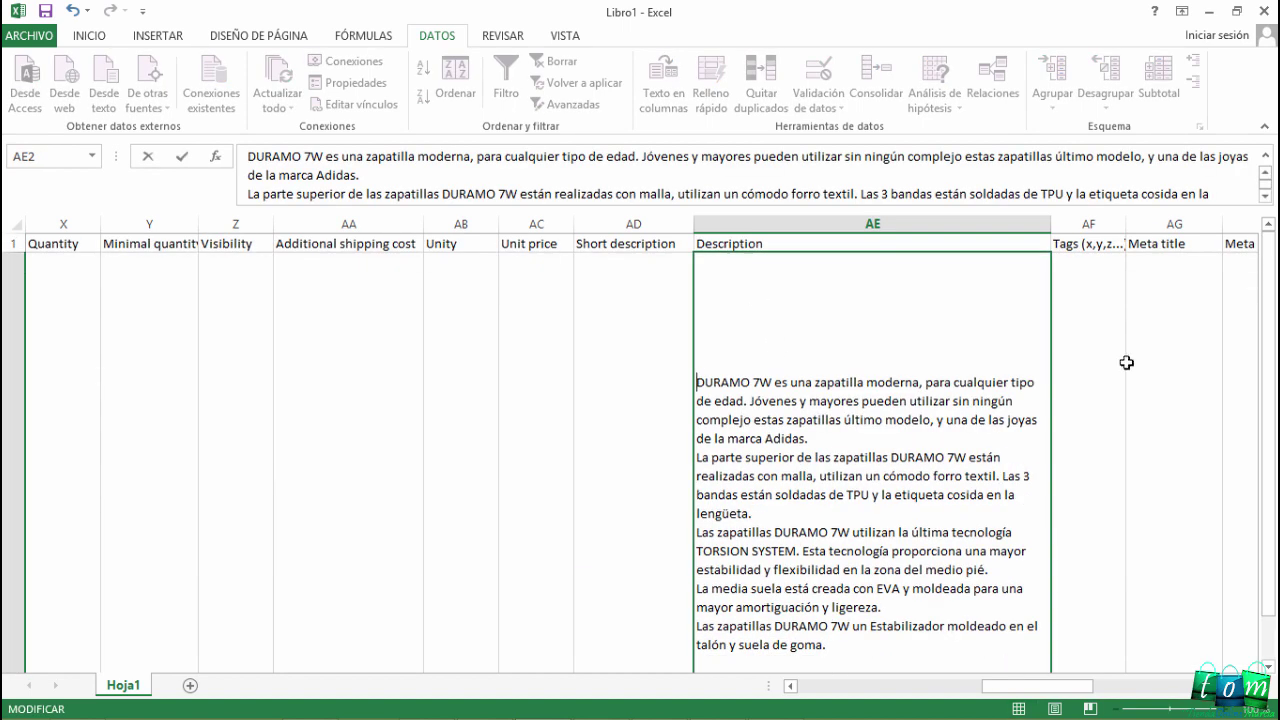
{"action": "left_click", "coordinate": [1122, 365]}
{"action": "scroll", "coordinate": [811, 486], "scroll_direction": "down", "scroll_amount": 1}
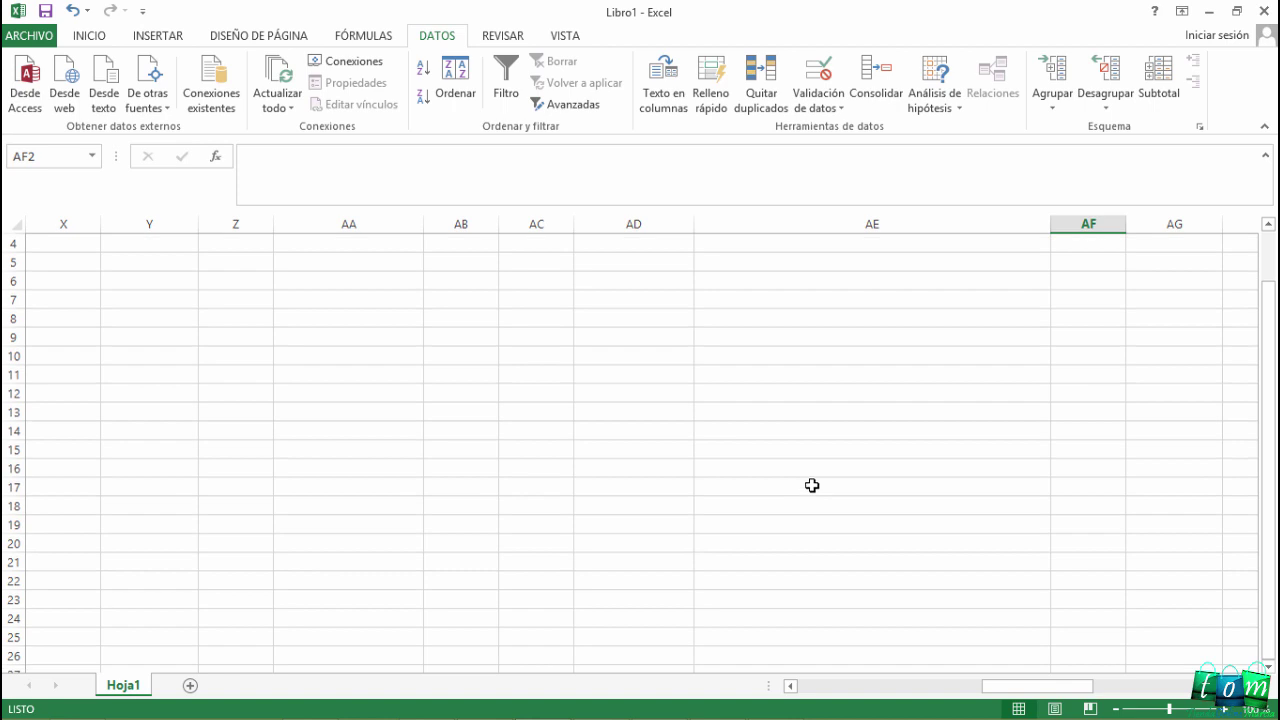
{"action": "left_click", "coordinate": [808, 488]}
{"action": "scroll", "coordinate": [791, 523], "scroll_direction": "up", "scroll_amount": 1}
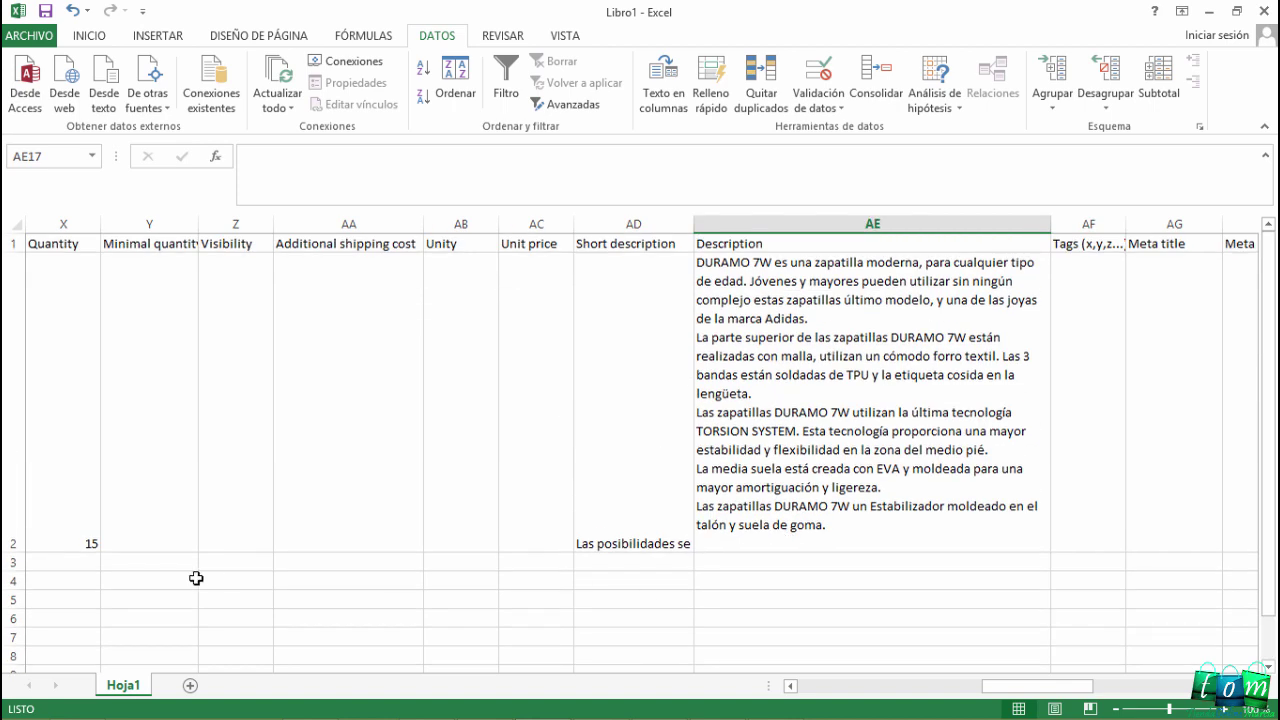
{"action": "mouse_move", "coordinate": [16, 564]}
{"action": "left_mouse_down"}
{"action": "mouse_move", "coordinate": [28, 340]}
{"action": "mouse_move", "coordinate": [16, 287]}
{"action": "left_mouse_up"}
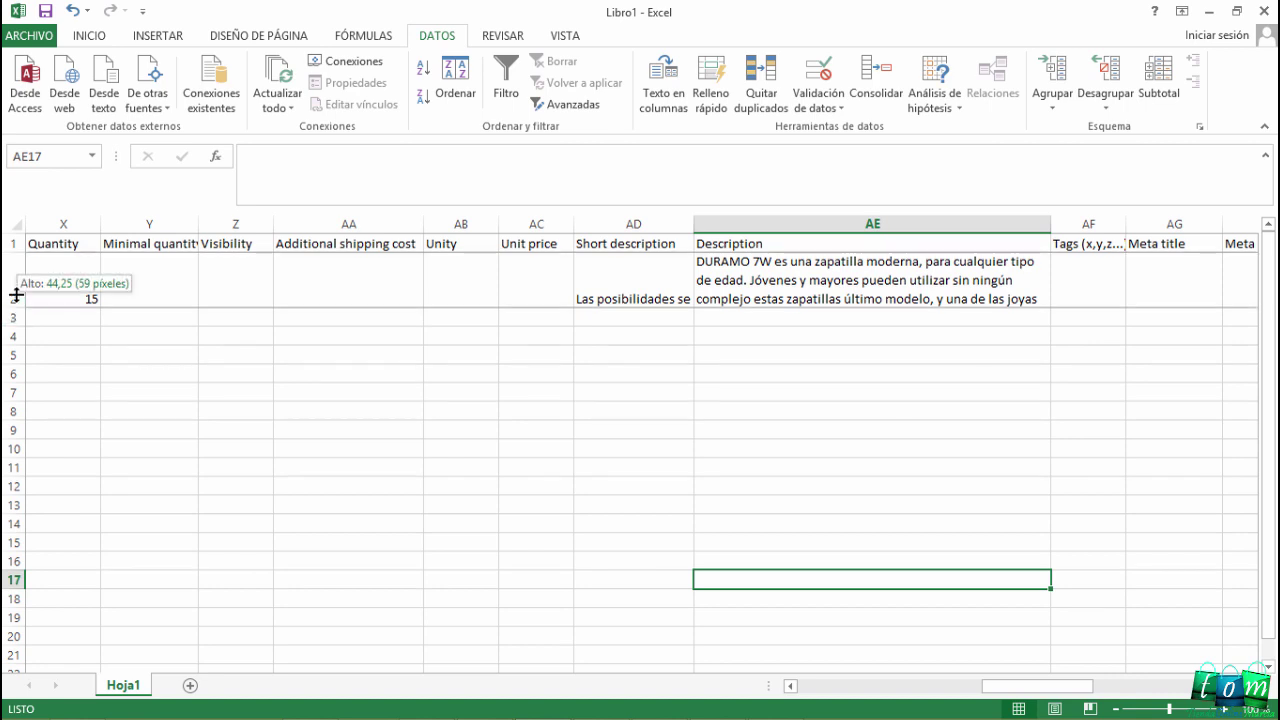
Move right past the Meta title, keywords and description cells to Image URLs cell AQ2
{"action": "left_click", "coordinate": [900, 424]}
{"action": "left_click_drag", "start_coordinate": [1046, 686], "coordinate": [1106, 680]}
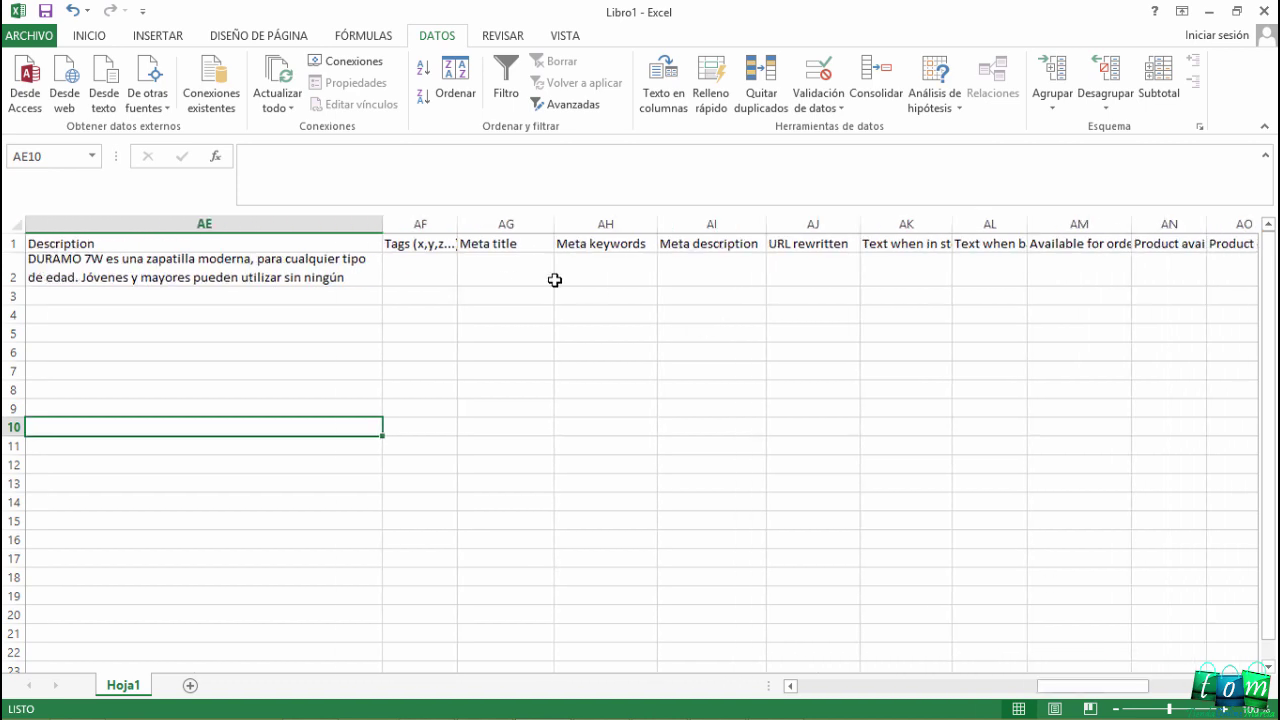
{"action": "left_click", "coordinate": [626, 267]}
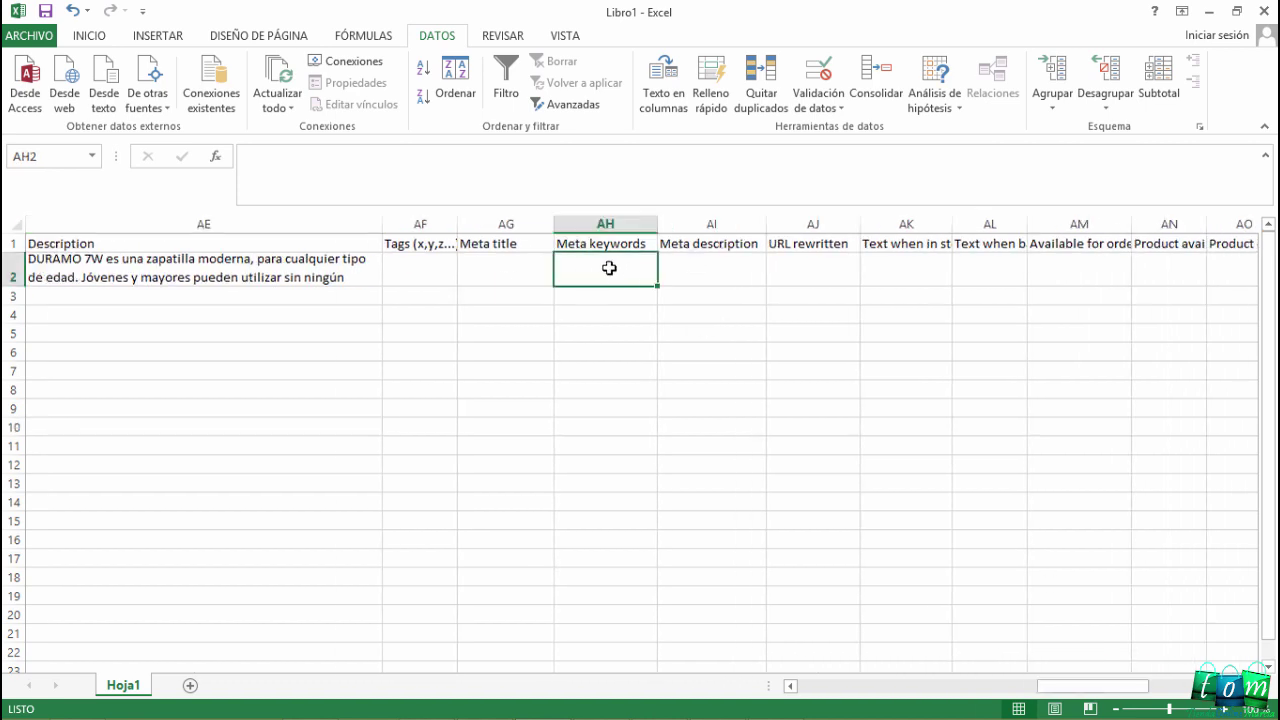
{"action": "left_click", "coordinate": [520, 277]}
{"action": "left_click", "coordinate": [710, 272]}
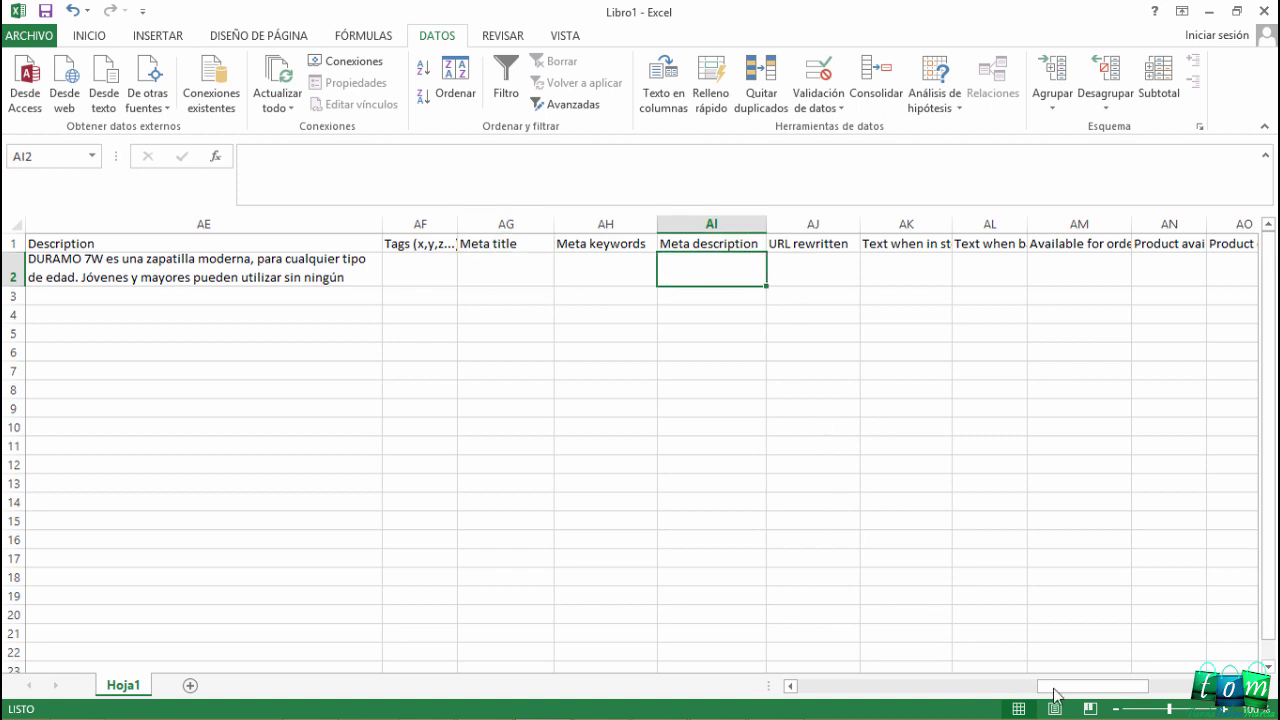
{"action": "left_click_drag", "start_coordinate": [1054, 688], "coordinate": [1080, 689]}
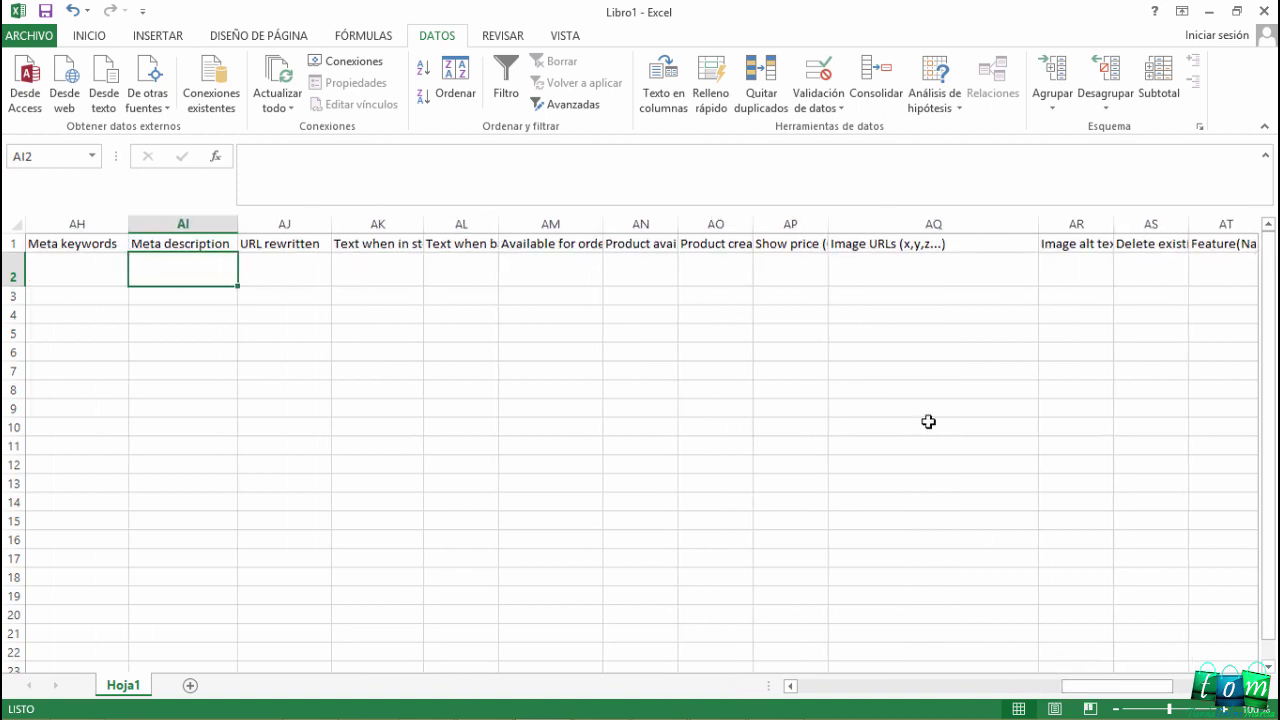
{"action": "left_click", "coordinate": [866, 270]}
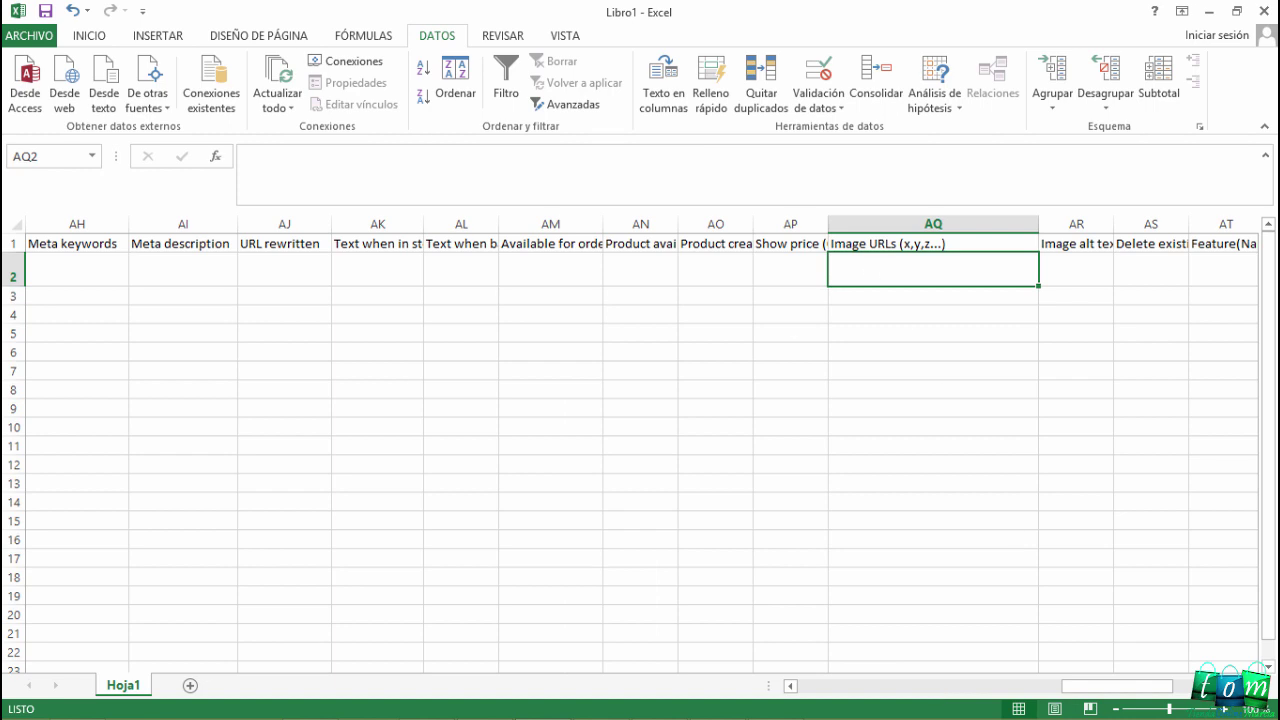
Copy the shop domain from the browser address bar and paste it into cell AQ2
{"action": "left_click", "coordinate": [309, 705]}
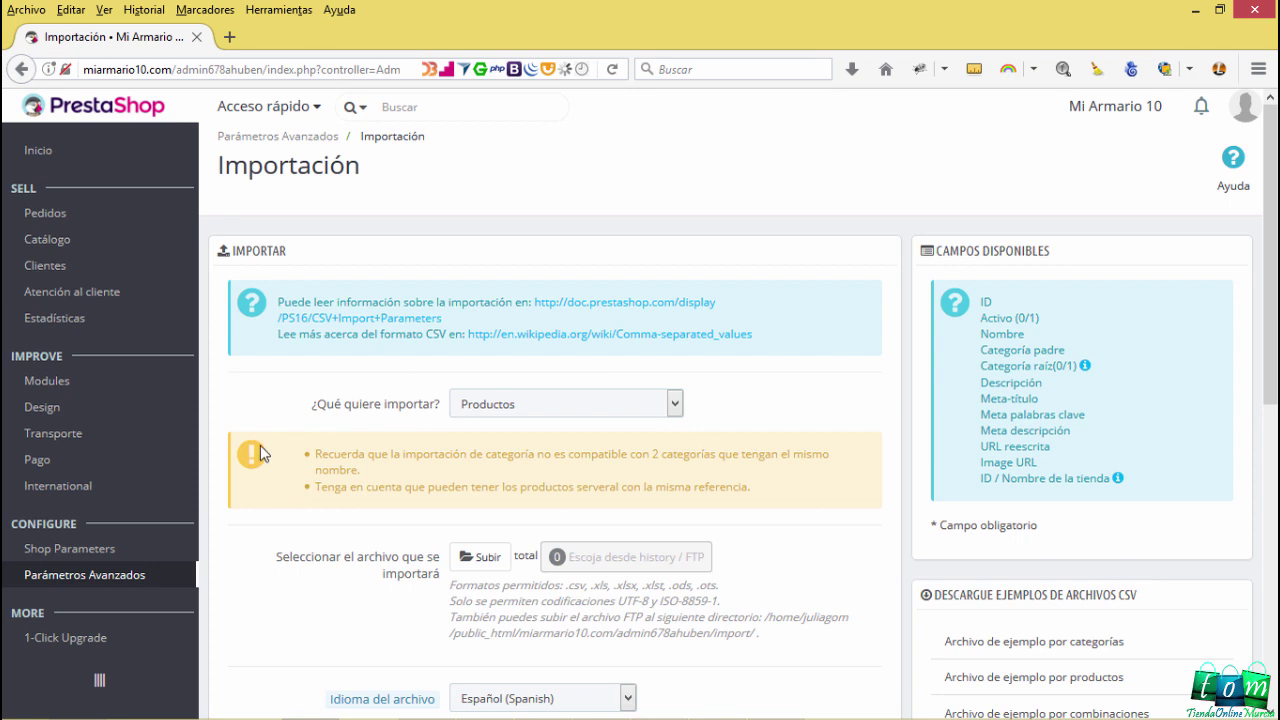
{"action": "left_click_drag", "start_coordinate": [172, 69], "coordinate": [85, 69]}
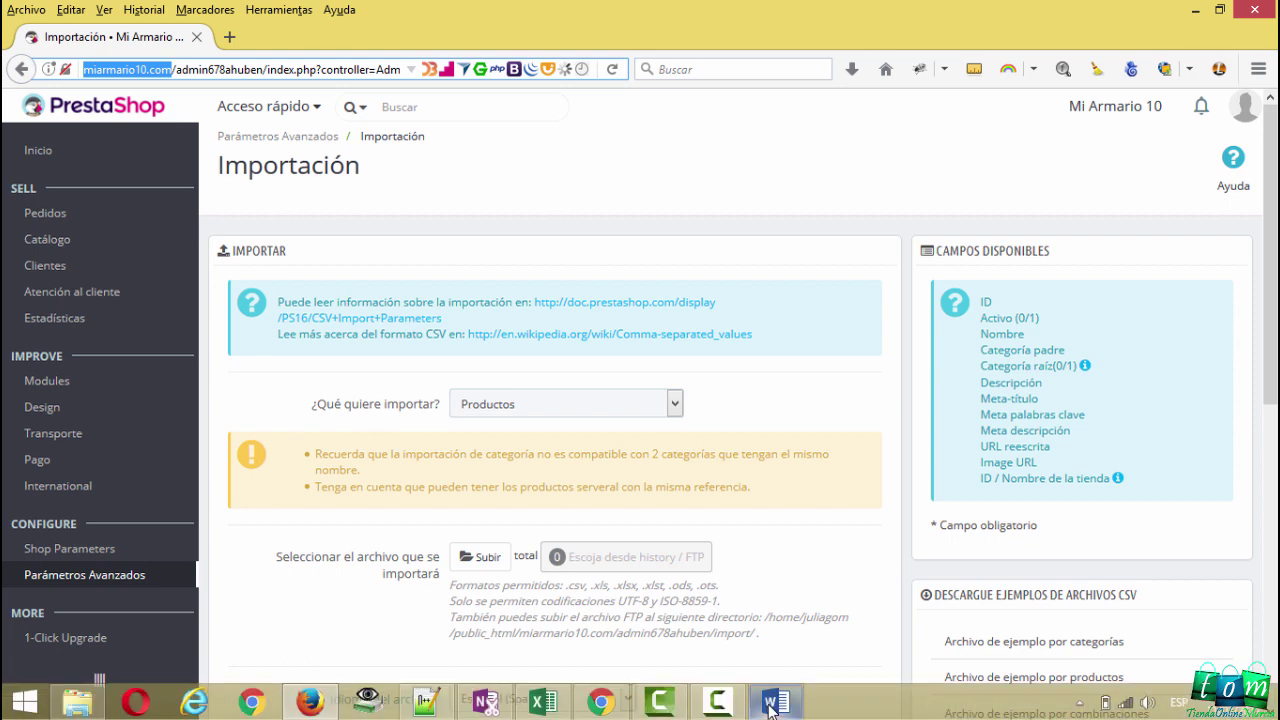
{"action": "left_click", "coordinate": [549, 708]}
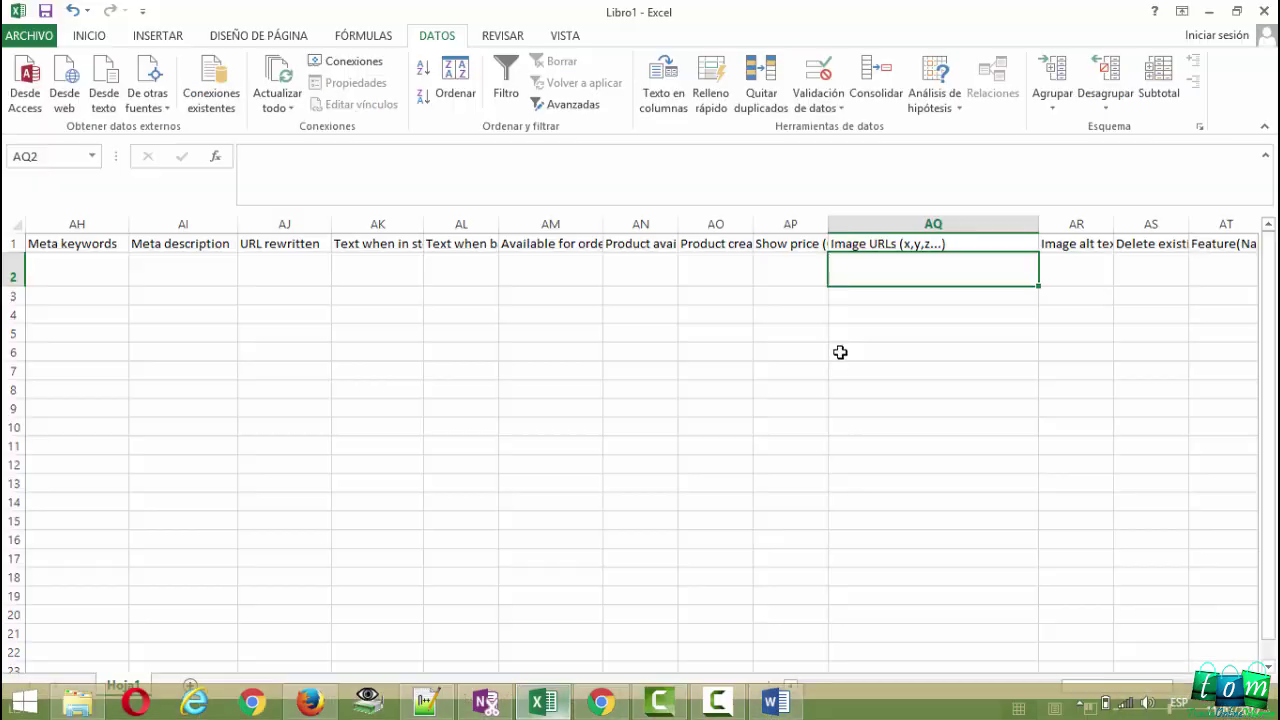
{"action": "double_click", "coordinate": [860, 262]}
{"action": "type", "text": "http://miarmario10.com"}
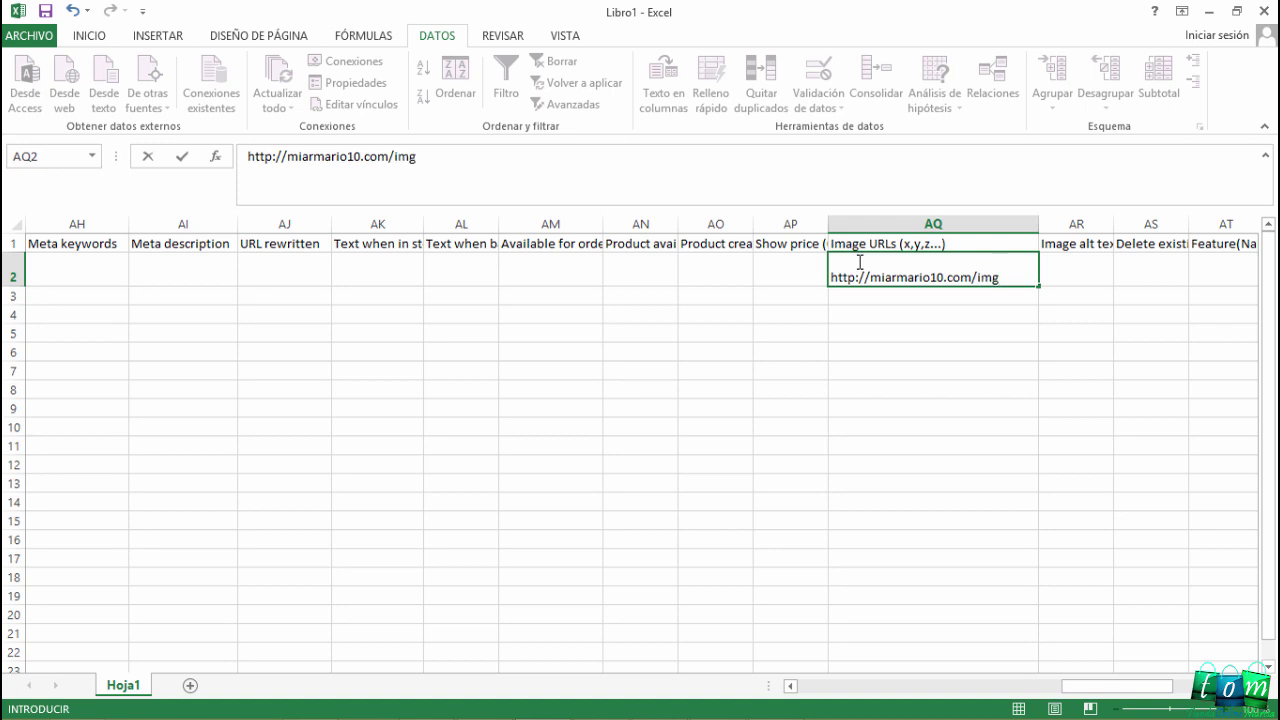
{"action": "type", "text": "subidas/"}
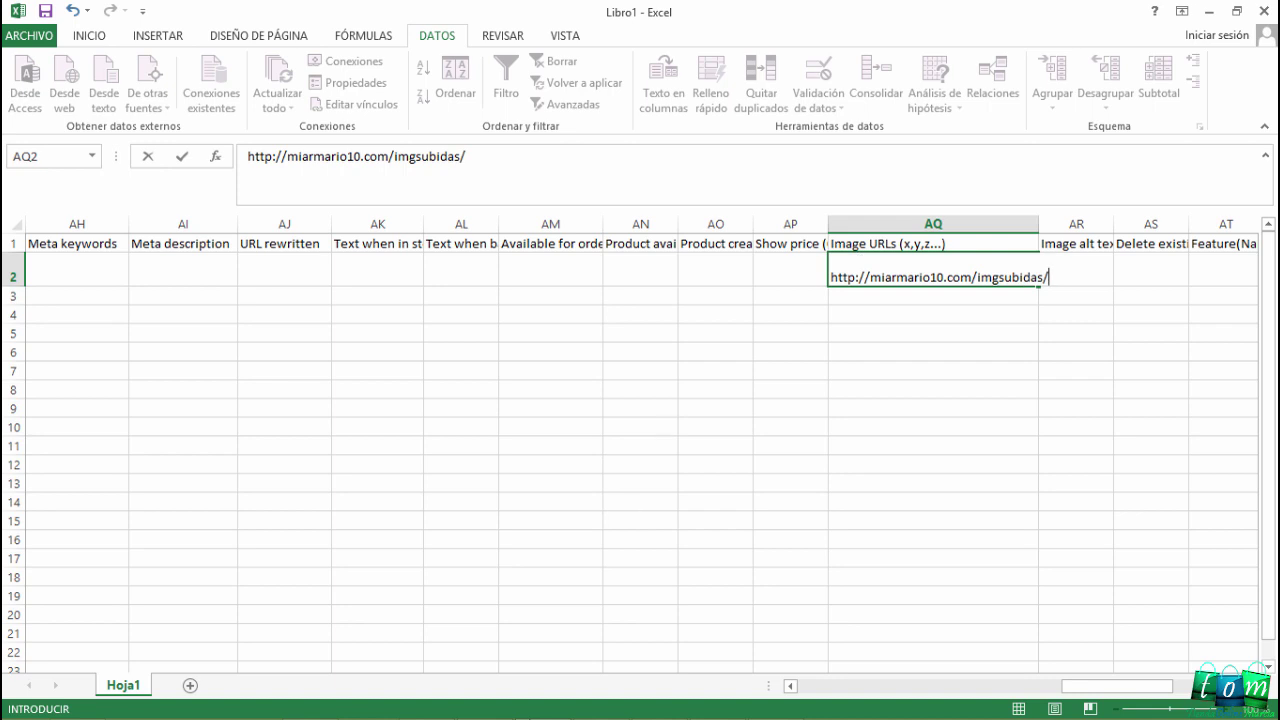
{"action": "mouse_move", "coordinate": [485, 712]}
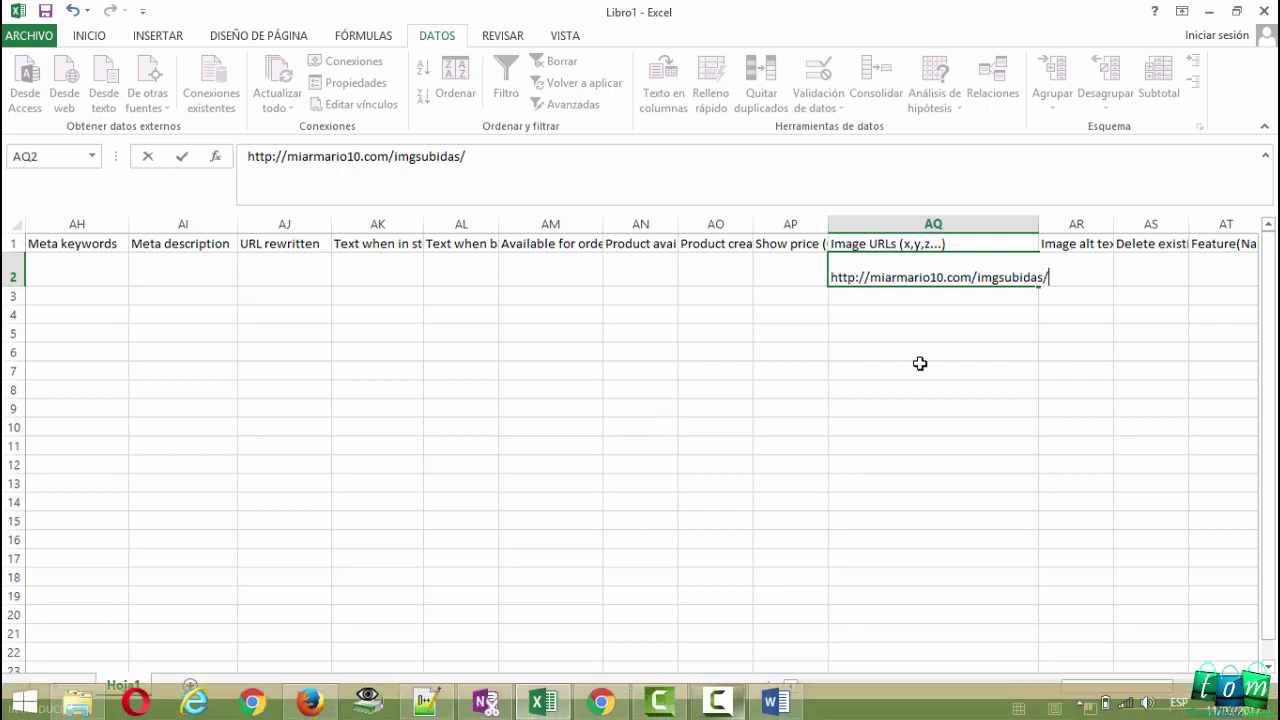
{"action": "left_click", "coordinate": [1209, 11]}
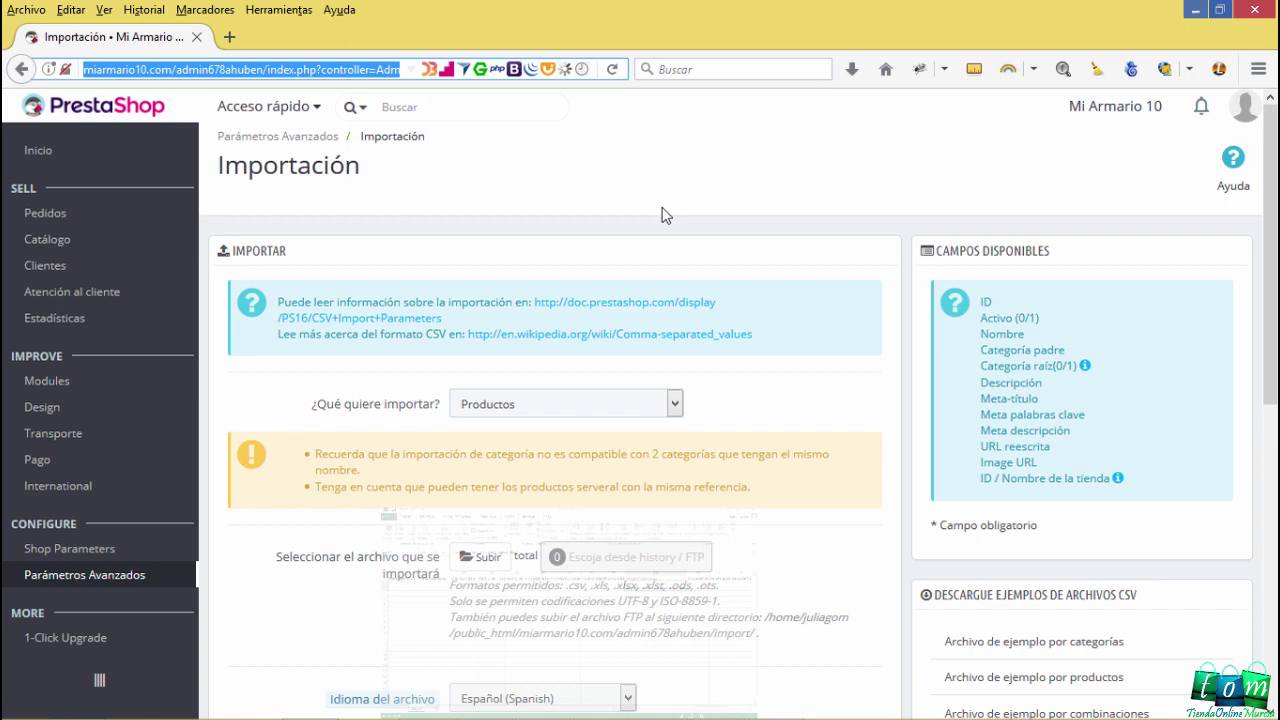
{"action": "left_click", "coordinate": [1197, 9]}
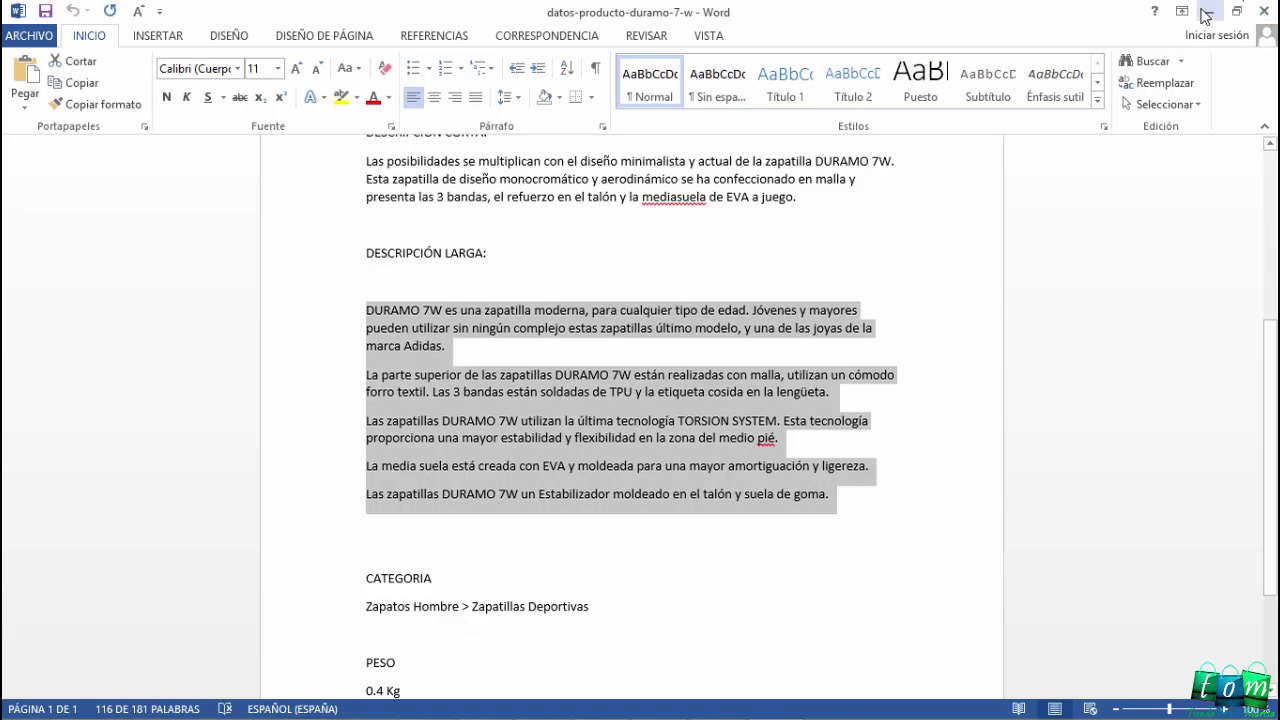
{"action": "left_click", "coordinate": [1209, 11]}
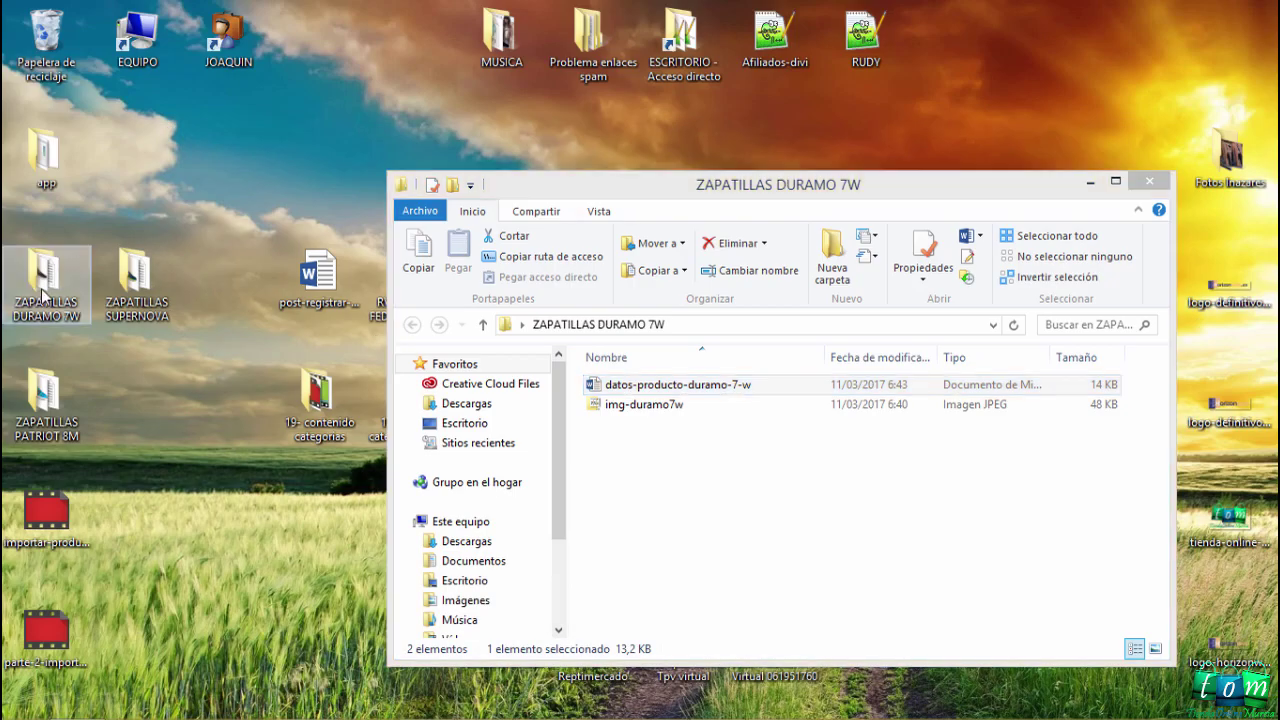
Confirm img-duramo7w is a .jpg in Properties, copy its file name, and return to Excel
{"action": "left_click", "coordinate": [656, 411]}
{"action": "left_click", "coordinate": [659, 411]}
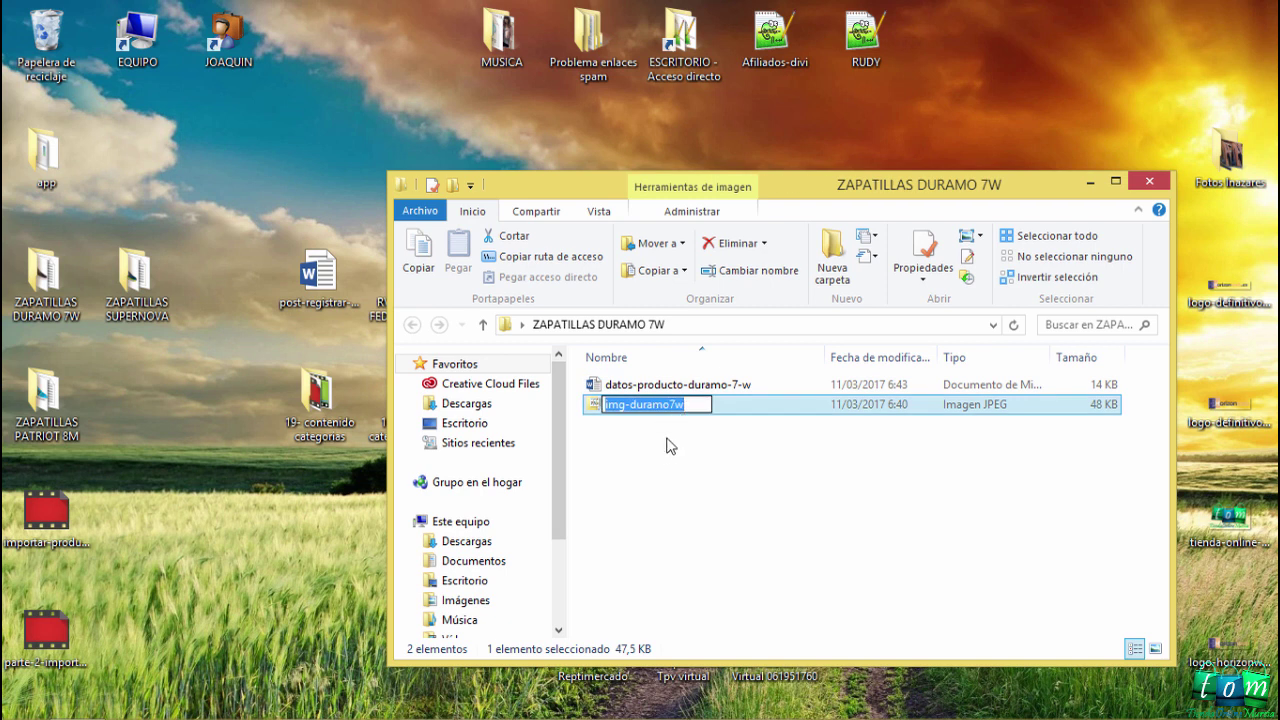
{"action": "right_click", "coordinate": [663, 413]}
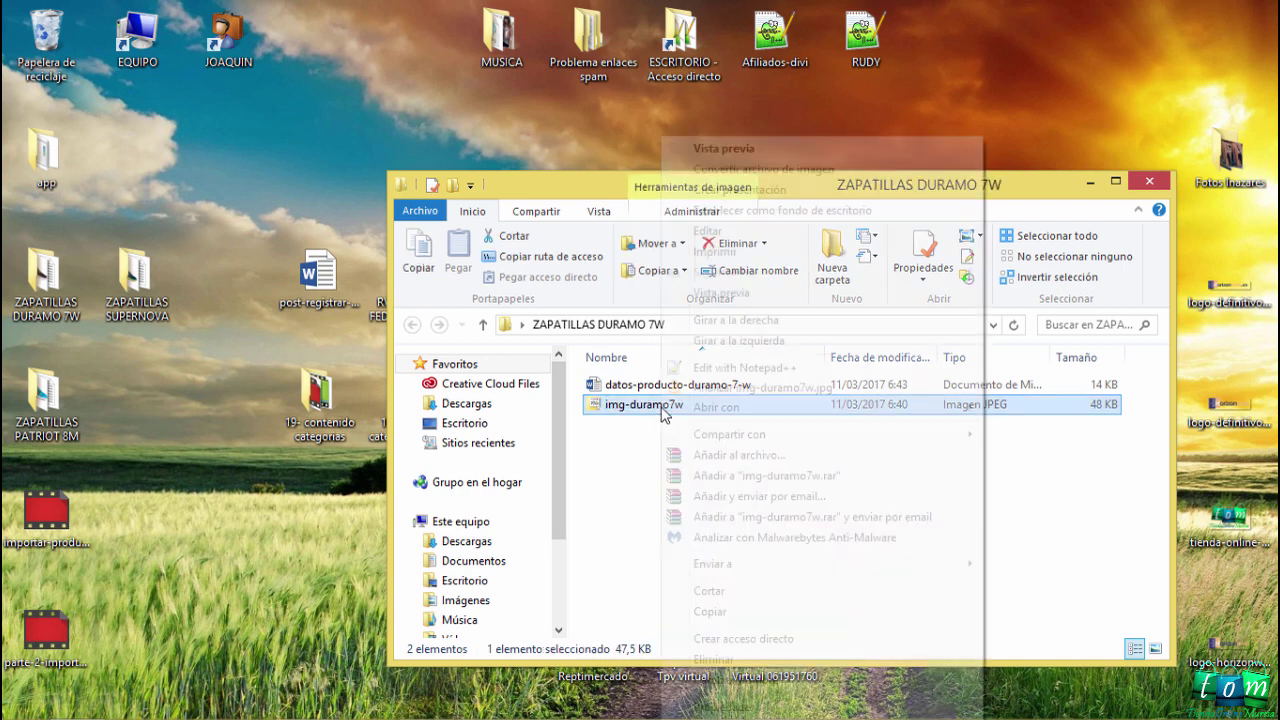
{"action": "left_click", "coordinate": [726, 707]}
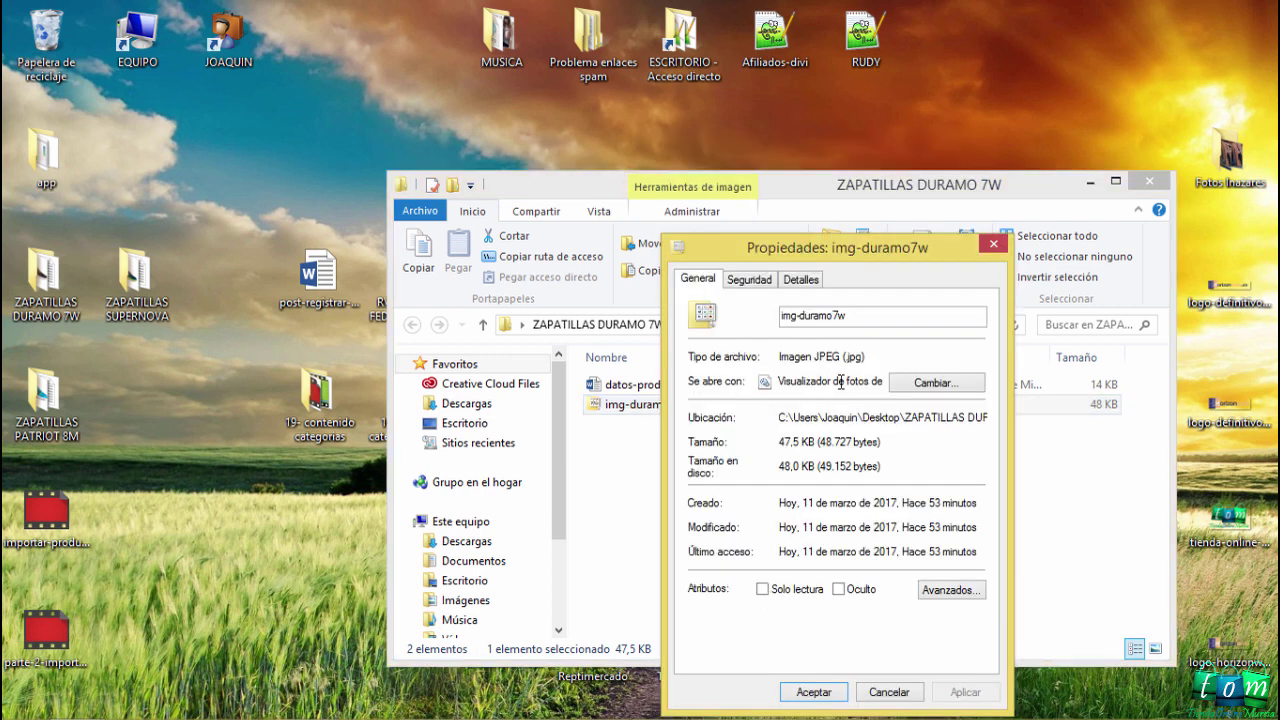
{"action": "left_click", "coordinate": [992, 246]}
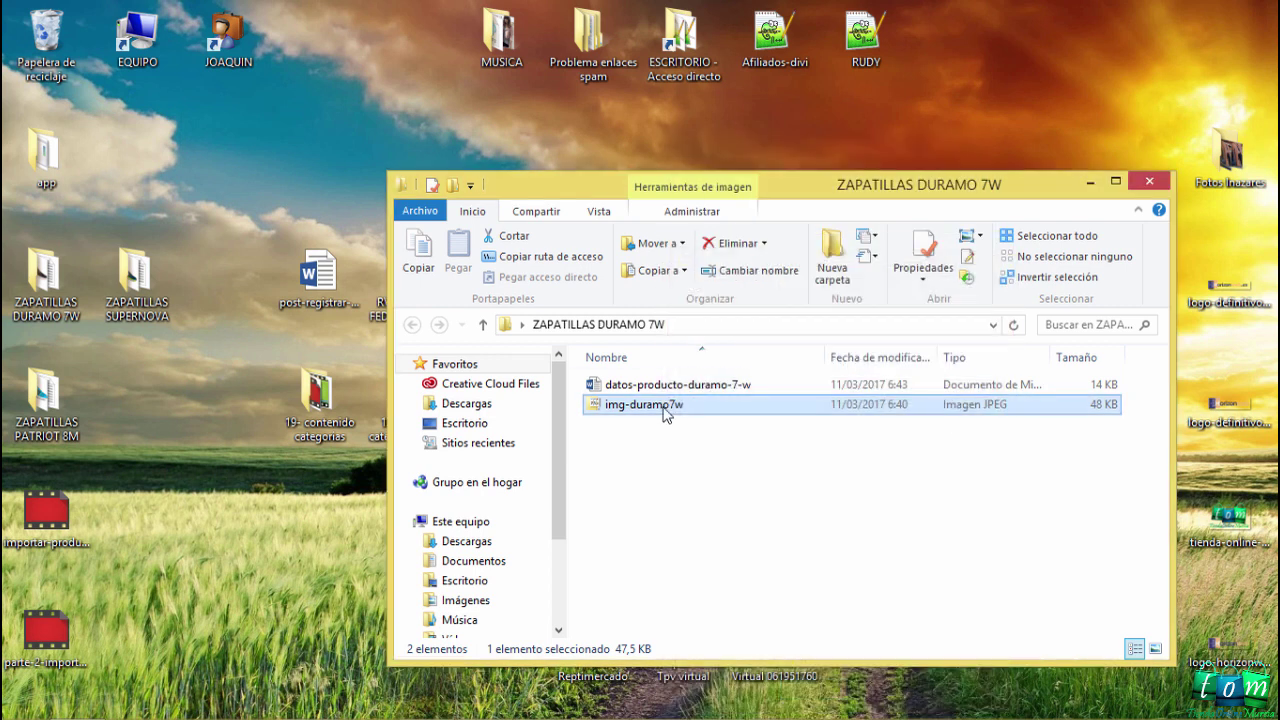
{"action": "left_click", "coordinate": [664, 409]}
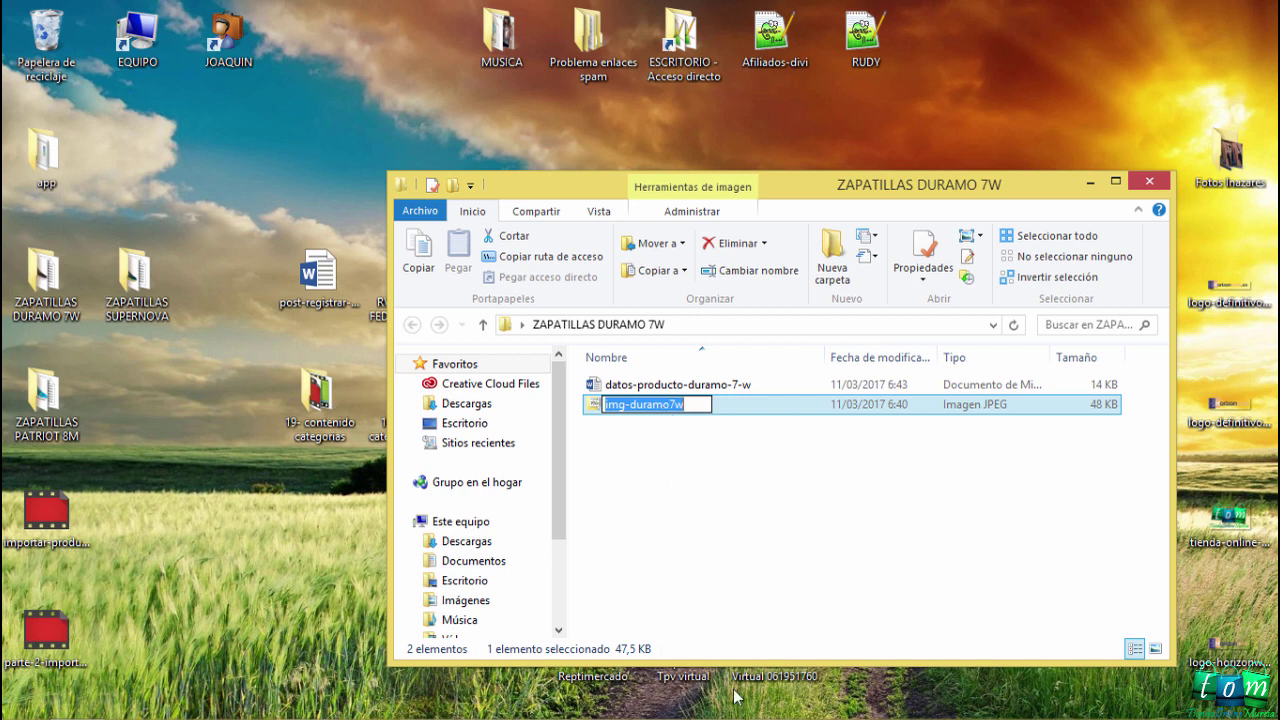
{"action": "left_click", "coordinate": [543, 703]}
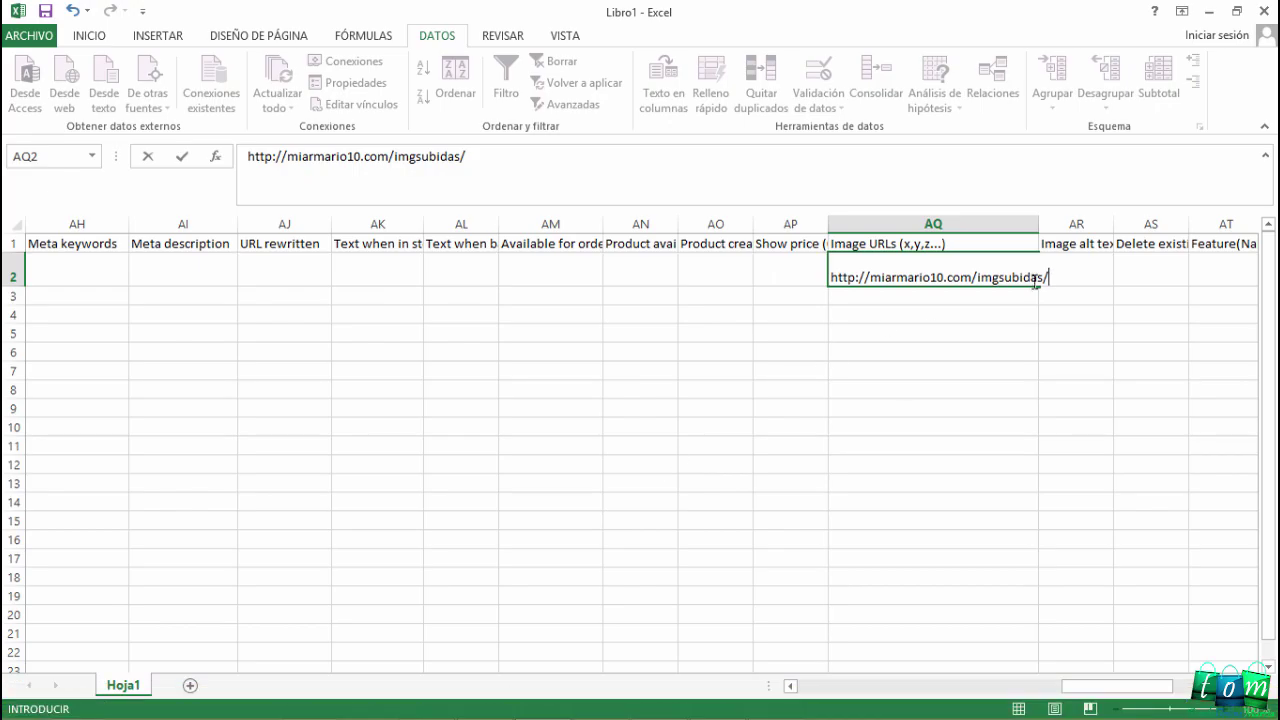
{"action": "type", "text": "img-duramo7w"}
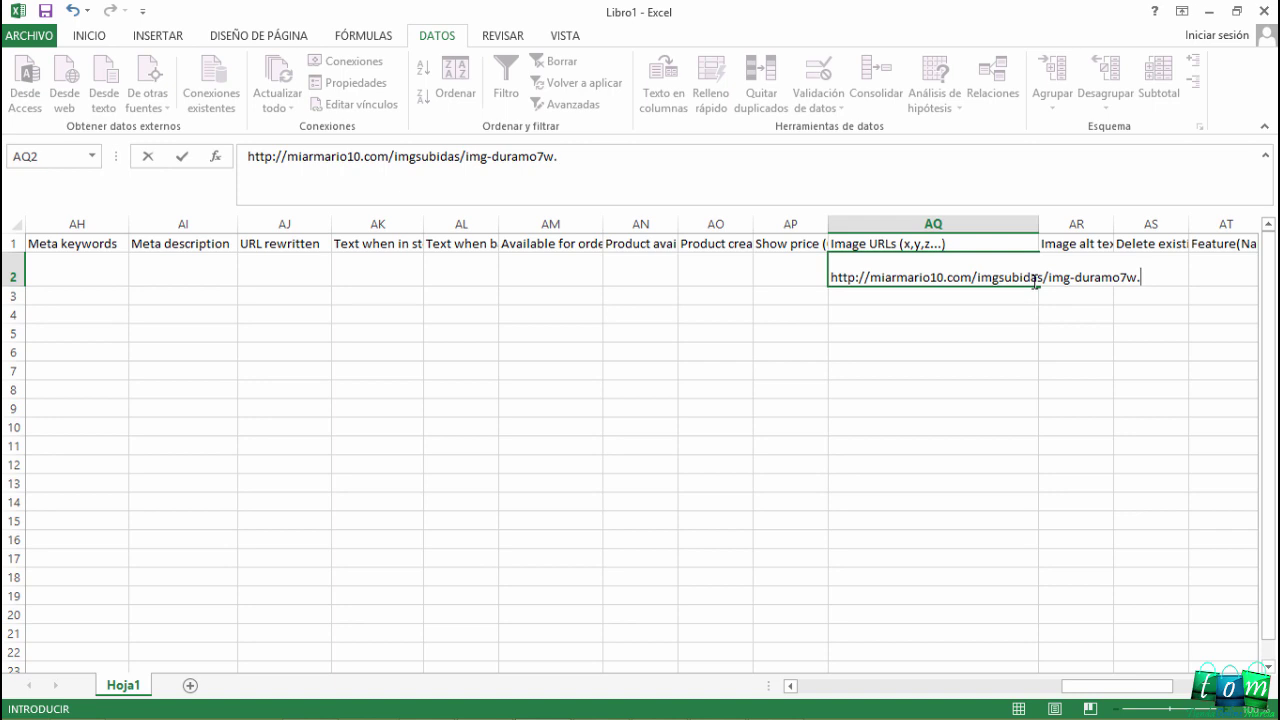
{"action": "type", "text": "g"}
{"action": "key", "text": "Return"}
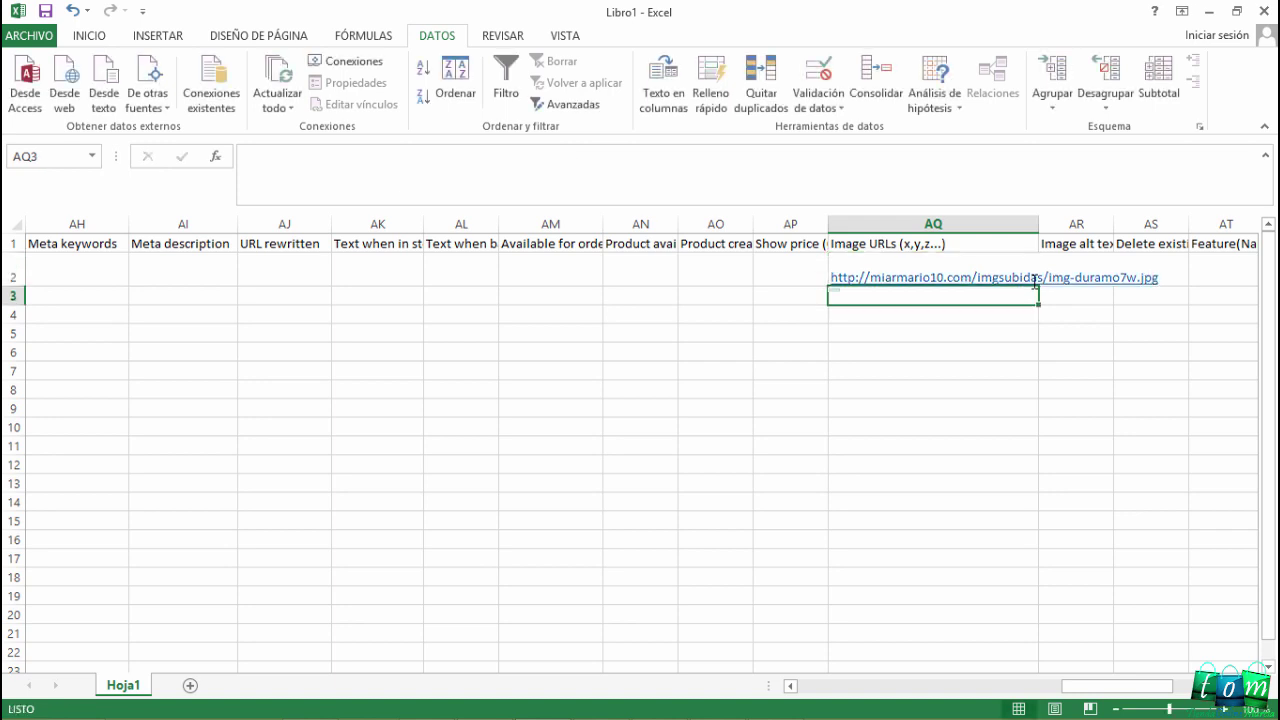
{"action": "left_click", "coordinate": [956, 420]}
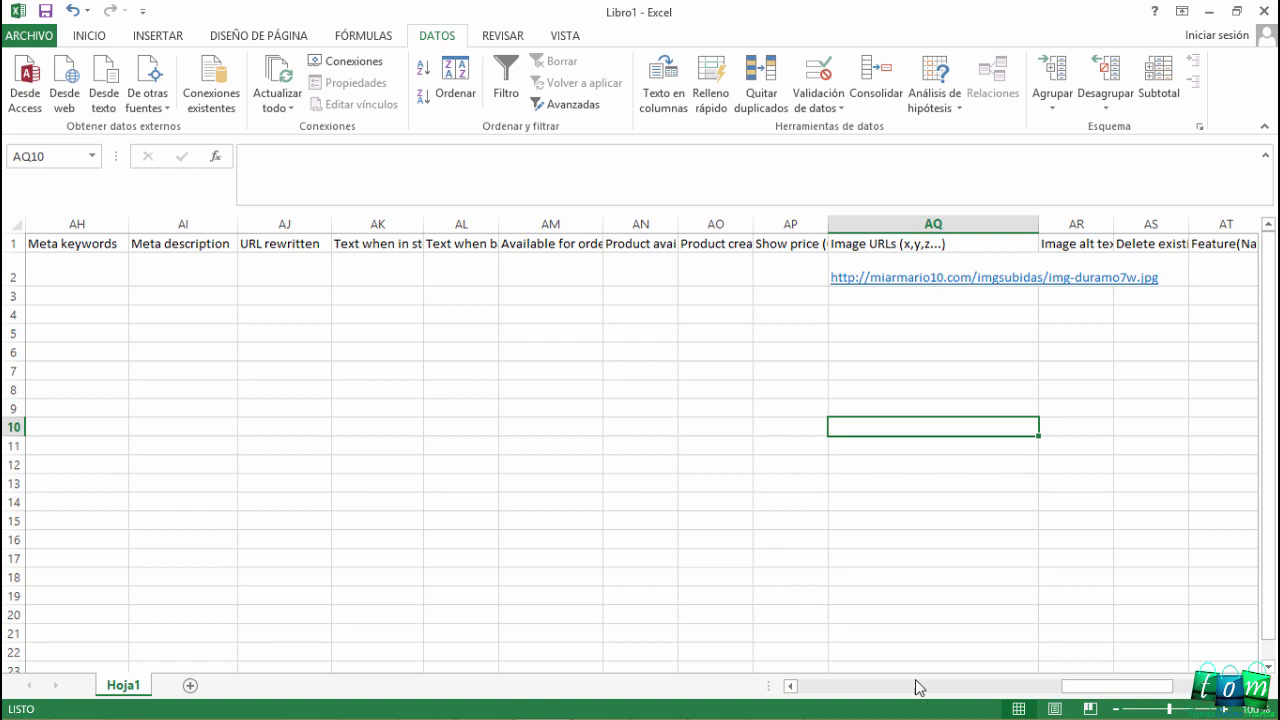
Scroll back to column A and enter 1 in B3 for the second product
{"action": "left_click_drag", "start_coordinate": [1078, 690], "coordinate": [813, 688]}
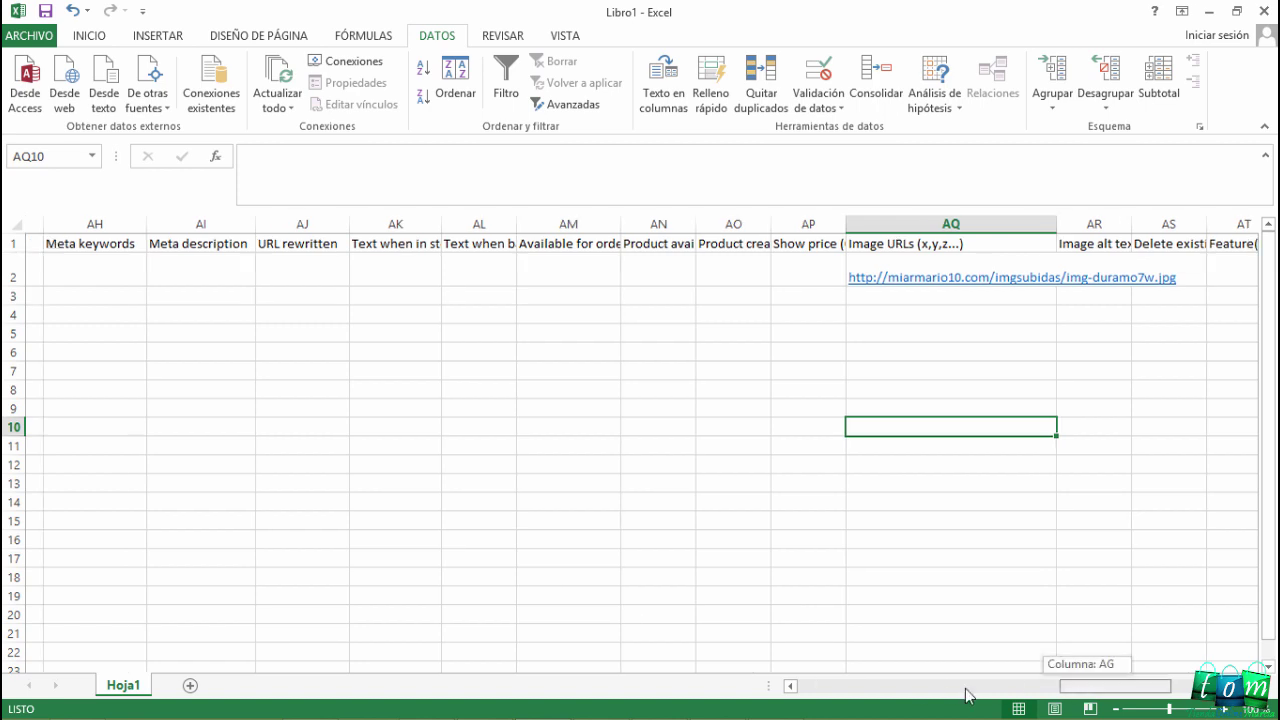
{"action": "left_click", "coordinate": [448, 485]}
{"action": "left_click", "coordinate": [100, 296]}
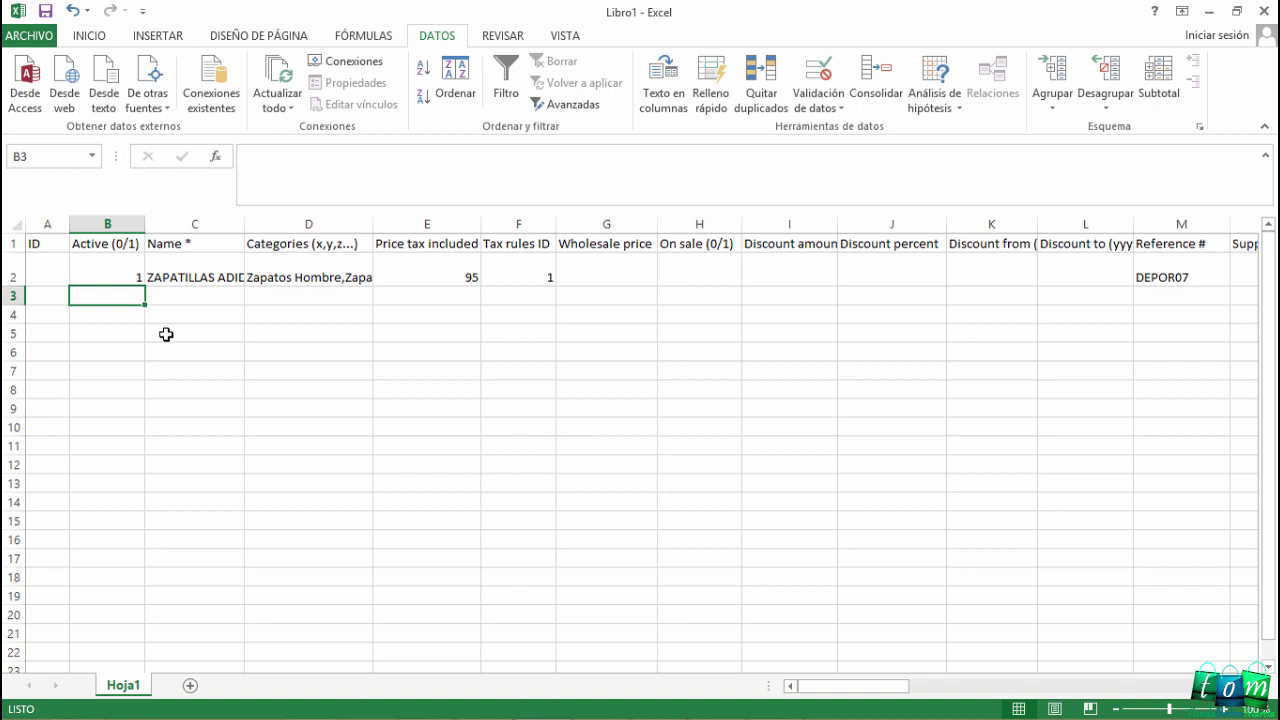
{"action": "type", "text": "1"}
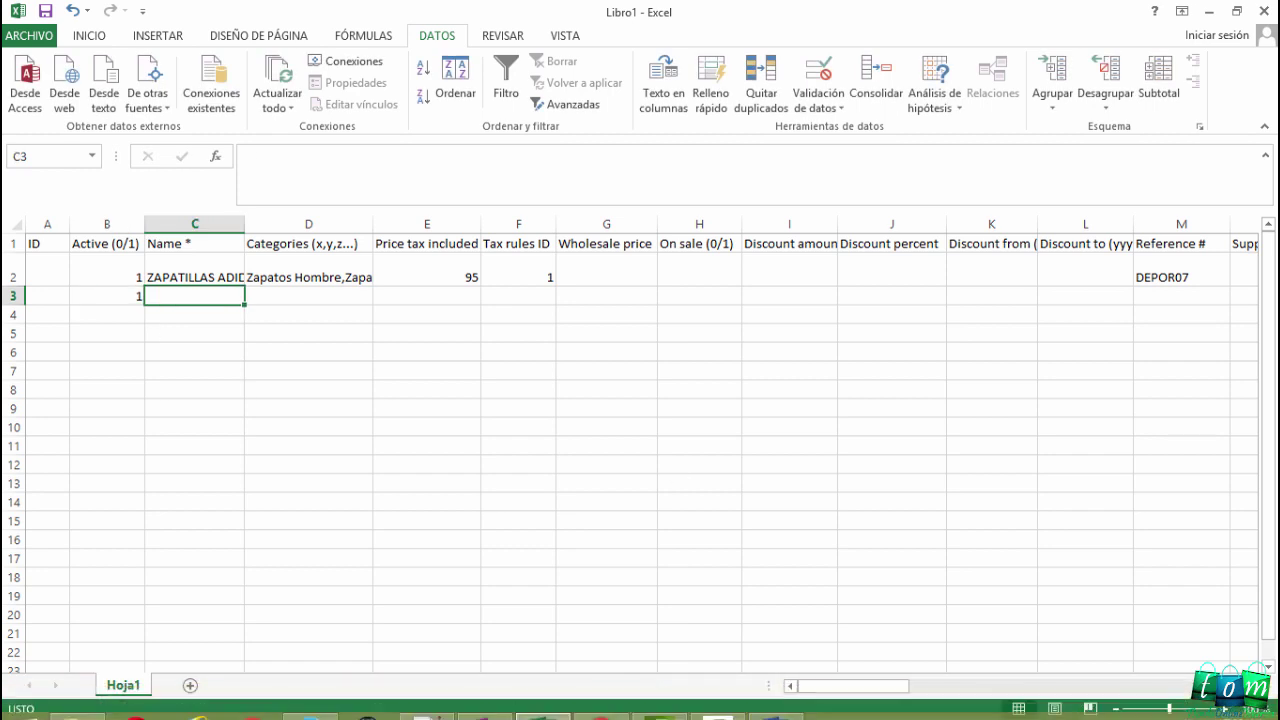
{"action": "mouse_move", "coordinate": [777, 705]}
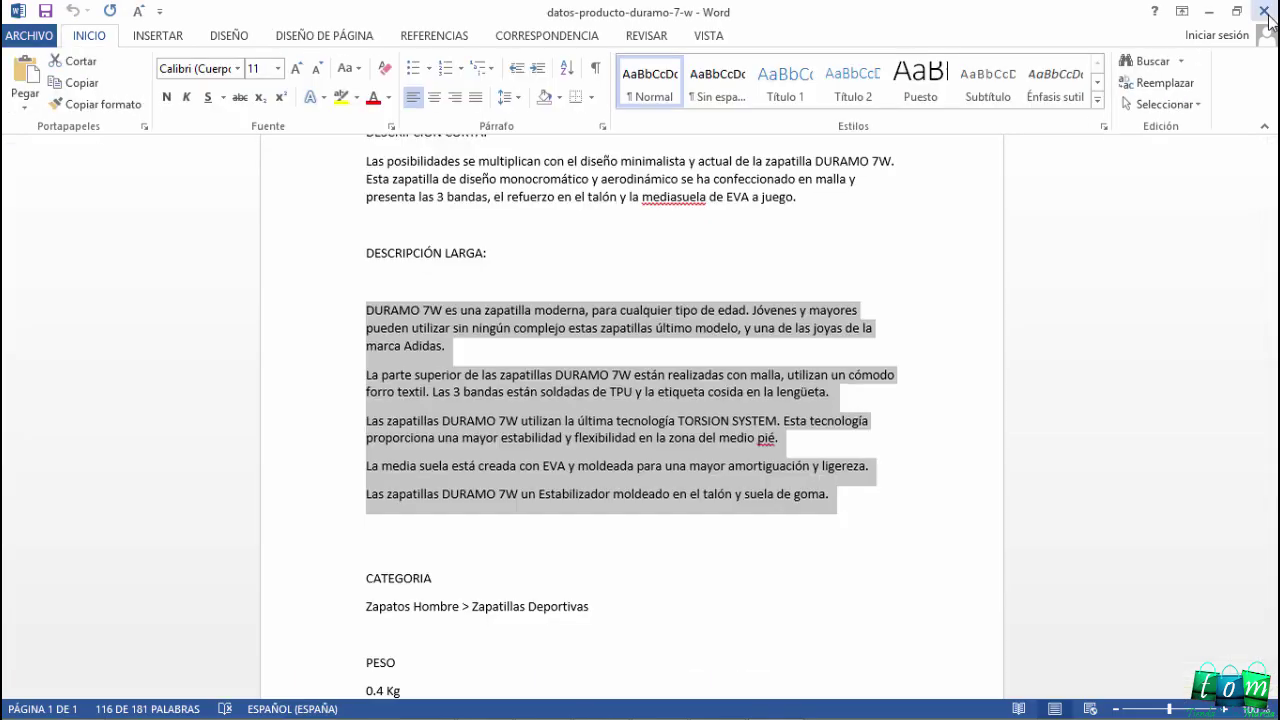
Open datos-producto-supernova from the ZAPATILLAS SUPERNOVA folder and copy the title ZAPATILLAS ADIDAS SUPERNOVA
{"action": "left_click", "coordinate": [1208, 11]}
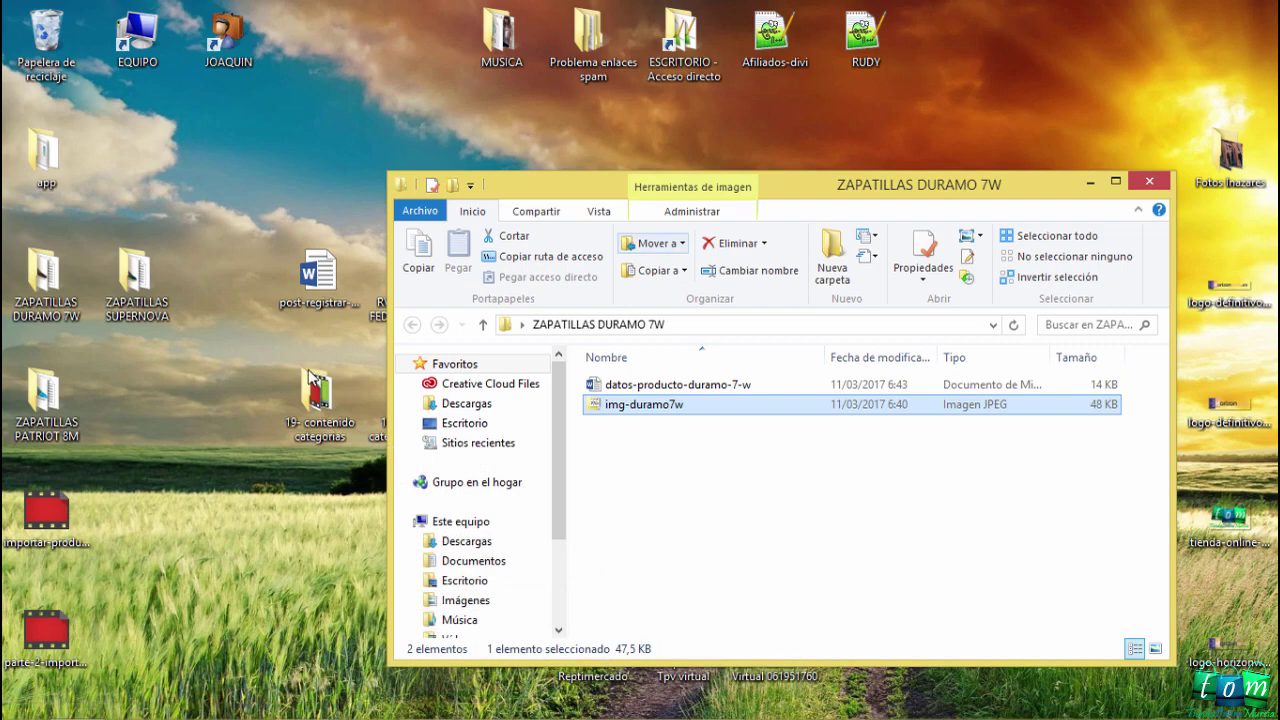
{"action": "double_click", "coordinate": [128, 295]}
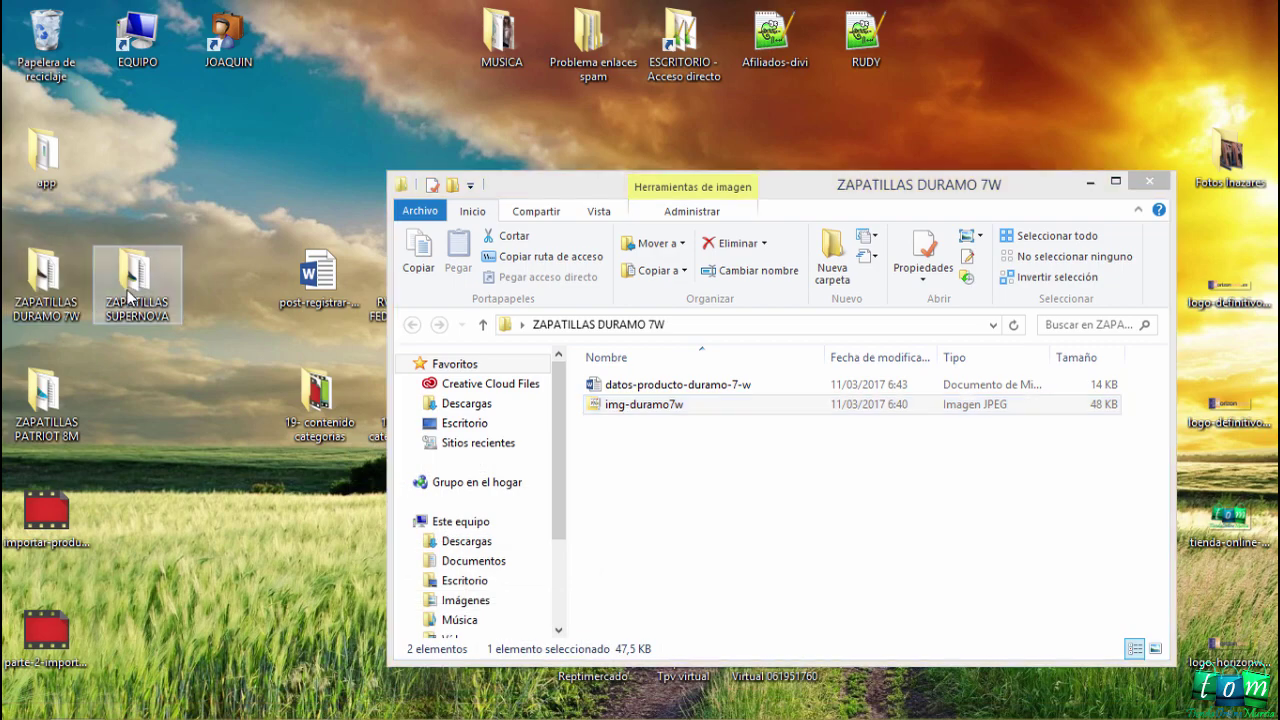
{"action": "double_click", "coordinate": [642, 409]}
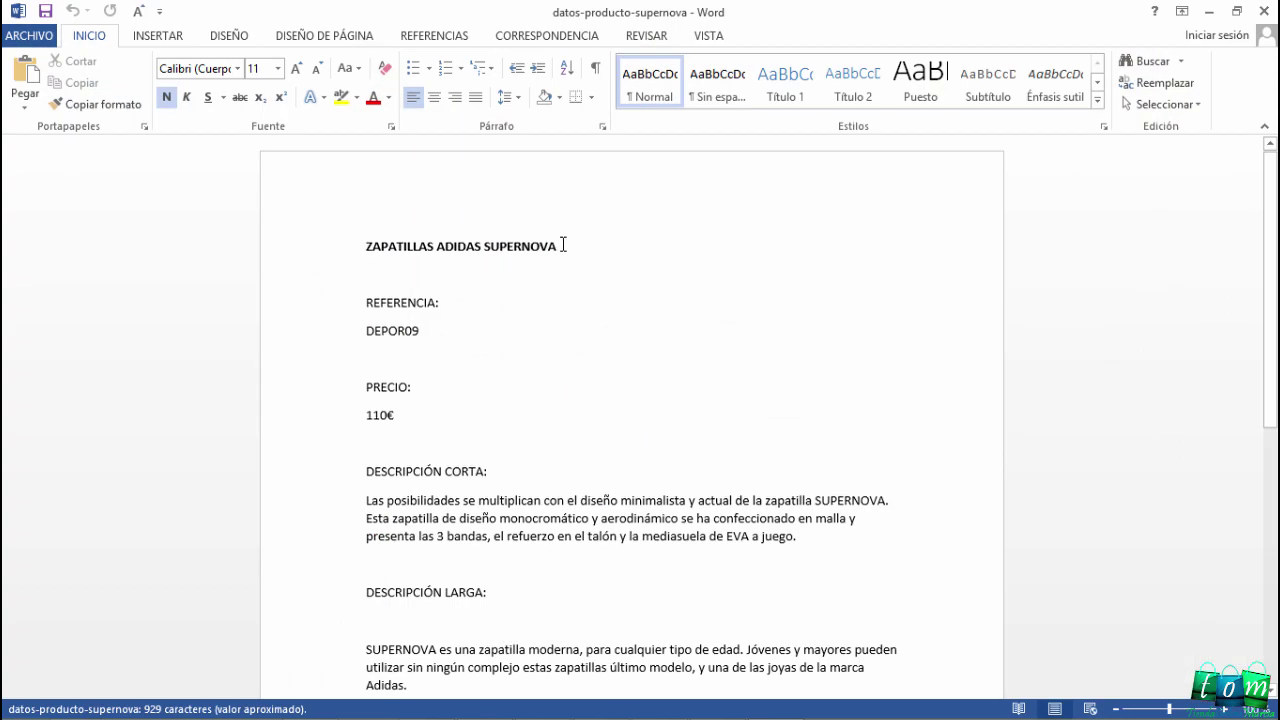
{"action": "left_click_drag", "start_coordinate": [557, 246], "coordinate": [371, 253]}
{"action": "key", "text": "ctrl+c"}
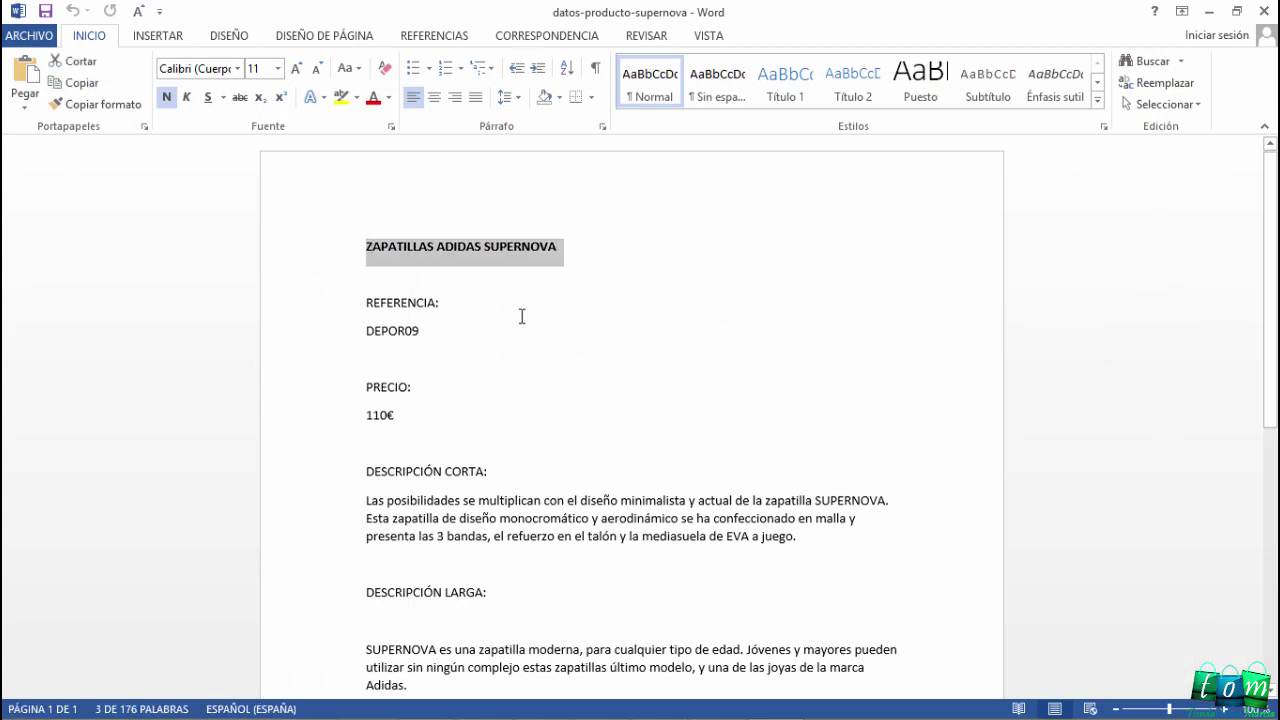
{"action": "left_click", "coordinate": [543, 707]}
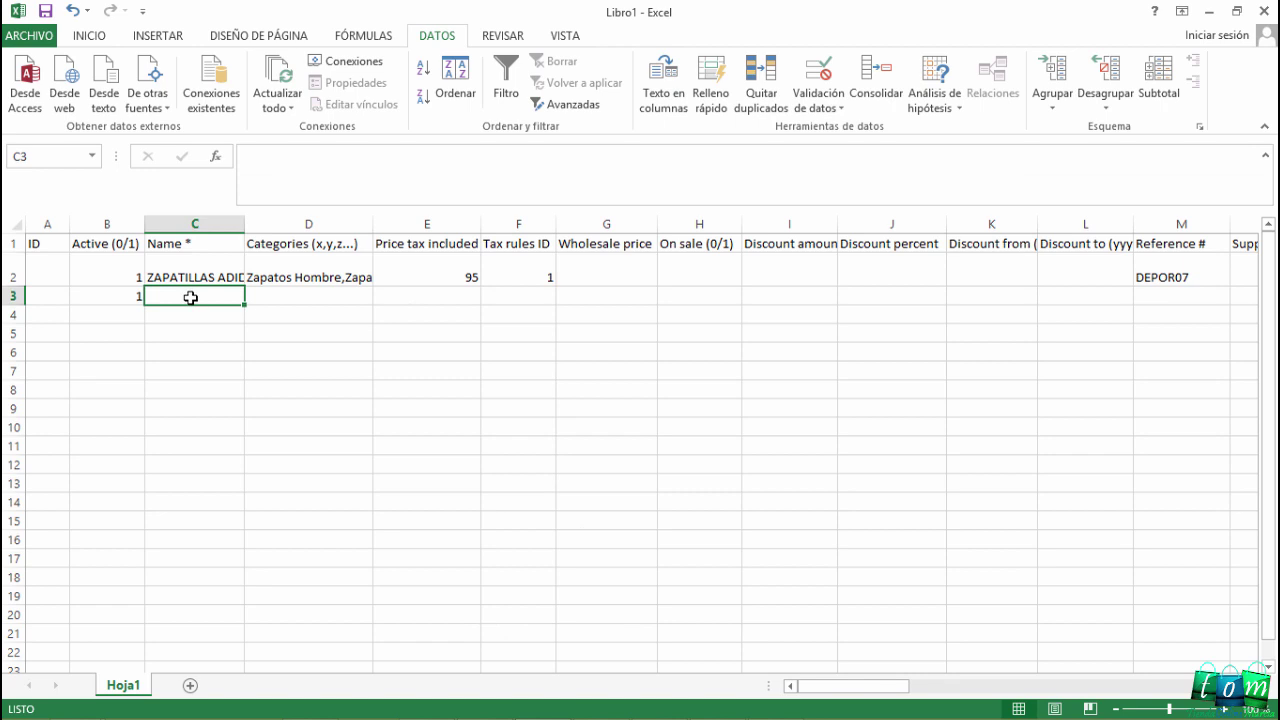
Paste the SUPERNOVA product name into C3 and fill in its categories in D3
{"action": "double_click", "coordinate": [190, 297]}
{"action": "key", "text": "ctrl+v"}
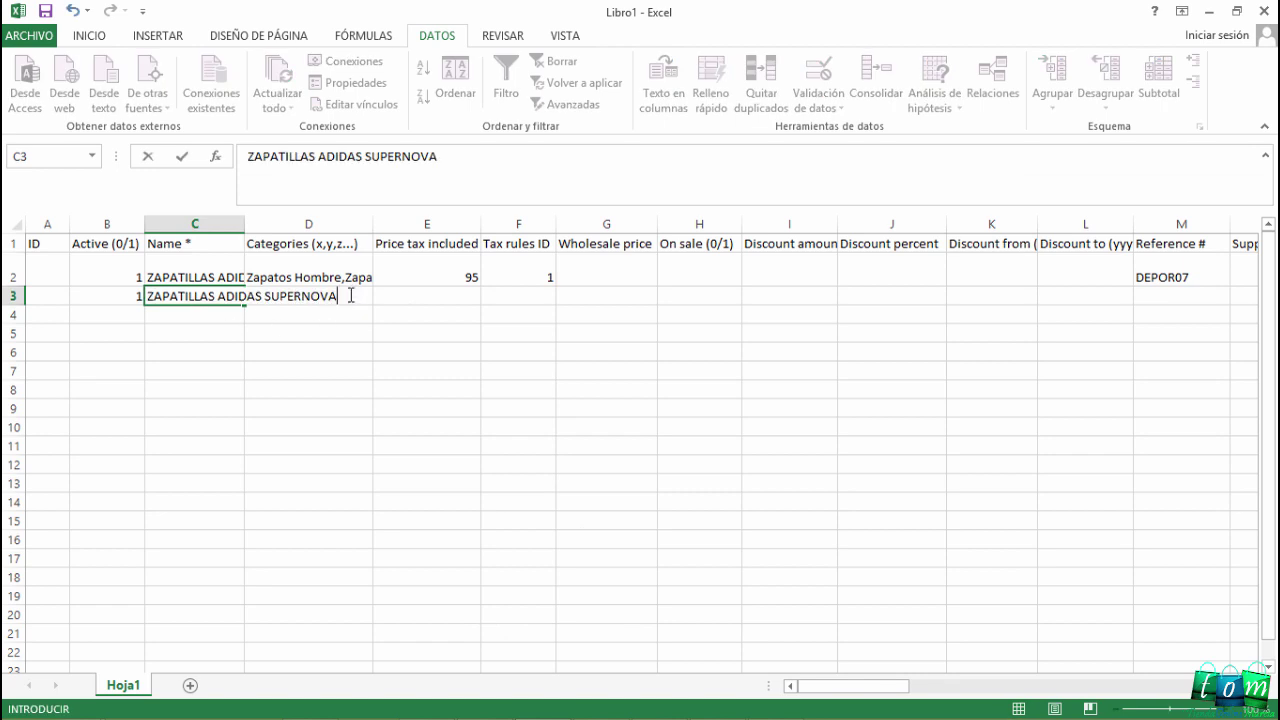
{"action": "left_click", "coordinate": [346, 322]}
{"action": "left_click", "coordinate": [290, 298]}
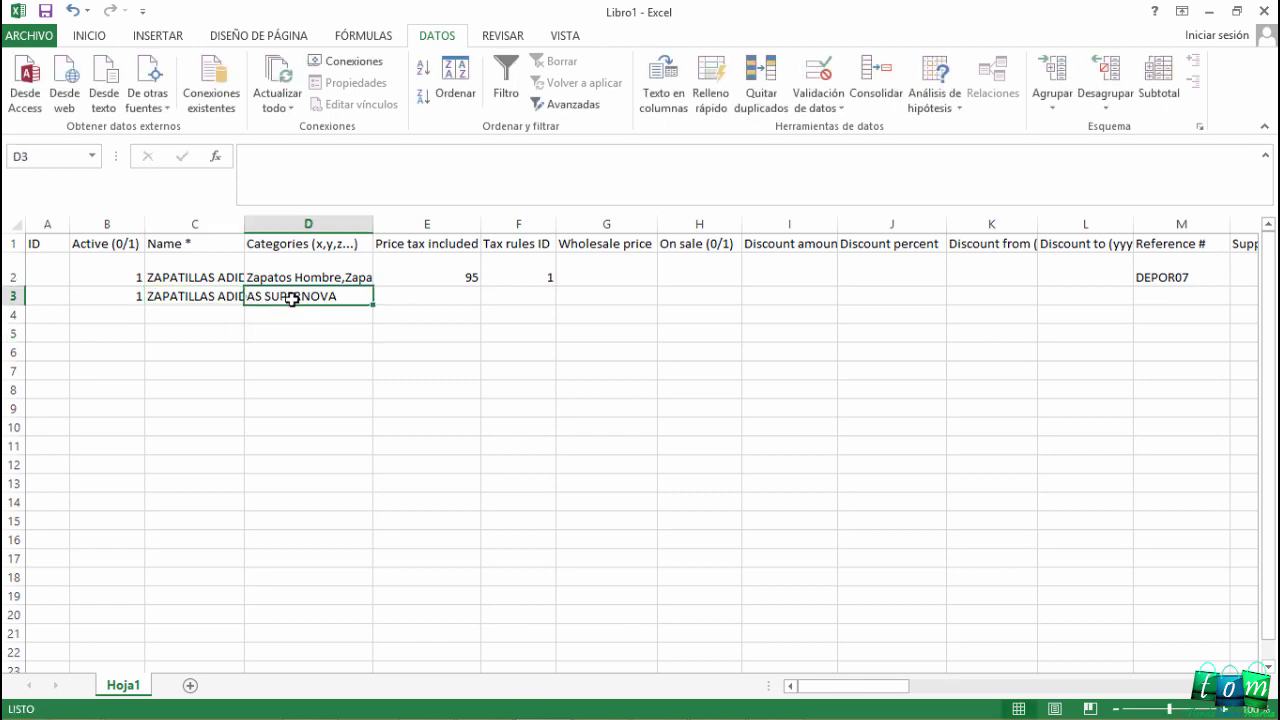
{"action": "double_click", "coordinate": [290, 298]}
{"action": "type", "text": "Zapatos Hombre,Zapatillas Deportivas"}
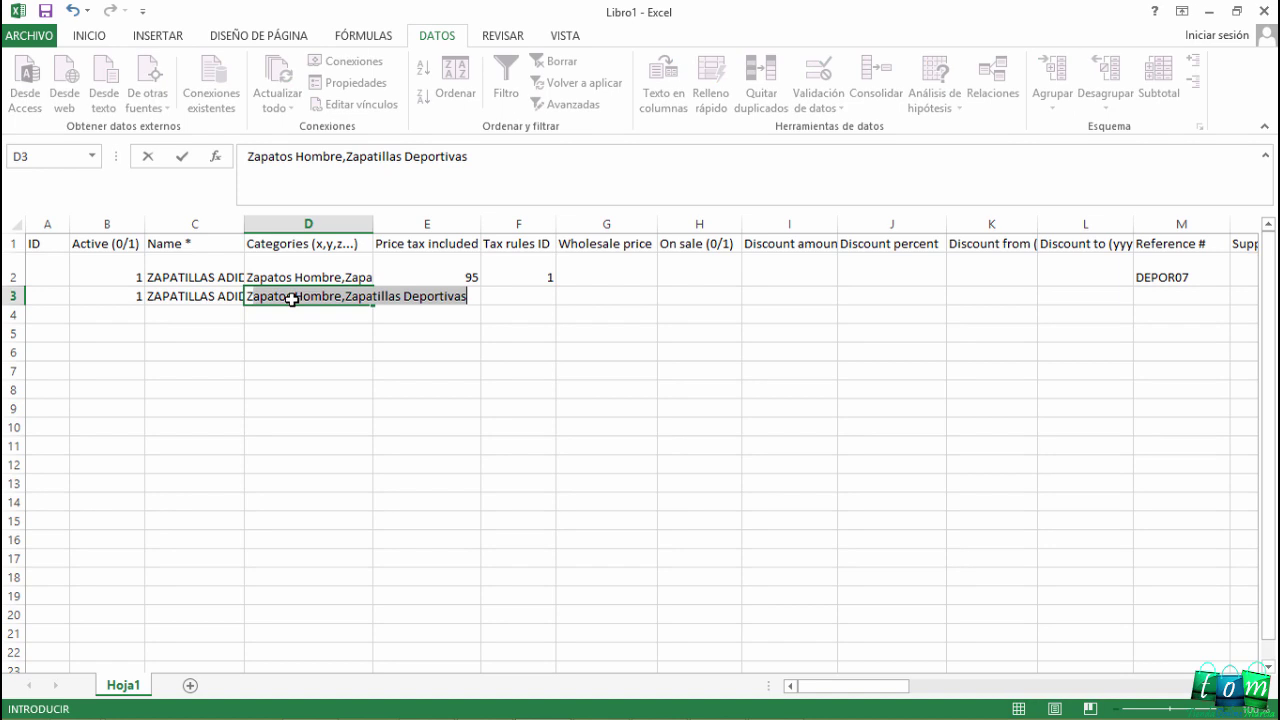
{"action": "type", "text": "A"}
{"action": "key", "text": "Delete"}
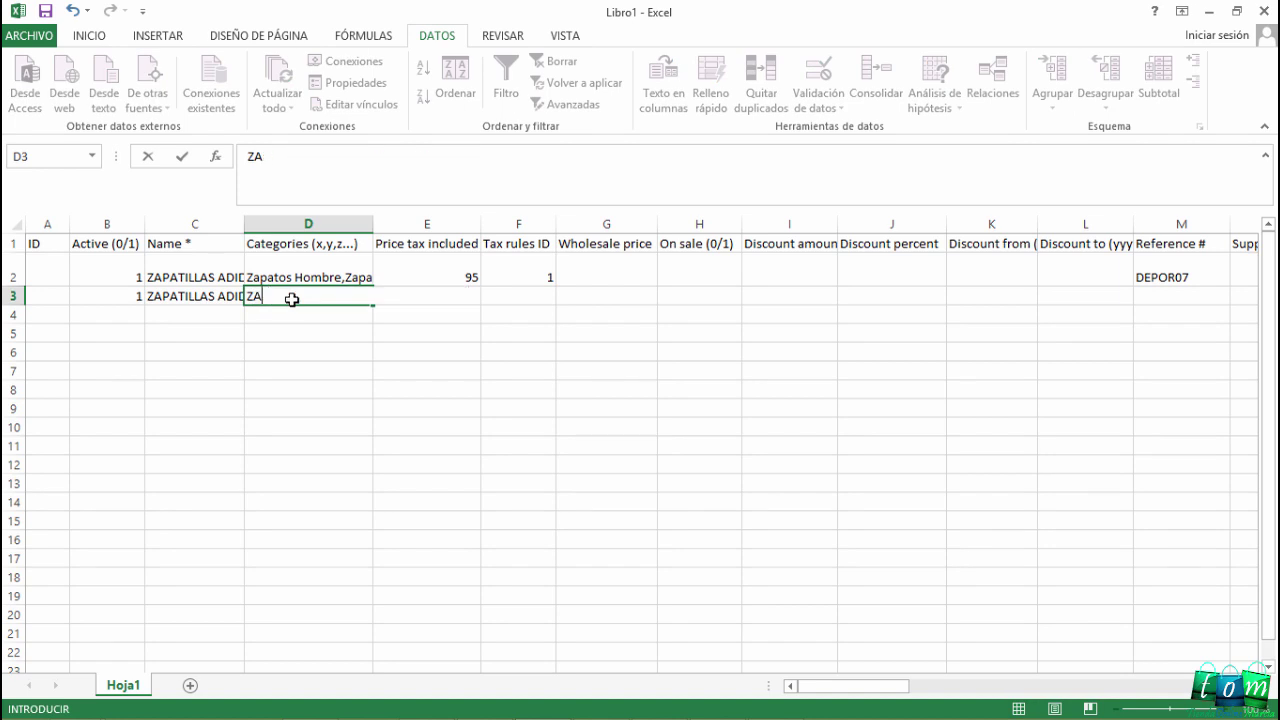
{"action": "key", "text": "BackSpace"}
{"action": "type", "text": "a"}
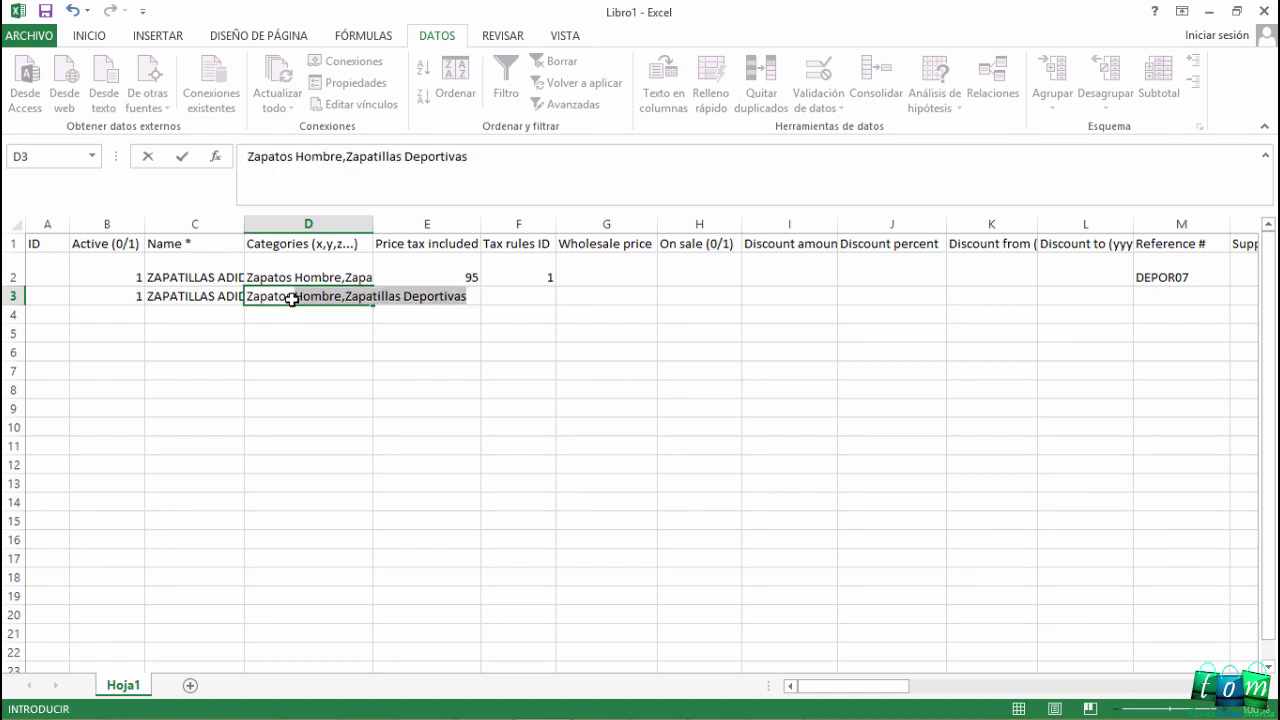
{"action": "key", "text": "Return"}
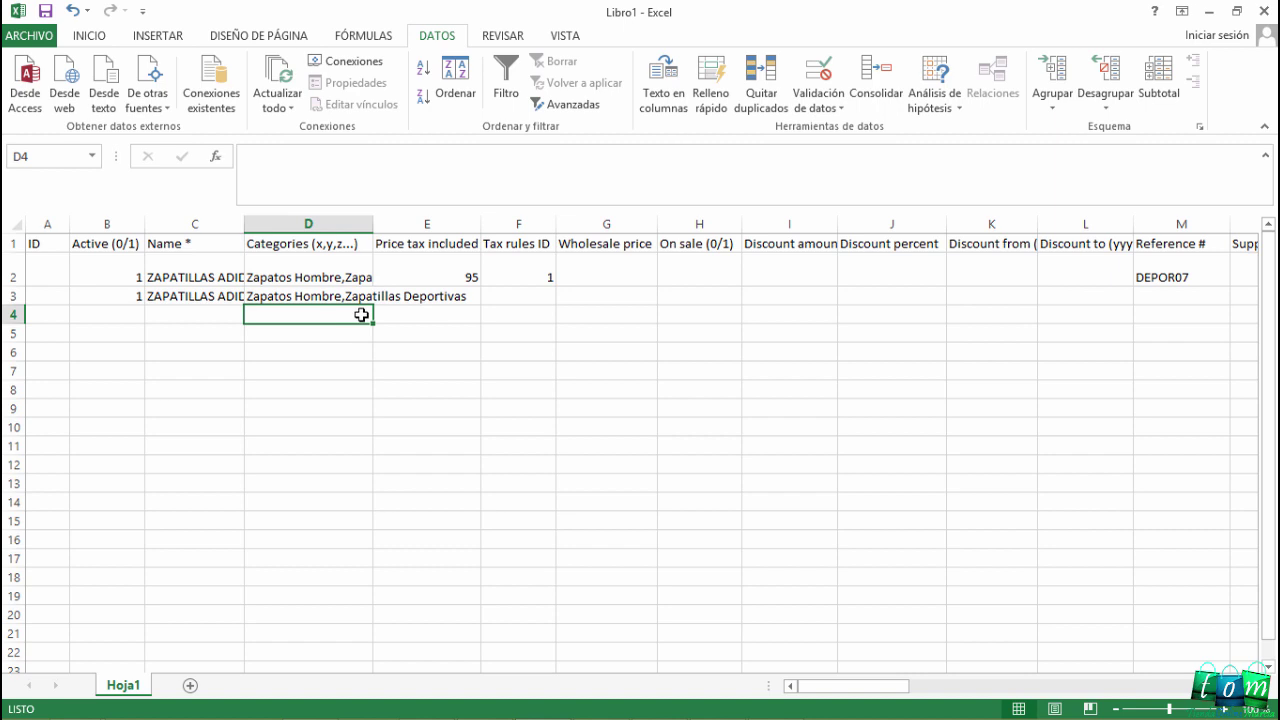
Enter a tax-included price of 110 in E3 and tax rules ID 1 in F3
{"action": "left_click", "coordinate": [423, 295]}
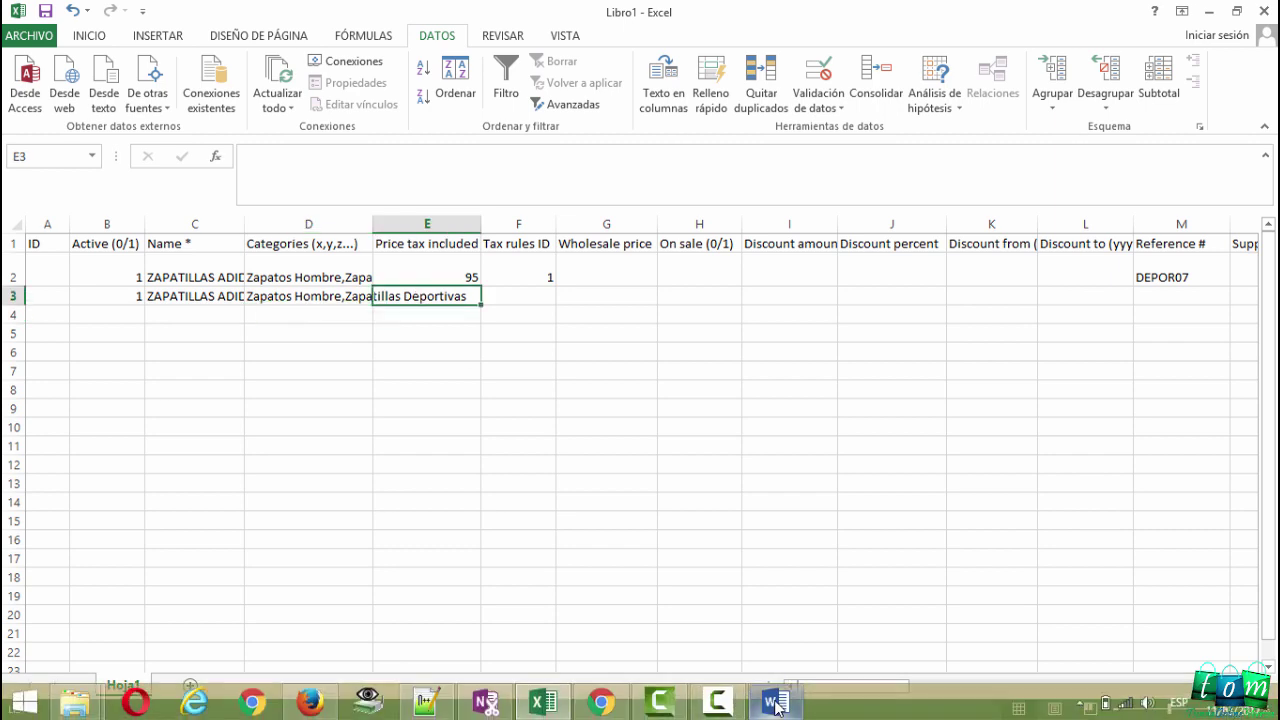
{"action": "left_click", "coordinate": [776, 702]}
{"action": "key", "text": "alt+Tab"}
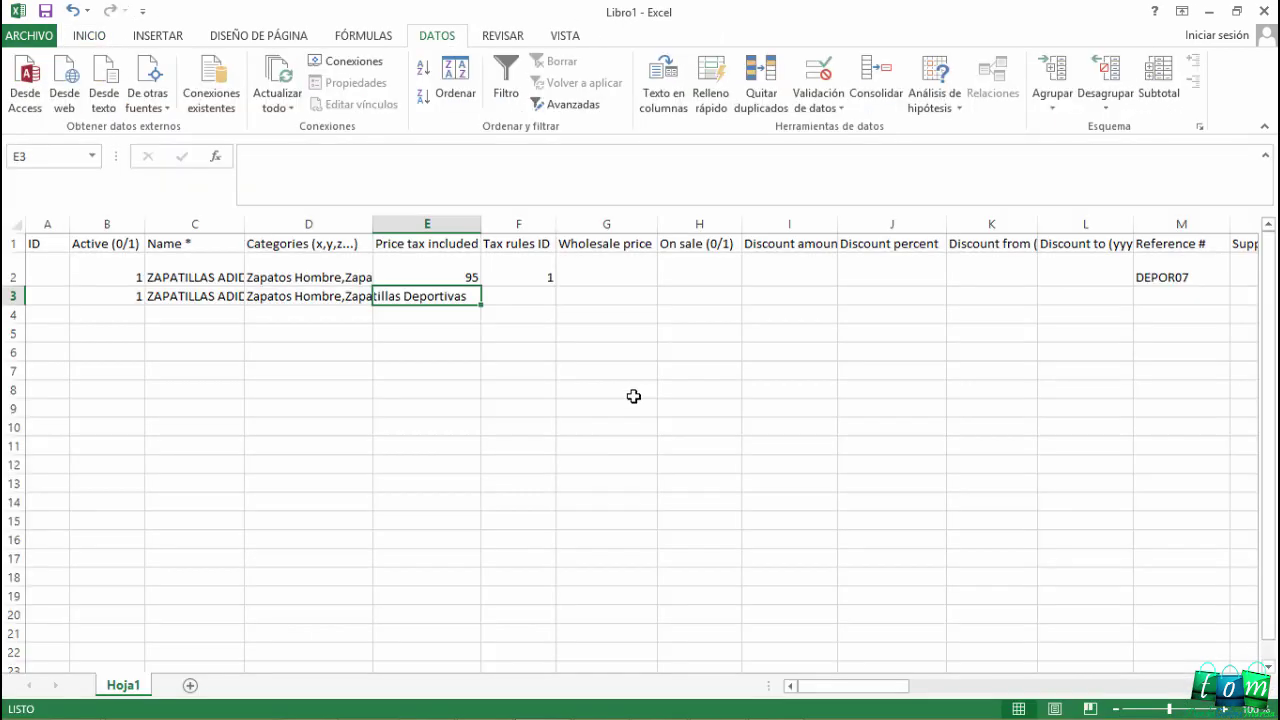
{"action": "type", "text": "110"}
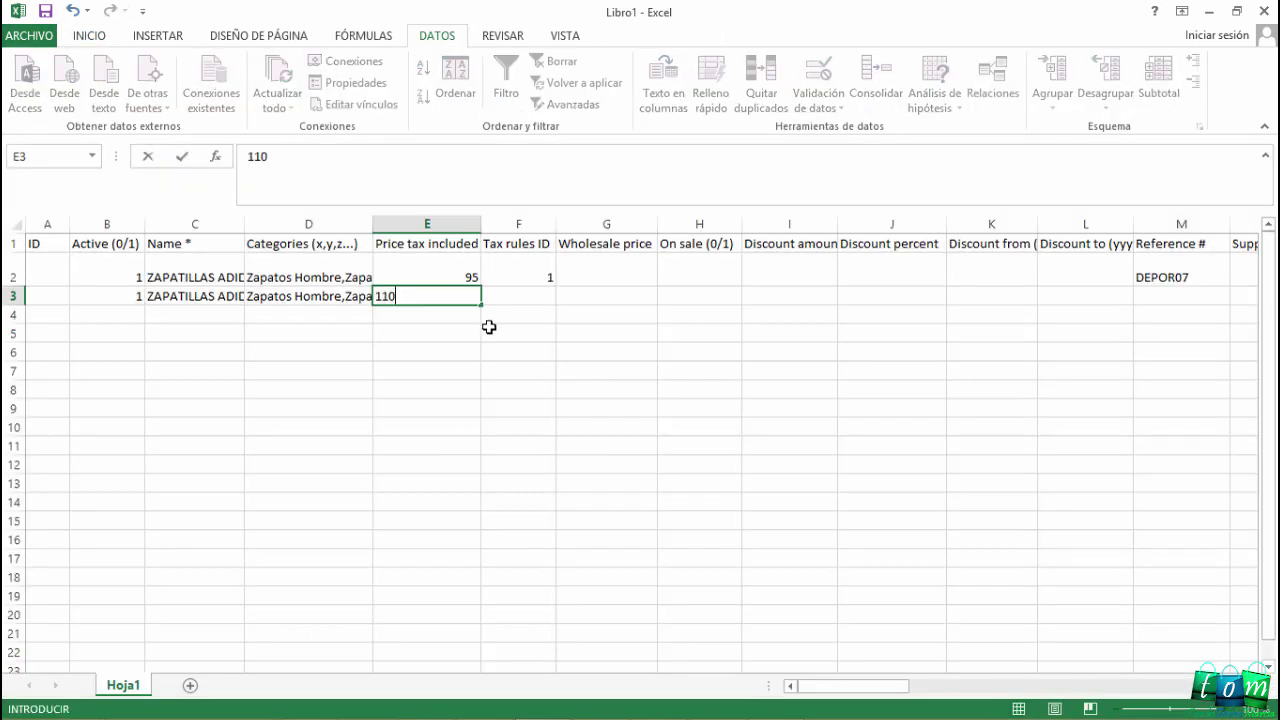
{"action": "key", "text": "Return"}
{"action": "key", "text": "Up"}
{"action": "key", "text": "Right"}
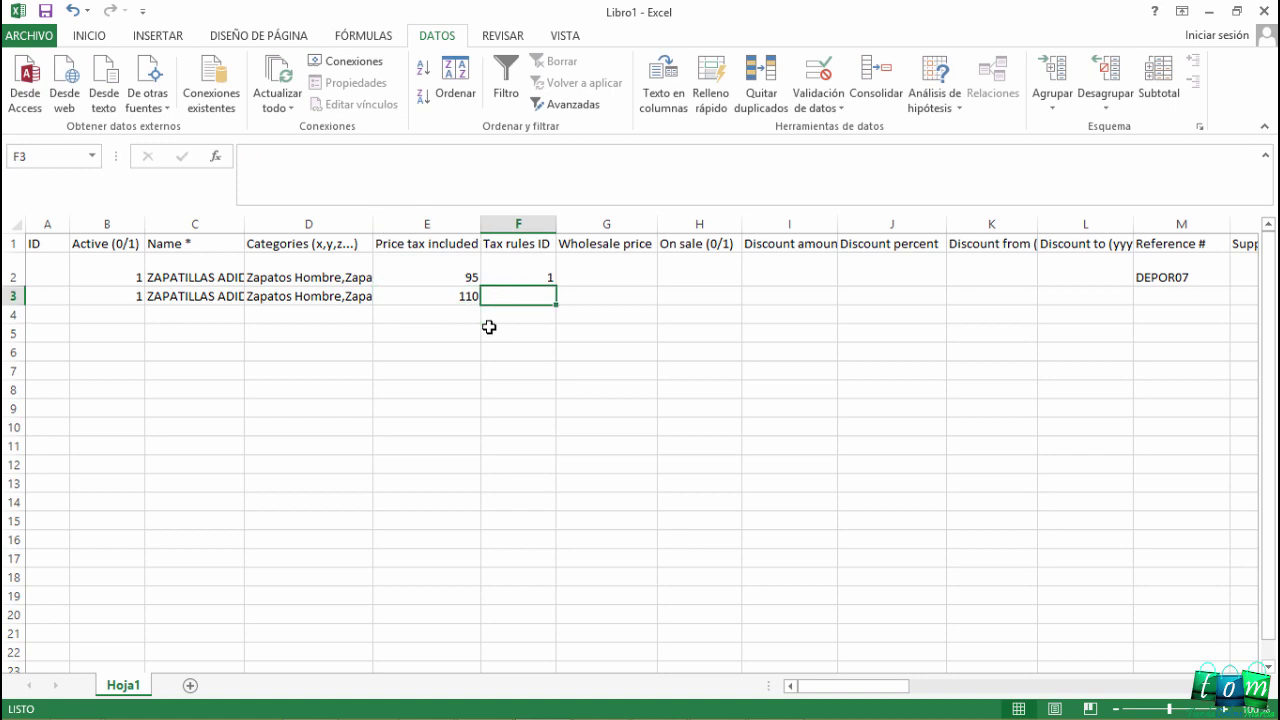
{"action": "type", "text": "1"}
{"action": "key", "text": "Tab"}
{"action": "key", "text": "Tab"}
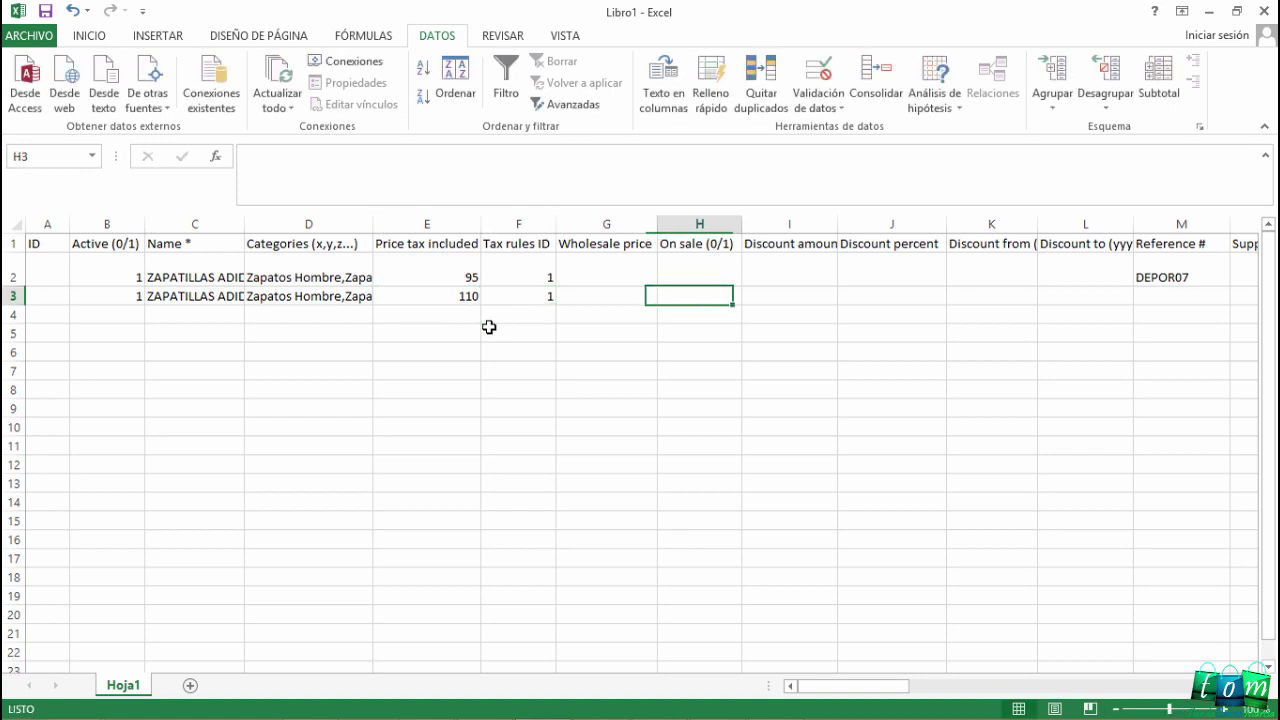
{"action": "key", "text": "Tab"}
{"action": "key", "text": "Tab"}
{"action": "key", "text": "Tab"}
{"action": "key", "text": "Tab"}
{"action": "key", "text": "Tab"}
Copy the reference DEPOR09 from the Word document into M3
{"action": "key", "text": "alt+Tab"}
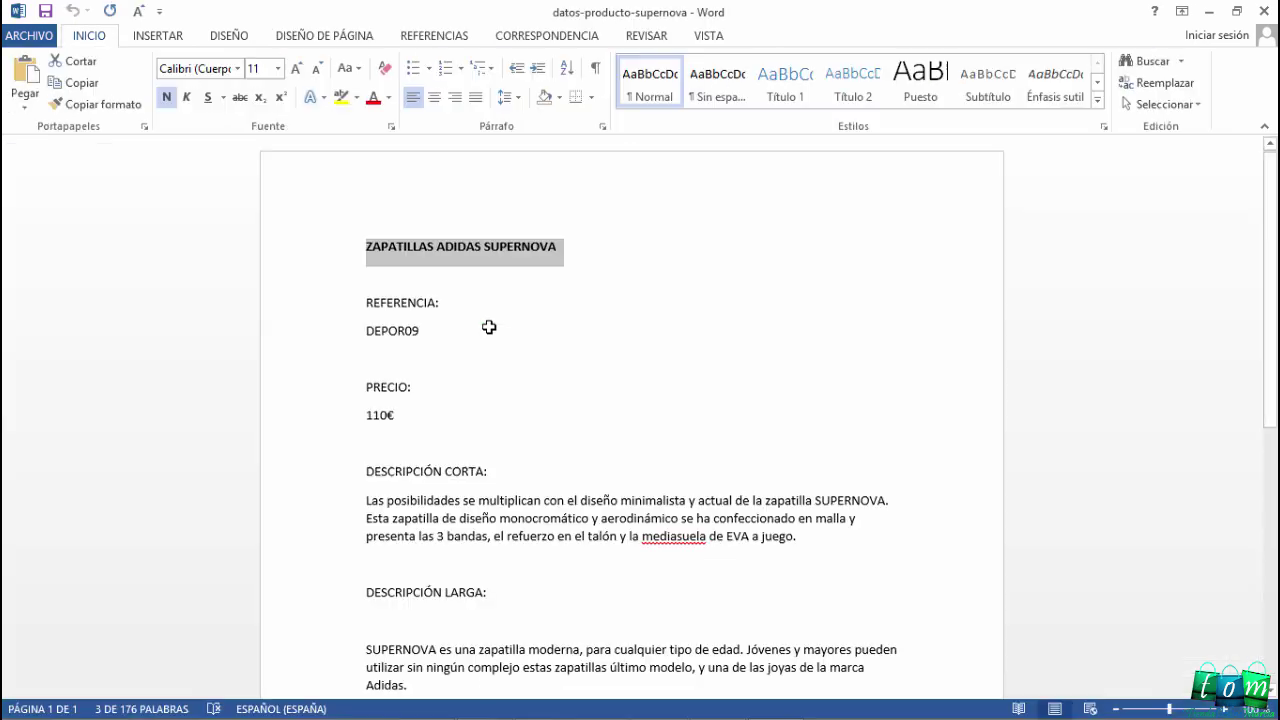
{"action": "double_click", "coordinate": [398, 334]}
{"action": "key", "text": "ctrl+c"}
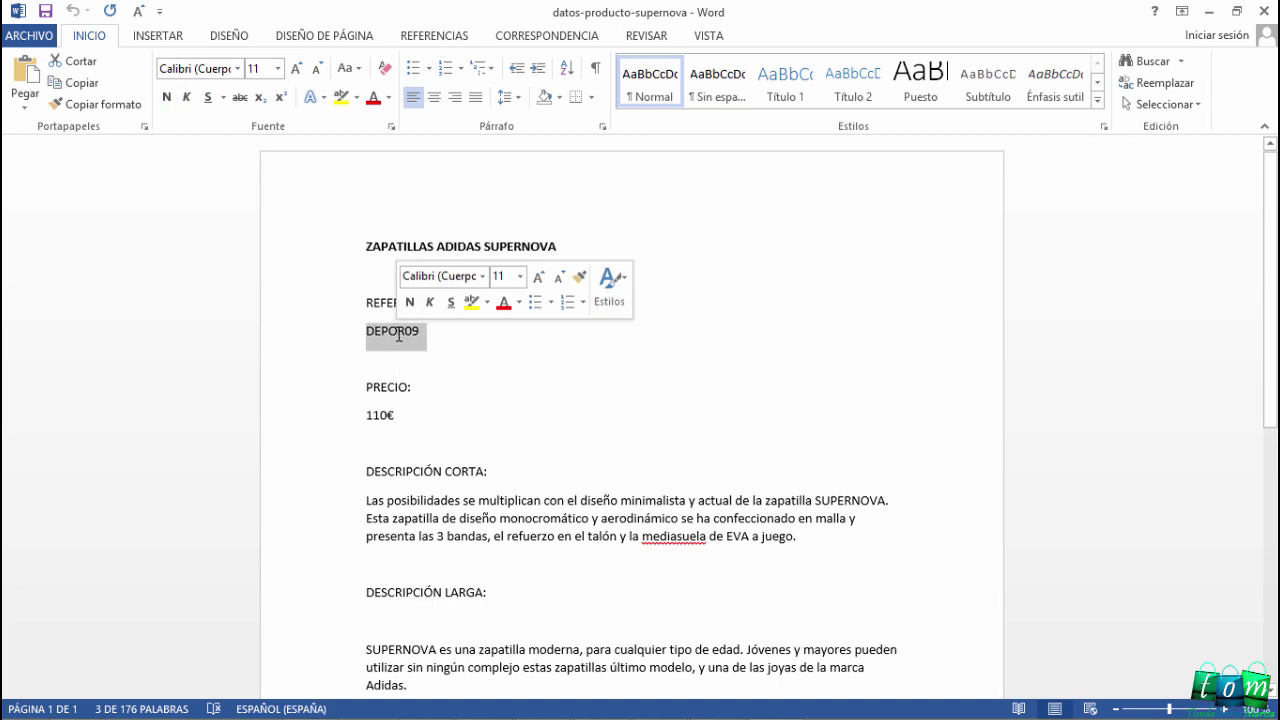
{"action": "key", "text": "alt+Tab"}
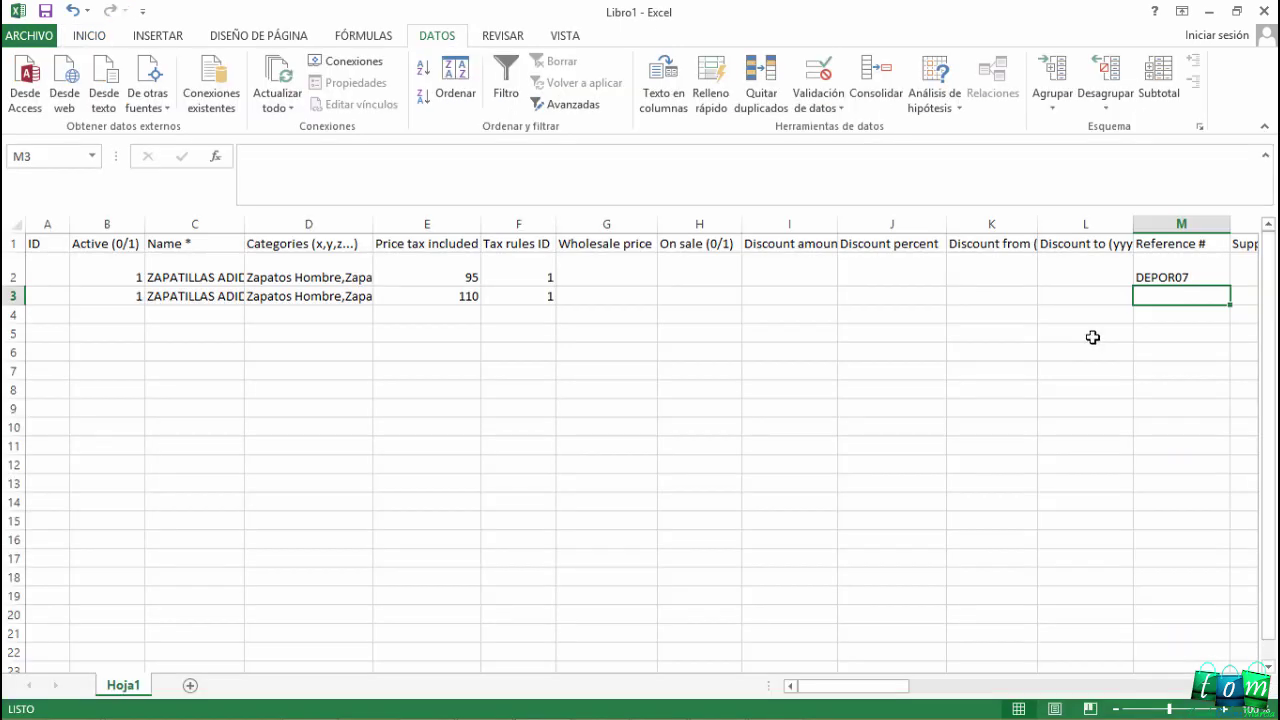
{"action": "double_click", "coordinate": [1163, 298]}
{"action": "key", "text": "ctrl+v"}
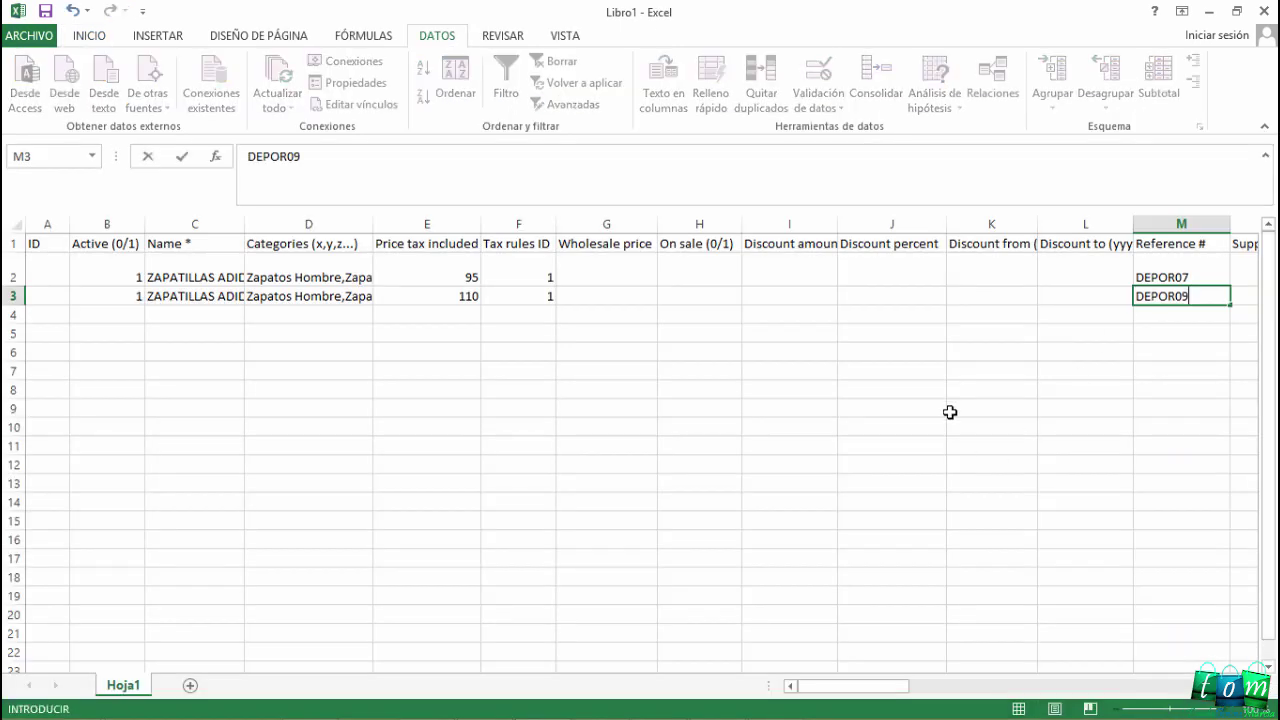
{"action": "left_click", "coordinate": [950, 410]}
Enter a weight of 0.4 in W3, as given in the product document
{"action": "scroll", "coordinate": [640, 450], "scroll_direction": "right", "scroll_amount": 1}
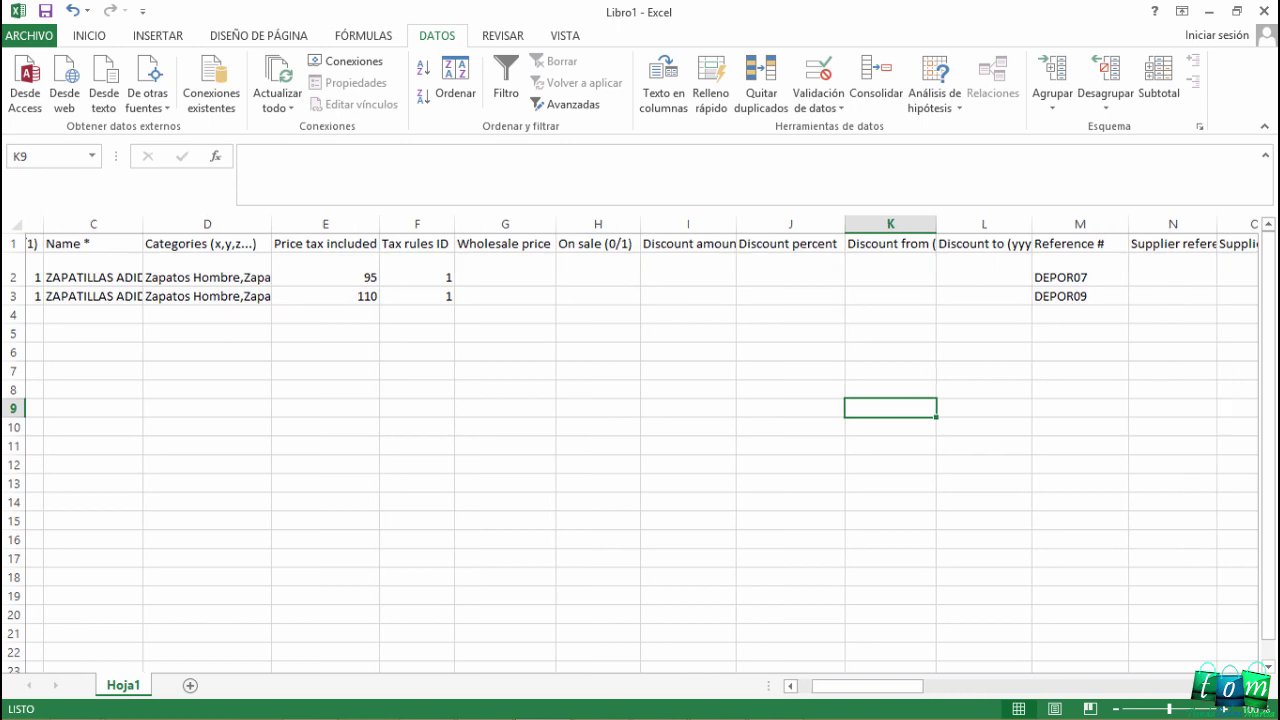
{"action": "scroll", "coordinate": [640, 450], "scroll_direction": "right", "scroll_amount": 1}
{"action": "scroll", "coordinate": [640, 450], "scroll_direction": "right", "scroll_amount": 3}
{"action": "scroll", "coordinate": [640, 450], "scroll_direction": "right", "scroll_amount": 1}
{"action": "scroll", "coordinate": [946, 466], "scroll_direction": "right", "scroll_amount": 3}
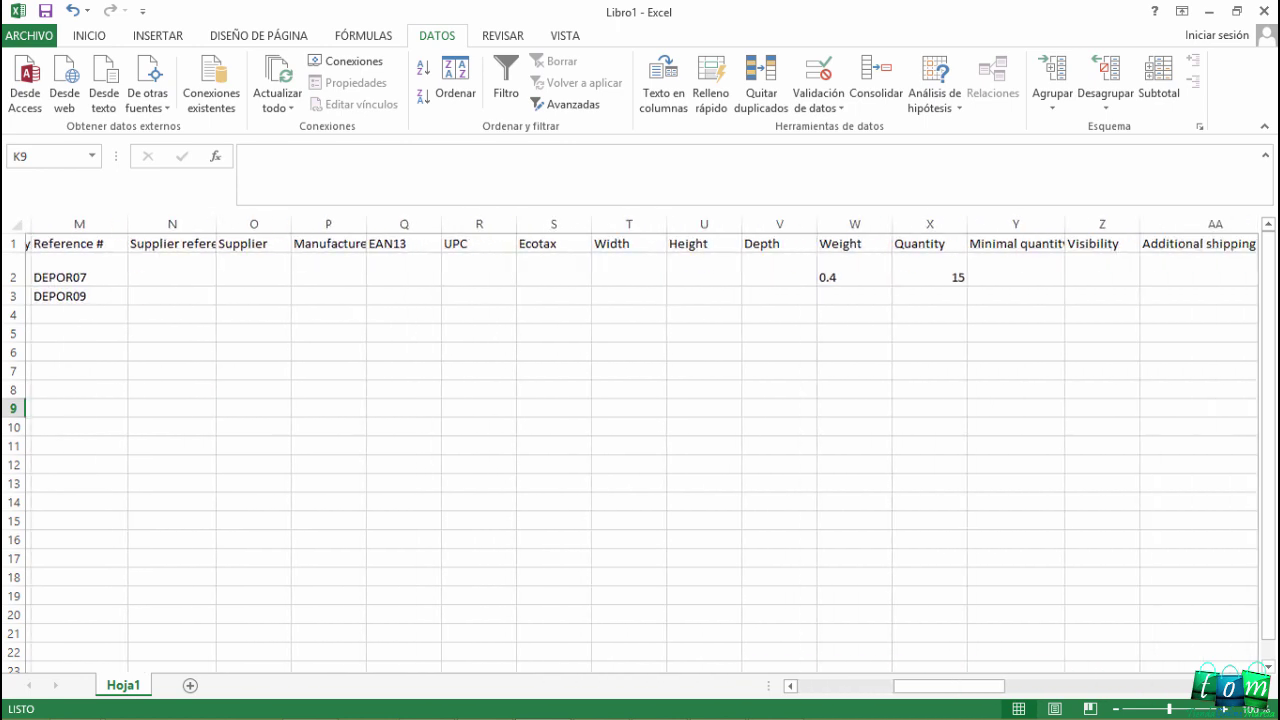
{"action": "scroll", "coordinate": [946, 466], "scroll_direction": "right", "scroll_amount": 1}
{"action": "left_click", "coordinate": [737, 298]}
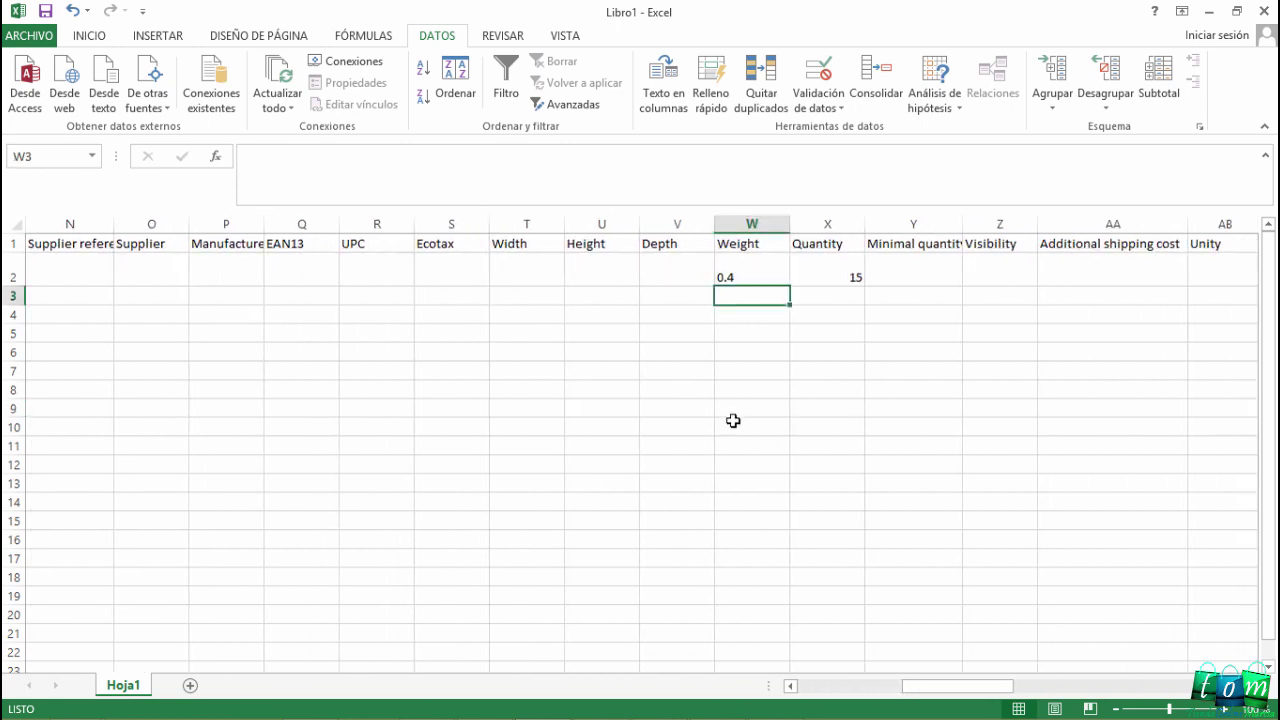
{"action": "mouse_move", "coordinate": [720, 700]}
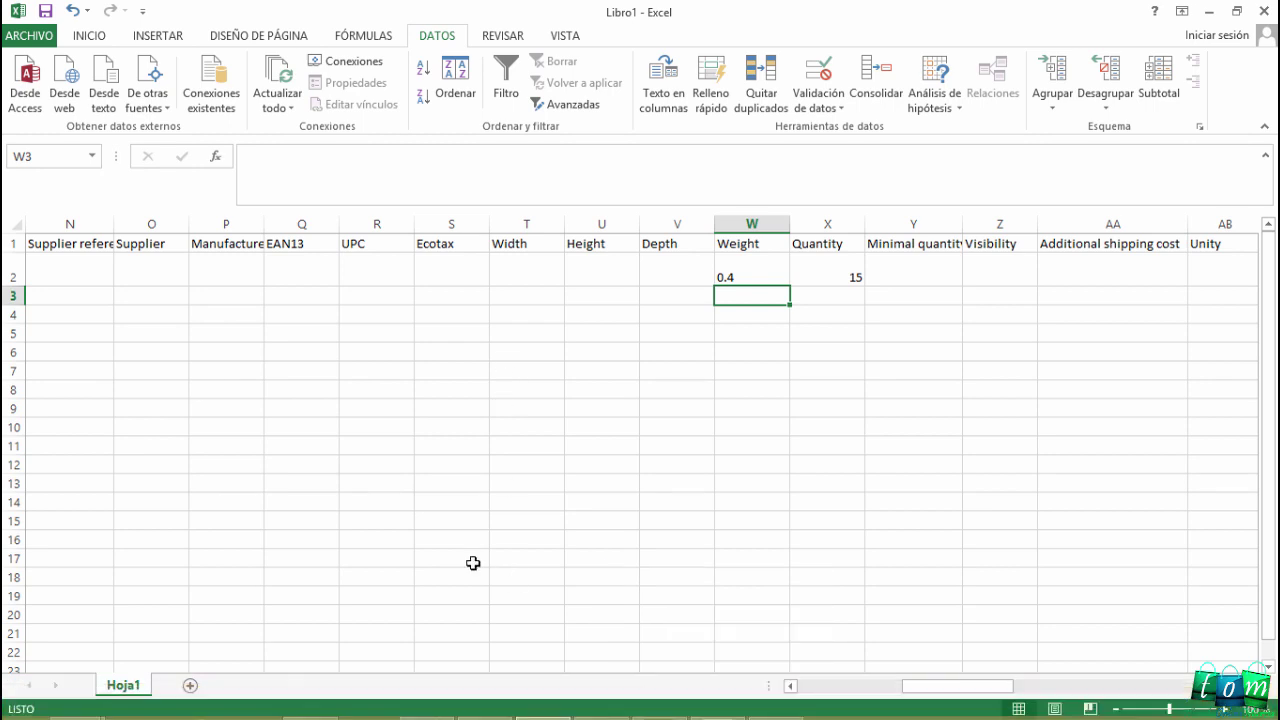
{"action": "left_click", "coordinate": [777, 700]}
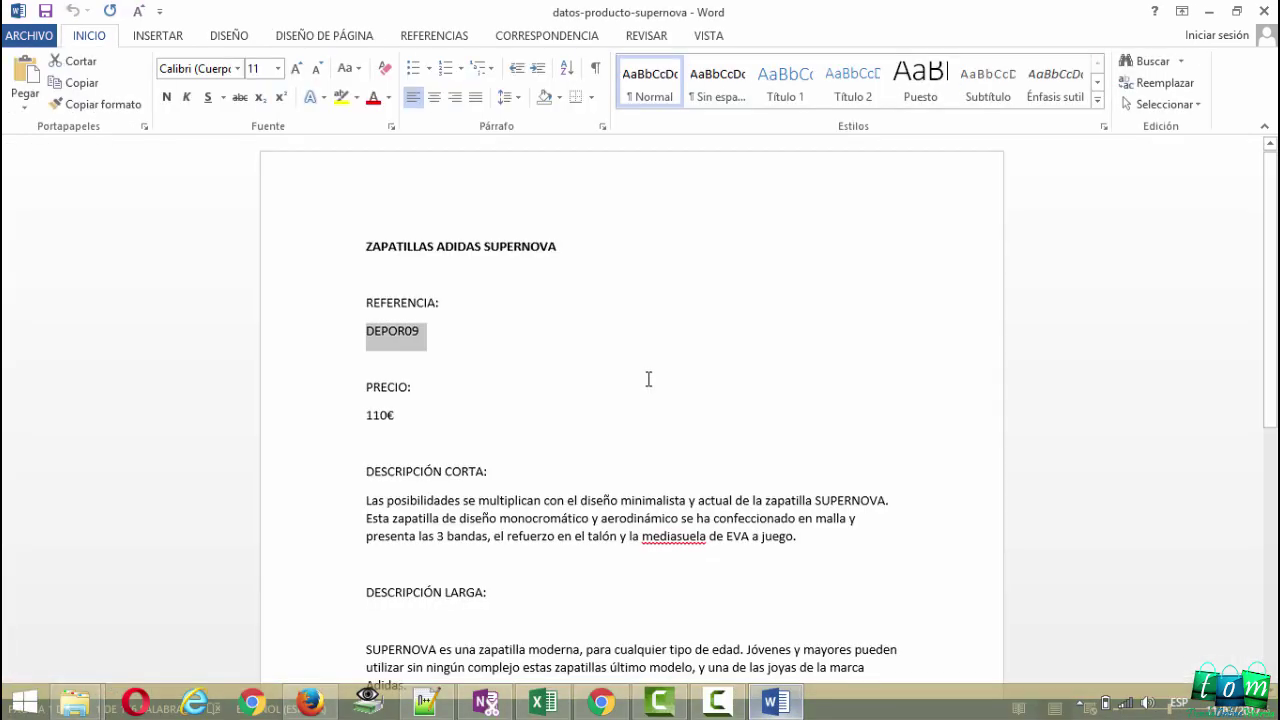
{"action": "scroll", "coordinate": [433, 414], "scroll_direction": "down", "scroll_amount": 3}
{"action": "scroll", "coordinate": [440, 513], "scroll_direction": "down", "scroll_amount": 4}
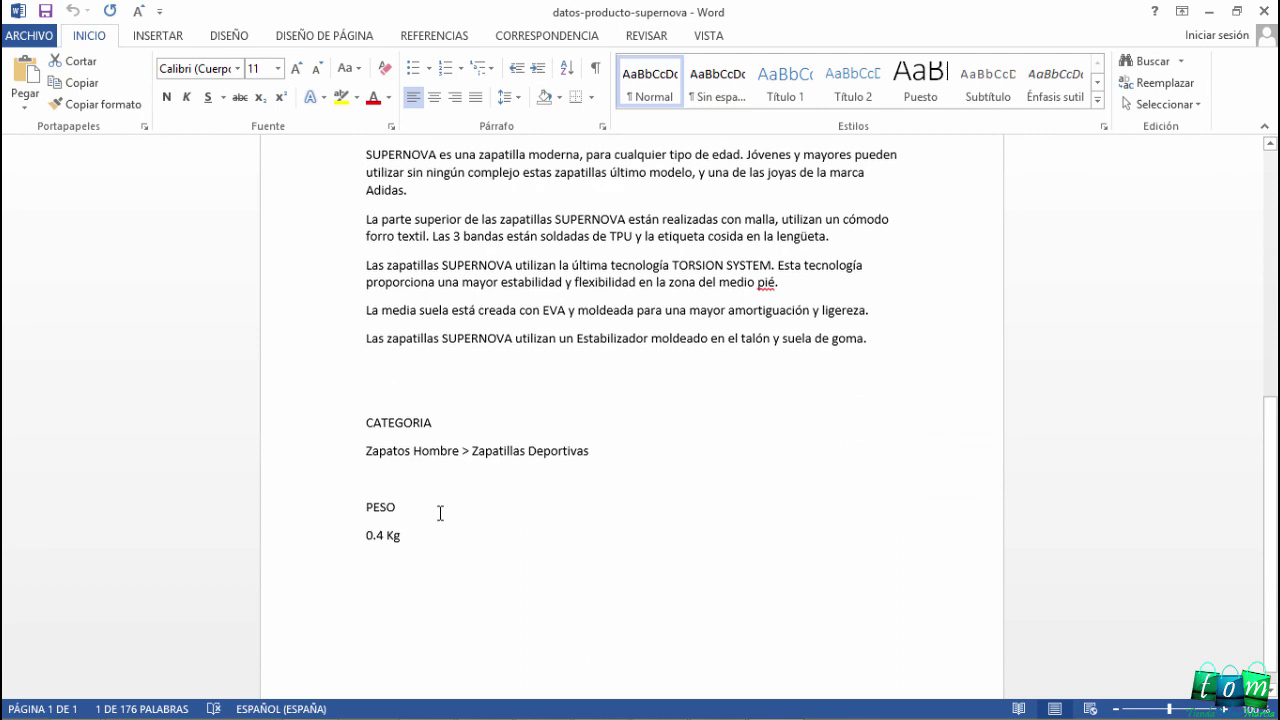
{"action": "left_click", "coordinate": [555, 700]}
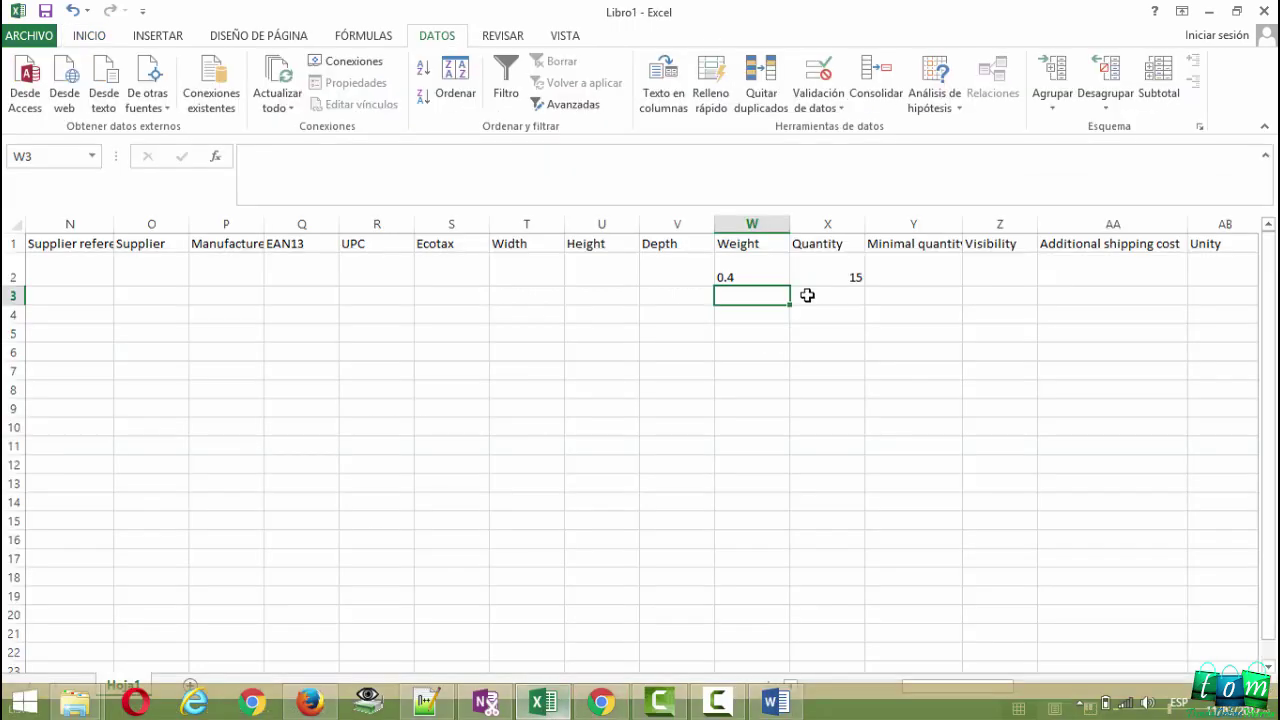
{"action": "type", "text": "0.4"}
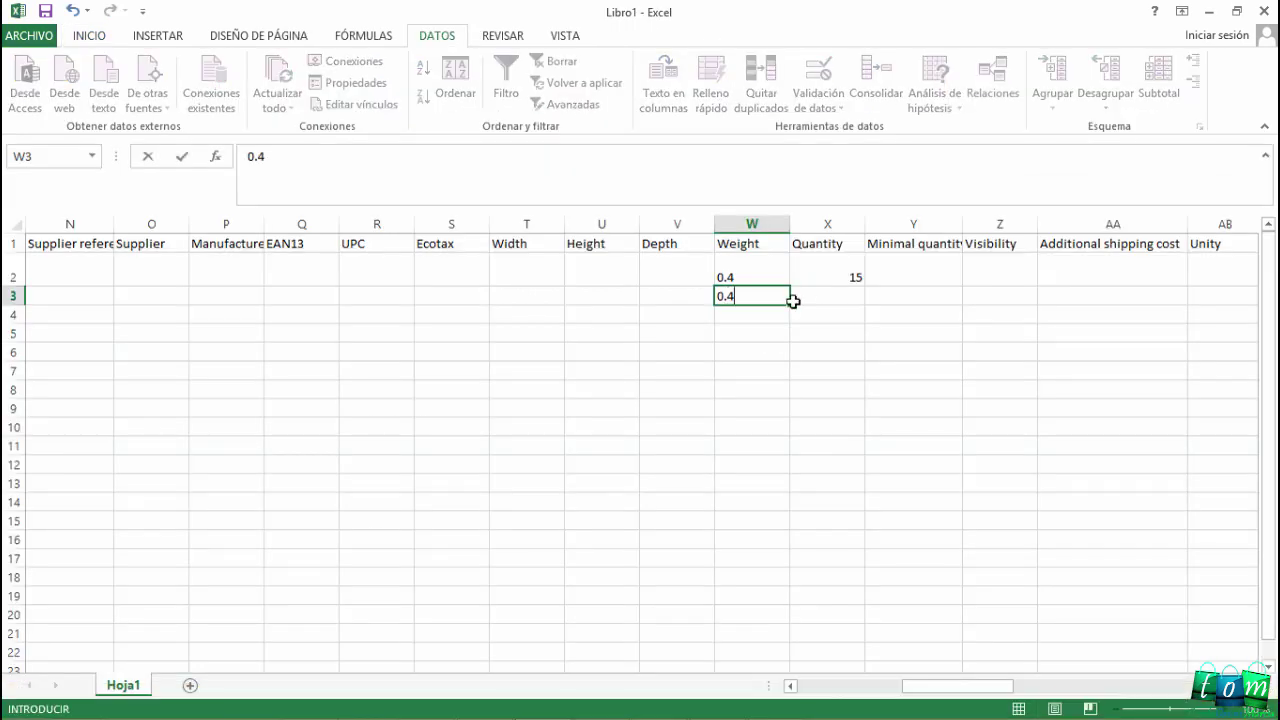
{"action": "key", "text": "Return"}
Enter a quantity of 12 in X3
{"action": "key", "text": "Up"}
{"action": "key", "text": "Right"}
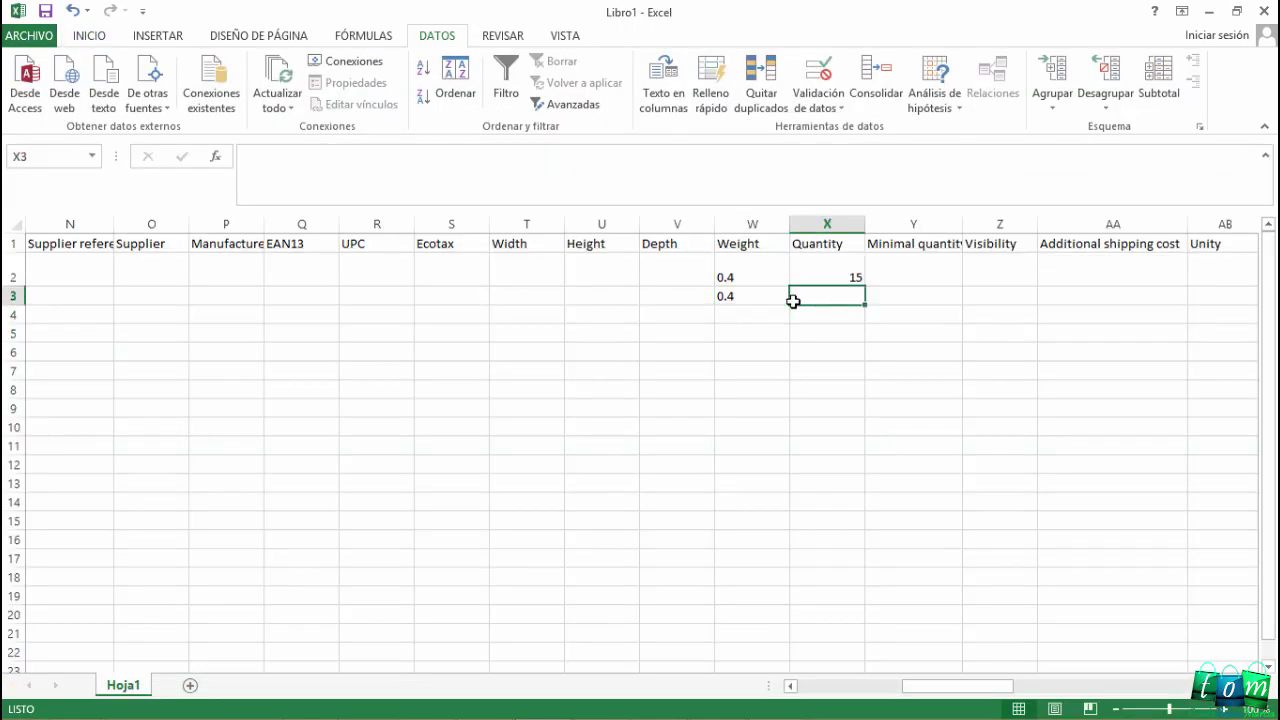
{"action": "type", "text": "12"}
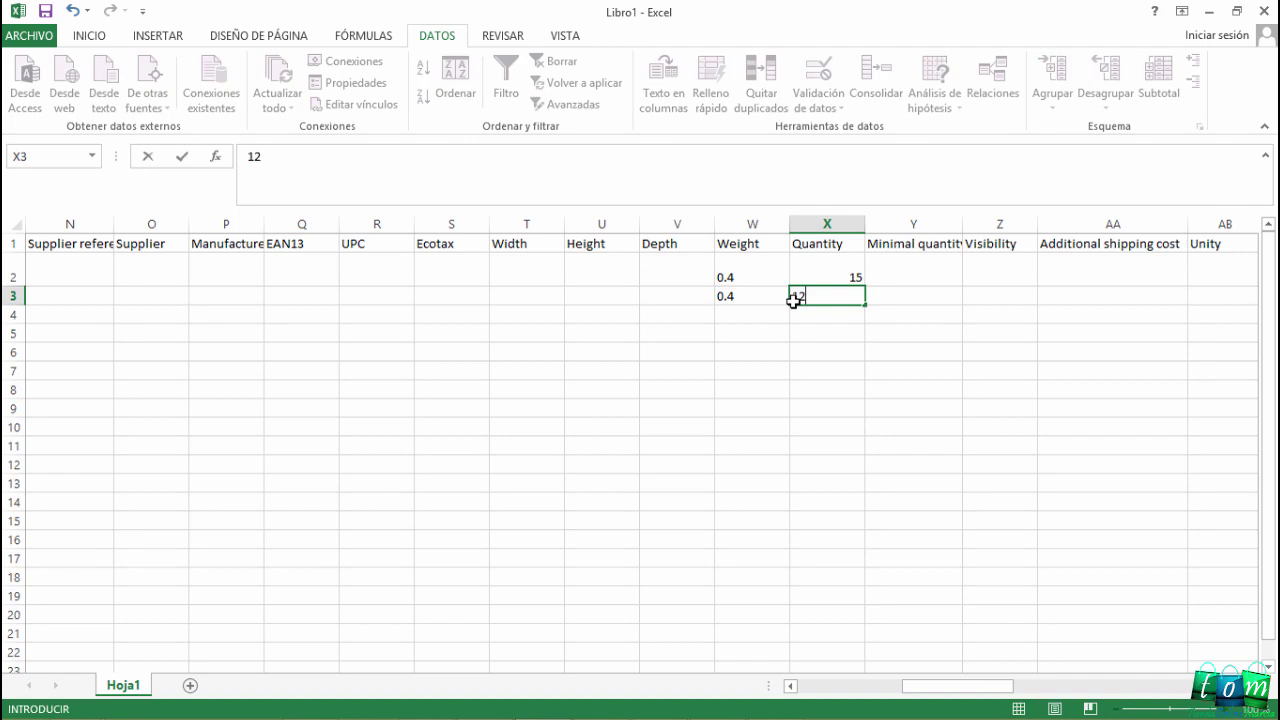
{"action": "key", "text": "Right"}
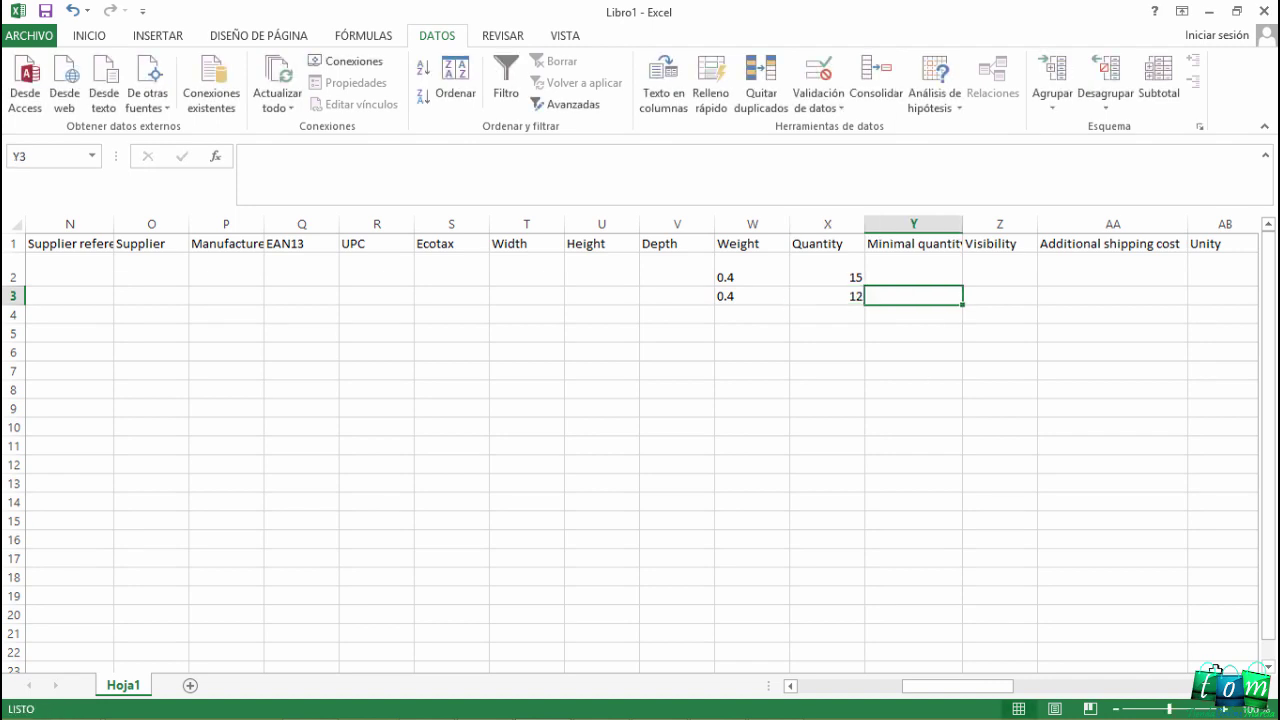
{"action": "scroll", "coordinate": [1213, 670], "scroll_direction": "right", "scroll_amount": 4}
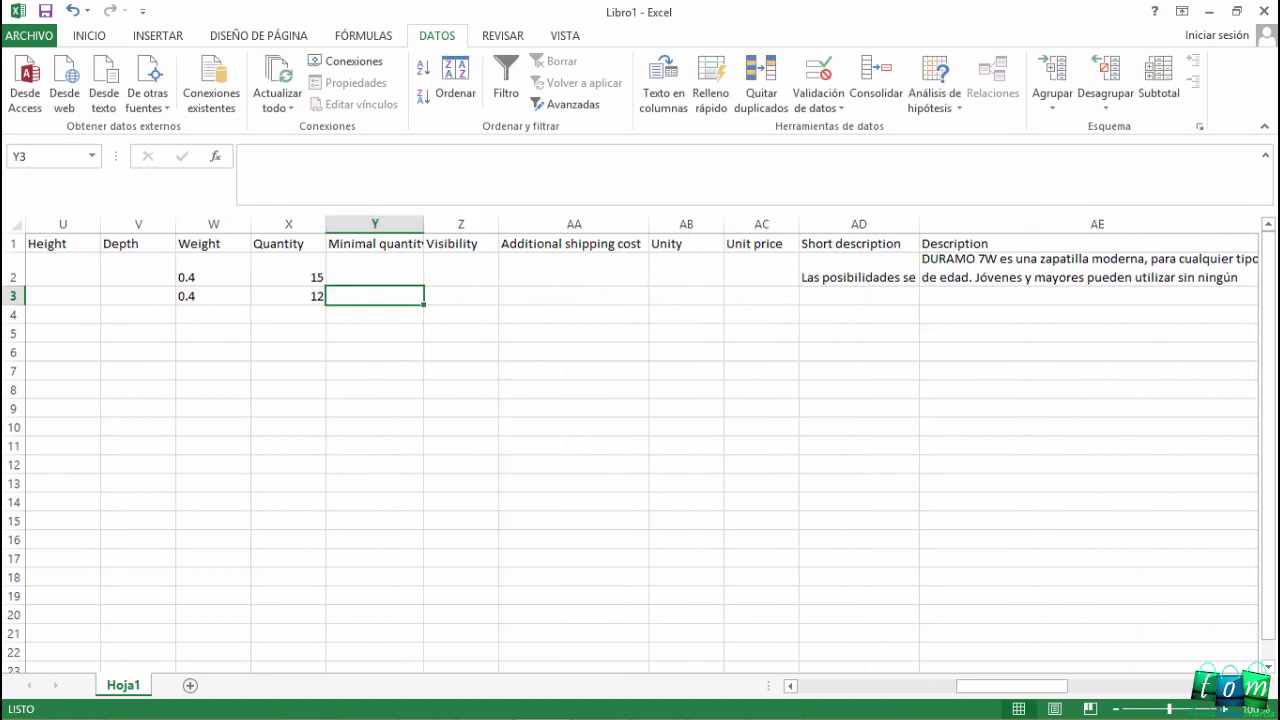
{"action": "scroll", "coordinate": [646, 316], "scroll_direction": "right", "scroll_amount": 3}
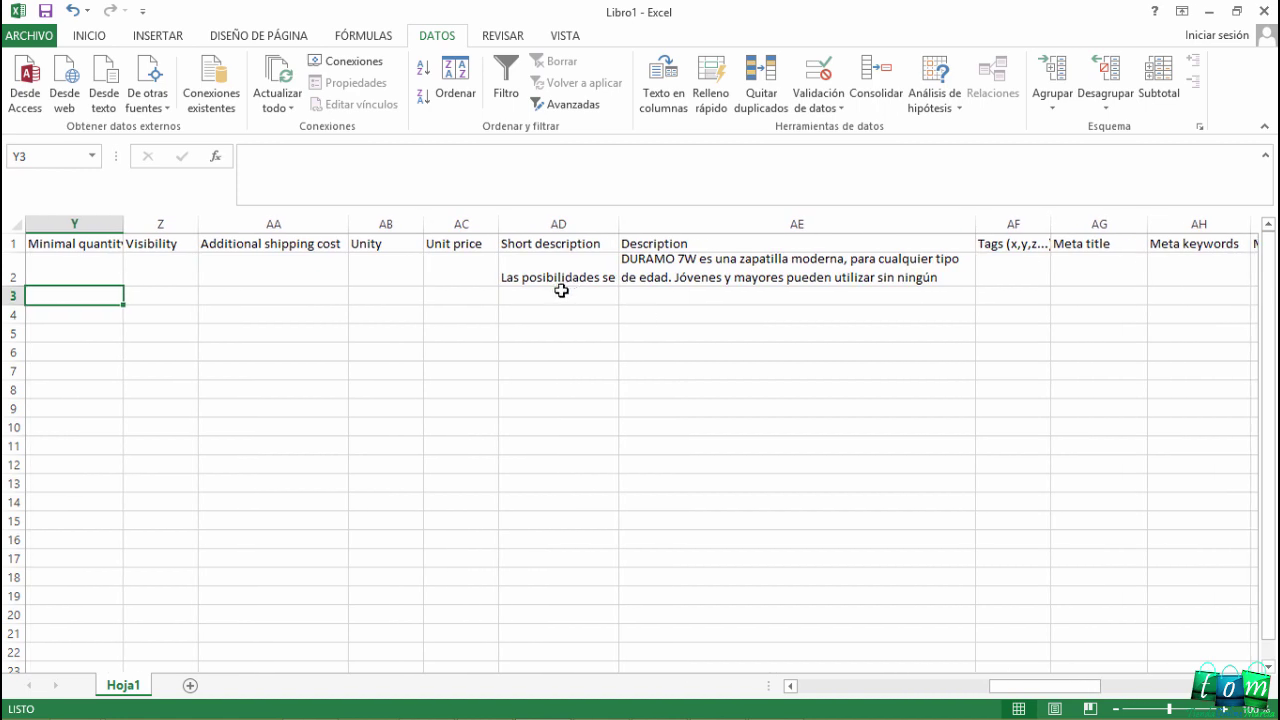
{"action": "left_click", "coordinate": [561, 290]}
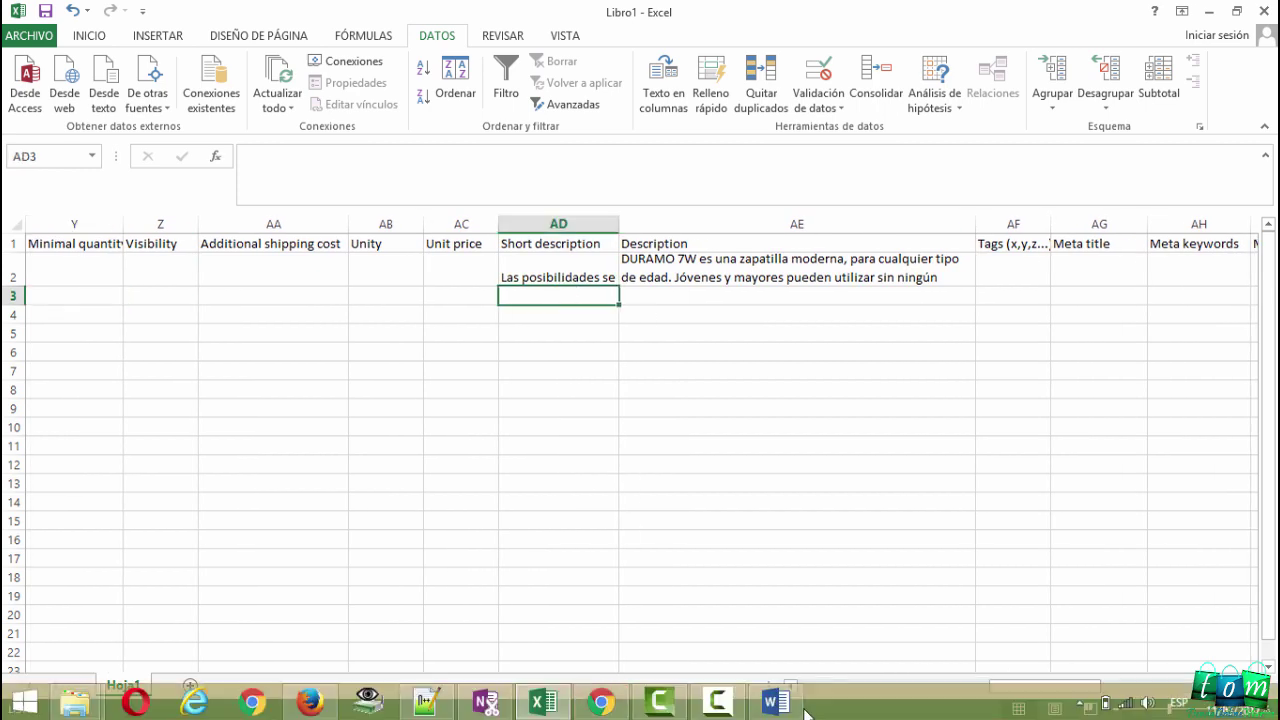
Copy the SUPERNOVA short description paragraph from Word into AD3
{"action": "left_click", "coordinate": [786, 704]}
{"action": "scroll", "coordinate": [491, 423], "scroll_direction": "up", "scroll_amount": 5}
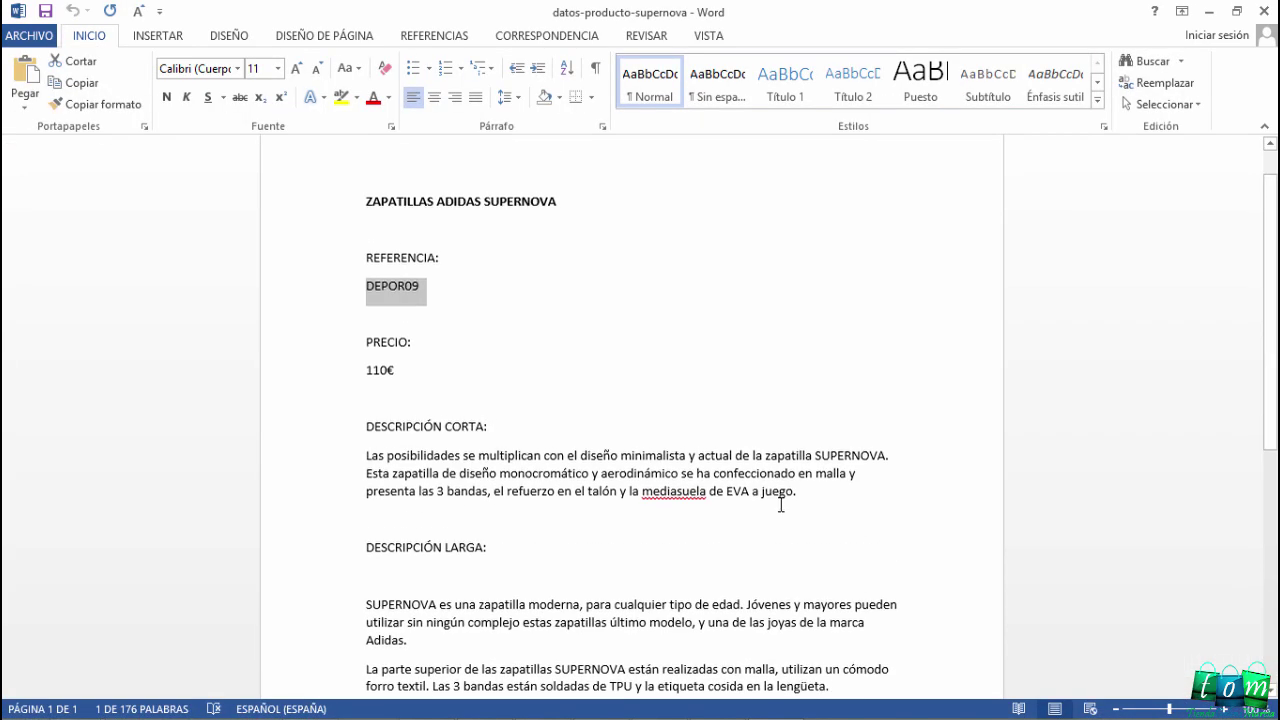
{"action": "left_click_drag", "start_coordinate": [800, 492], "coordinate": [366, 455]}
{"action": "key", "text": "ctrl+c"}
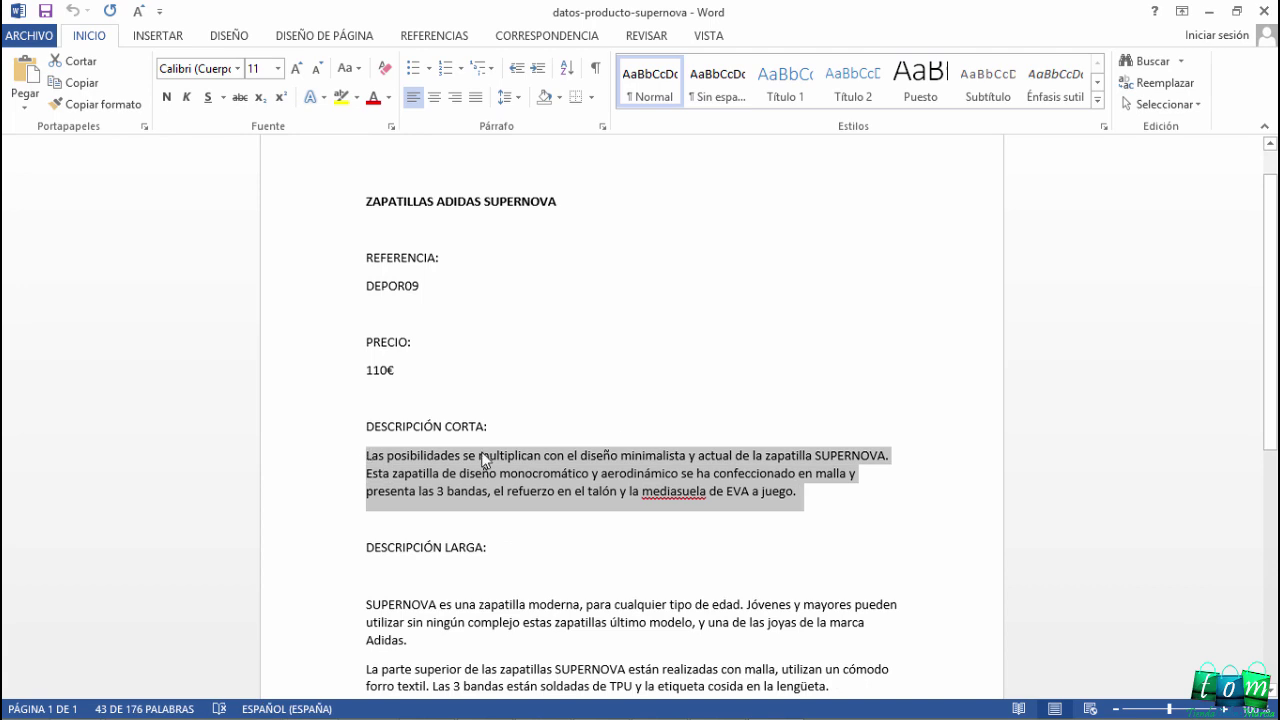
{"action": "key", "text": "alt+Tab"}
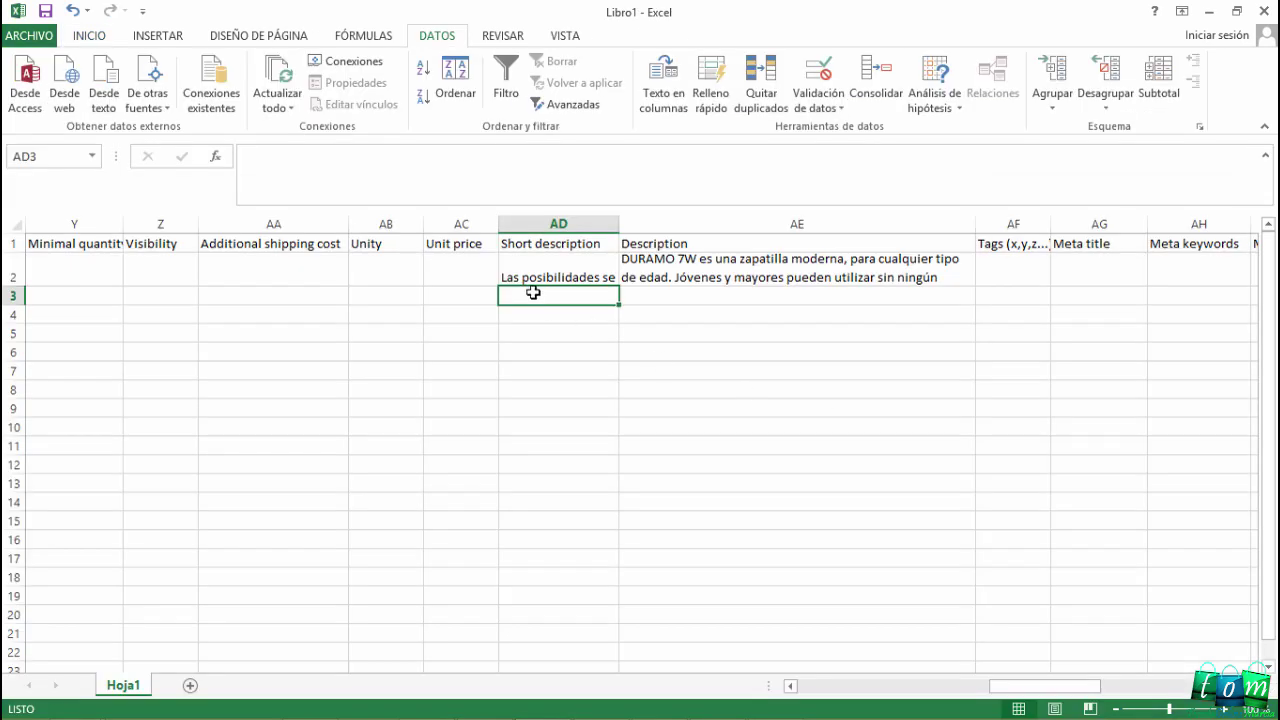
{"action": "double_click", "coordinate": [533, 292]}
{"action": "key", "text": "ctrl+v"}
{"action": "left_click", "coordinate": [654, 396]}
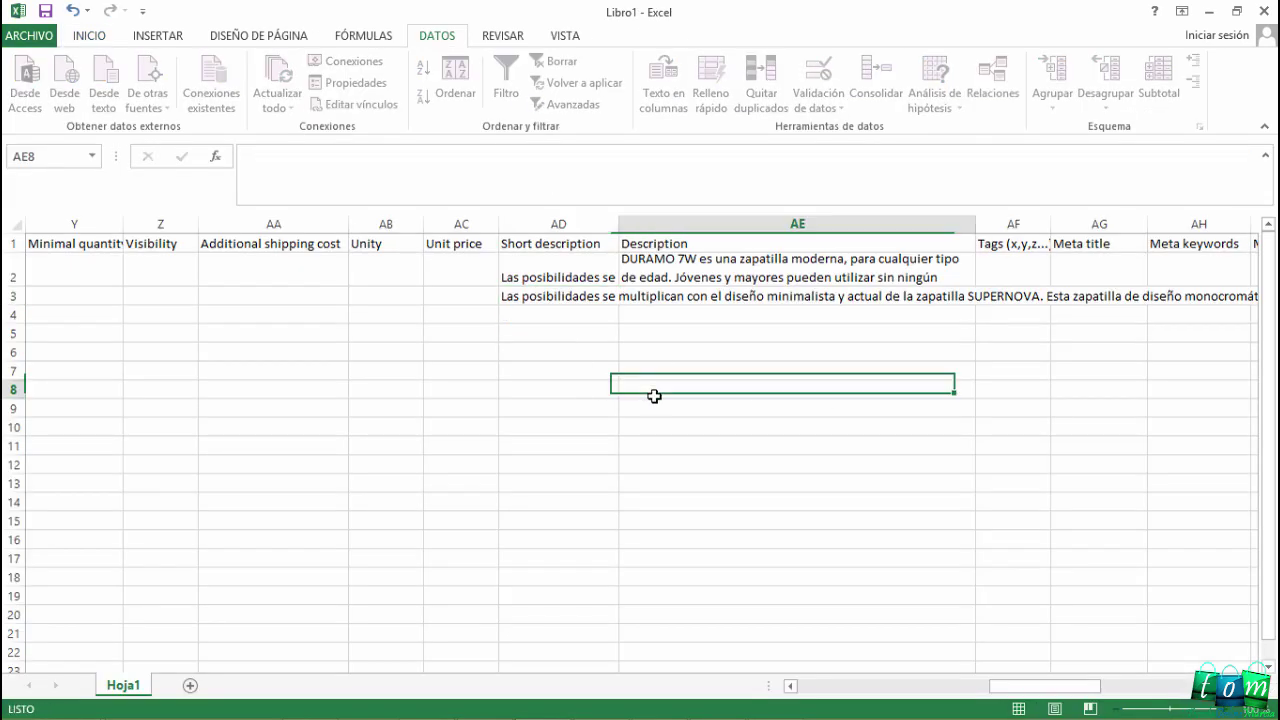
Paste the two-paragraph SUPERNOVA long description into AE3 and shrink row 3 to about two lines
{"action": "left_click", "coordinate": [651, 294]}
{"action": "key", "text": "alt+Tab"}
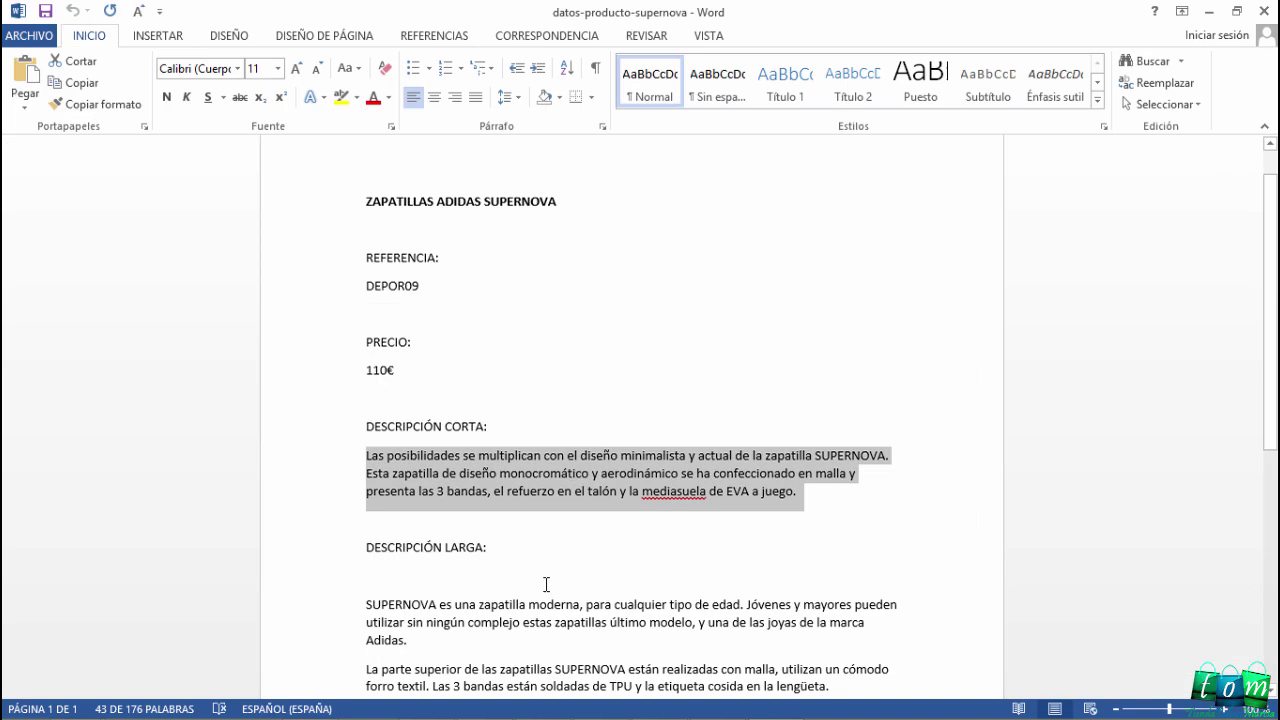
{"action": "scroll", "coordinate": [546, 583], "scroll_direction": "down", "scroll_amount": 3}
{"action": "scroll", "coordinate": [723, 437], "scroll_direction": "down", "scroll_amount": 2}
{"action": "left_click_drag", "start_coordinate": [839, 416], "coordinate": [371, 338]}
{"action": "key", "text": "ctrl+c"}
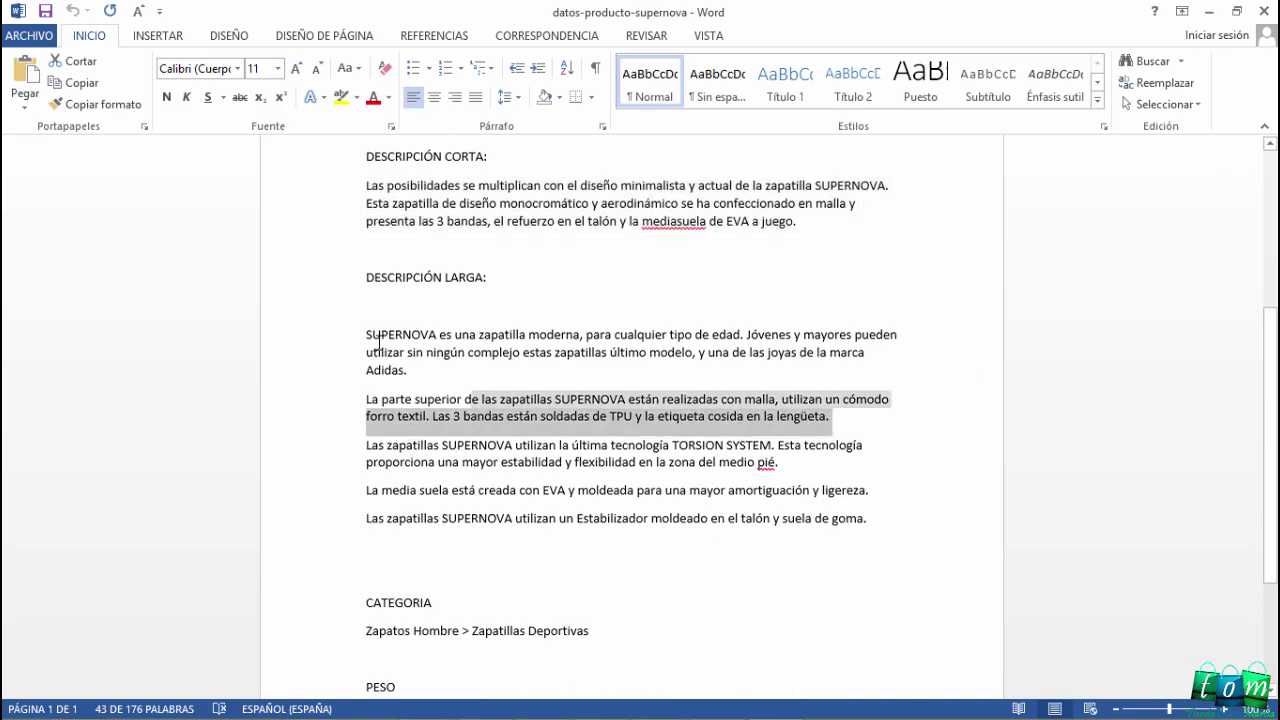
{"action": "key", "text": "alt+Tab"}
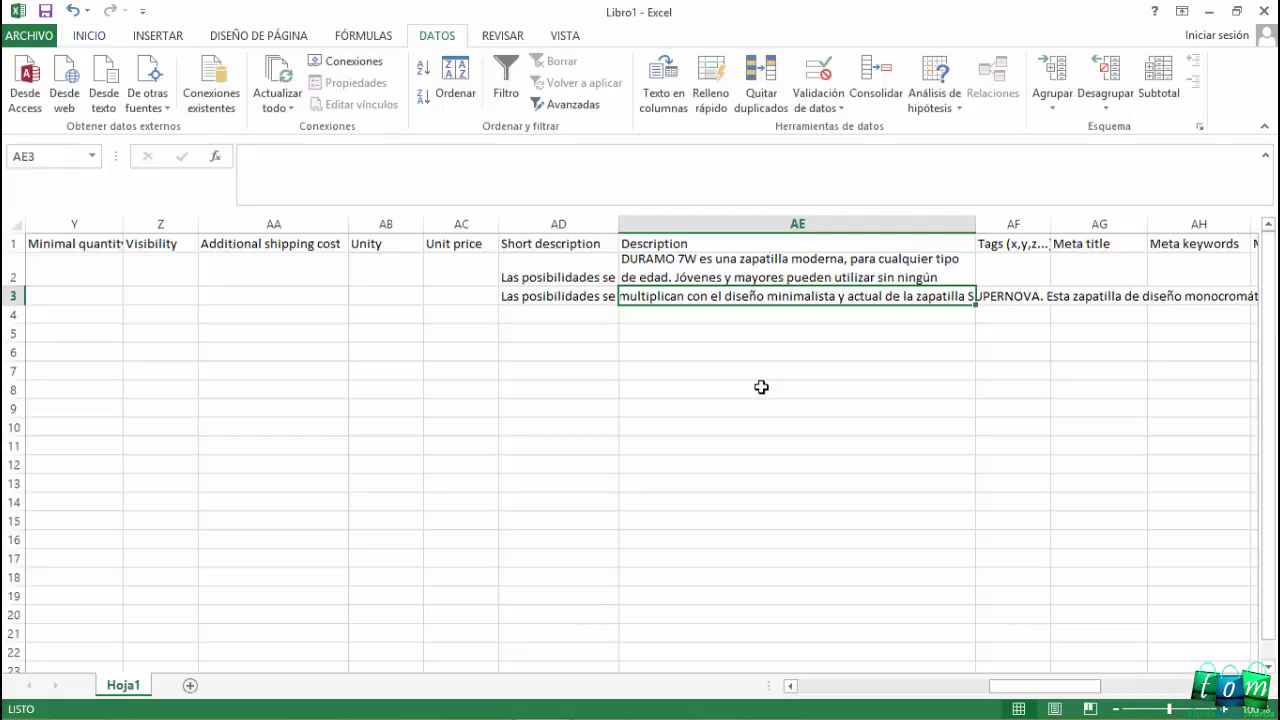
{"action": "left_click", "coordinate": [674, 402]}
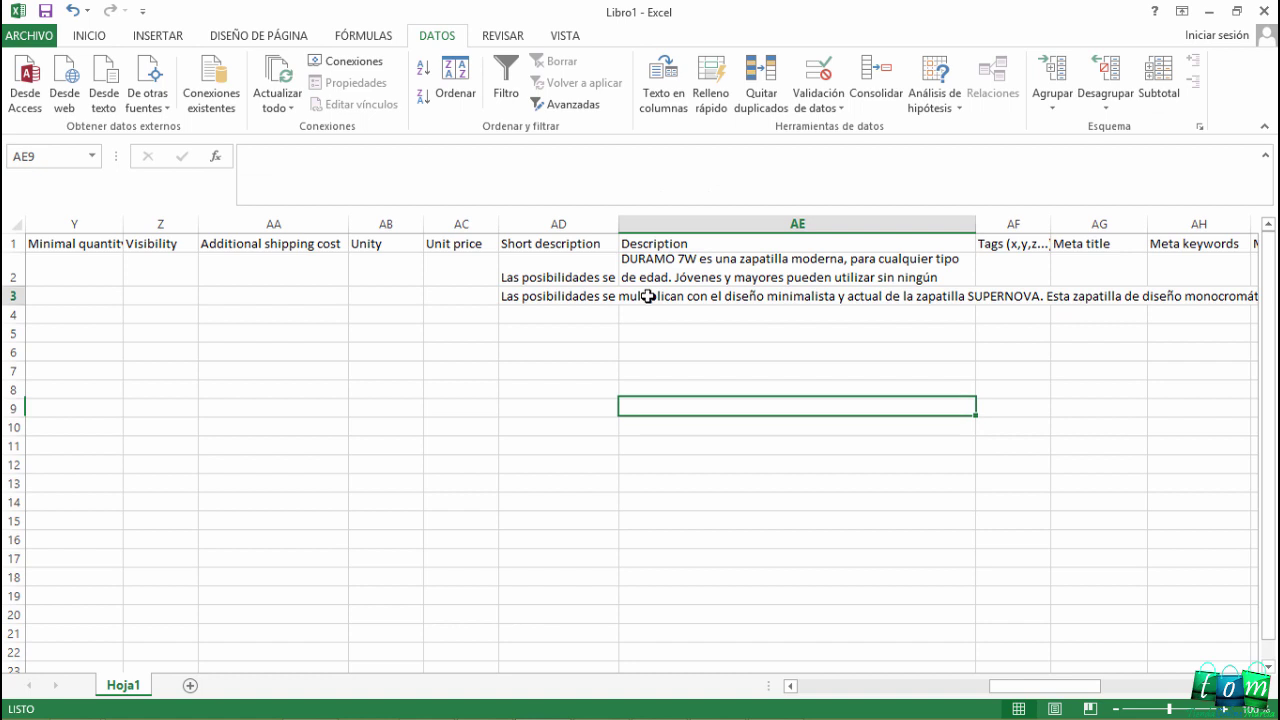
{"action": "left_click", "coordinate": [649, 297]}
{"action": "key", "text": "BackSpace"}
{"action": "key", "text": "ctrl+v"}
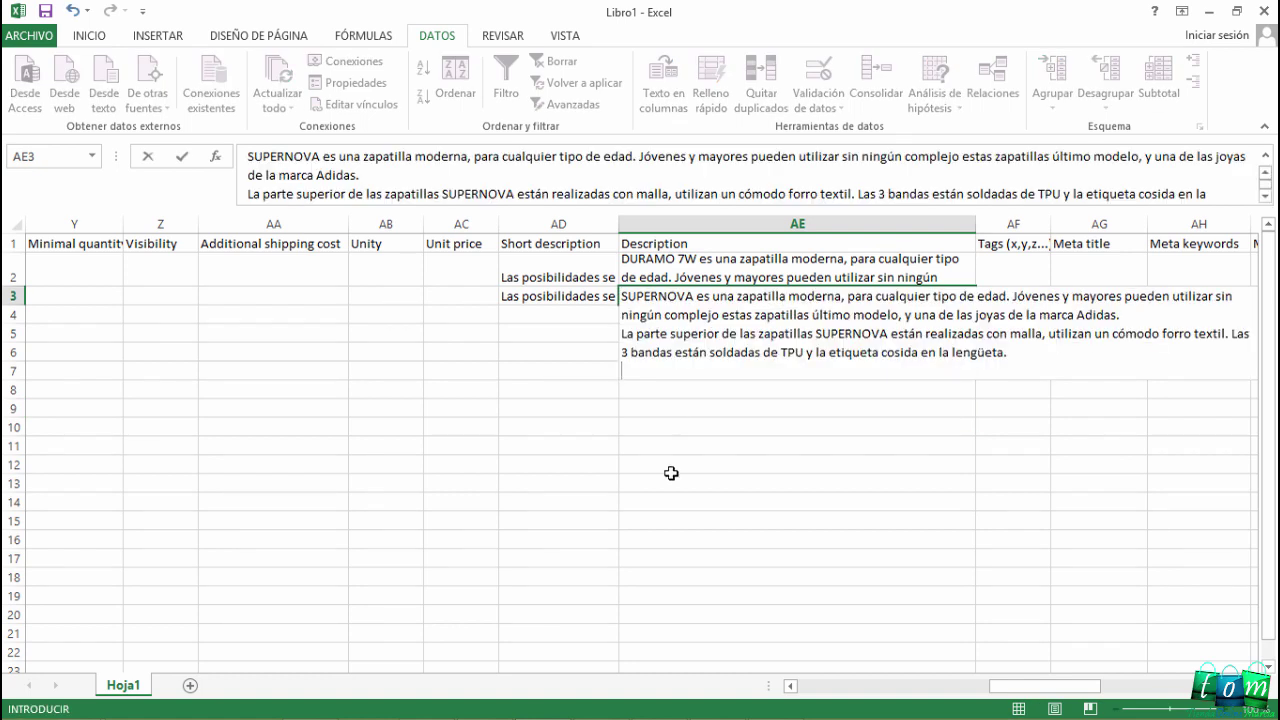
{"action": "left_click", "coordinate": [668, 468]}
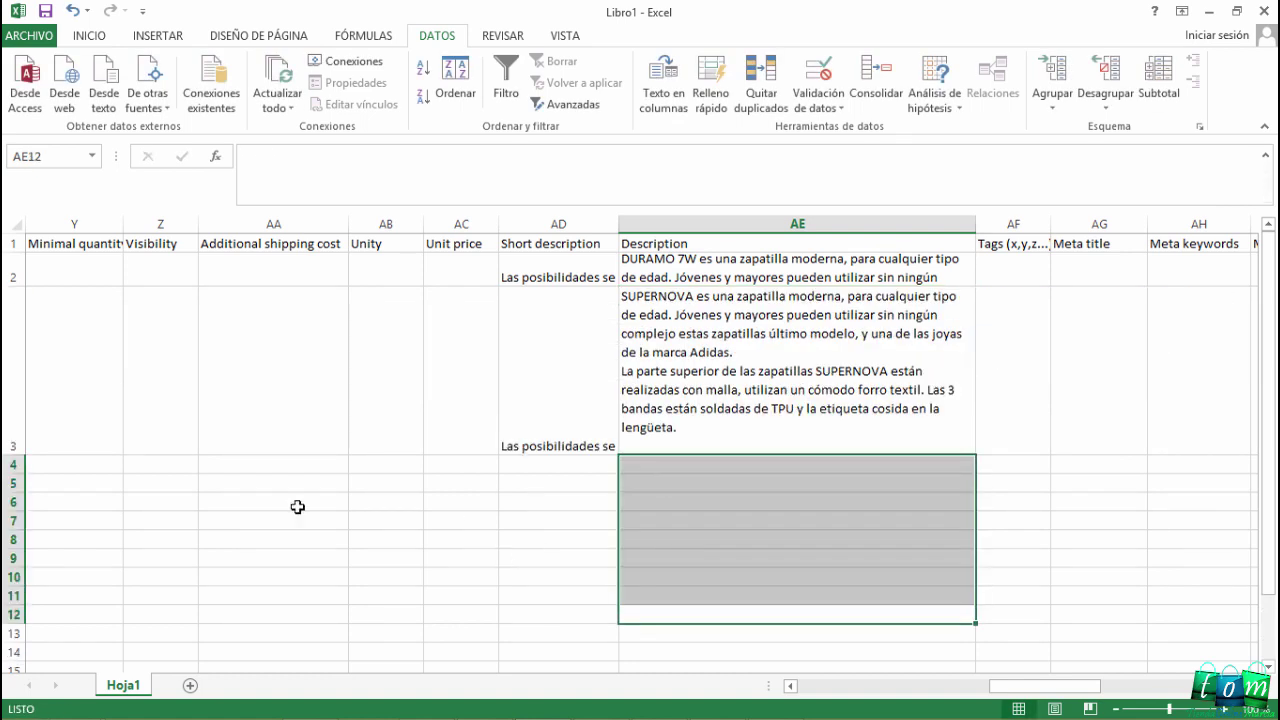
{"action": "left_click_drag", "start_coordinate": [14, 455], "coordinate": [22, 322]}
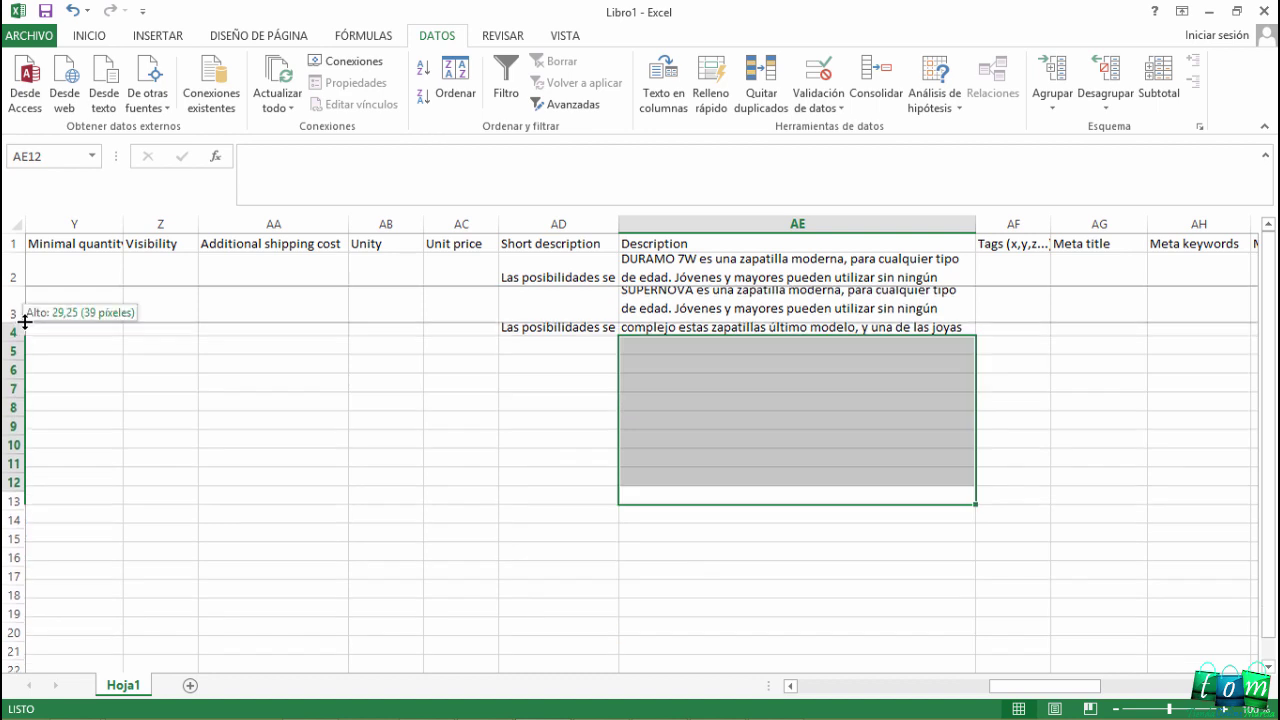
{"action": "mouse_move", "coordinate": [1043, 688]}
{"action": "left_mouse_down"}
{"action": "mouse_move", "coordinate": [948, 690]}
{"action": "mouse_move", "coordinate": [1095, 688]}
{"action": "left_mouse_up"}
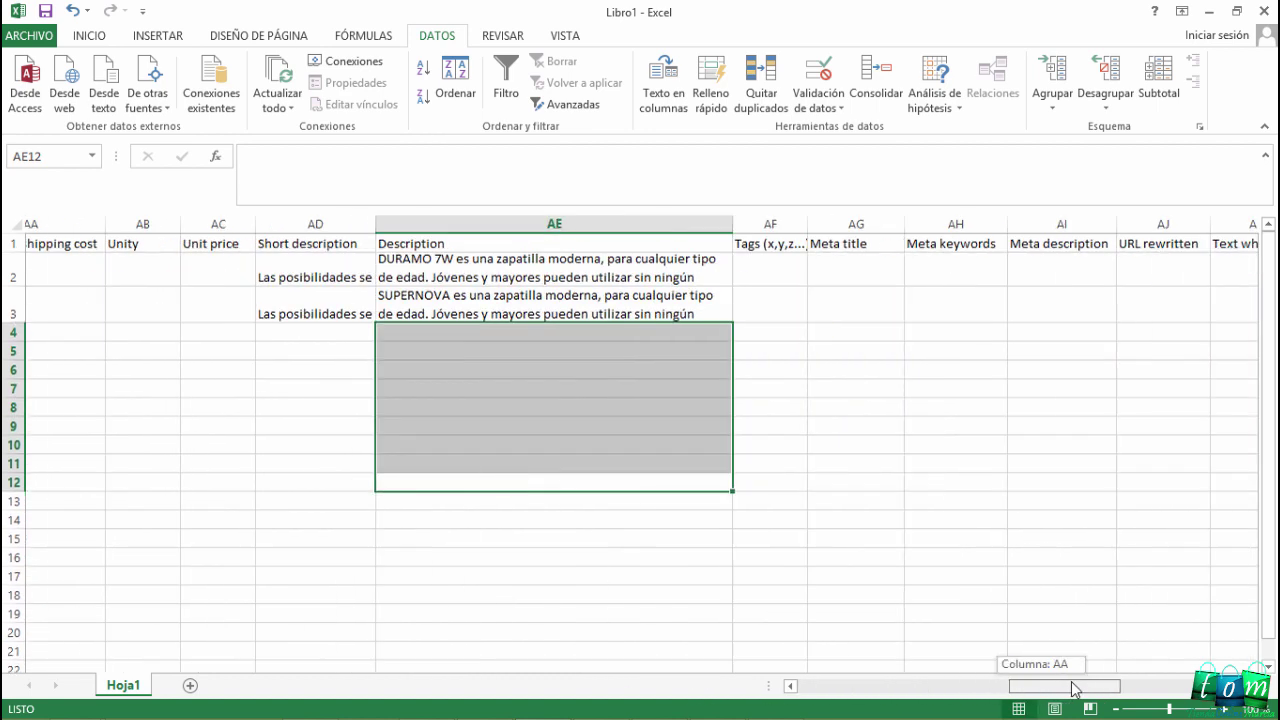
Fill AQ3 with the autocompleted image URL copied from the row above
{"action": "left_click", "coordinate": [971, 466]}
{"action": "left_click", "coordinate": [1042, 320]}
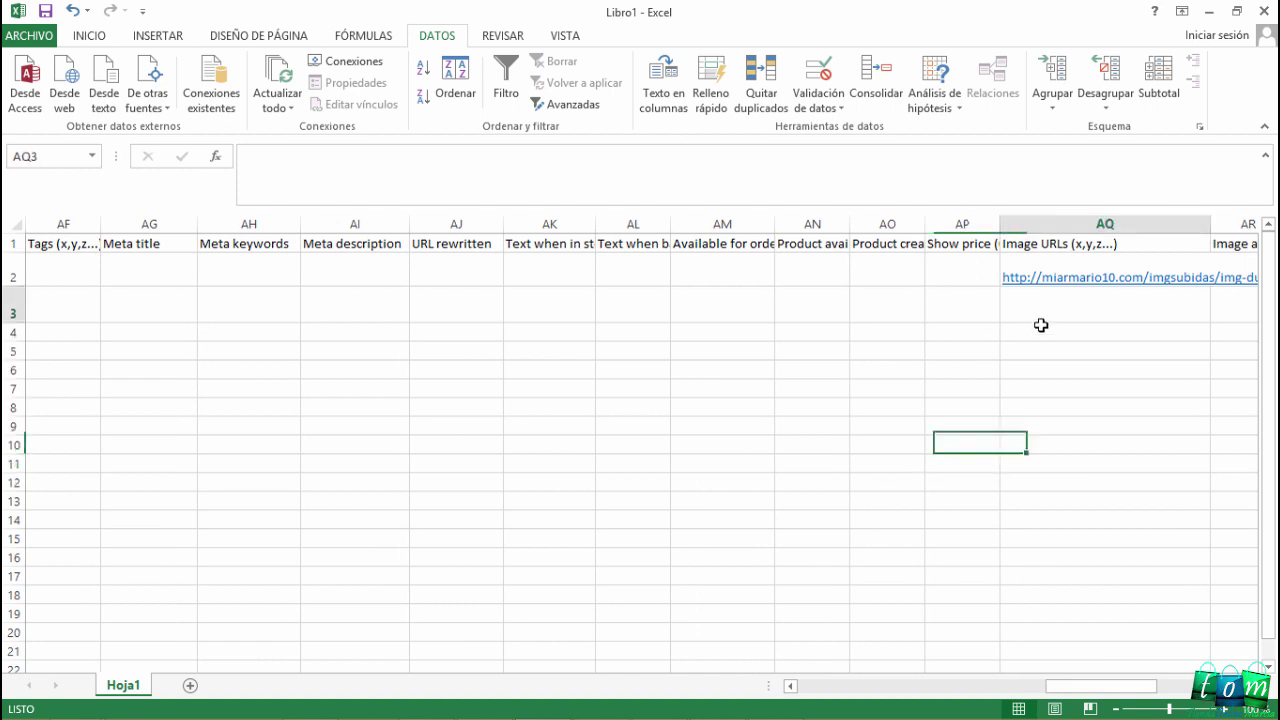
{"action": "left_click_drag", "start_coordinate": [1068, 688], "coordinate": [1099, 688]}
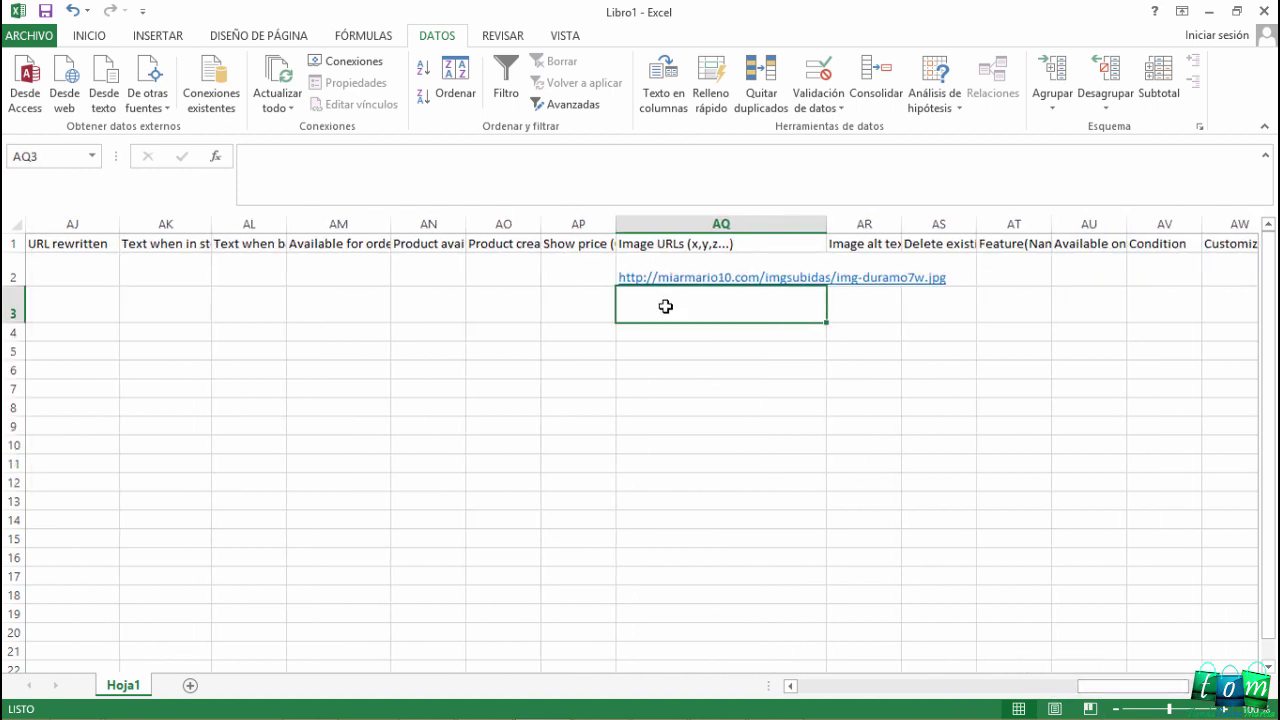
{"action": "type", "text": "h"}
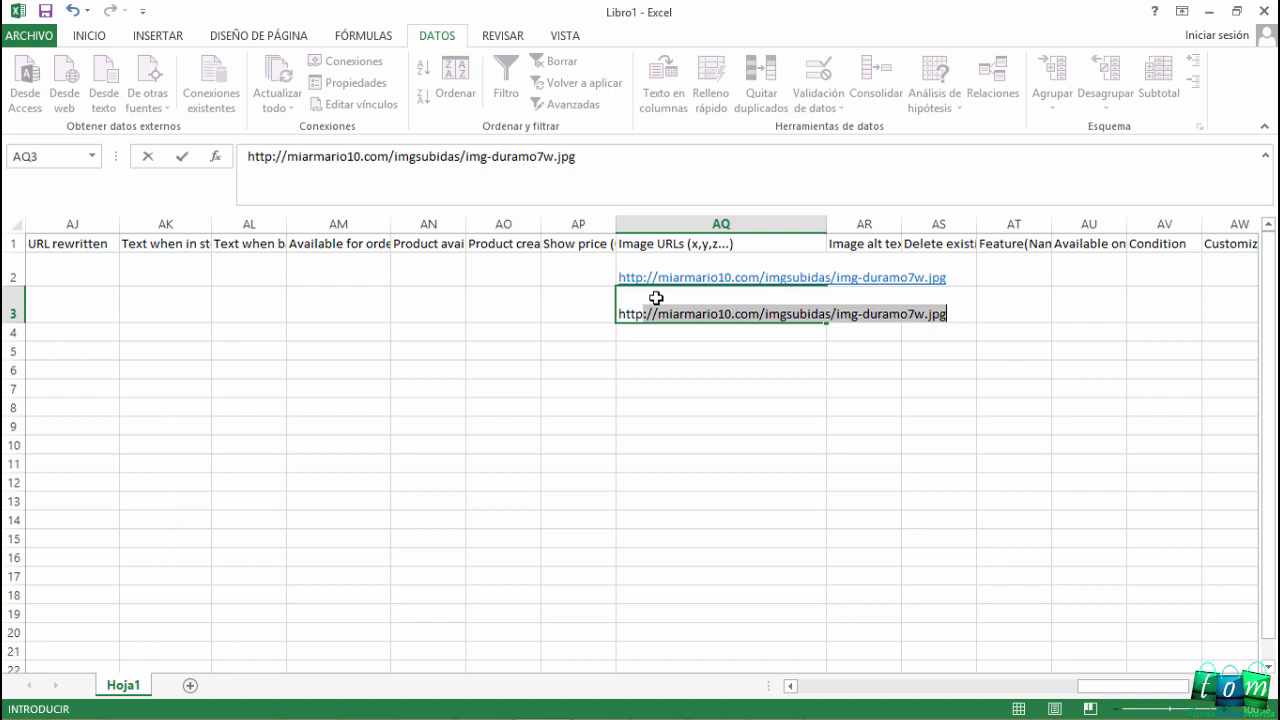
{"action": "key", "text": "Tab"}
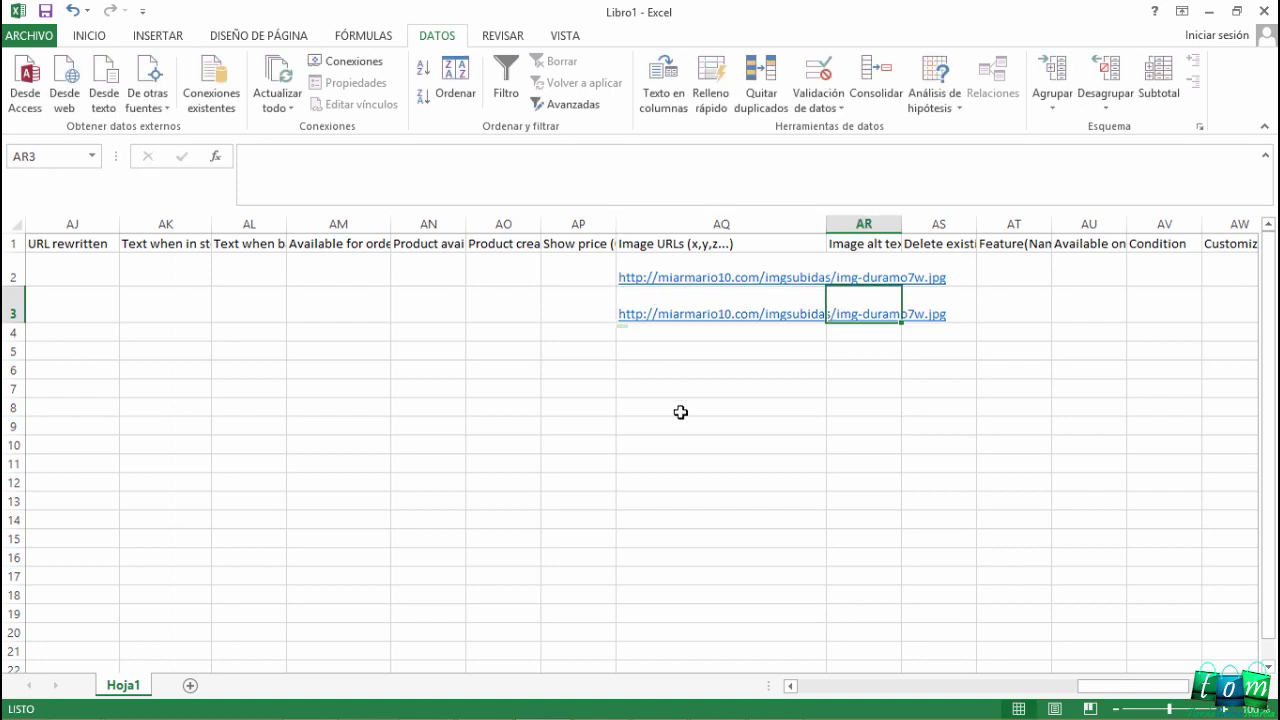
{"action": "left_click", "coordinate": [680, 412]}
{"action": "left_click", "coordinate": [634, 299]}
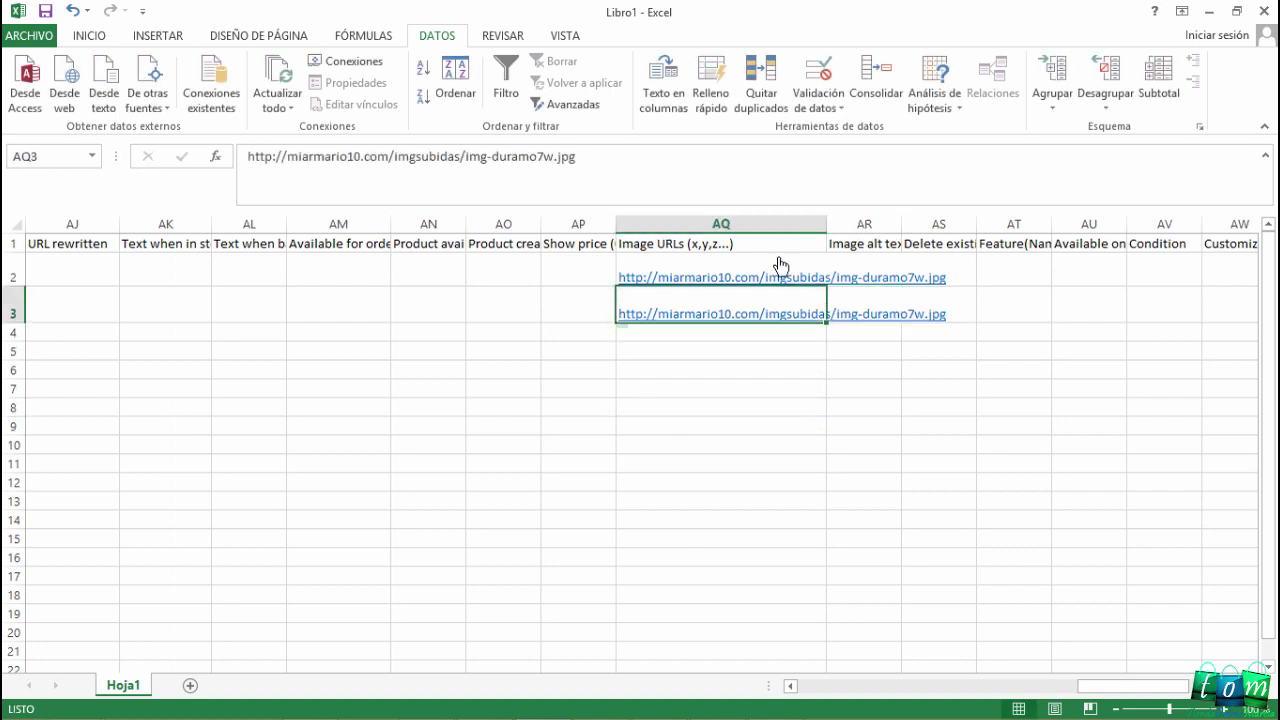
Replace img-duramo7w in the AQ3 URL with the copied img-supernova file name
{"action": "left_click", "coordinate": [1209, 11]}
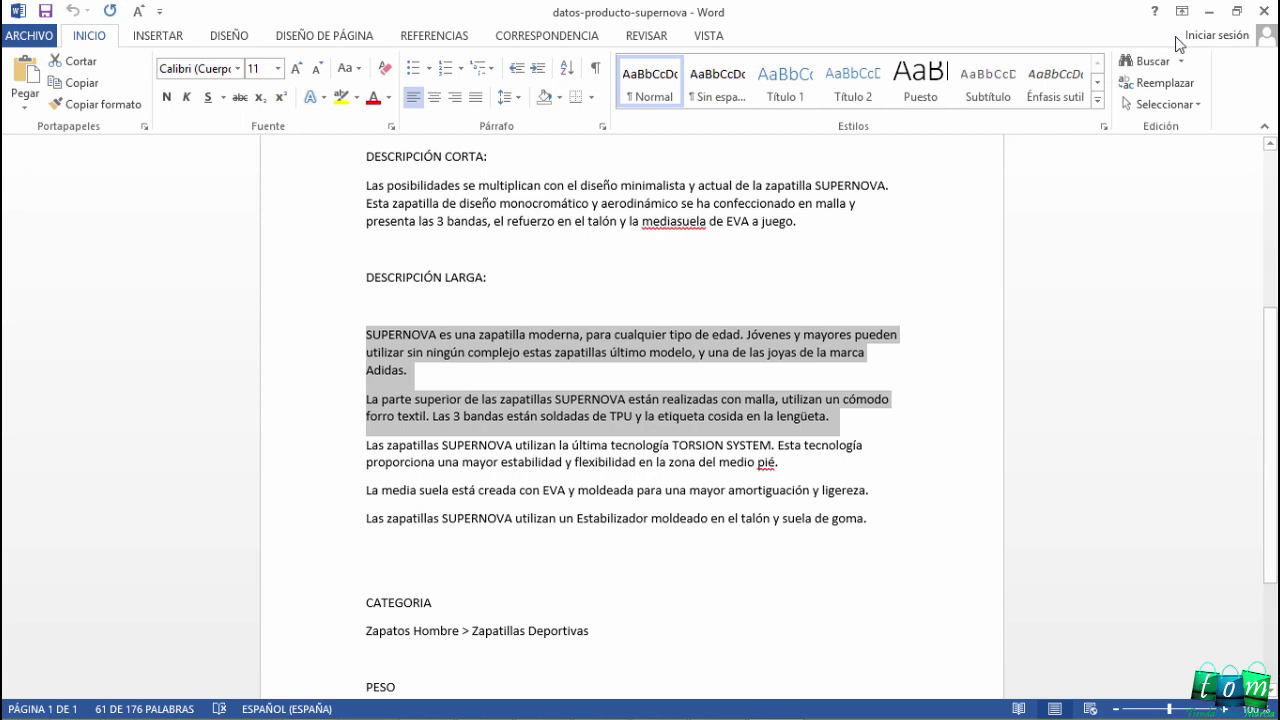
{"action": "left_click", "coordinate": [1209, 11]}
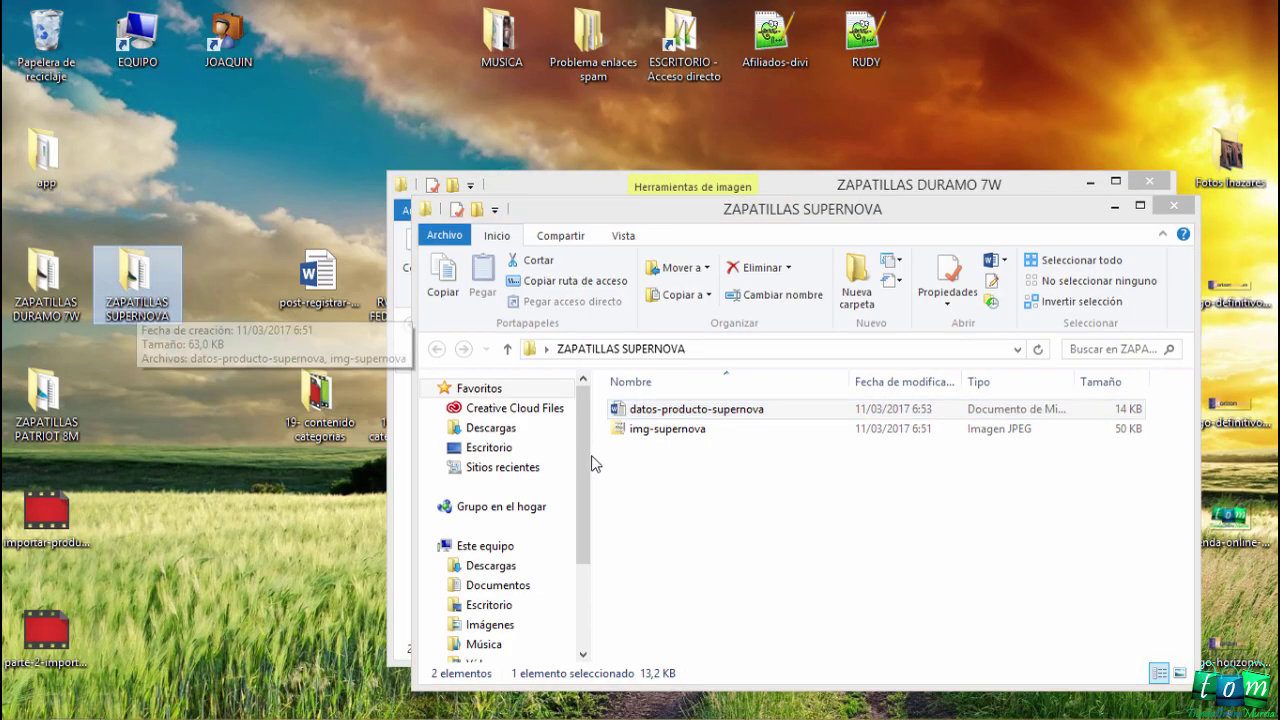
{"action": "left_click", "coordinate": [669, 430]}
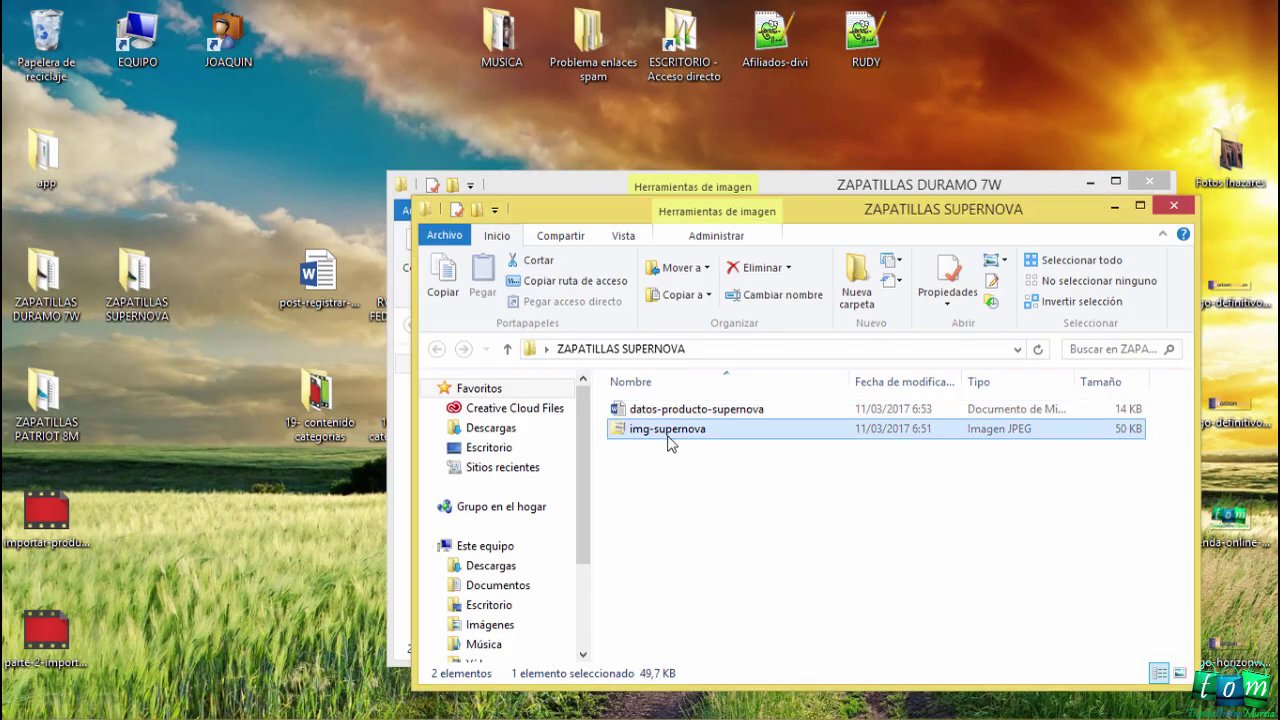
{"action": "left_click", "coordinate": [668, 430]}
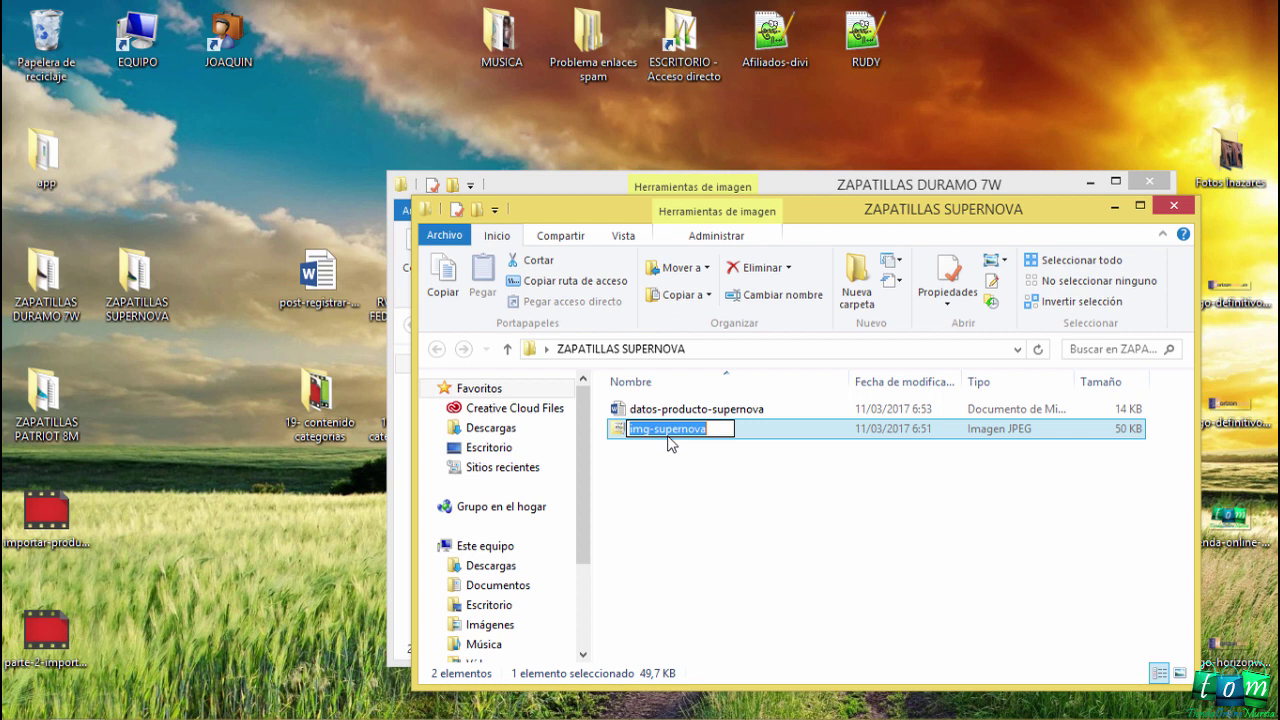
{"action": "mouse_move", "coordinate": [740, 712]}
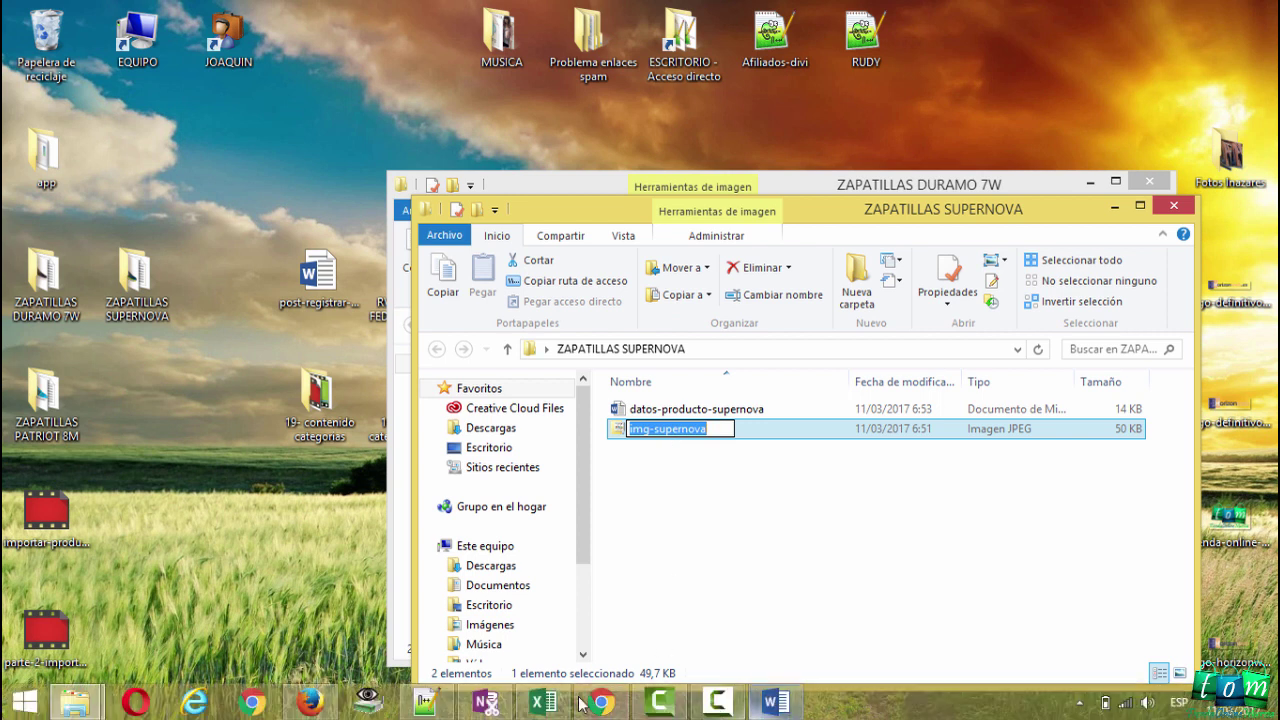
{"action": "left_click", "coordinate": [546, 703]}
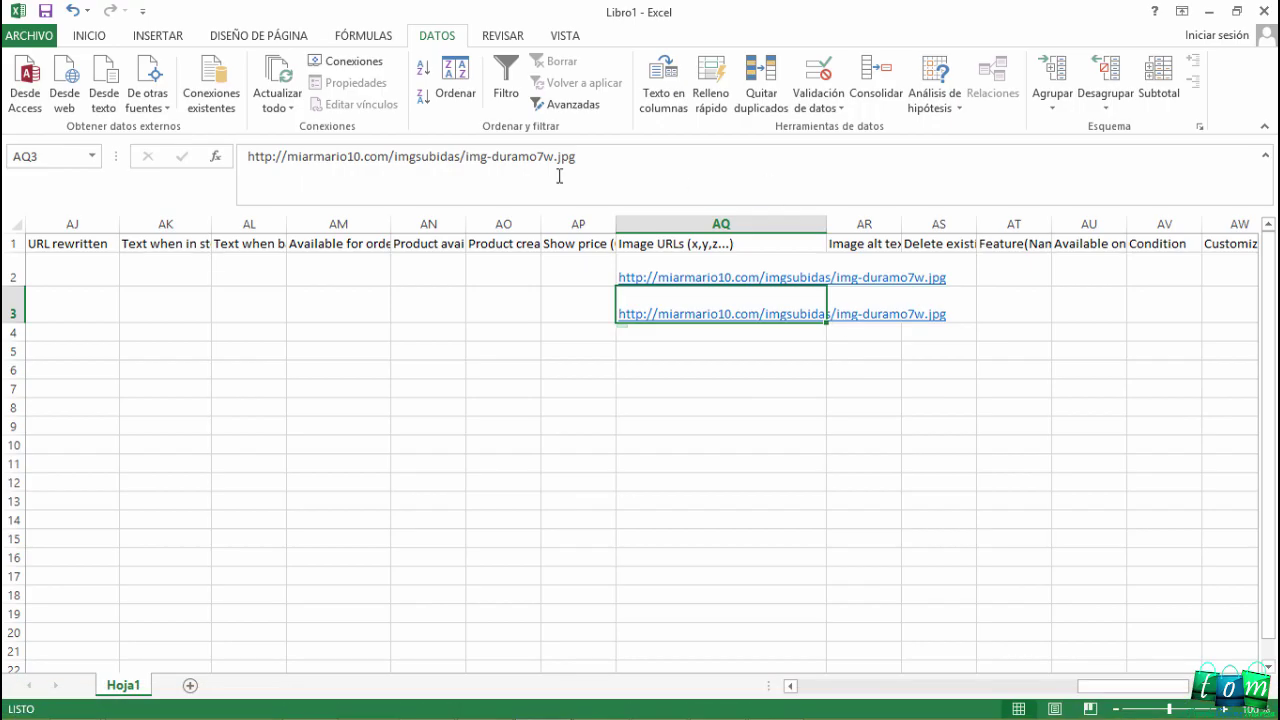
{"action": "left_click_drag", "start_coordinate": [465, 157], "coordinate": [555, 158]}
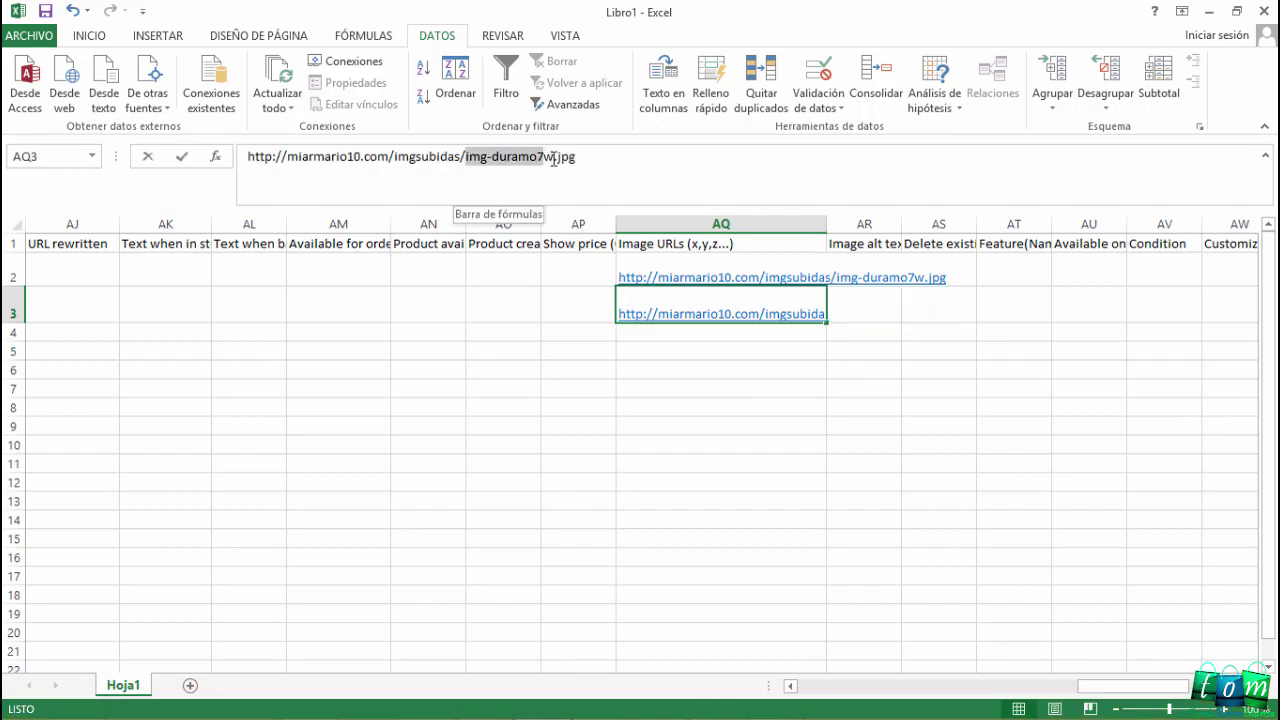
{"action": "type", "text": "img-supernova"}
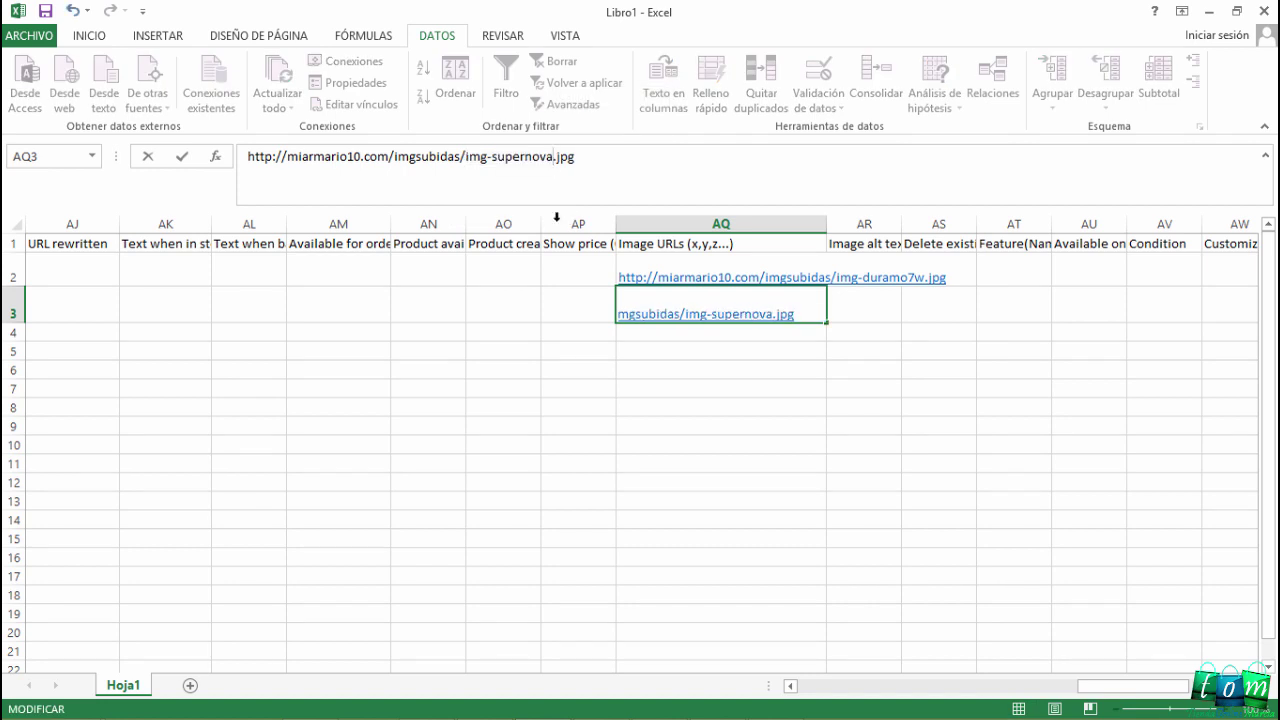
{"action": "left_click", "coordinate": [698, 430]}
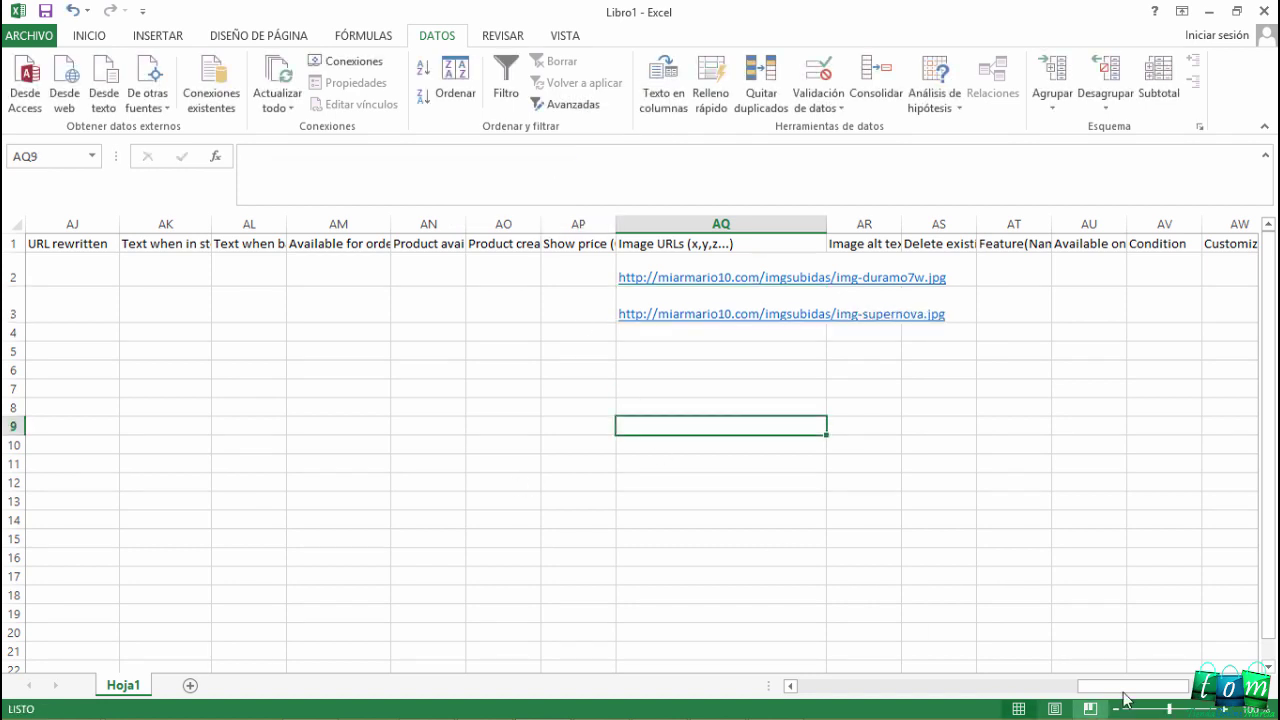
{"action": "left_click_drag", "start_coordinate": [1110, 686], "coordinate": [731, 690]}
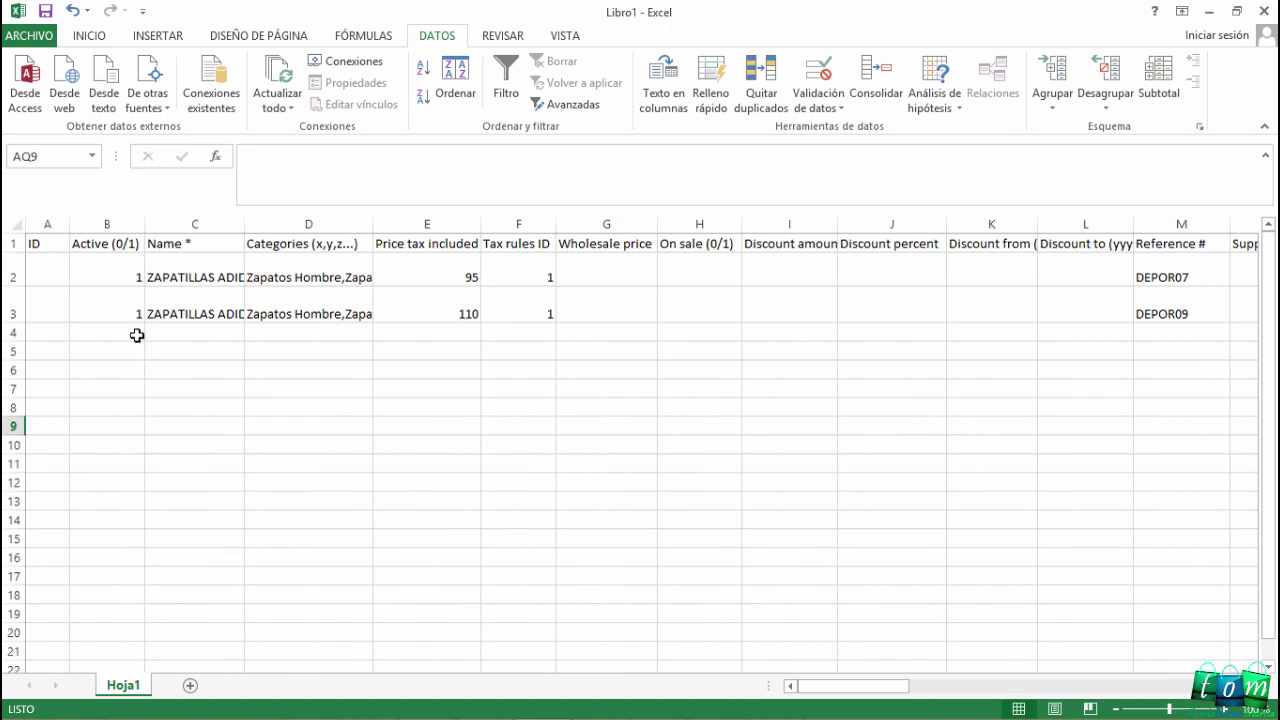
Enter 1 in B4 to start the third product row
{"action": "left_click", "coordinate": [137, 335]}
{"action": "type", "text": "1"}
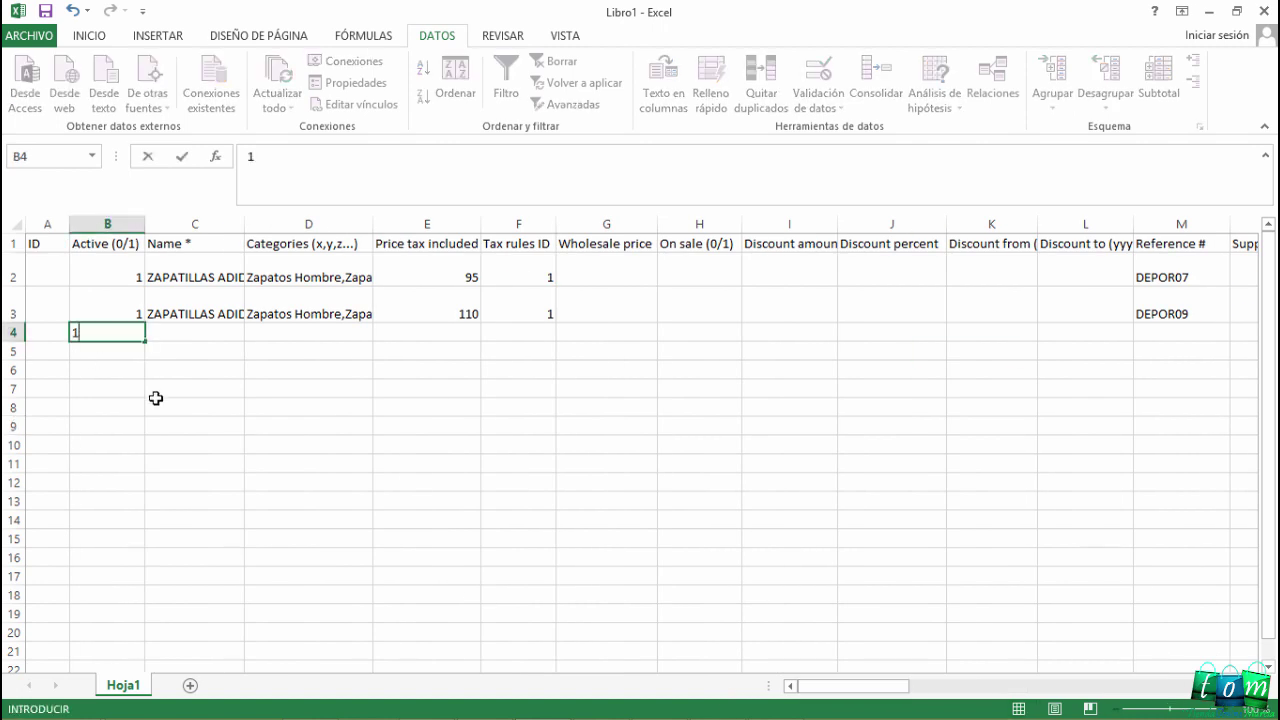
{"action": "key", "text": "Tab"}
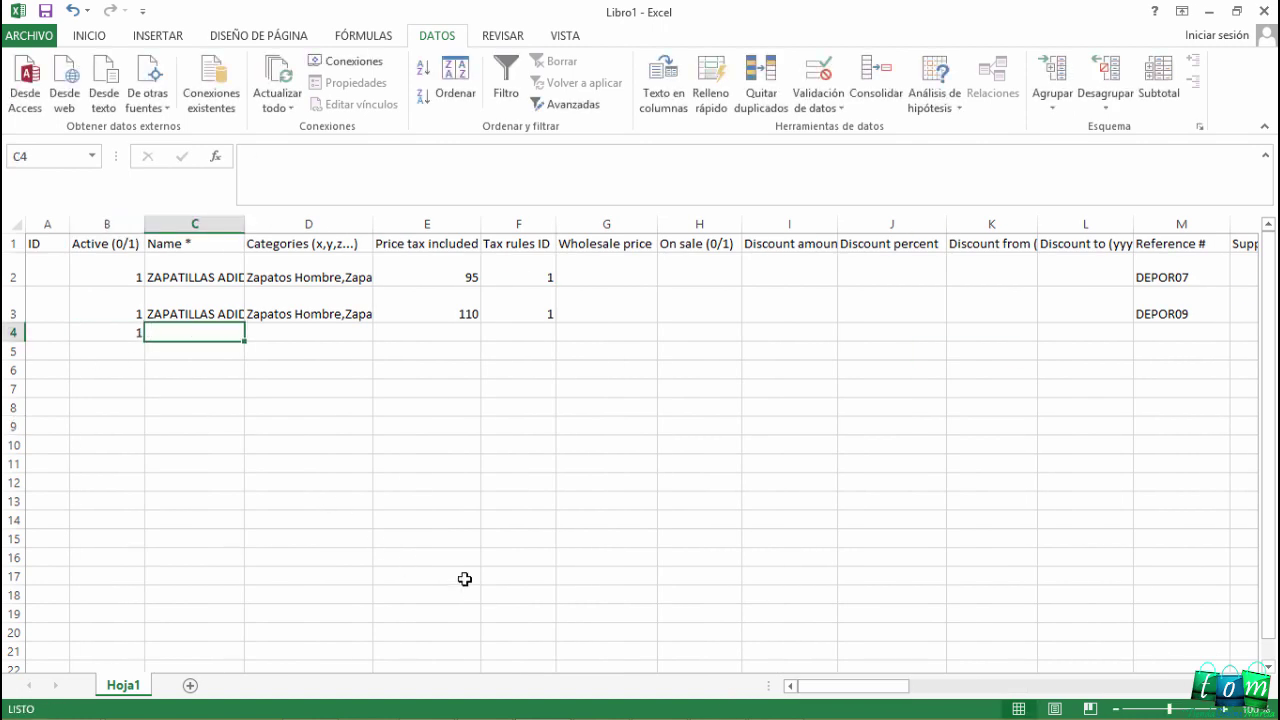
Close the SUPERNOVA document and the SUPERNOVA and DURAMO 7W folder windows
{"action": "left_click", "coordinate": [1205, 20]}
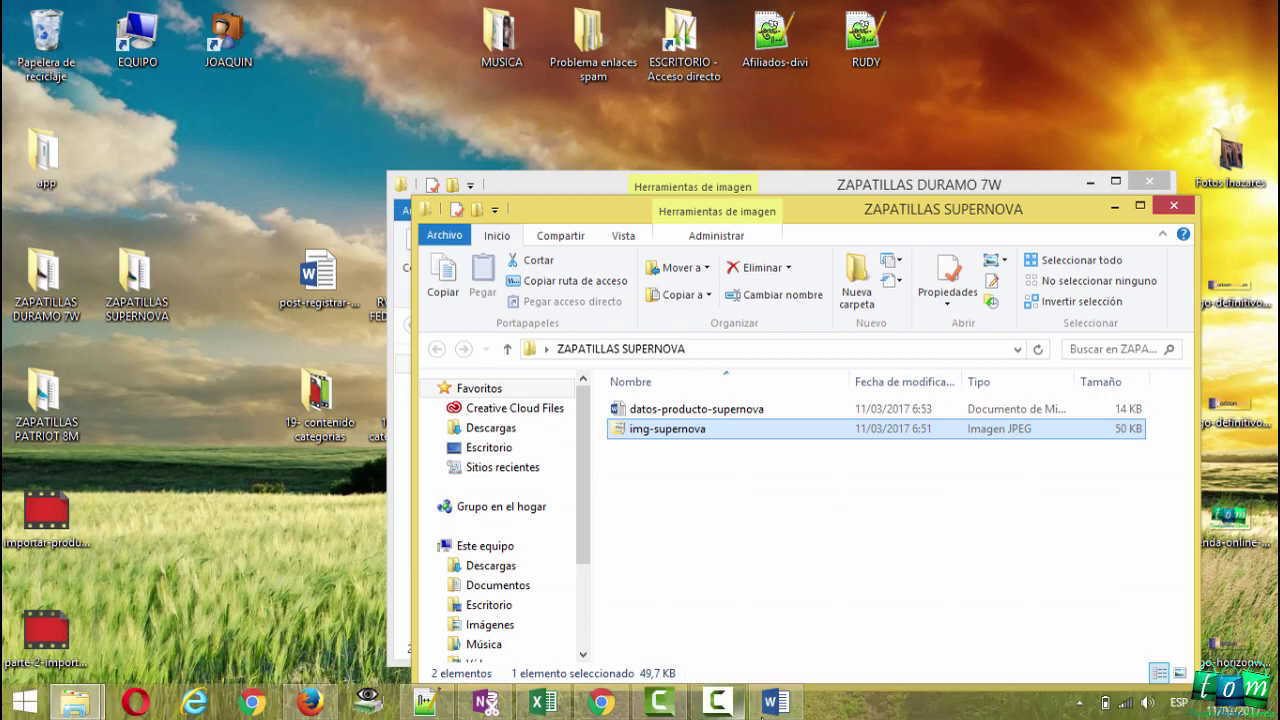
{"action": "double_click", "coordinate": [839, 408]}
{"action": "left_click", "coordinate": [1266, 12]}
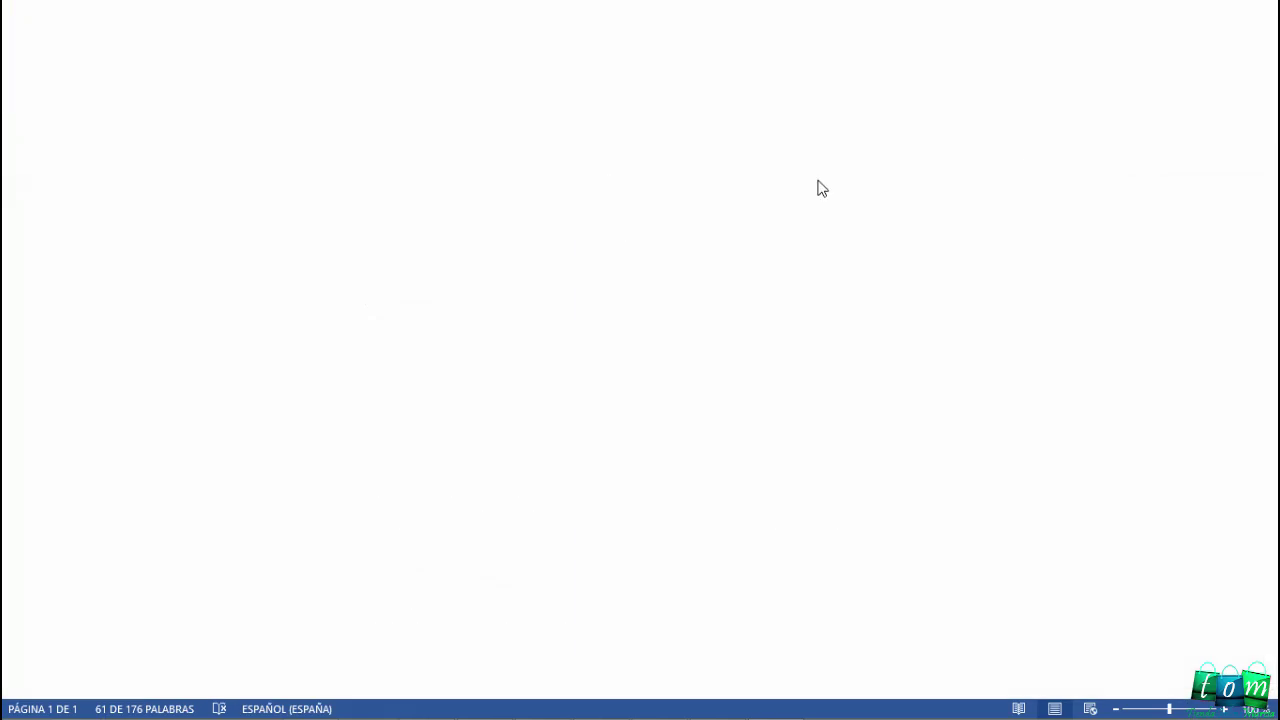
{"action": "left_click", "coordinate": [1163, 203]}
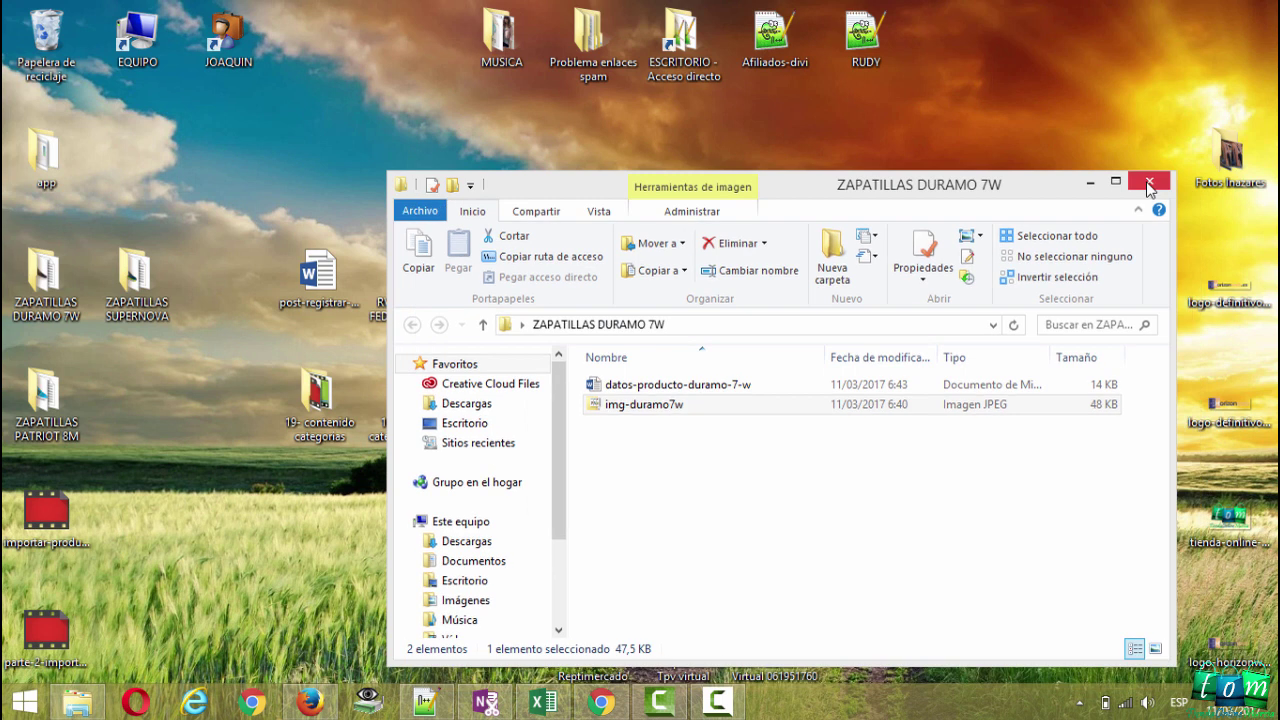
{"action": "left_click", "coordinate": [1150, 182]}
Open datos-producto-patriot-8m from the ZAPATILLAS PATRIOT 8M folder and select its title
{"action": "double_click", "coordinate": [43, 398]}
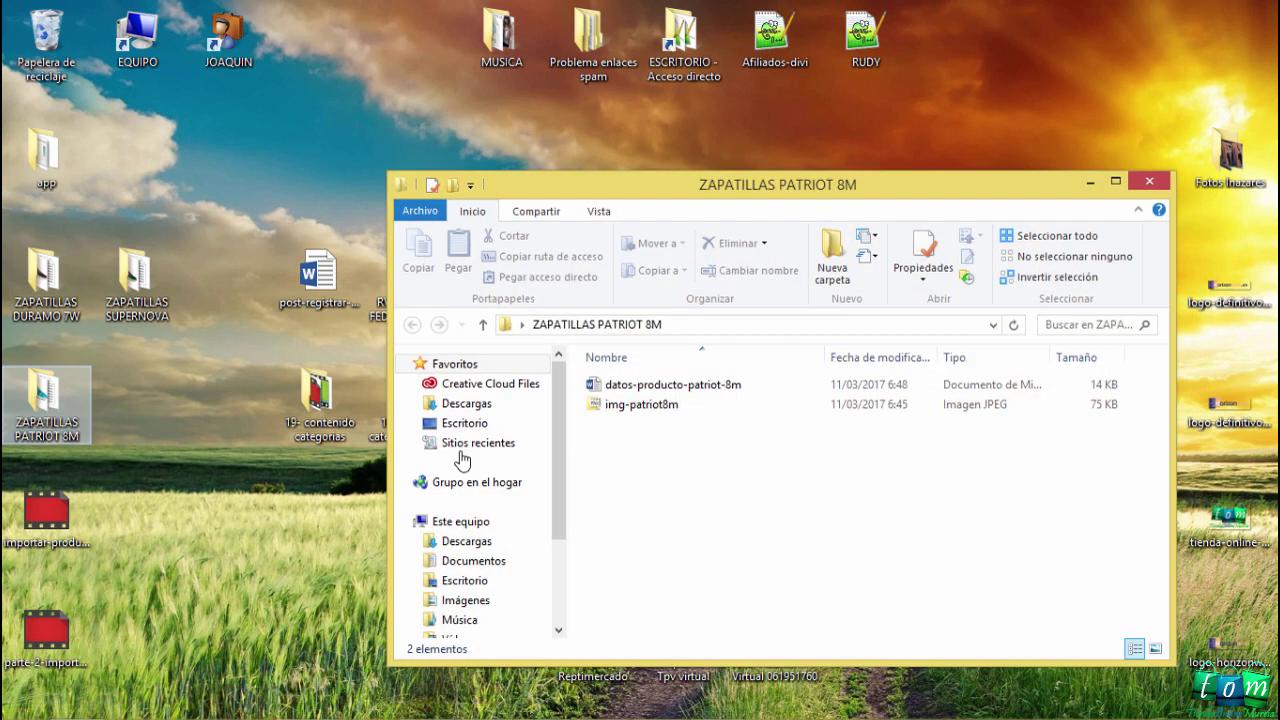
{"action": "double_click", "coordinate": [645, 384]}
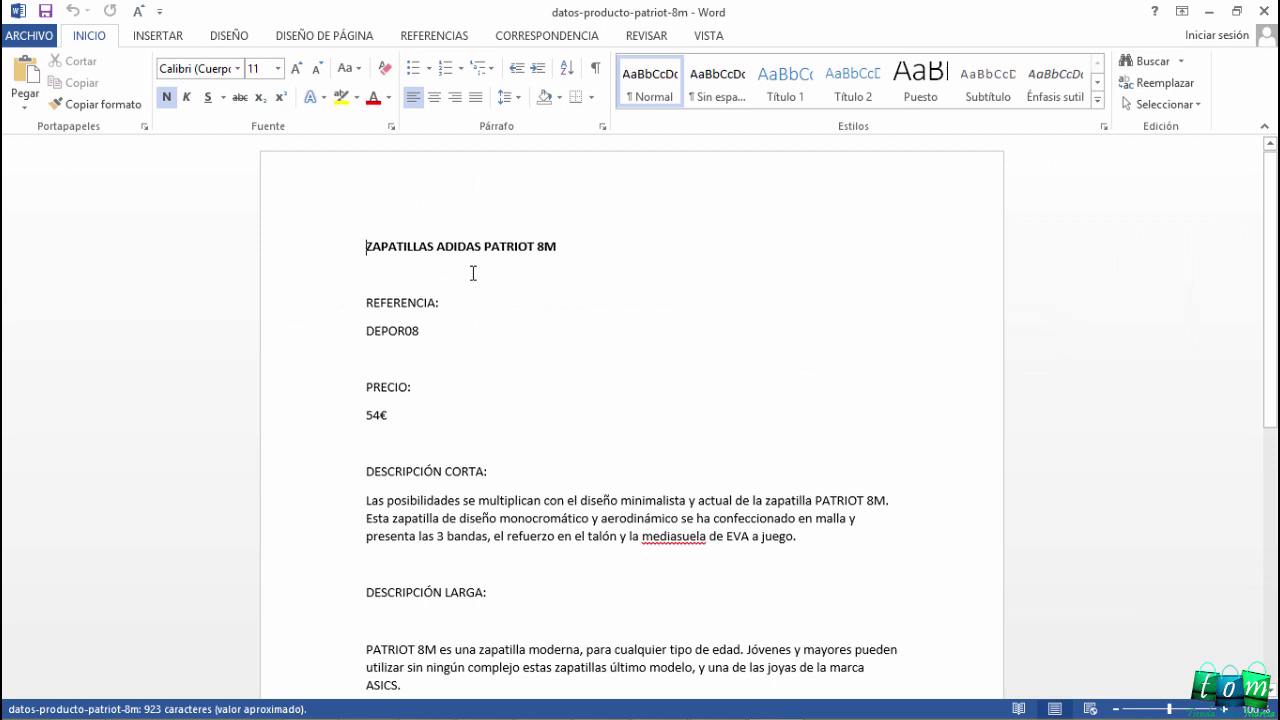
{"action": "left_click", "coordinate": [343, 246]}
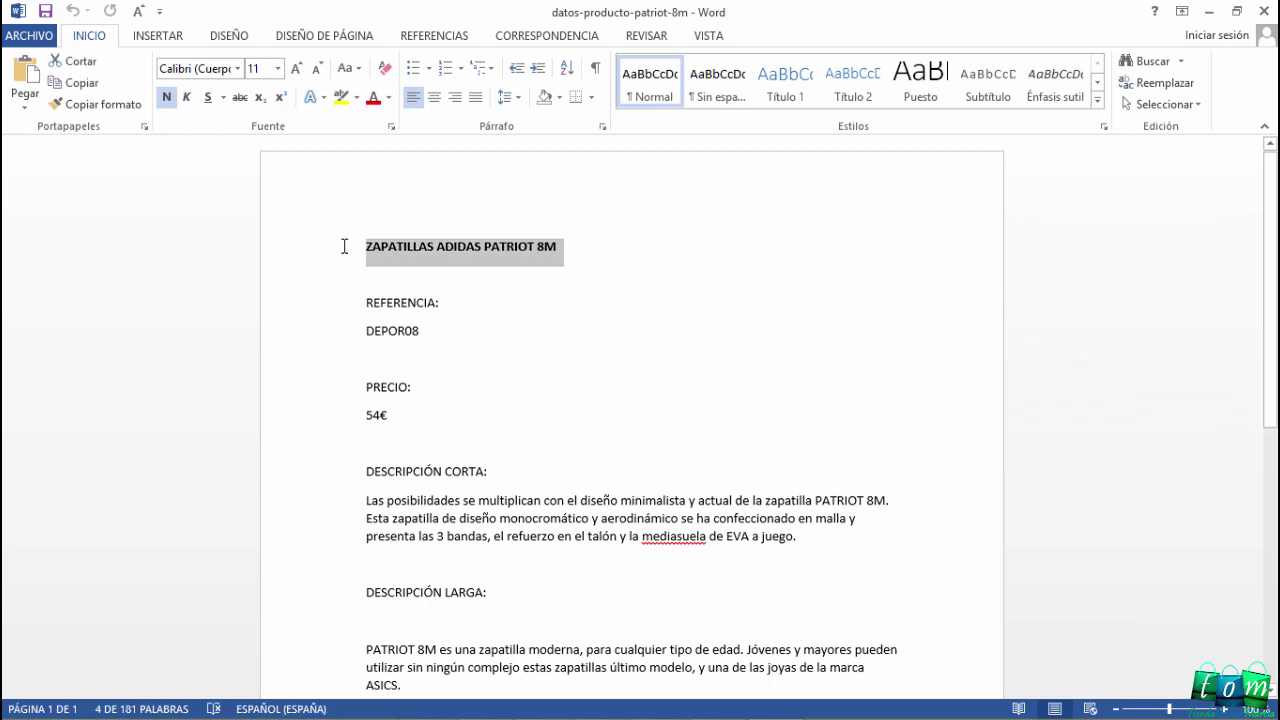
{"action": "left_click", "coordinate": [1209, 12]}
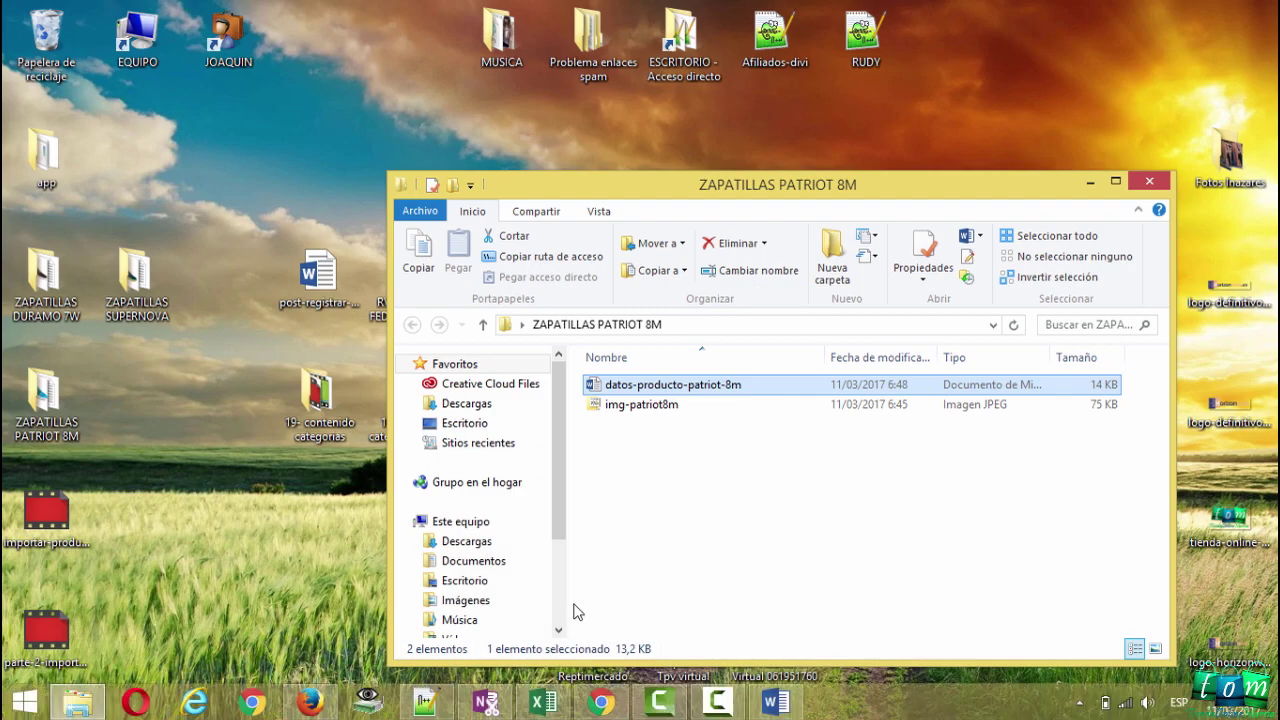
{"action": "mouse_move", "coordinate": [771, 708]}
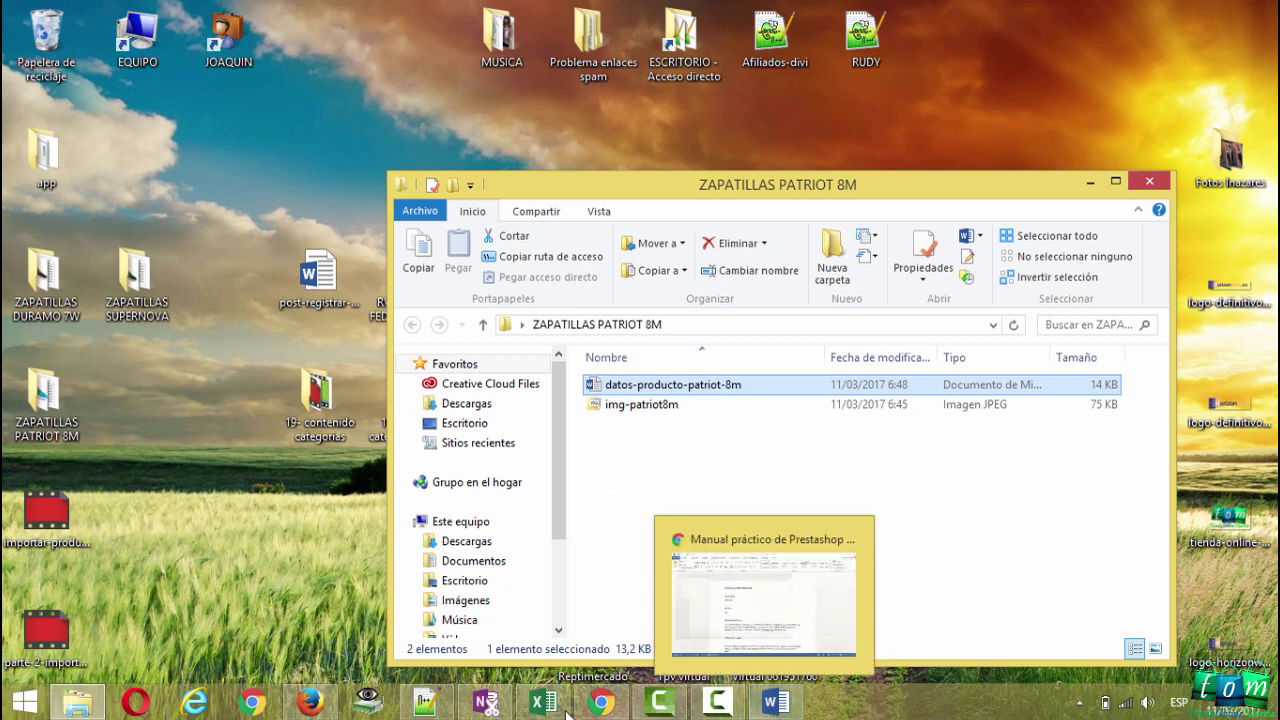
{"action": "left_click", "coordinate": [551, 535]}
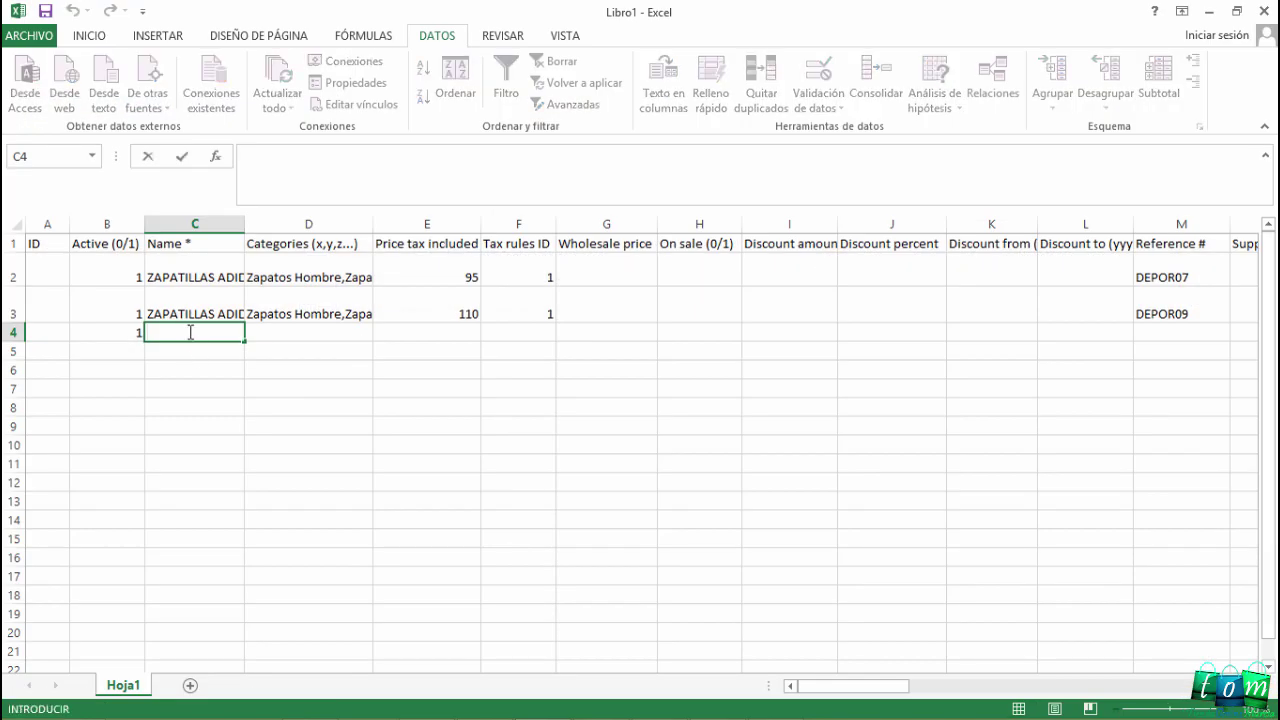
Enter ZAPATILLAS ADIDAS PATRIOT 8M in C4, widen column C, and AutoComplete its category in D4
{"action": "type", "text": "ZAPATILLAS ADIDAS PATRIOT 8M"}
{"action": "left_click", "coordinate": [214, 444]}
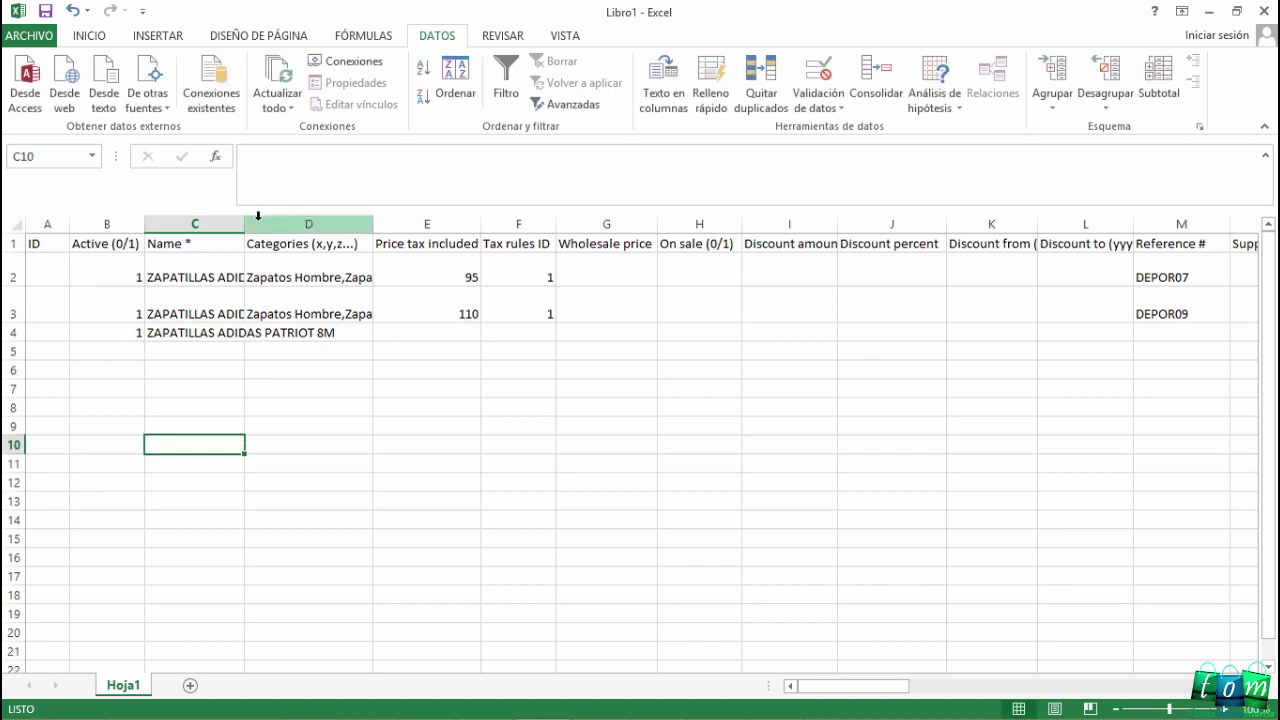
{"action": "left_click_drag", "start_coordinate": [243, 231], "coordinate": [358, 229]}
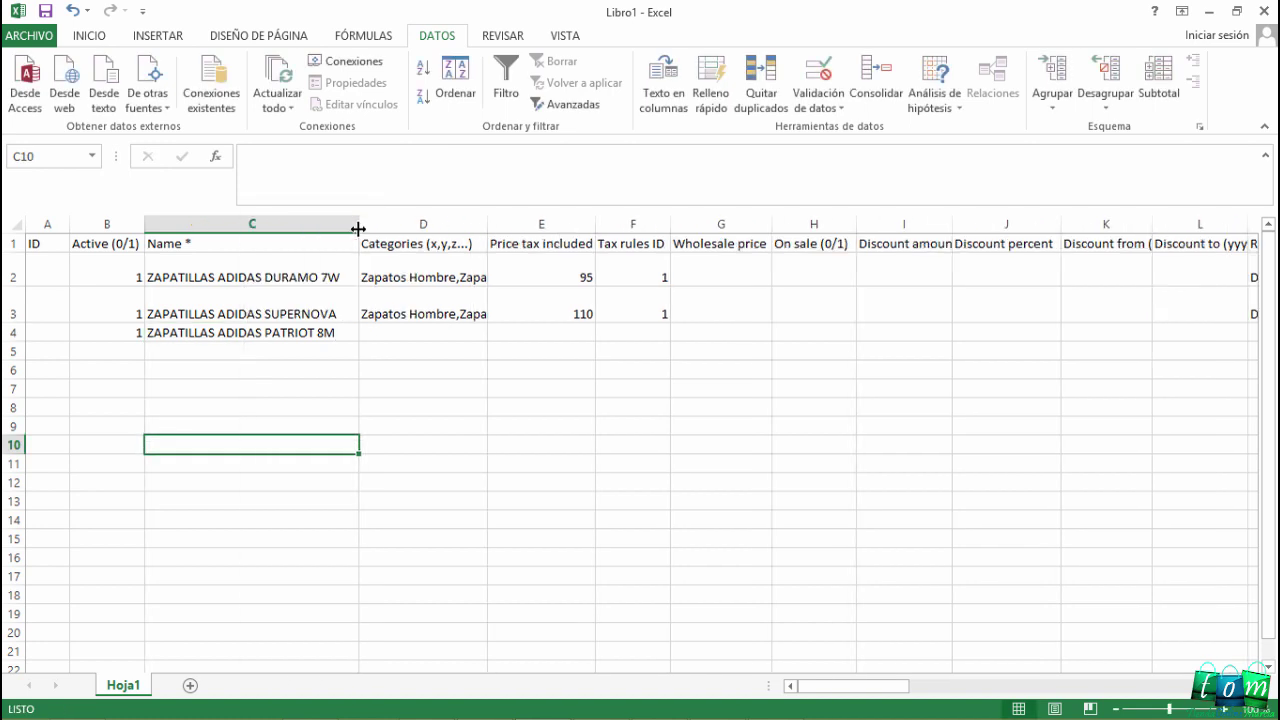
{"action": "left_click", "coordinate": [397, 333]}
{"action": "type", "text": "Zapatos"}
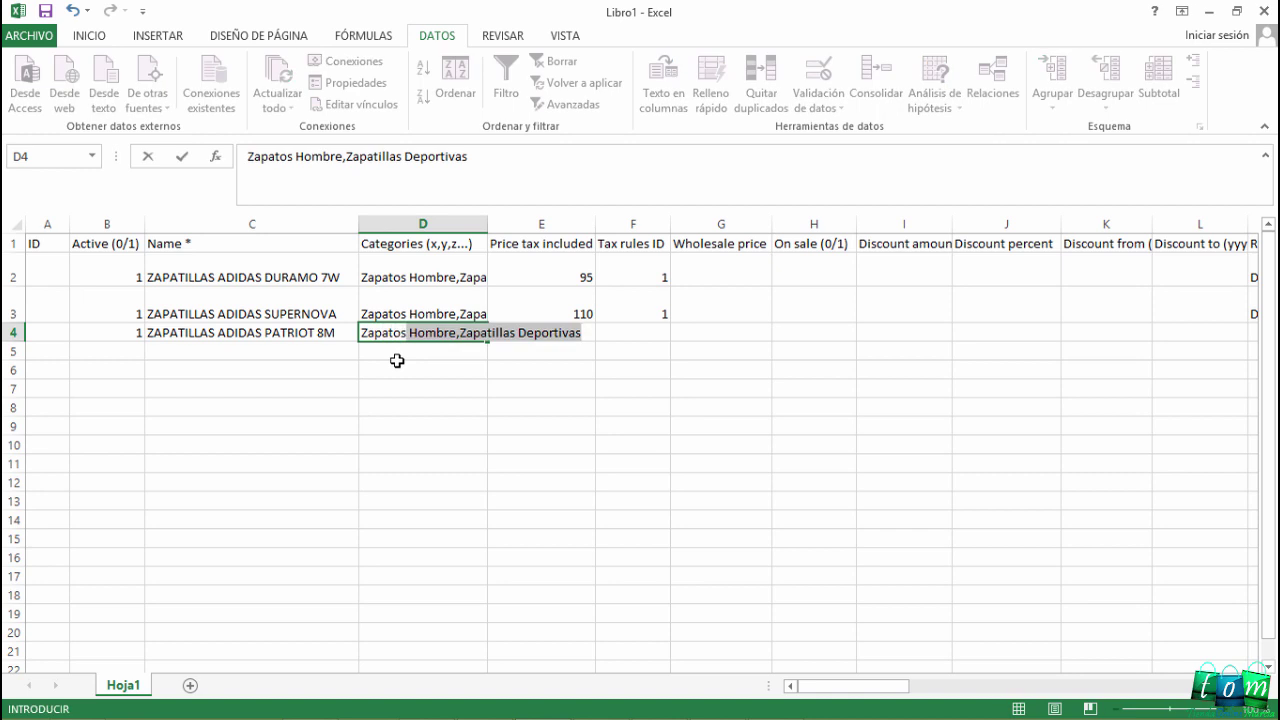
{"action": "key", "text": "Return"}
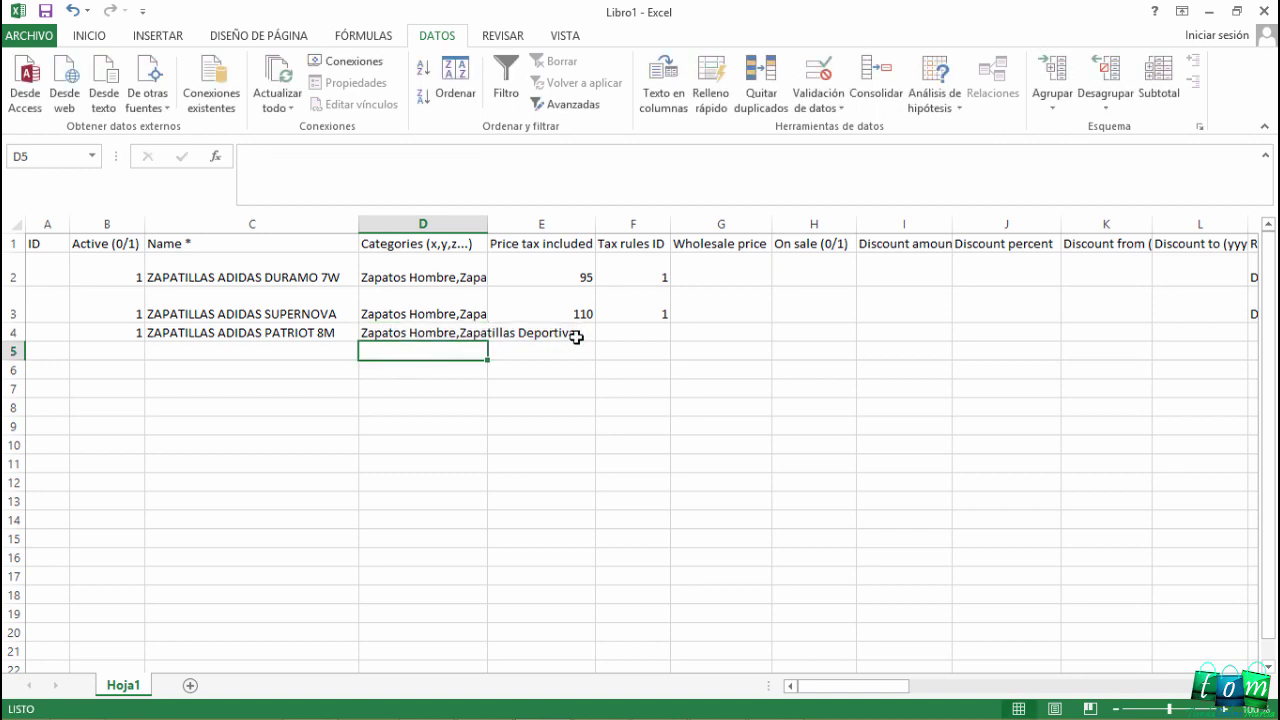
Enter price 54 in E4 and tax rule ID 1 in F4
{"action": "left_click", "coordinate": [582, 333]}
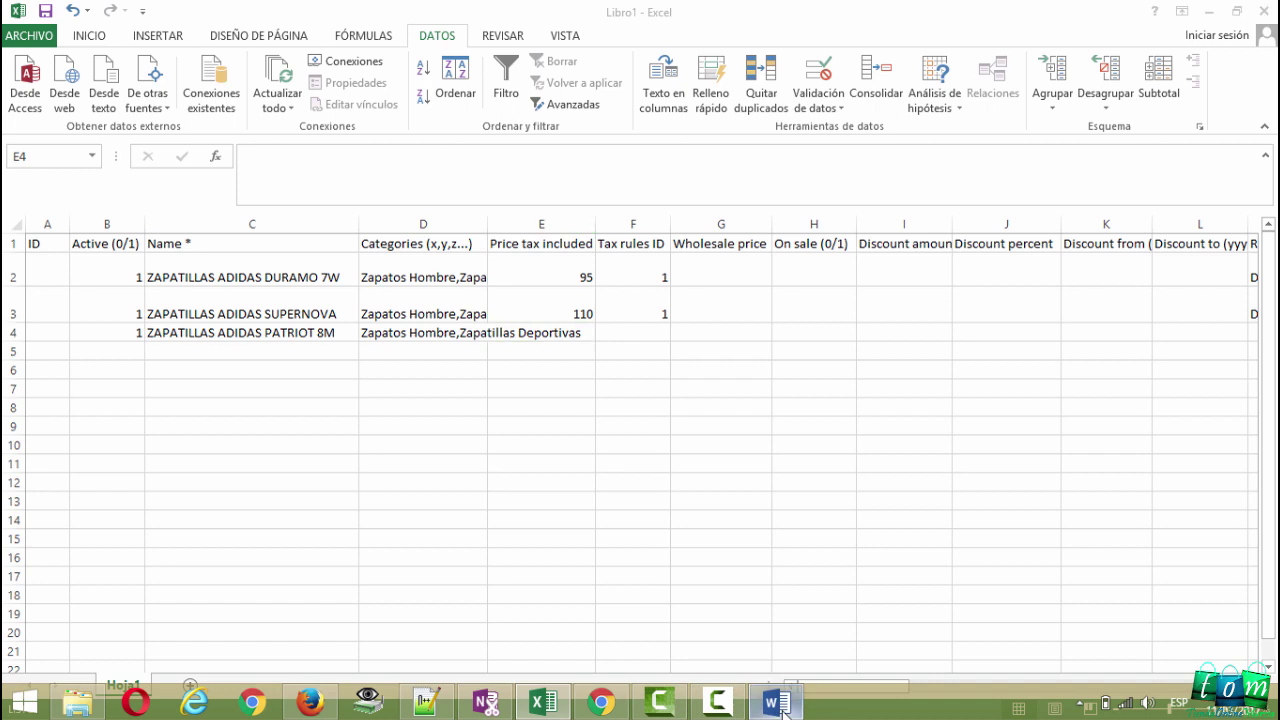
{"action": "left_click", "coordinate": [776, 703]}
{"action": "key", "text": "alt+Tab"}
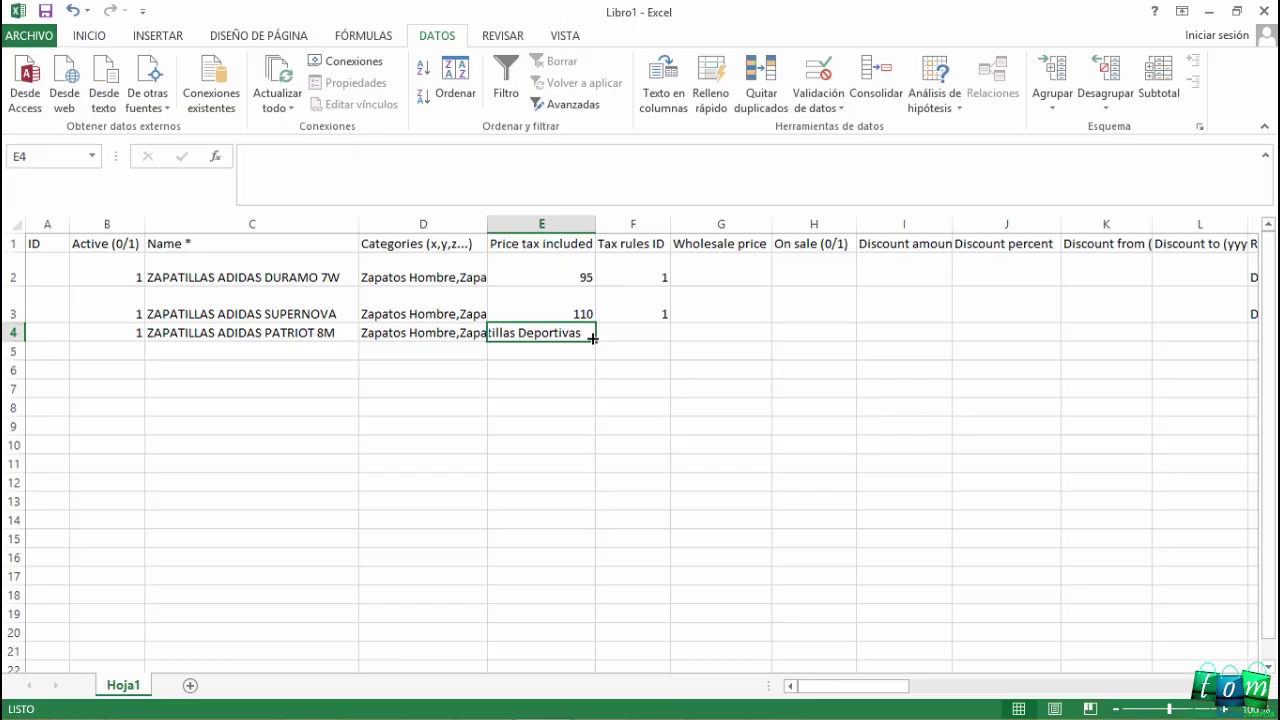
{"action": "type", "text": "94"}
{"action": "key", "text": "Return"}
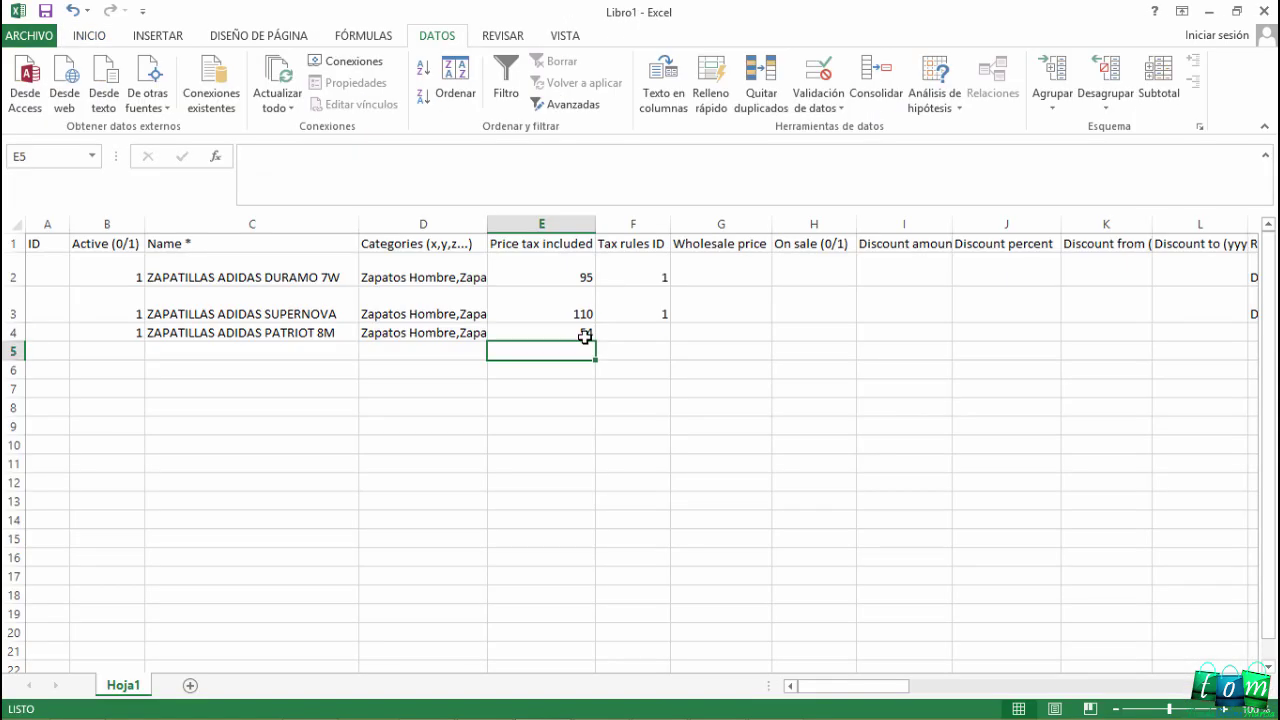
{"action": "key", "text": "Up"}
{"action": "key", "text": "Right"}
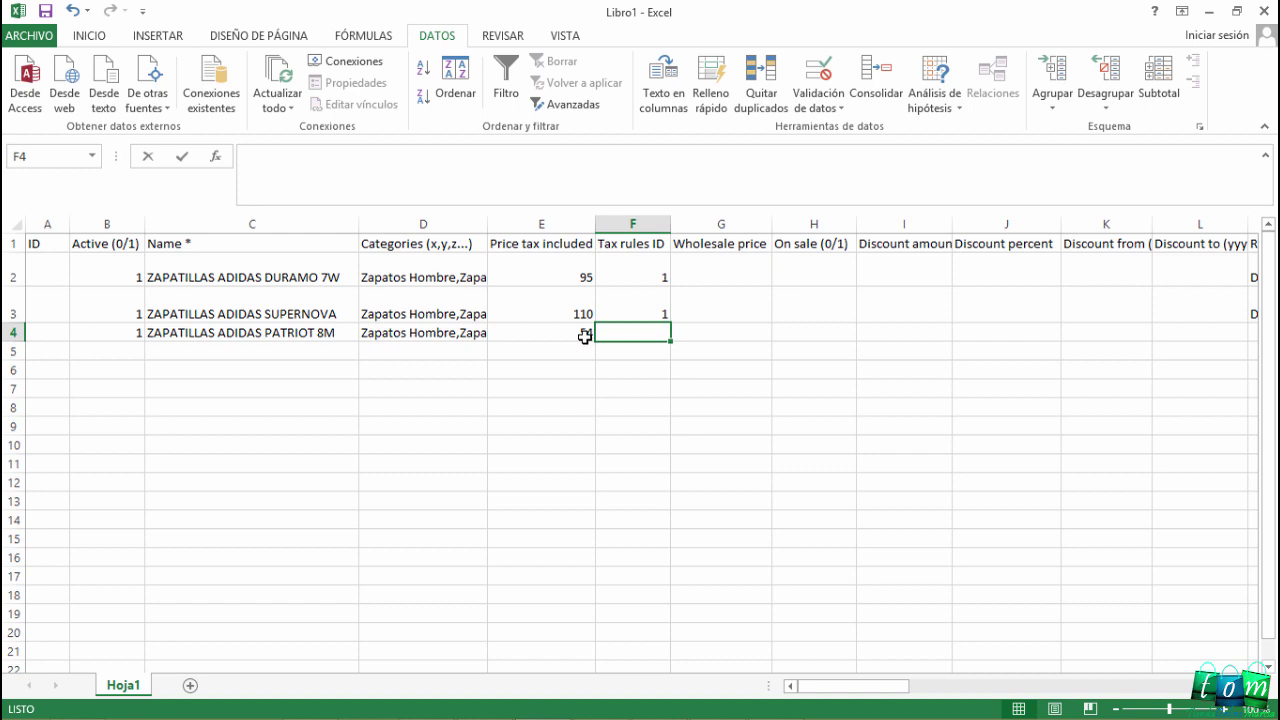
{"action": "type", "text": "1"}
{"action": "key", "text": "Tab"}
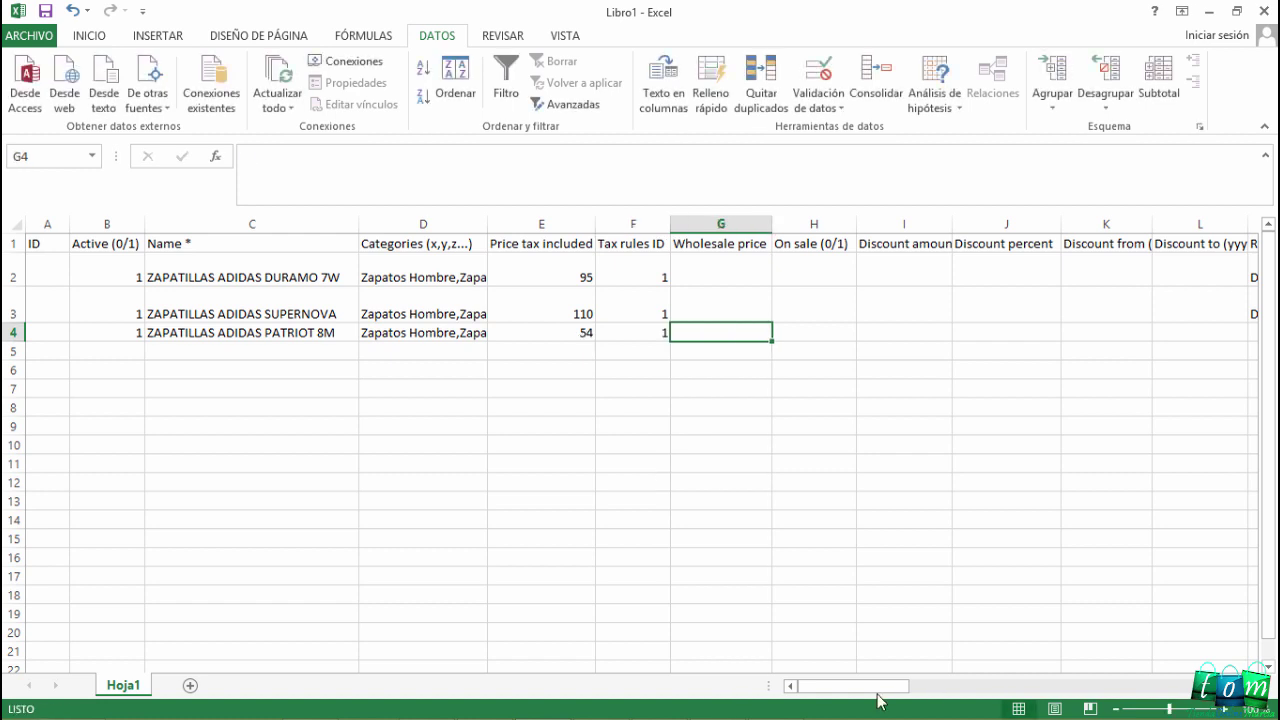
{"action": "left_click_drag", "start_coordinate": [884, 688], "coordinate": [925, 684]}
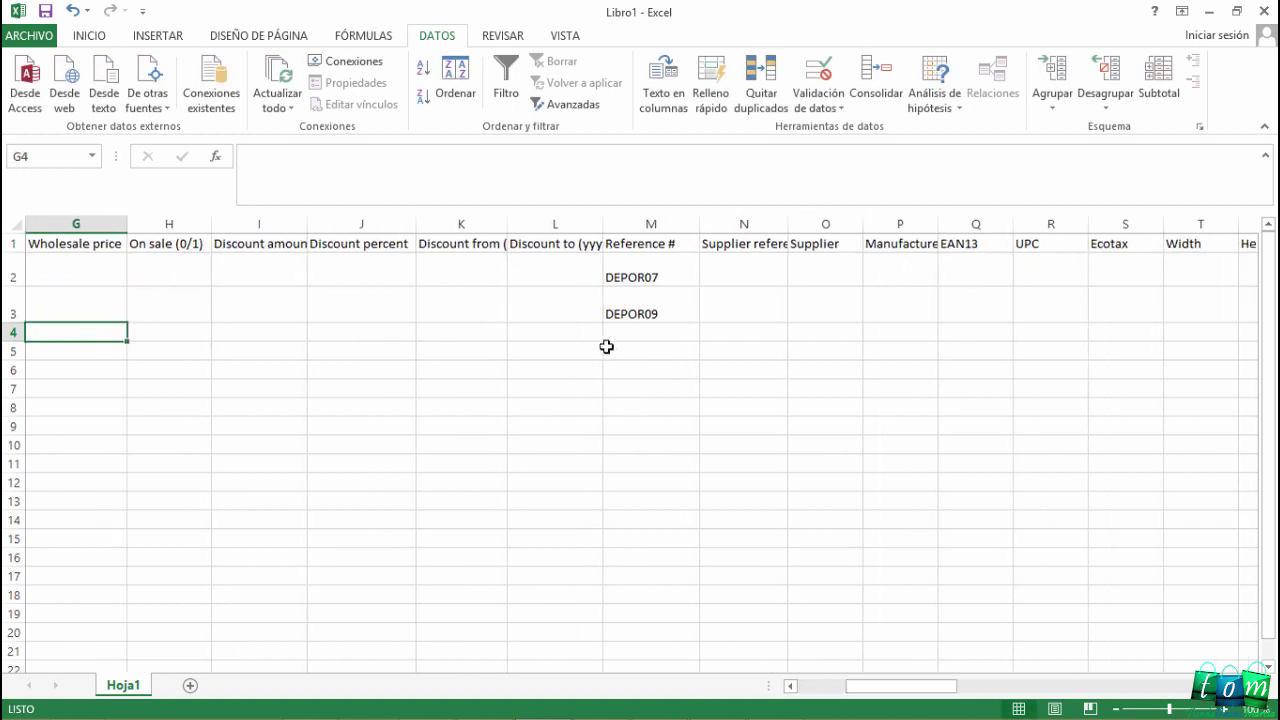
Enter reference DEPOR08 for row 4
{"action": "left_click", "coordinate": [646, 334]}
{"action": "left_click", "coordinate": [777, 703]}
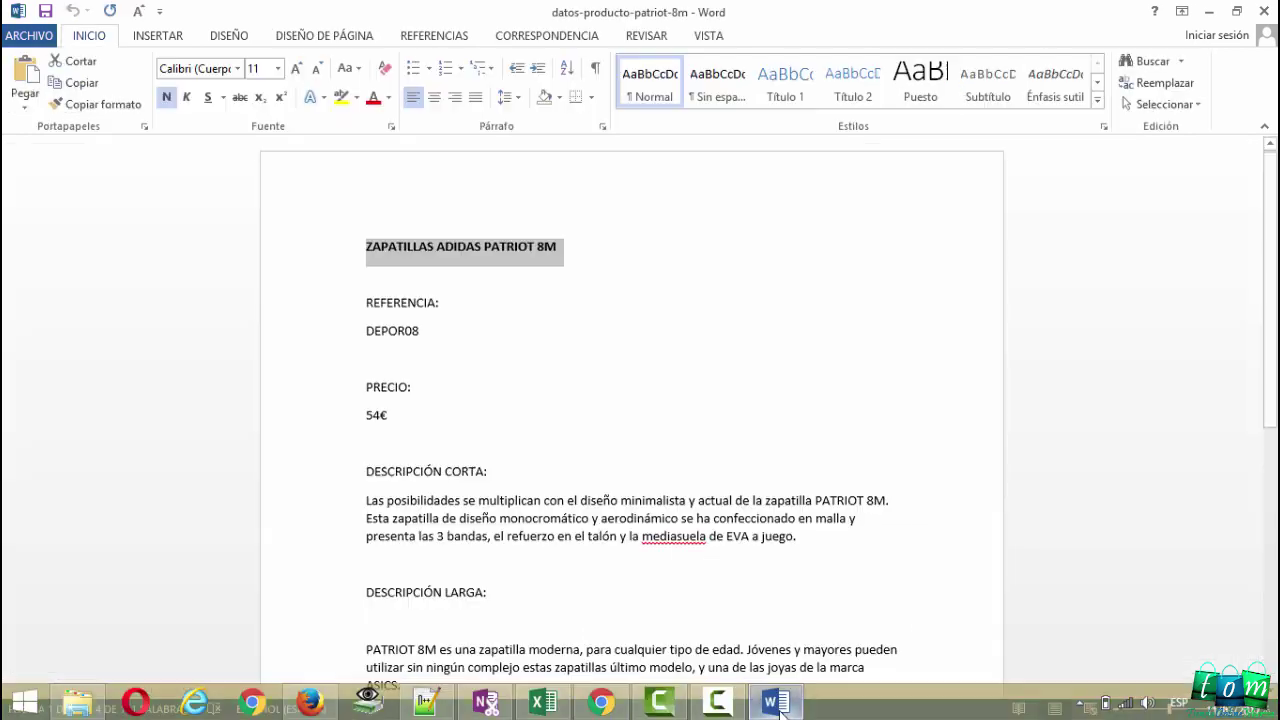
{"action": "left_click", "coordinate": [778, 705]}
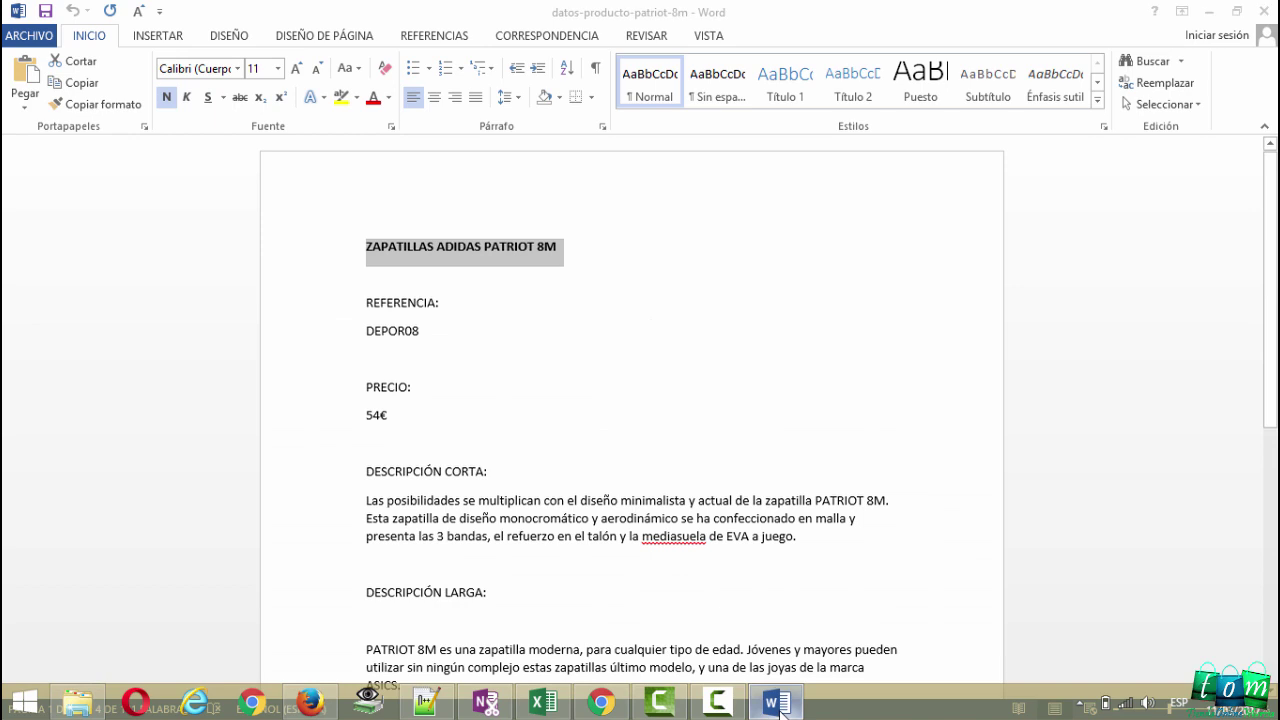
{"action": "type", "text": "DEPOR08"}
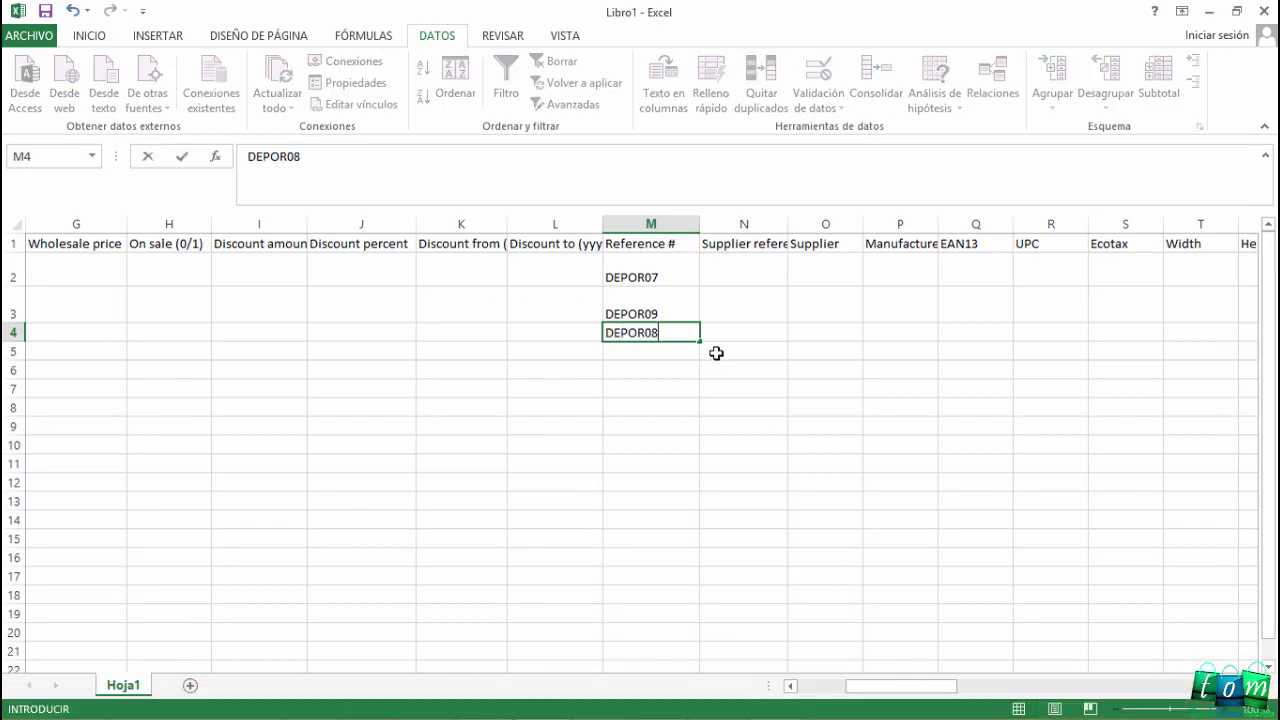
{"action": "key", "text": "Return"}
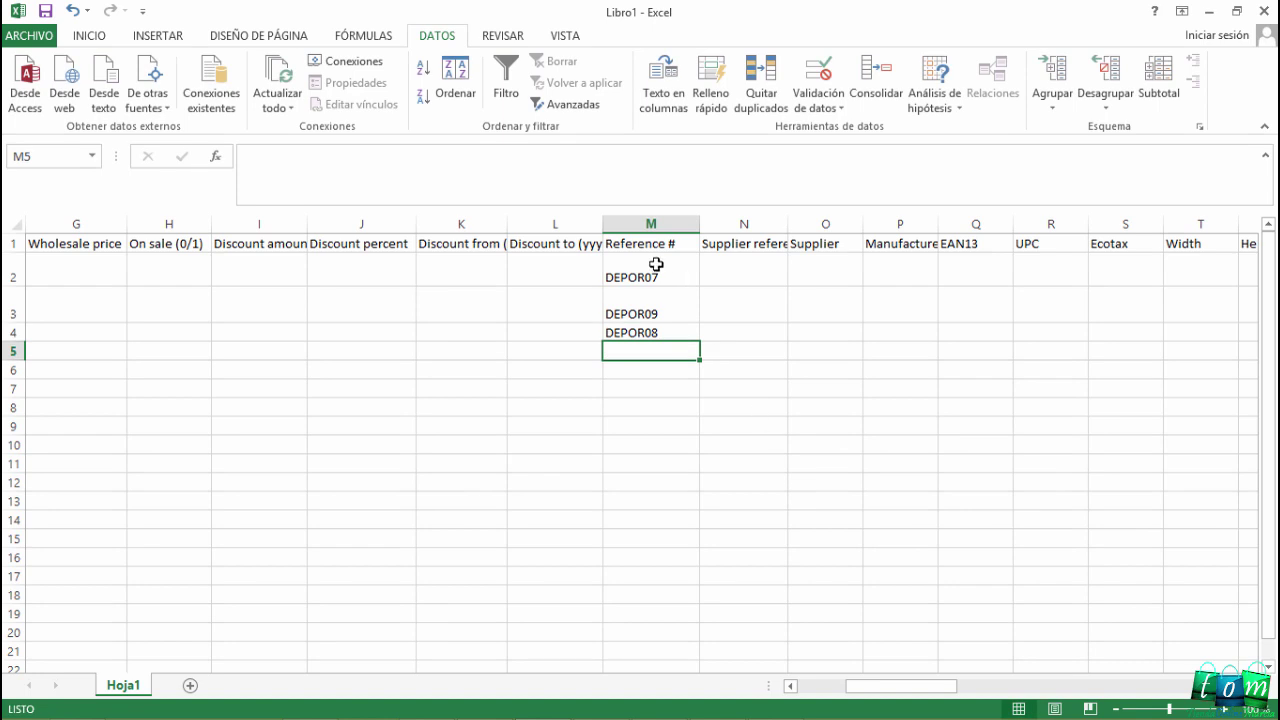
{"action": "left_click", "coordinate": [655, 262]}
{"action": "left_click_drag", "start_coordinate": [934, 690], "coordinate": [980, 698]}
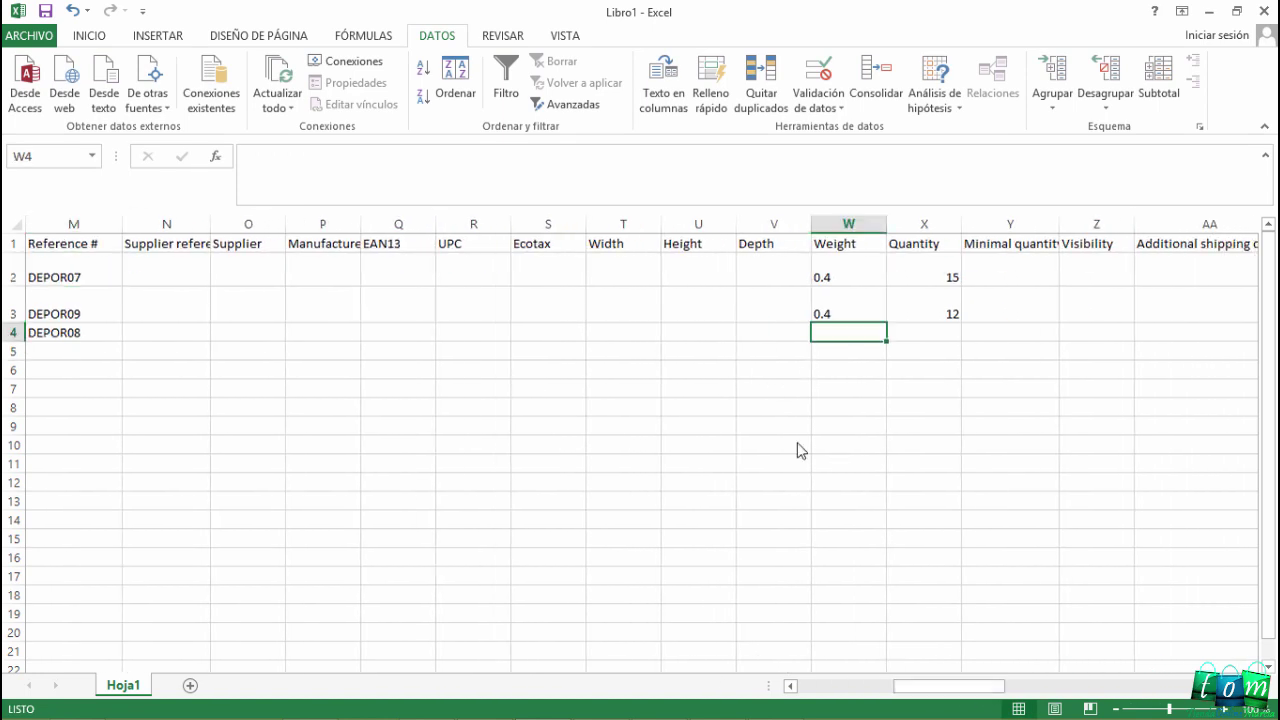
Check the Word sheet, then enter weight 0.4 and quantity 10 for row 4
{"action": "key", "text": "alt+Tab"}
{"action": "scroll", "coordinate": [468, 443], "scroll_direction": "down", "scroll_amount": 3}
{"action": "scroll", "coordinate": [460, 460], "scroll_direction": "down", "scroll_amount": 4}
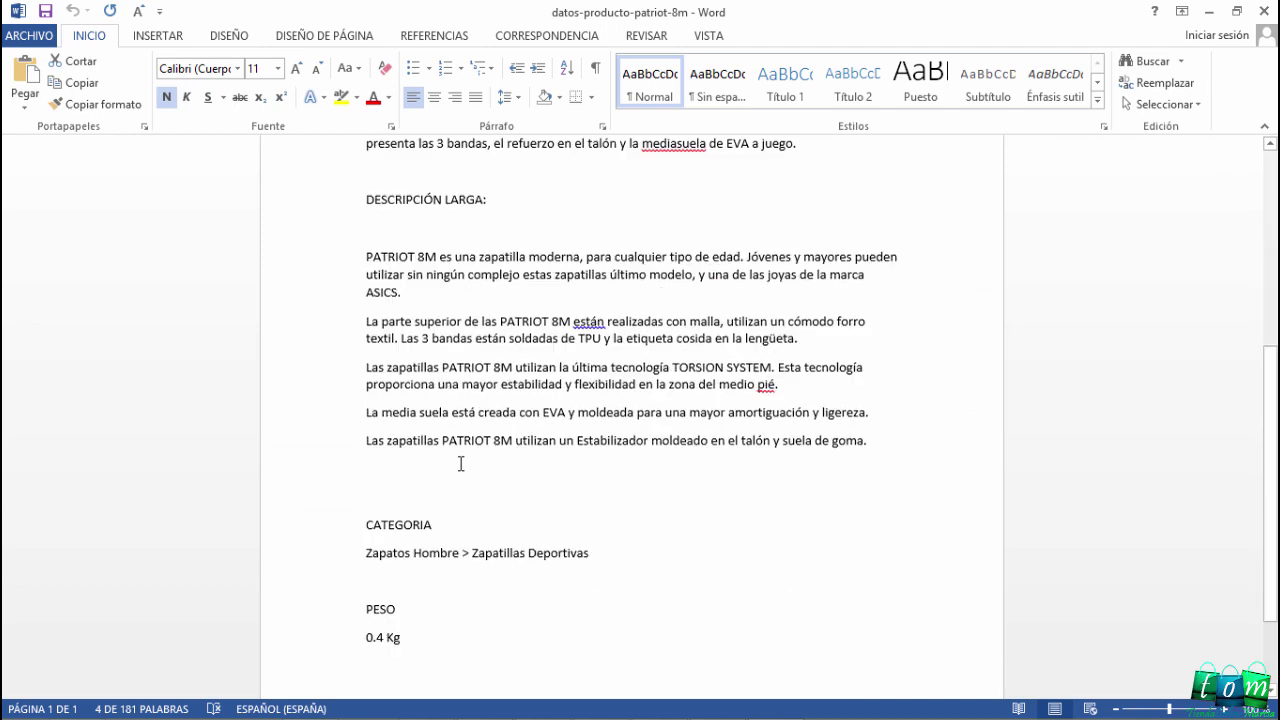
{"action": "scroll", "coordinate": [429, 520], "scroll_direction": "down", "scroll_amount": 2}
{"action": "key", "text": "alt+Tab"}
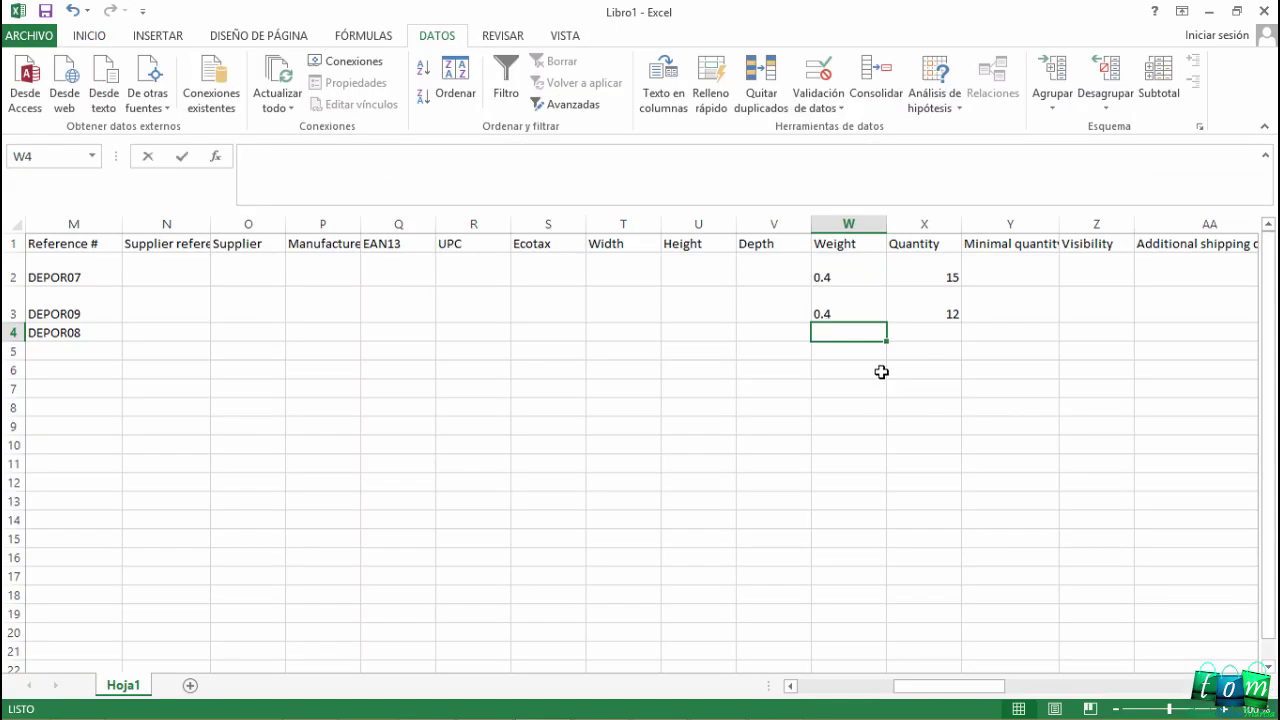
{"action": "type", "text": "0.4"}
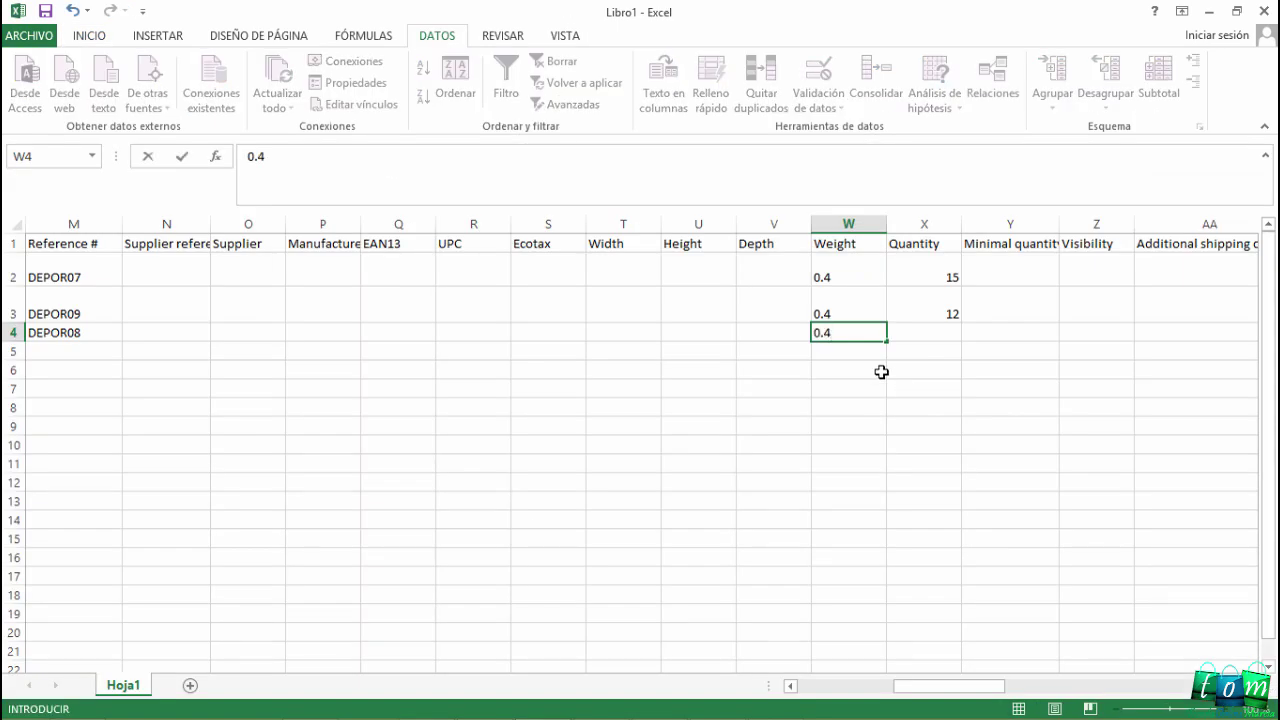
{"action": "key", "text": "Tab"}
{"action": "type", "text": "1"}
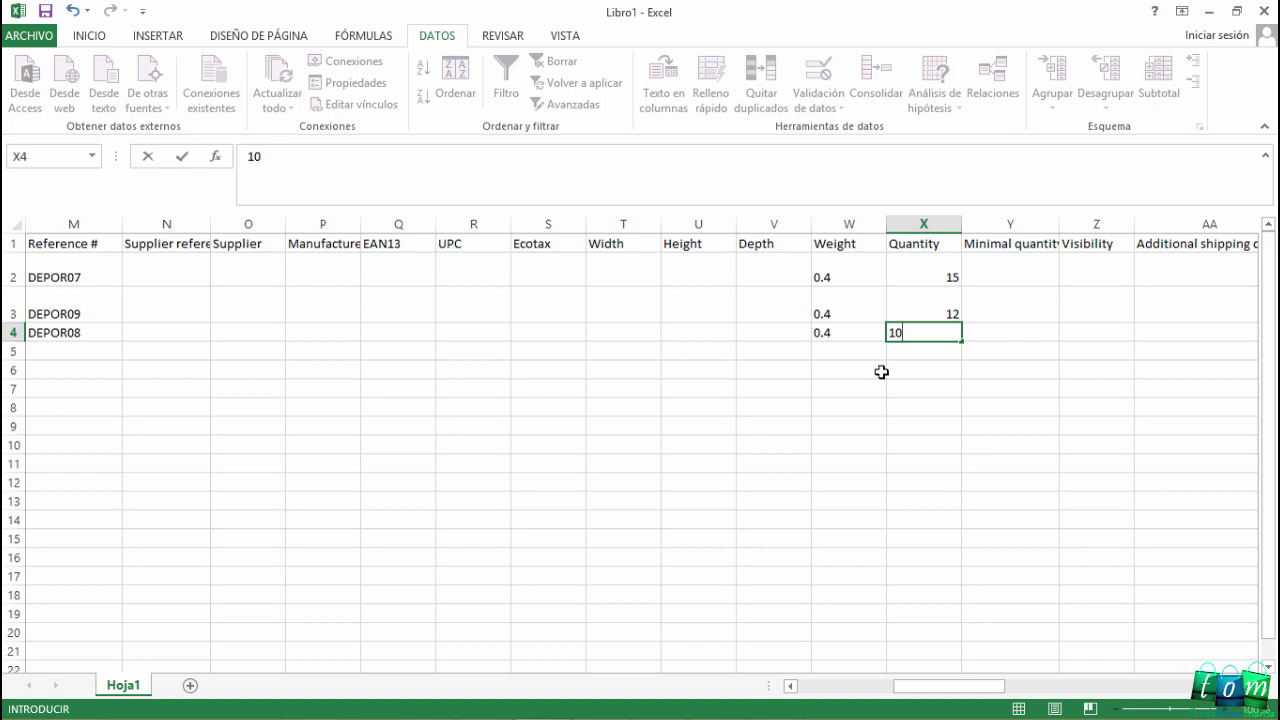
{"action": "key", "text": "Down"}
{"action": "key", "text": "Down"}
{"action": "key", "text": "Down"}
{"action": "key", "text": "Down"}
{"action": "key", "text": "Down"}
{"action": "key", "text": "Down"}
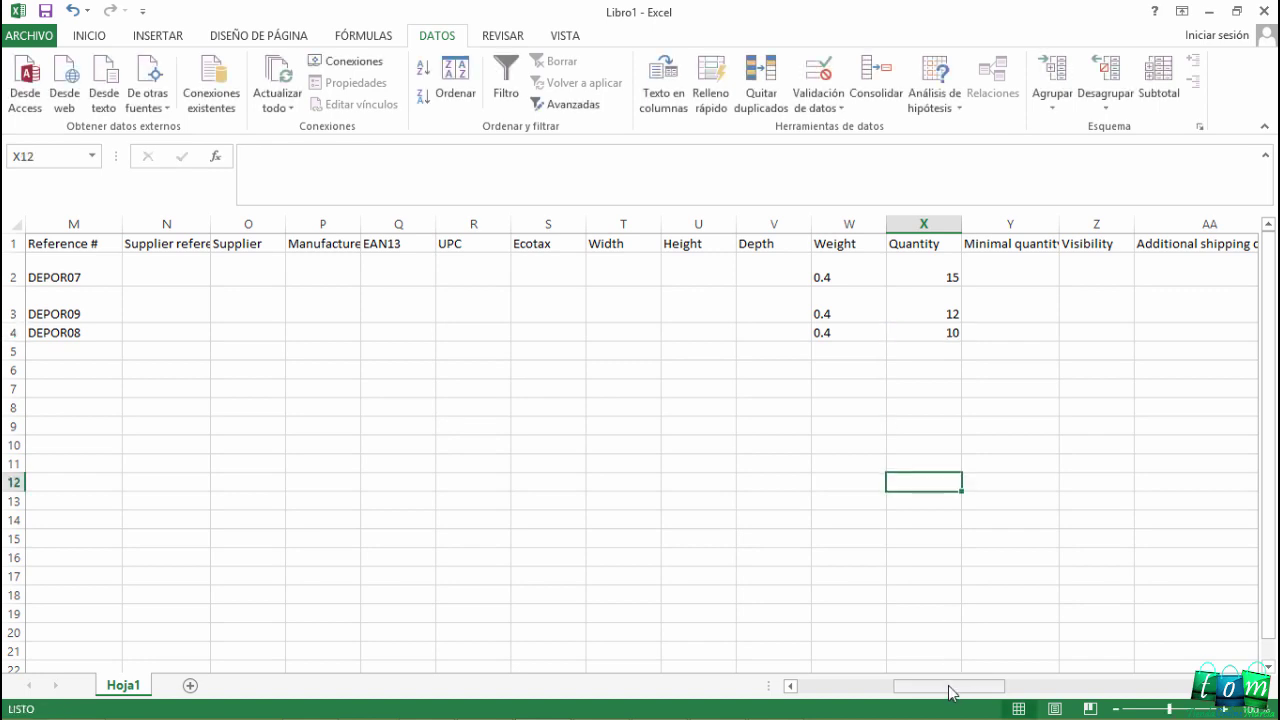
{"action": "left_click_drag", "start_coordinate": [950, 692], "coordinate": [1022, 688]}
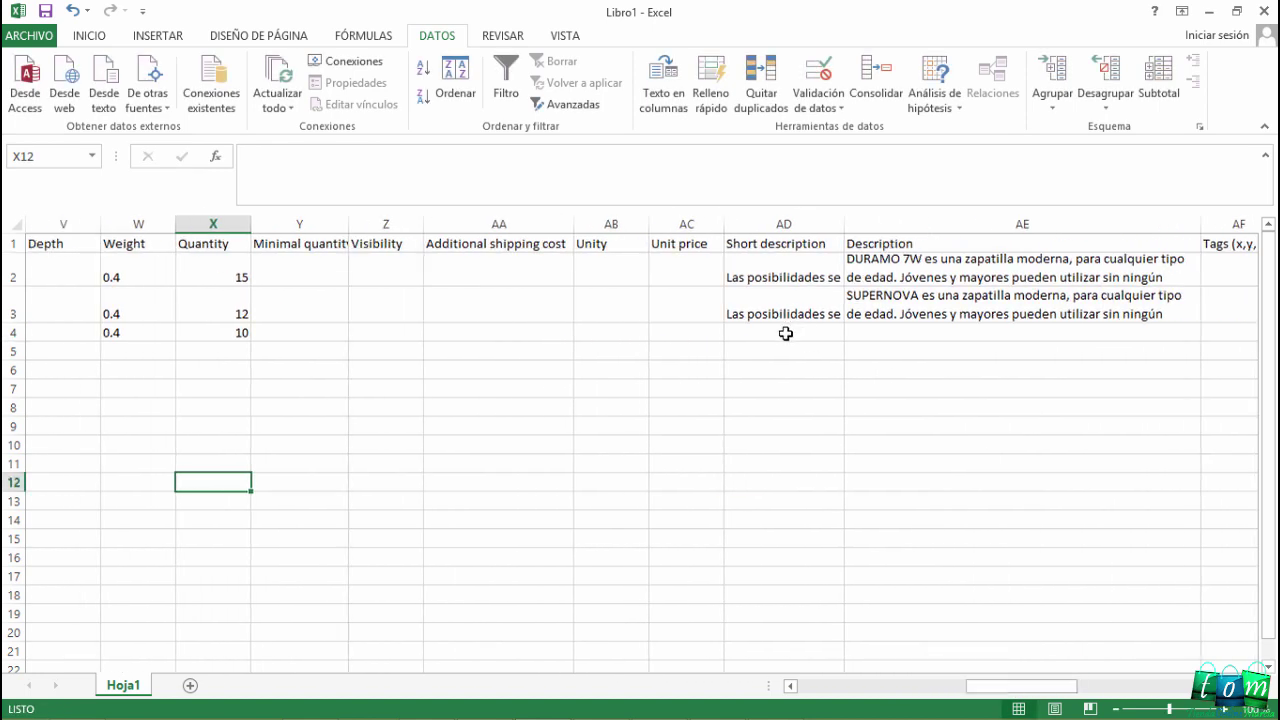
Copy the PATRIOT 8M short description from Word and paste it into AD4
{"action": "left_click", "coordinate": [786, 333]}
{"action": "left_click", "coordinate": [776, 703]}
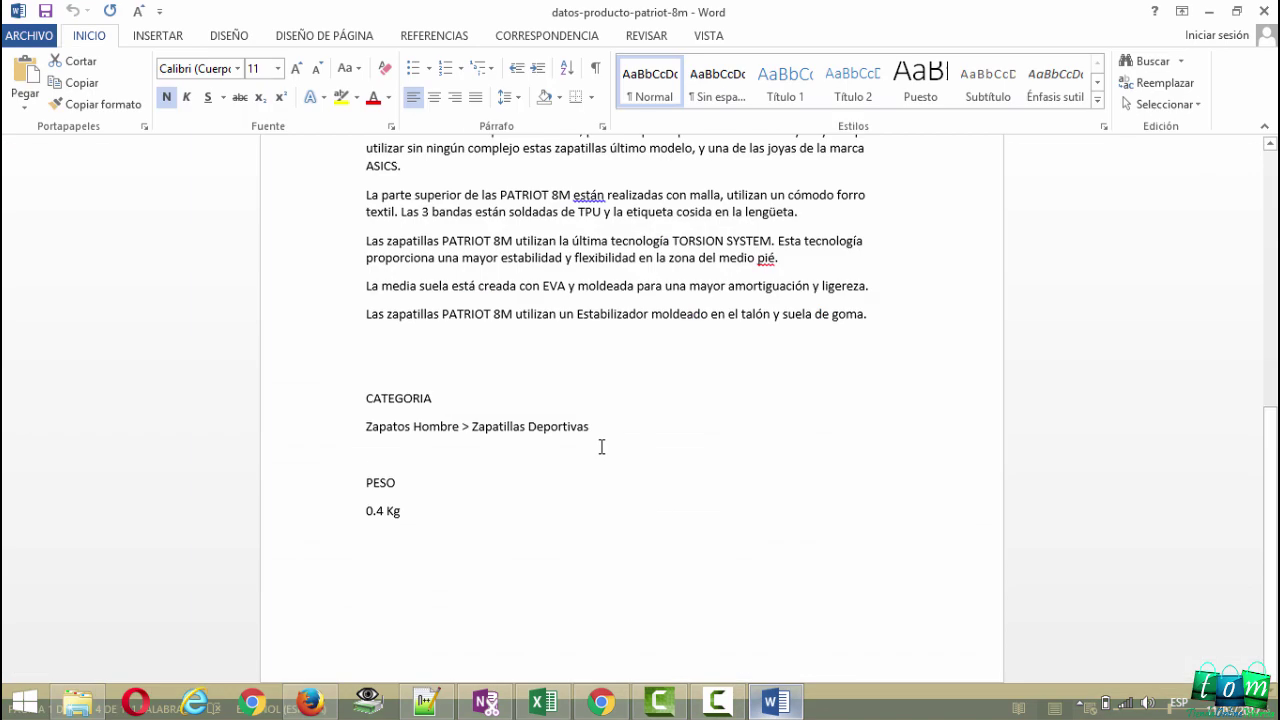
{"action": "scroll", "coordinate": [474, 417], "scroll_direction": "up", "scroll_amount": 6}
{"action": "scroll", "coordinate": [474, 417], "scroll_direction": "up", "scroll_amount": 2}
{"action": "mouse_move", "coordinate": [808, 466]}
{"action": "left_mouse_down"}
{"action": "mouse_move", "coordinate": [457, 467]}
{"action": "mouse_move", "coordinate": [370, 433]}
{"action": "left_mouse_up"}
{"action": "key", "text": "ctrl+c"}
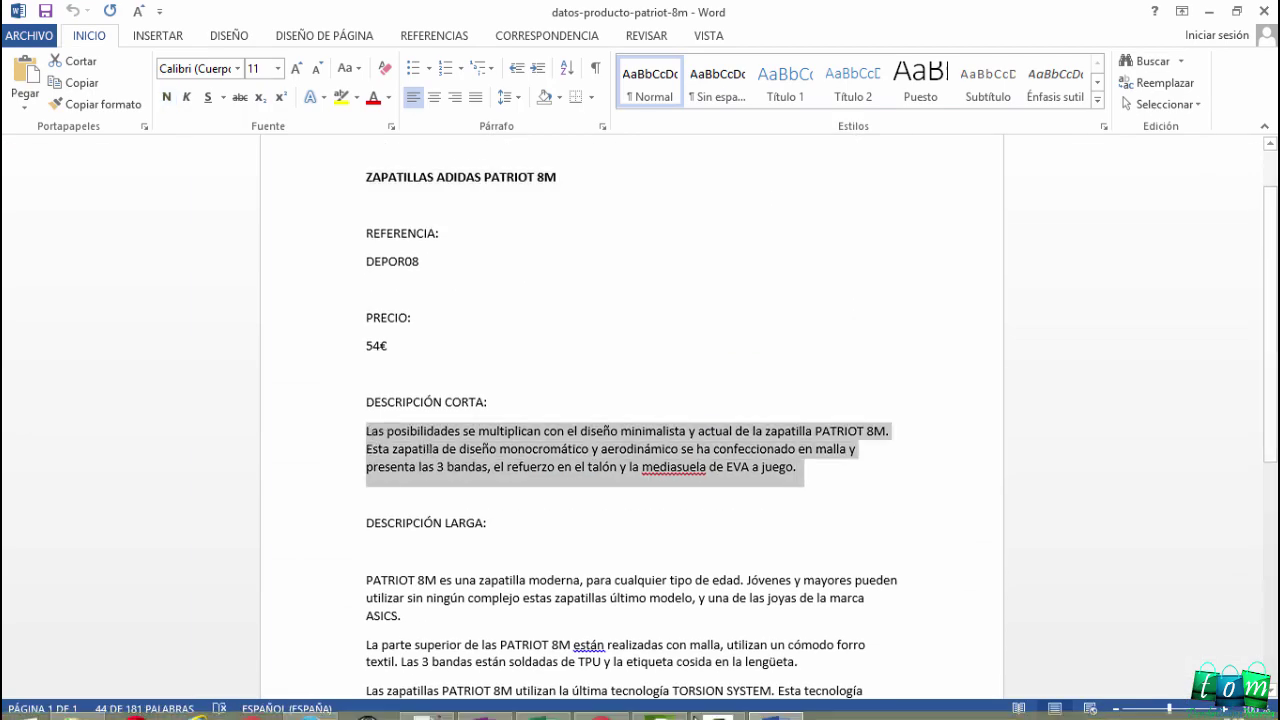
{"action": "mouse_move", "coordinate": [425, 705]}
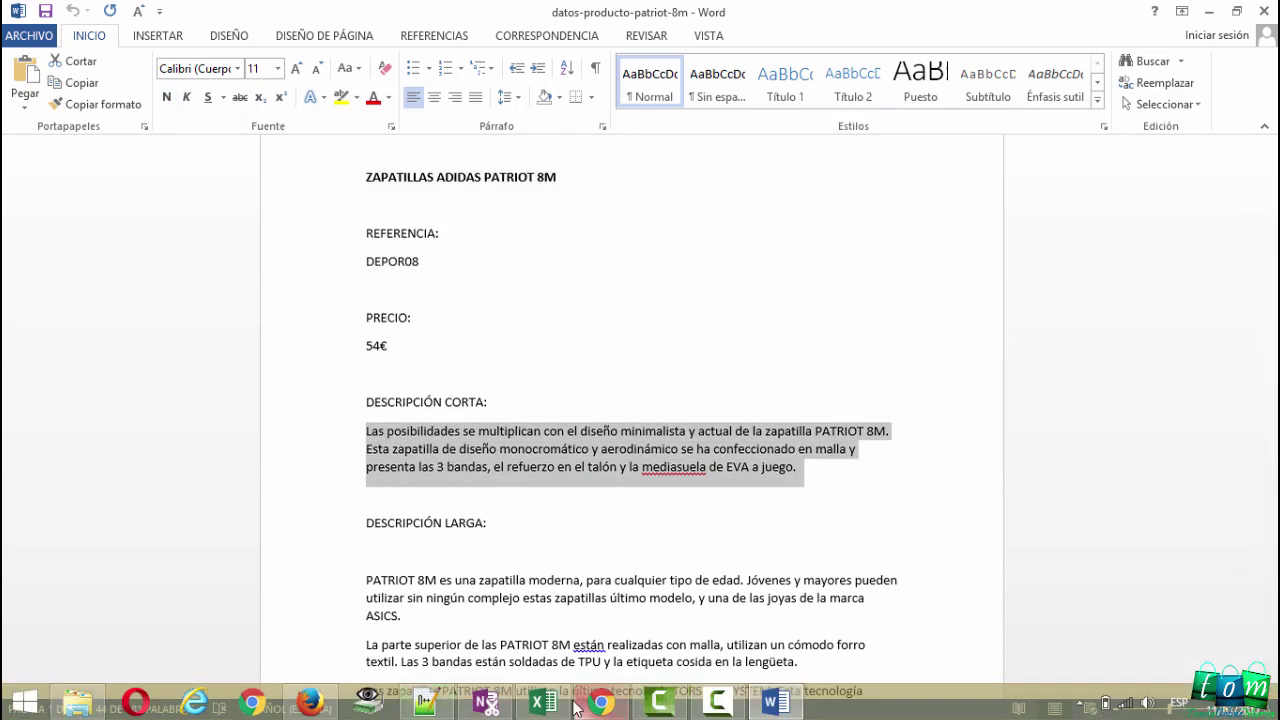
{"action": "left_click", "coordinate": [543, 703]}
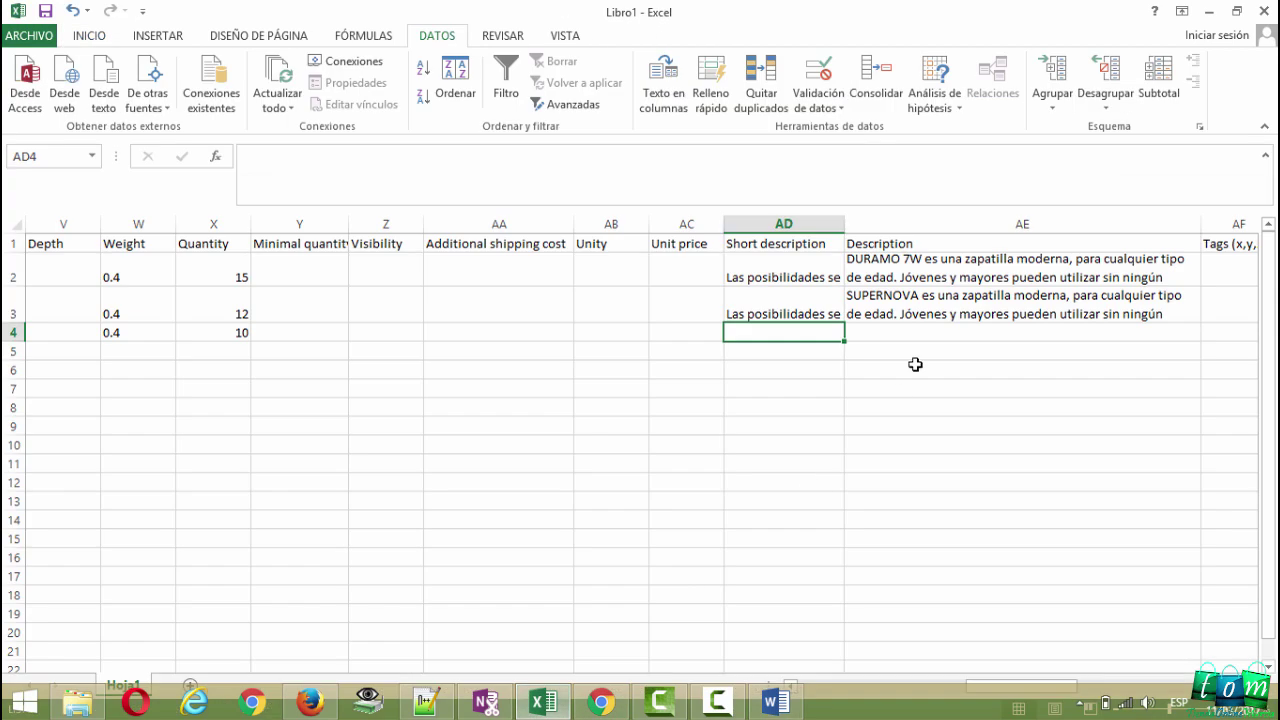
{"action": "double_click", "coordinate": [797, 334]}
{"action": "key", "text": "ctrl+v"}
{"action": "left_click", "coordinate": [863, 437]}
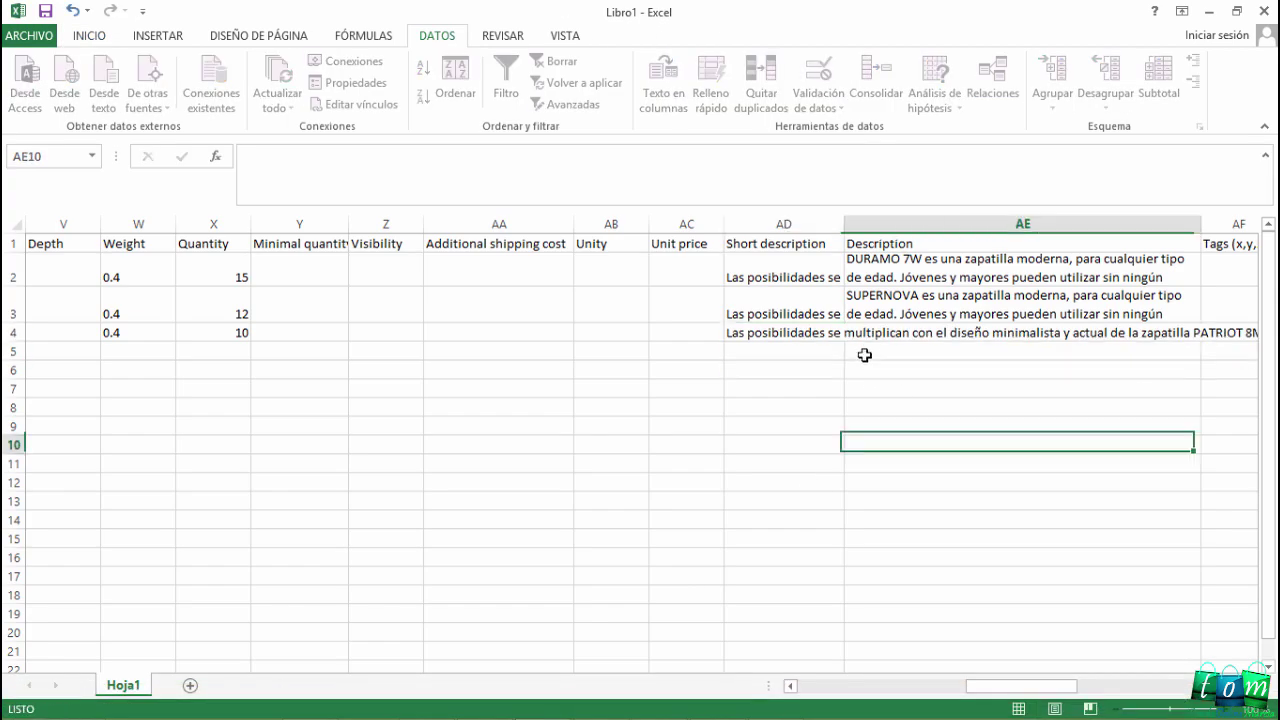
Copy the first two long-description paragraphs from Word and paste them into AE4
{"action": "key", "text": "Up"}
{"action": "key", "text": "Up"}
{"action": "key", "text": "Up"}
{"action": "mouse_move", "coordinate": [720, 712]}
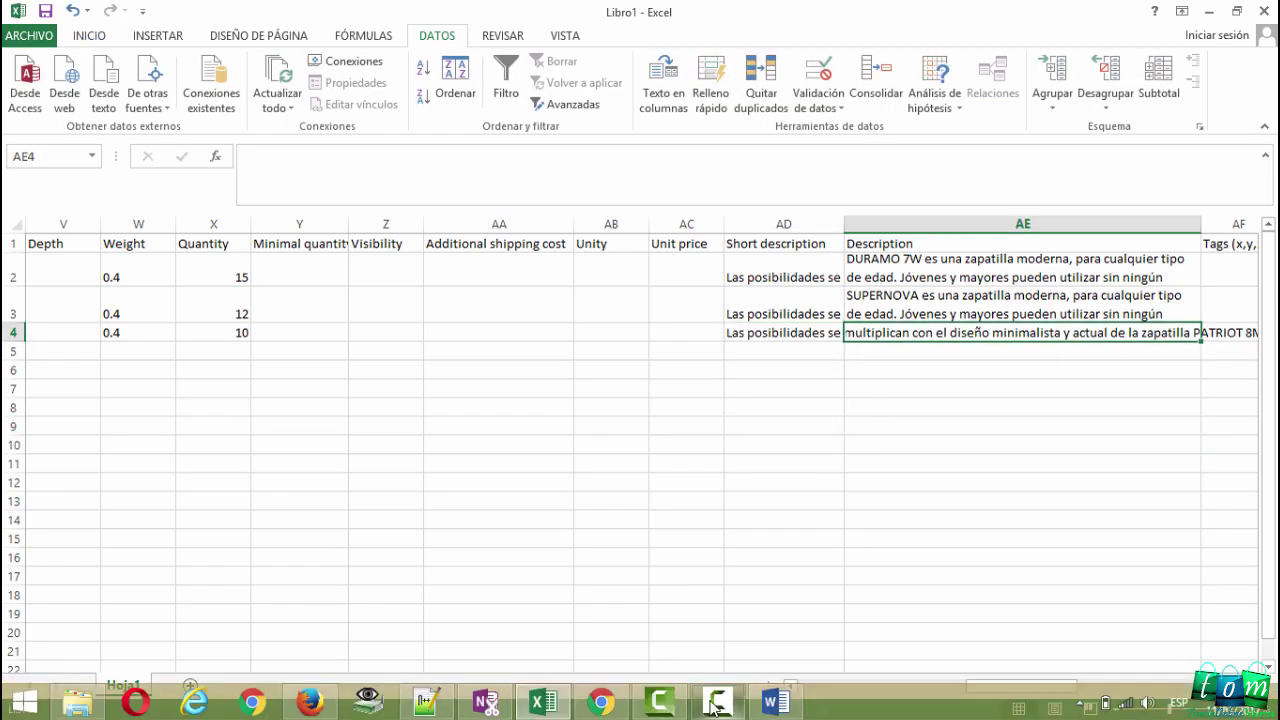
{"action": "left_click", "coordinate": [760, 706]}
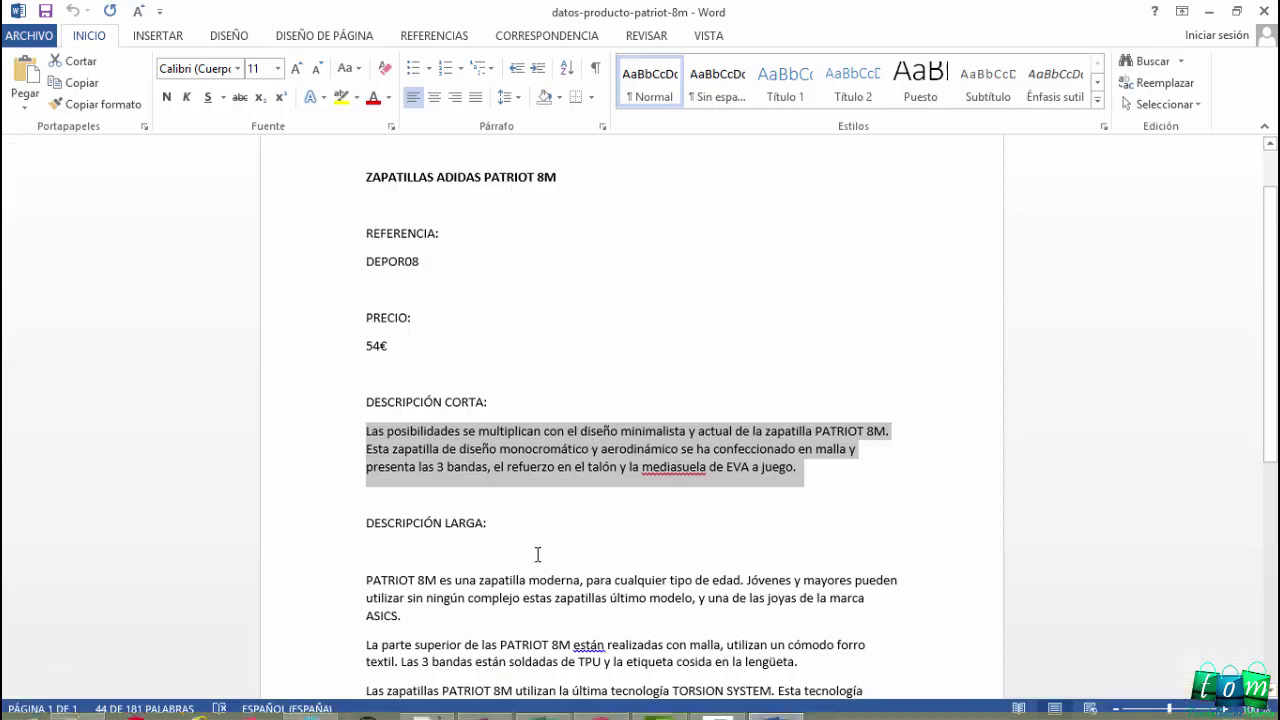
{"action": "scroll", "coordinate": [786, 585], "scroll_direction": "down", "scroll_amount": 2}
{"action": "left_click", "coordinate": [592, 571]}
{"action": "left_click_drag", "start_coordinate": [806, 578], "coordinate": [366, 495]}
{"action": "key", "text": "ctrl+c"}
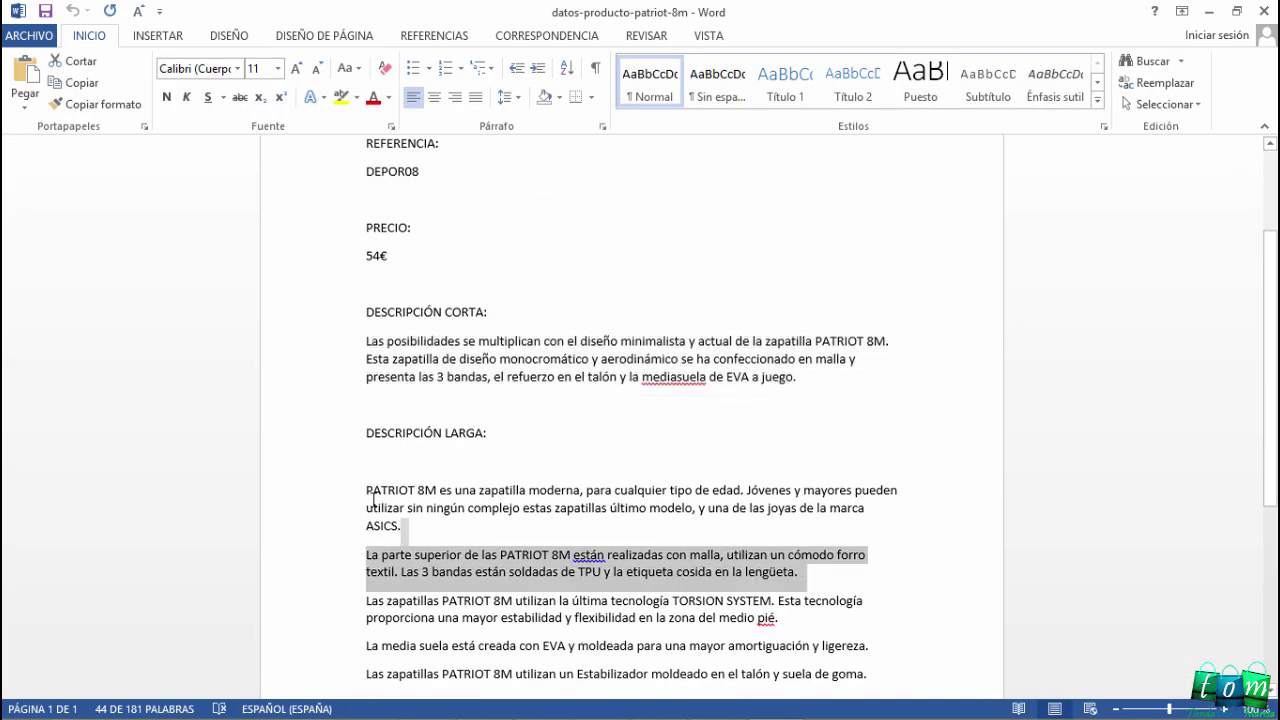
{"action": "key", "text": "alt+Tab"}
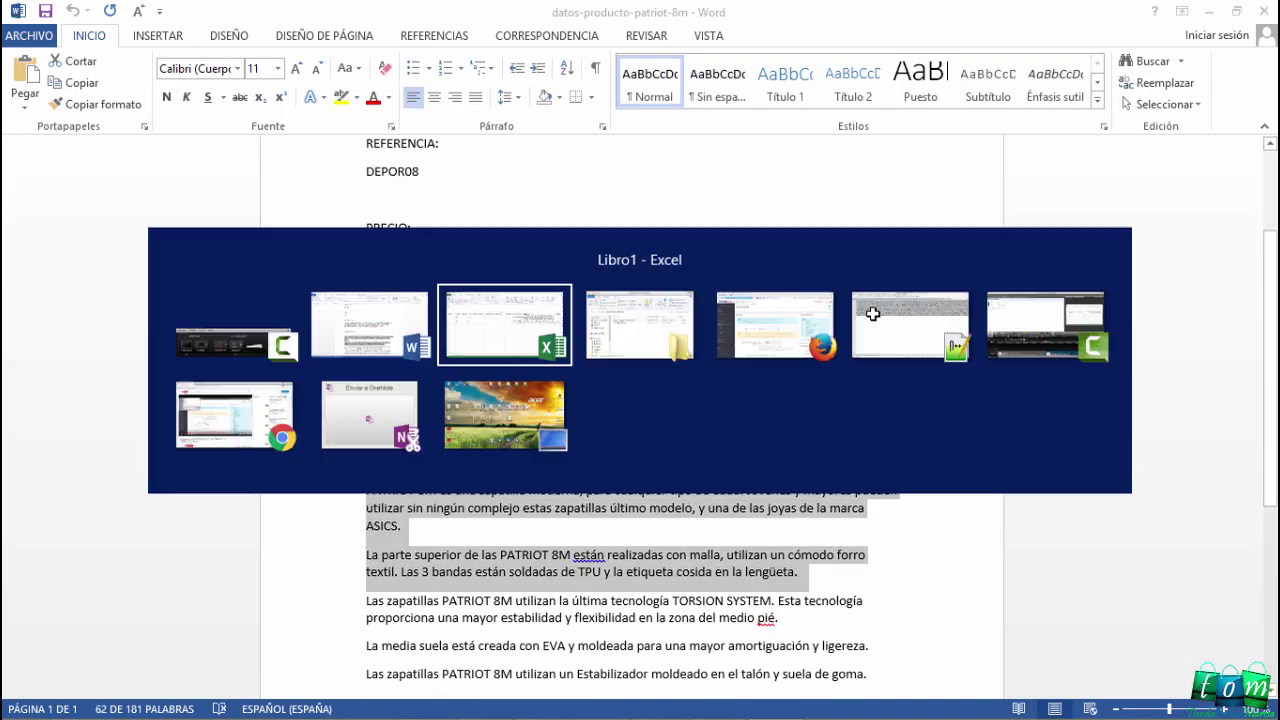
{"action": "double_click", "coordinate": [855, 335]}
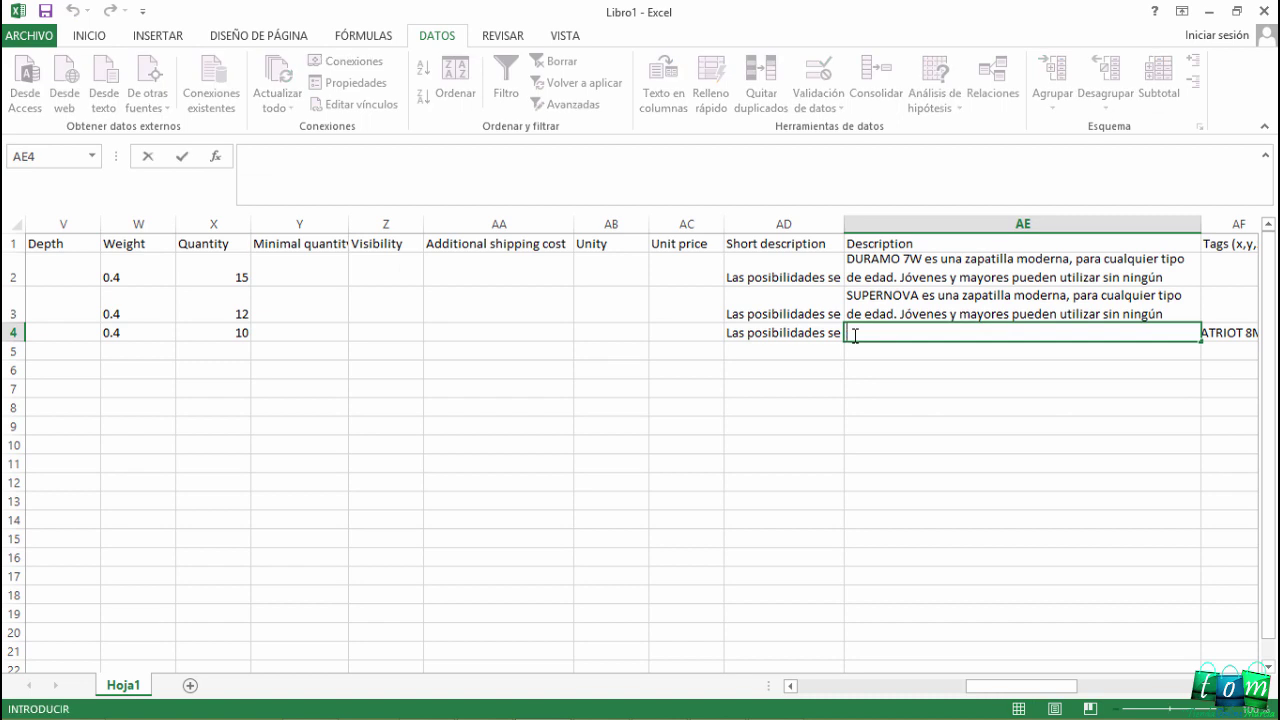
{"action": "key", "text": "ctrl+v"}
{"action": "left_click_drag", "start_coordinate": [672, 560], "coordinate": [563, 606]}
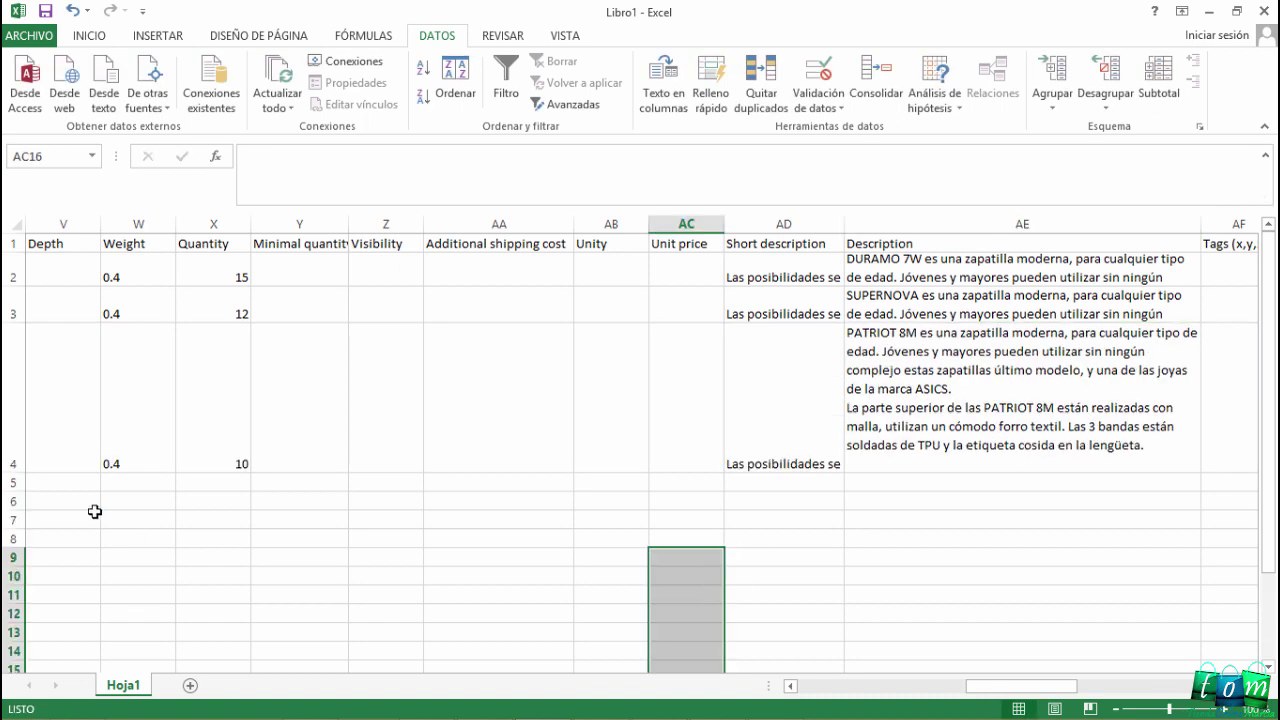
Shrink row 4 back to the same height as rows 2–3
{"action": "left_click_drag", "start_coordinate": [12, 472], "coordinate": [39, 380]}
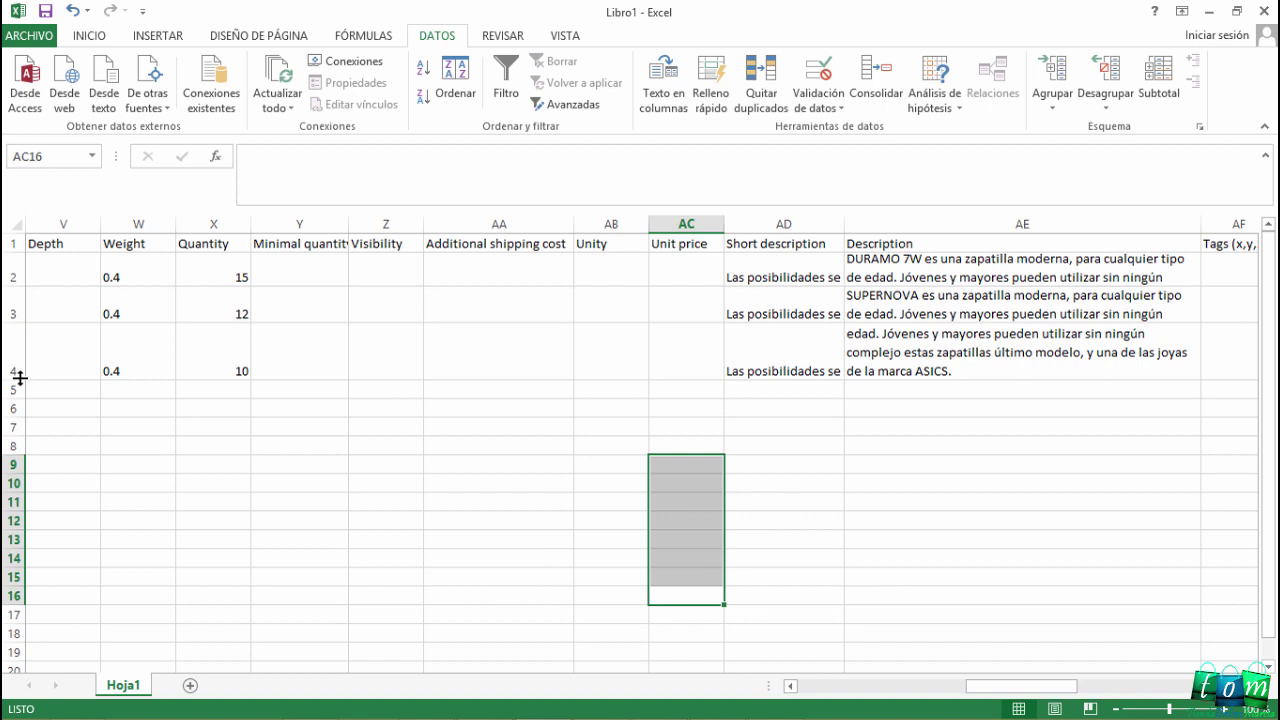
{"action": "left_click_drag", "start_coordinate": [17, 375], "coordinate": [17, 356]}
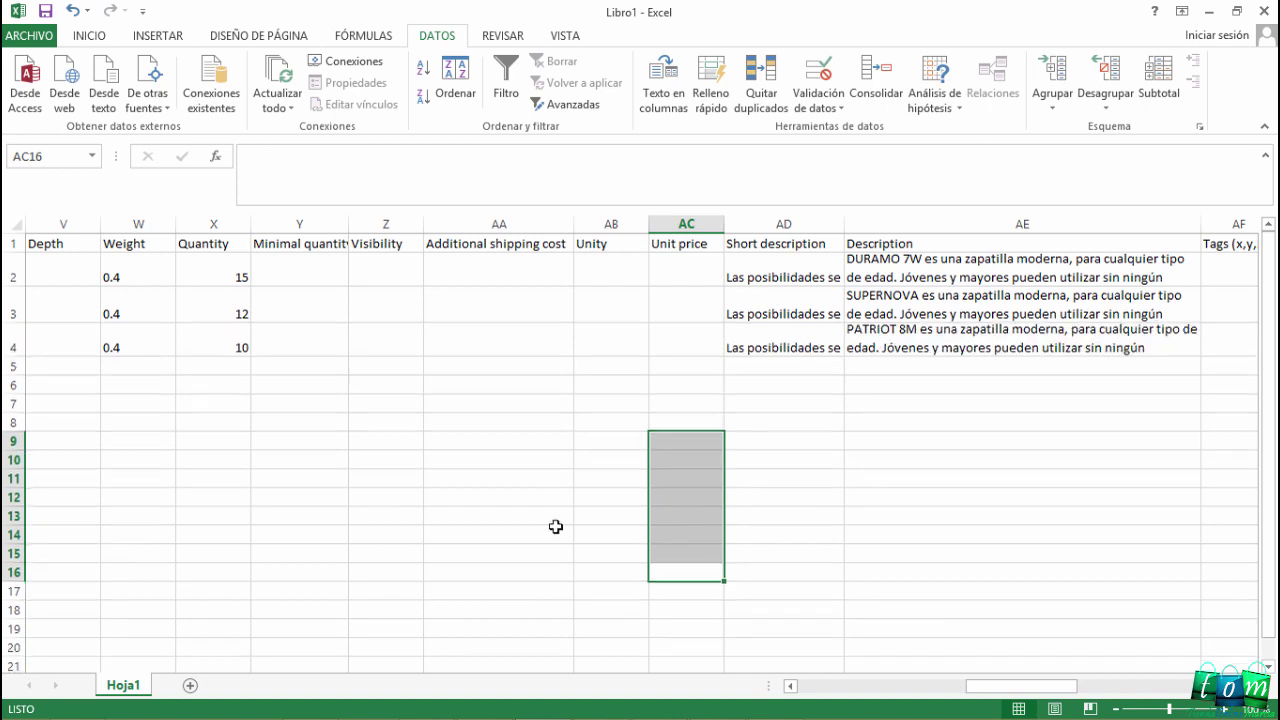
{"action": "left_click", "coordinate": [903, 590]}
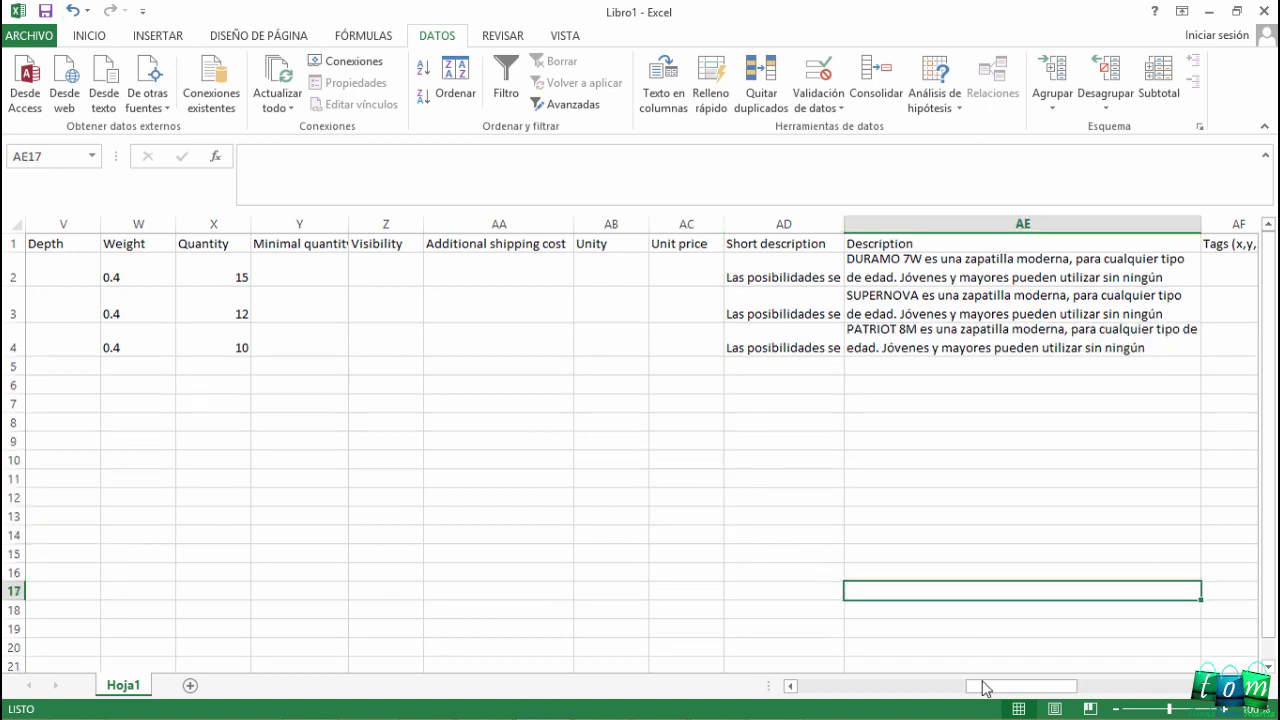
{"action": "left_click_drag", "start_coordinate": [1028, 687], "coordinate": [1138, 688]}
{"action": "left_click", "coordinate": [773, 336]}
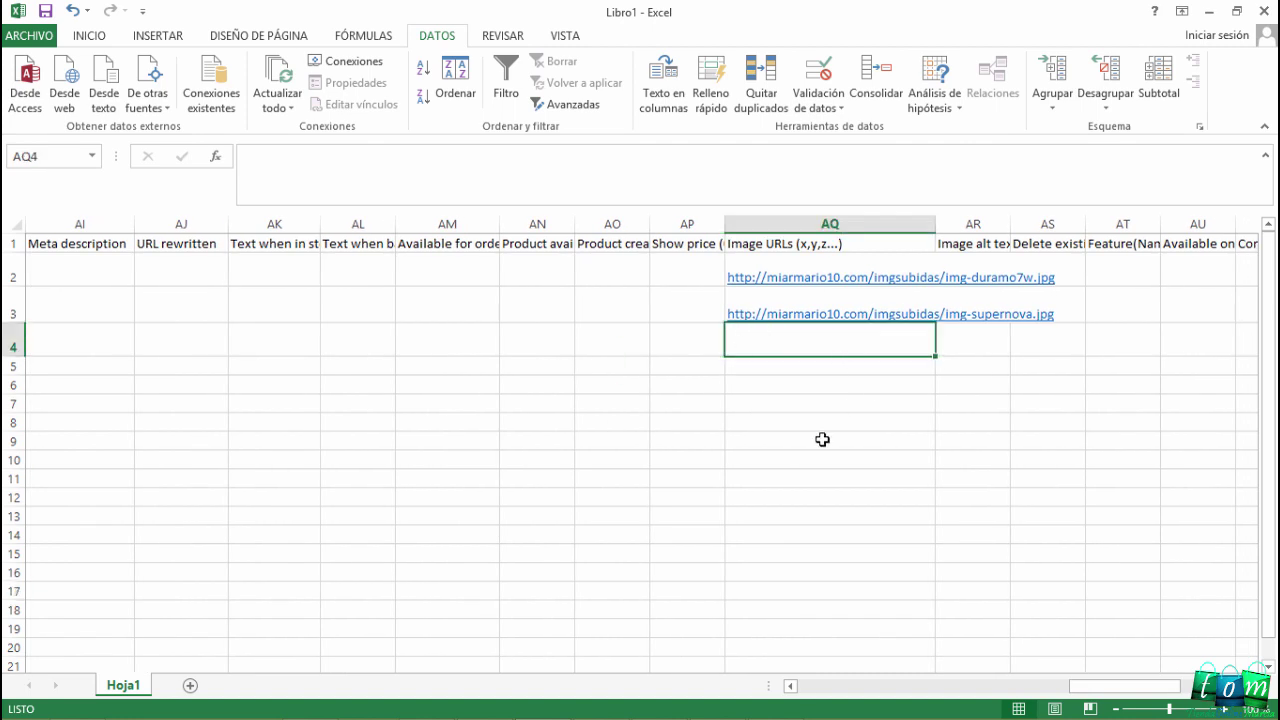
Type the image folder link in AQ4 and check the img-patriot8m file name in Explorer
{"action": "type", "text": "HT"}
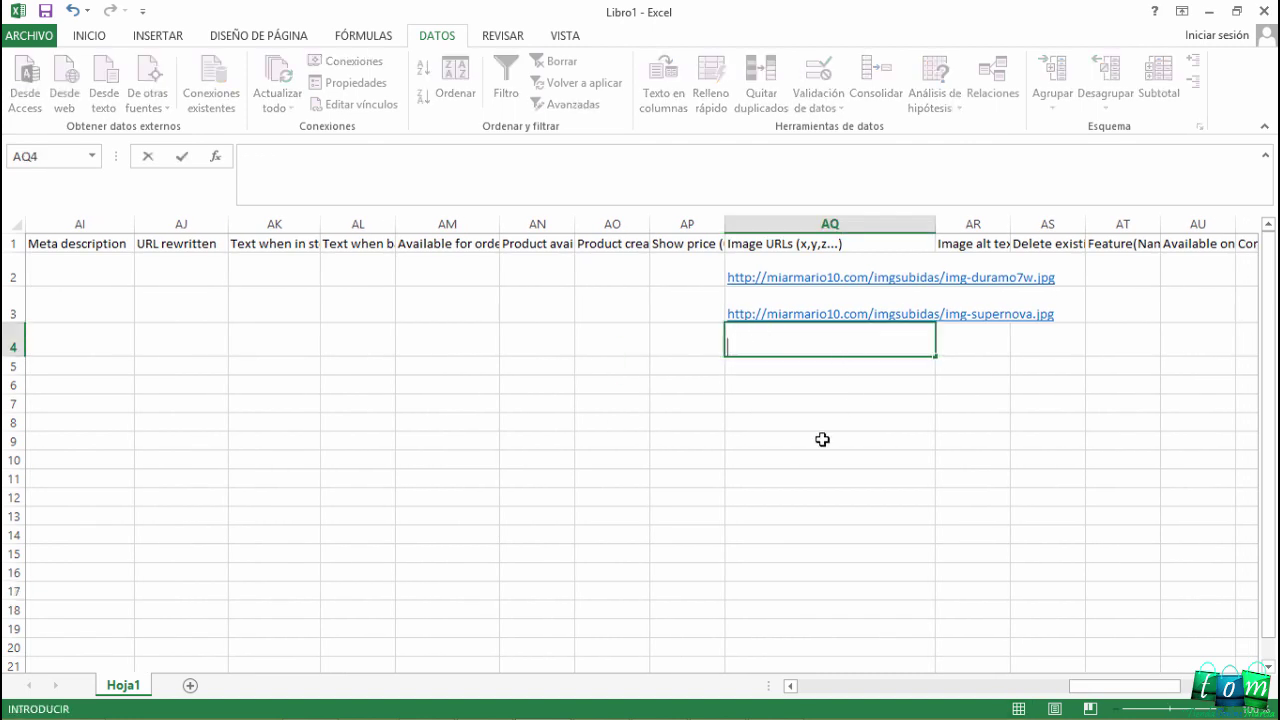
{"action": "type", "text": "tp://mi"}
{"action": "type", "text": "armario10.com/imgsubidas/"}
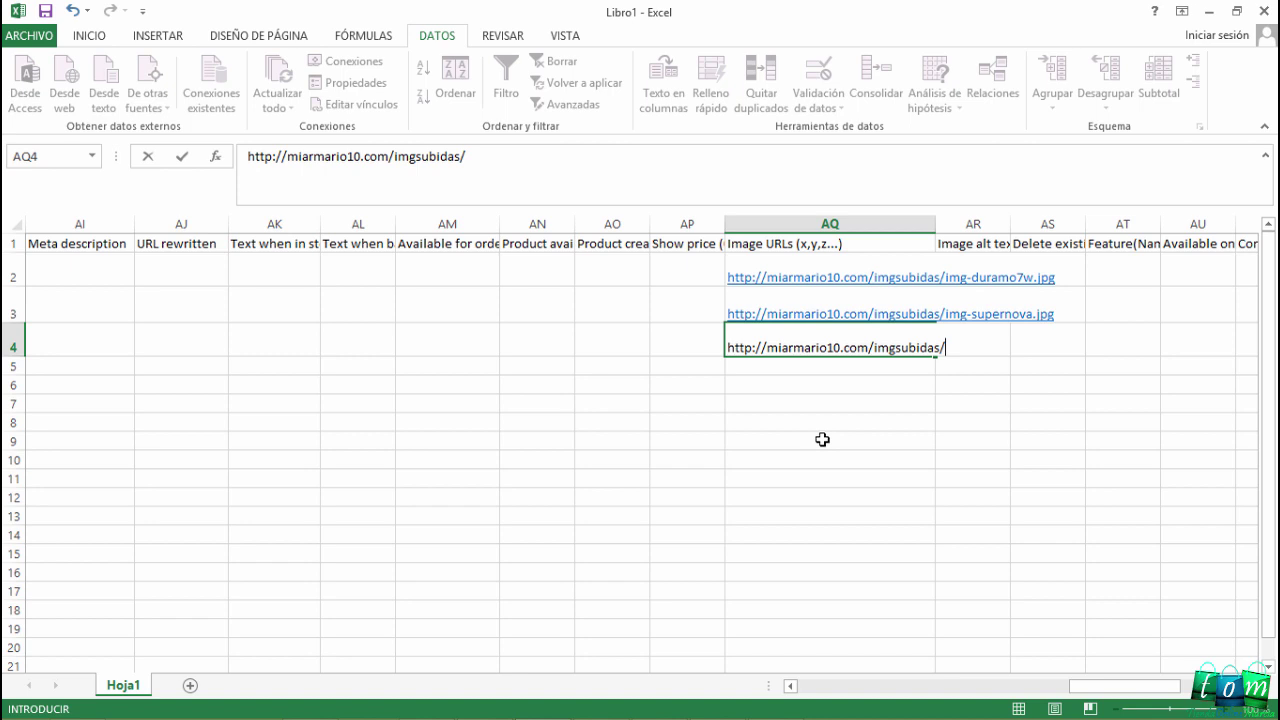
{"action": "left_click", "coordinate": [822, 439]}
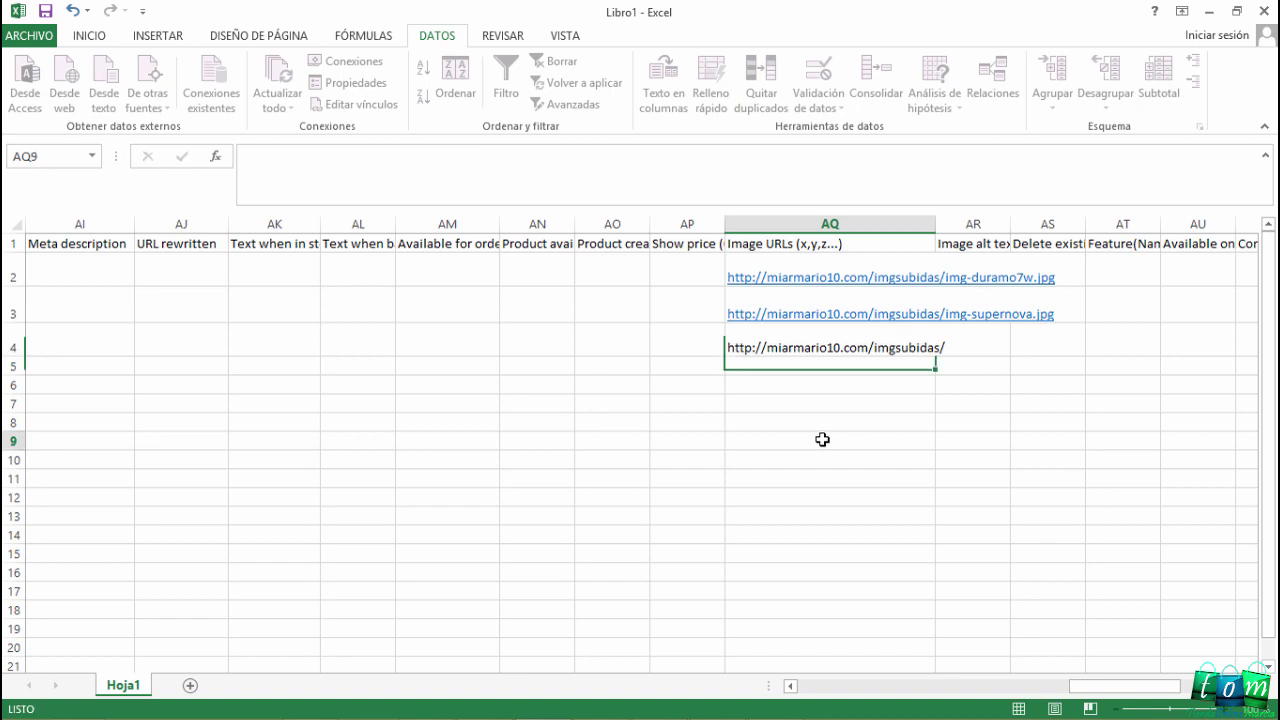
{"action": "left_click", "coordinate": [1209, 11]}
{"action": "left_click", "coordinate": [1209, 11]}
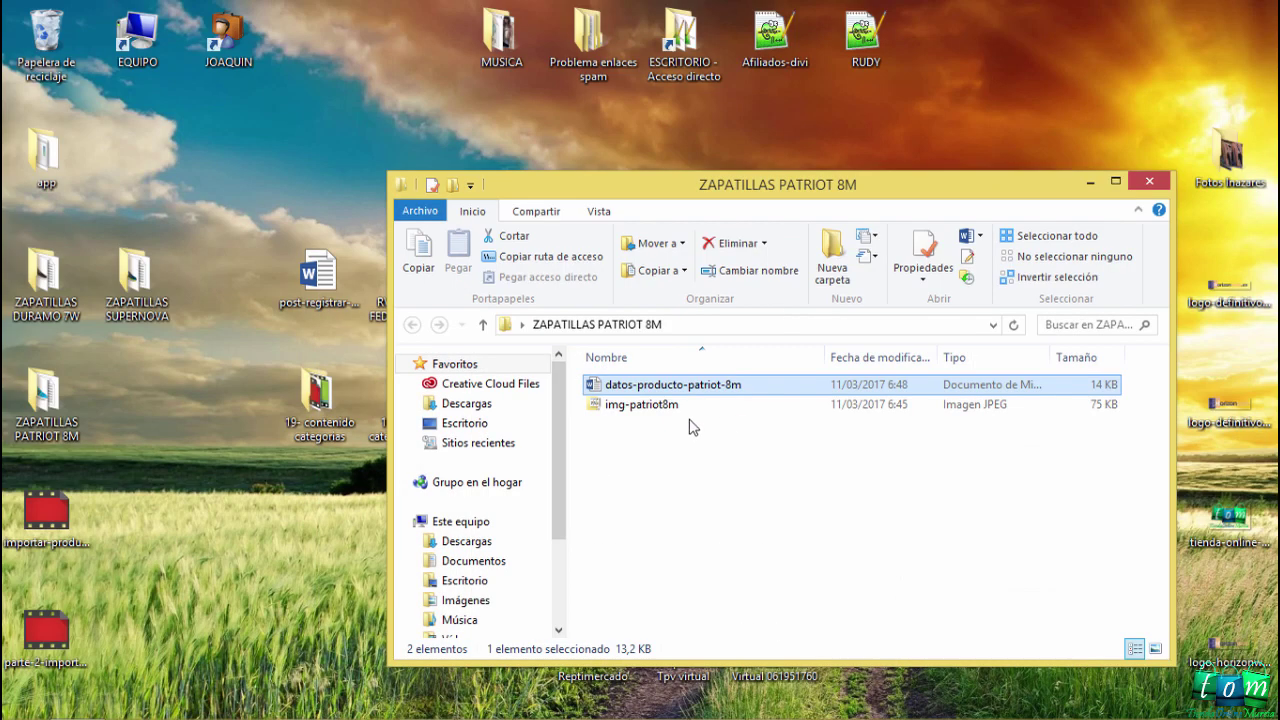
{"action": "left_click", "coordinate": [634, 408]}
{"action": "left_click", "coordinate": [634, 408]}
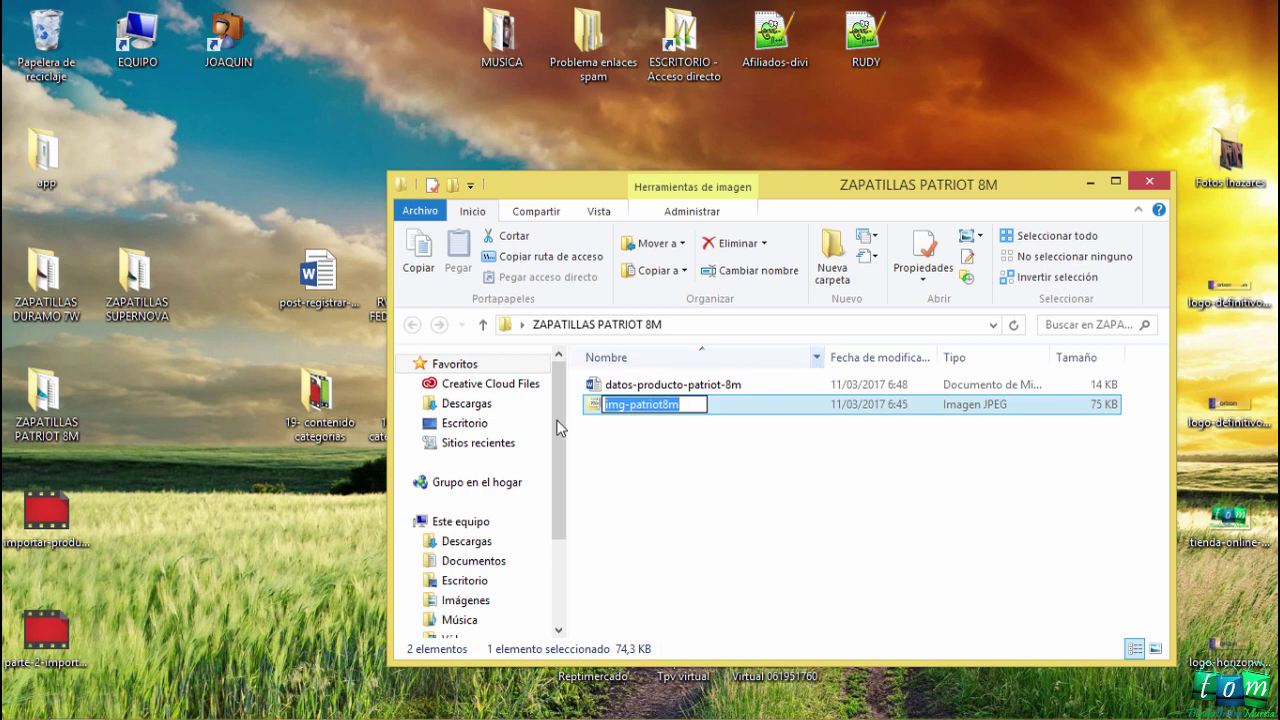
{"action": "left_click", "coordinate": [298, 490]}
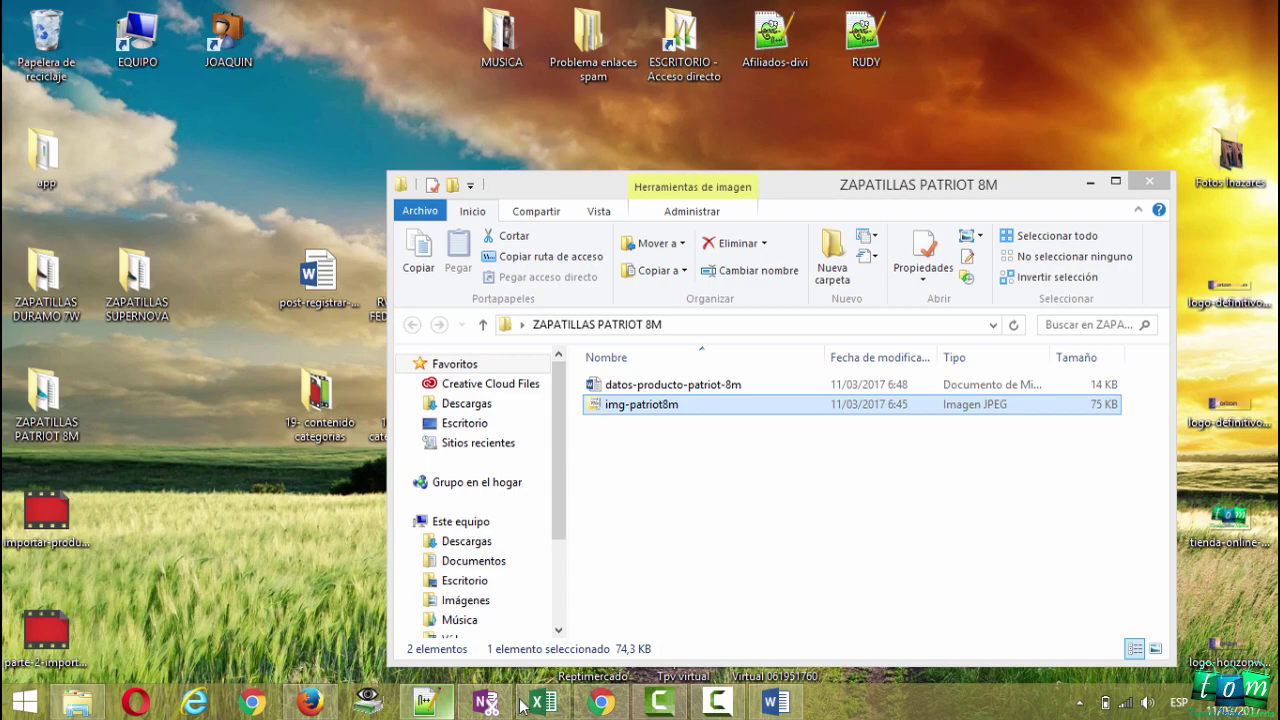
{"action": "left_click", "coordinate": [540, 703]}
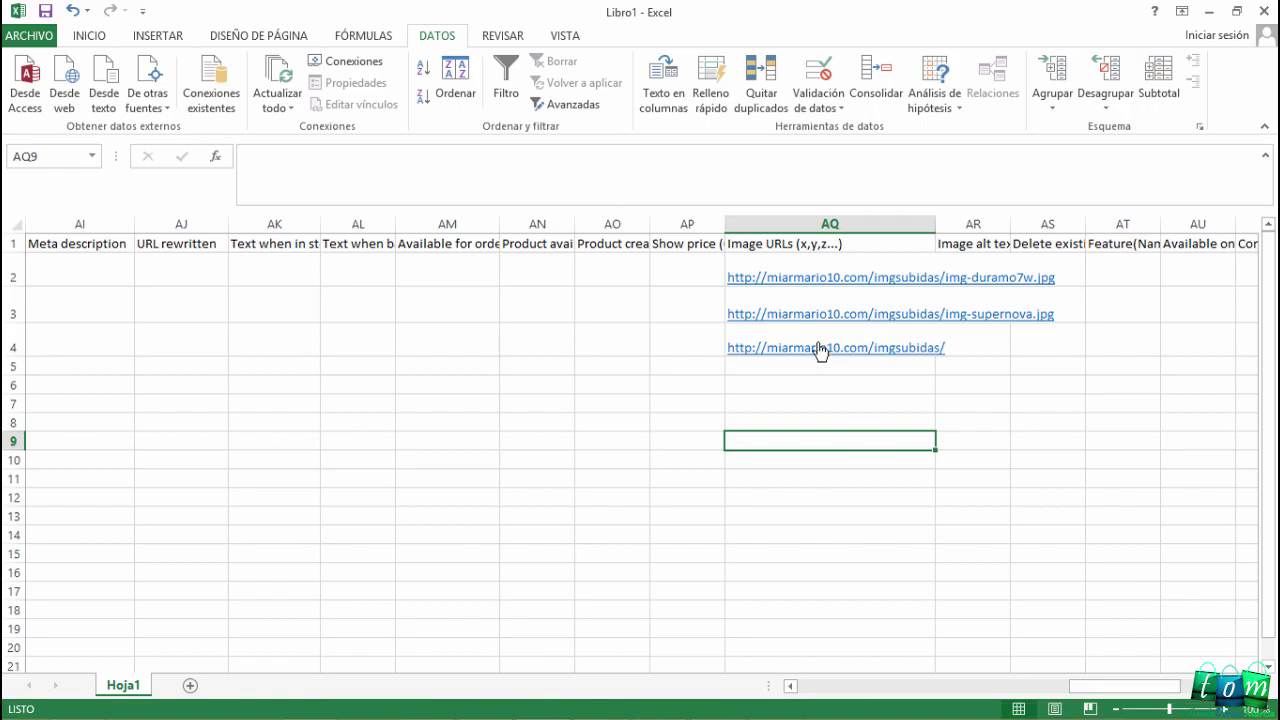
{"action": "left_click", "coordinate": [966, 343]}
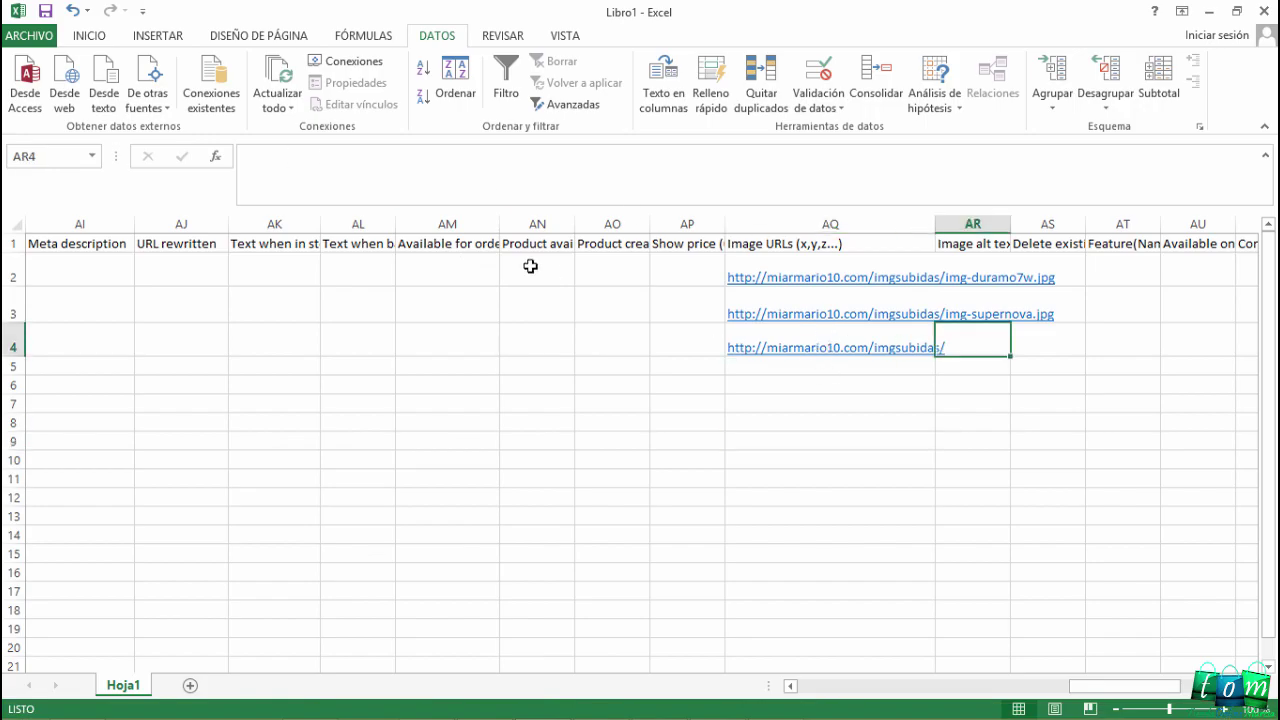
{"action": "left_click", "coordinate": [756, 334]}
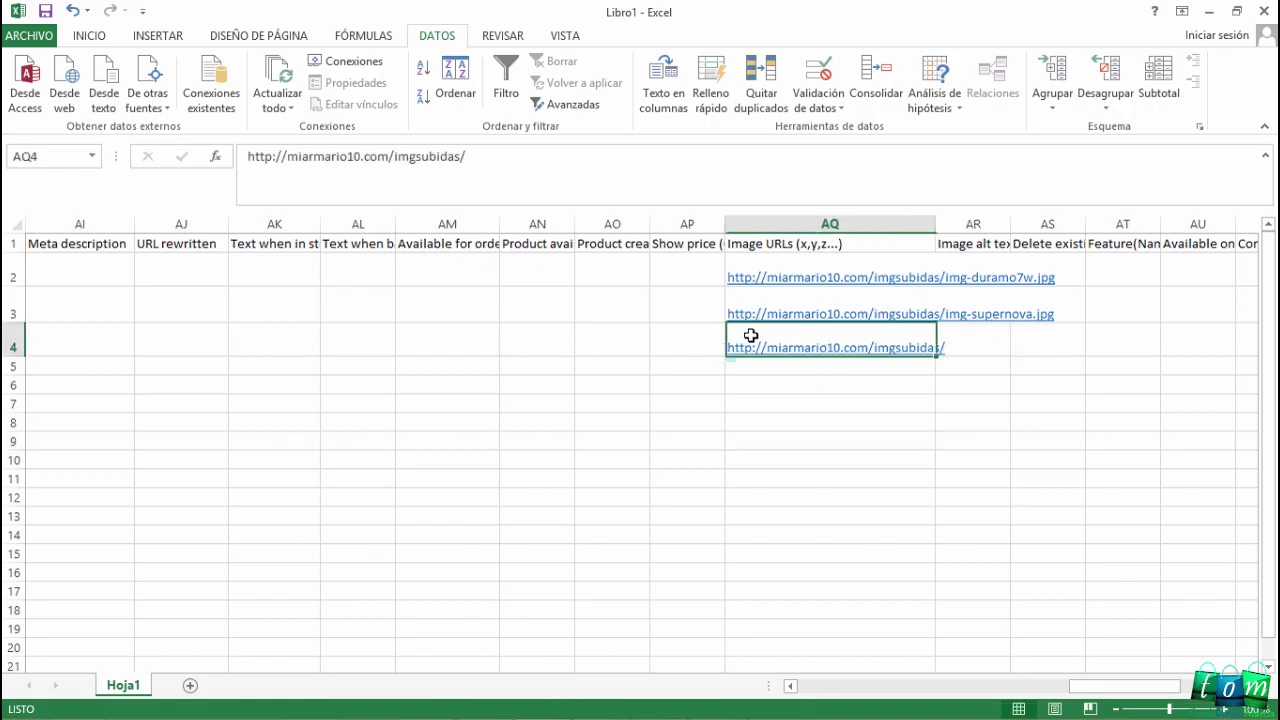
{"action": "left_click", "coordinate": [482, 156]}
{"action": "type", "text": "img-patriot8m.jpg"}
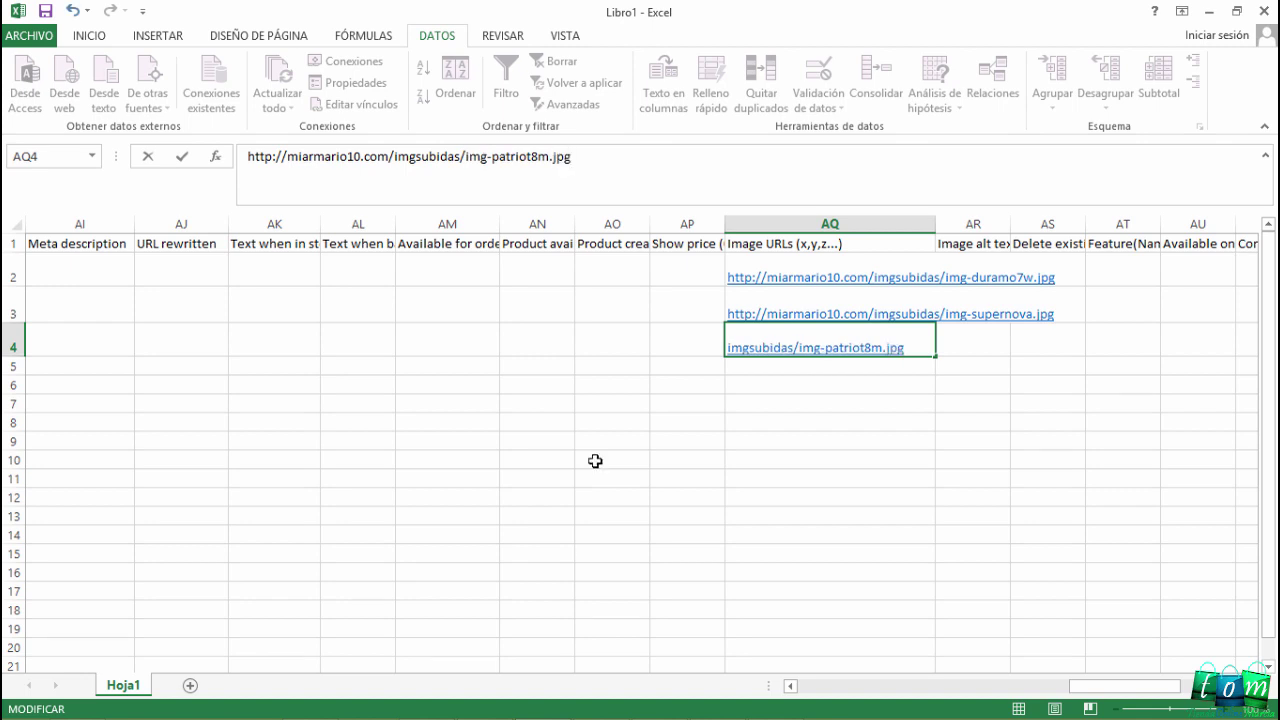
{"action": "left_click", "coordinate": [610, 515]}
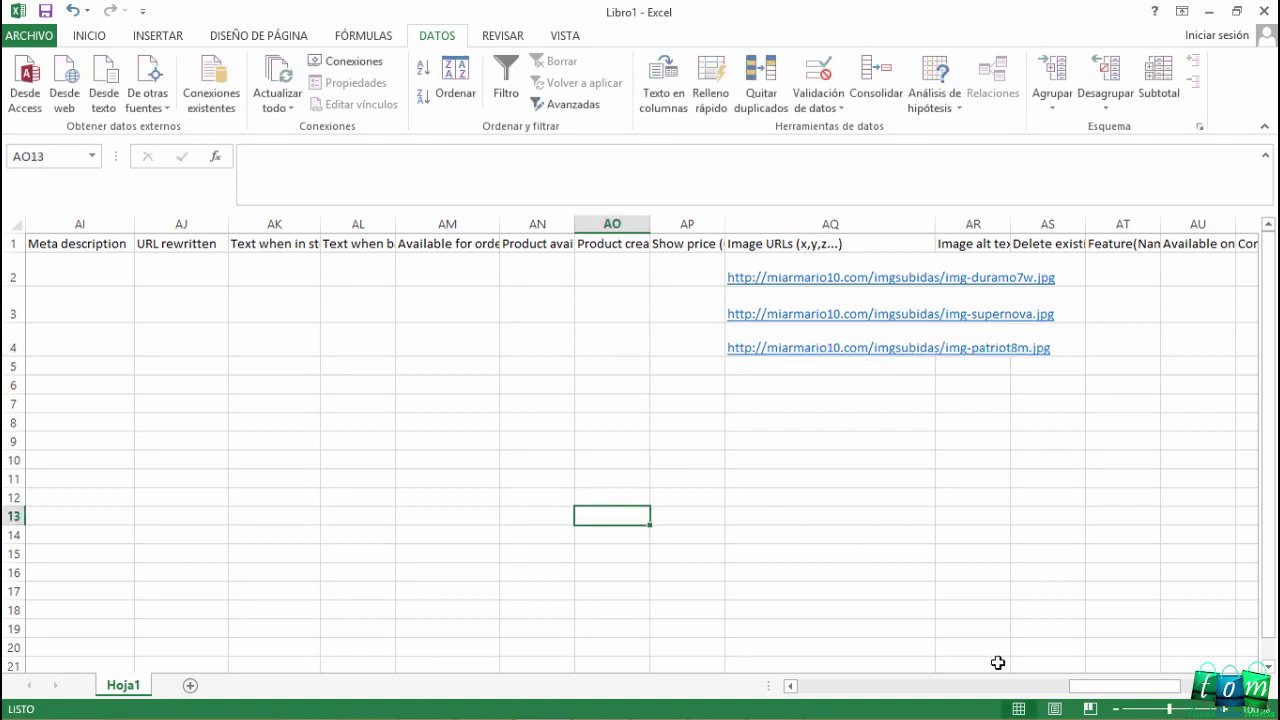
Save the sheet to Escritorio as CSV (delimitado por comas) named archivo-importacion-productos
{"action": "mouse_move", "coordinate": [1080, 686]}
{"action": "left_mouse_down"}
{"action": "mouse_move", "coordinate": [725, 690]}
{"action": "mouse_move", "coordinate": [1190, 686]}
{"action": "mouse_move", "coordinate": [786, 678]}
{"action": "left_mouse_up"}
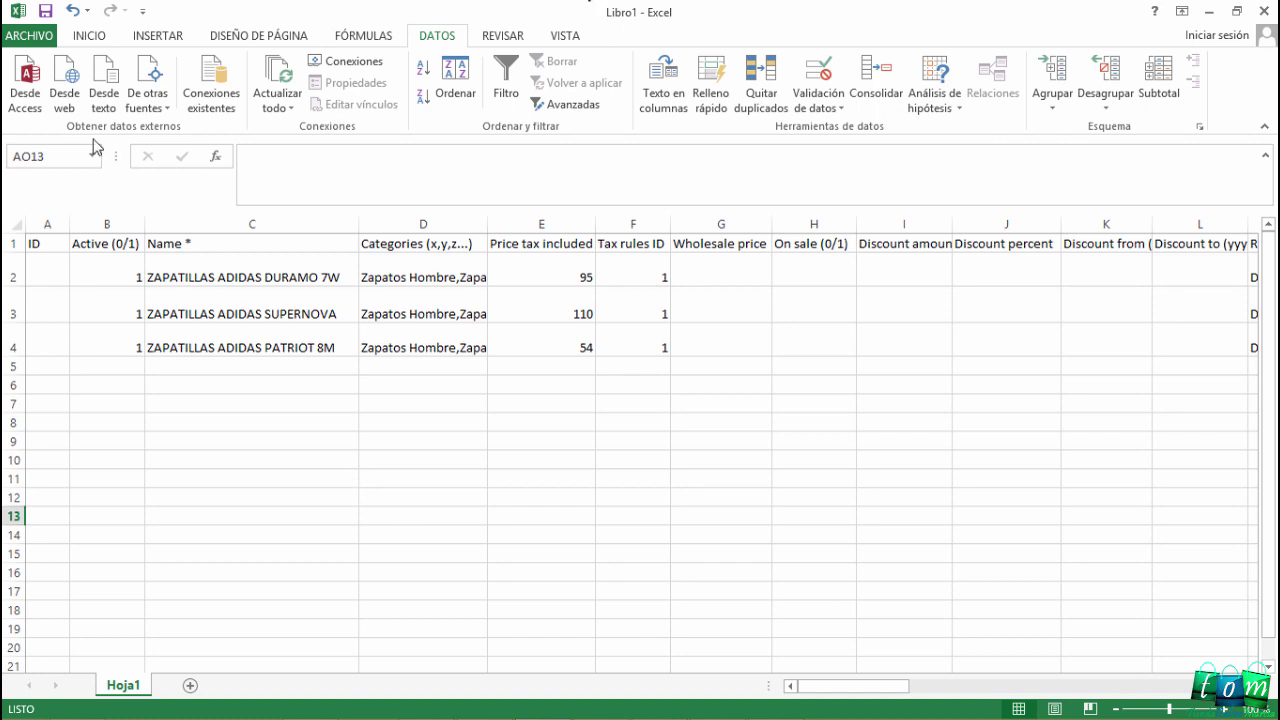
{"action": "left_click", "coordinate": [28, 35]}
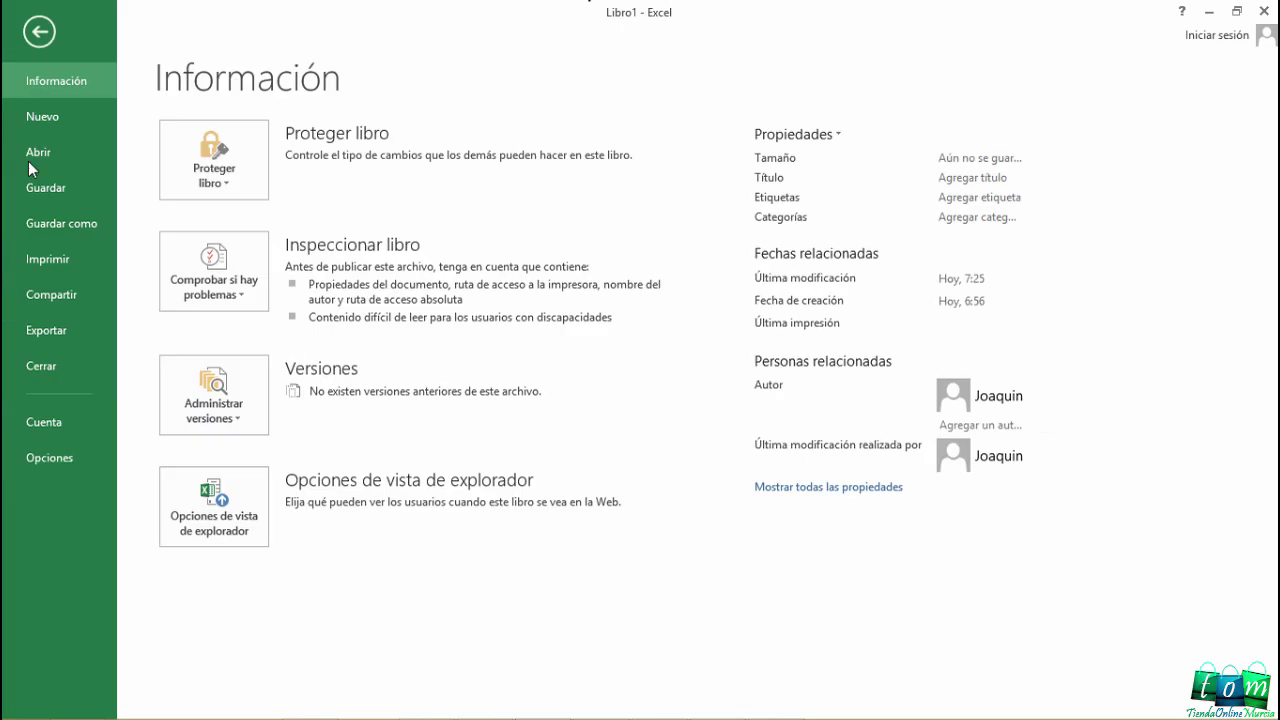
{"action": "left_click", "coordinate": [36, 226]}
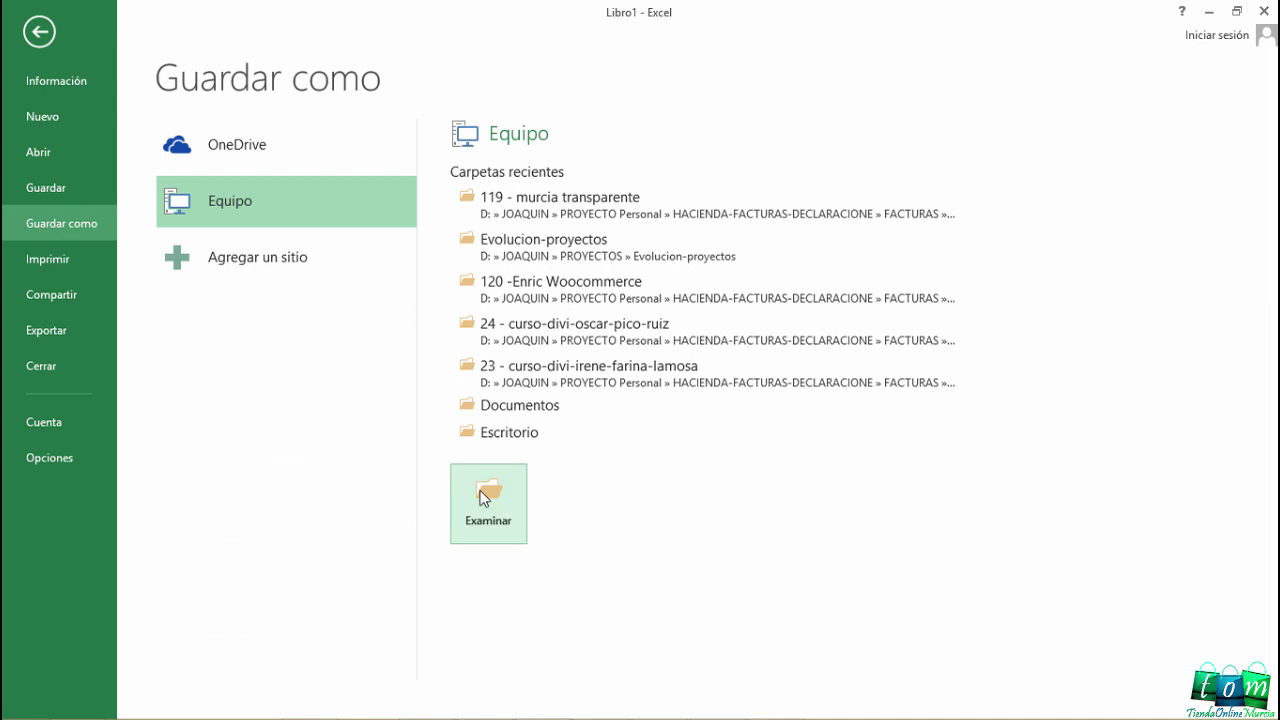
{"action": "left_click", "coordinate": [480, 490]}
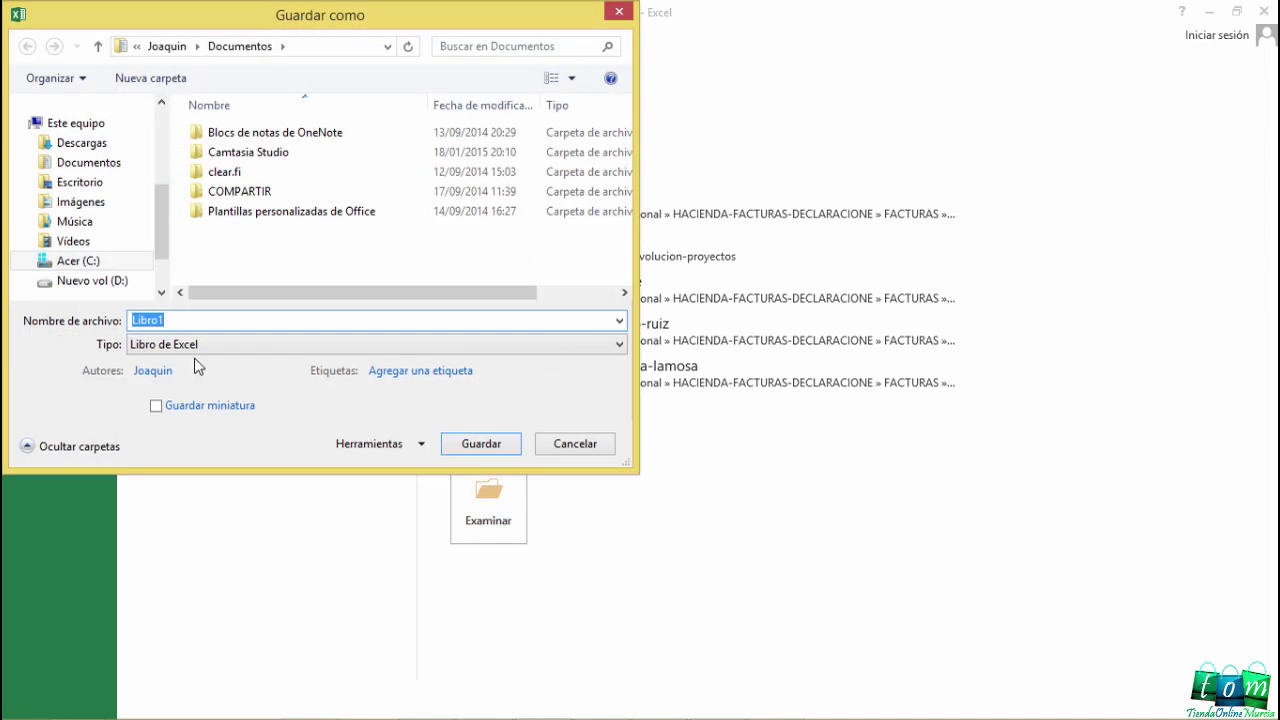
{"action": "left_click", "coordinate": [196, 347]}
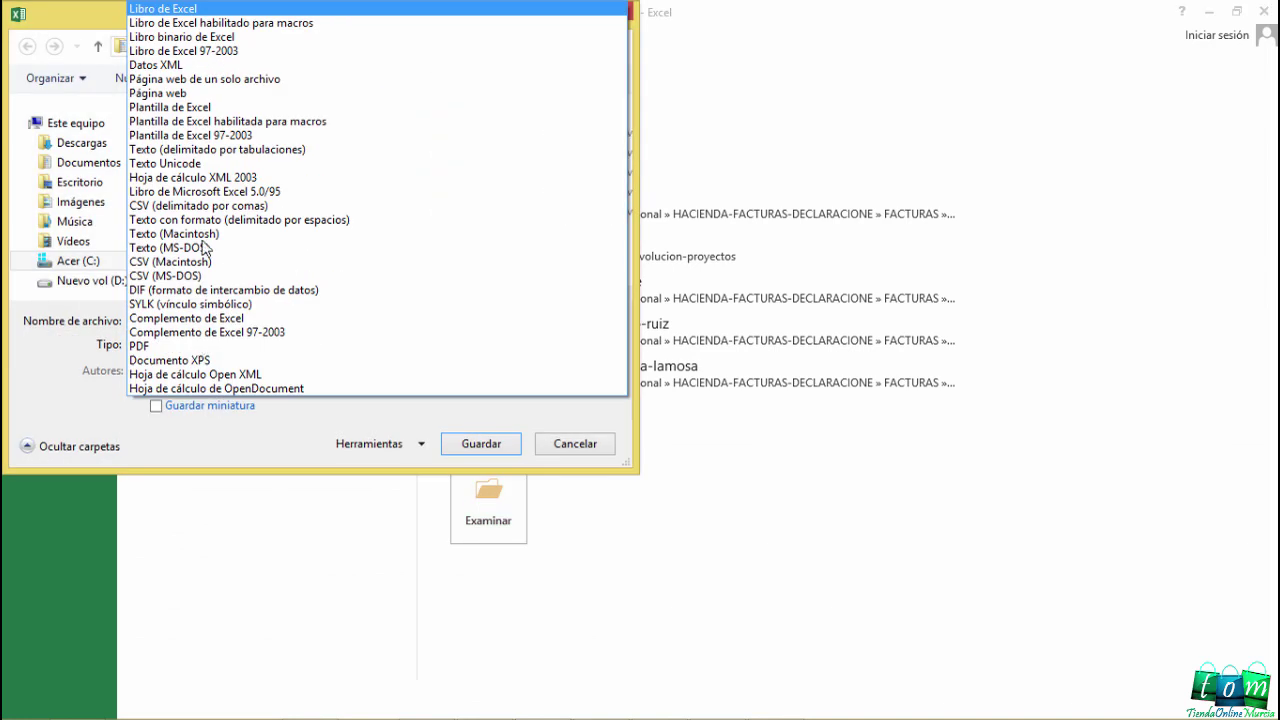
{"action": "left_click", "coordinate": [199, 205]}
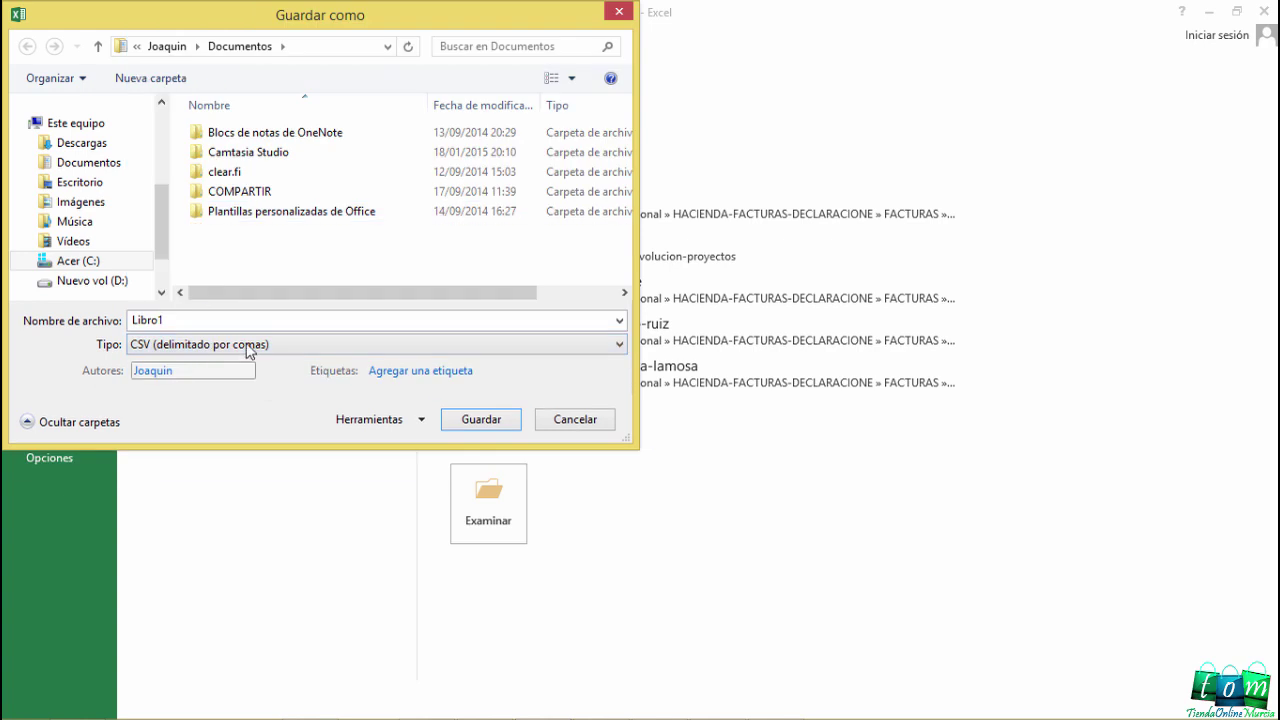
{"action": "left_click", "coordinate": [174, 318]}
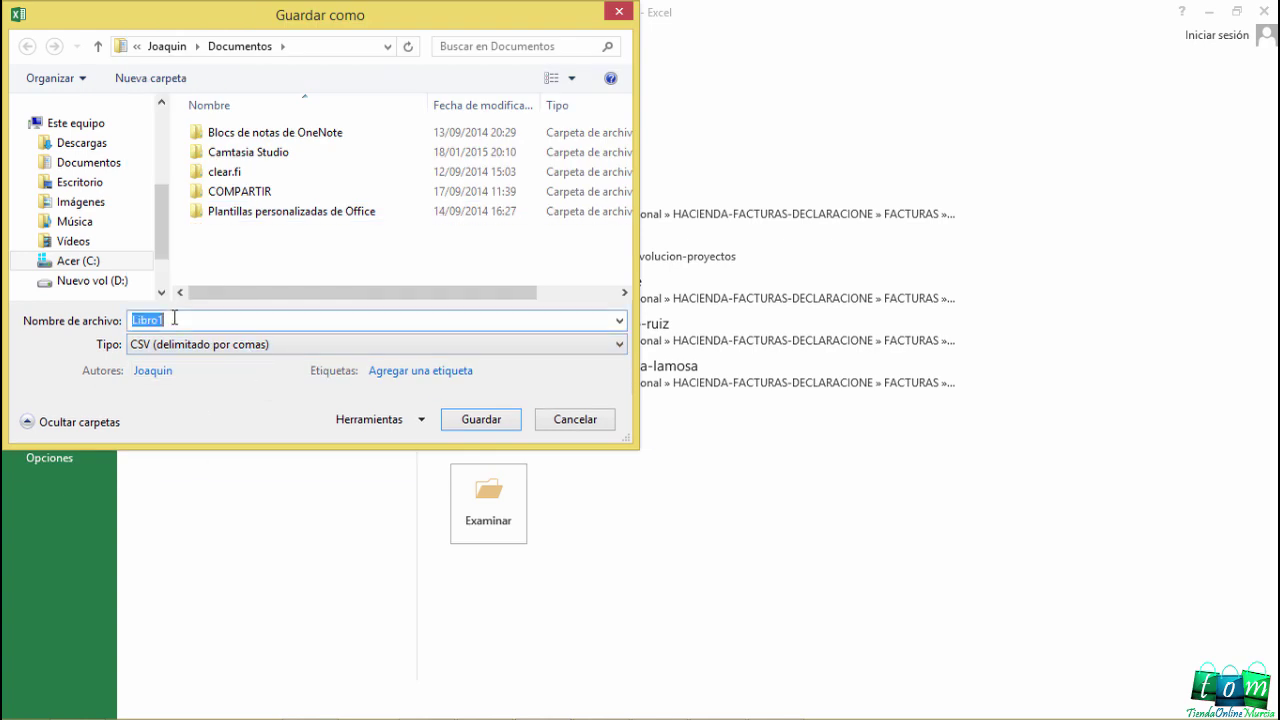
{"action": "type", "text": "archivo-importacion-productos"}
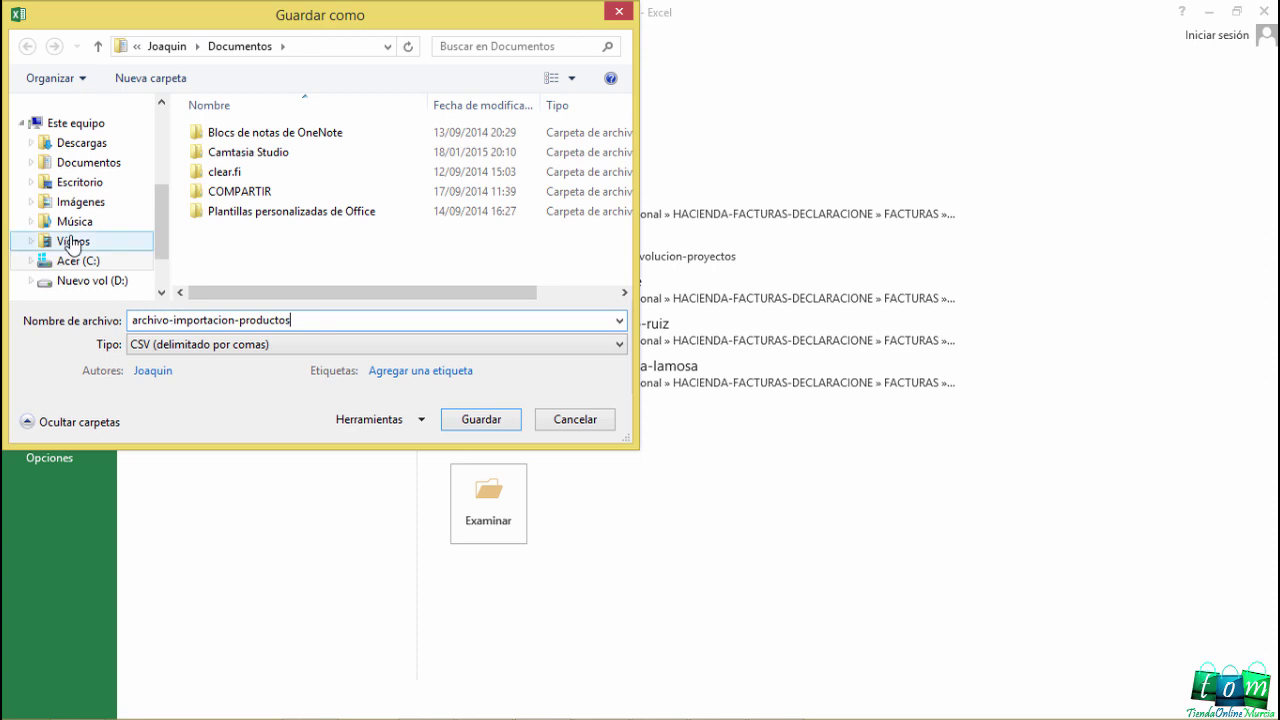
{"action": "left_click_drag", "start_coordinate": [160, 242], "coordinate": [177, 150]}
{"action": "left_click", "coordinate": [124, 210]}
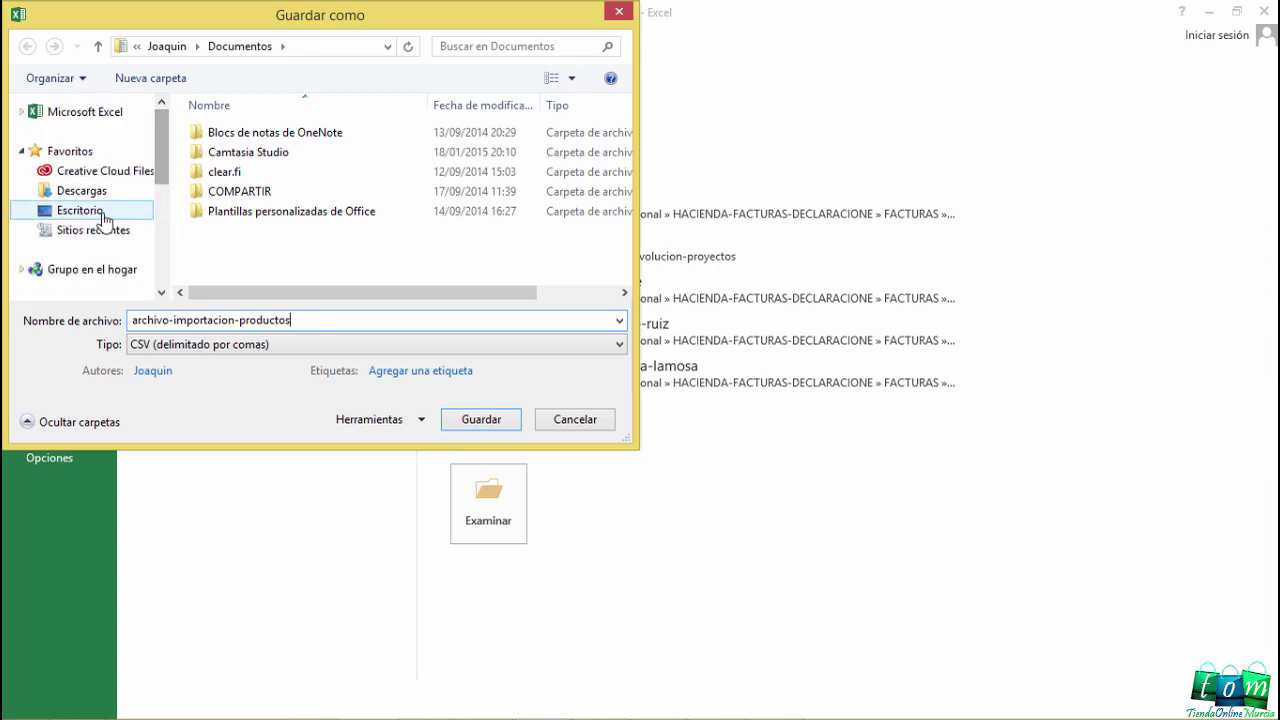
{"action": "left_click", "coordinate": [507, 421]}
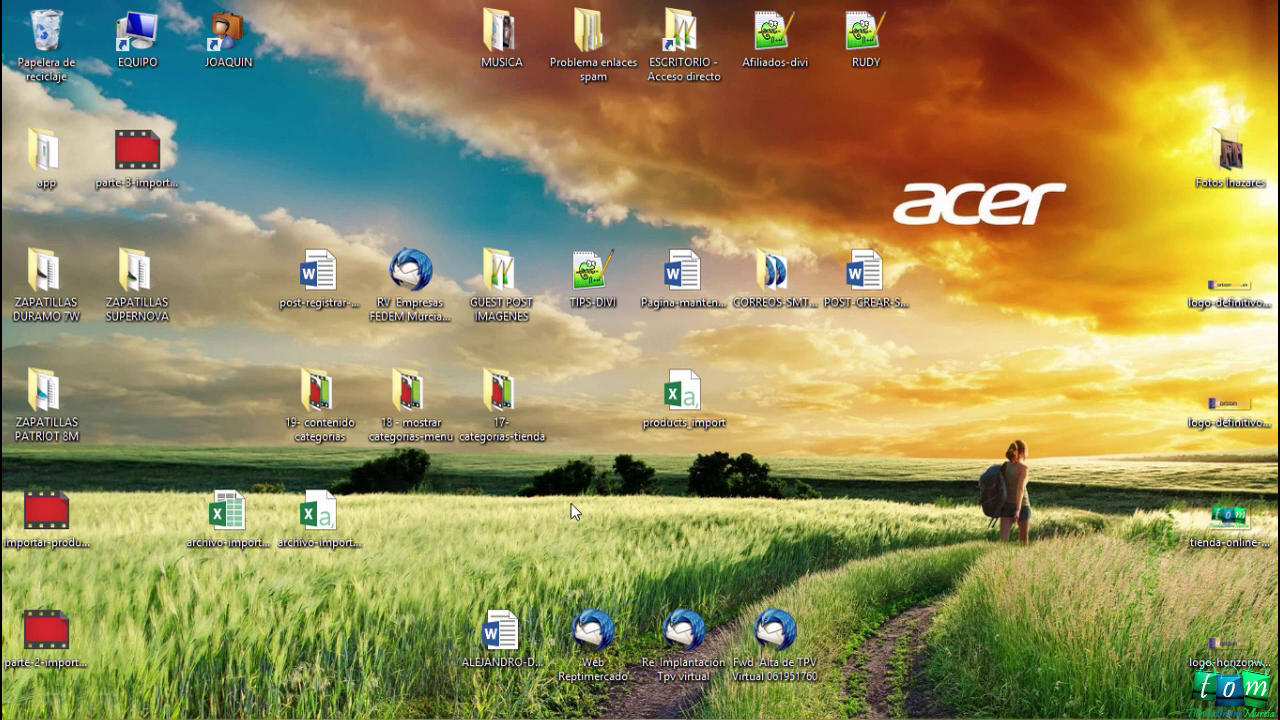
Create a new desktop folder named imgsubidas
{"action": "right_click", "coordinate": [571, 507]}
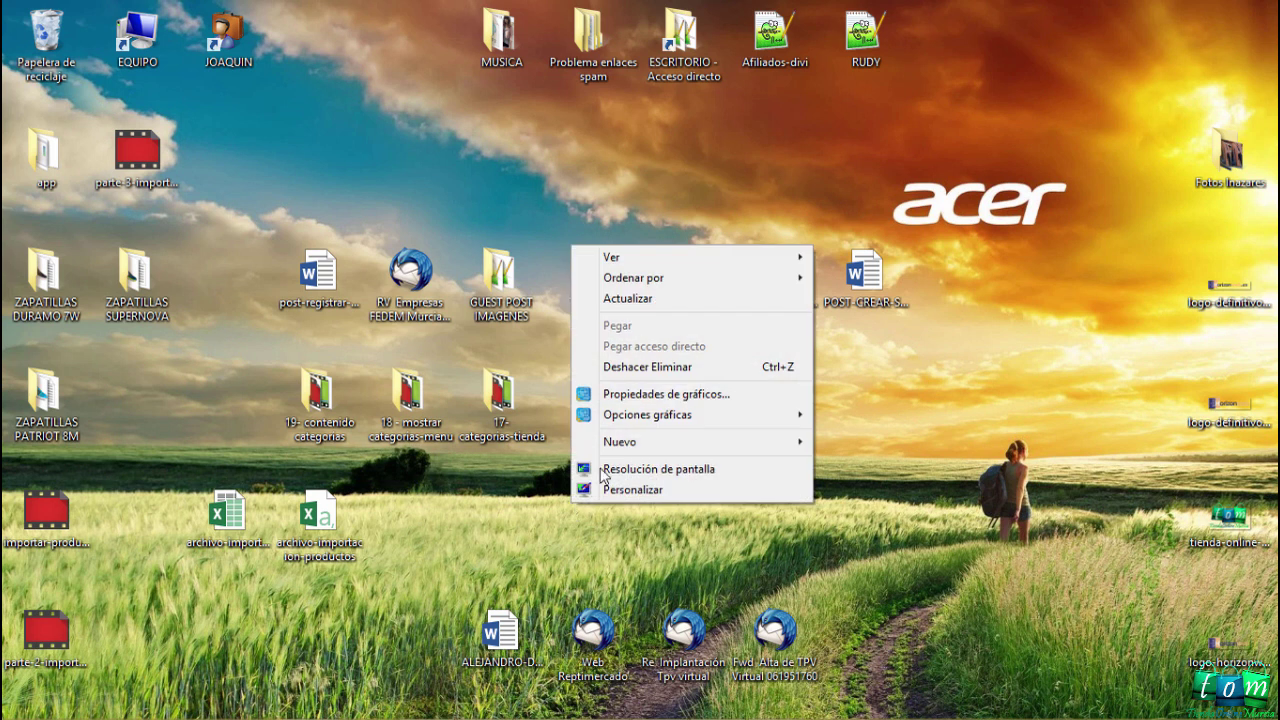
{"action": "mouse_move", "coordinate": [795, 449]}
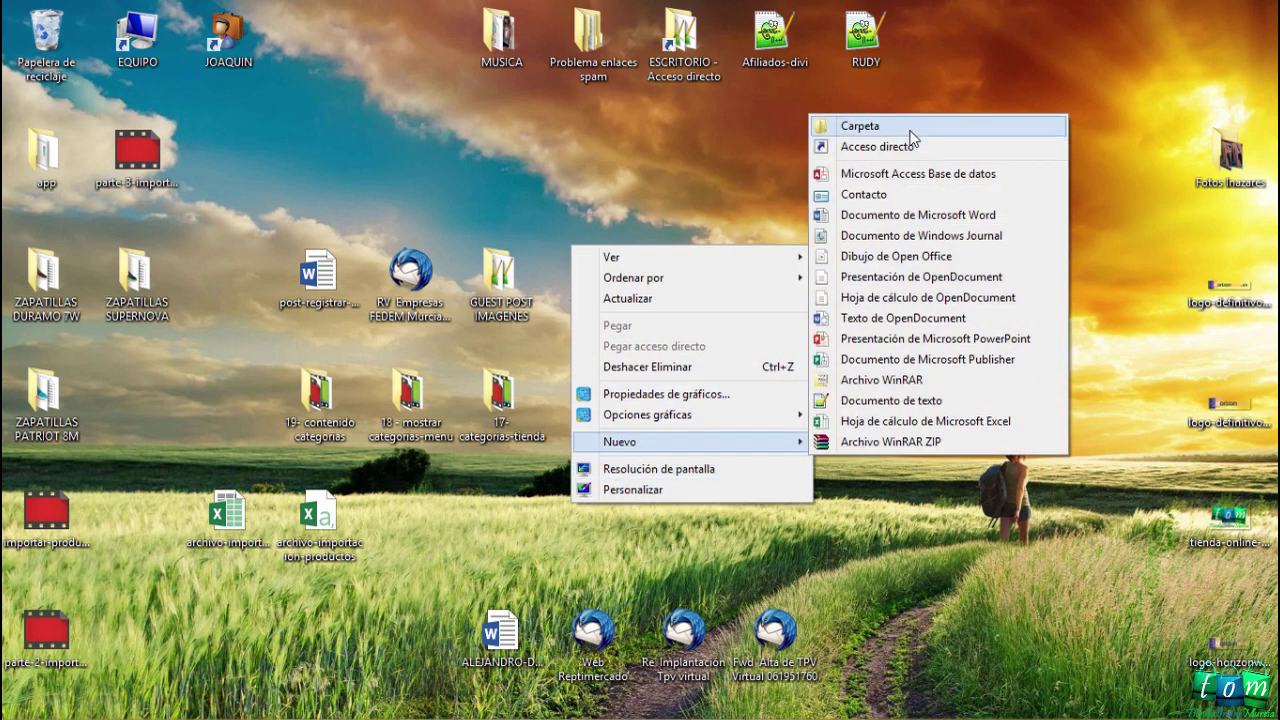
{"action": "left_click", "coordinate": [870, 126]}
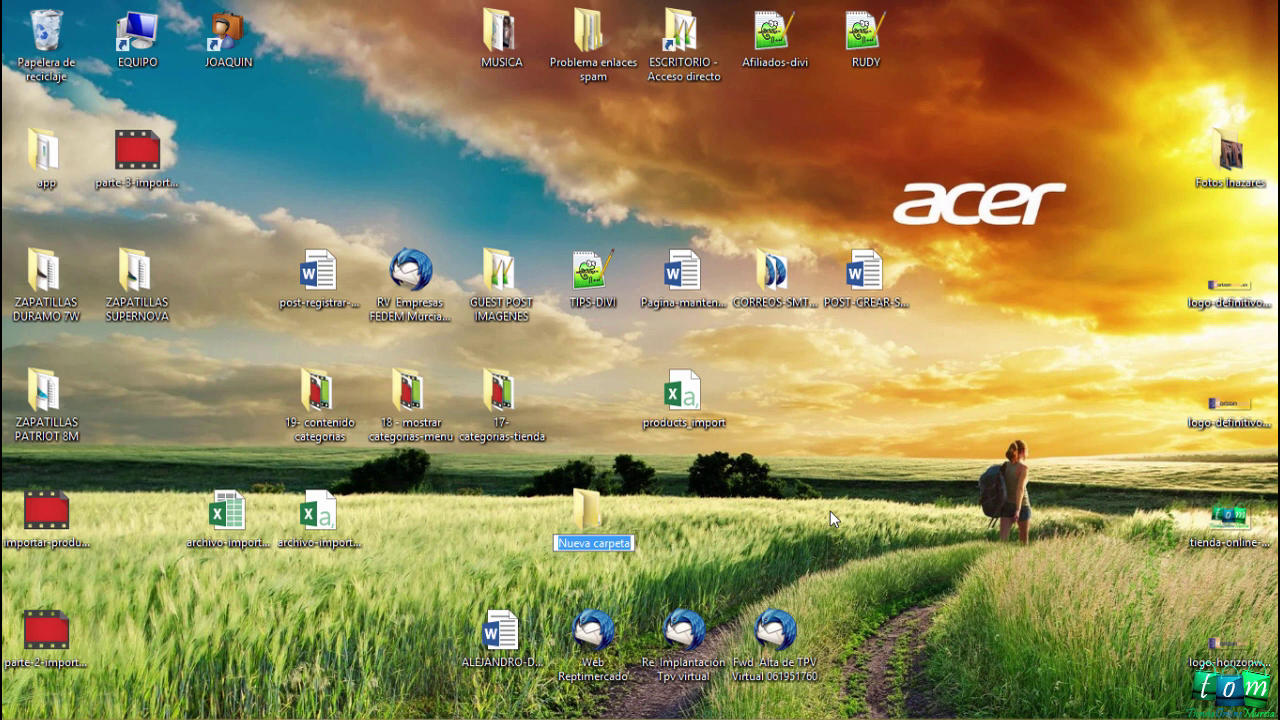
{"action": "type", "text": "img"}
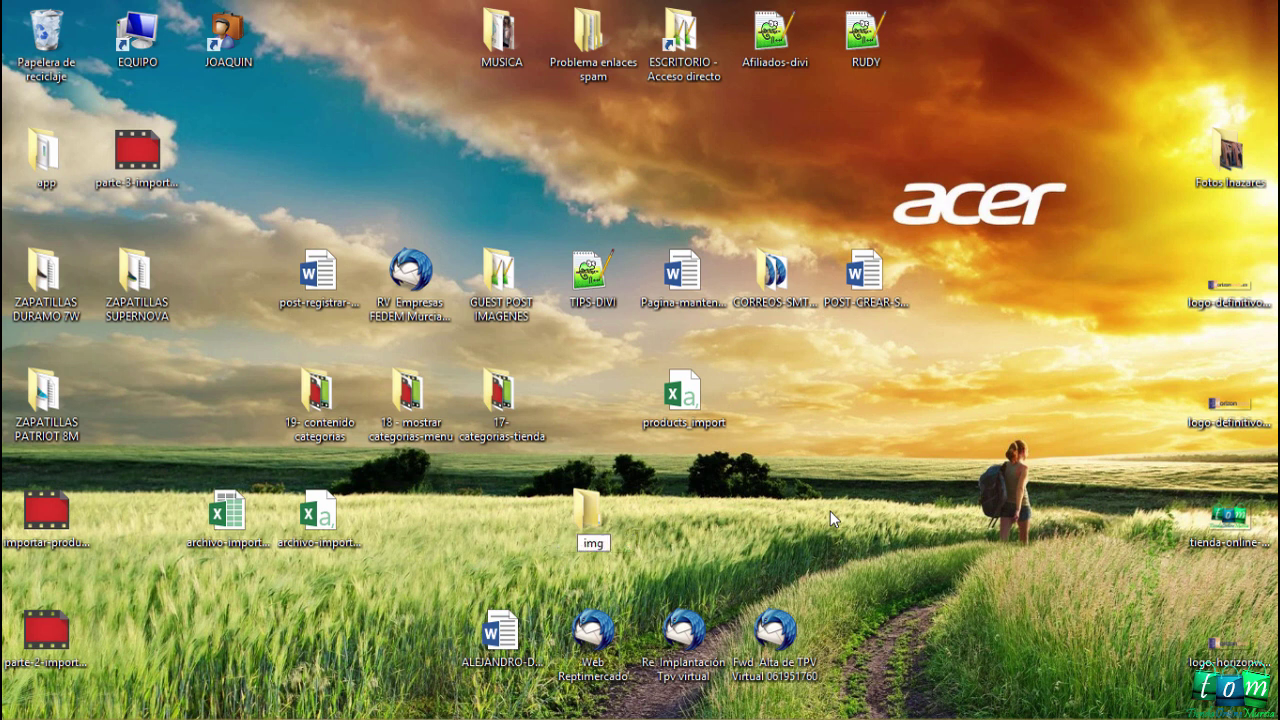
{"action": "type", "text": "subida"}
{"action": "type", "text": "s"}
{"action": "key", "text": "Return"}
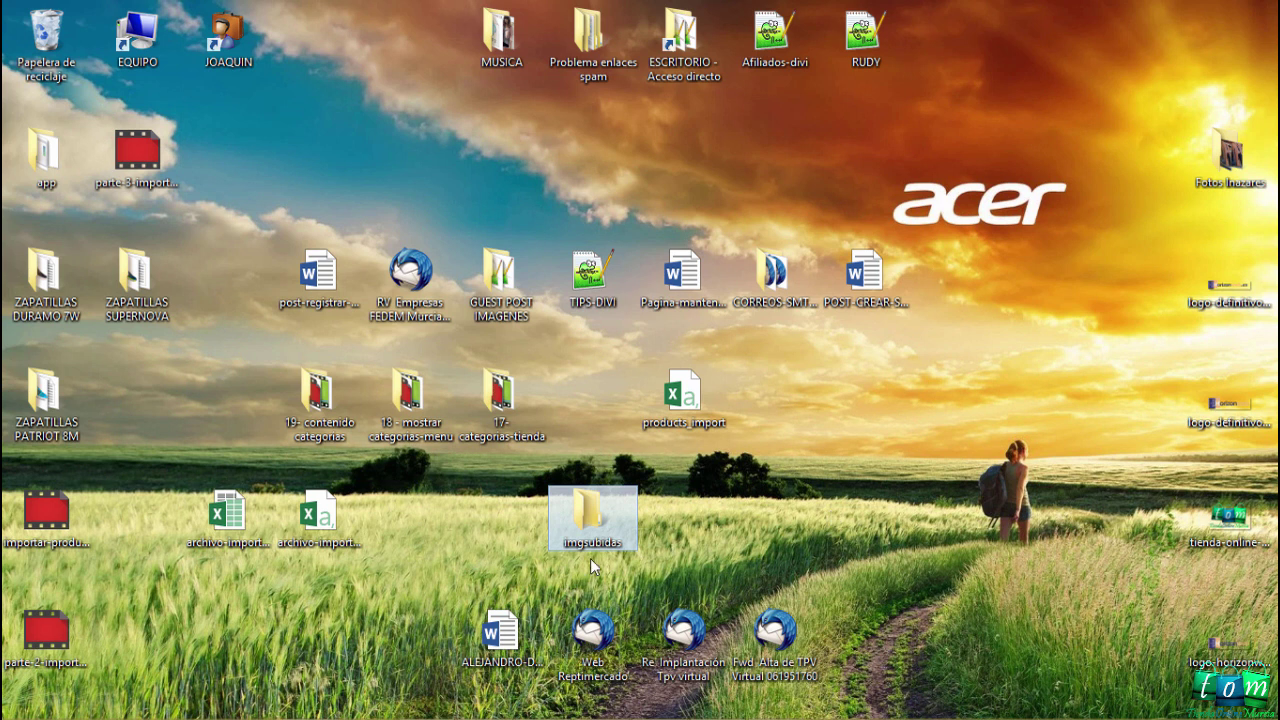
{"action": "left_click", "coordinate": [545, 548]}
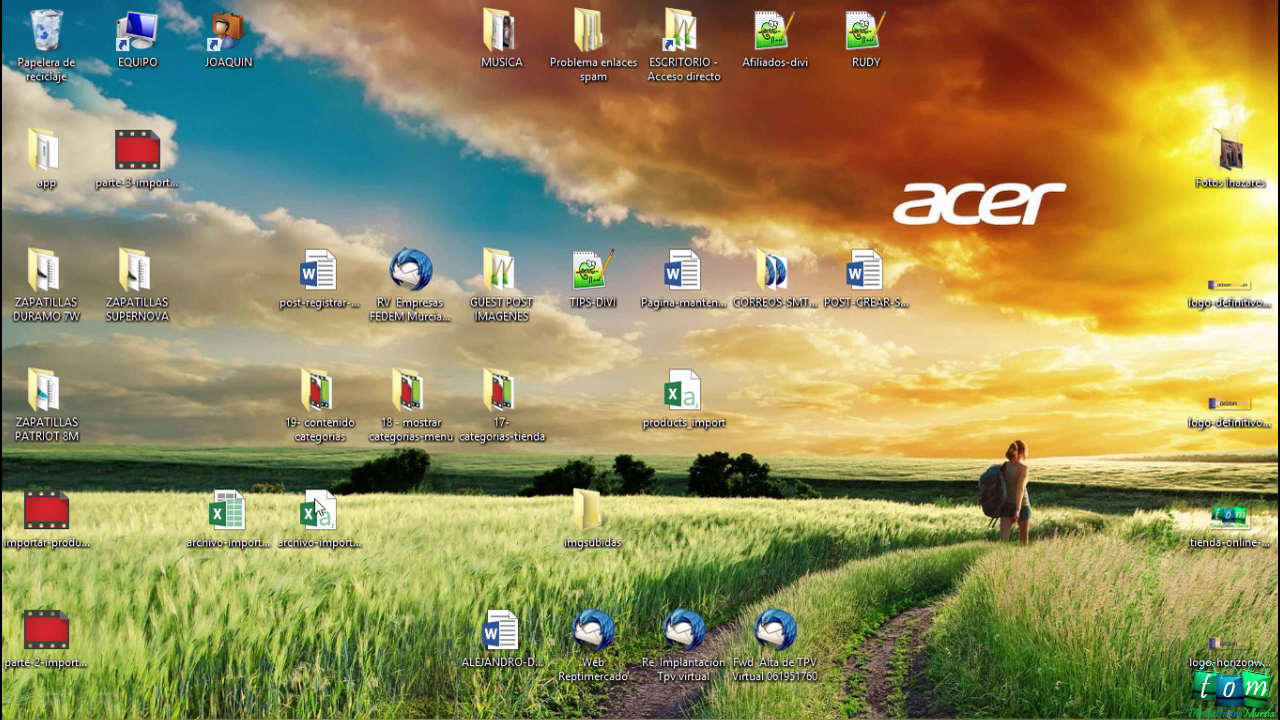
Copy img-supernova, img-duramo7w and img-patriot8m from their ZAPATILLAS folders into imgsubidas
{"action": "double_click", "coordinate": [137, 285]}
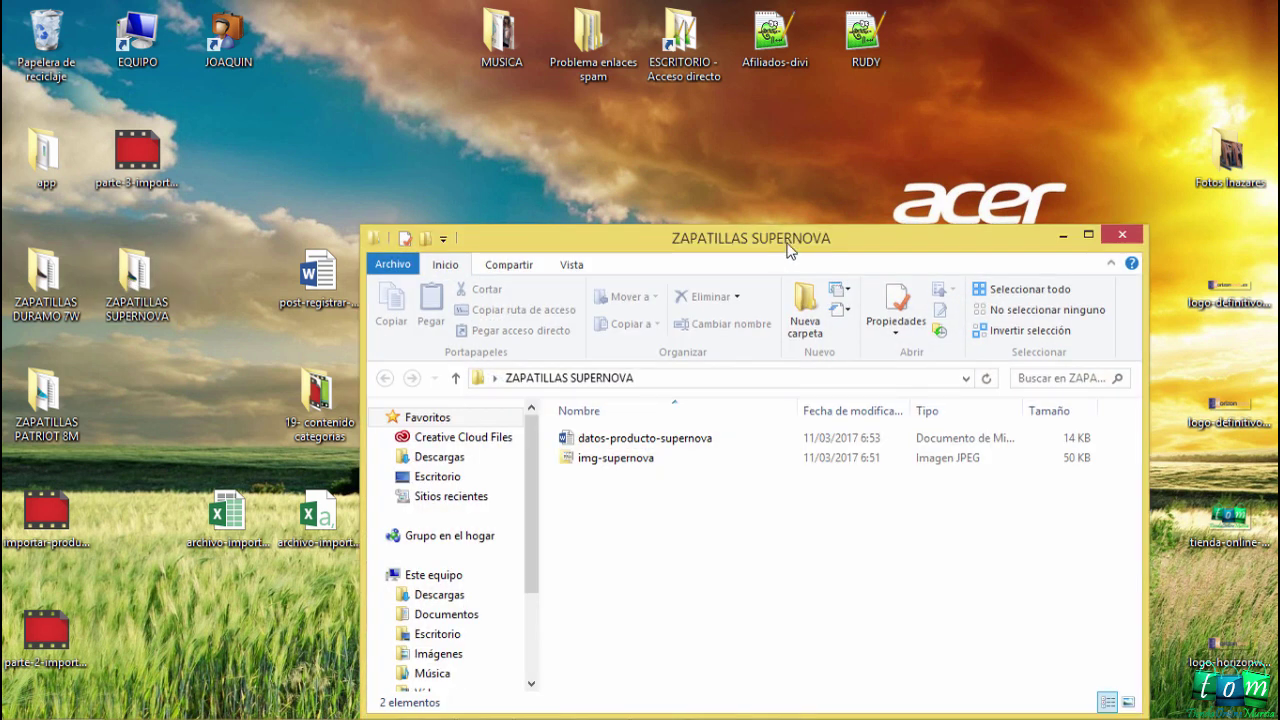
{"action": "left_click_drag", "start_coordinate": [788, 248], "coordinate": [1130, 239]}
{"action": "mouse_move", "coordinate": [990, 450]}
{"action": "left_mouse_down"}
{"action": "mouse_move", "coordinate": [665, 517]}
{"action": "mouse_move", "coordinate": [601, 549]}
{"action": "left_mouse_up"}
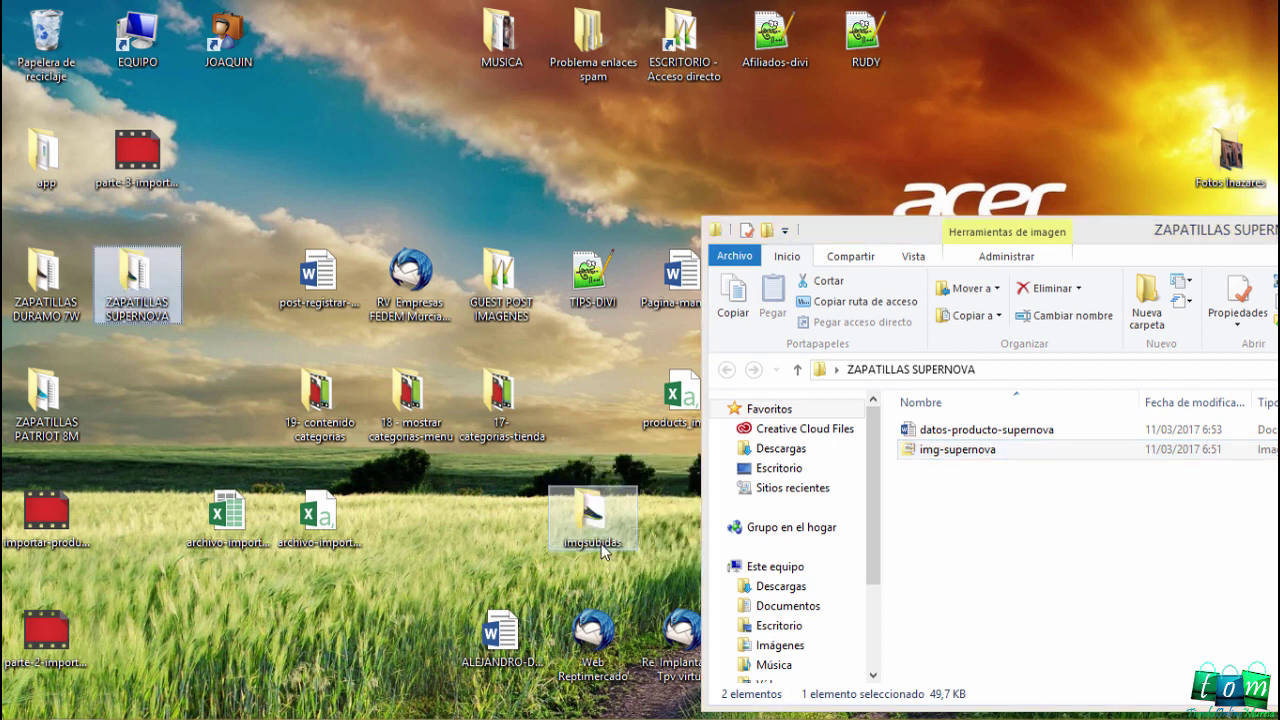
{"action": "double_click", "coordinate": [57, 302]}
{"action": "mouse_move", "coordinate": [471, 14]}
{"action": "left_mouse_down"}
{"action": "mouse_move", "coordinate": [1190, 222]}
{"action": "mouse_move", "coordinate": [1275, 260]}
{"action": "left_mouse_up"}
{"action": "left_click_drag", "start_coordinate": [980, 441], "coordinate": [597, 550]}
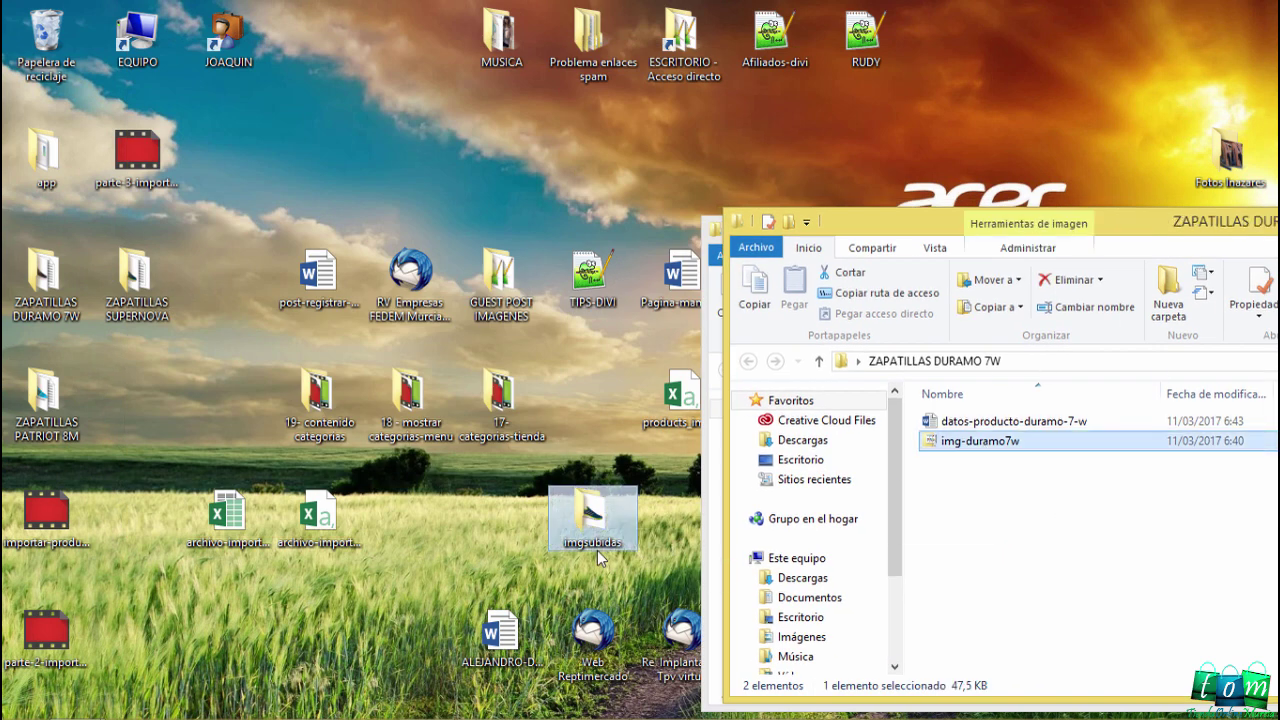
{"action": "double_click", "coordinate": [36, 420]}
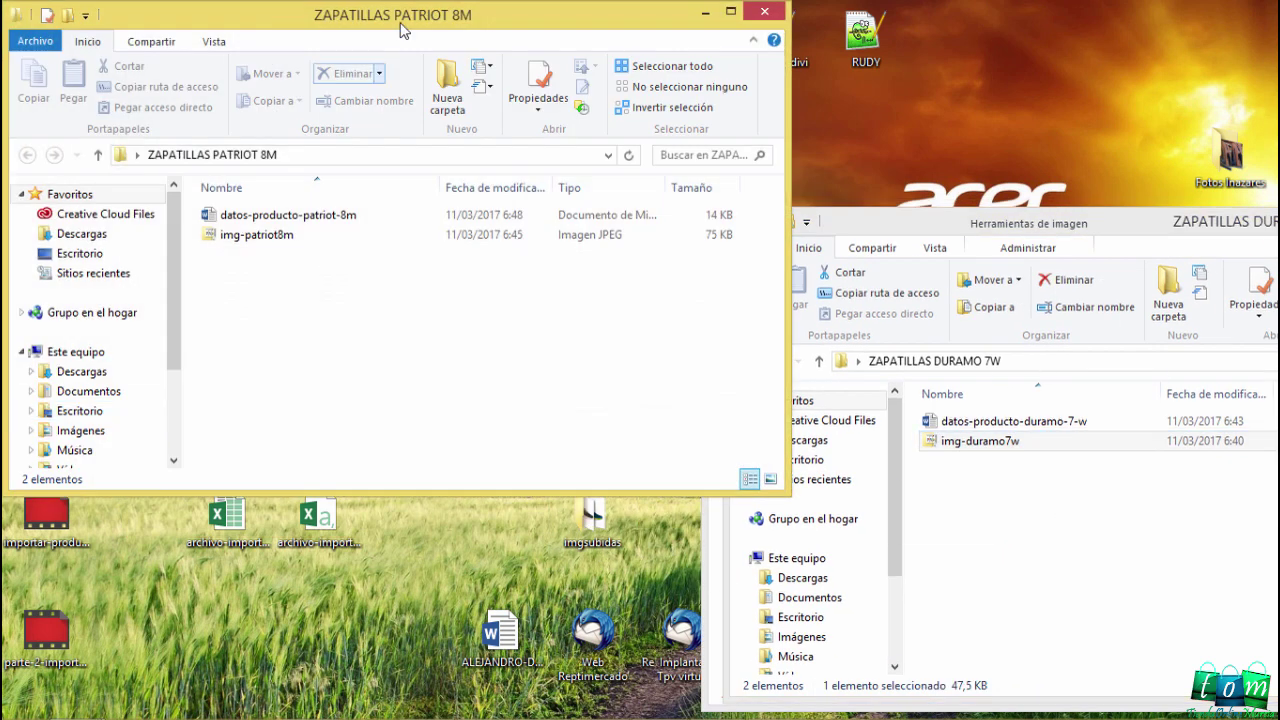
{"action": "left_click_drag", "start_coordinate": [400, 30], "coordinate": [1062, 259]}
{"action": "left_click", "coordinate": [935, 466]}
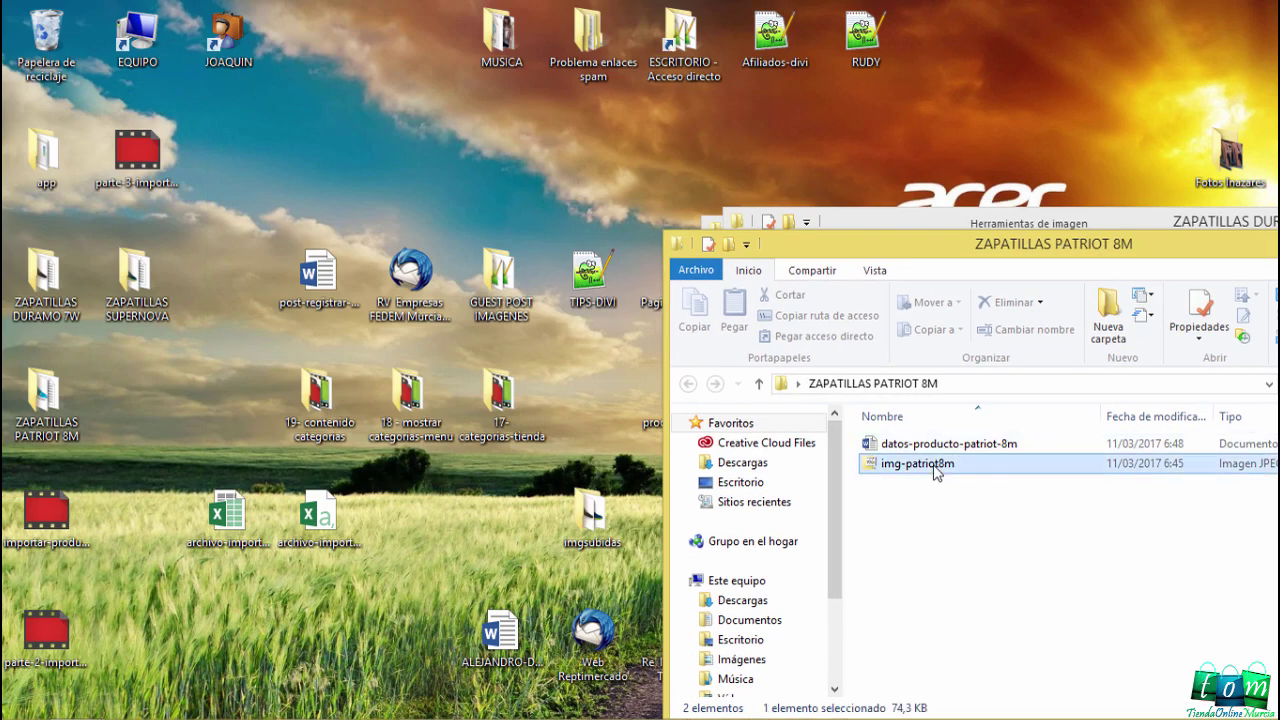
{"action": "left_click_drag", "start_coordinate": [935, 466], "coordinate": [592, 530]}
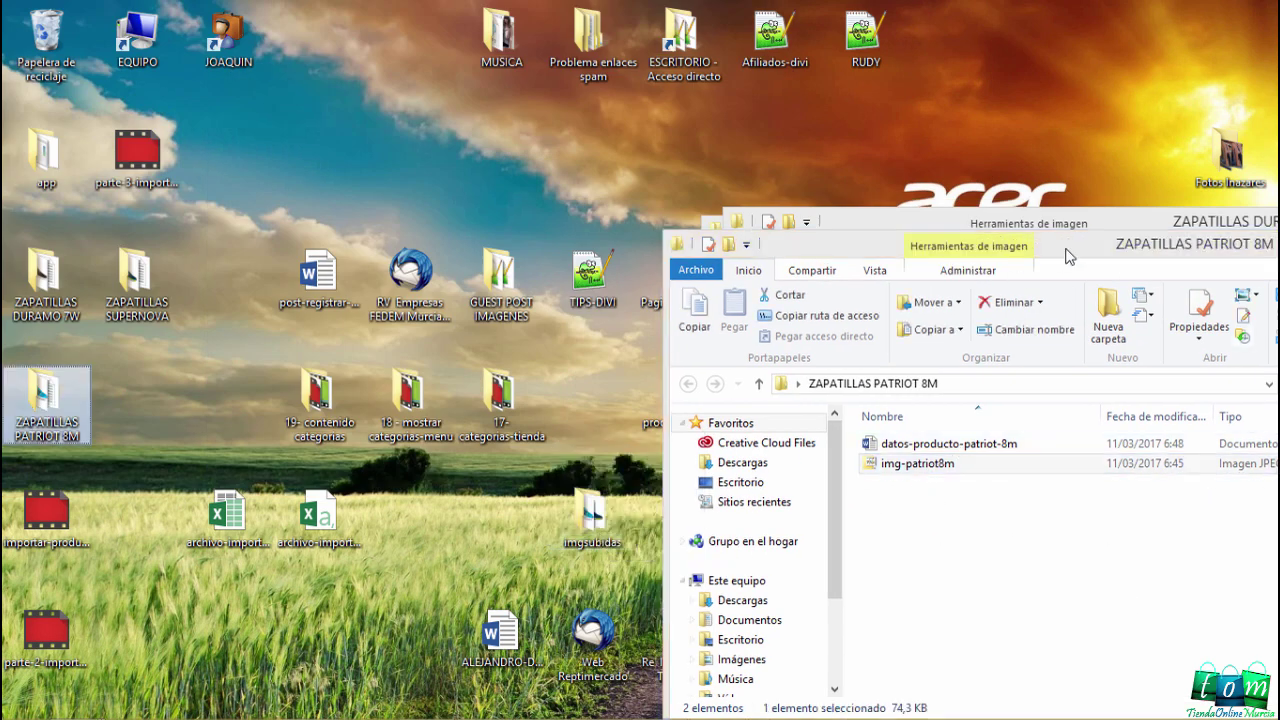
Close the PATRIOT 8M, DURAMO 7W and SUPERNOVA folder windows
{"action": "left_click_drag", "start_coordinate": [1069, 257], "coordinate": [683, 234]}
{"action": "left_click", "coordinate": [996, 216]}
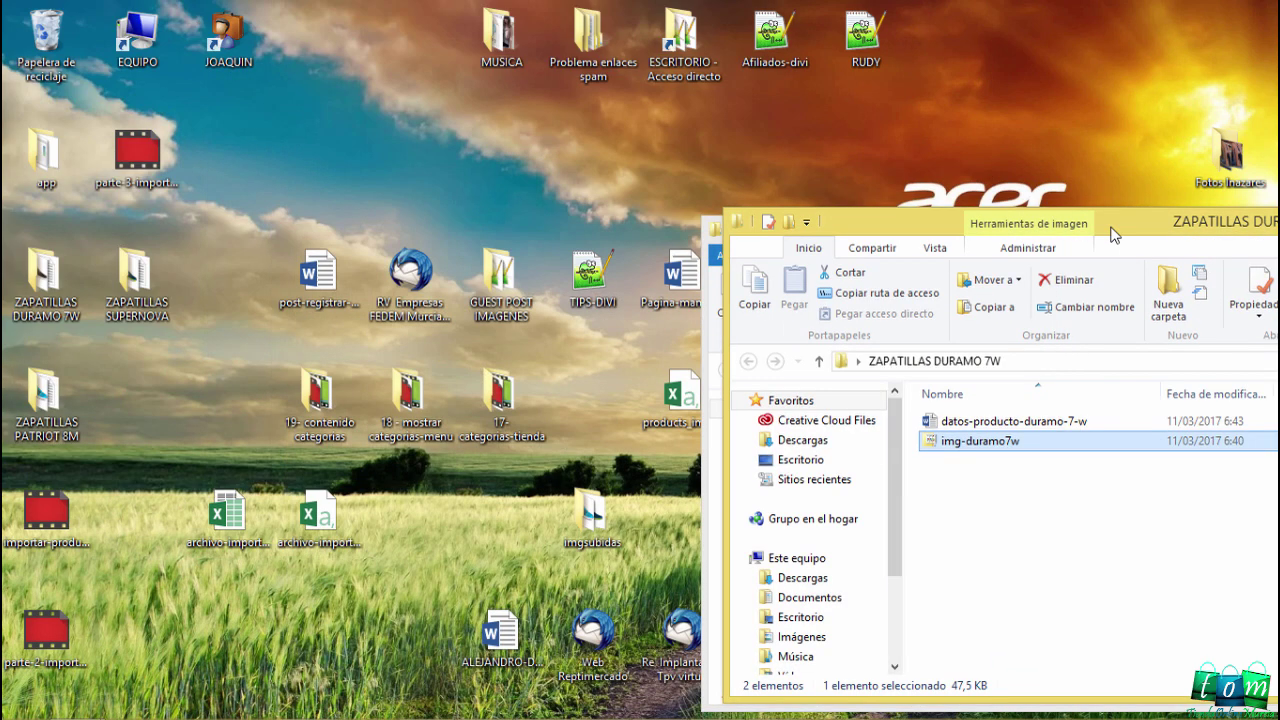
{"action": "left_click_drag", "start_coordinate": [1114, 234], "coordinate": [748, 234]}
{"action": "left_click", "coordinate": [1120, 228]}
{"action": "left_click_drag", "start_coordinate": [1122, 233], "coordinate": [779, 243]}
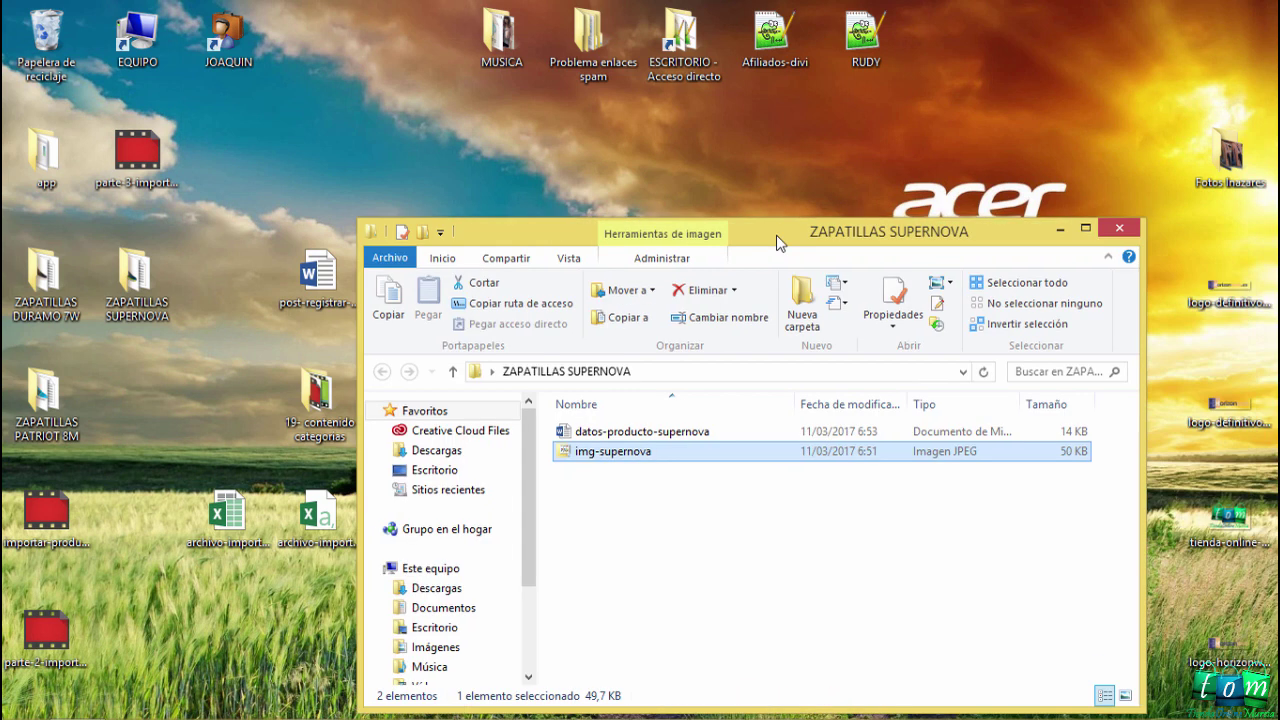
{"action": "left_click", "coordinate": [1119, 228]}
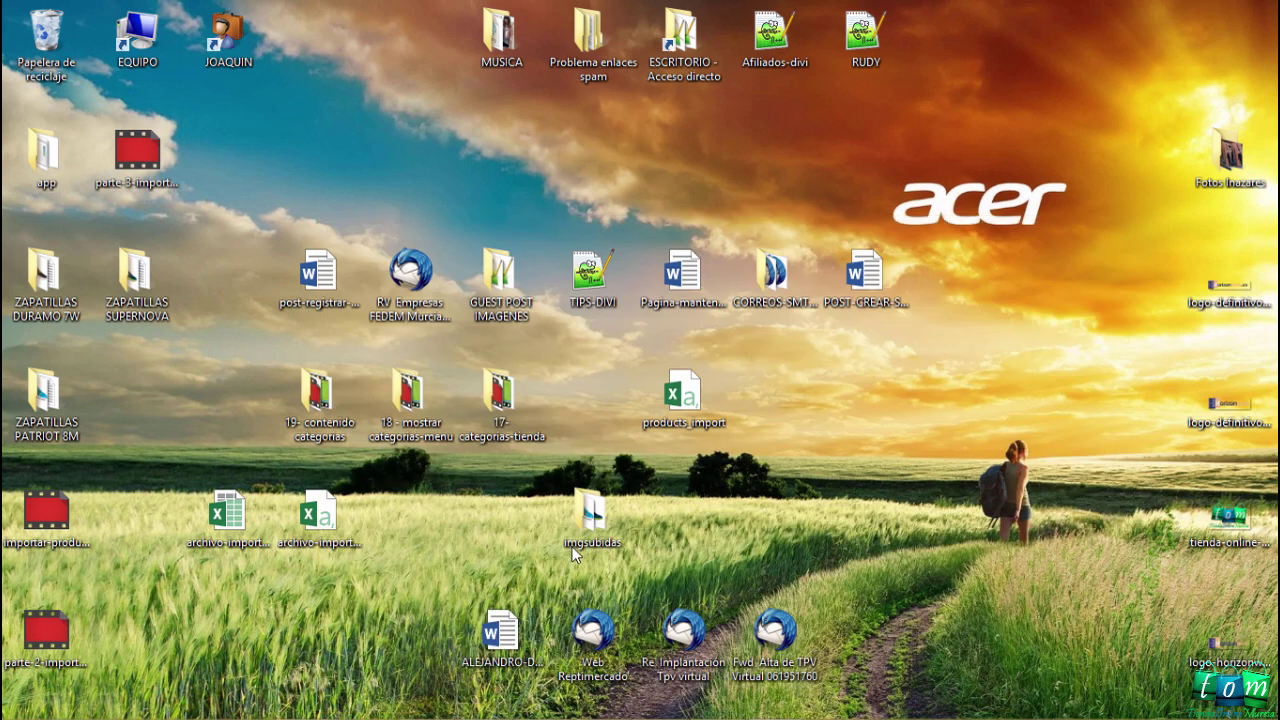
Confirm imgsubidas holds the three images, then pack it into a ZIP archive imgsubidas.zip
{"action": "double_click", "coordinate": [593, 530]}
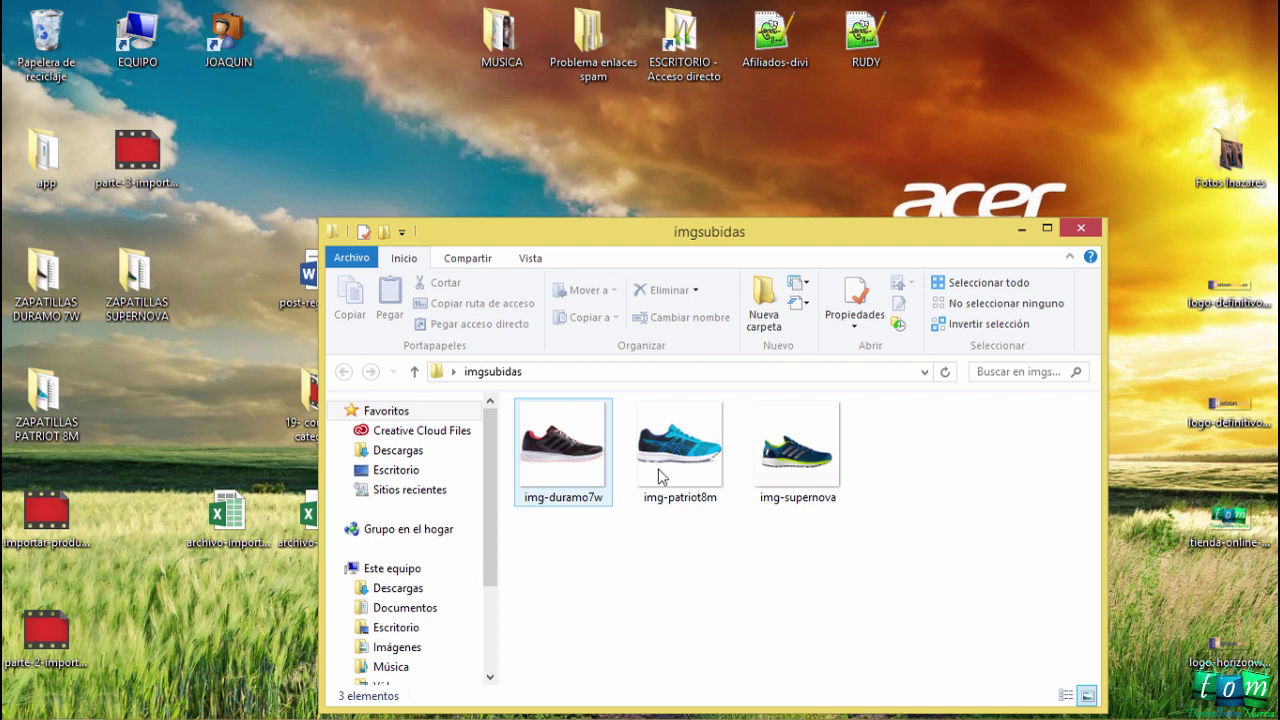
{"action": "left_click", "coordinate": [1082, 231]}
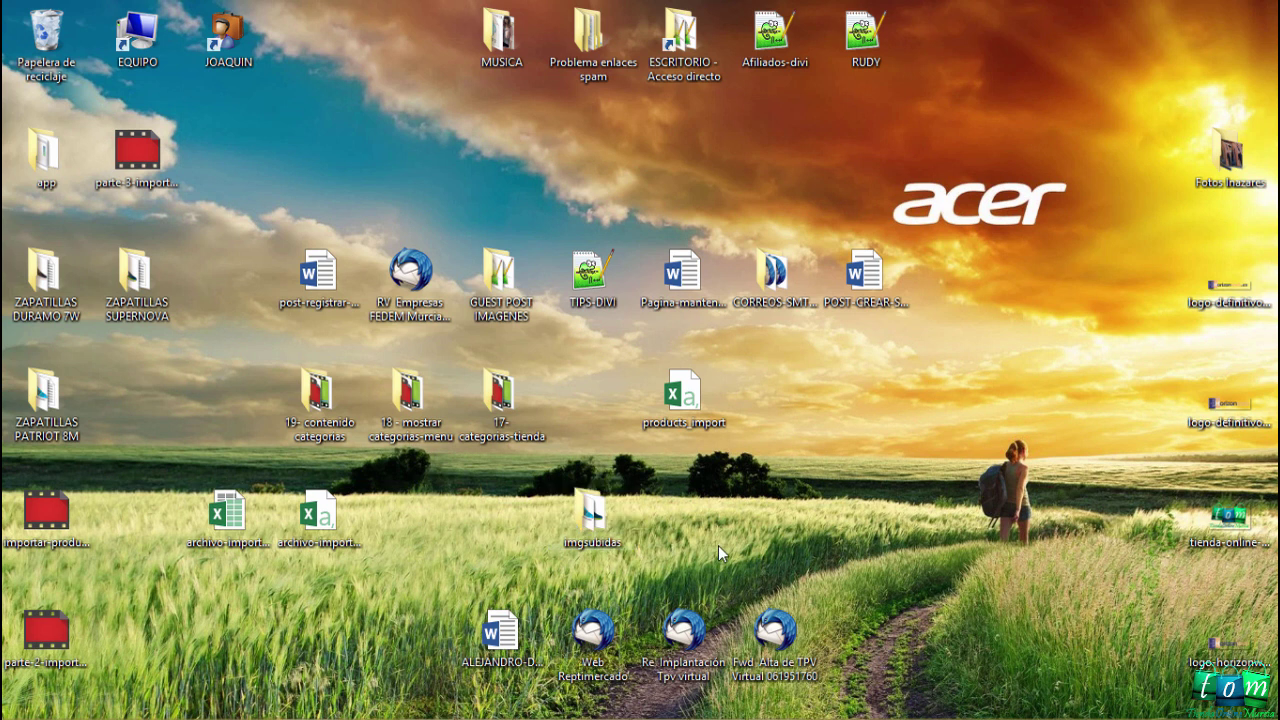
{"action": "right_click", "coordinate": [589, 513]}
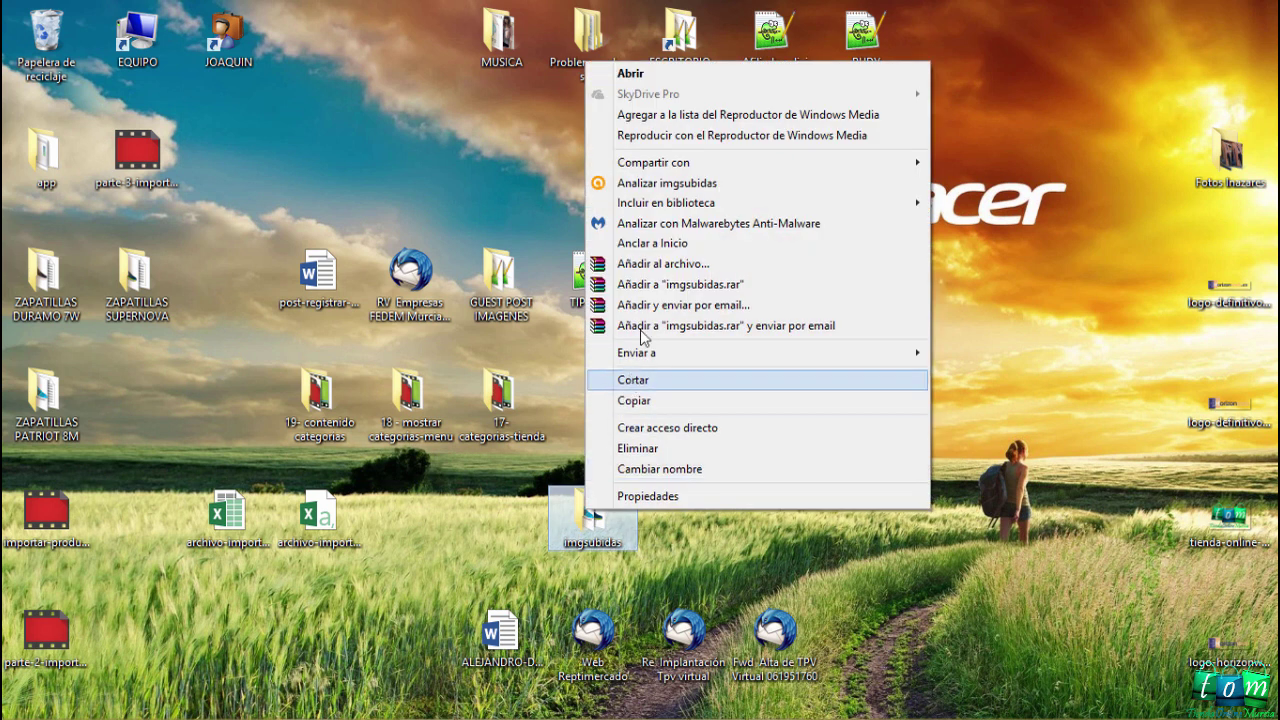
{"action": "left_click", "coordinate": [650, 264]}
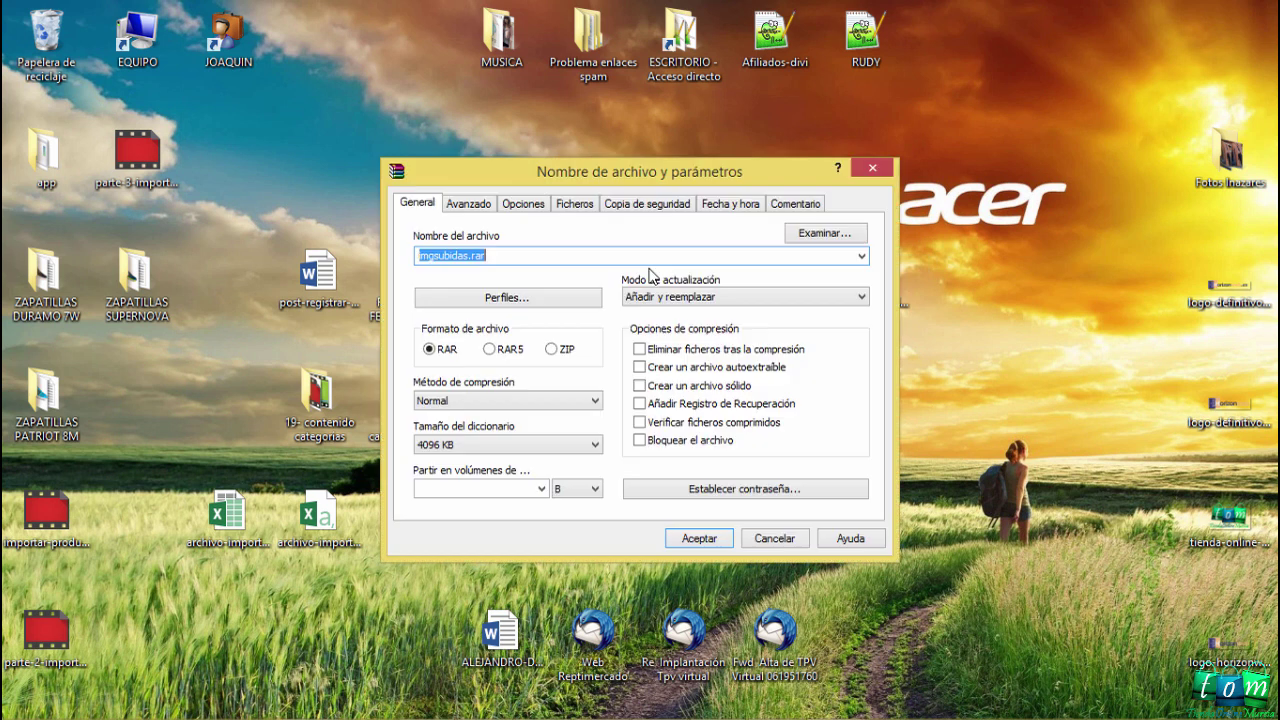
{"action": "left_click", "coordinate": [552, 350]}
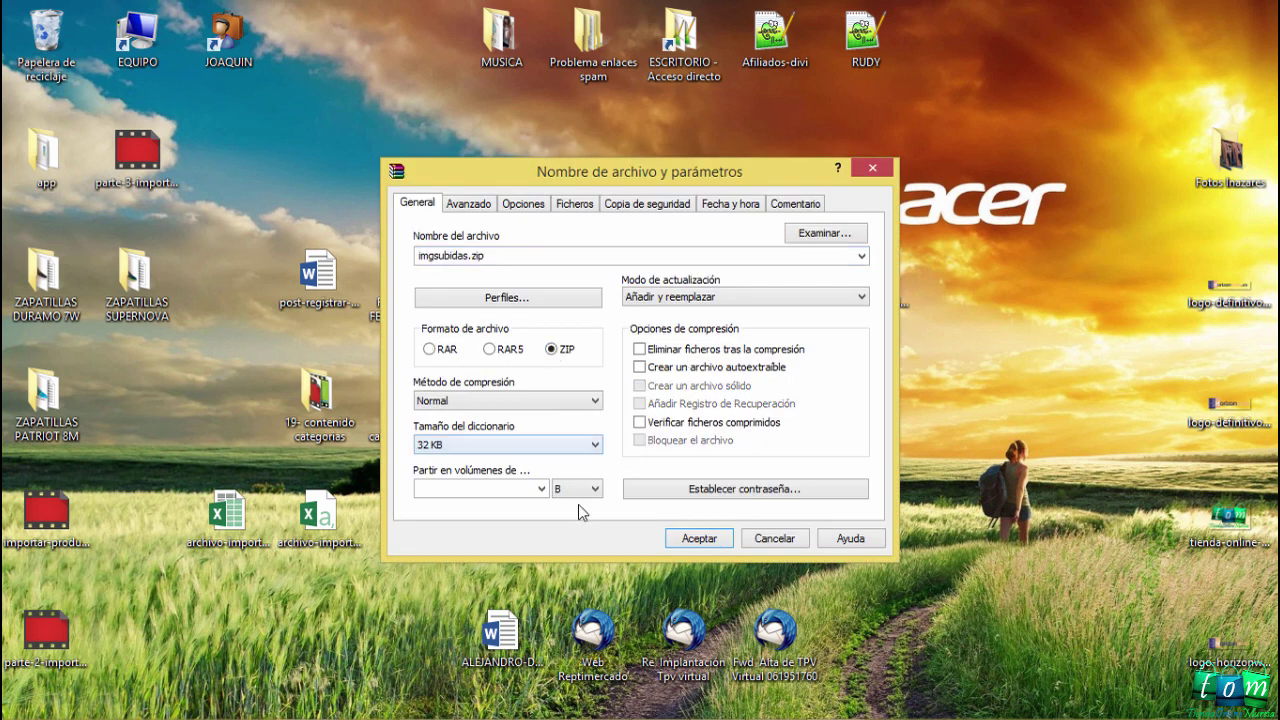
{"action": "left_click", "coordinate": [680, 538]}
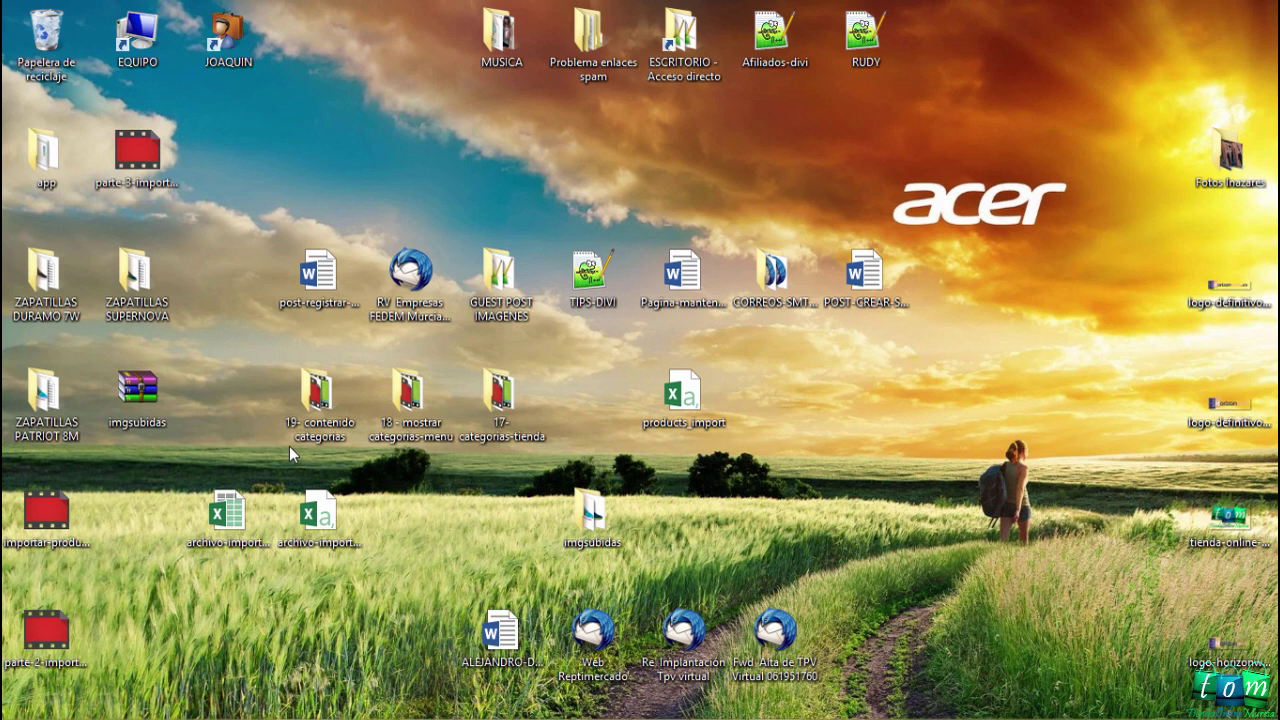
Open the public_html/miarmario10.com folder in cPanel File Manager
{"action": "left_click_drag", "start_coordinate": [139, 381], "coordinate": [493, 518]}
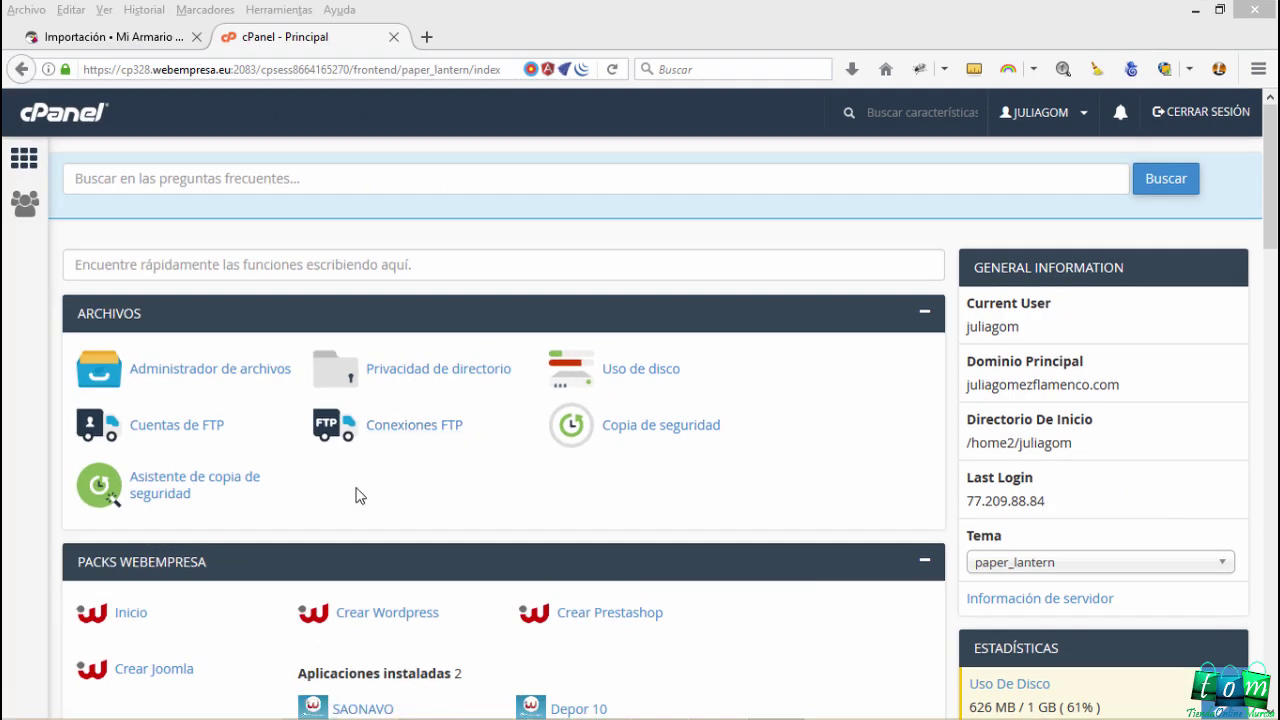
{"action": "left_click", "coordinate": [192, 378]}
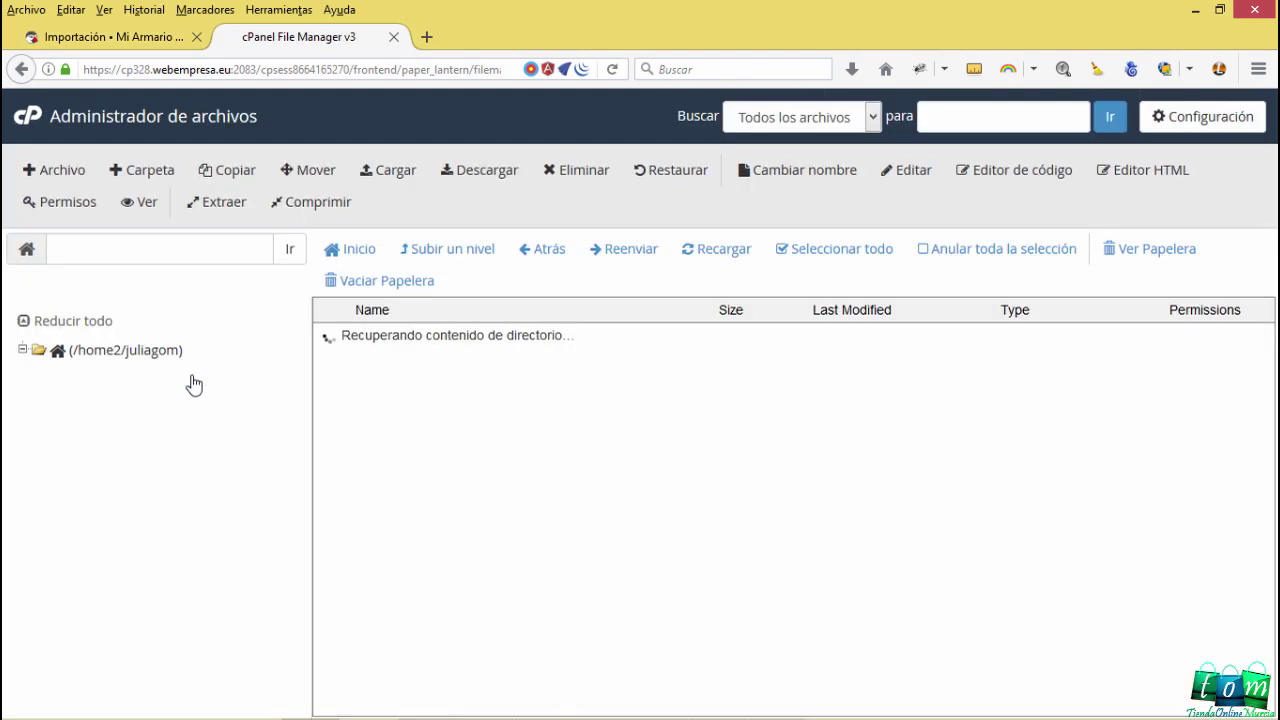
{"action": "scroll", "coordinate": [332, 417], "scroll_direction": "down", "scroll_amount": 2}
{"action": "scroll", "coordinate": [332, 450], "scroll_direction": "down", "scroll_amount": 3}
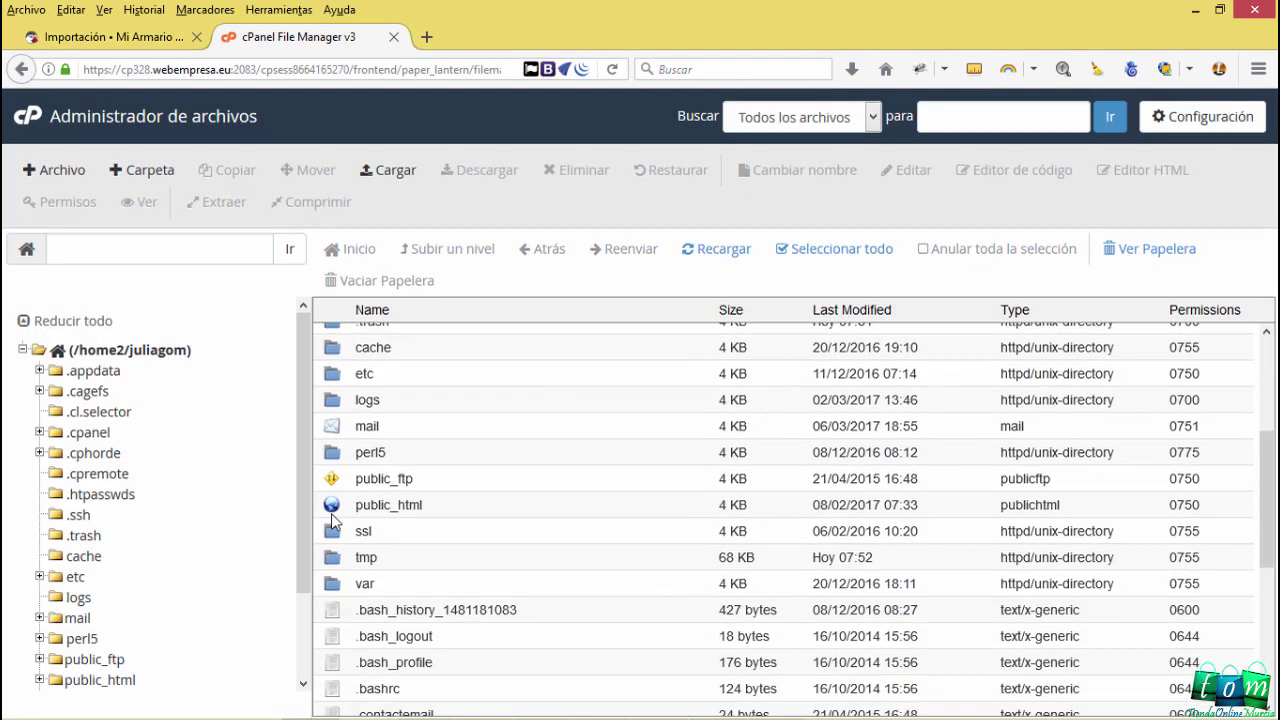
{"action": "left_click", "coordinate": [332, 506]}
{"action": "double_click", "coordinate": [331, 510]}
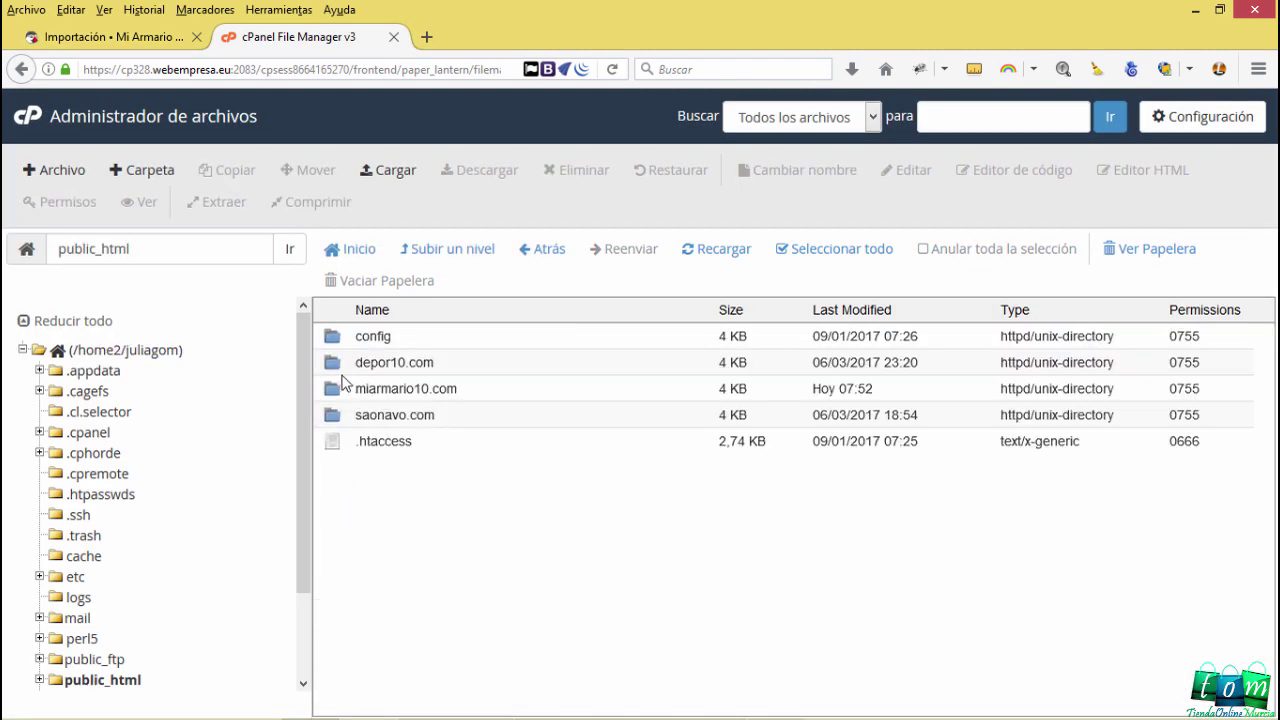
{"action": "double_click", "coordinate": [331, 394]}
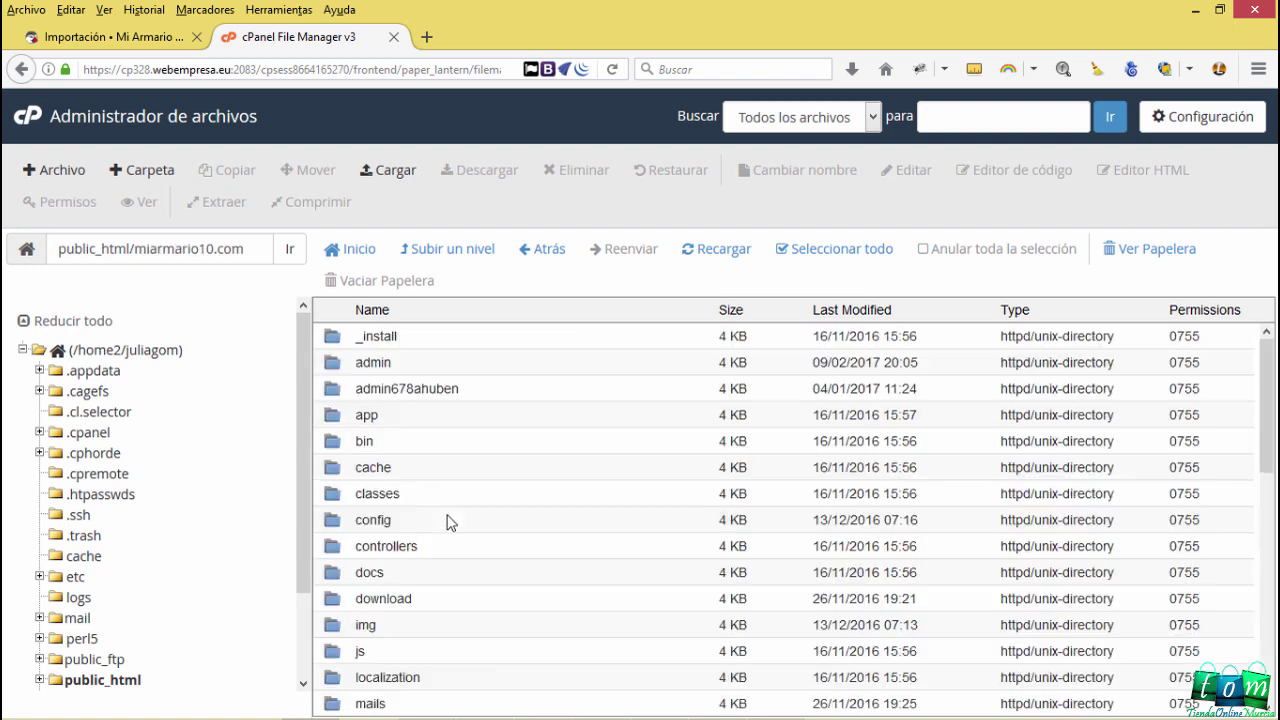
{"action": "scroll", "coordinate": [443, 486], "scroll_direction": "down", "scroll_amount": 5}
{"action": "scroll", "coordinate": [460, 530], "scroll_direction": "down", "scroll_amount": 5}
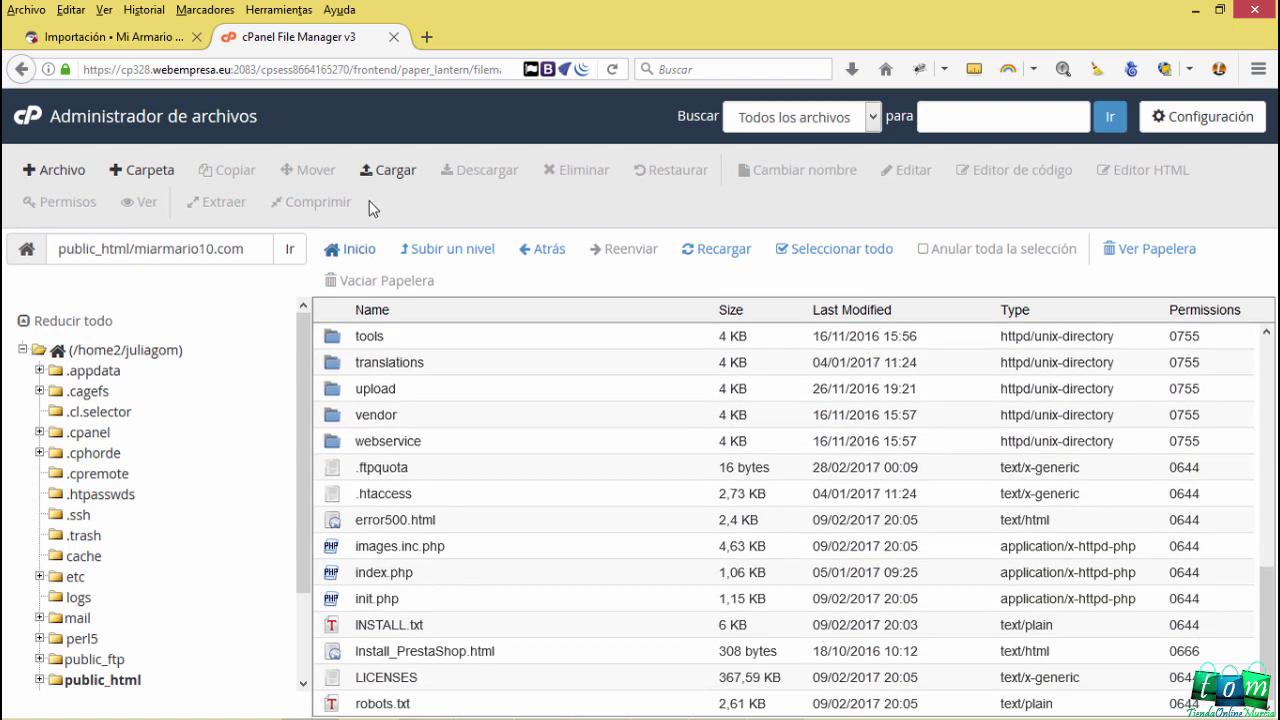
Upload imgsubidas.zip from the desktop to the miarmario10.com folder
{"action": "left_click", "coordinate": [382, 172]}
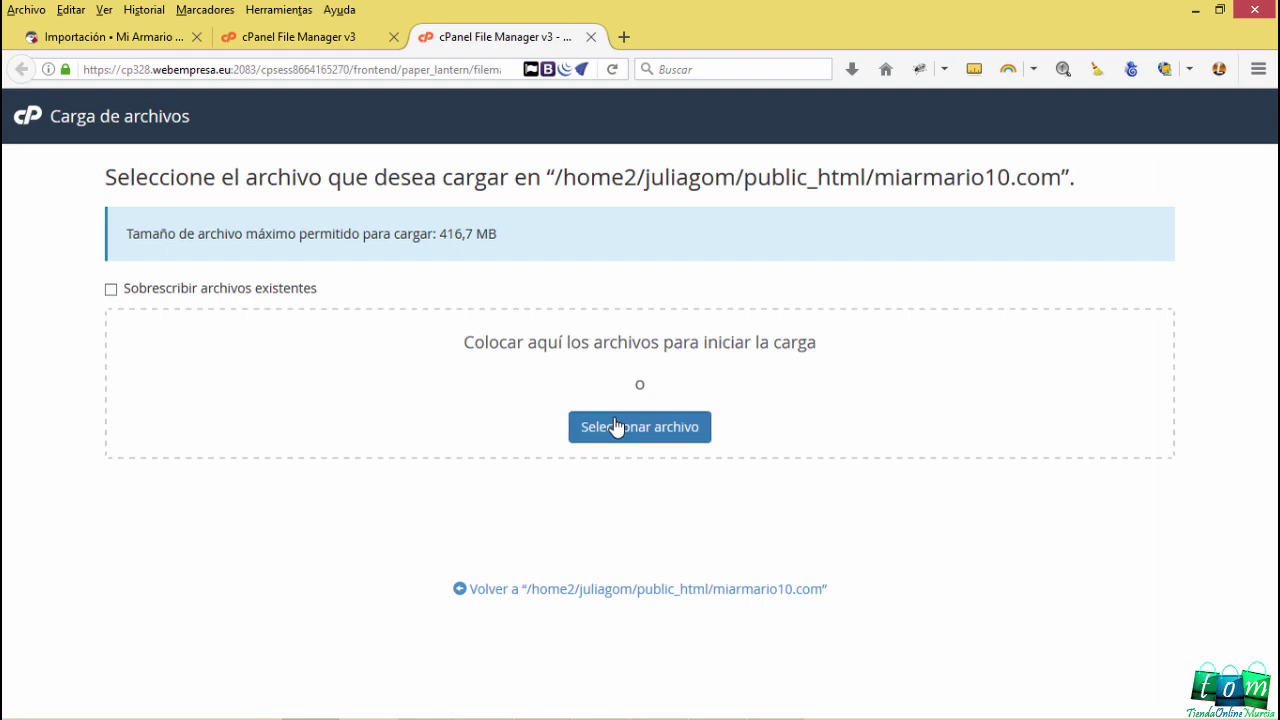
{"action": "left_click", "coordinate": [619, 428]}
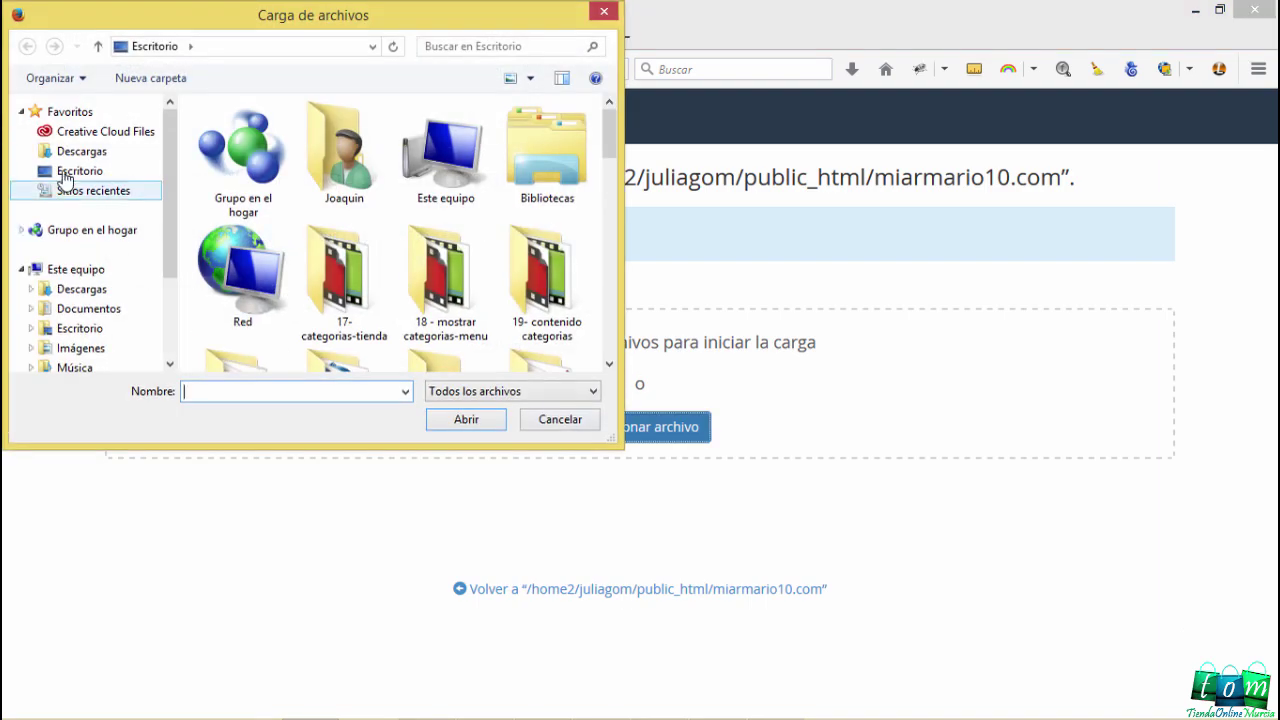
{"action": "left_click", "coordinate": [66, 172]}
{"action": "scroll", "coordinate": [420, 135], "scroll_direction": "down", "scroll_amount": 10}
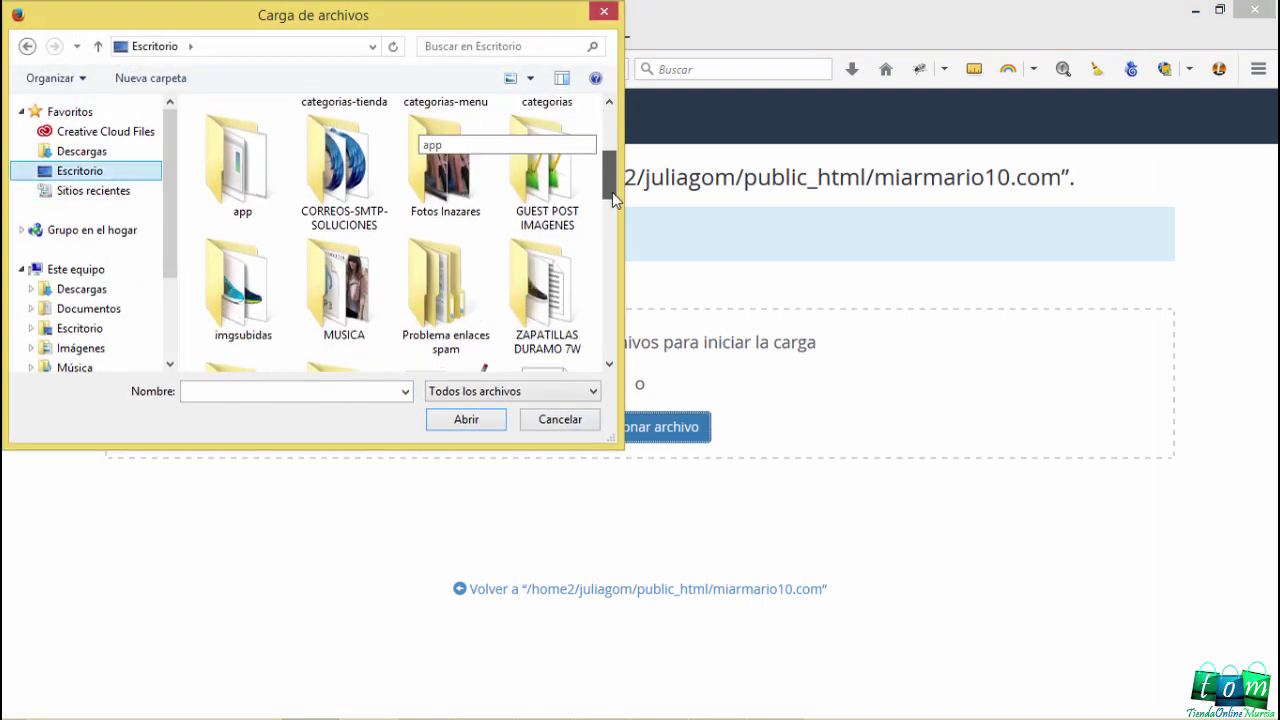
{"action": "left_click", "coordinate": [347, 251]}
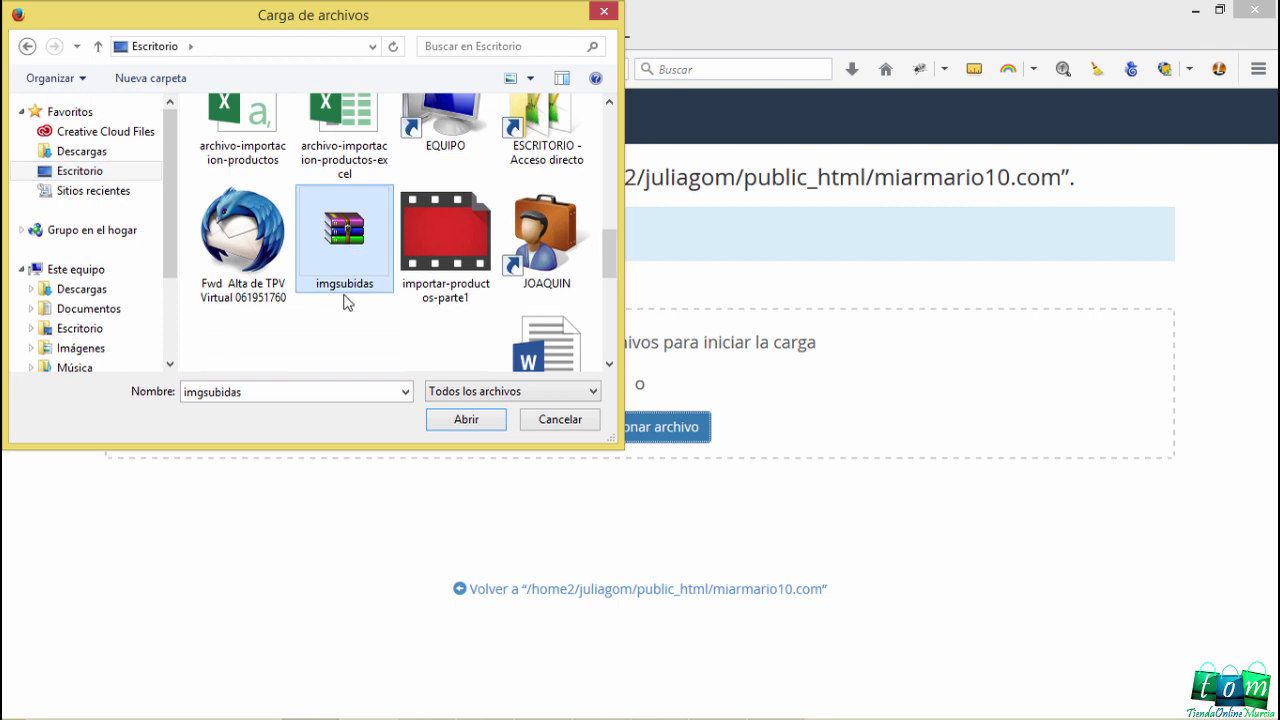
{"action": "left_click", "coordinate": [478, 432]}
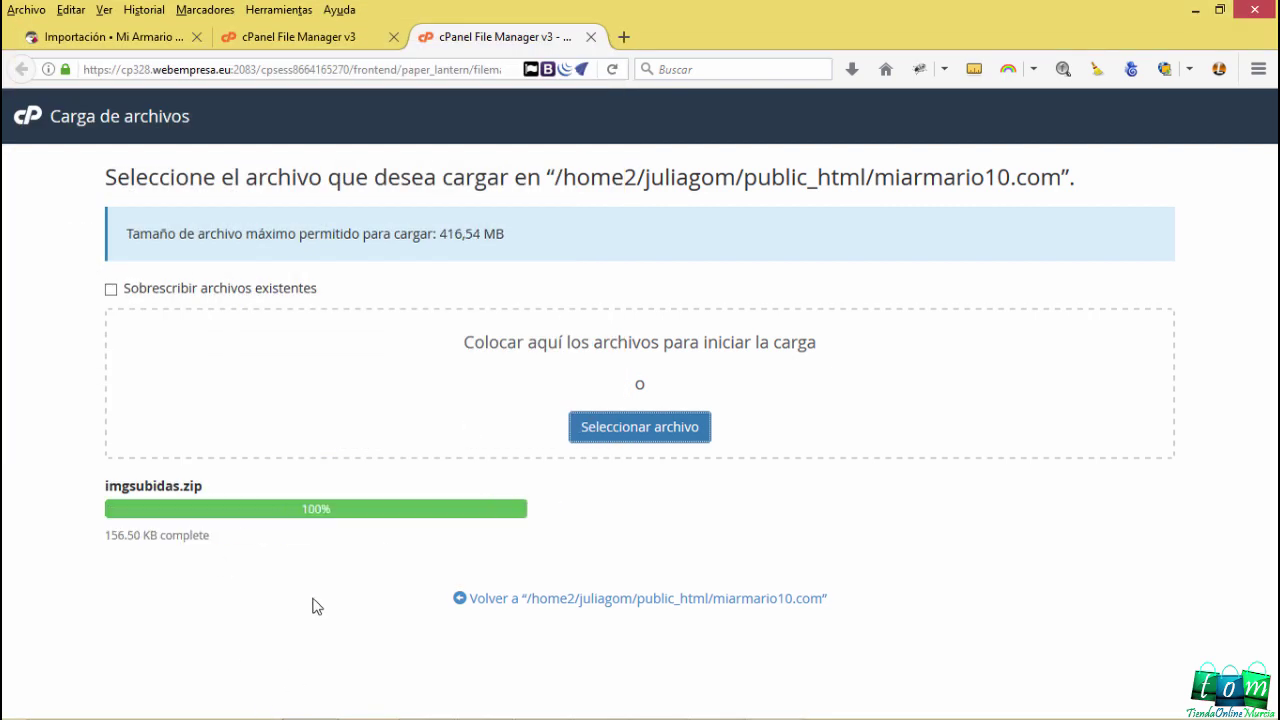
Return to the folder listing and select the uploaded imgsubidas.zip (156,5 KB)
{"action": "left_click", "coordinate": [577, 600]}
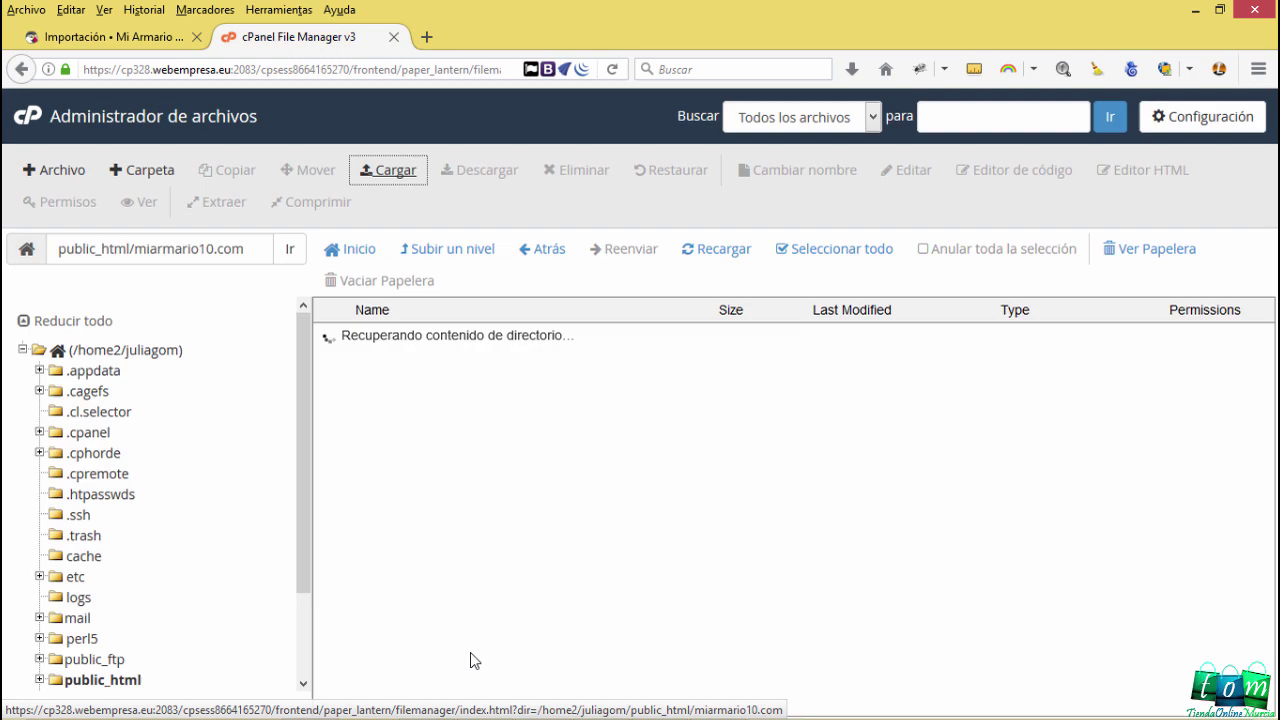
{"action": "scroll", "coordinate": [420, 523], "scroll_direction": "down", "scroll_amount": 2}
{"action": "scroll", "coordinate": [420, 523], "scroll_direction": "down", "scroll_amount": 3}
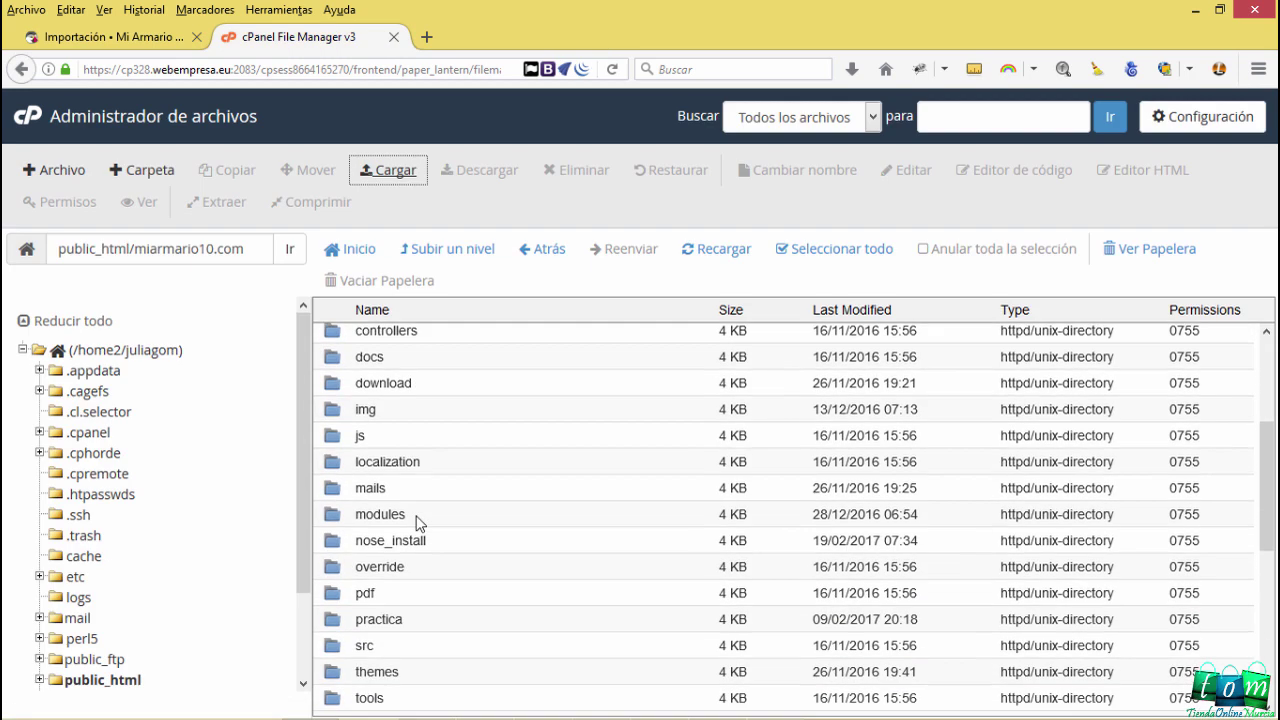
{"action": "scroll", "coordinate": [420, 523], "scroll_direction": "down", "scroll_amount": 5}
{"action": "scroll", "coordinate": [400, 560], "scroll_direction": "down", "scroll_amount": 2}
{"action": "left_click", "coordinate": [365, 588]}
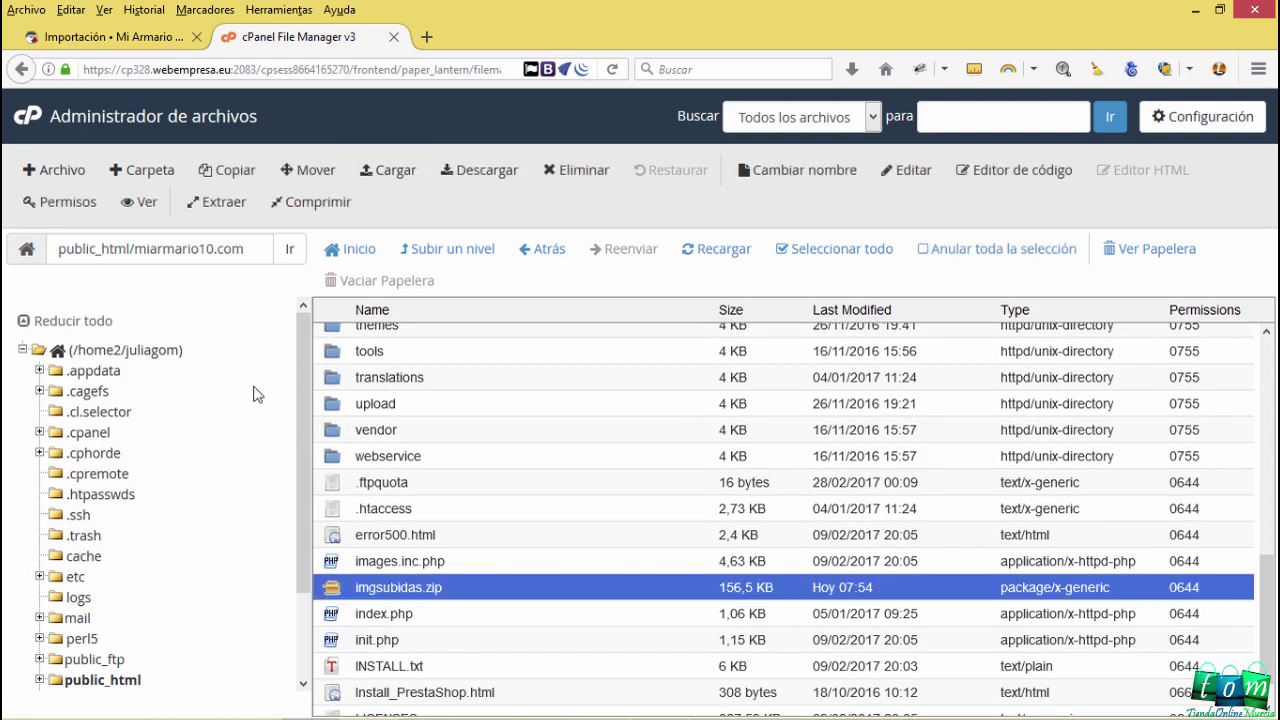
Extract imgsubidas.zip into the miarmario10.com site folder
{"action": "left_click", "coordinate": [217, 202]}
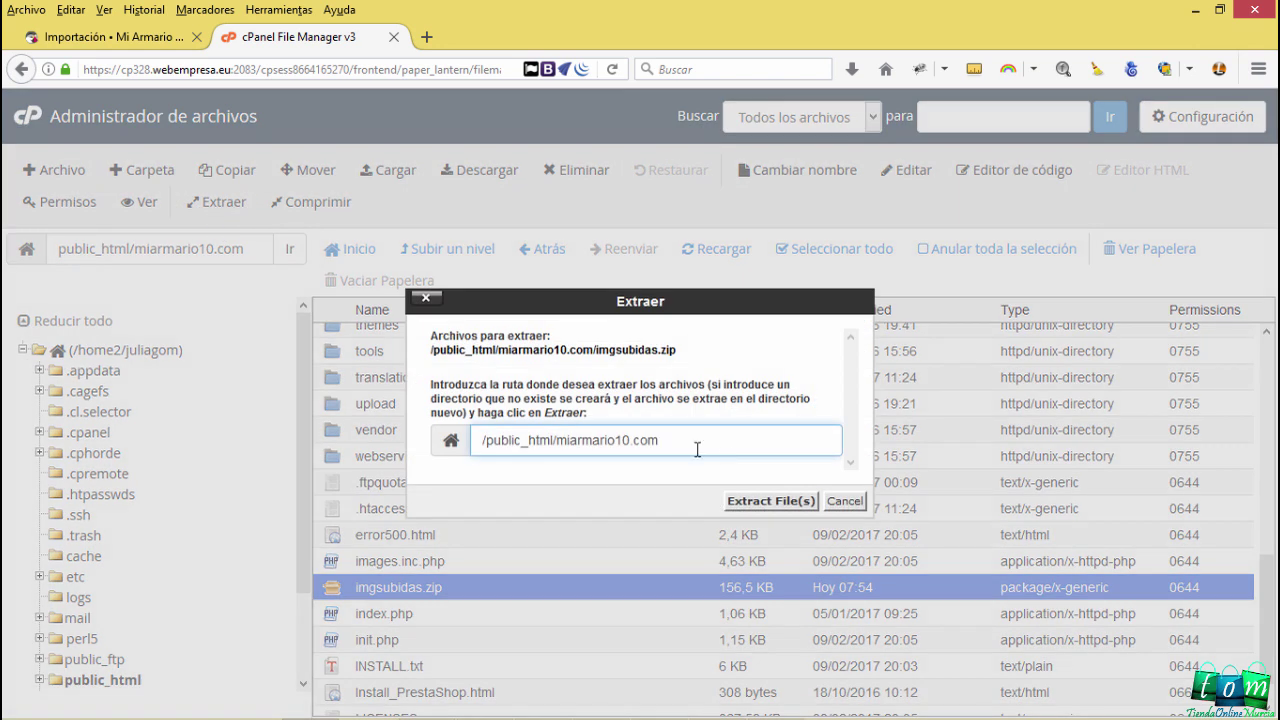
{"action": "left_click", "coordinate": [770, 501]}
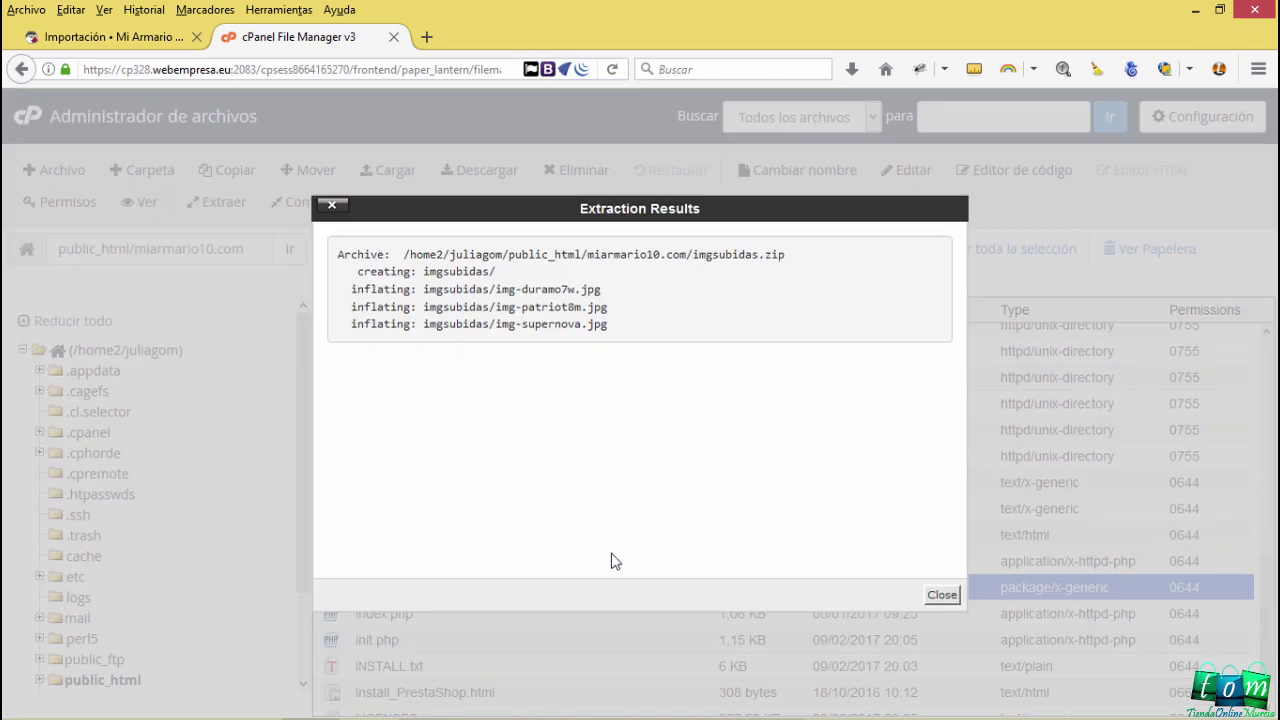
{"action": "left_click", "coordinate": [942, 595]}
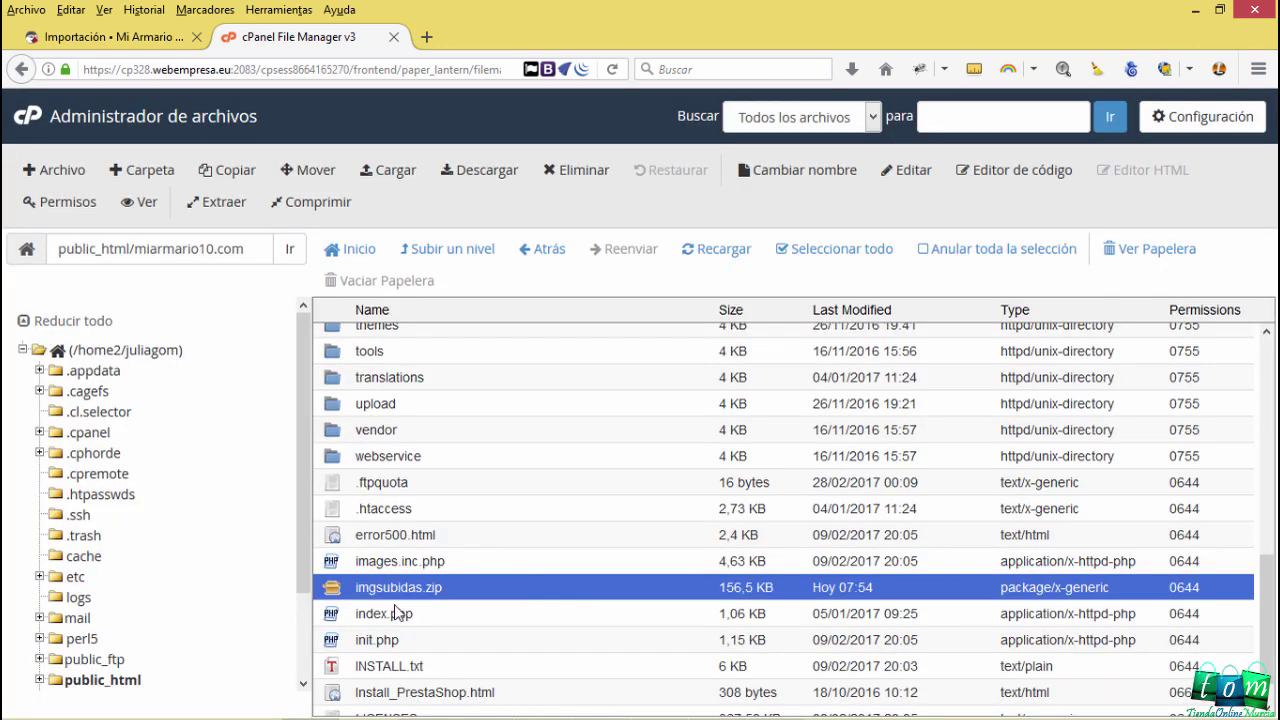
Permanently delete imgsubidas.zip, skipping the trash
{"action": "left_click", "coordinate": [390, 613]}
{"action": "left_click", "coordinate": [392, 594]}
{"action": "left_click", "coordinate": [580, 174]}
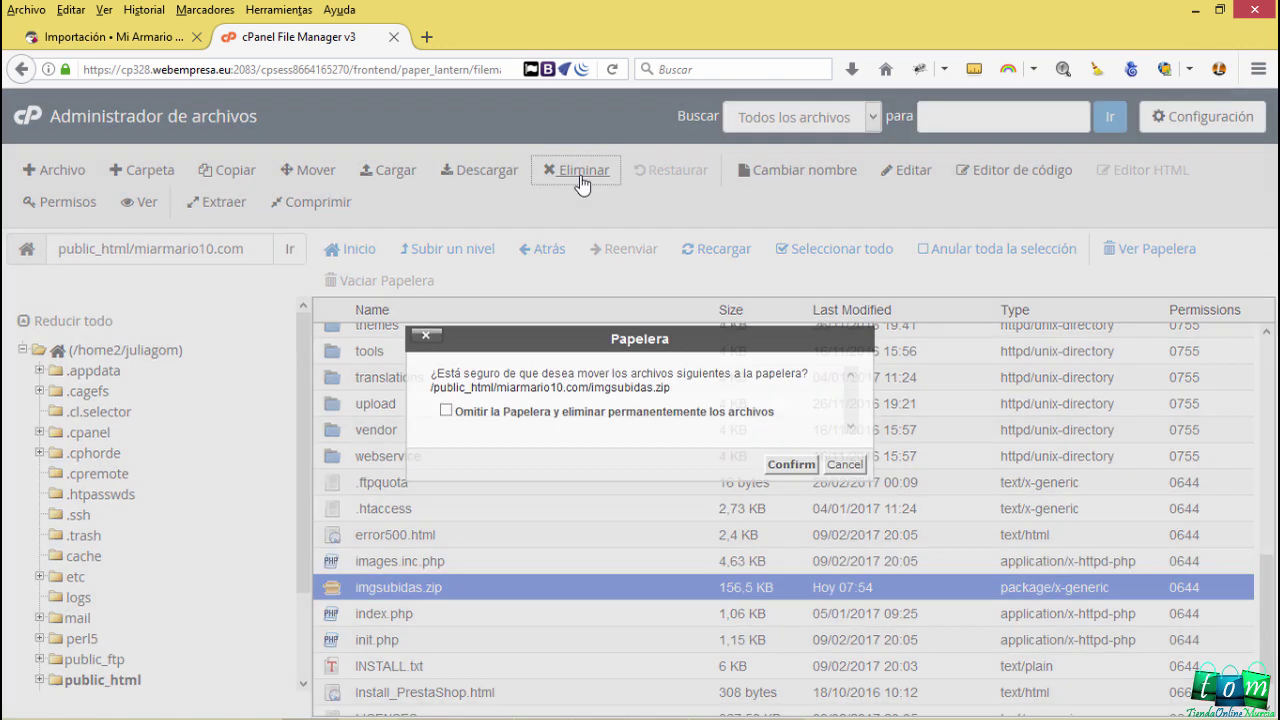
{"action": "left_click", "coordinate": [445, 411]}
{"action": "left_click", "coordinate": [790, 465]}
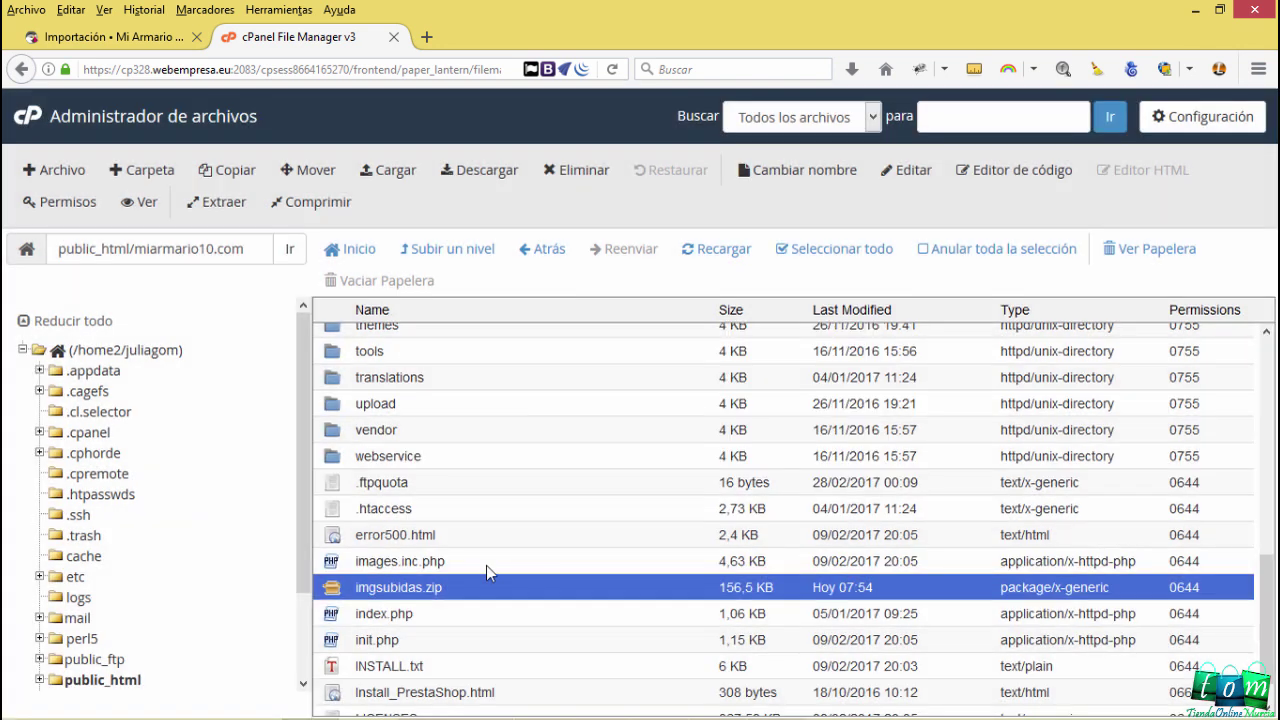
Refresh the listing and check the three extracted images in the imgsubidas folder
{"action": "scroll", "coordinate": [486, 565], "scroll_direction": "up", "scroll_amount": 10}
{"action": "scroll", "coordinate": [471, 580], "scroll_direction": "up", "scroll_amount": 3}
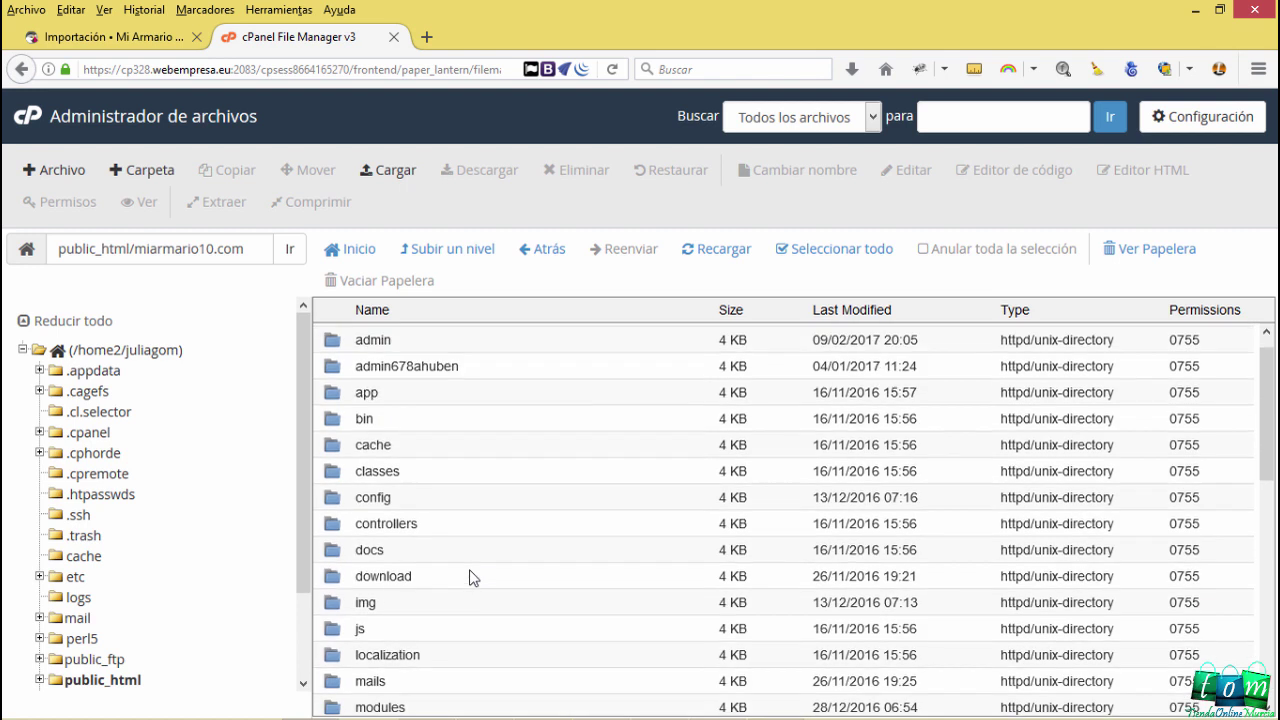
{"action": "left_click", "coordinate": [720, 250]}
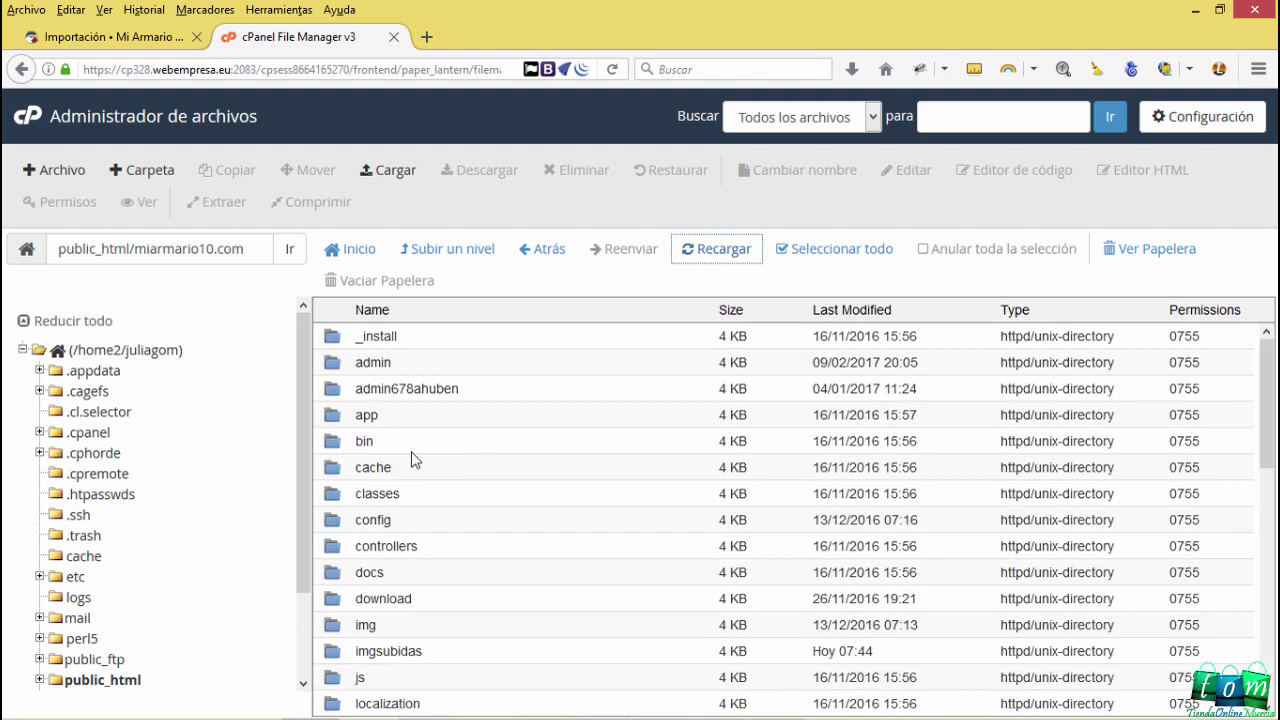
{"action": "scroll", "coordinate": [411, 457], "scroll_direction": "down", "scroll_amount": 1}
{"action": "scroll", "coordinate": [411, 459], "scroll_direction": "down", "scroll_amount": 2}
{"action": "scroll", "coordinate": [395, 445], "scroll_direction": "down", "scroll_amount": 2}
{"action": "left_click", "coordinate": [390, 428]}
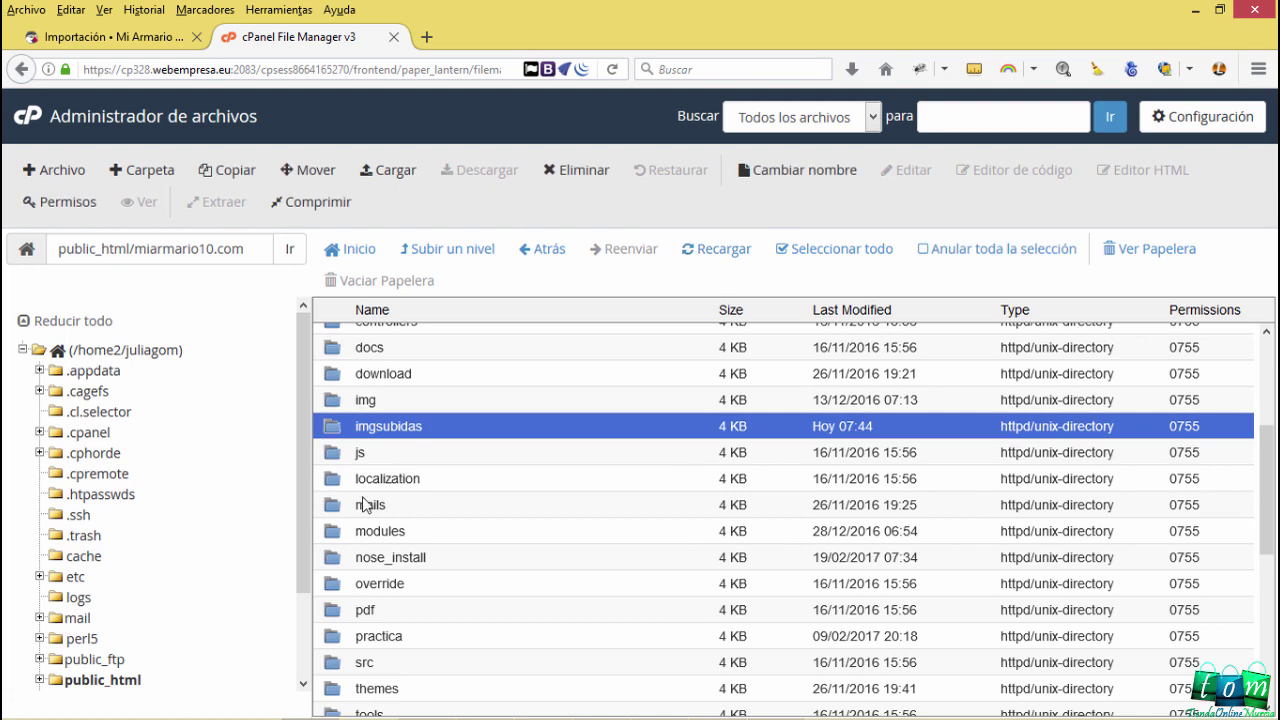
{"action": "double_click", "coordinate": [334, 432]}
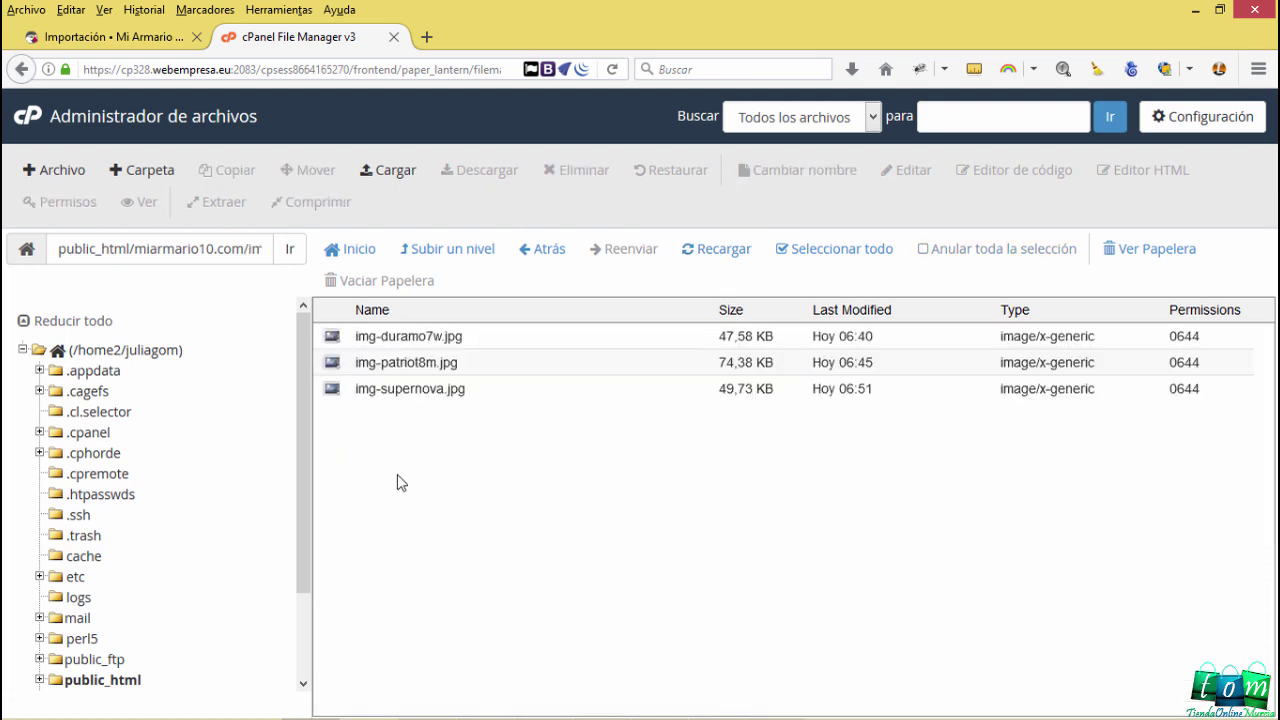
{"action": "left_click", "coordinate": [430, 250]}
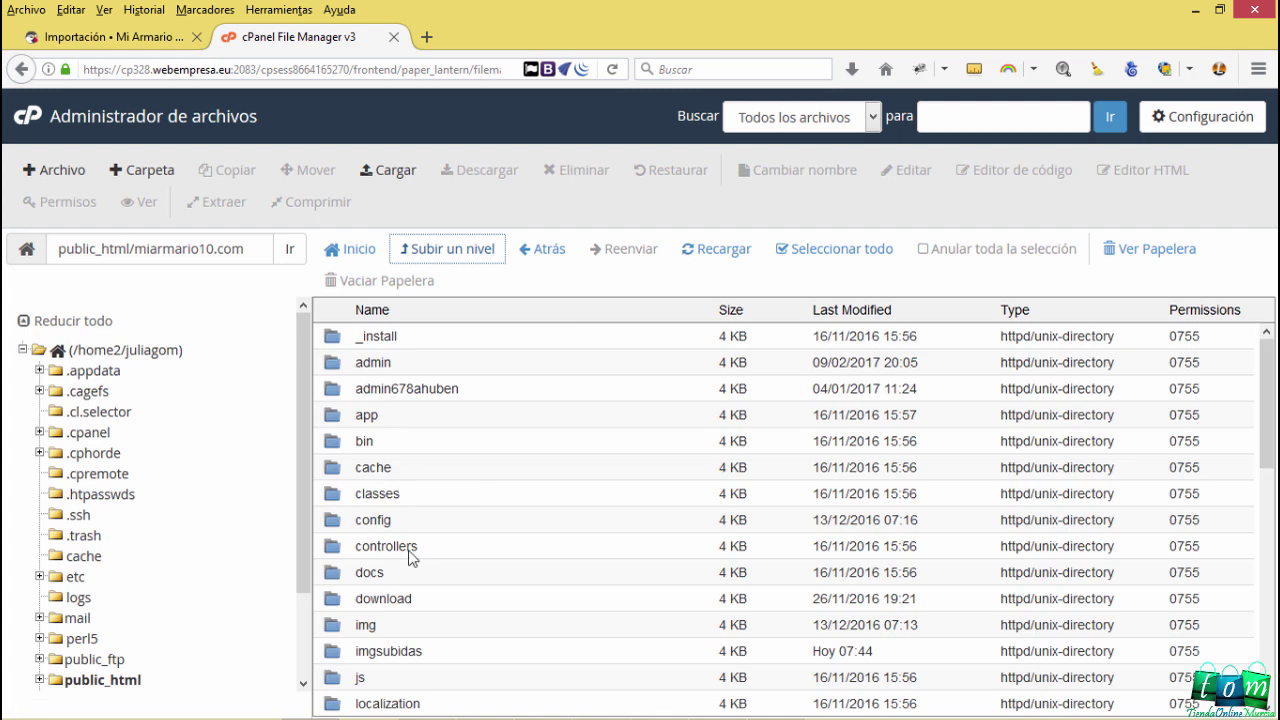
Reopen imgsubidas, try its upload page, cancel without uploading, and return to the site folder
{"action": "scroll", "coordinate": [413, 565], "scroll_direction": "down", "scroll_amount": 2}
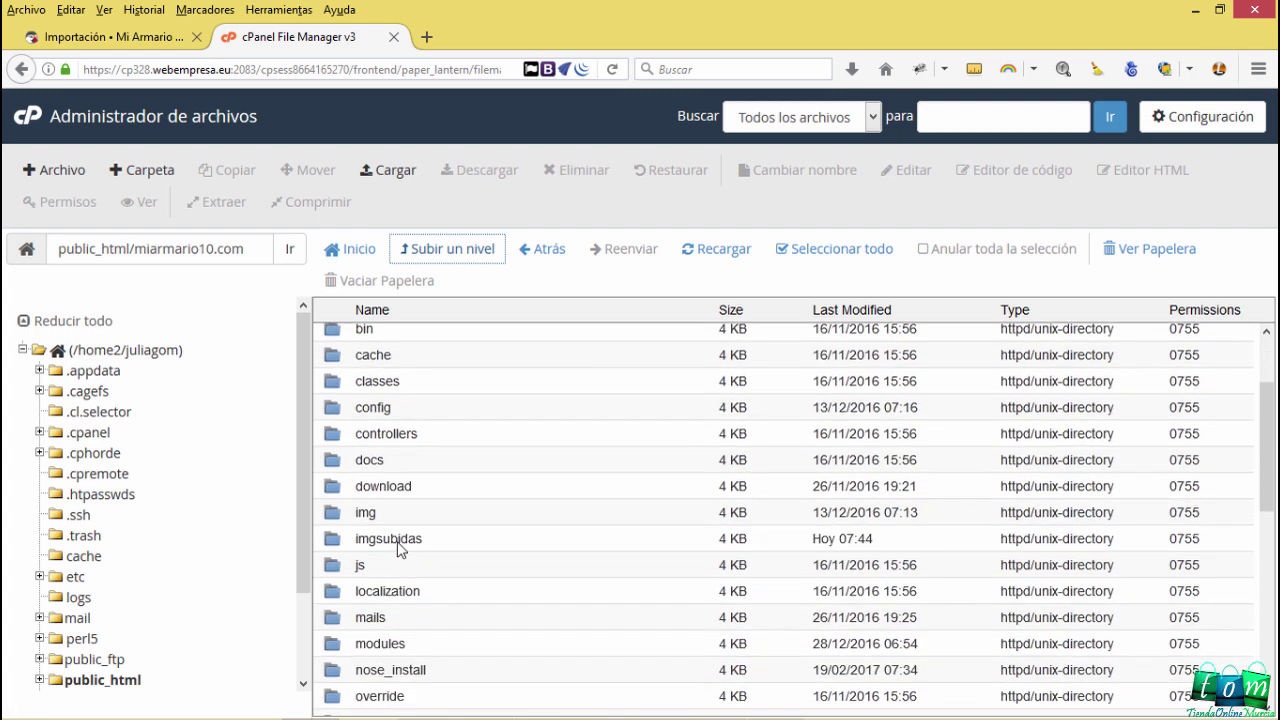
{"action": "left_click", "coordinate": [402, 540]}
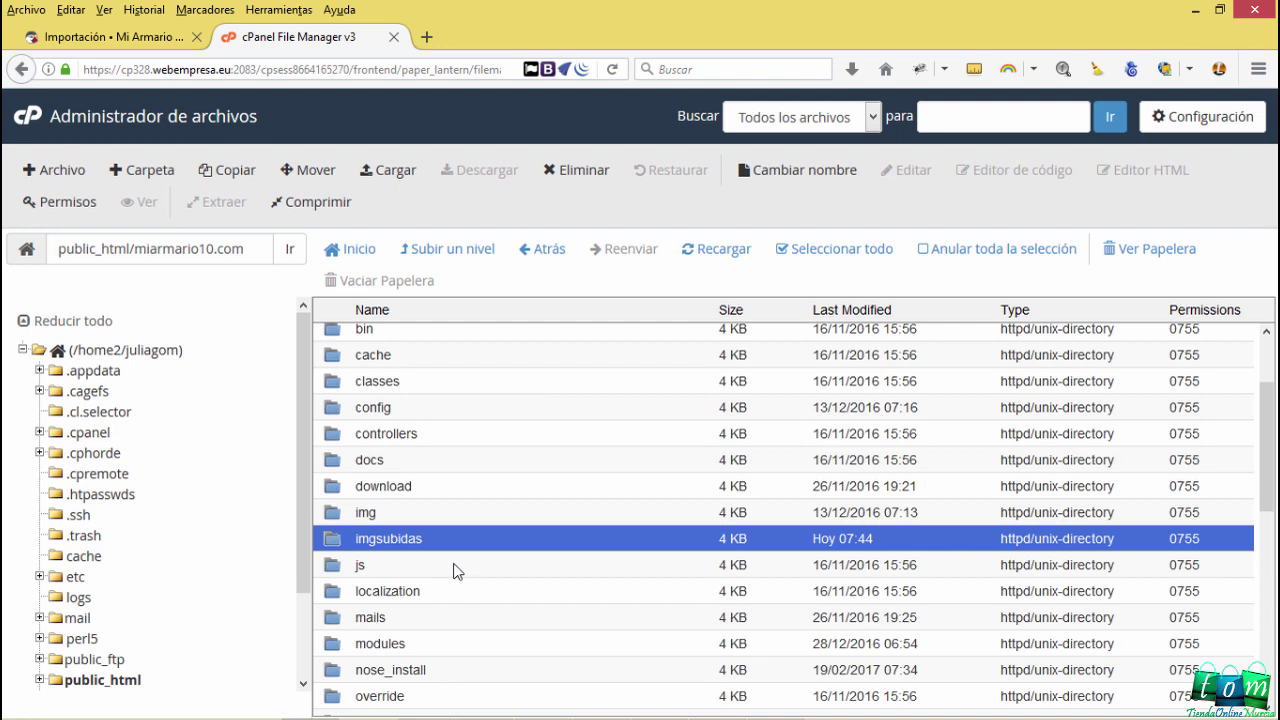
{"action": "double_click", "coordinate": [332, 545]}
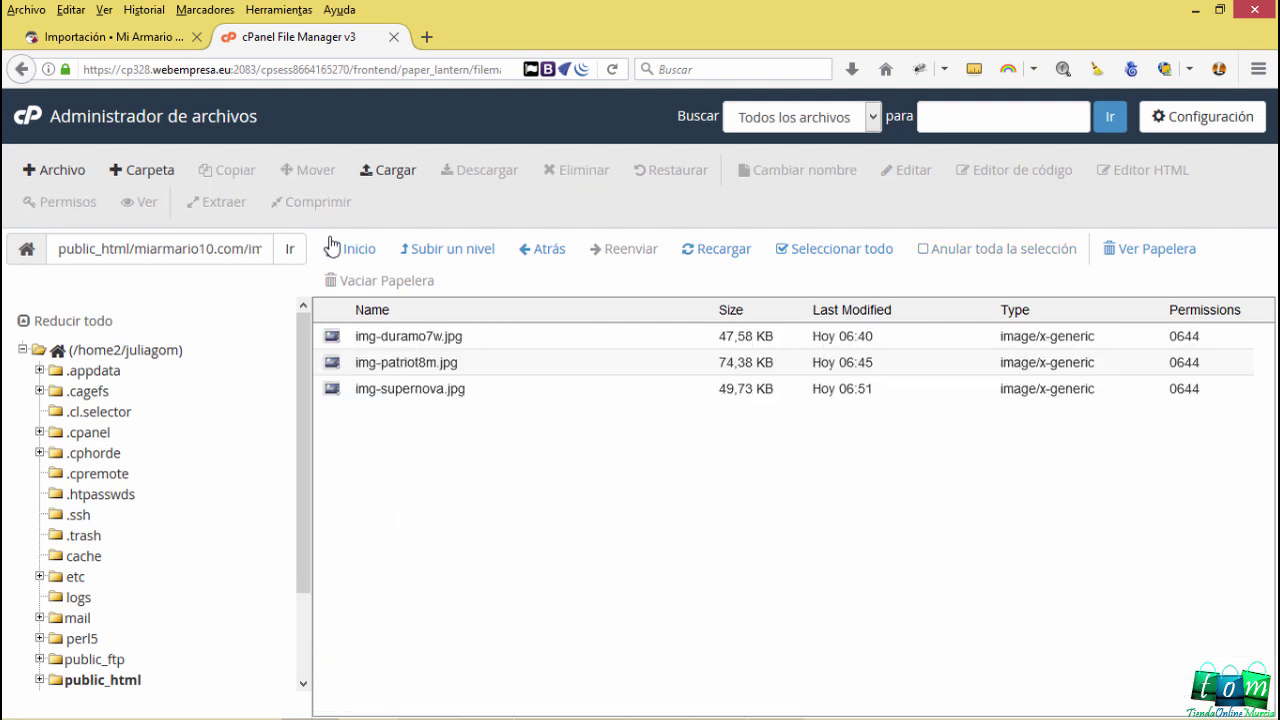
{"action": "left_click", "coordinate": [389, 186]}
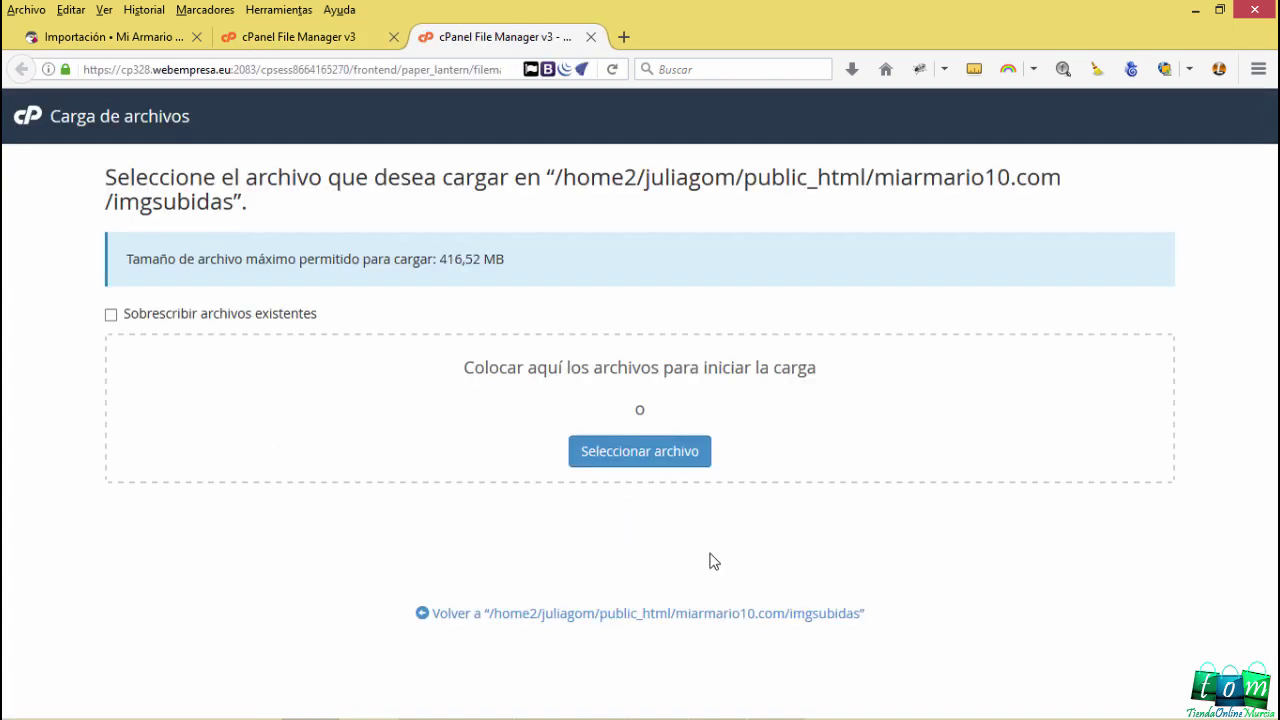
{"action": "left_click", "coordinate": [606, 458]}
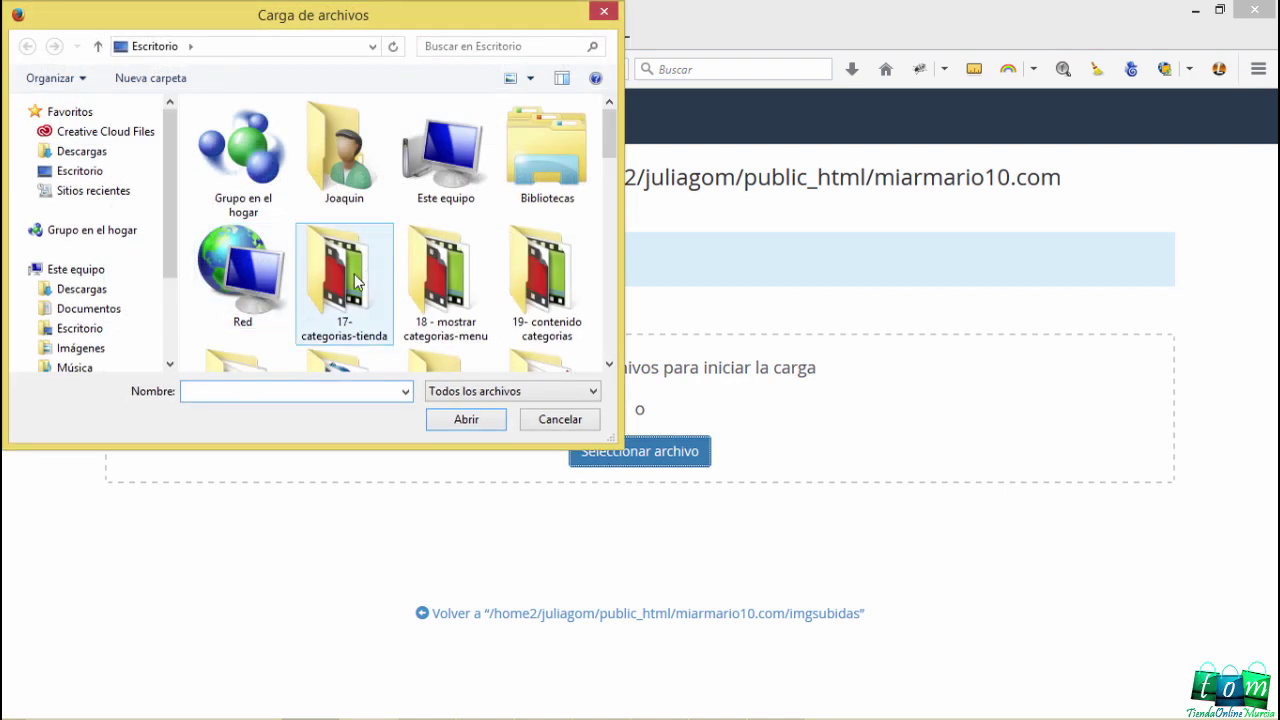
{"action": "left_click", "coordinate": [323, 295]}
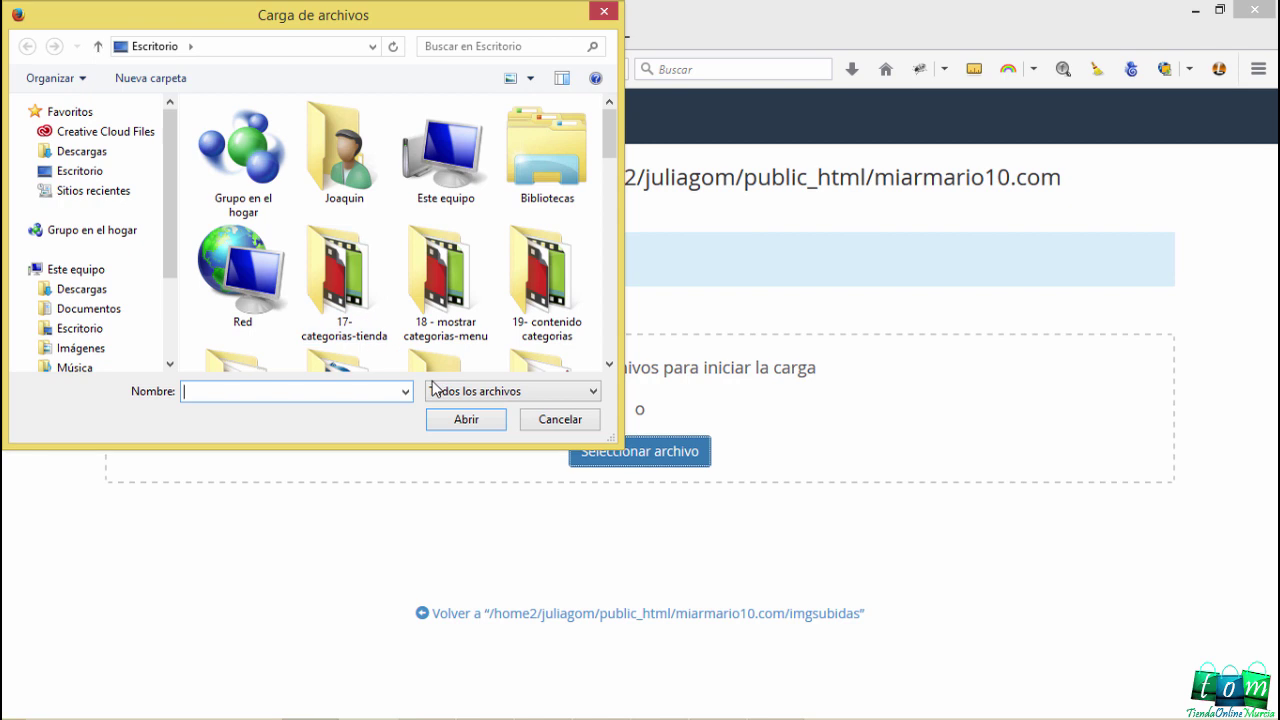
{"action": "left_click", "coordinate": [603, 13]}
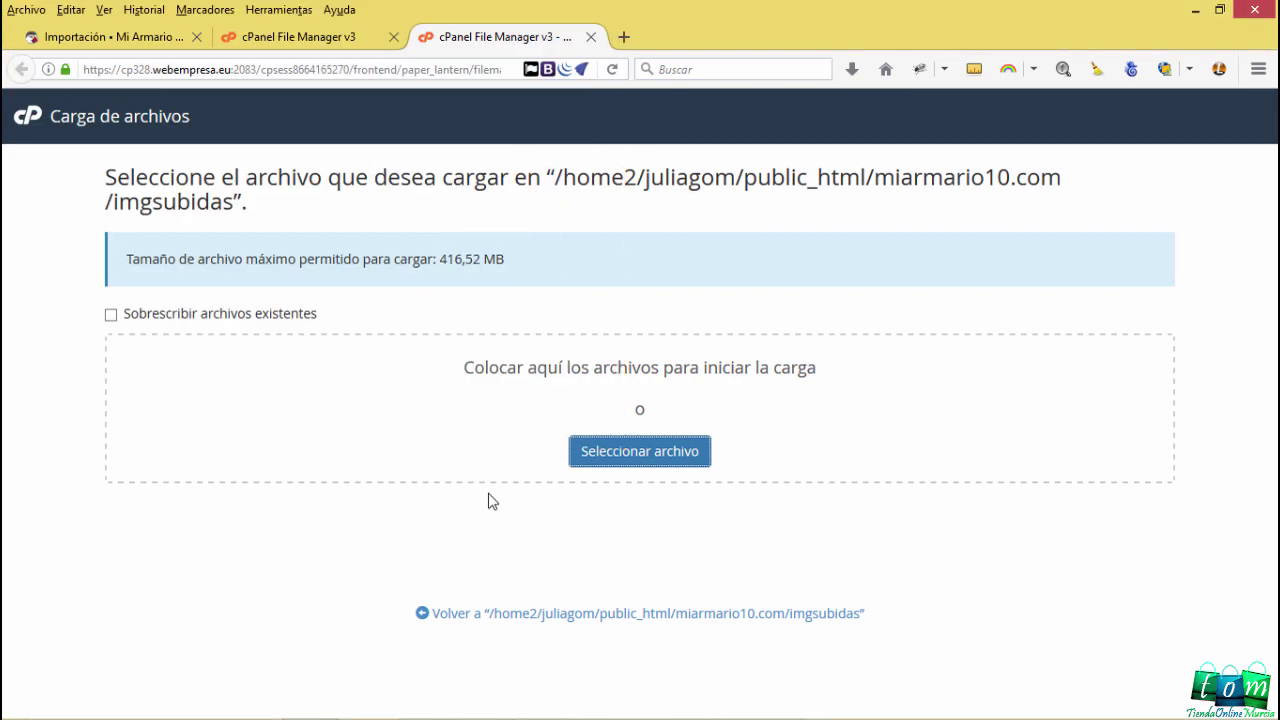
{"action": "left_click", "coordinate": [519, 614]}
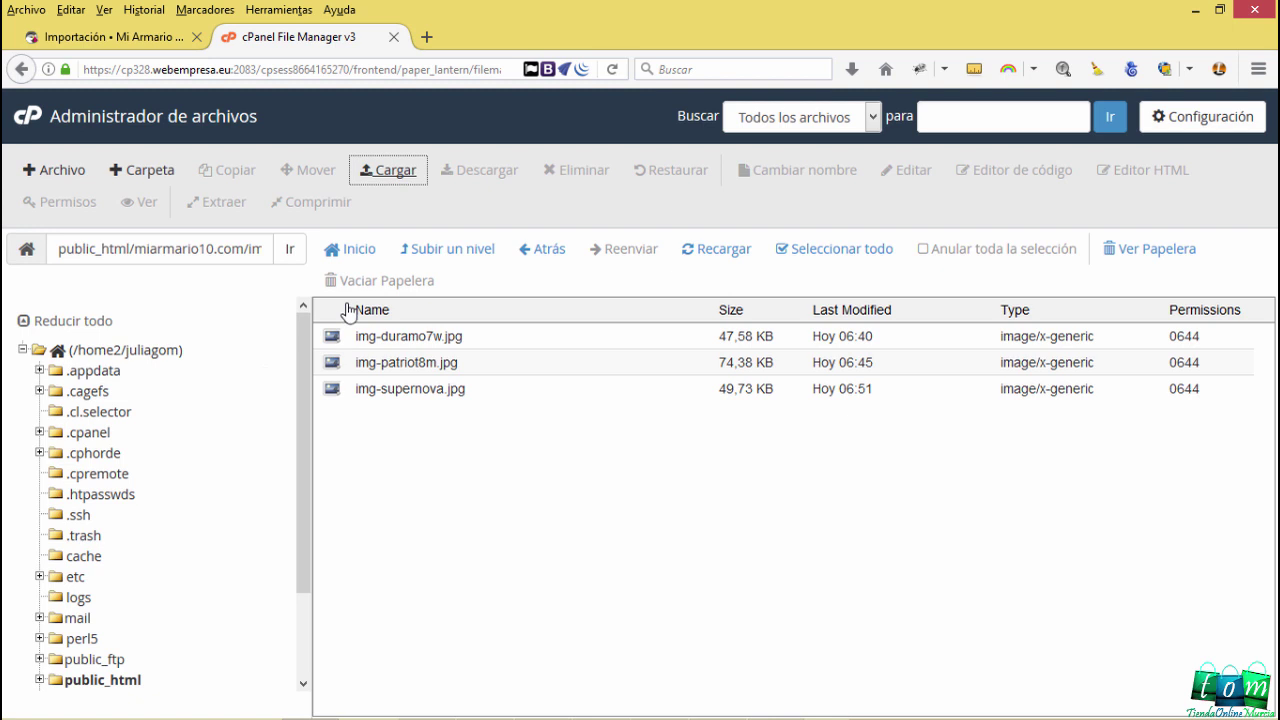
{"action": "left_click", "coordinate": [455, 250]}
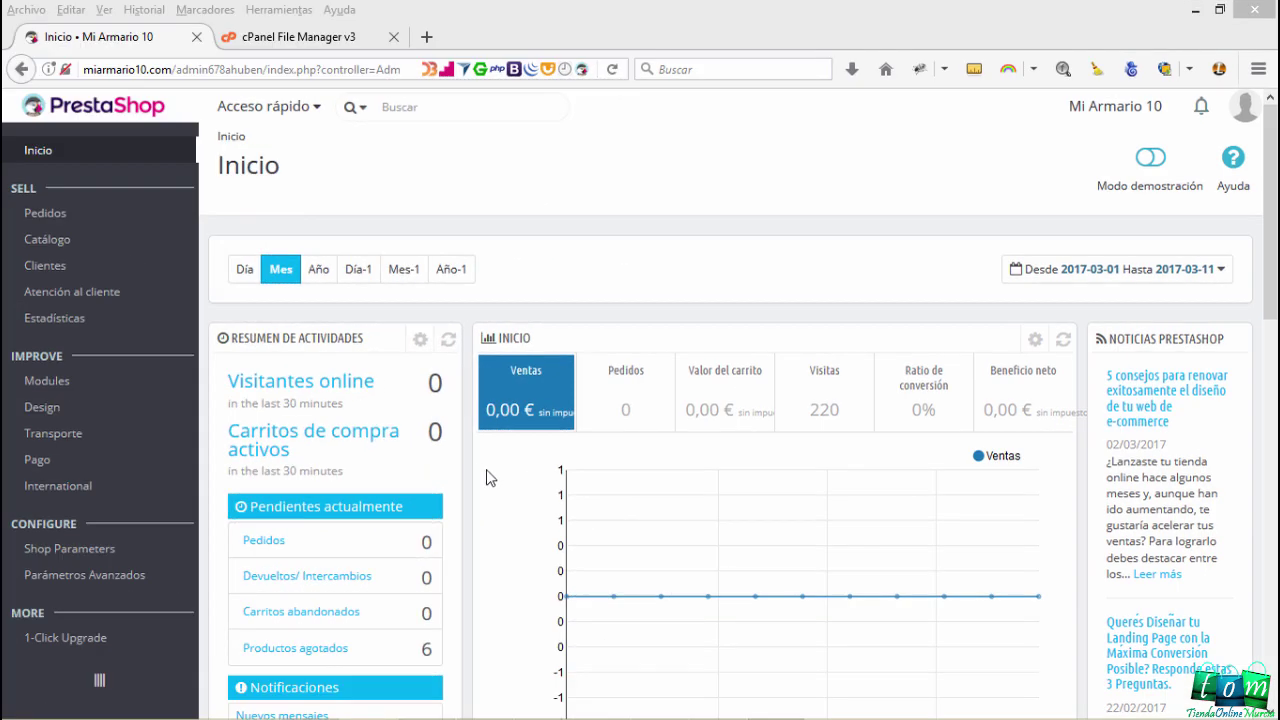
Open Parámetros Avanzados > Importación and choose Productos as the data to import
{"action": "mouse_move", "coordinate": [130, 590]}
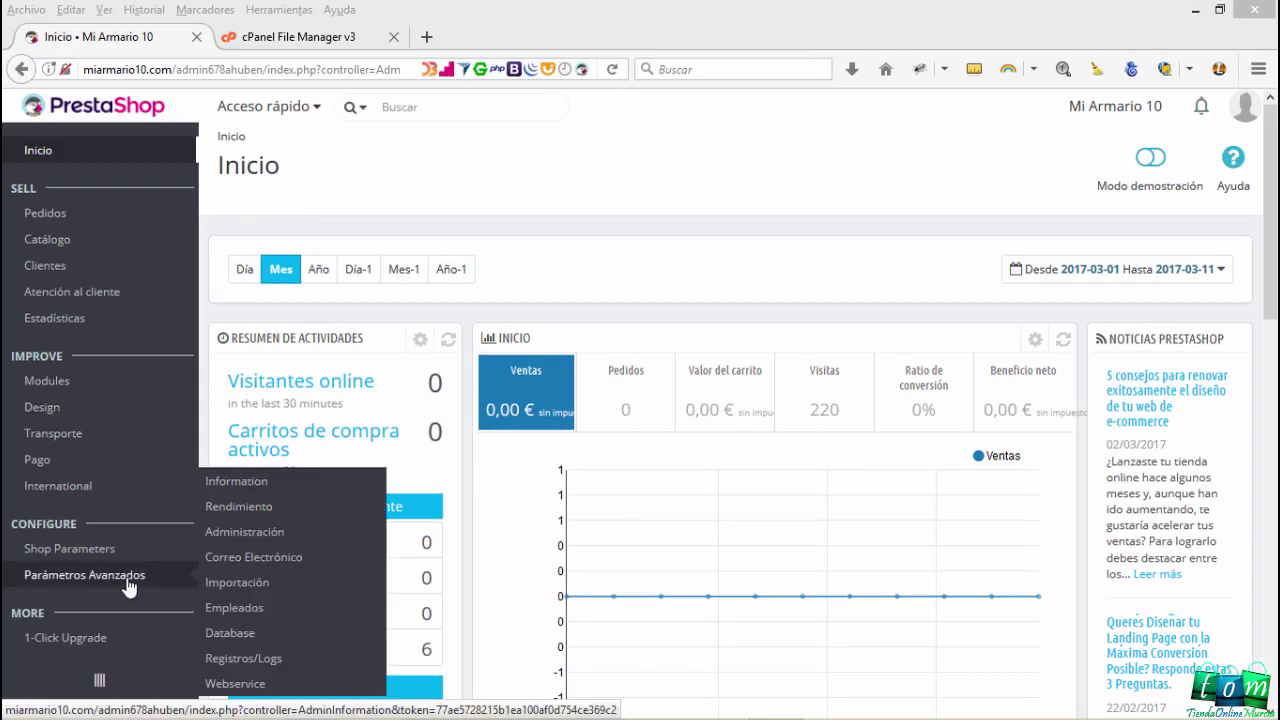
{"action": "left_click", "coordinate": [224, 584]}
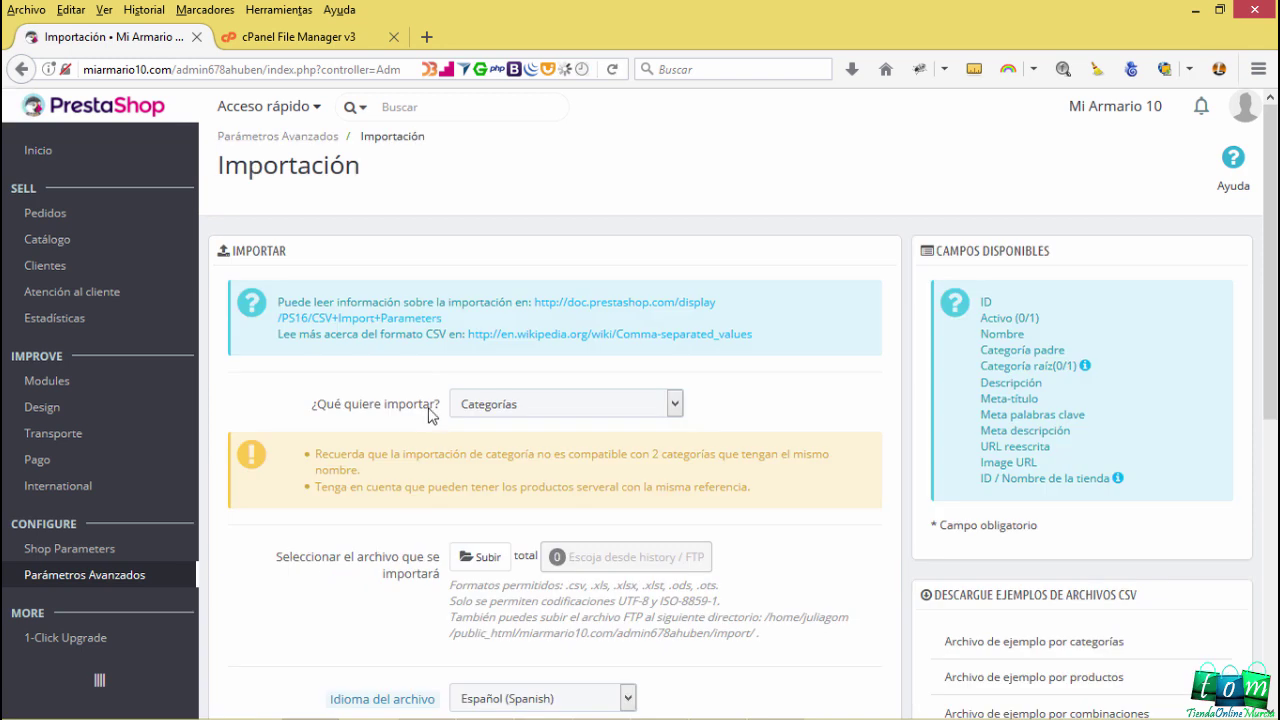
{"action": "left_click_drag", "start_coordinate": [440, 410], "coordinate": [312, 406]}
{"action": "left_click", "coordinate": [481, 406]}
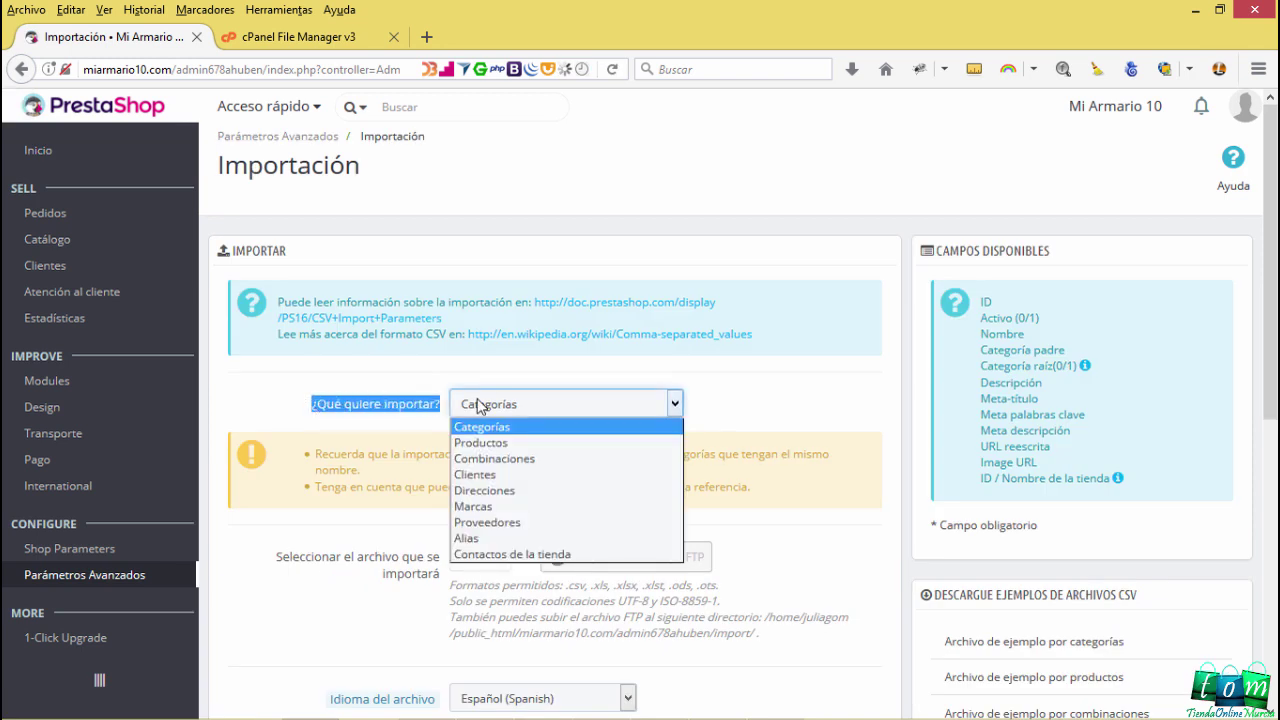
{"action": "left_click", "coordinate": [484, 443]}
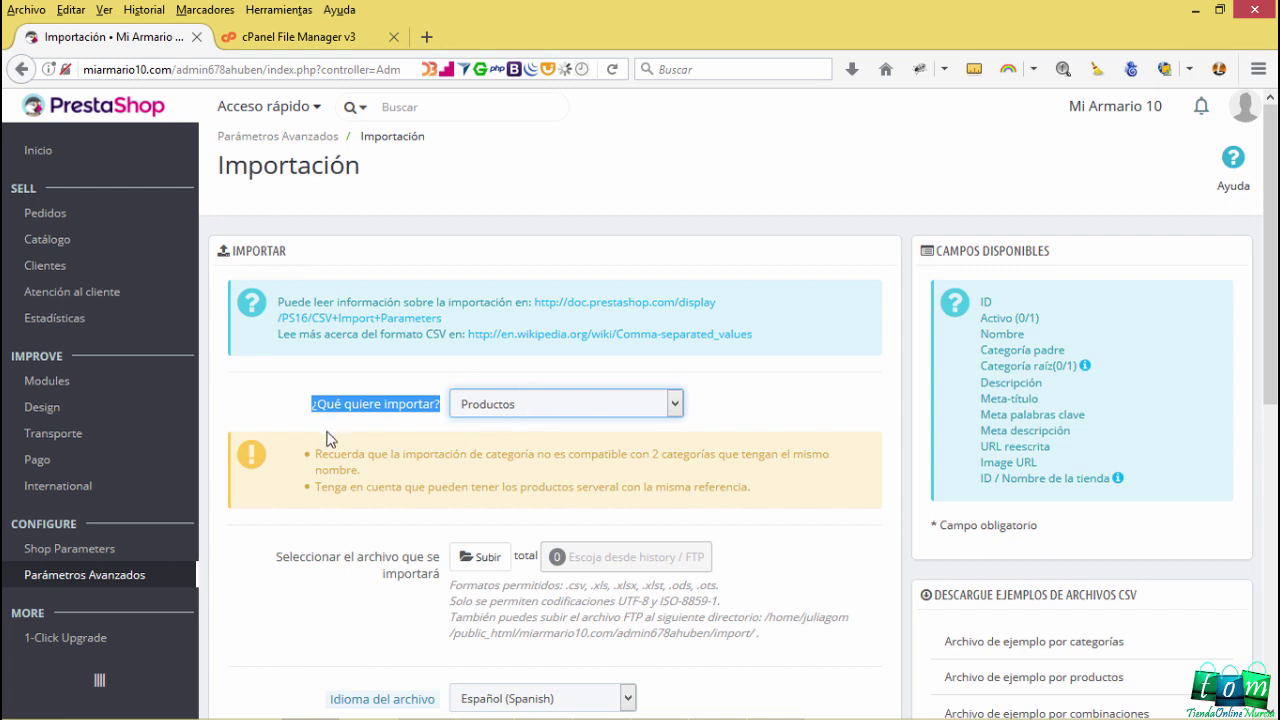
{"action": "scroll", "coordinate": [345, 465], "scroll_direction": "down", "scroll_amount": 2}
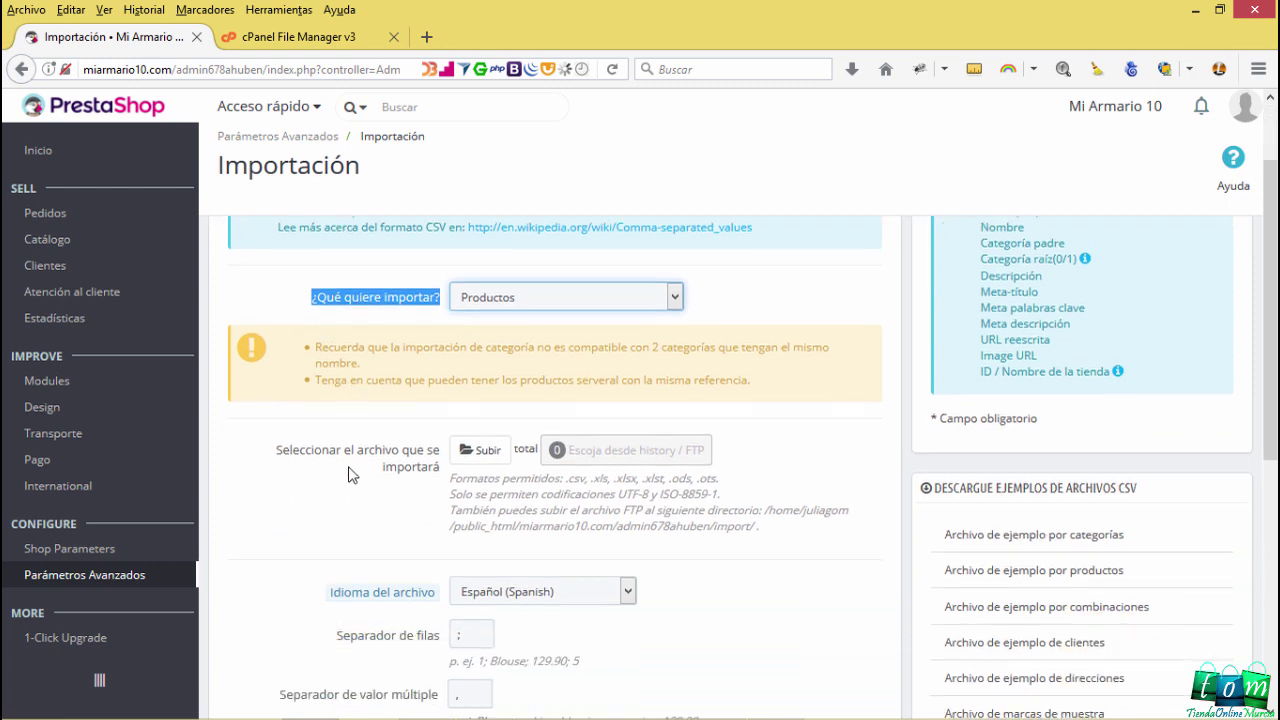
{"action": "left_click", "coordinate": [490, 455]}
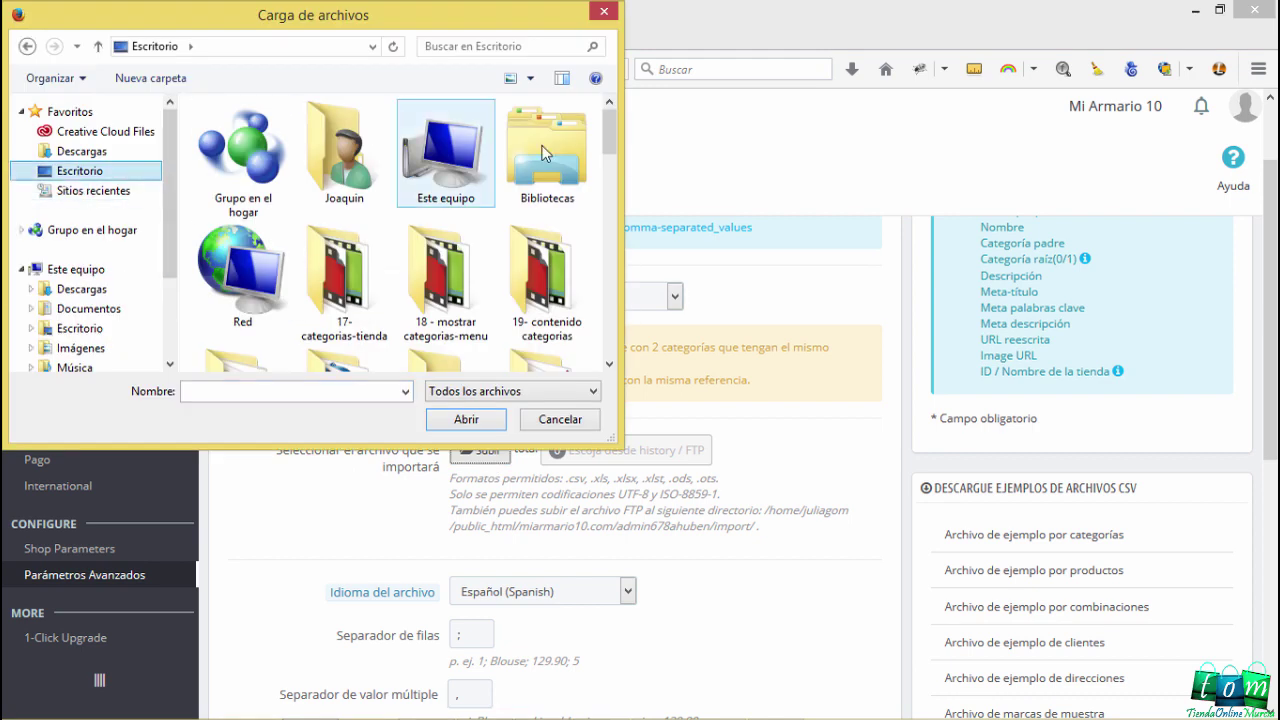
{"action": "left_click_drag", "start_coordinate": [609, 135], "coordinate": [609, 245]}
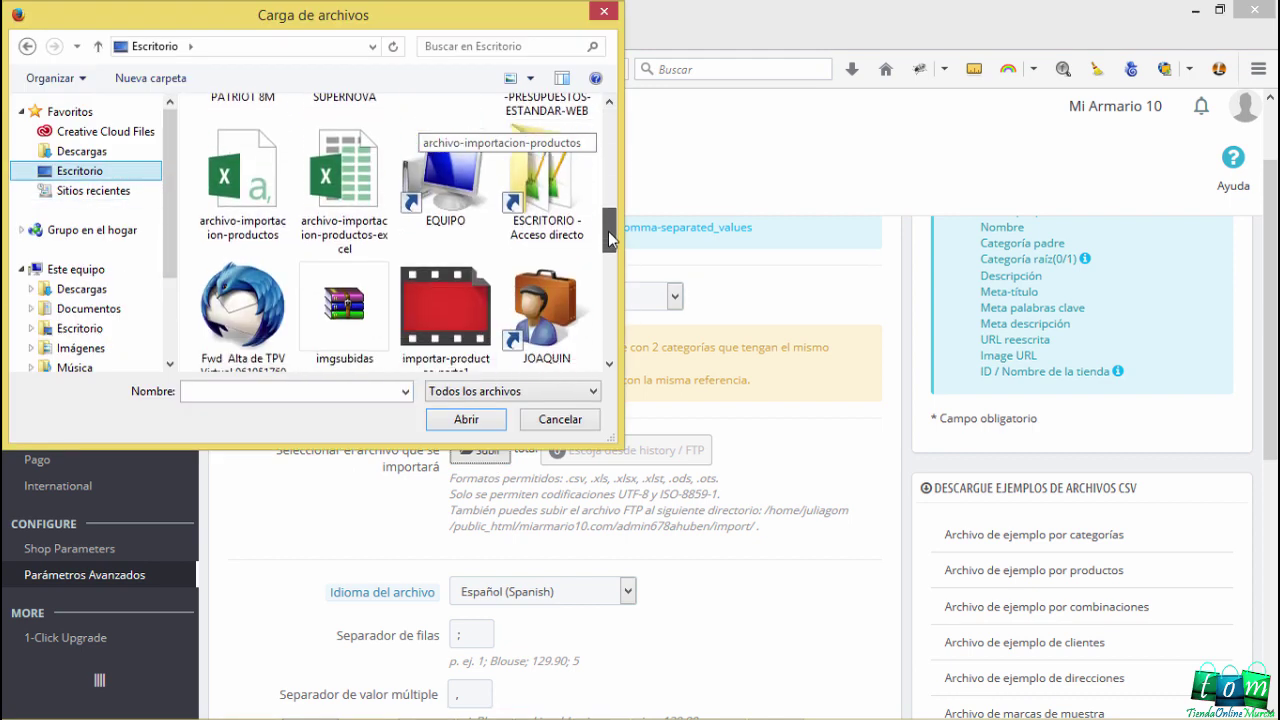
{"action": "left_click", "coordinate": [263, 207]}
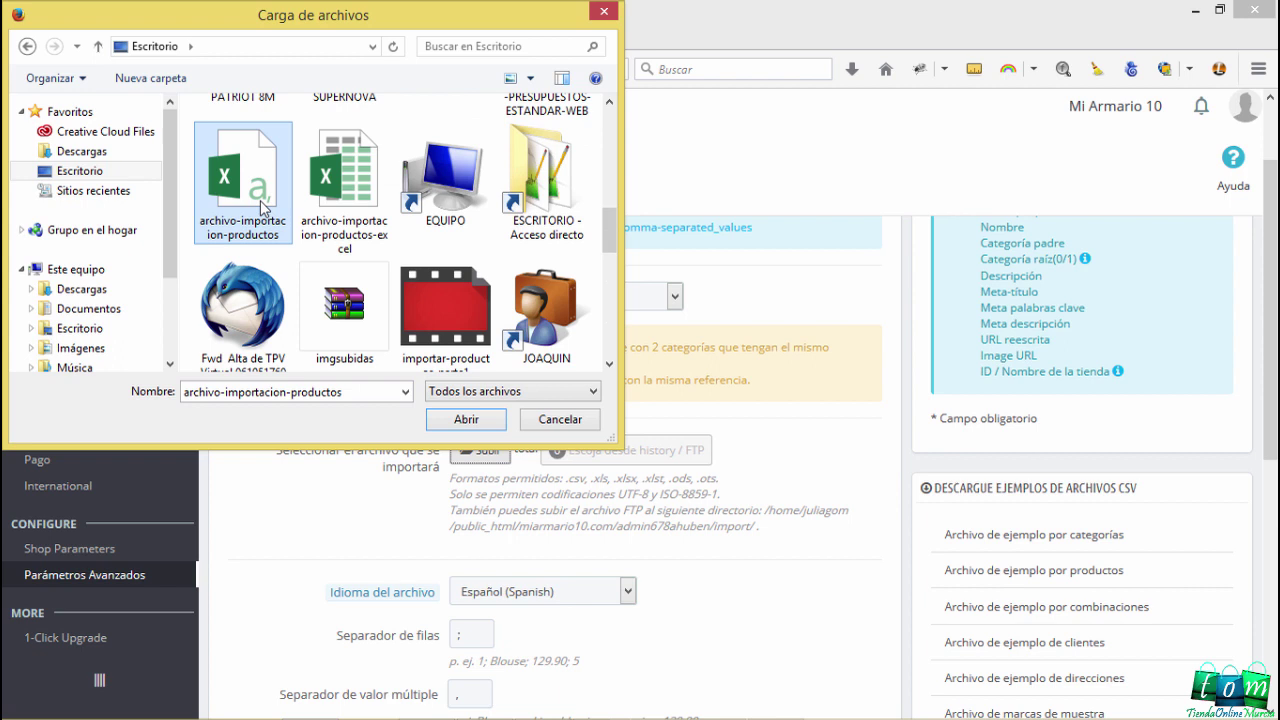
{"action": "left_click", "coordinate": [466, 420]}
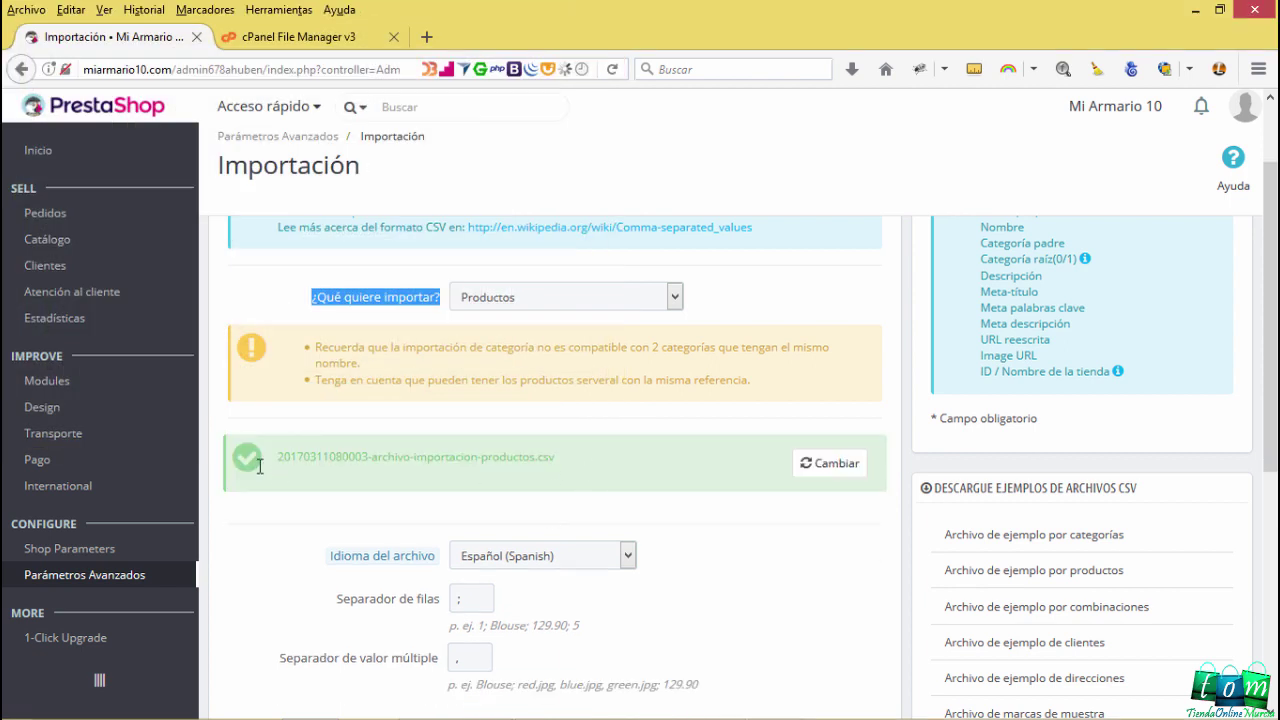
{"action": "left_click_drag", "start_coordinate": [279, 458], "coordinate": [556, 462]}
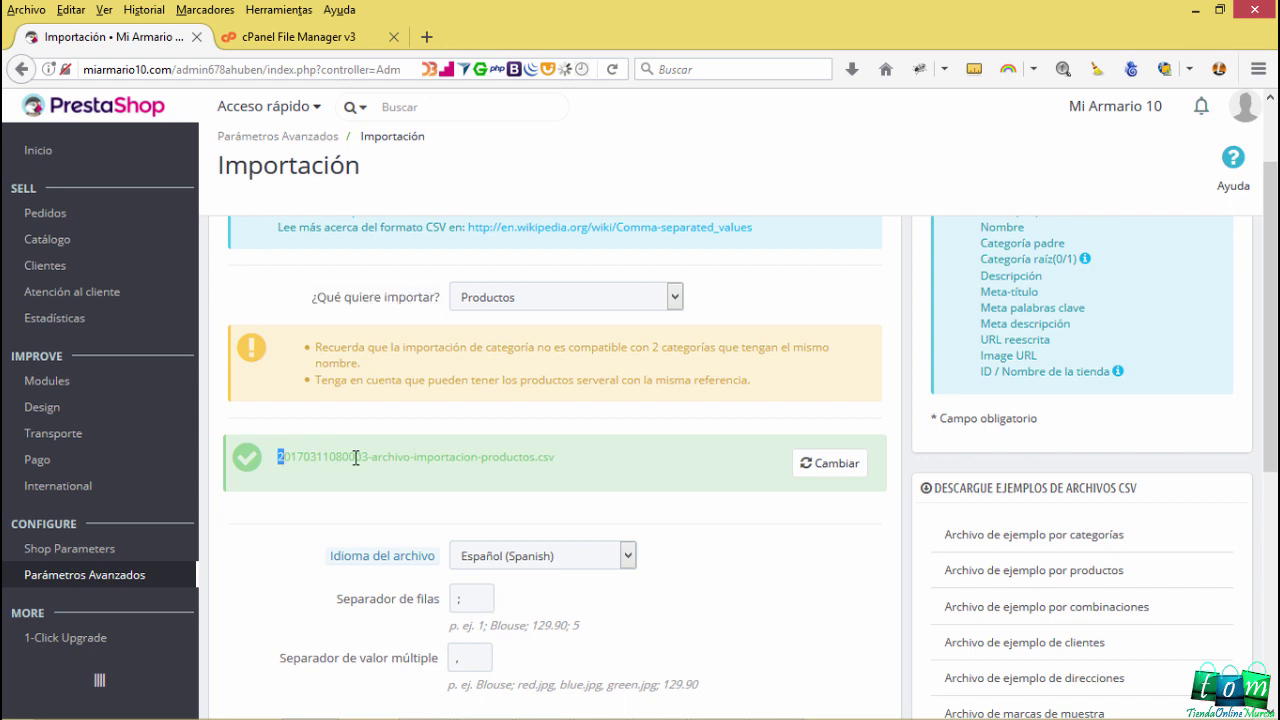
{"action": "left_click", "coordinate": [558, 458]}
{"action": "double_click", "coordinate": [541, 457]}
{"action": "scroll", "coordinate": [622, 486], "scroll_direction": "down", "scroll_amount": 2}
{"action": "left_click", "coordinate": [485, 455]}
{"action": "left_click", "coordinate": [497, 454]}
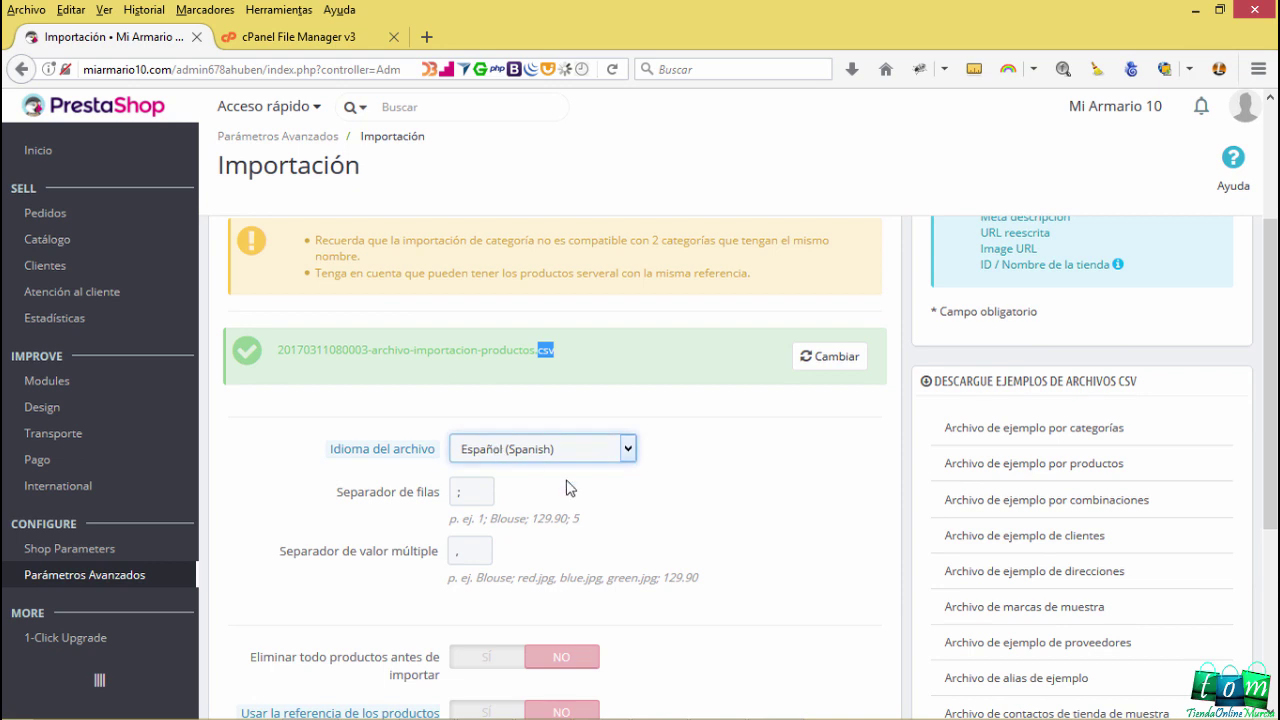
Check the row separator and re-enter ',' as the multiple-value separator
{"action": "scroll", "coordinate": [603, 465], "scroll_direction": "down", "scroll_amount": 2}
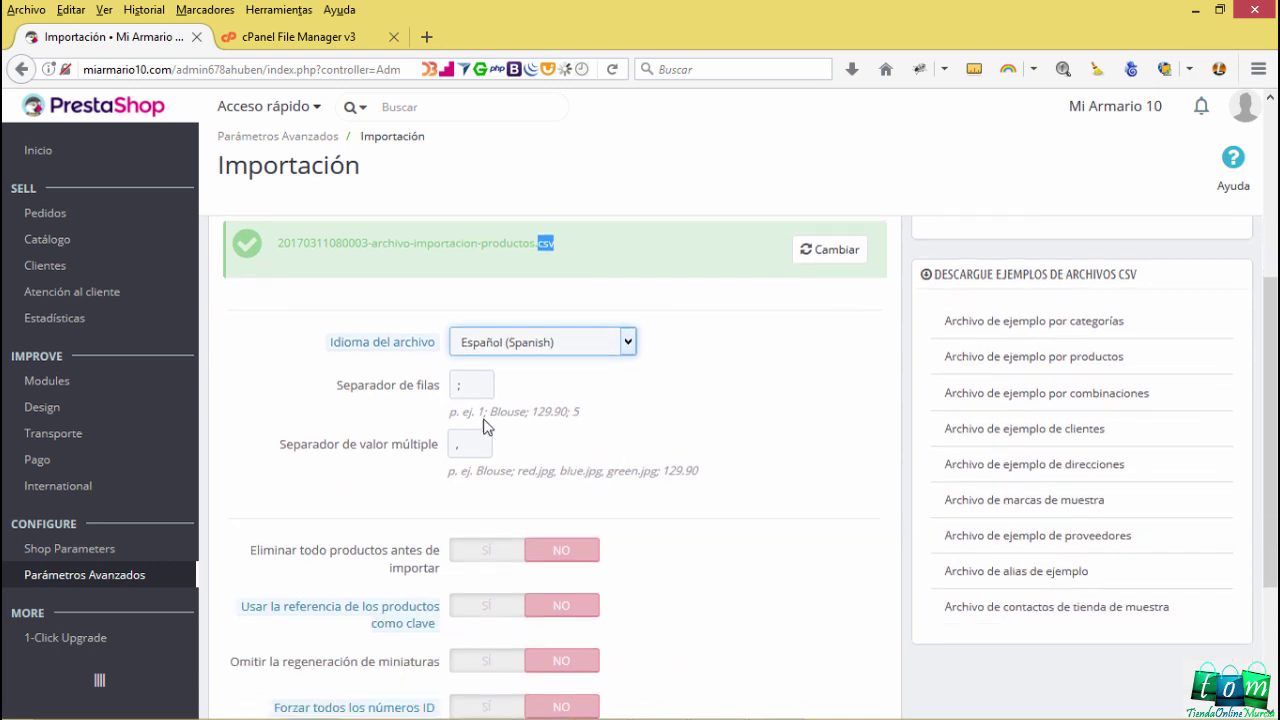
{"action": "left_click_drag", "start_coordinate": [470, 385], "coordinate": [450, 389]}
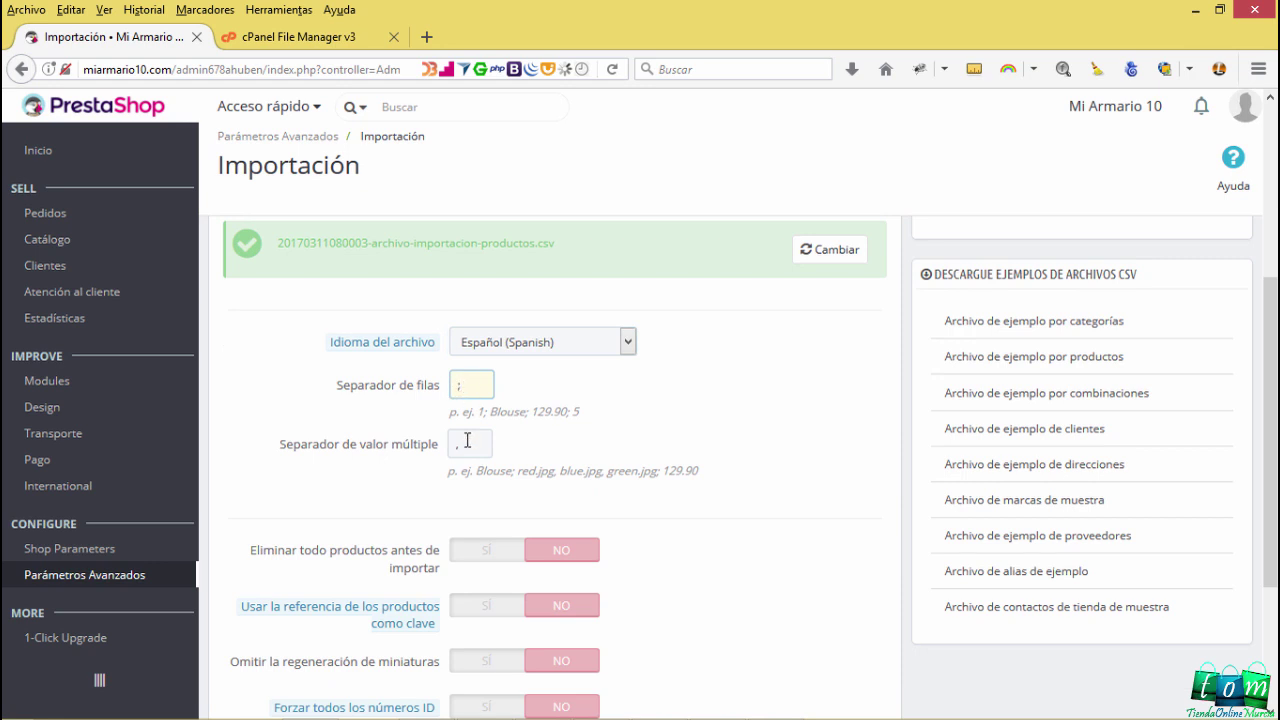
{"action": "left_click_drag", "start_coordinate": [475, 444], "coordinate": [451, 444]}
{"action": "type", "text": ","}
Leave Eliminar todos los productos set to NO and continue to column matching
{"action": "scroll", "coordinate": [579, 448], "scroll_direction": "down", "scroll_amount": 1}
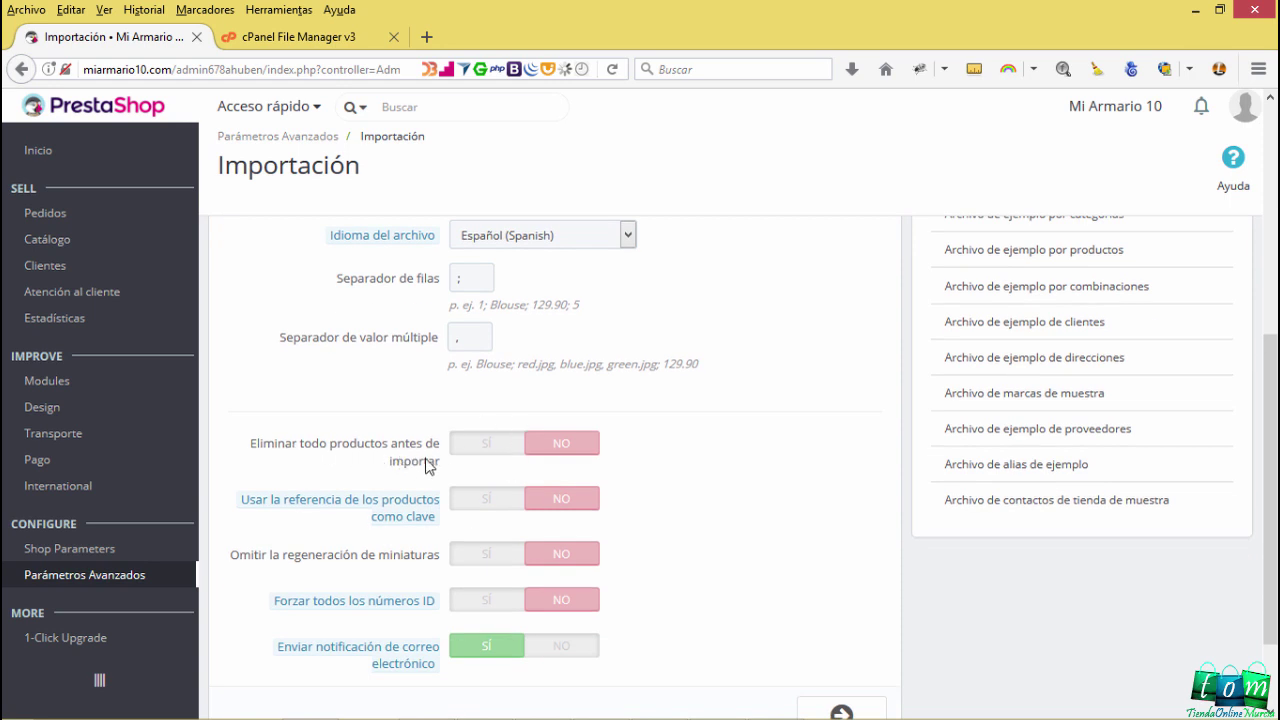
{"action": "left_click_drag", "start_coordinate": [442, 464], "coordinate": [257, 443]}
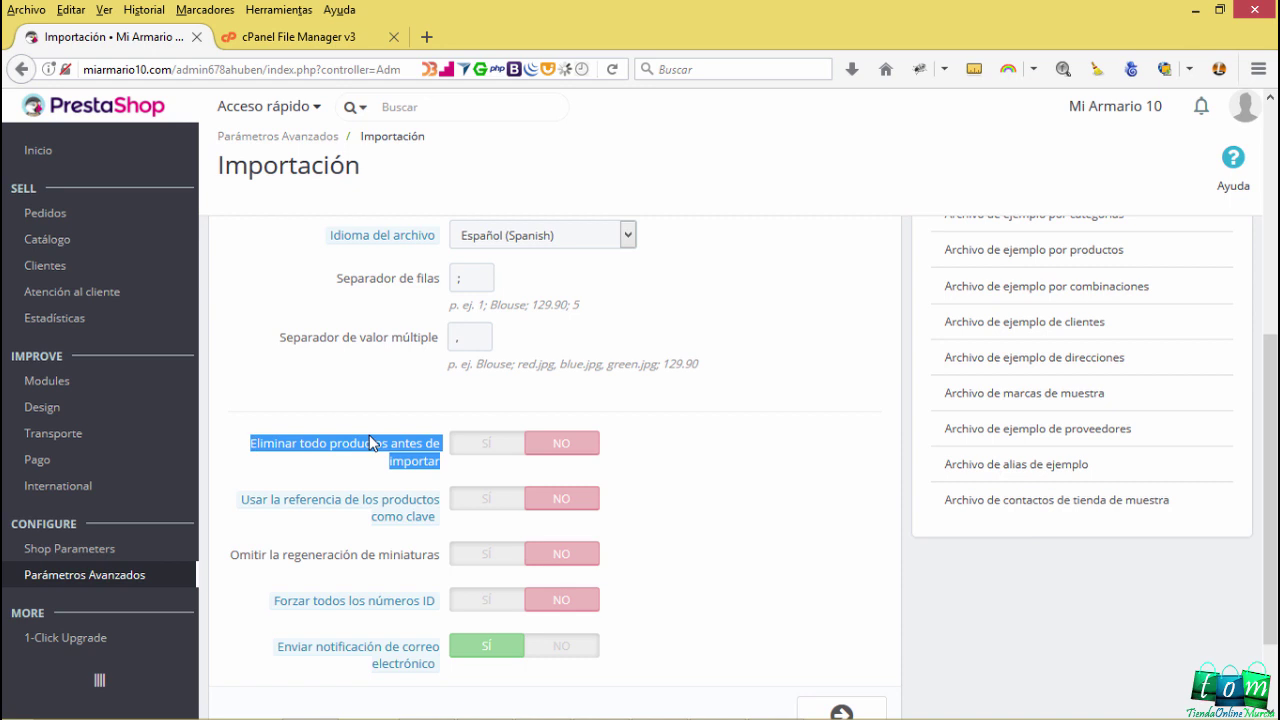
{"action": "left_click", "coordinate": [565, 447]}
{"action": "left_click", "coordinate": [564, 446]}
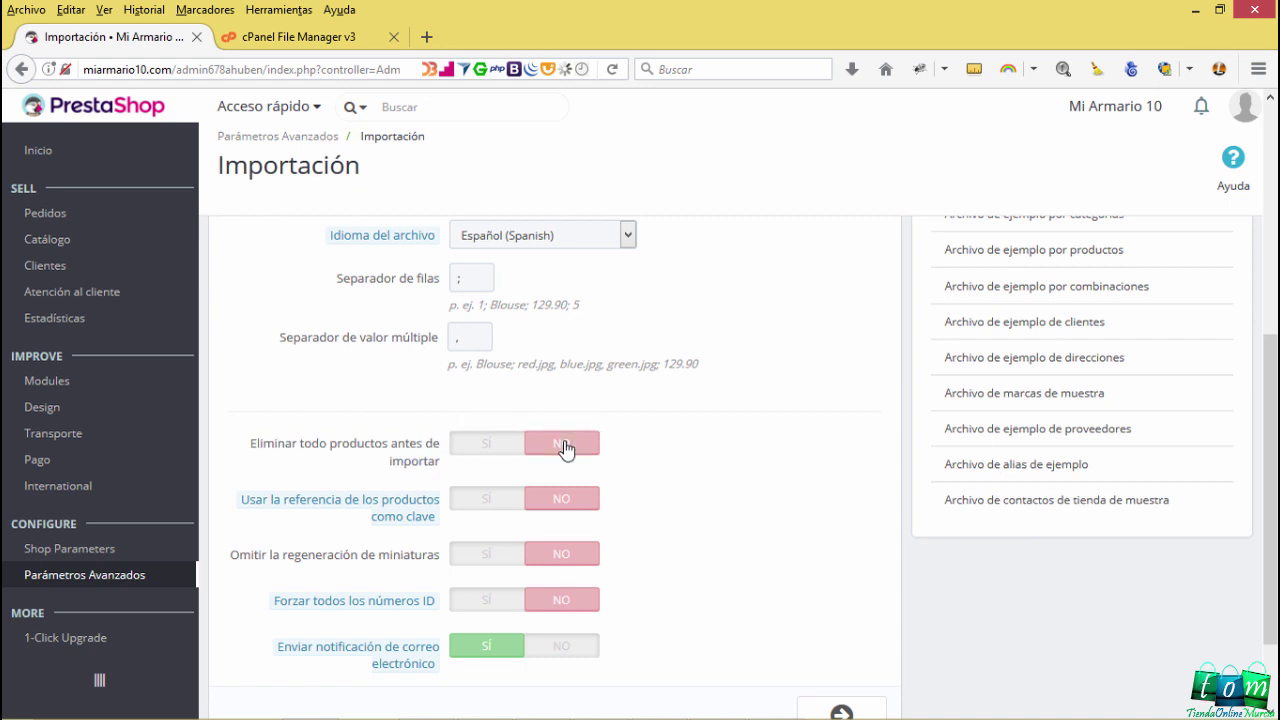
{"action": "scroll", "coordinate": [361, 553], "scroll_direction": "down", "scroll_amount": 2}
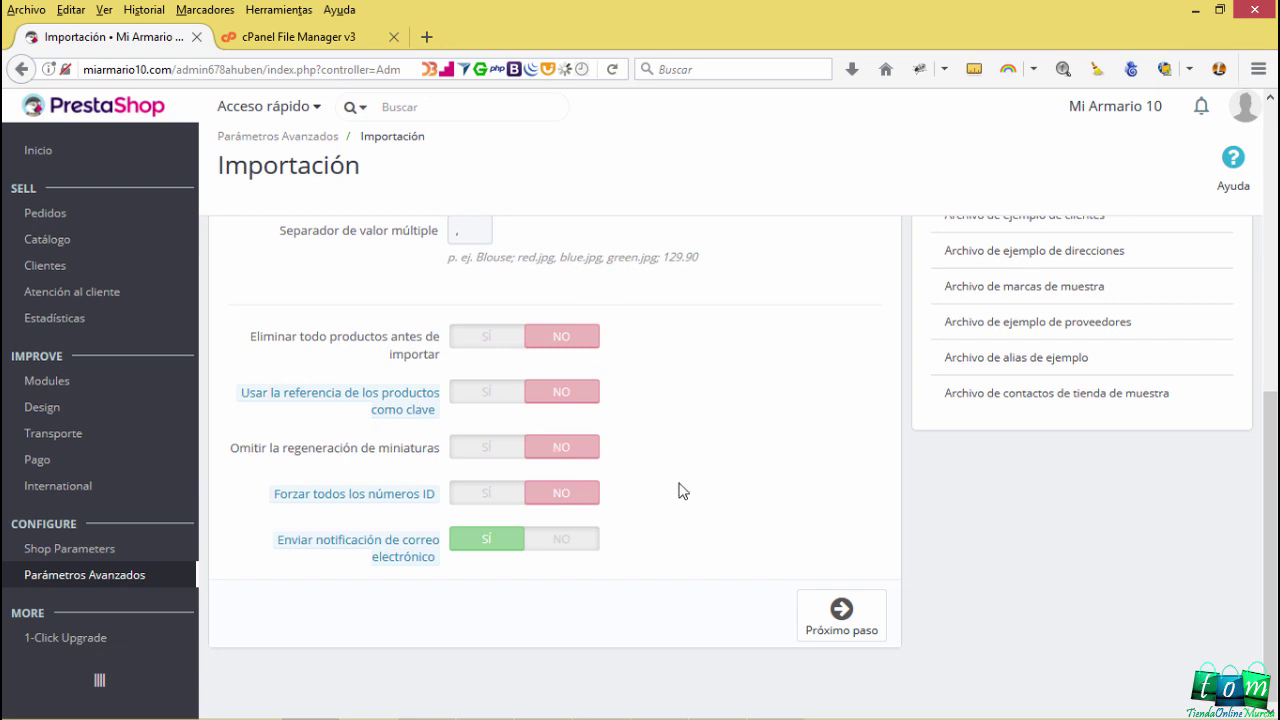
{"action": "mouse_move", "coordinate": [342, 494]}
{"action": "scroll", "coordinate": [697, 517], "scroll_direction": "down", "scroll_amount": 1}
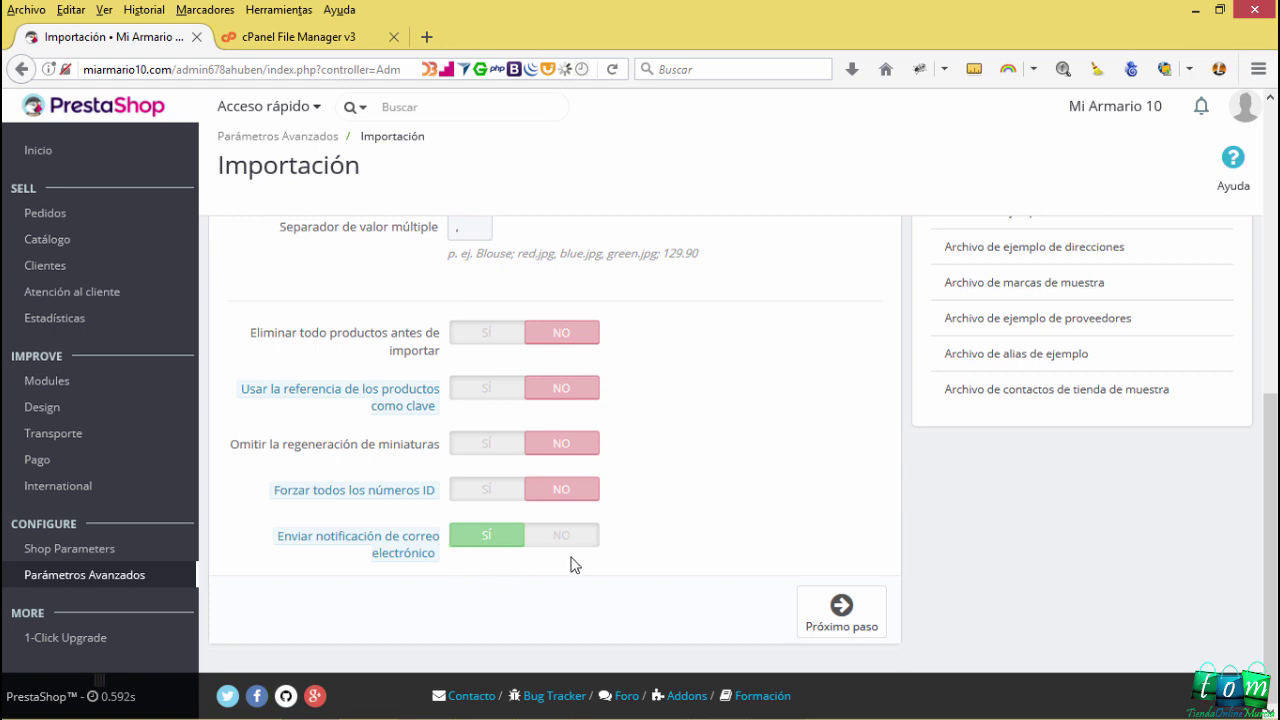
{"action": "scroll", "coordinate": [654, 543], "scroll_direction": "up", "scroll_amount": 1}
{"action": "scroll", "coordinate": [690, 547], "scroll_direction": "down", "scroll_amount": 1}
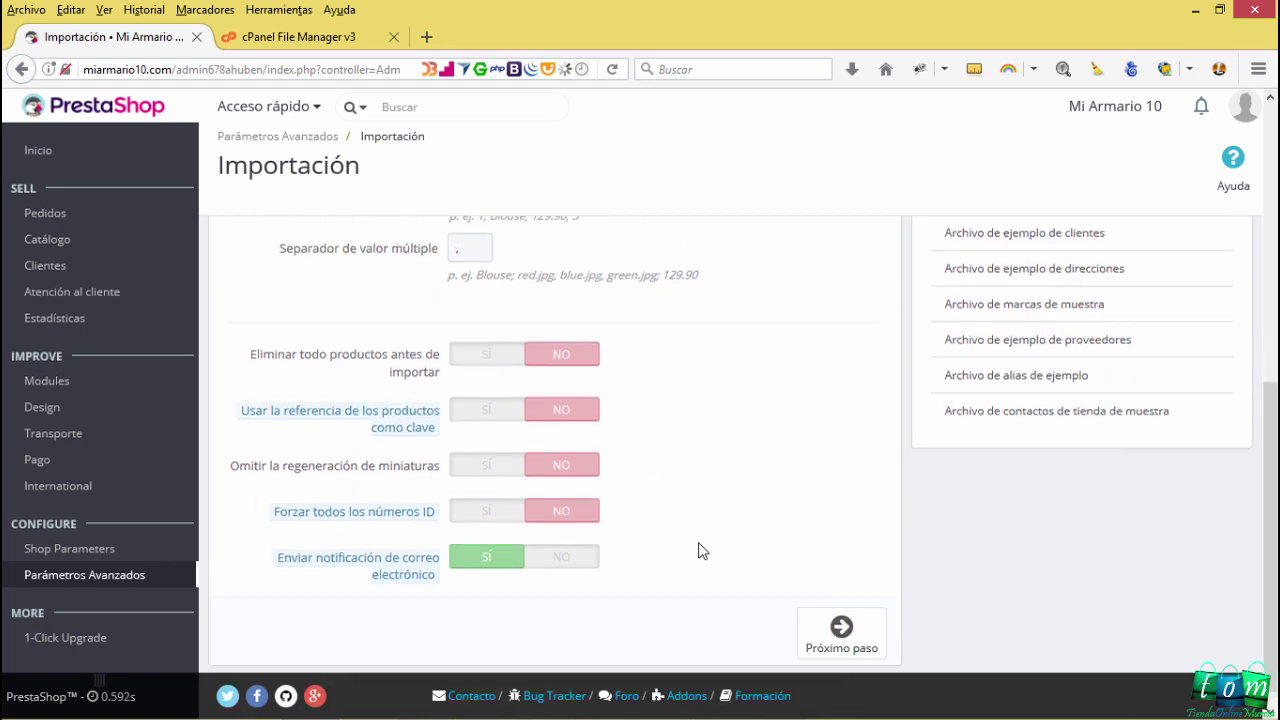
{"action": "left_click", "coordinate": [818, 604]}
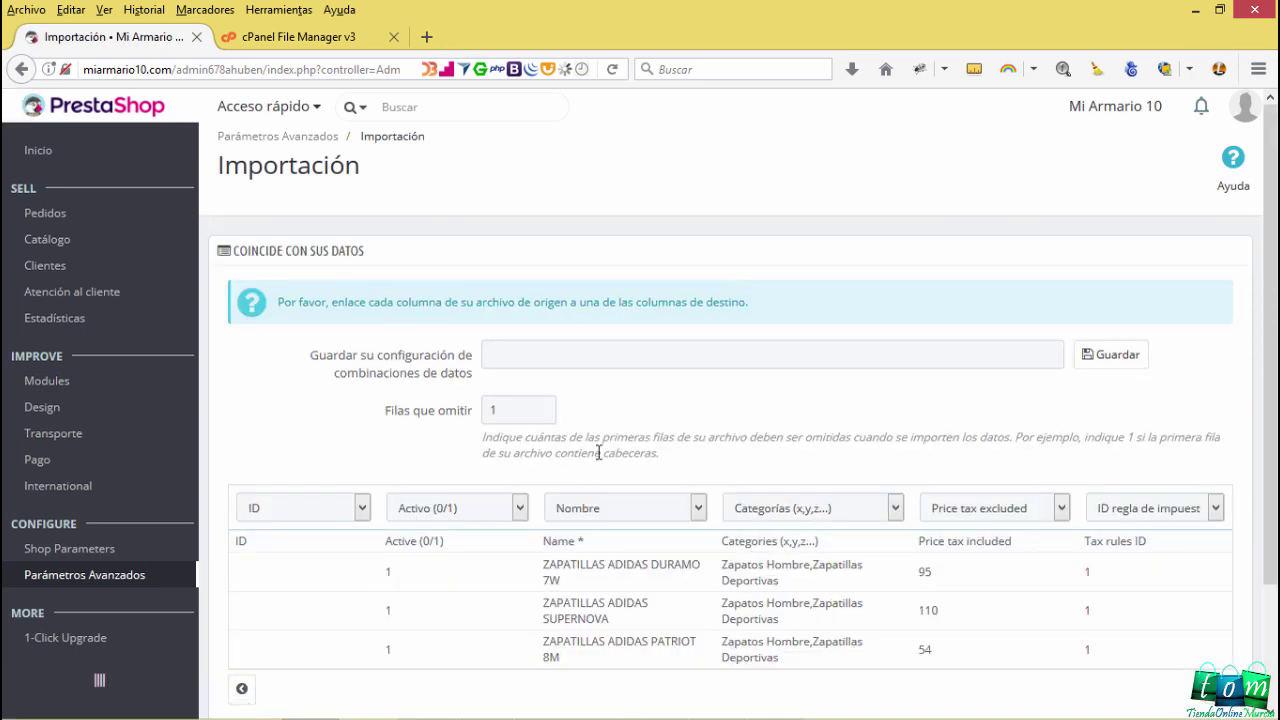
Match the first columns to ID, Activo (0/1) and Nombre
{"action": "left_click_drag", "start_coordinate": [511, 410], "coordinate": [485, 410]}
{"action": "left_click", "coordinate": [363, 510]}
{"action": "left_click", "coordinate": [366, 512]}
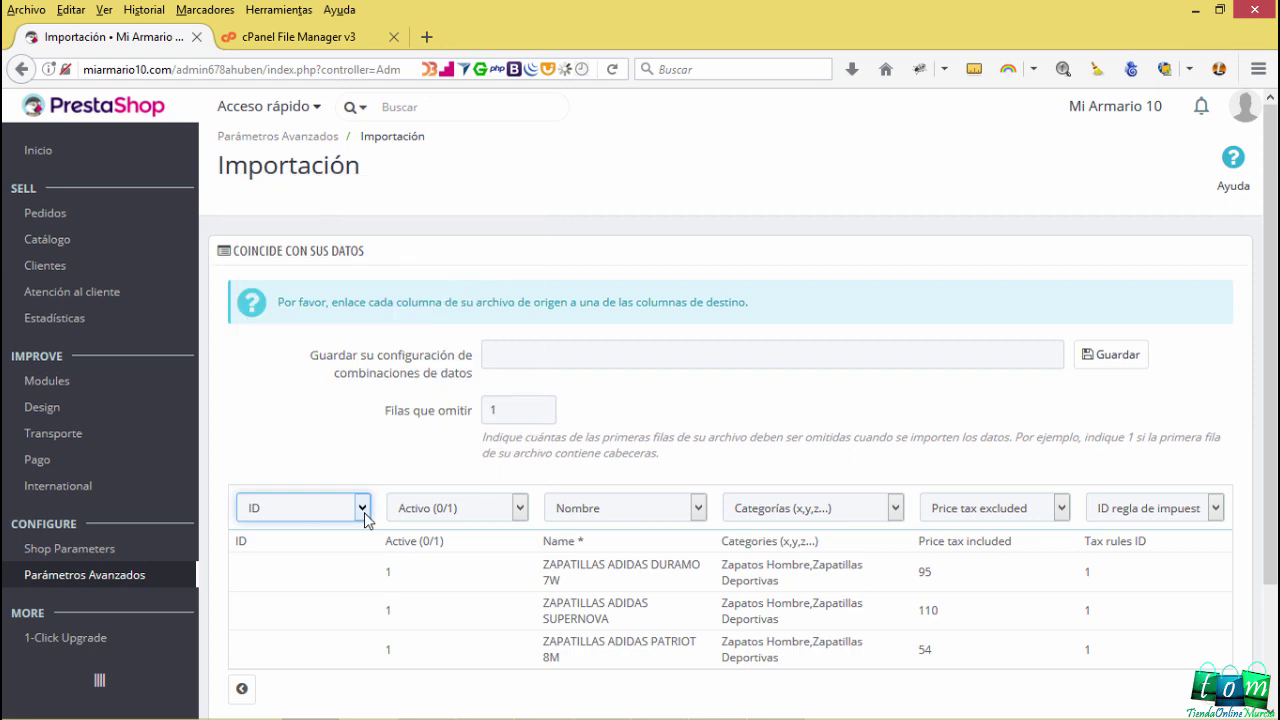
{"action": "left_click", "coordinate": [458, 510]}
{"action": "left_click", "coordinate": [426, 516]}
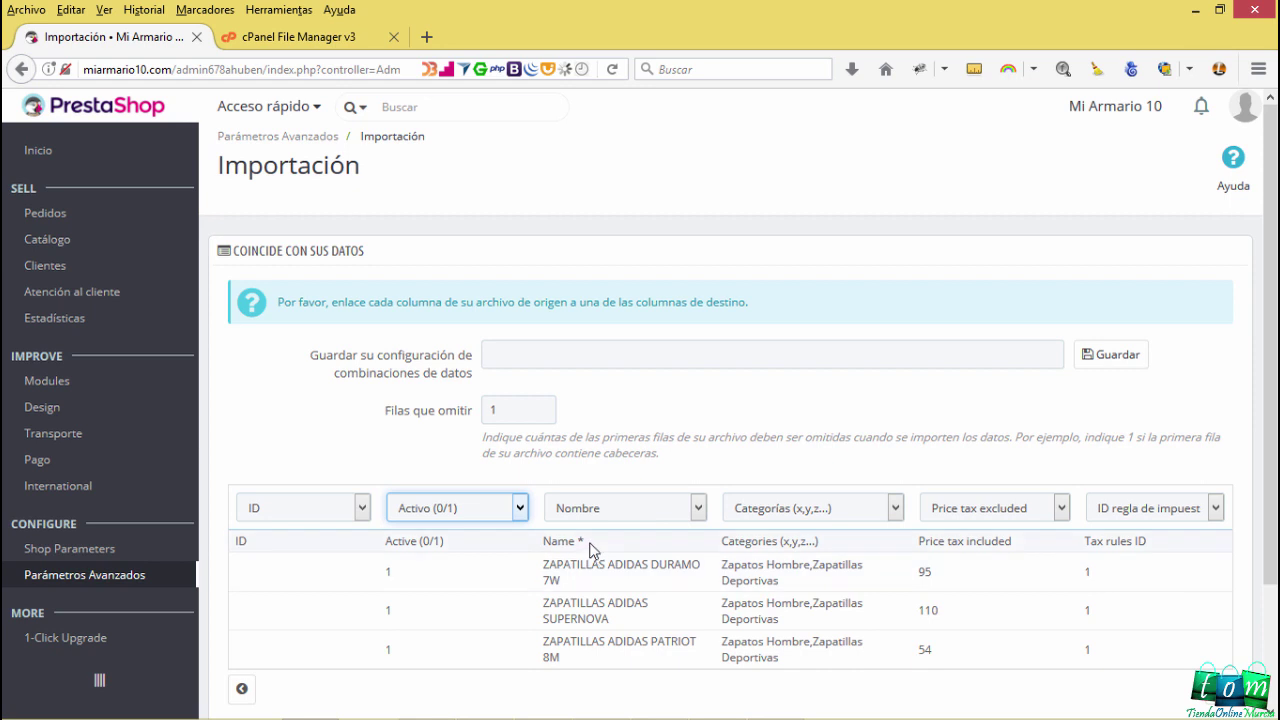
{"action": "left_click_drag", "start_coordinate": [584, 541], "coordinate": [543, 541]}
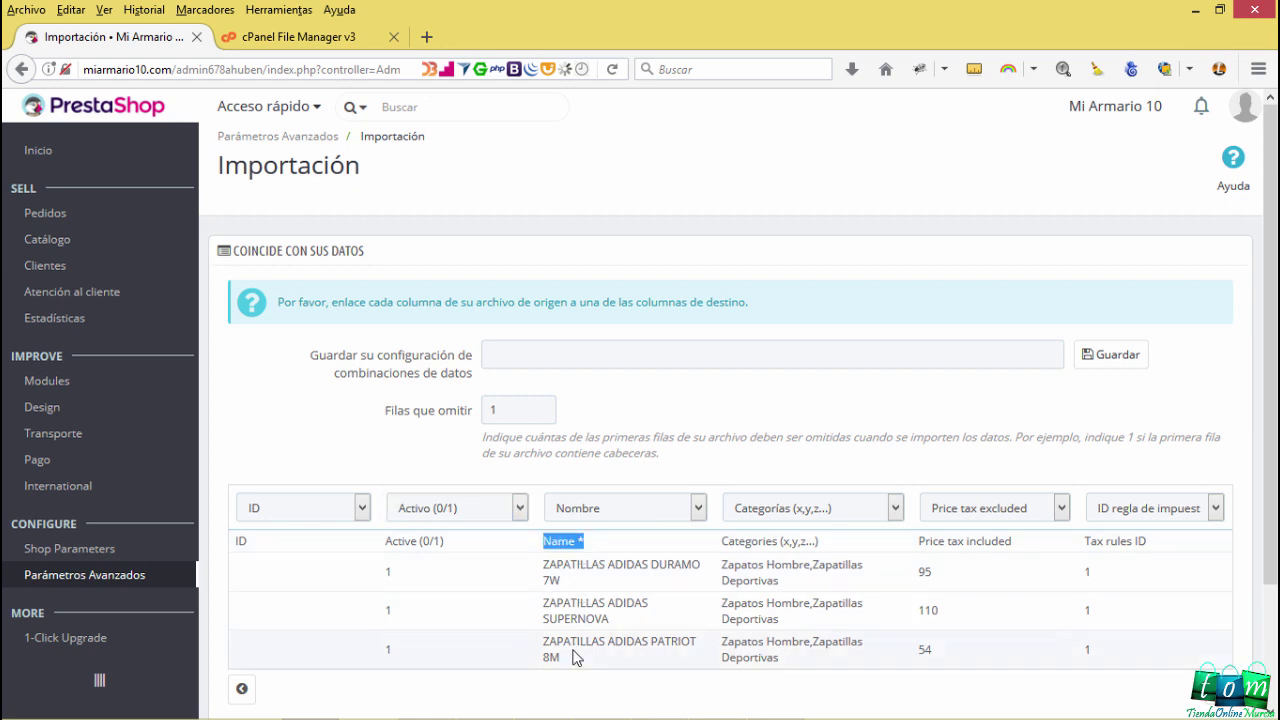
{"action": "left_click", "coordinate": [587, 513]}
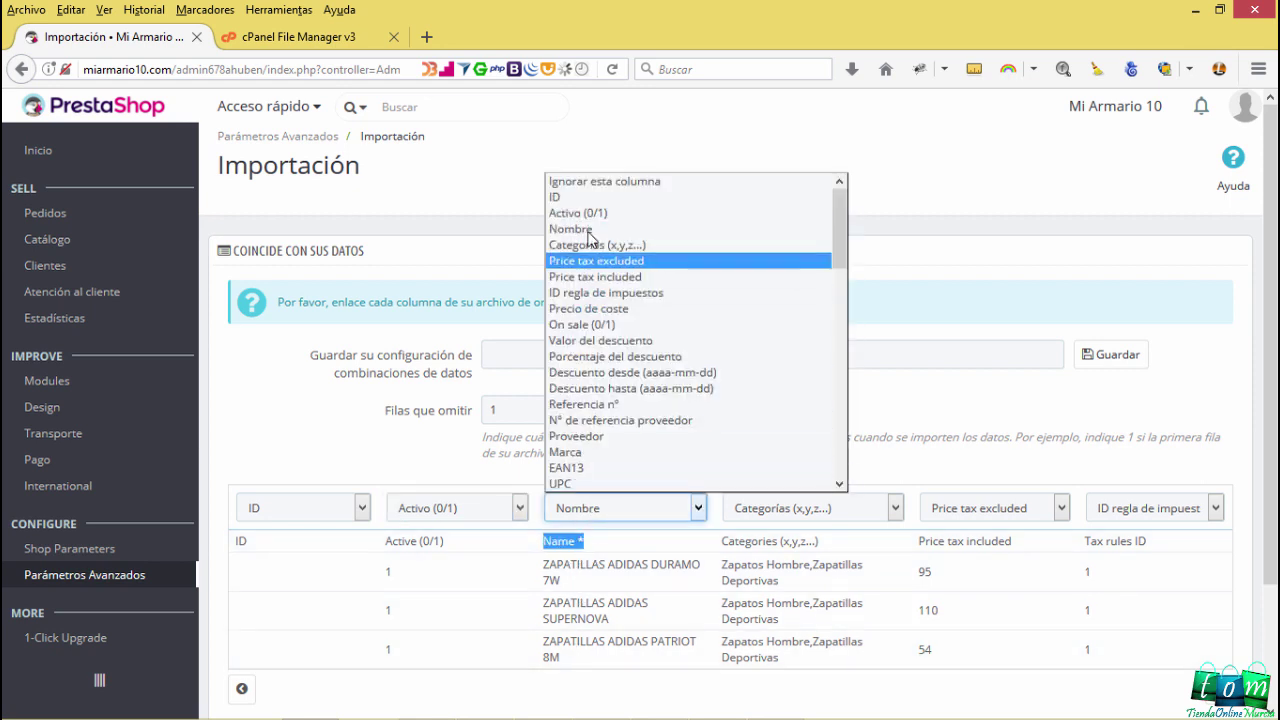
{"action": "left_click", "coordinate": [588, 214]}
{"action": "left_click", "coordinate": [597, 506]}
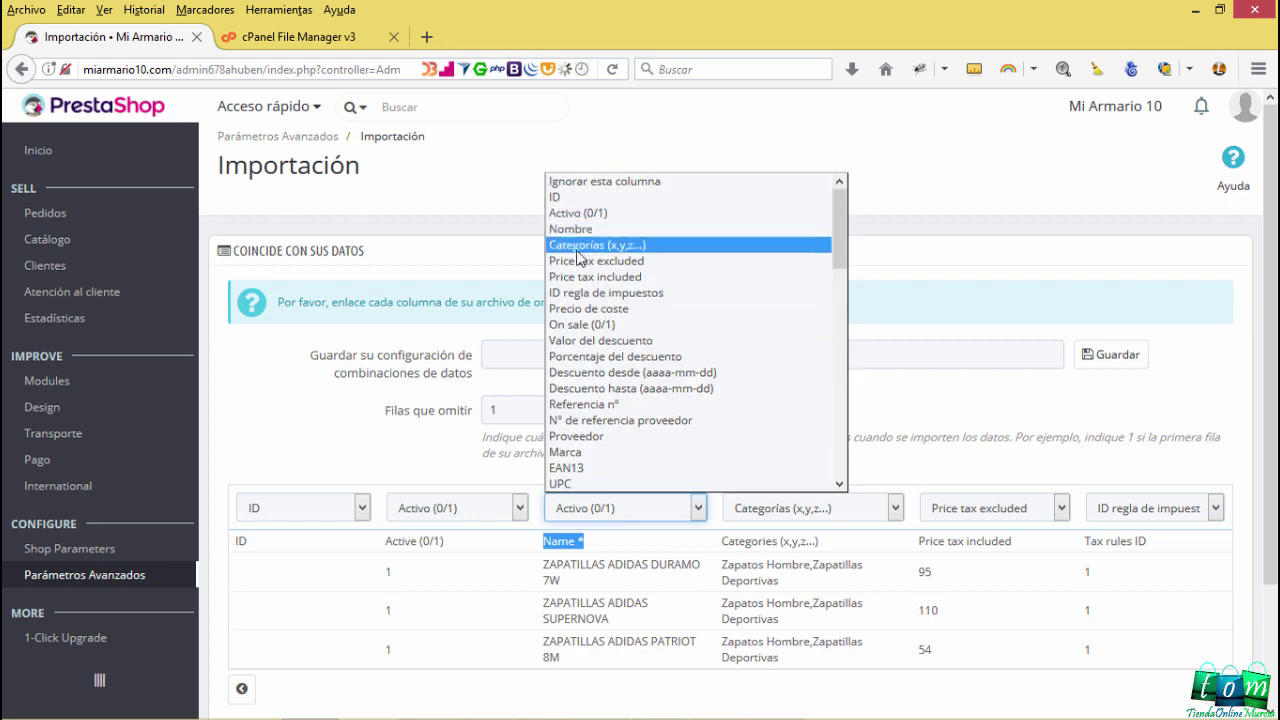
{"action": "scroll", "coordinate": [577, 270], "scroll_direction": "down", "scroll_amount": 4}
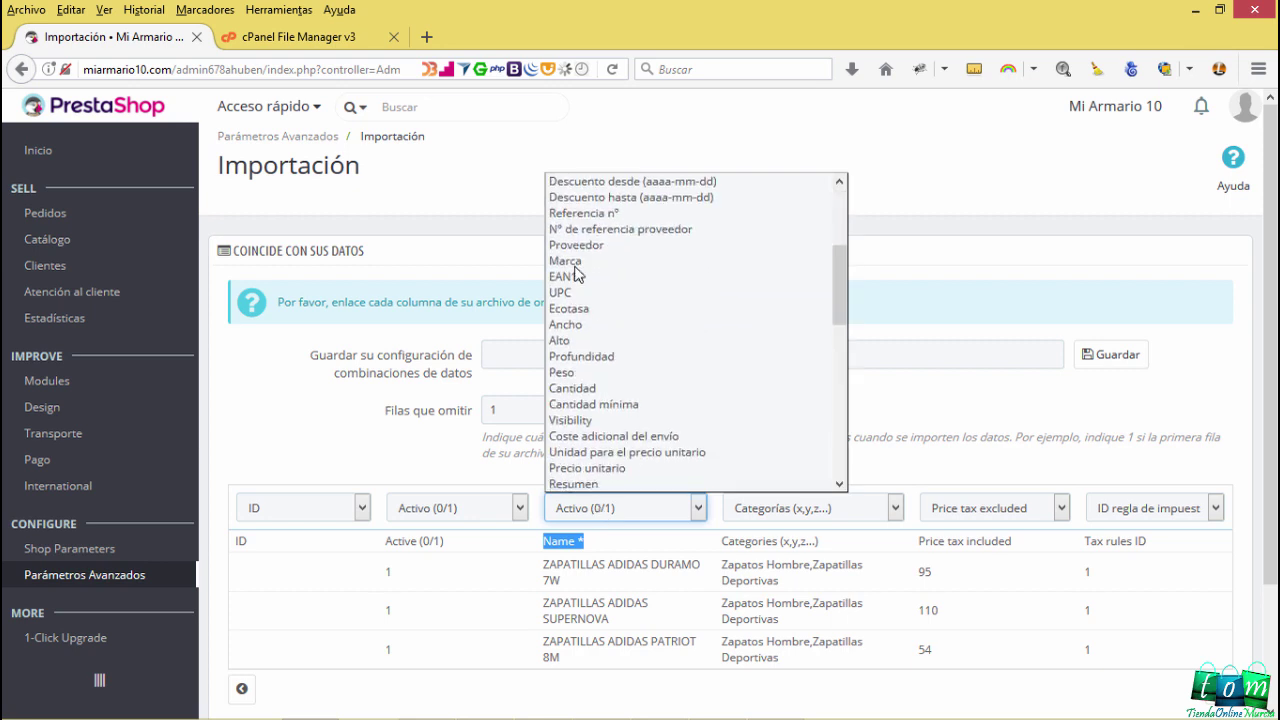
{"action": "scroll", "coordinate": [578, 240], "scroll_direction": "up", "scroll_amount": 4}
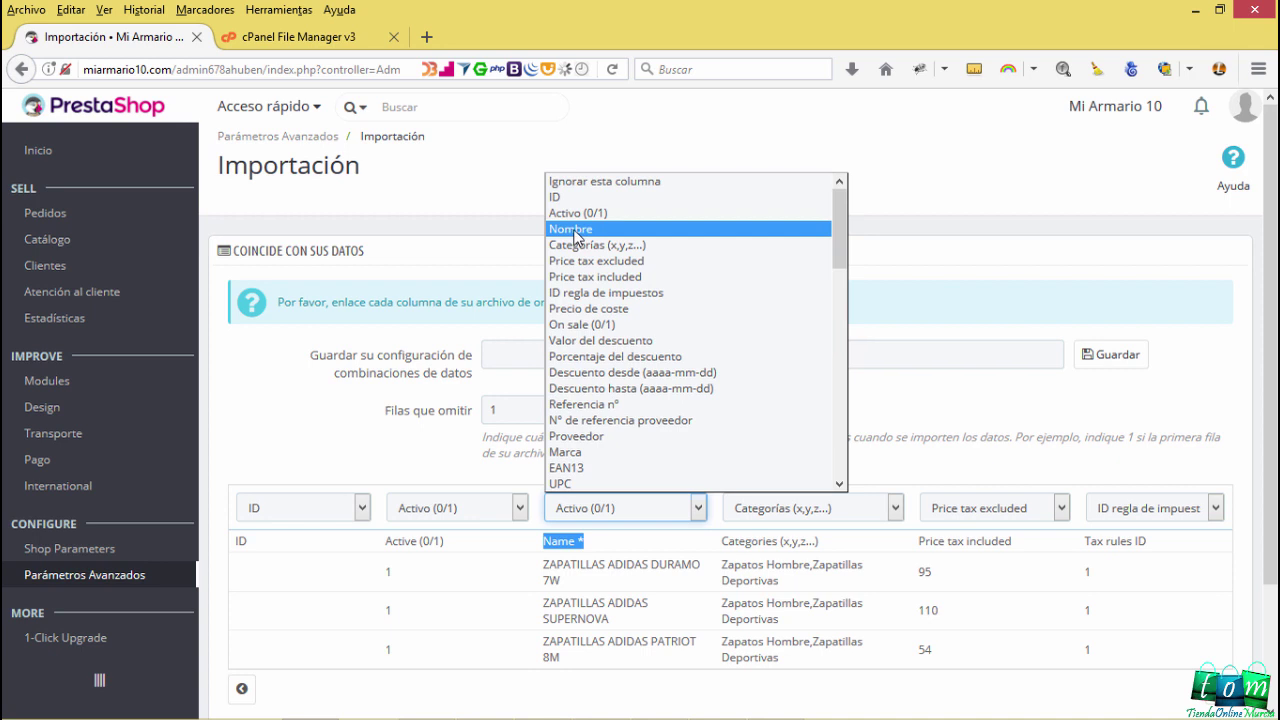
{"action": "left_click", "coordinate": [577, 231]}
Match Categorías (x,y,z...) and Price tax excluded, then page on to the reference columns
{"action": "left_click", "coordinate": [763, 510]}
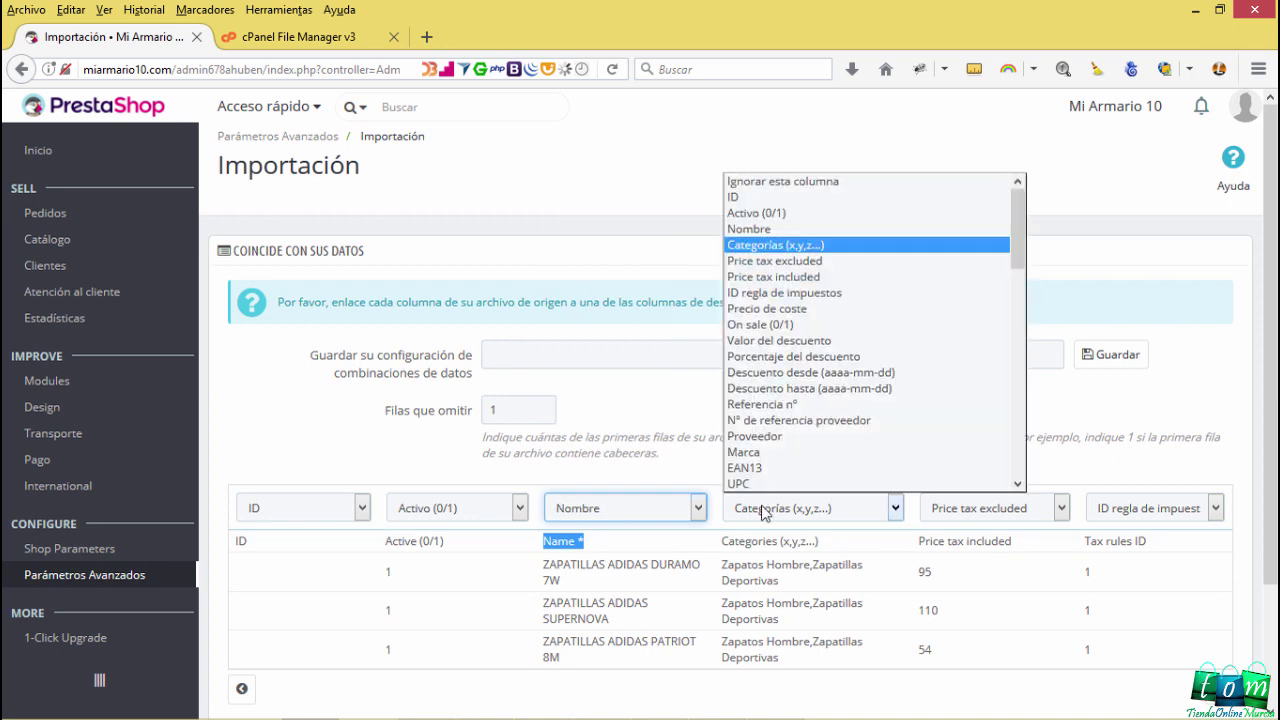
{"action": "left_click", "coordinate": [763, 510]}
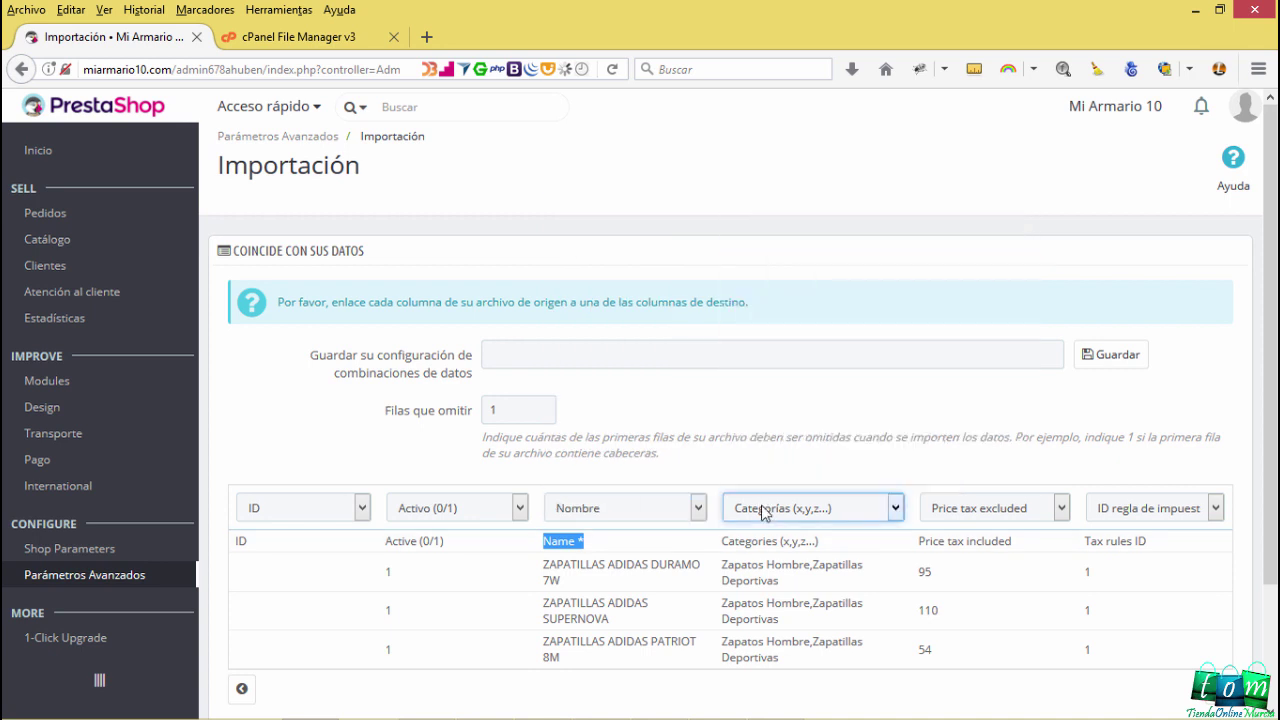
{"action": "left_click", "coordinate": [950, 515]}
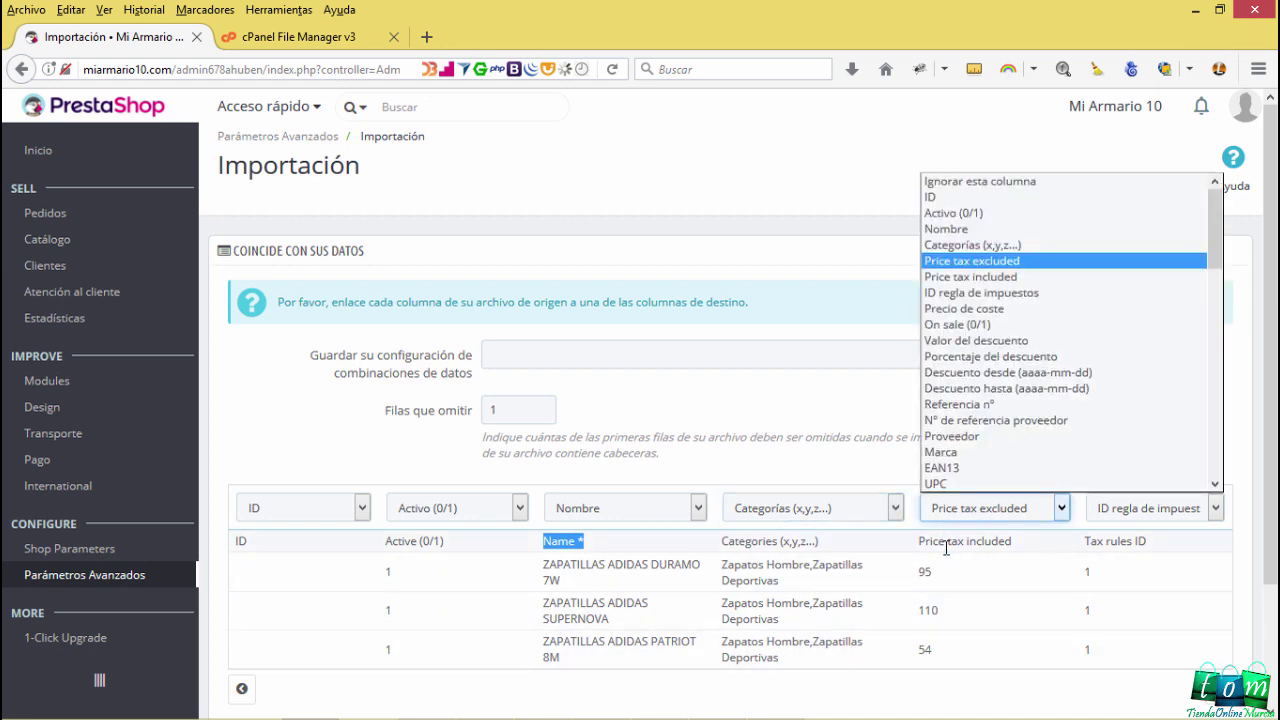
{"action": "left_click", "coordinate": [990, 277]}
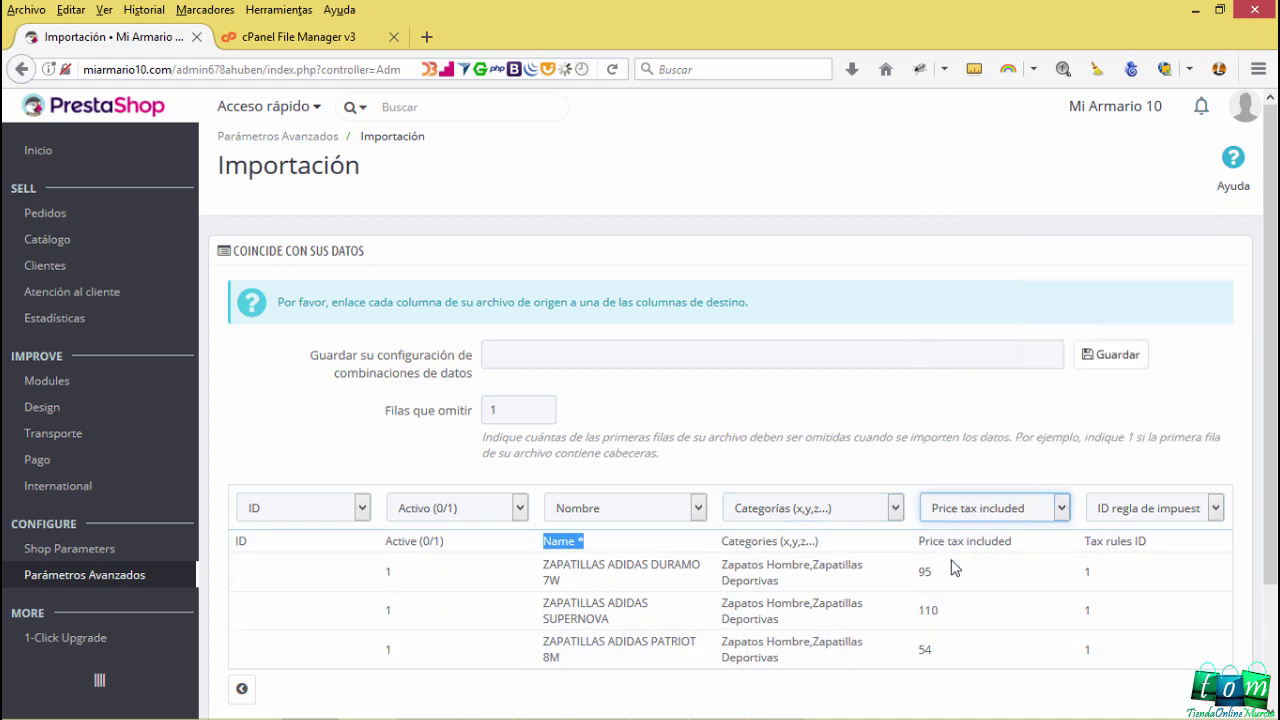
{"action": "left_click", "coordinate": [997, 515]}
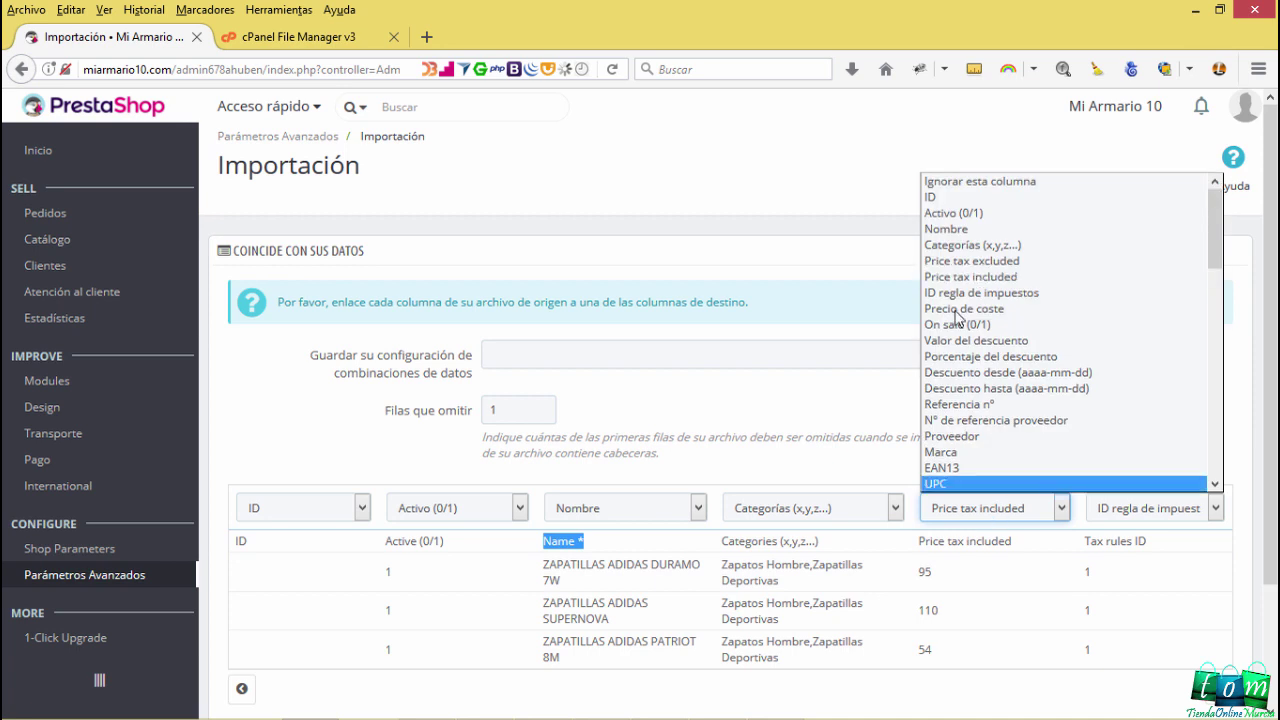
{"action": "left_click", "coordinate": [975, 260]}
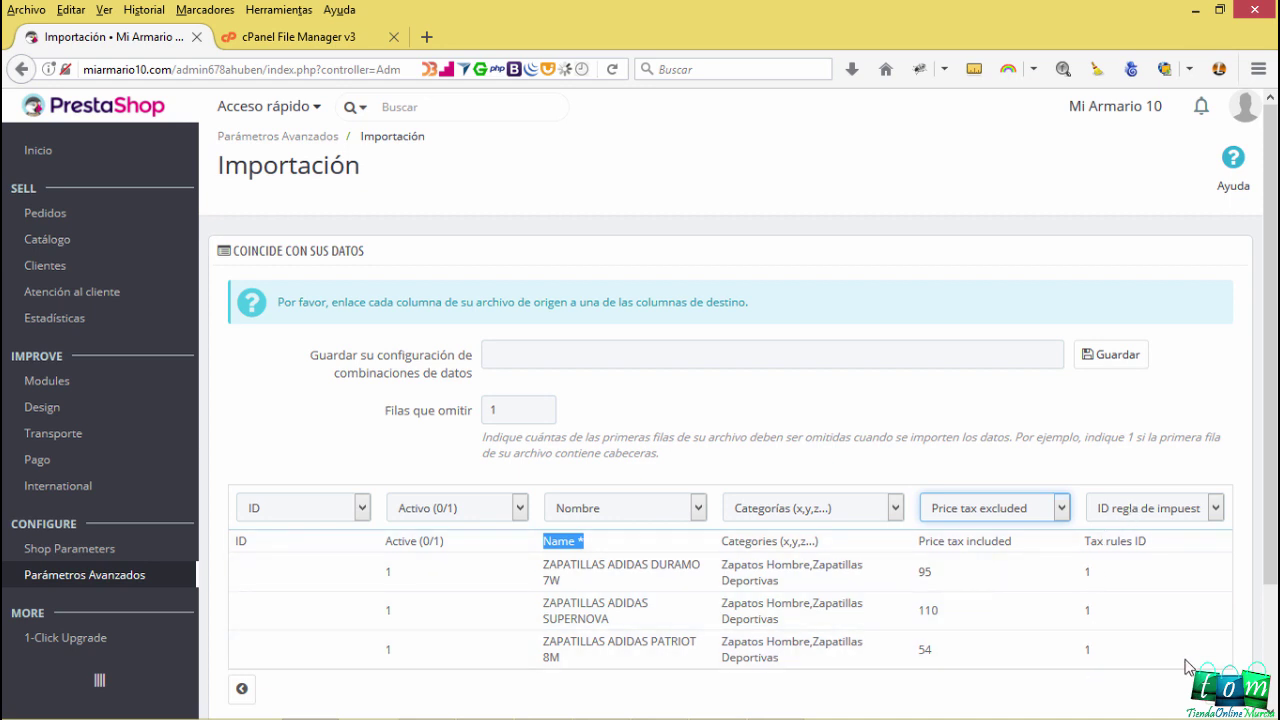
{"action": "left_click", "coordinate": [1219, 688]}
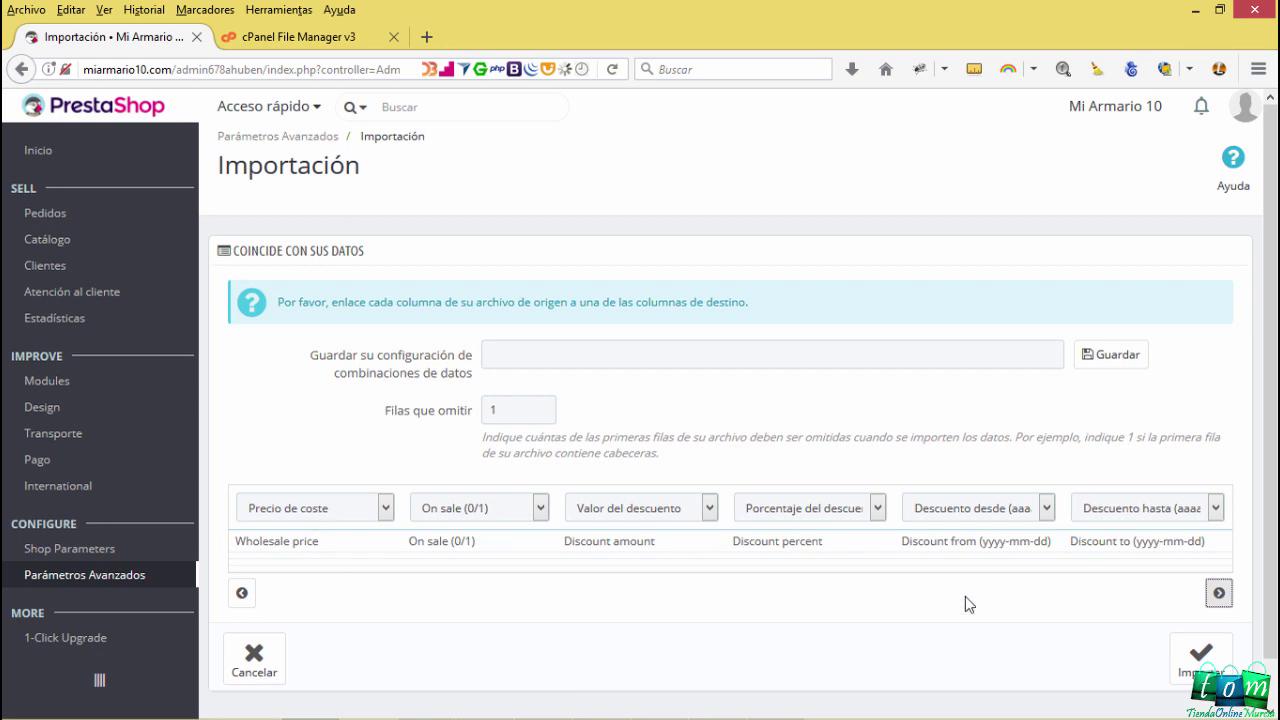
{"action": "left_click", "coordinate": [1218, 593]}
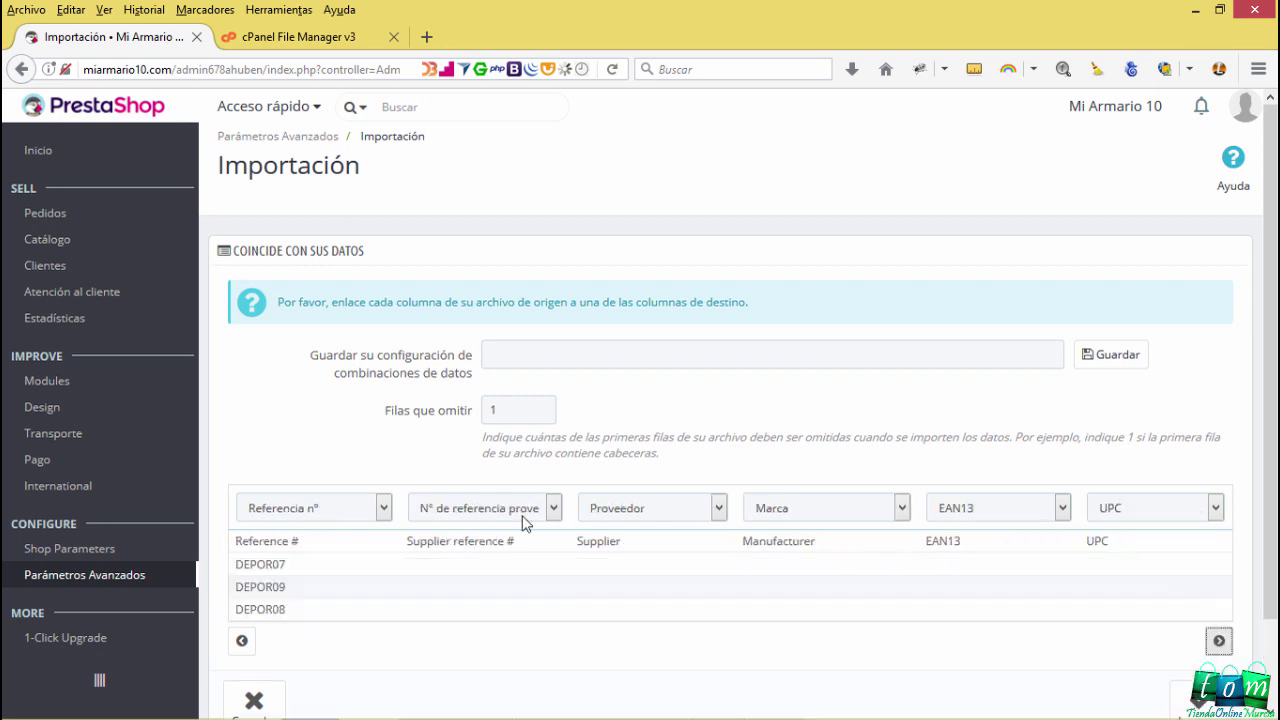
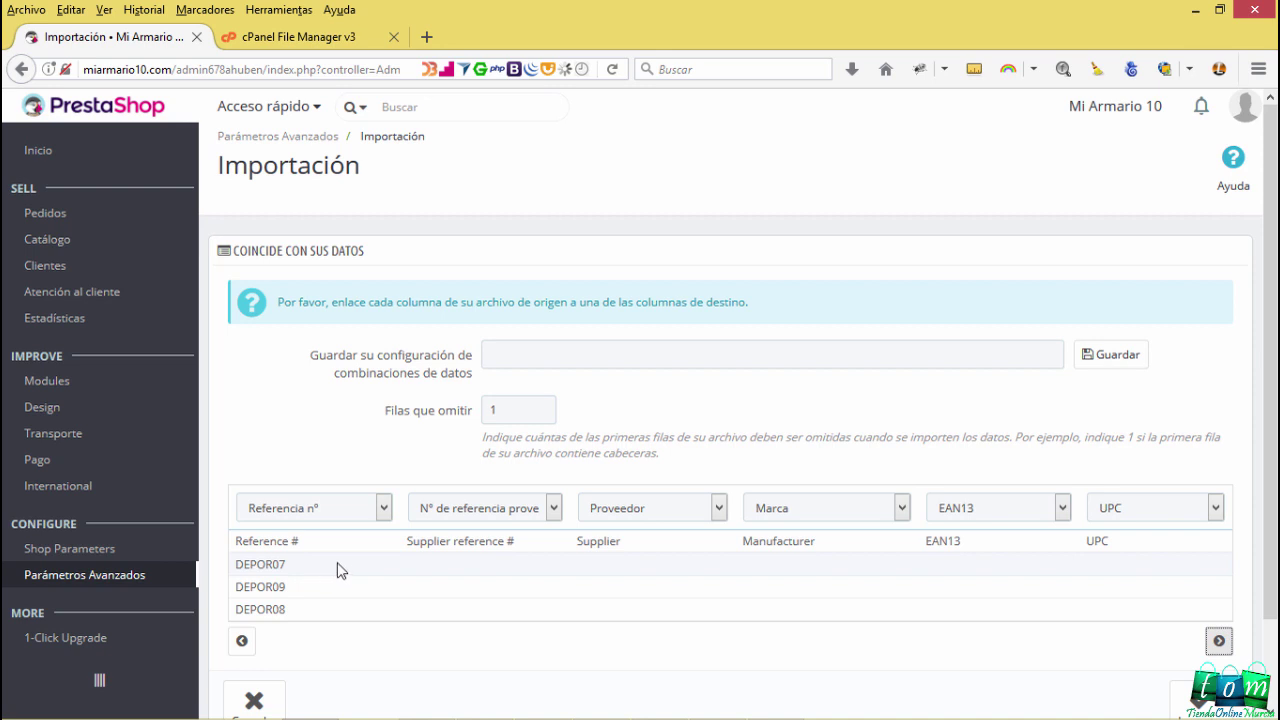
Keep Referencia nº for the first CSV column and page forward through the next column mappings
{"action": "left_click", "coordinate": [309, 508]}
{"action": "left_click", "coordinate": [301, 519]}
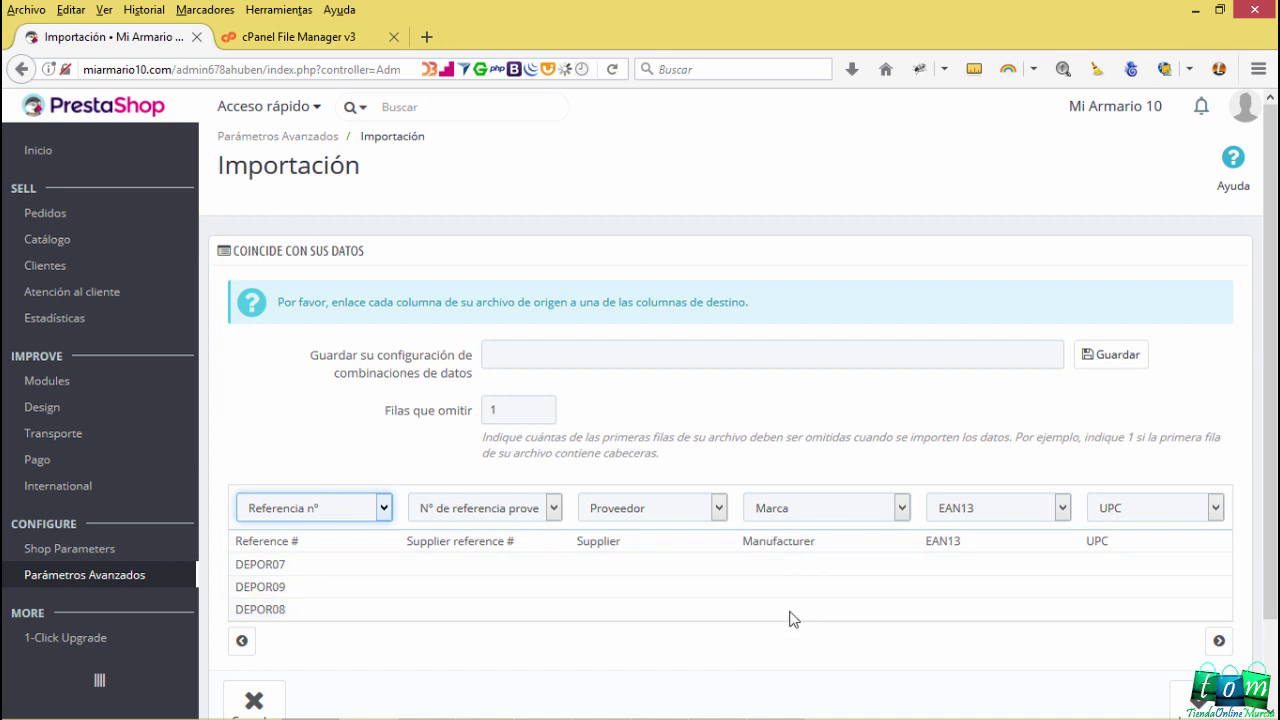
{"action": "left_click", "coordinate": [1219, 643]}
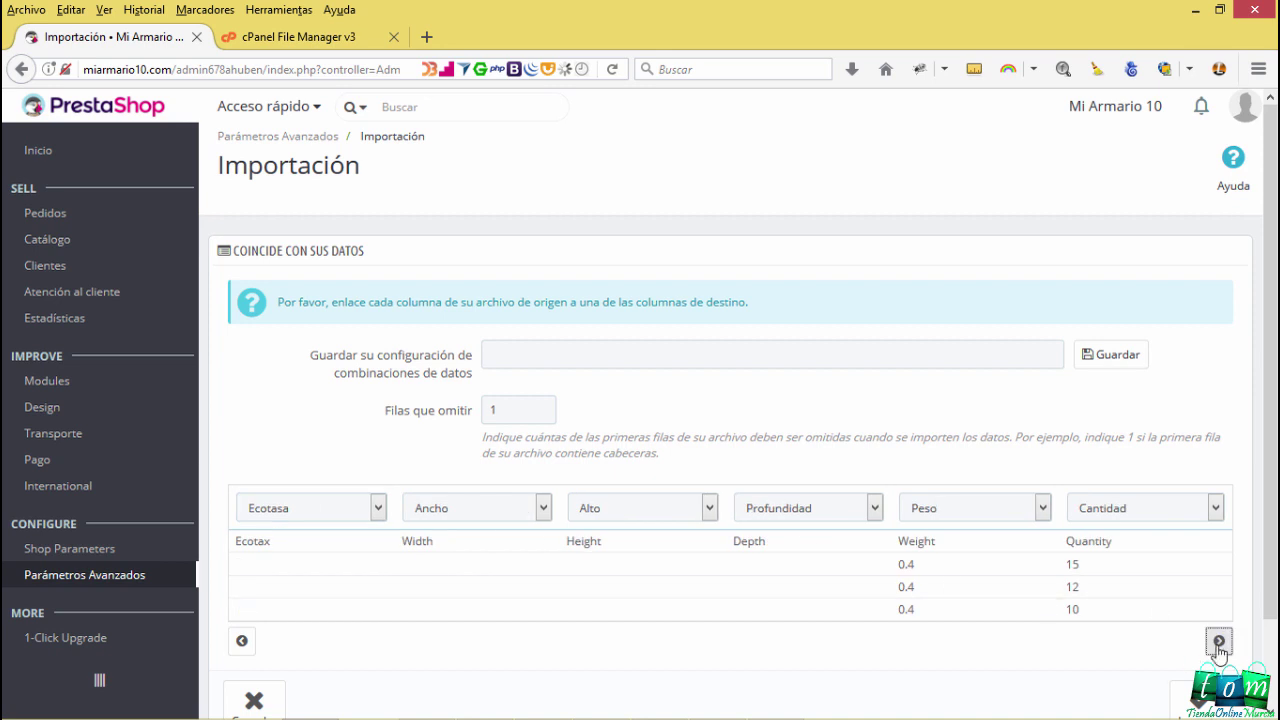
{"action": "left_click", "coordinate": [1218, 645]}
{"action": "scroll", "coordinate": [808, 564], "scroll_direction": "down", "scroll_amount": 2}
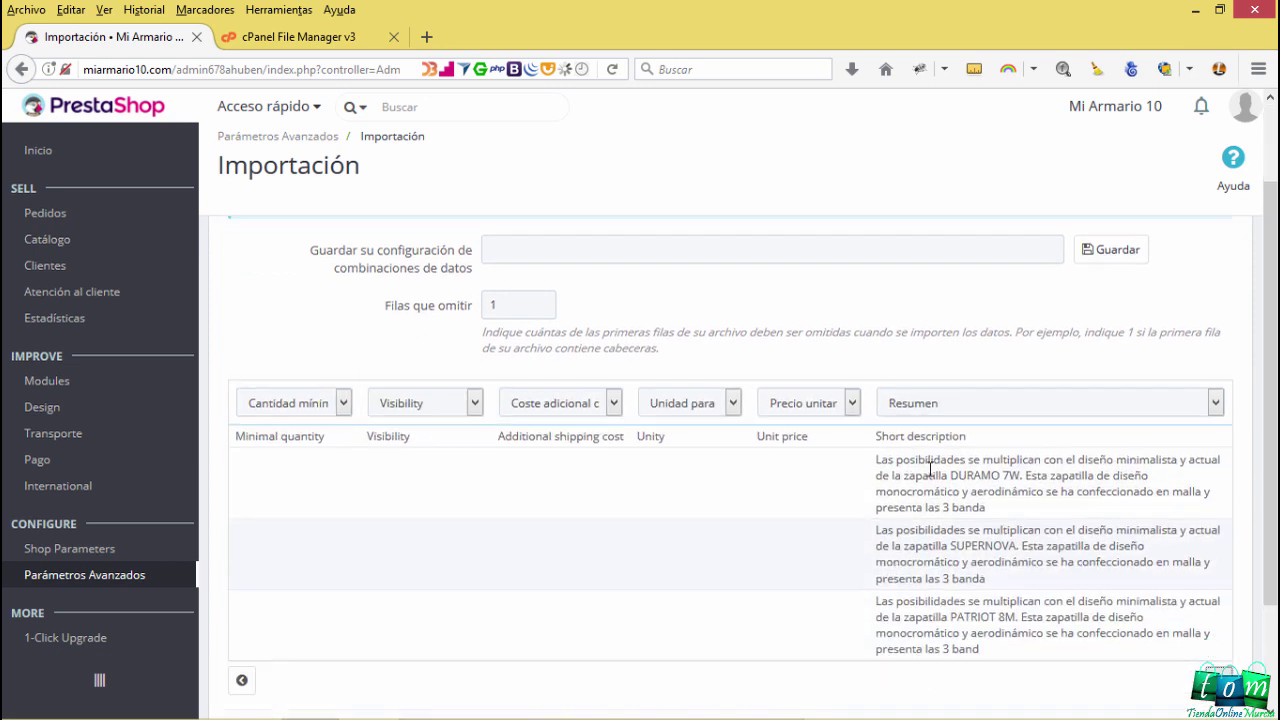
Review the description, meta and image URL column mappings, then return to the description columns
{"action": "left_click", "coordinate": [1218, 676]}
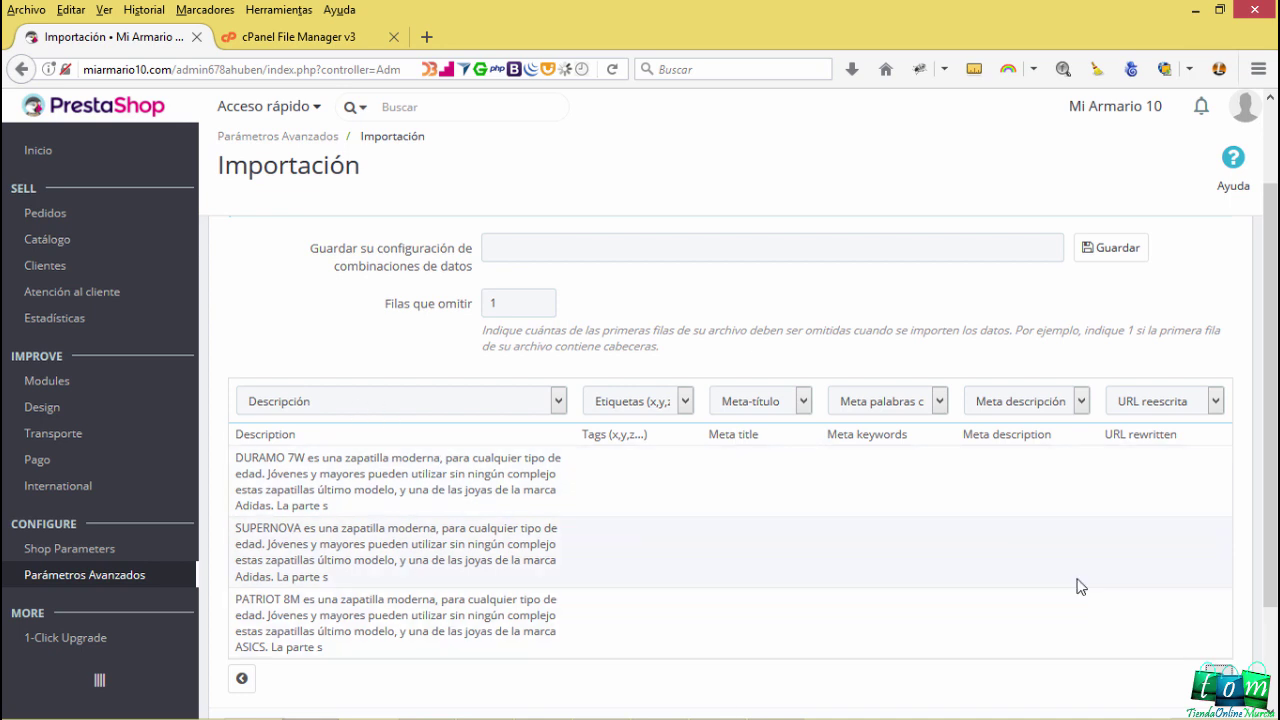
{"action": "left_click", "coordinate": [1218, 678]}
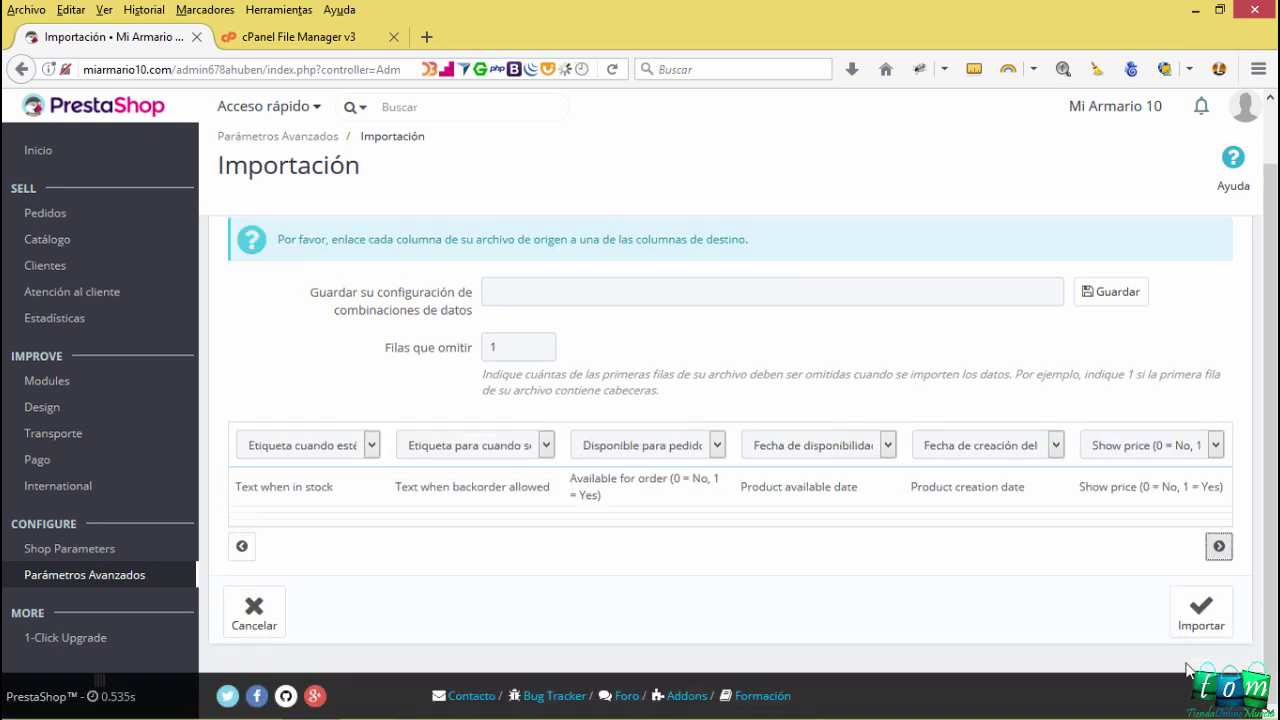
{"action": "left_click", "coordinate": [1218, 546]}
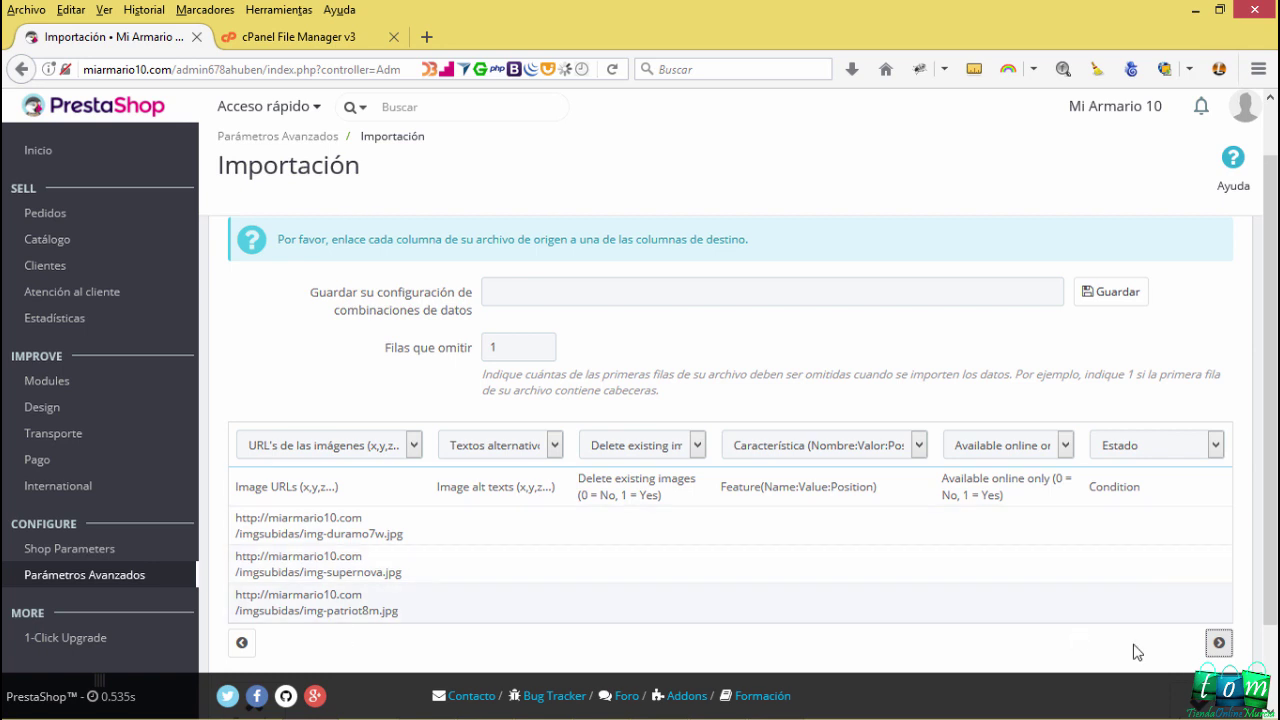
{"action": "left_click", "coordinate": [1214, 643]}
{"action": "left_click", "coordinate": [242, 642]}
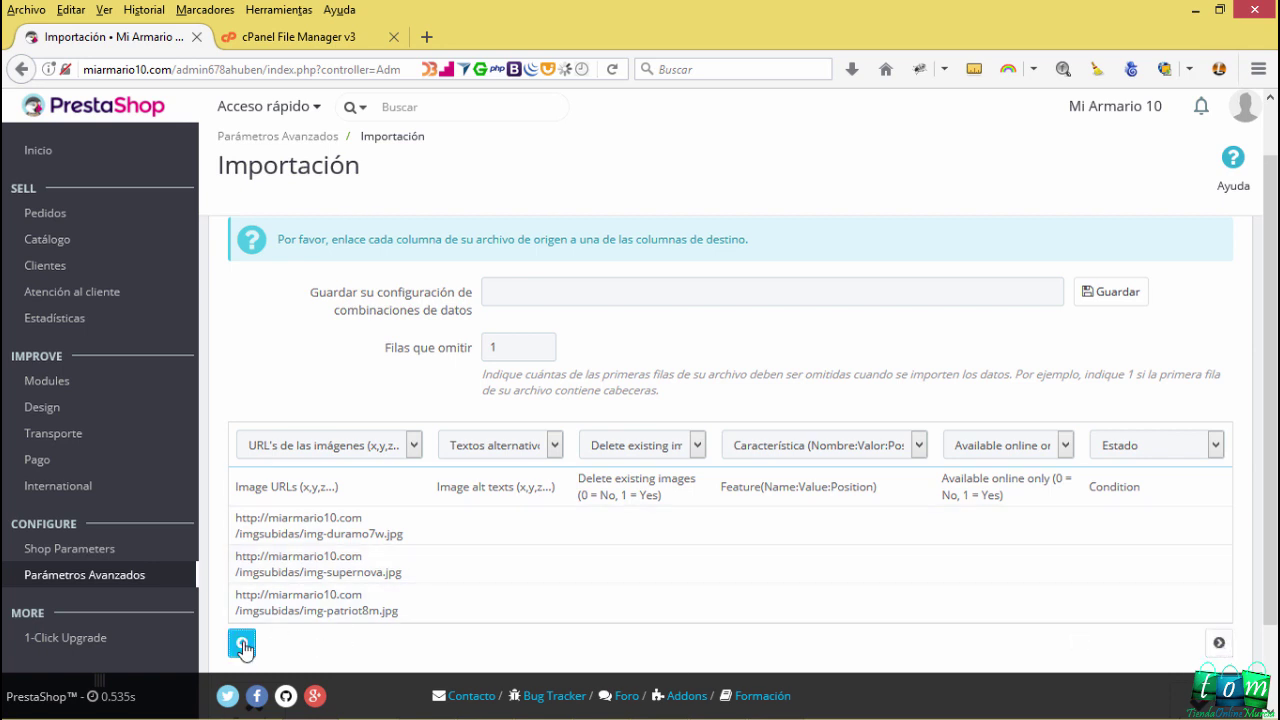
{"action": "left_click", "coordinate": [241, 548]}
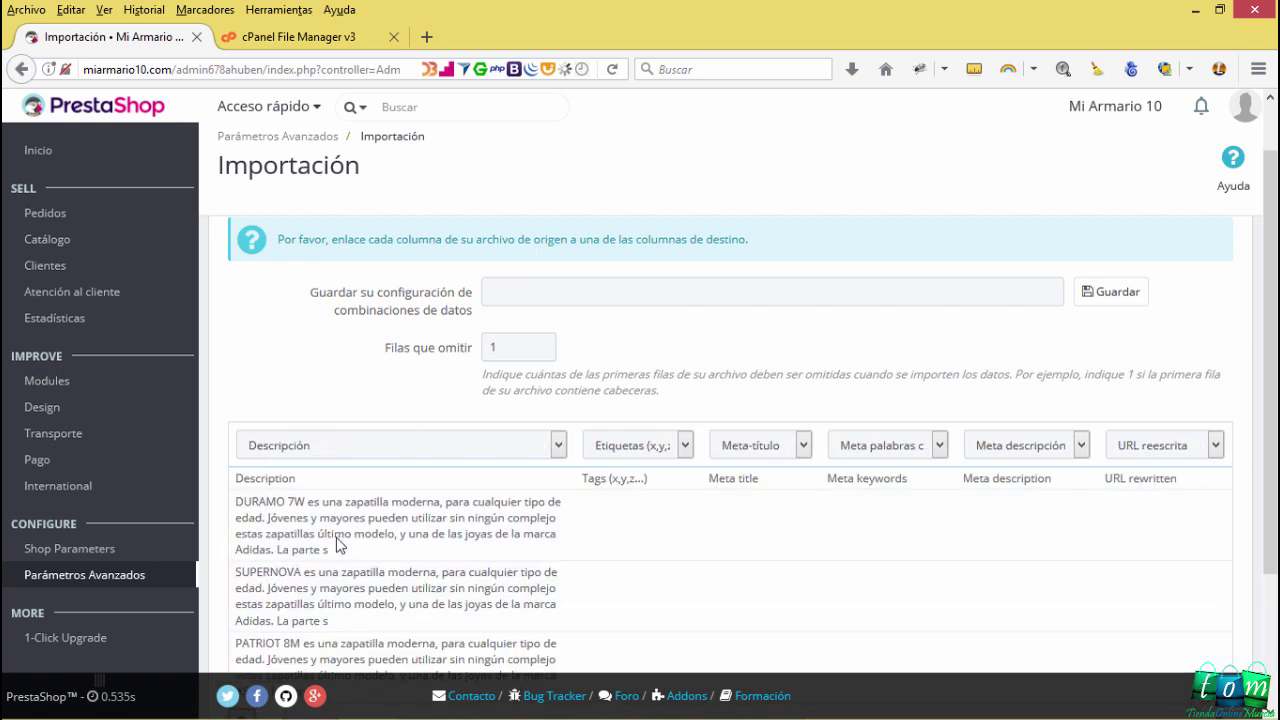
{"action": "scroll", "coordinate": [343, 510], "scroll_direction": "down", "scroll_amount": 3}
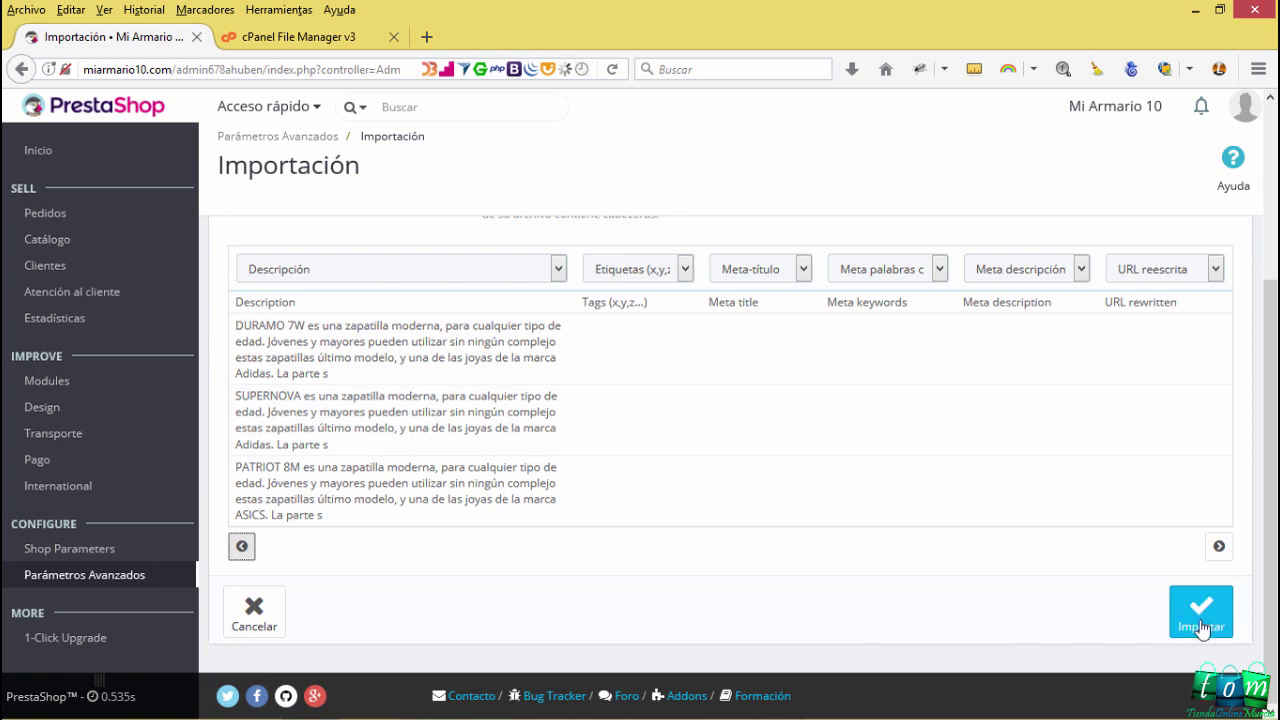
Import the three Adidas sneakers from the CSV and close the 'Data imported!' report
{"action": "left_click", "coordinate": [1200, 622]}
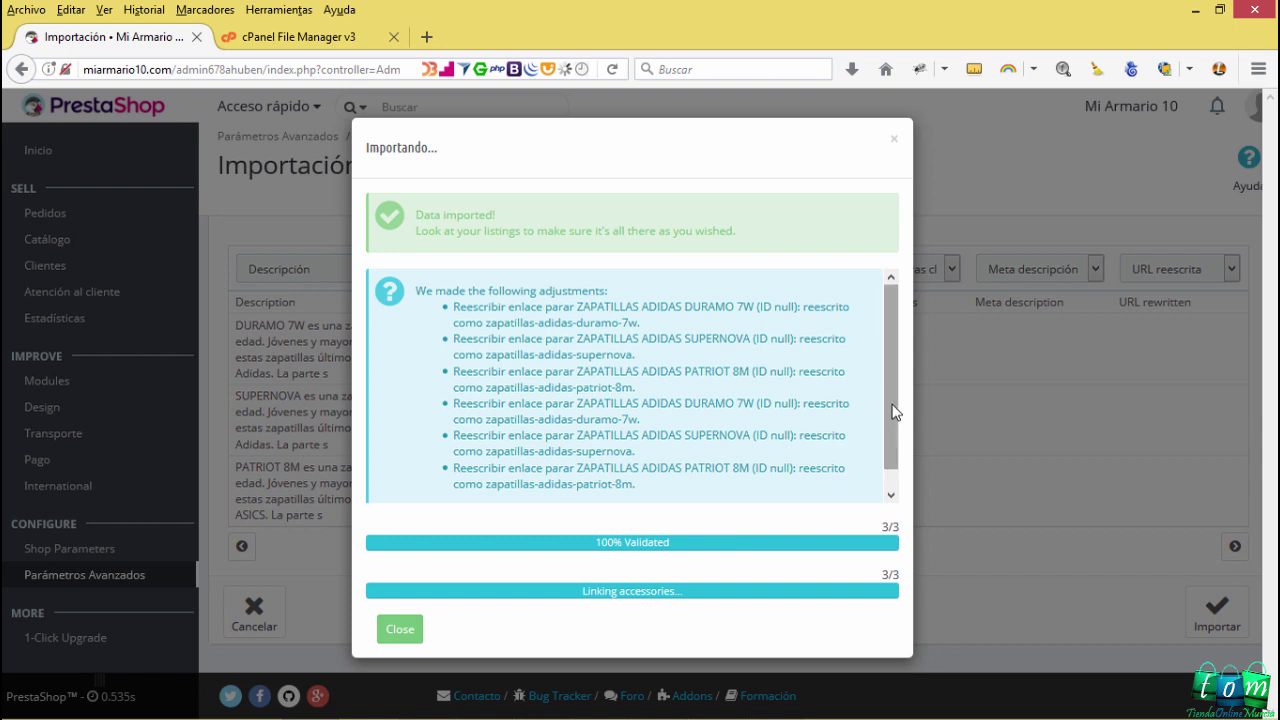
{"action": "scroll", "coordinate": [890, 420], "scroll_direction": "down", "scroll_amount": 1}
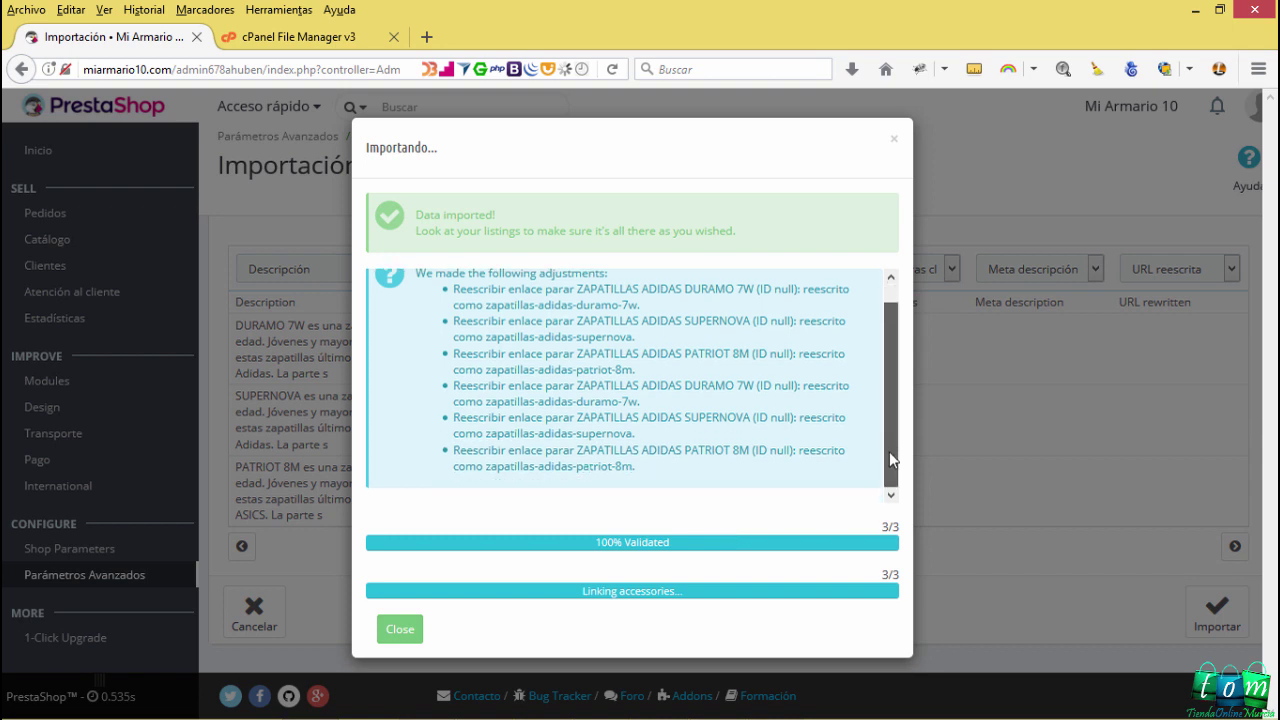
{"action": "left_click", "coordinate": [408, 641]}
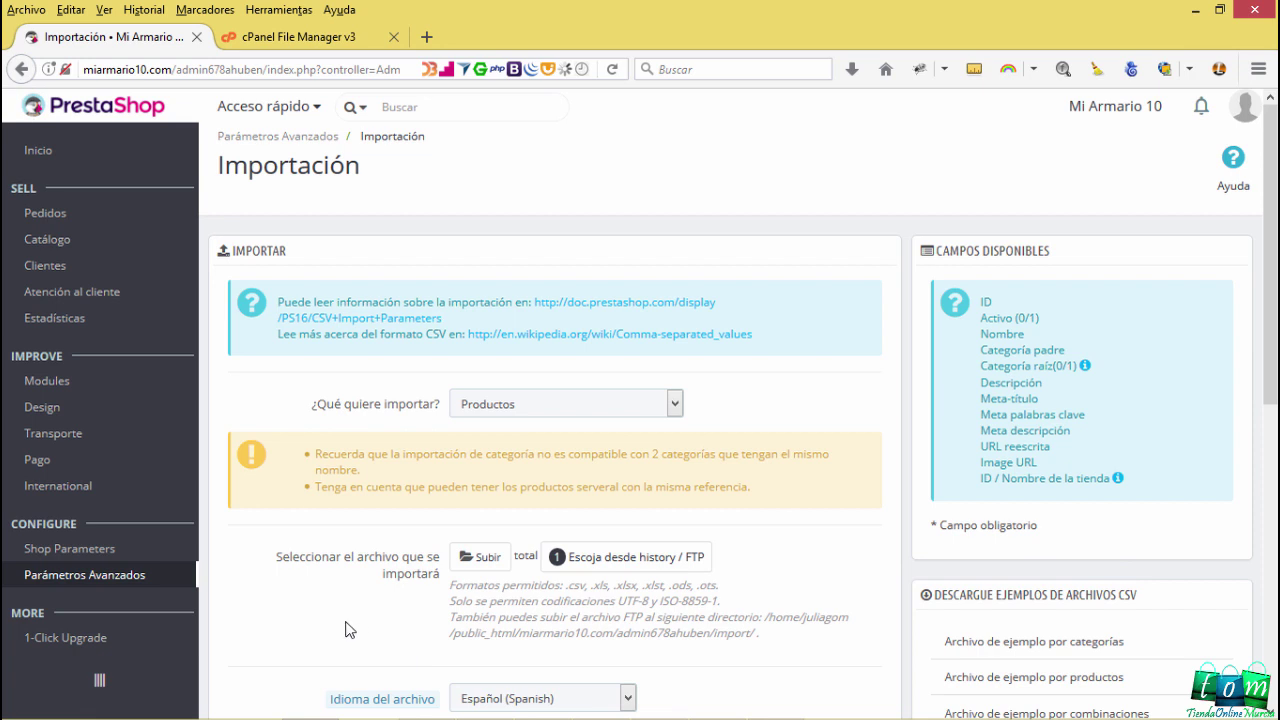
Find the ZAPATILLAS ADIDAS DURAMO 7W, PATRIOT 8M and SUPERNOVA rows (DEPOR07–09) in Catálogo > Productos
{"action": "mouse_move", "coordinate": [110, 228]}
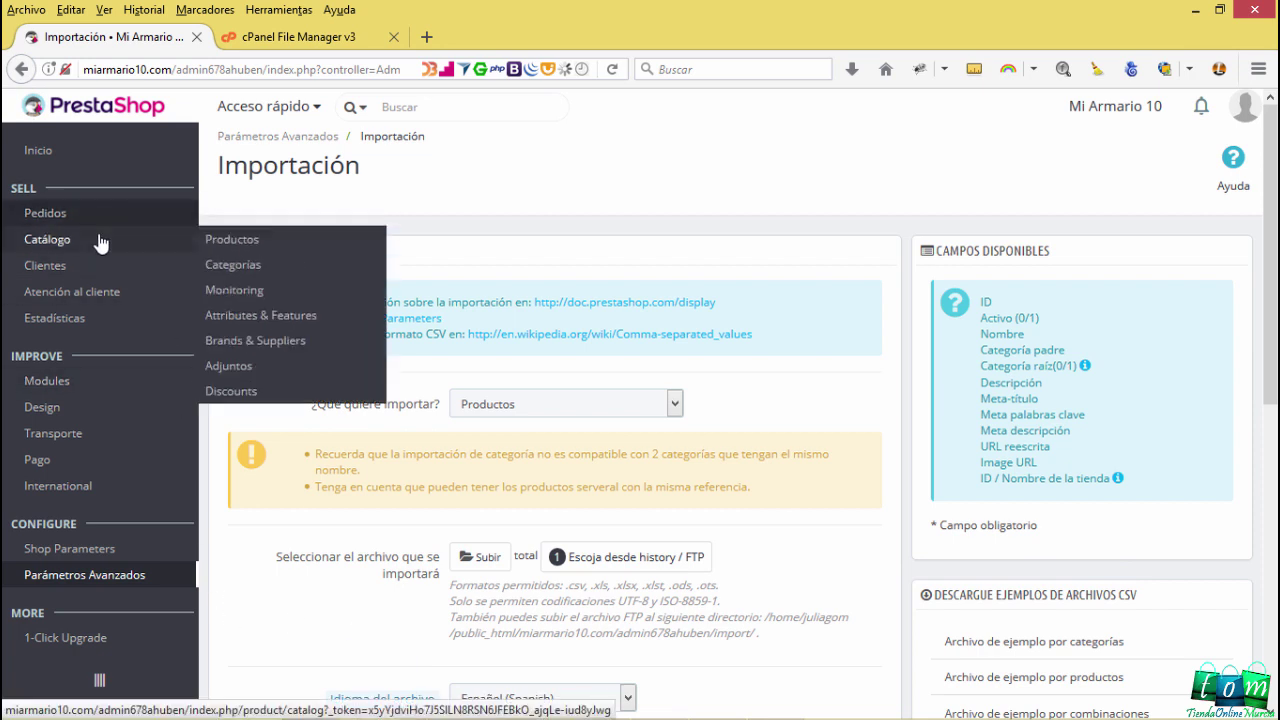
{"action": "left_click", "coordinate": [226, 250]}
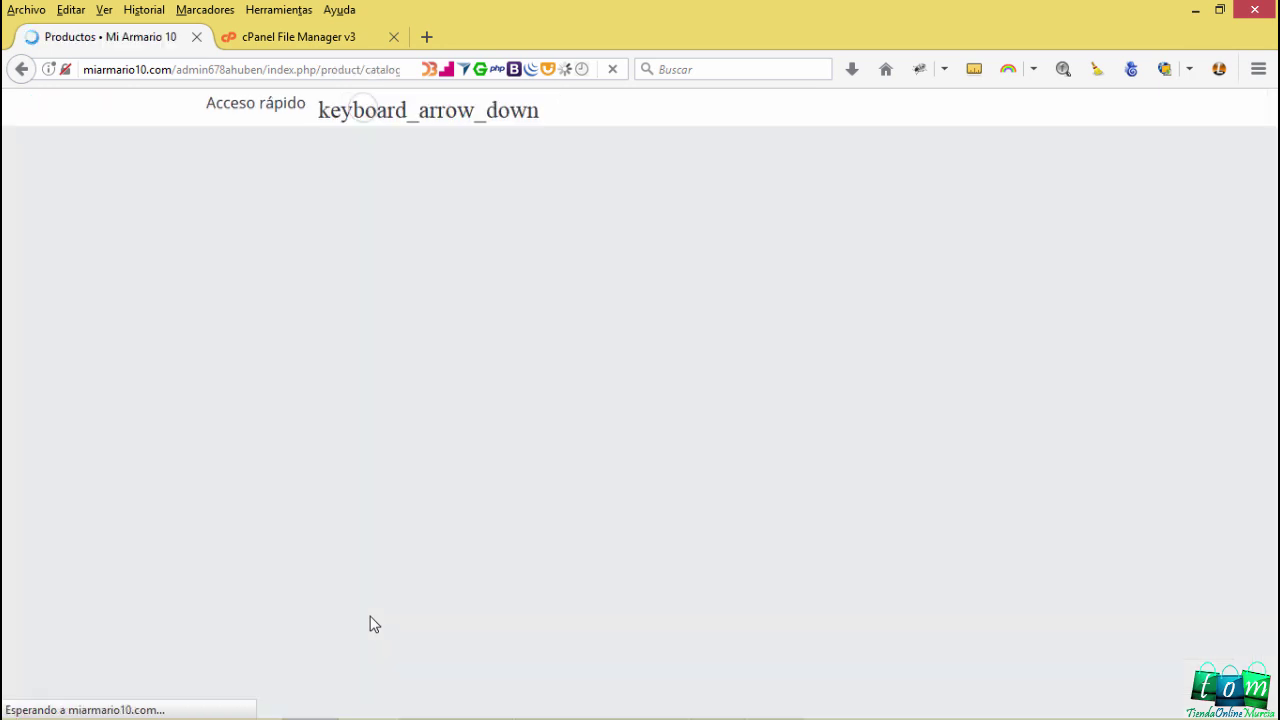
{"action": "scroll", "coordinate": [364, 551], "scroll_direction": "down", "scroll_amount": 5}
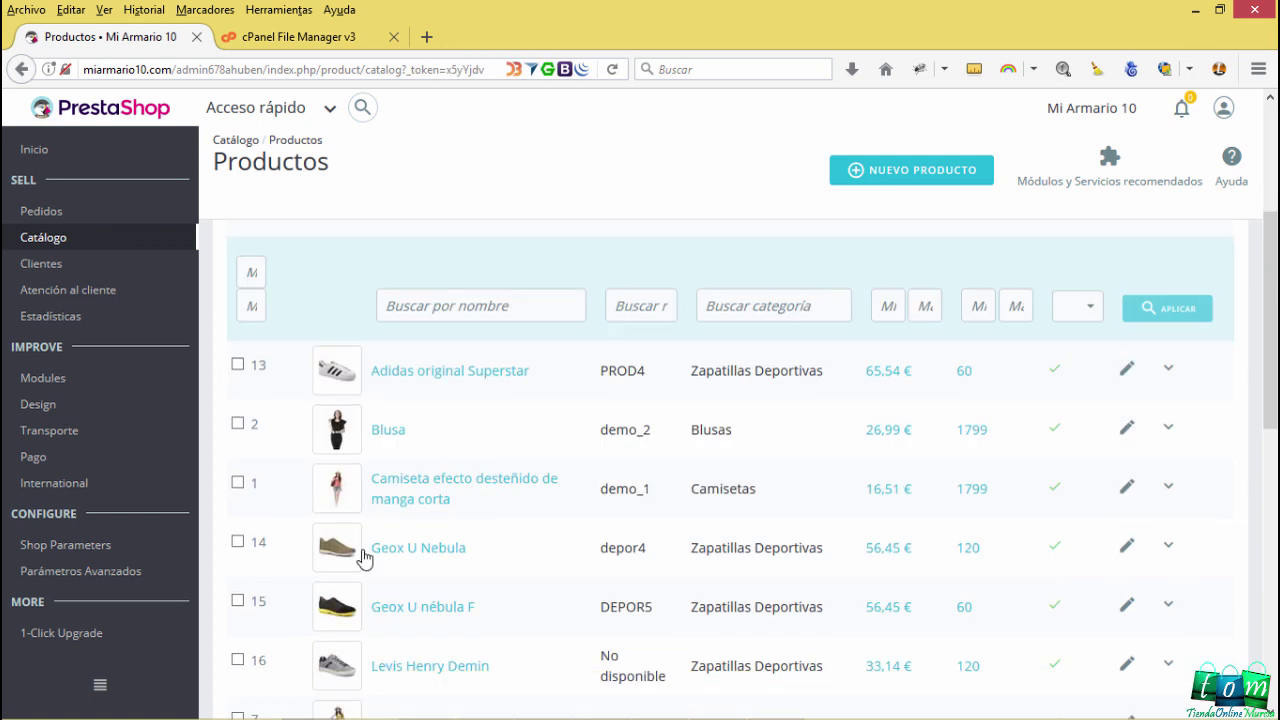
{"action": "scroll", "coordinate": [420, 630], "scroll_direction": "down", "scroll_amount": 3}
{"action": "scroll", "coordinate": [420, 637], "scroll_direction": "up", "scroll_amount": 1}
{"action": "scroll", "coordinate": [421, 634], "scroll_direction": "down", "scroll_amount": 2}
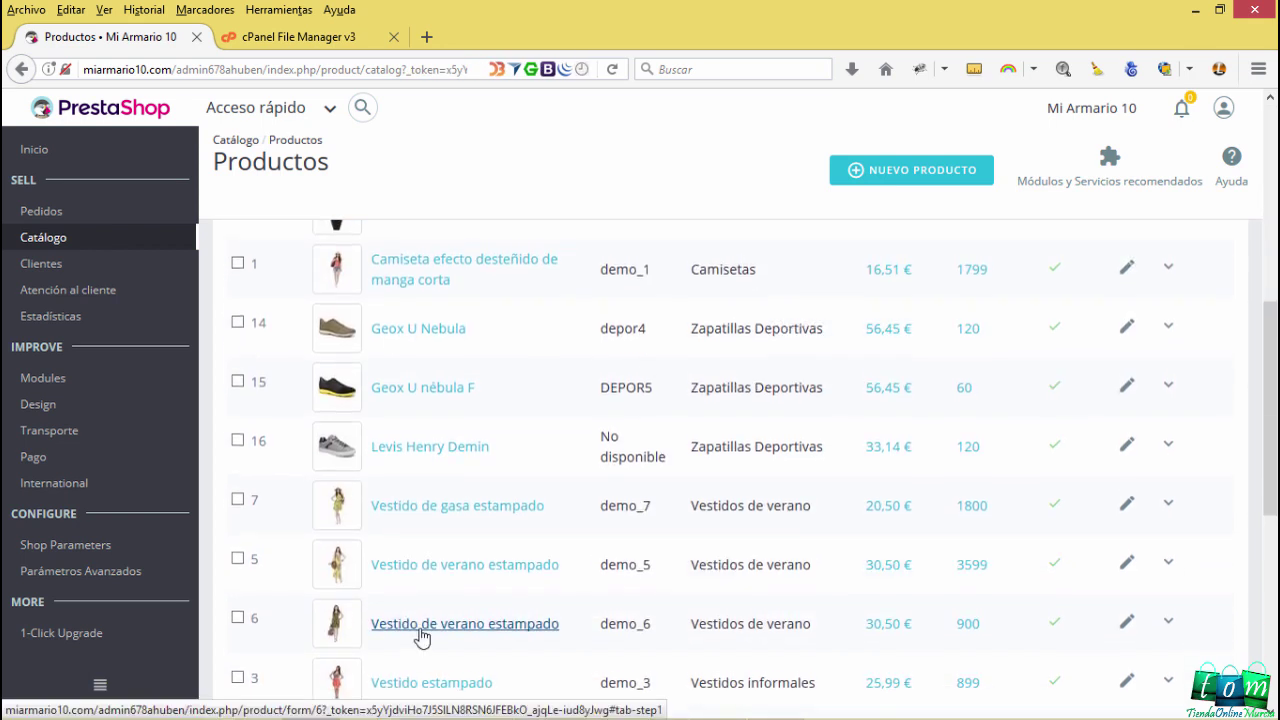
{"action": "scroll", "coordinate": [421, 637], "scroll_direction": "up", "scroll_amount": 4}
{"action": "scroll", "coordinate": [420, 636], "scroll_direction": "down", "scroll_amount": 6}
{"action": "scroll", "coordinate": [420, 636], "scroll_direction": "down", "scroll_amount": 2}
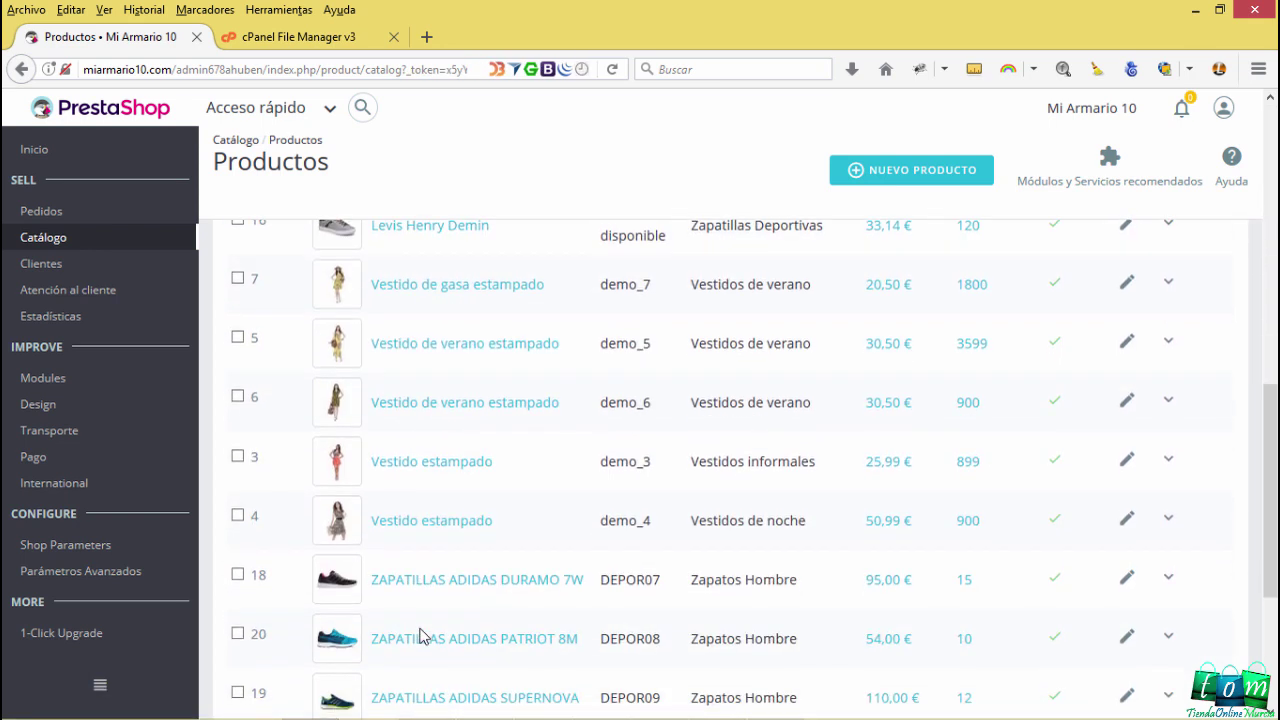
{"action": "scroll", "coordinate": [420, 636], "scroll_direction": "down", "scroll_amount": 2}
{"action": "scroll", "coordinate": [420, 636], "scroll_direction": "down", "scroll_amount": 2}
{"action": "scroll", "coordinate": [420, 636], "scroll_direction": "down", "scroll_amount": 2}
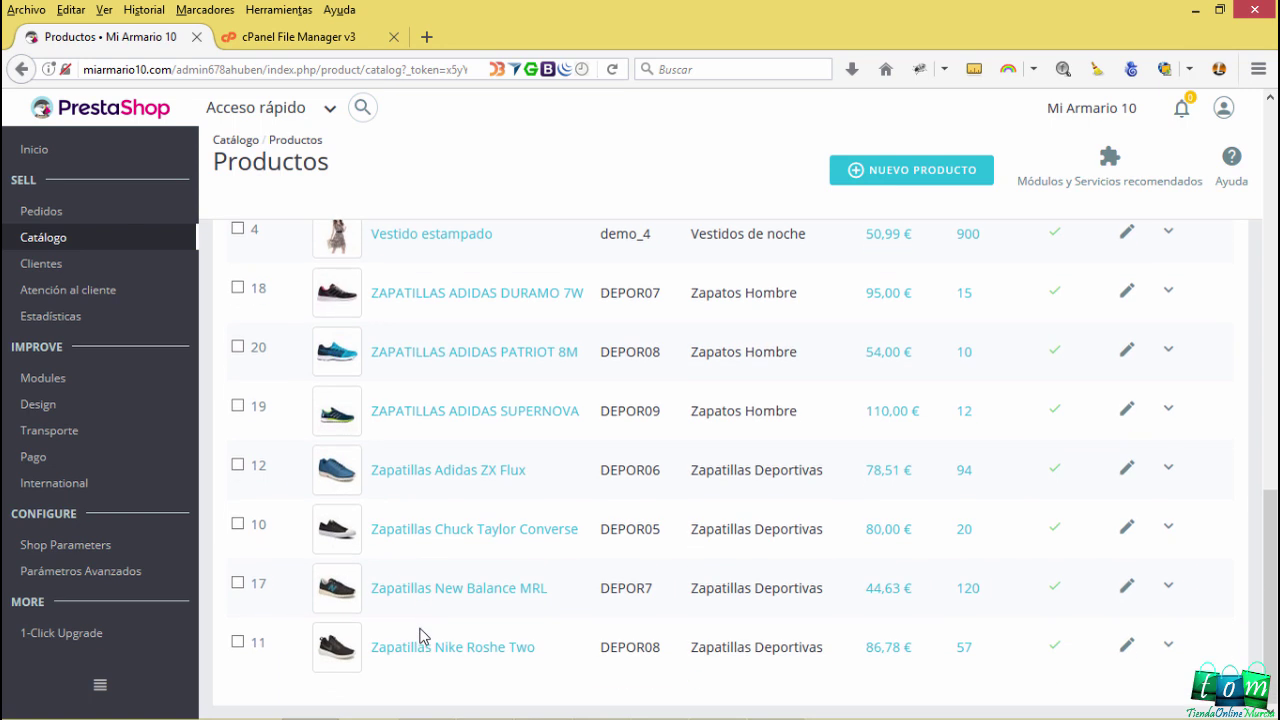
{"action": "scroll", "coordinate": [479, 678], "scroll_direction": "up", "scroll_amount": 2}
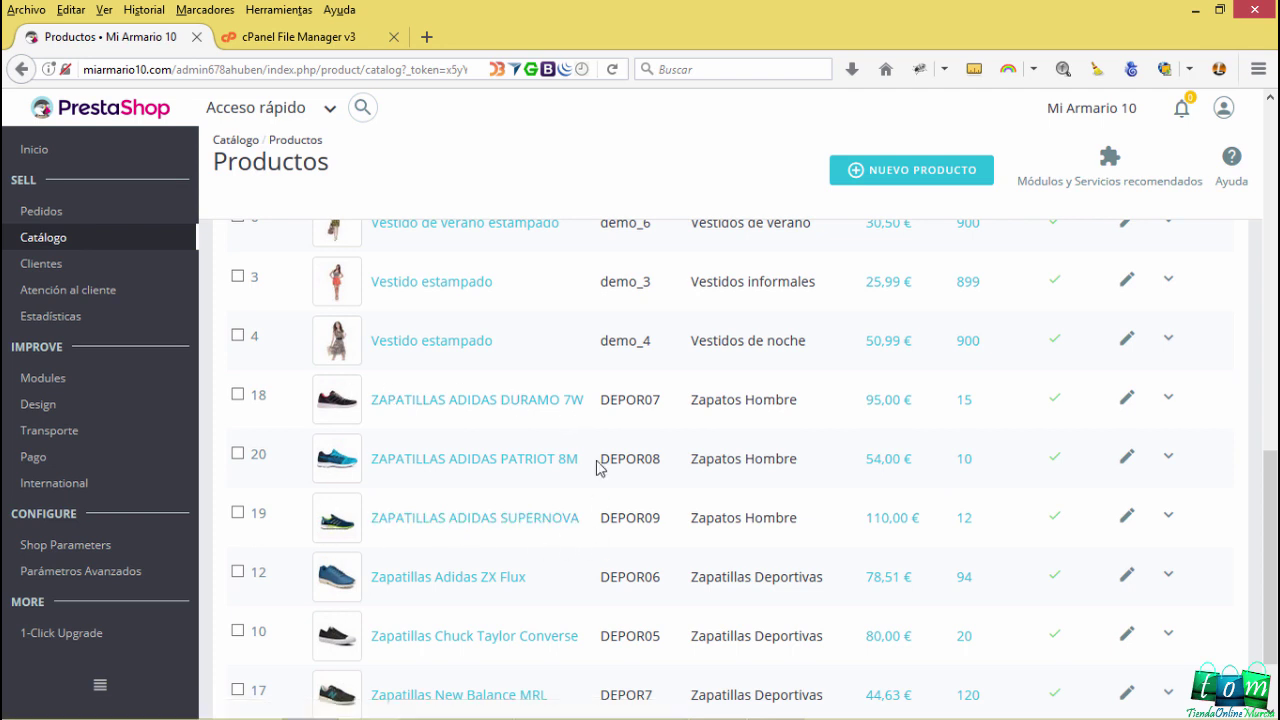
{"action": "scroll", "coordinate": [420, 610], "scroll_direction": "down", "scroll_amount": 2}
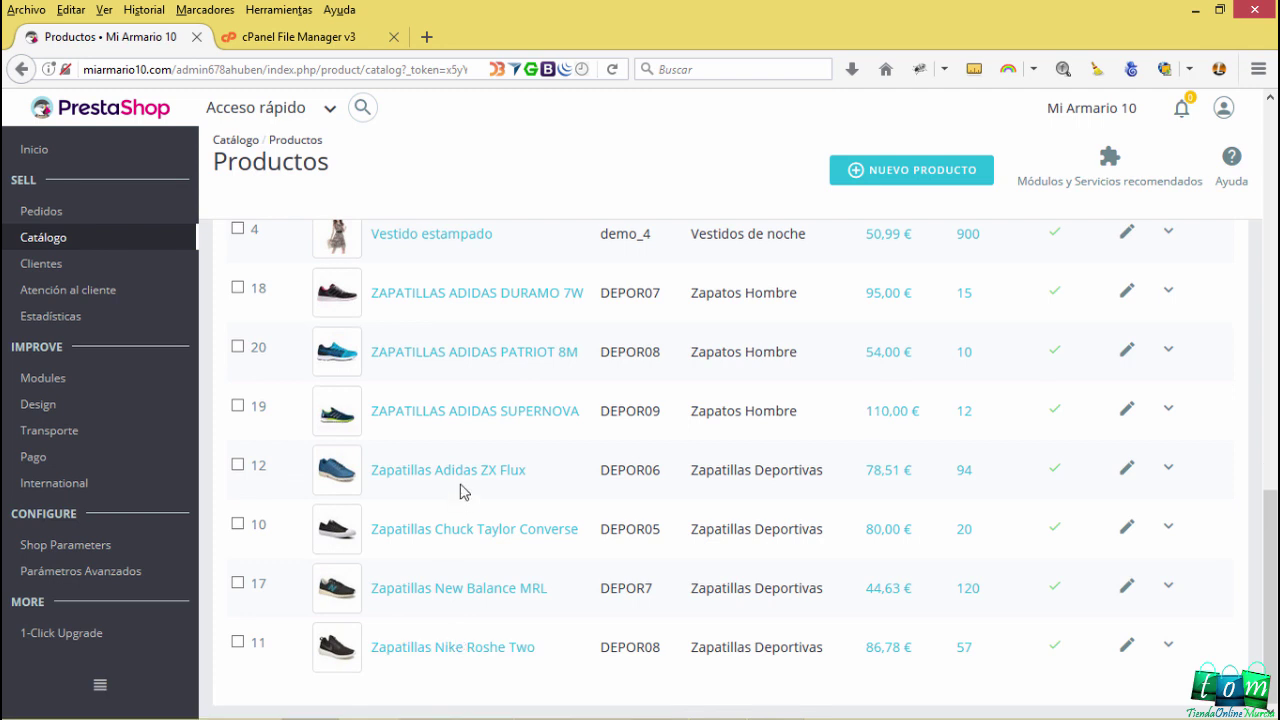
{"action": "scroll", "coordinate": [438, 630], "scroll_direction": "up", "scroll_amount": 8}
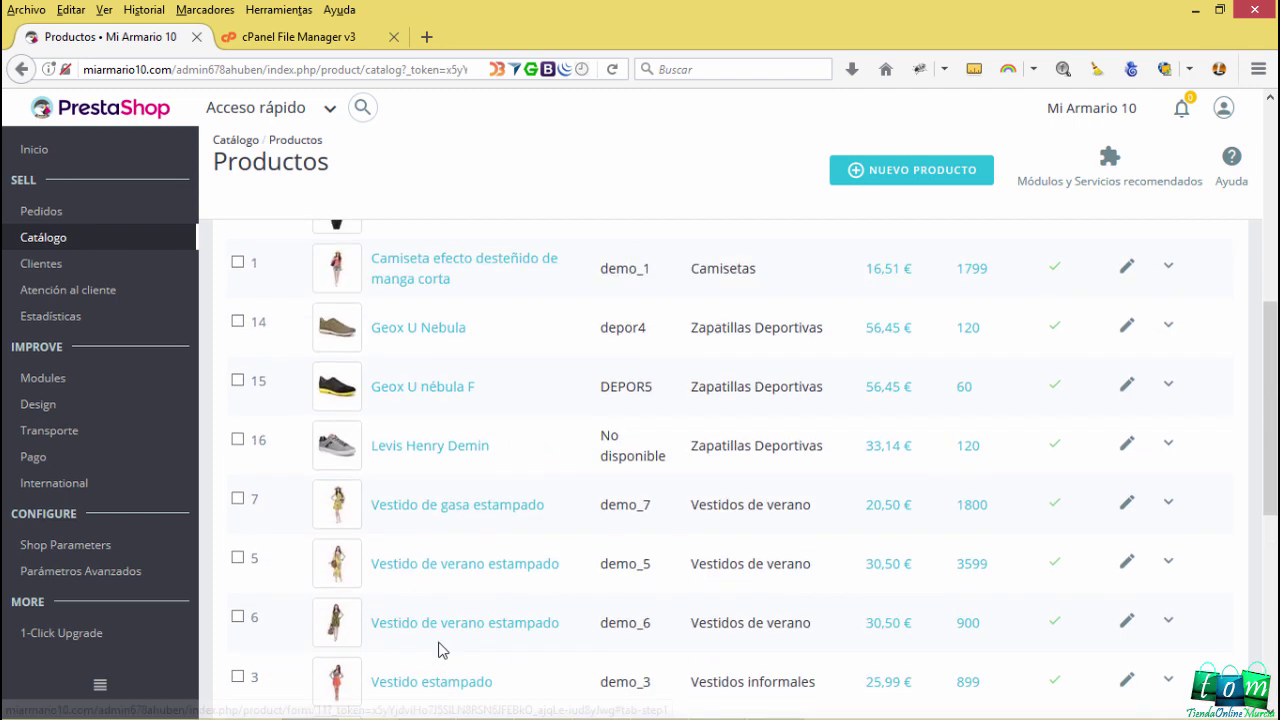
{"action": "scroll", "coordinate": [441, 651], "scroll_direction": "down", "scroll_amount": 2}
{"action": "scroll", "coordinate": [405, 543], "scroll_direction": "down", "scroll_amount": 2}
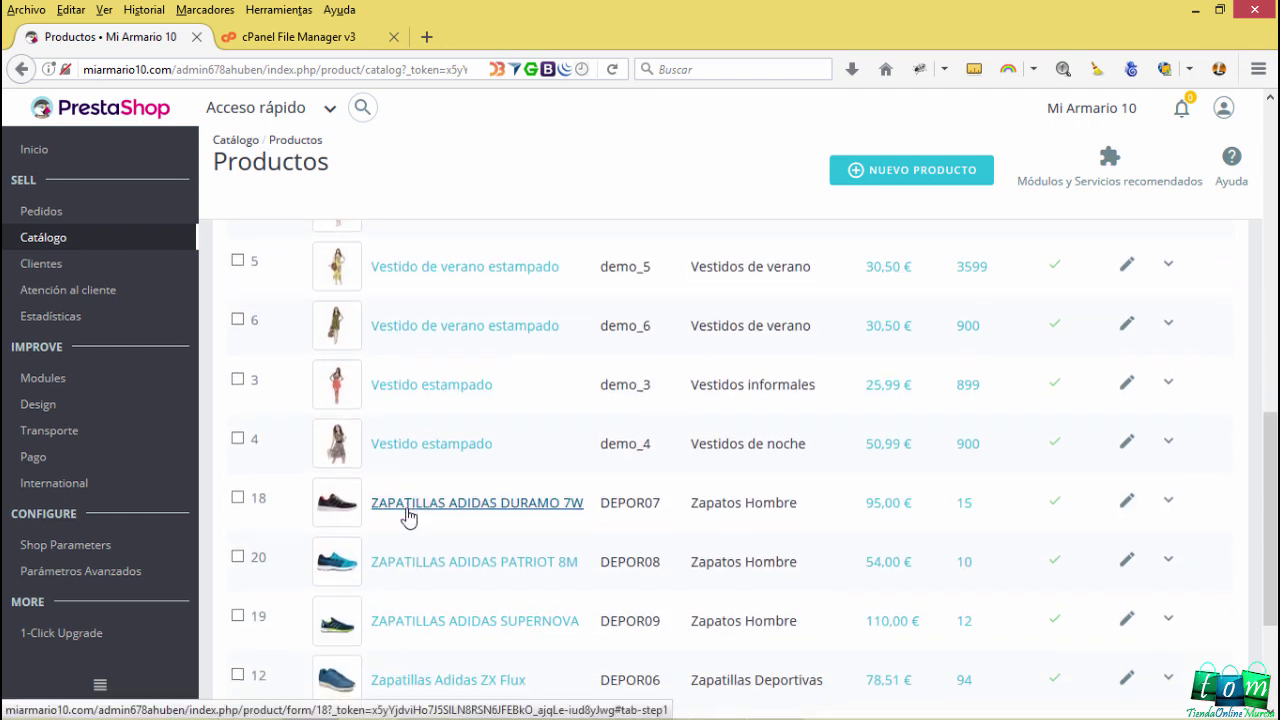
{"action": "scroll", "coordinate": [419, 412], "scroll_direction": "down", "scroll_amount": 2}
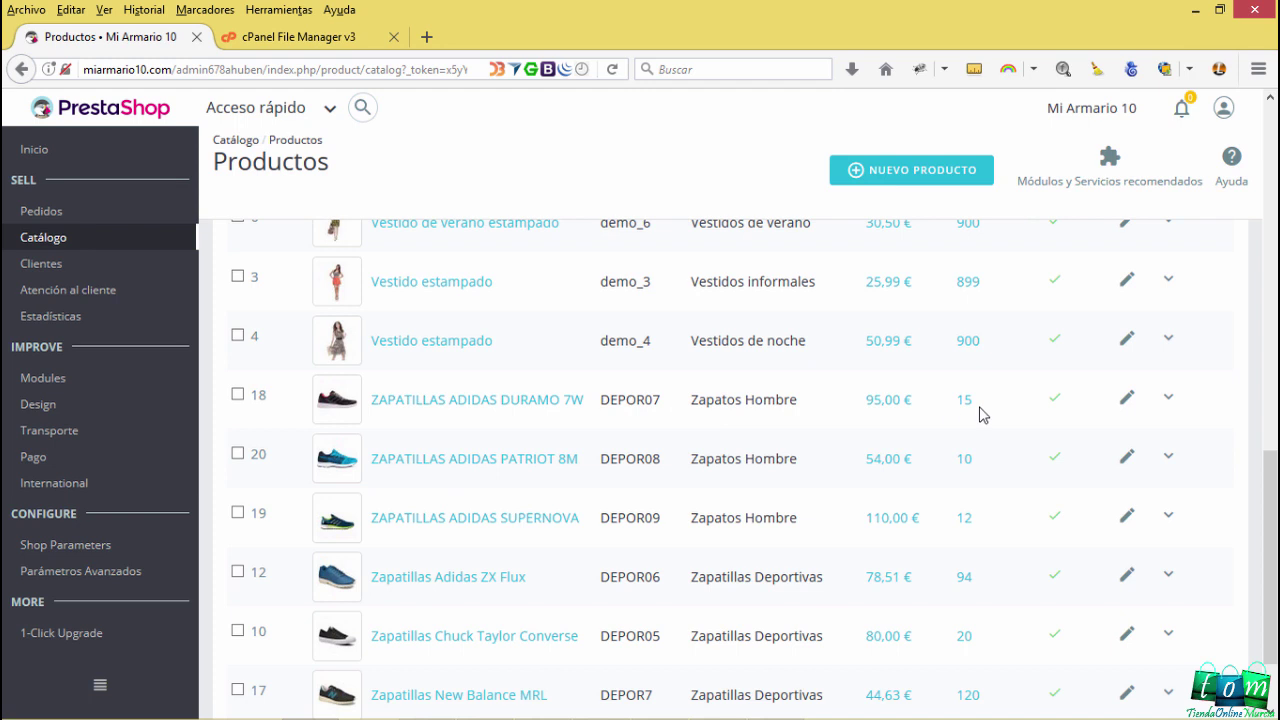
Check DURAMO 7W's image, reference, quantity, price and categories, then minimize Firefox and Notepad++
{"action": "left_click", "coordinate": [1127, 409]}
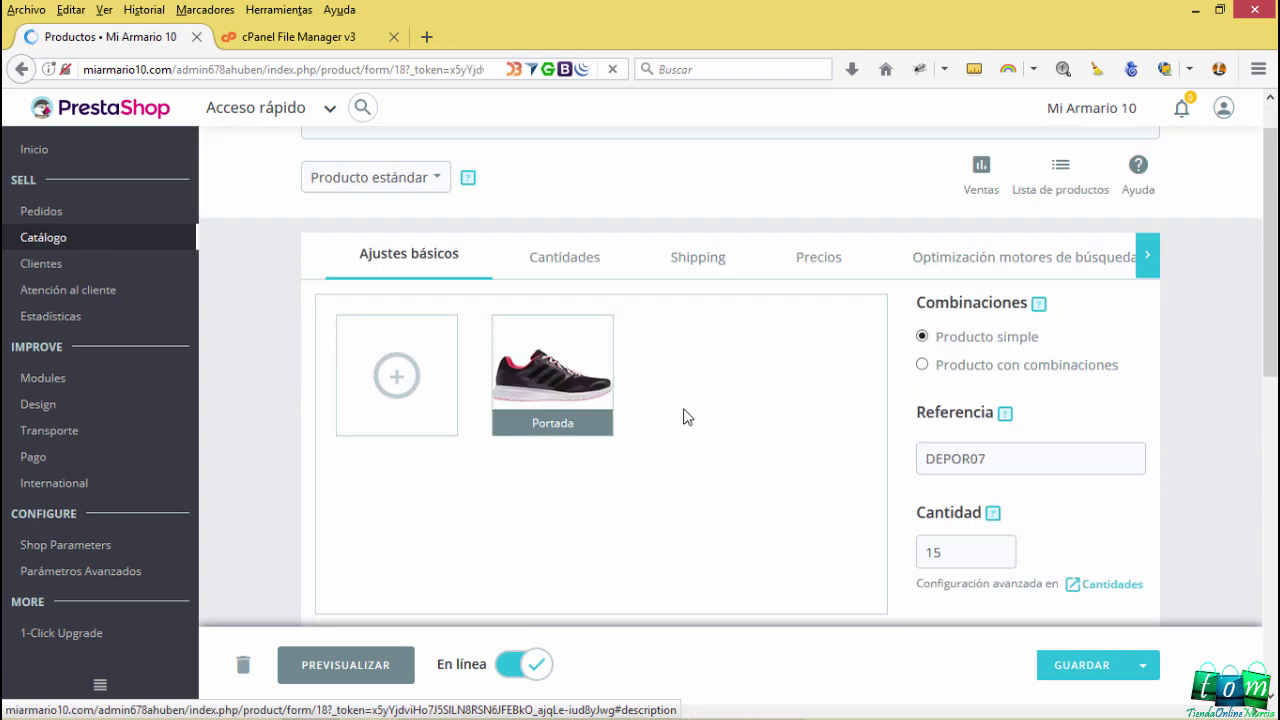
{"action": "scroll", "coordinate": [697, 471], "scroll_direction": "down", "scroll_amount": 5}
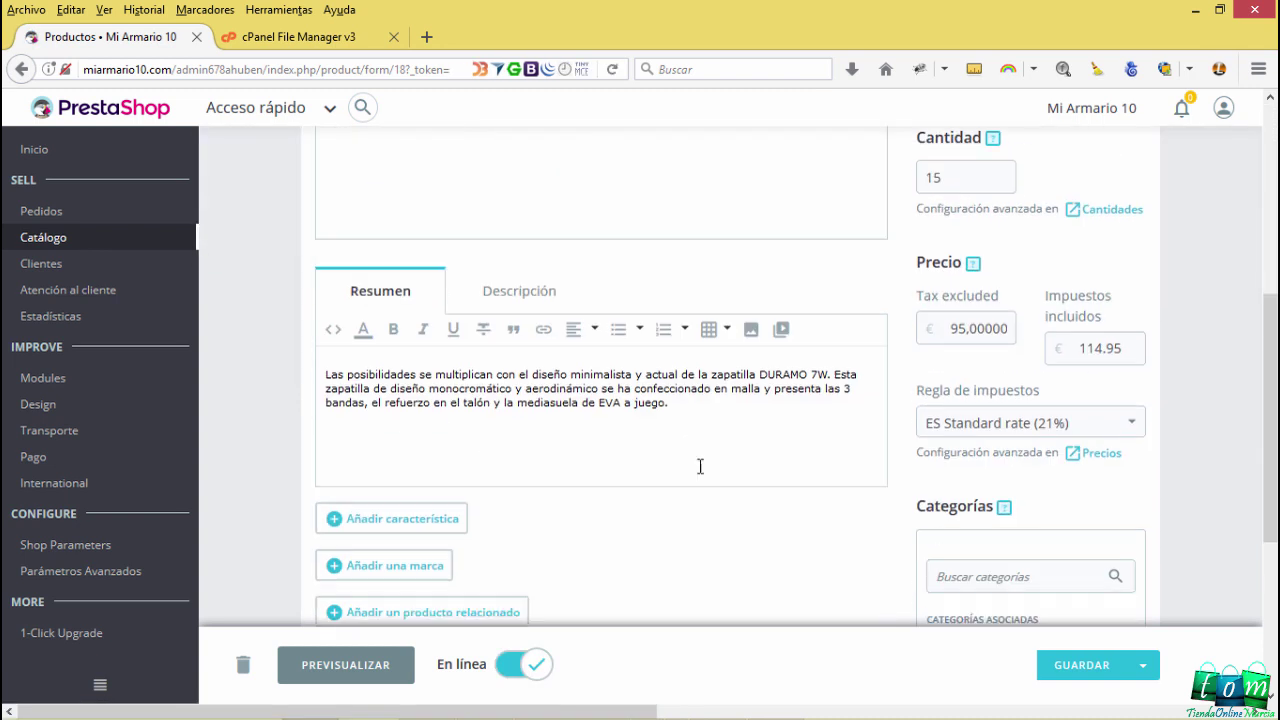
{"action": "scroll", "coordinate": [631, 443], "scroll_direction": "down", "scroll_amount": 1}
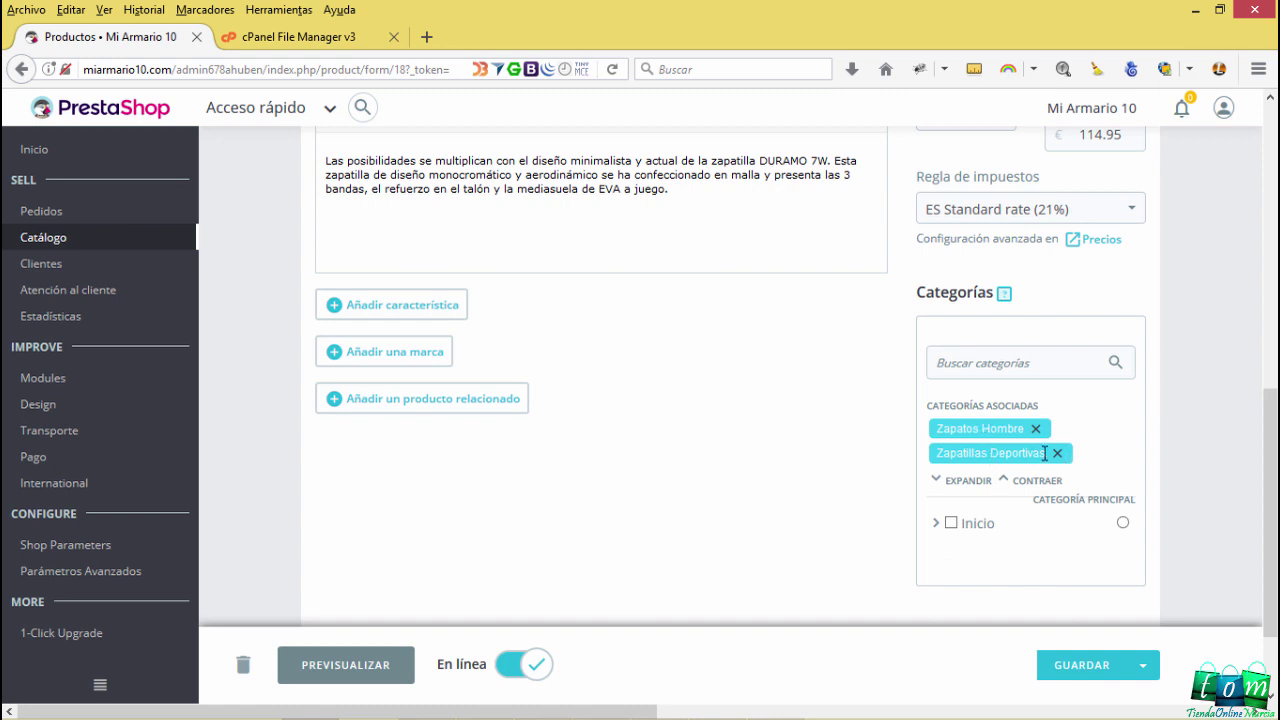
{"action": "scroll", "coordinate": [609, 477], "scroll_direction": "down", "scroll_amount": 1}
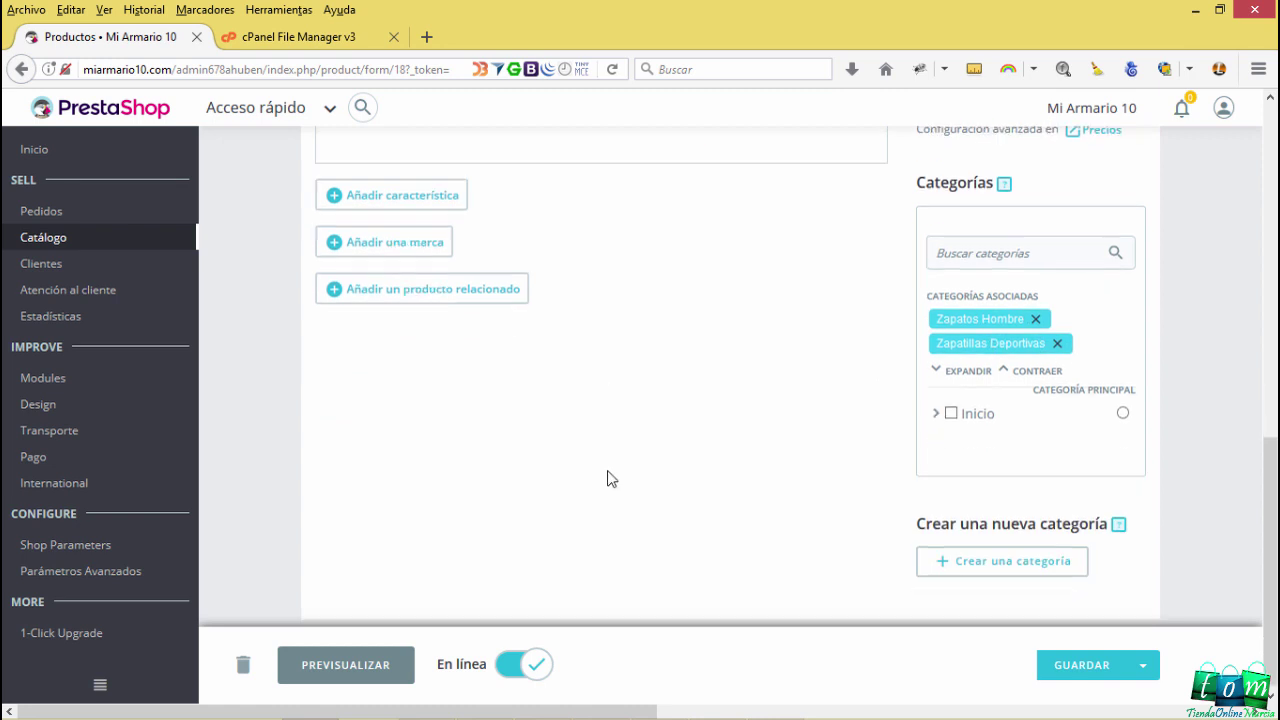
{"action": "scroll", "coordinate": [611, 468], "scroll_direction": "up", "scroll_amount": 4}
{"action": "scroll", "coordinate": [611, 468], "scroll_direction": "up", "scroll_amount": 3}
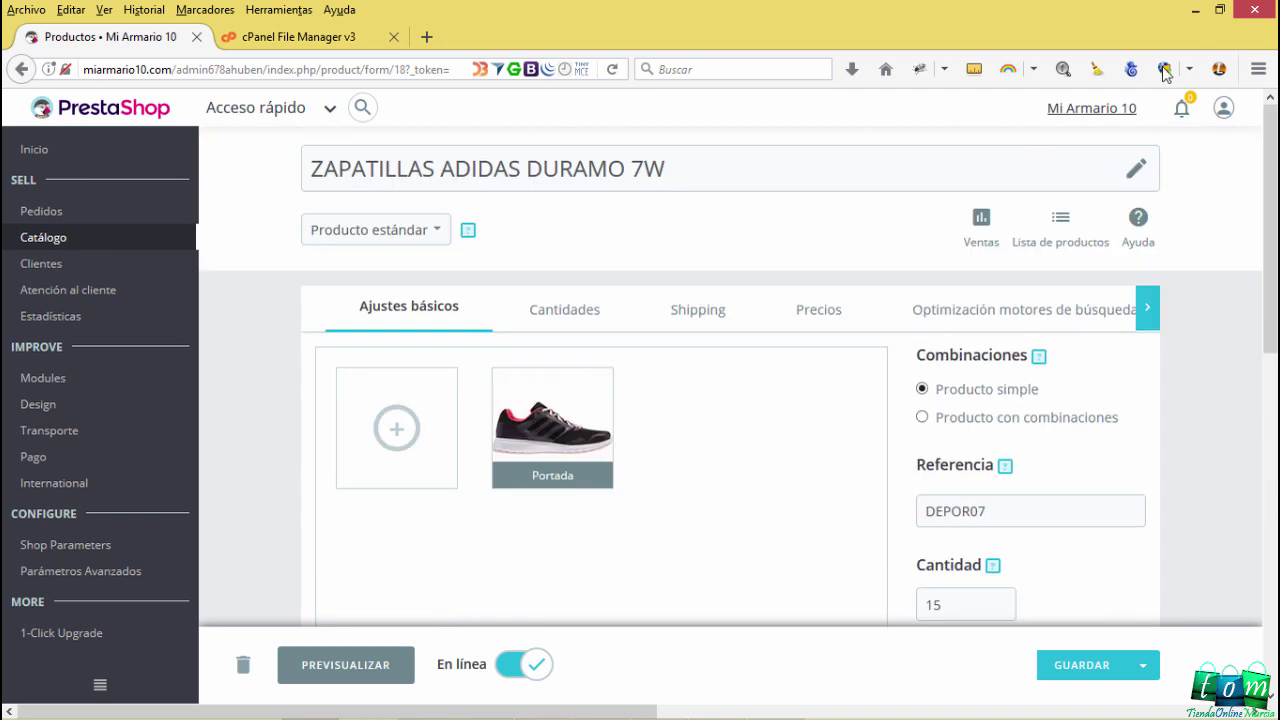
{"action": "left_click", "coordinate": [1196, 12]}
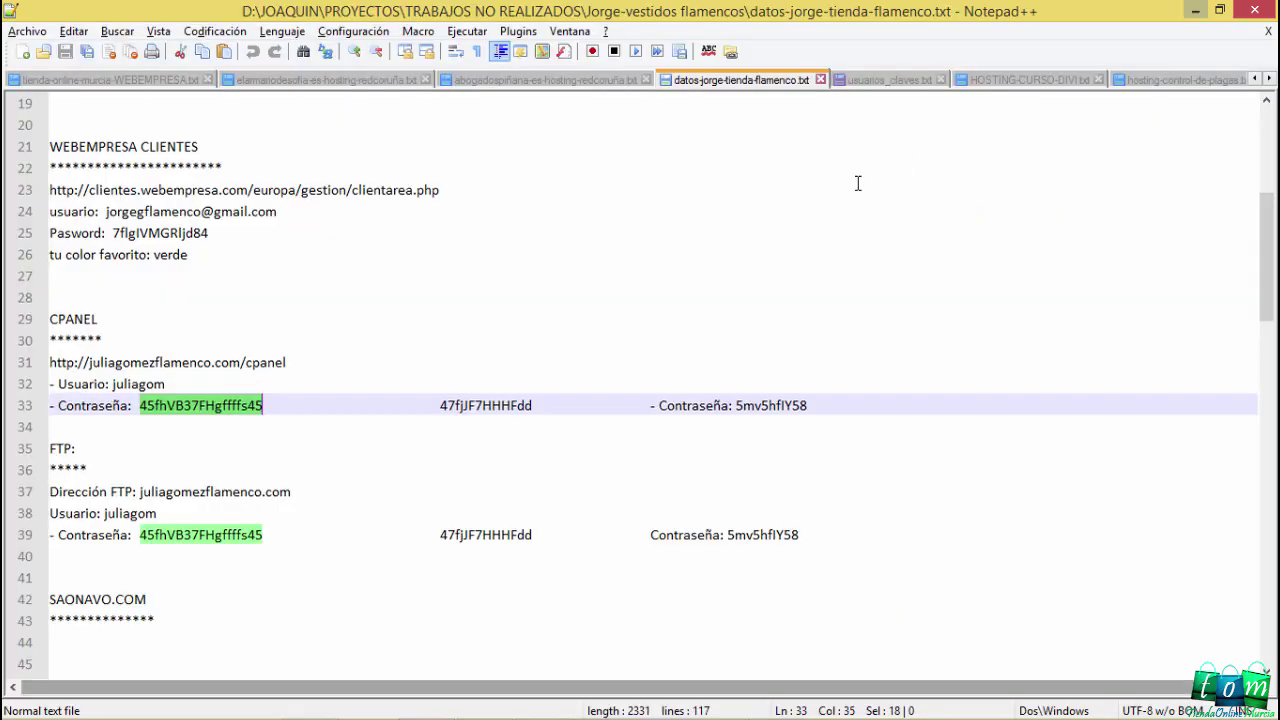
{"action": "left_click", "coordinate": [1195, 12]}
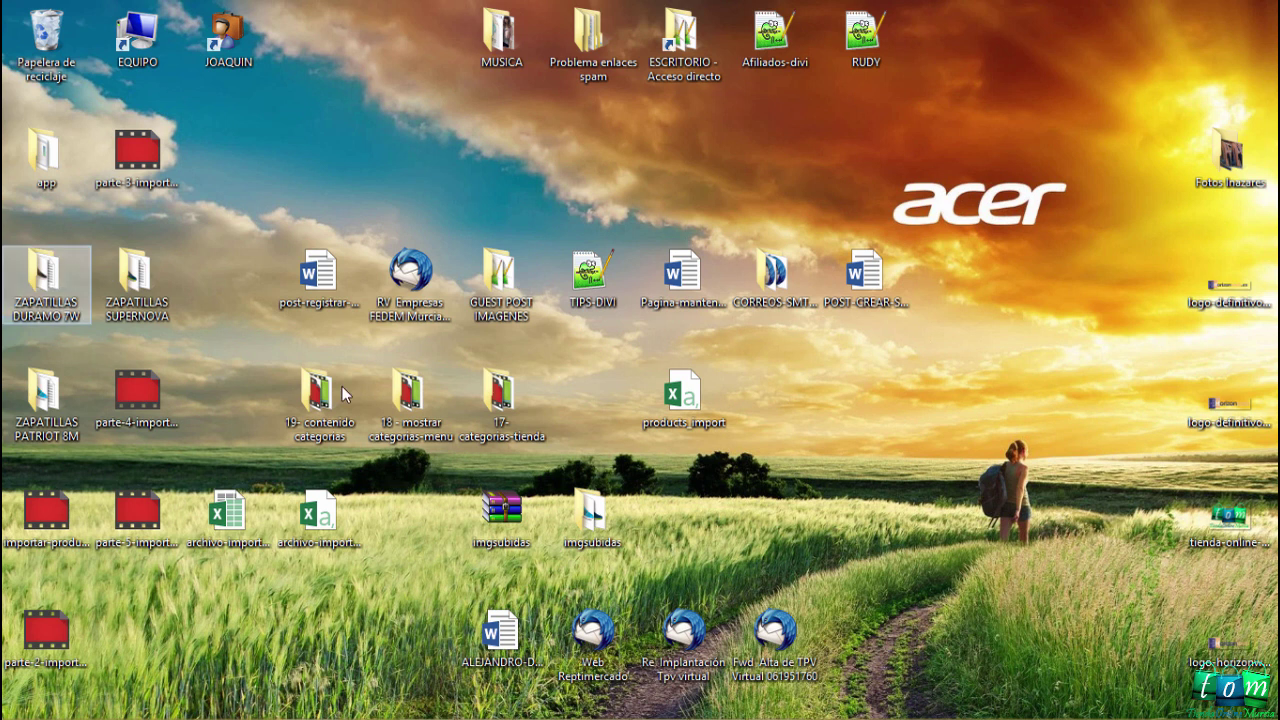
Open datos-producto-duramo-7-w from the ZAPATILLAS DURAMO 7W folder in Word and select reference DEPOR07
{"action": "left_click", "coordinate": [310, 700]}
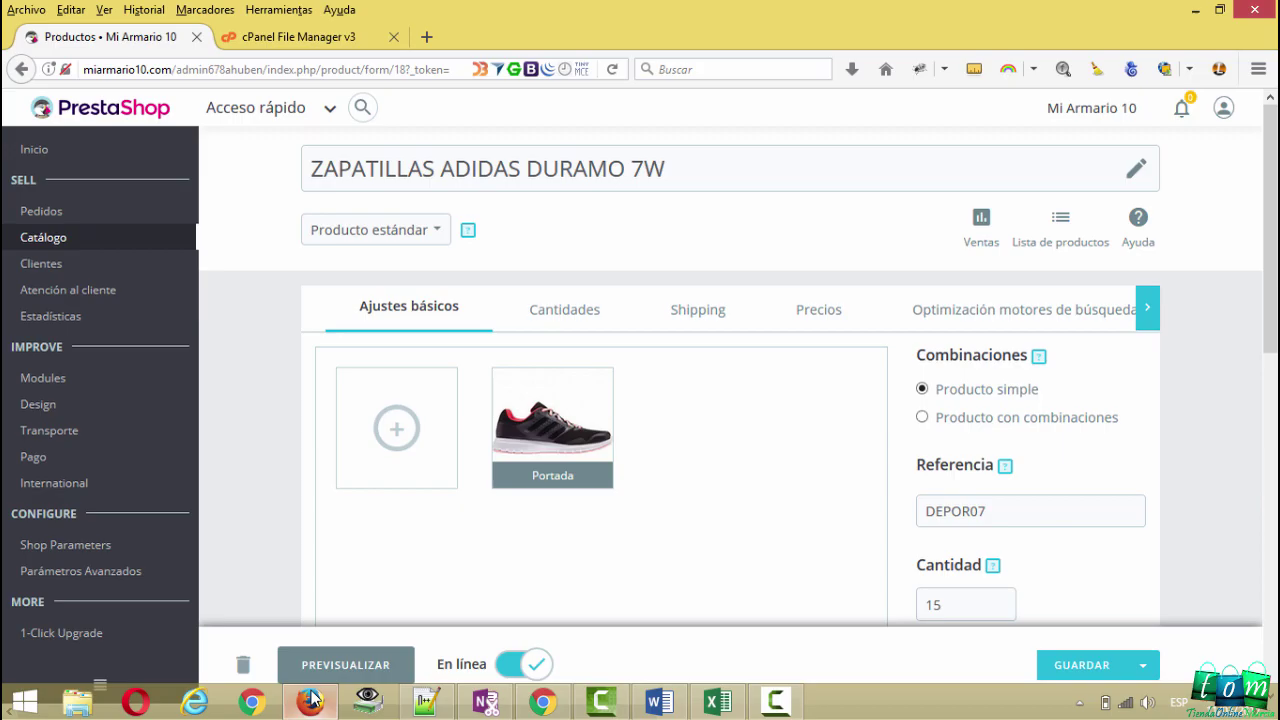
{"action": "left_click", "coordinate": [1196, 12]}
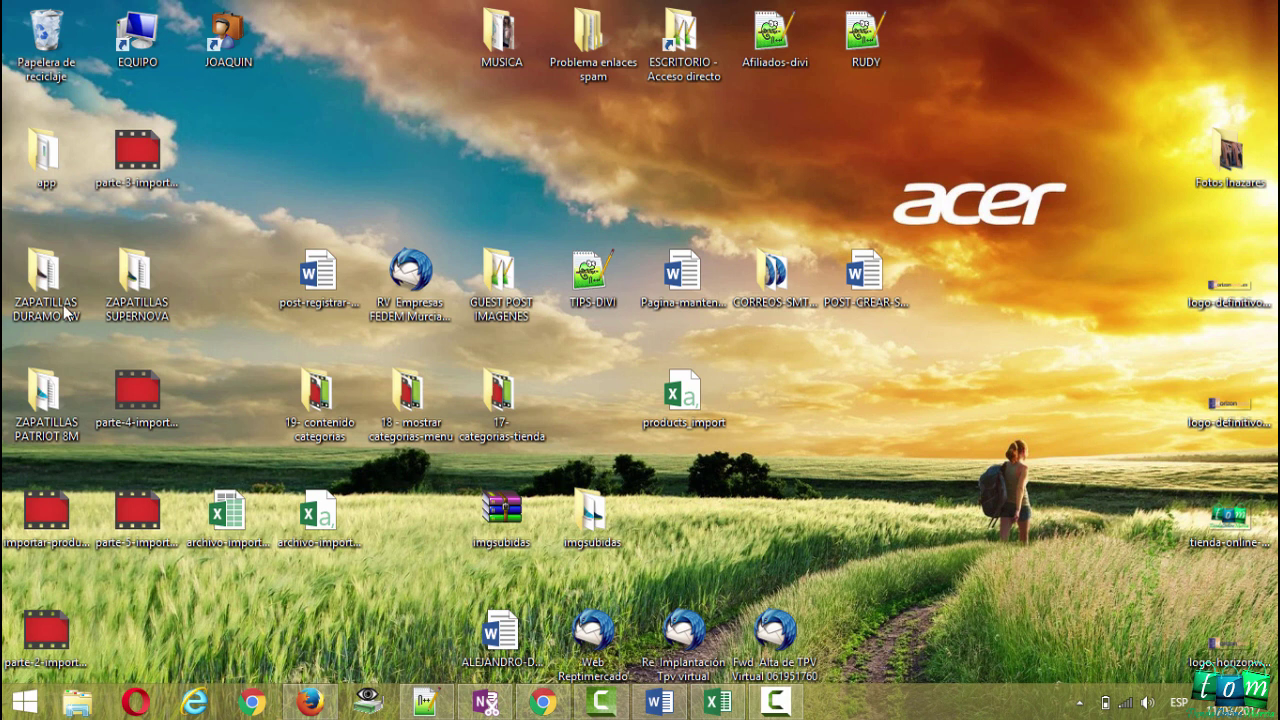
{"action": "double_click", "coordinate": [48, 288]}
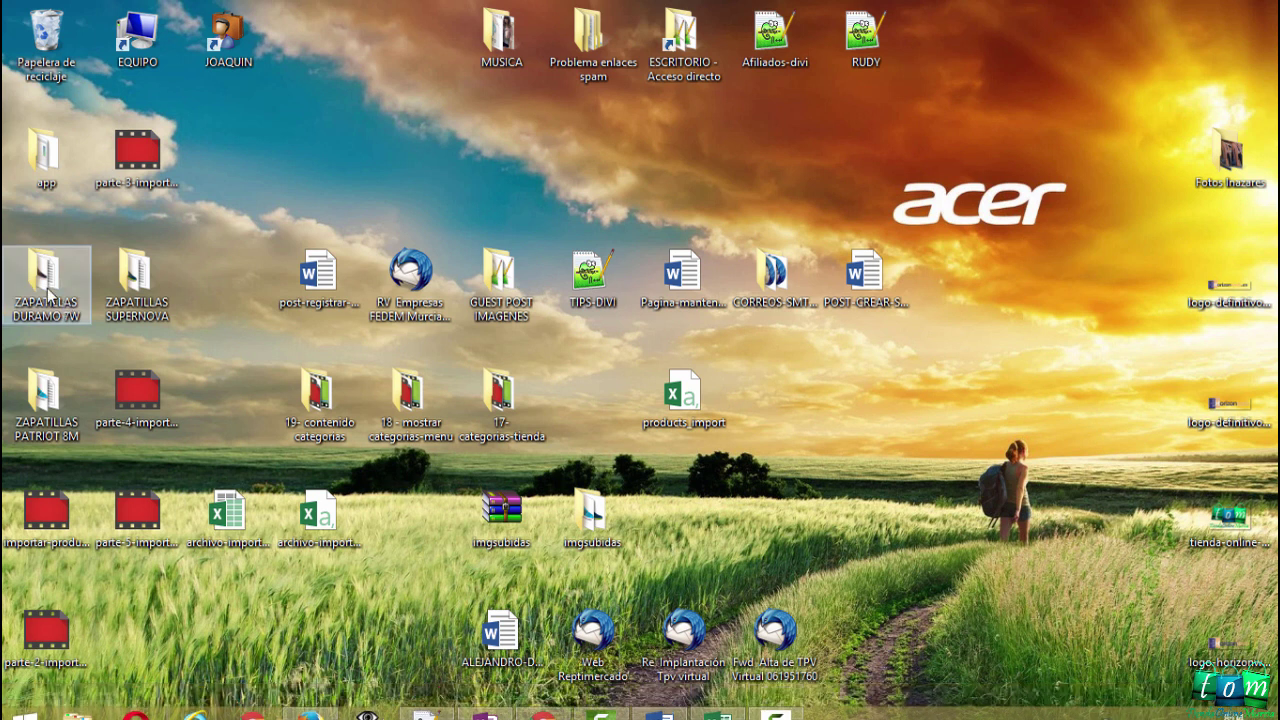
{"action": "left_click", "coordinate": [558, 436]}
{"action": "double_click", "coordinate": [558, 436]}
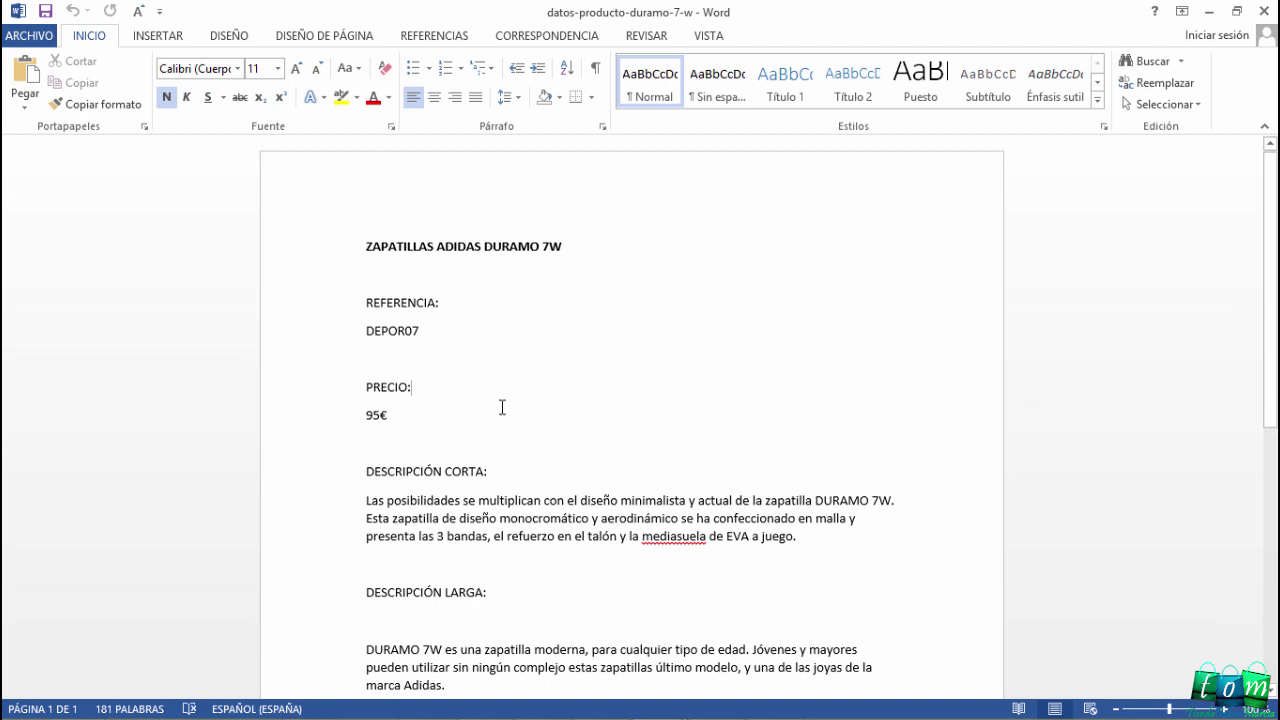
{"action": "left_click", "coordinate": [465, 379]}
{"action": "triple_click", "coordinate": [382, 332]}
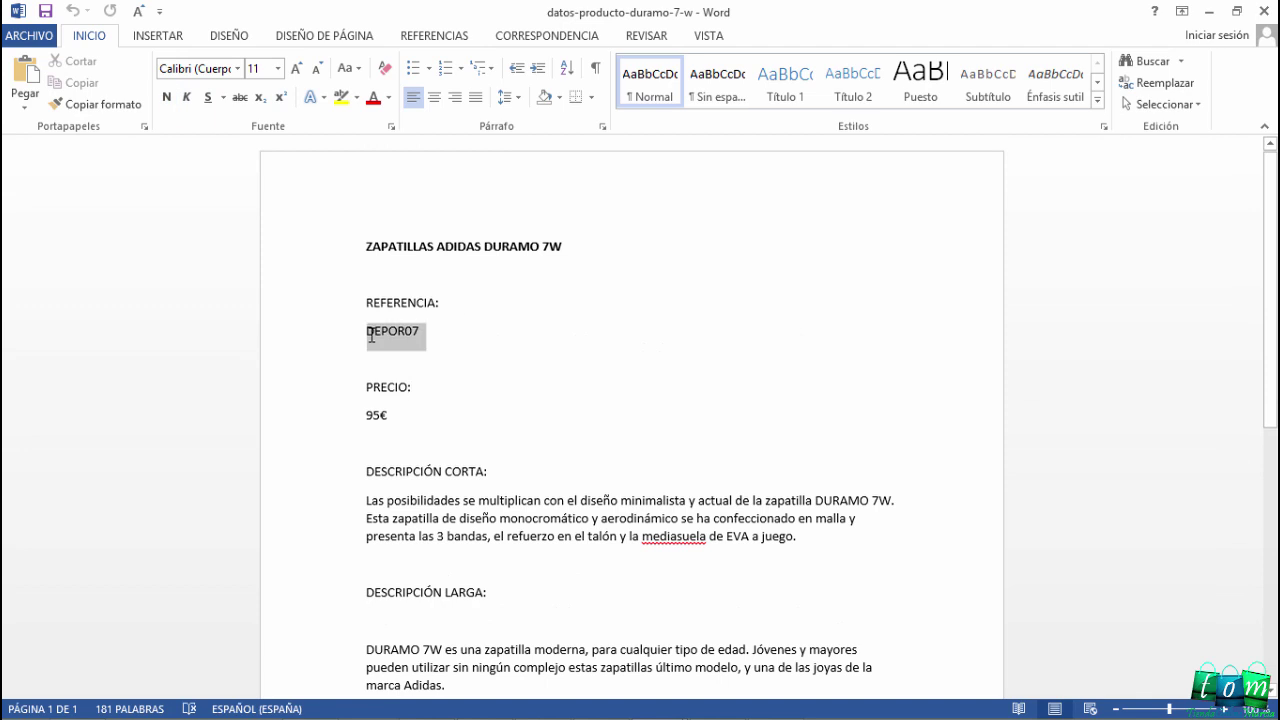
{"action": "left_click", "coordinate": [312, 704]}
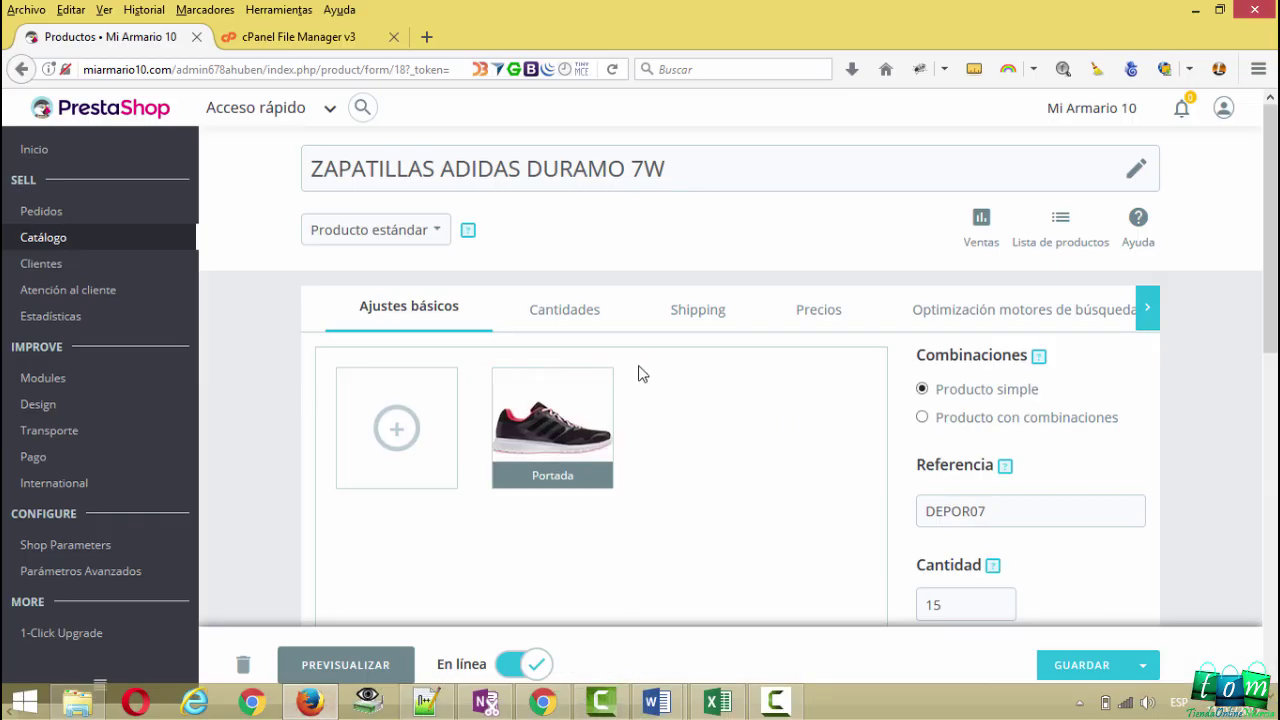
{"action": "scroll", "coordinate": [701, 457], "scroll_direction": "down", "scroll_amount": 2}
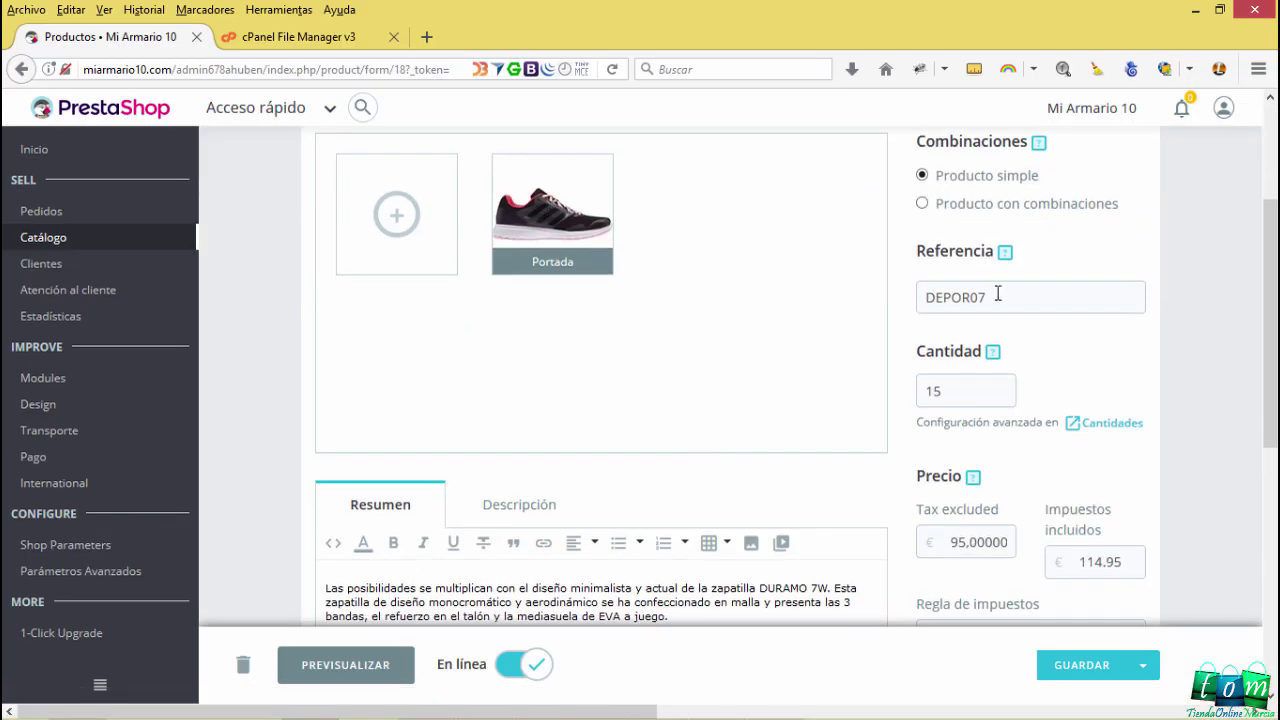
{"action": "left_click_drag", "start_coordinate": [997, 293], "coordinate": [892, 297]}
{"action": "double_click", "coordinate": [958, 398]}
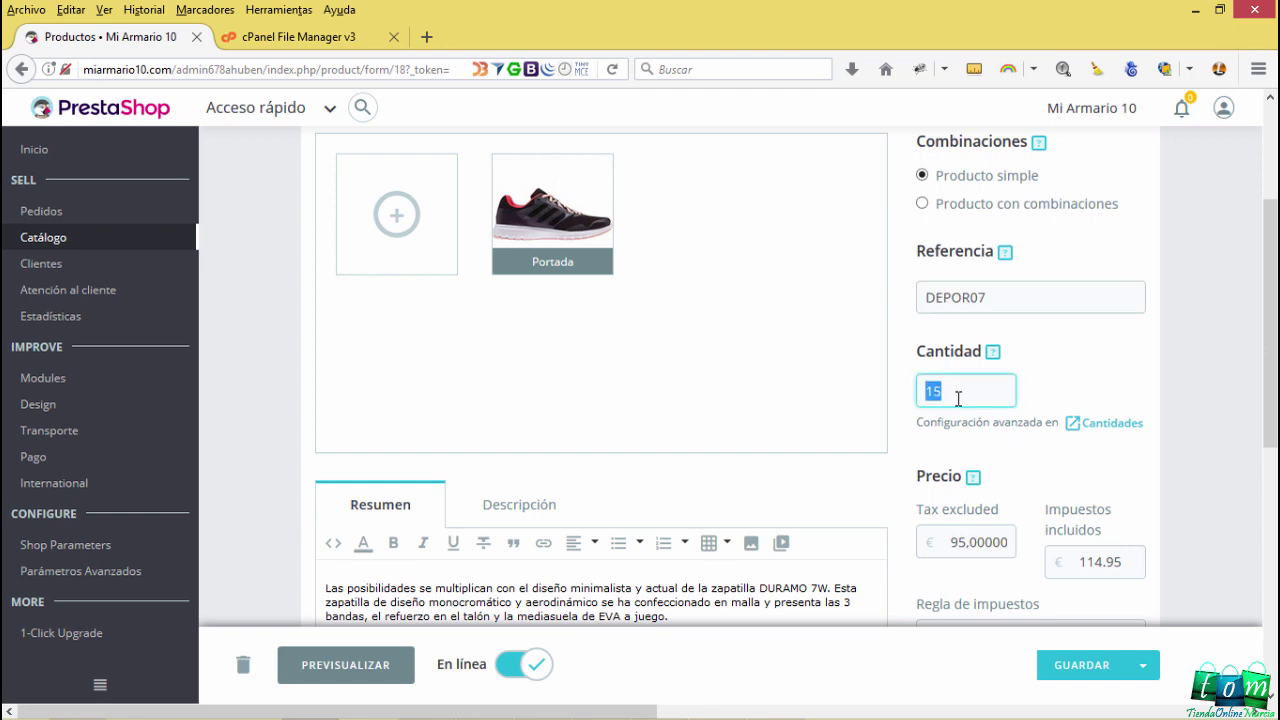
{"action": "scroll", "coordinate": [983, 470], "scroll_direction": "down", "scroll_amount": 1}
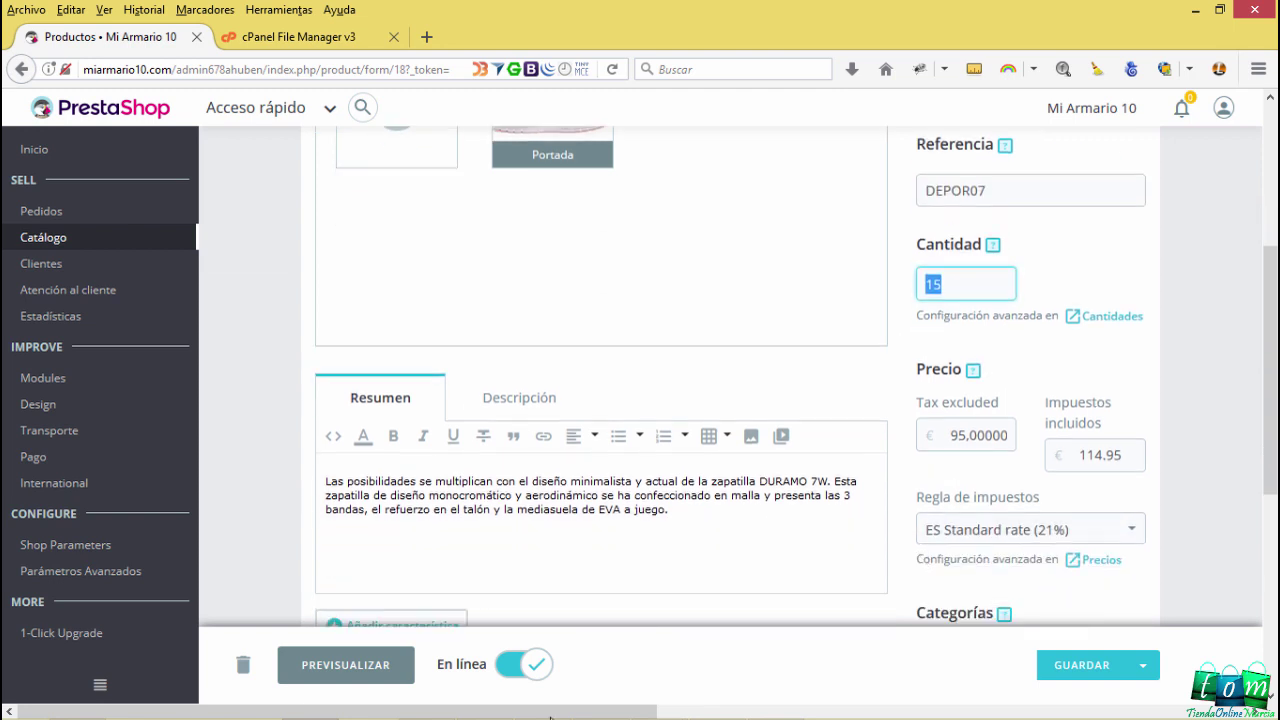
{"action": "left_click", "coordinate": [655, 702]}
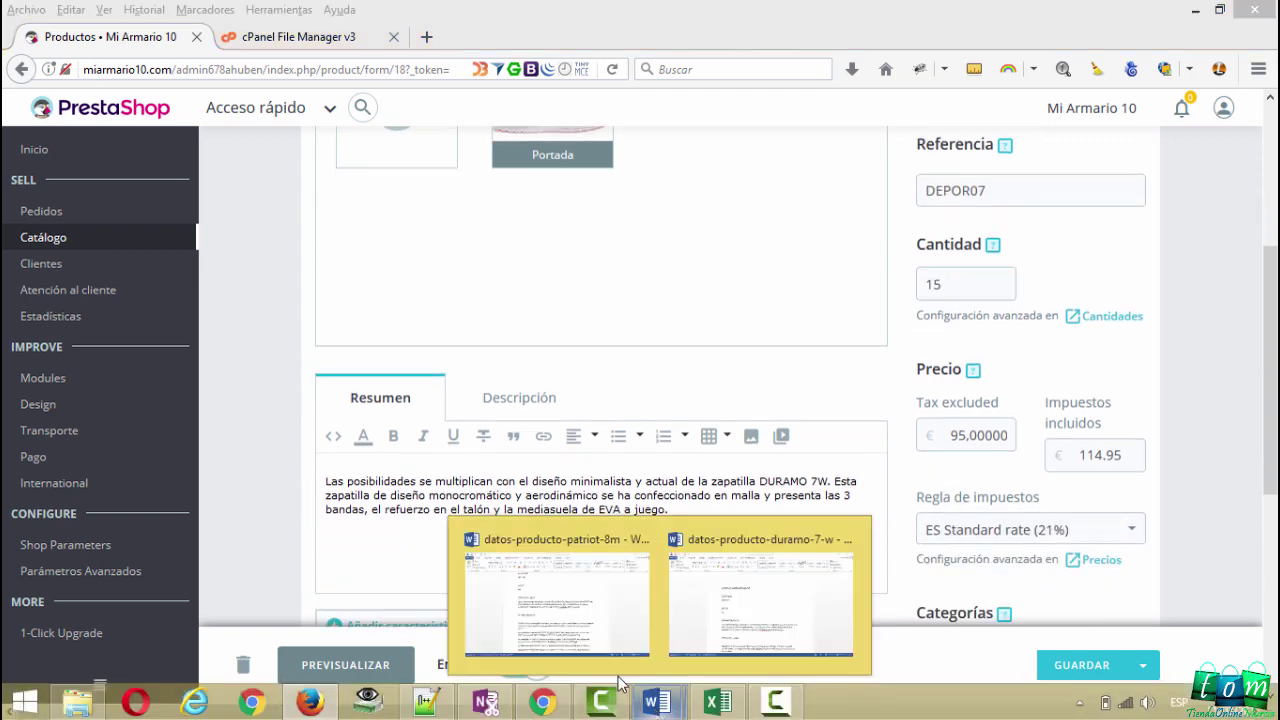
{"action": "left_click", "coordinate": [586, 640]}
{"action": "scroll", "coordinate": [571, 443], "scroll_direction": "up", "scroll_amount": 1}
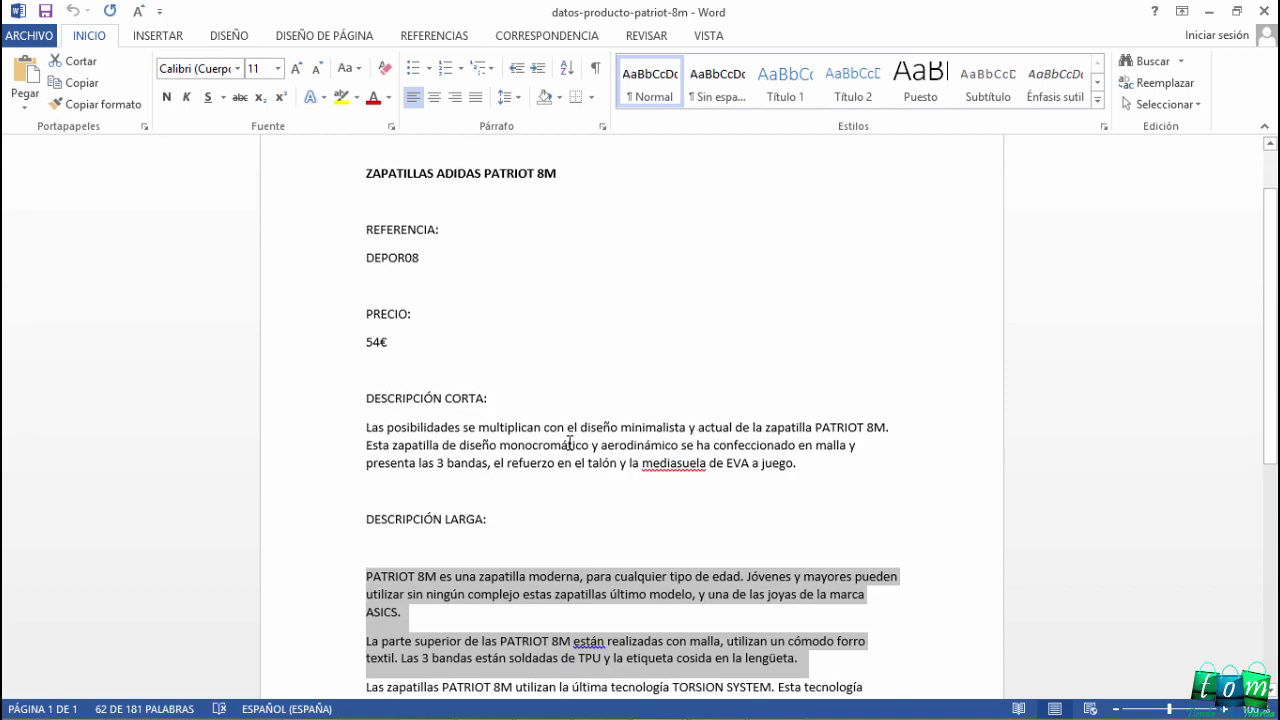
{"action": "scroll", "coordinate": [569, 443], "scroll_direction": "up", "scroll_amount": 1}
{"action": "key", "text": "alt+Tab"}
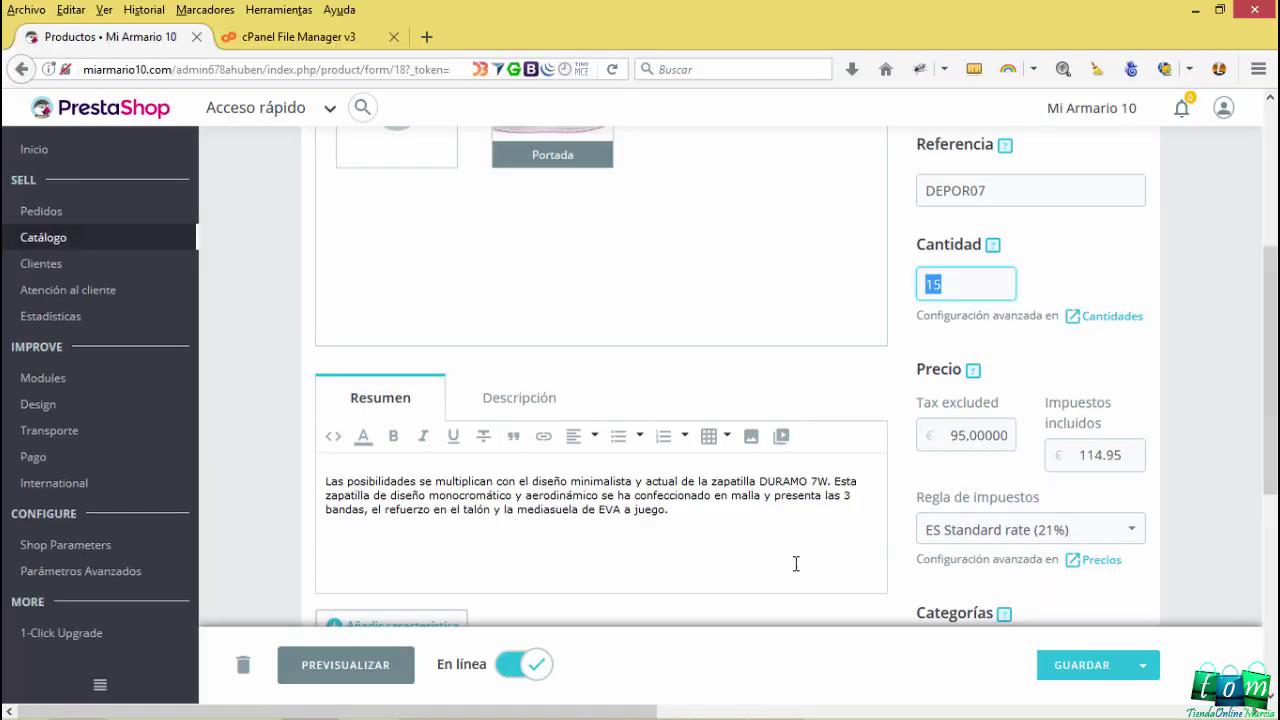
{"action": "left_click", "coordinate": [659, 702]}
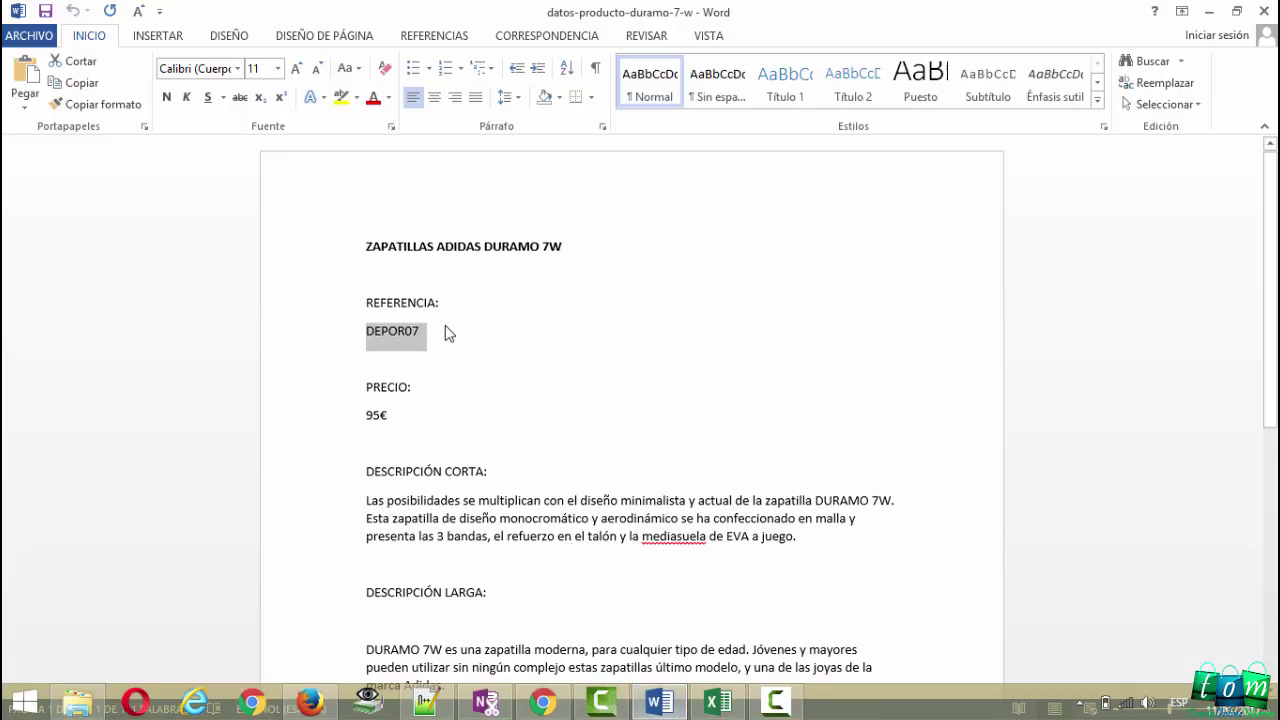
{"action": "left_click_drag", "start_coordinate": [414, 420], "coordinate": [349, 411]}
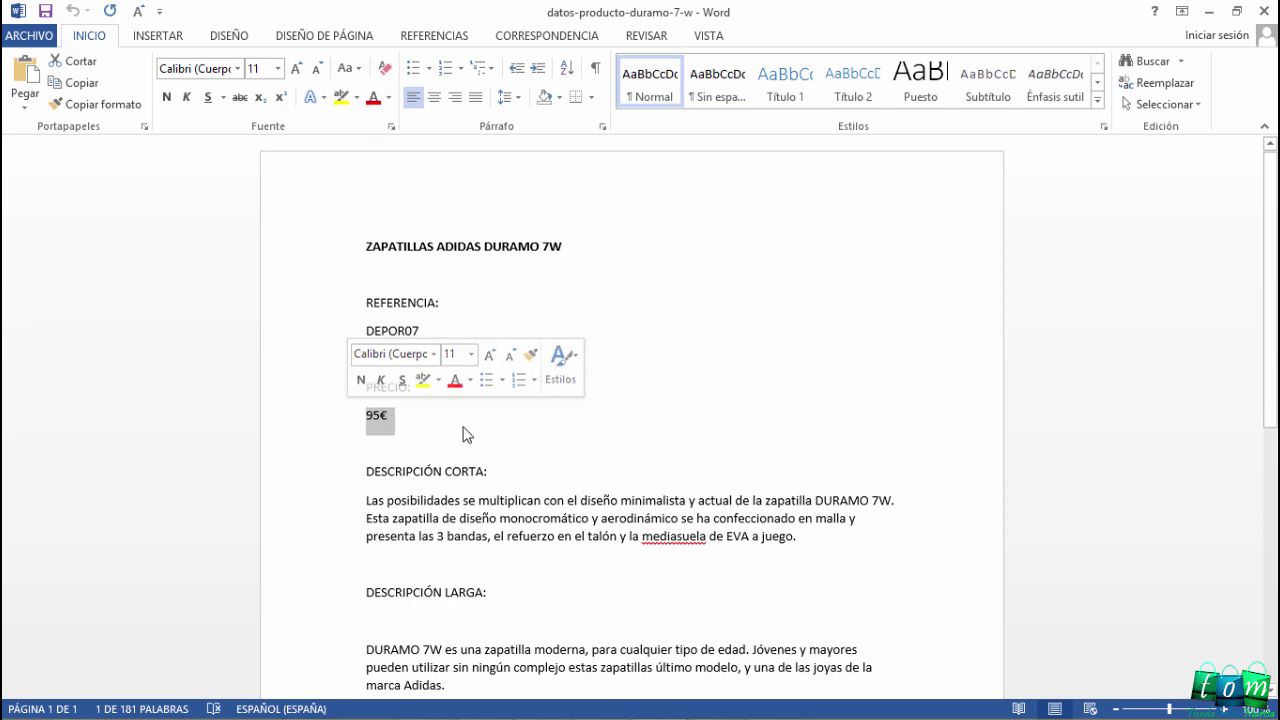
{"action": "left_click", "coordinate": [309, 708]}
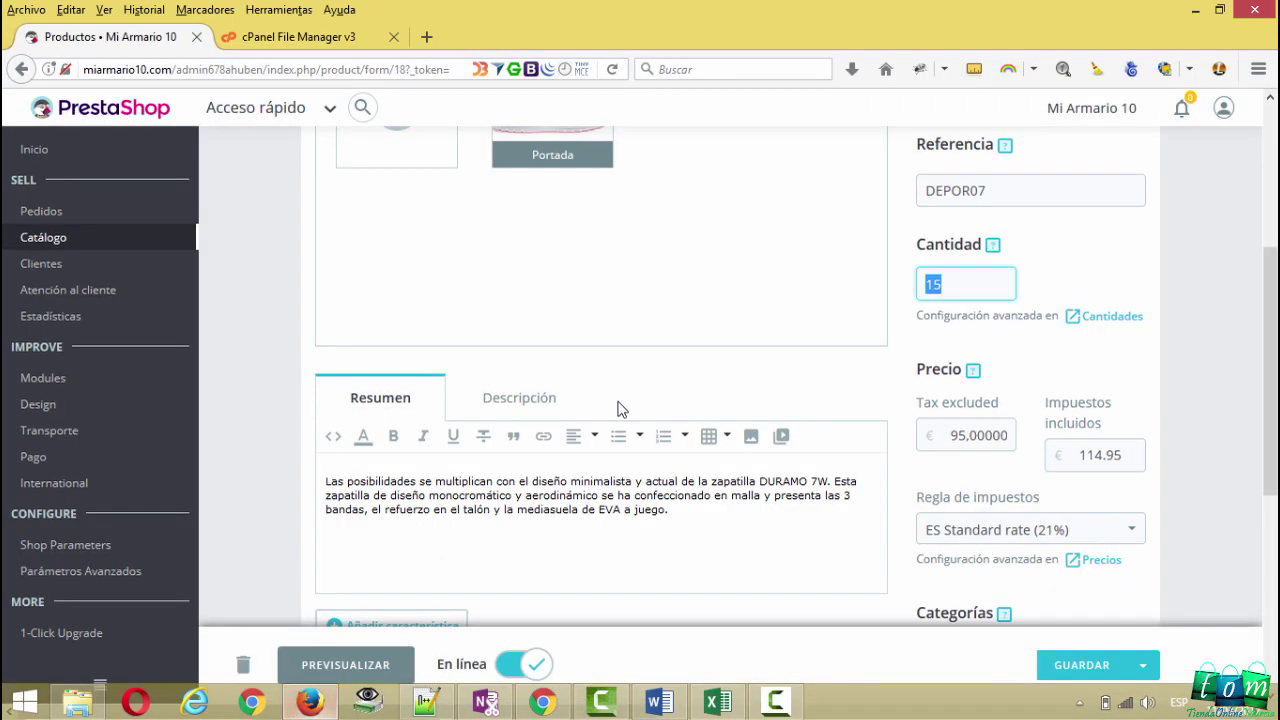
{"action": "left_click_drag", "start_coordinate": [945, 437], "coordinate": [1032, 437]}
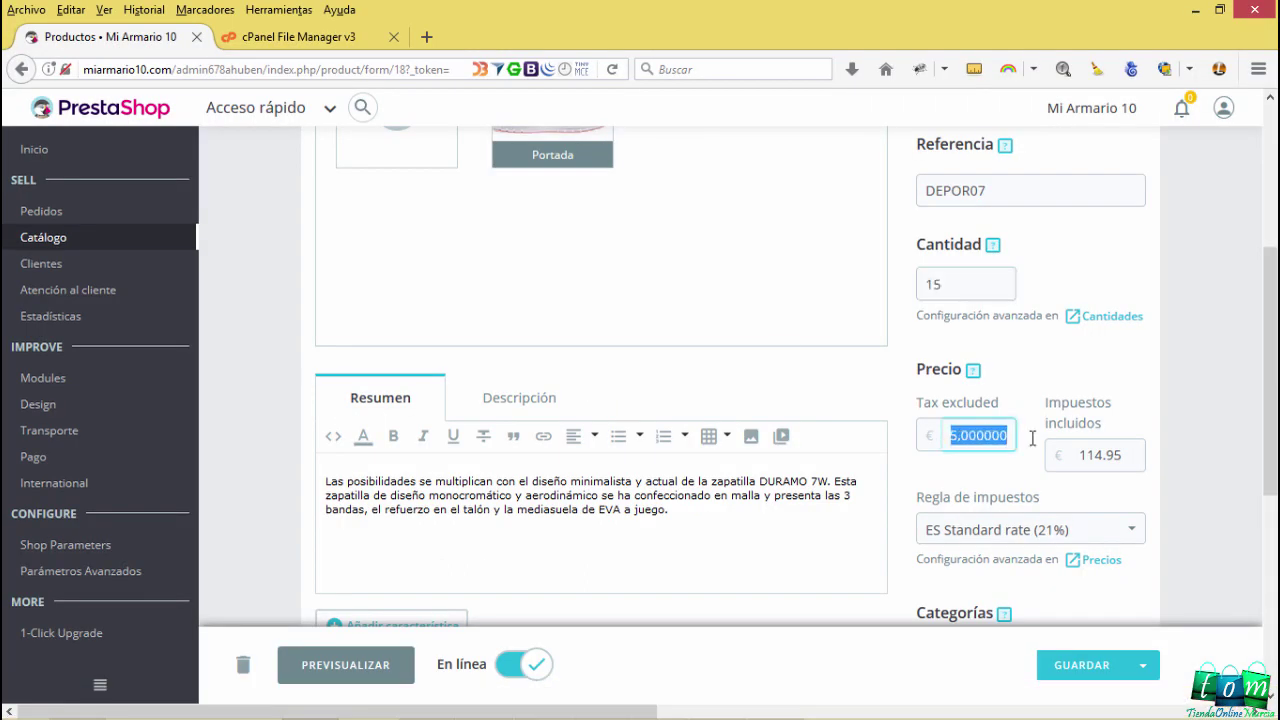
{"action": "scroll", "coordinate": [855, 441], "scroll_direction": "down", "scroll_amount": 2}
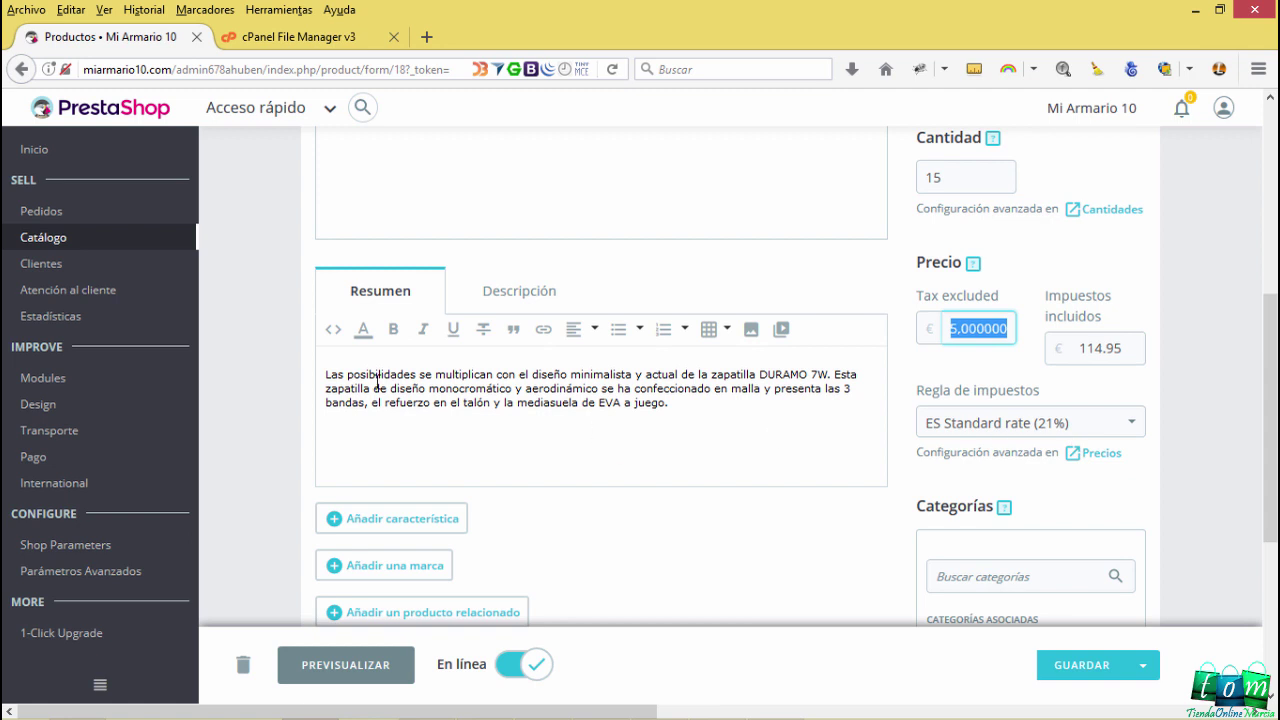
{"action": "key", "text": "alt+Tab"}
{"action": "scroll", "coordinate": [437, 443], "scroll_direction": "down", "scroll_amount": 2}
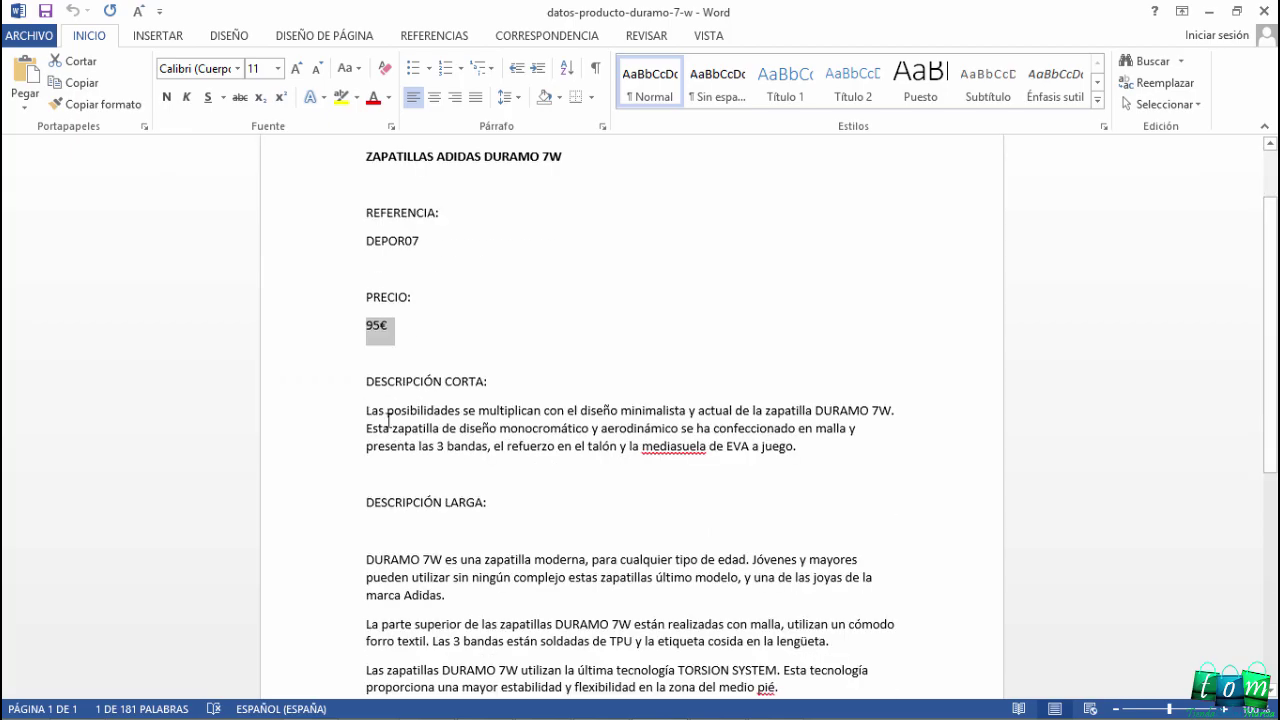
{"action": "left_click_drag", "start_coordinate": [369, 415], "coordinate": [590, 428]}
{"action": "key", "text": "alt+Tab"}
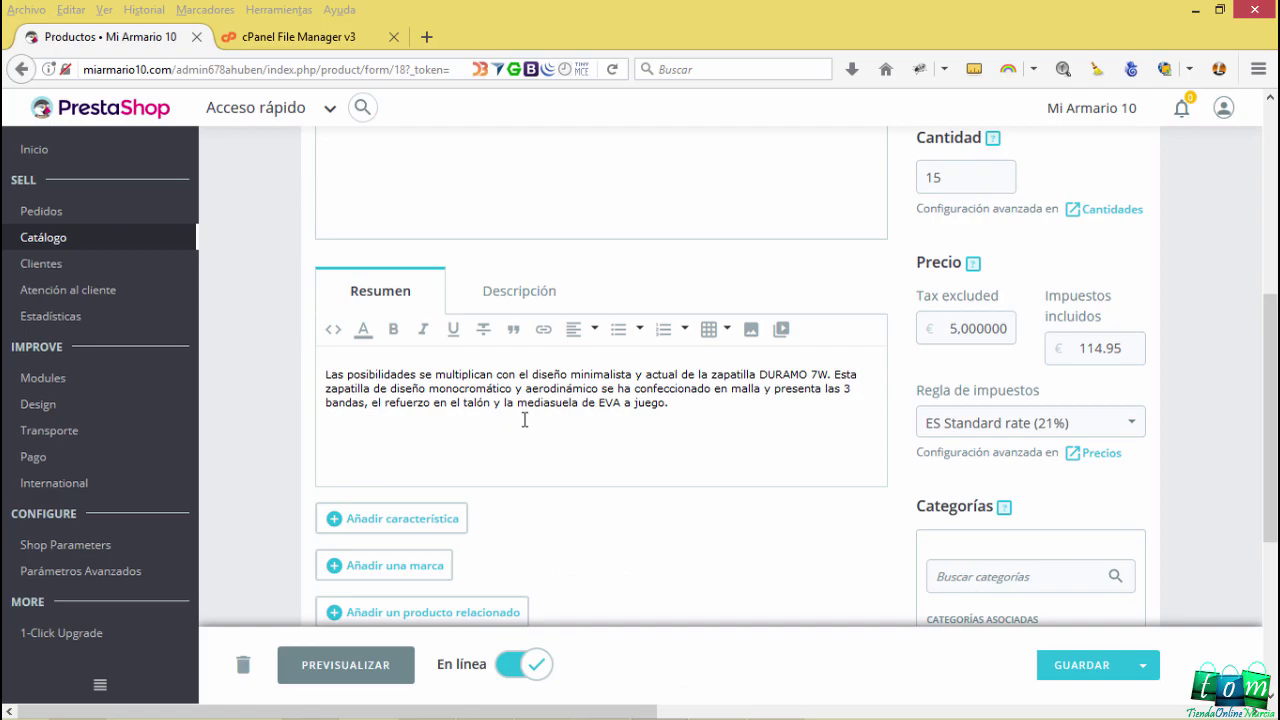
{"action": "scroll", "coordinate": [623, 409], "scroll_direction": "down", "scroll_amount": 5}
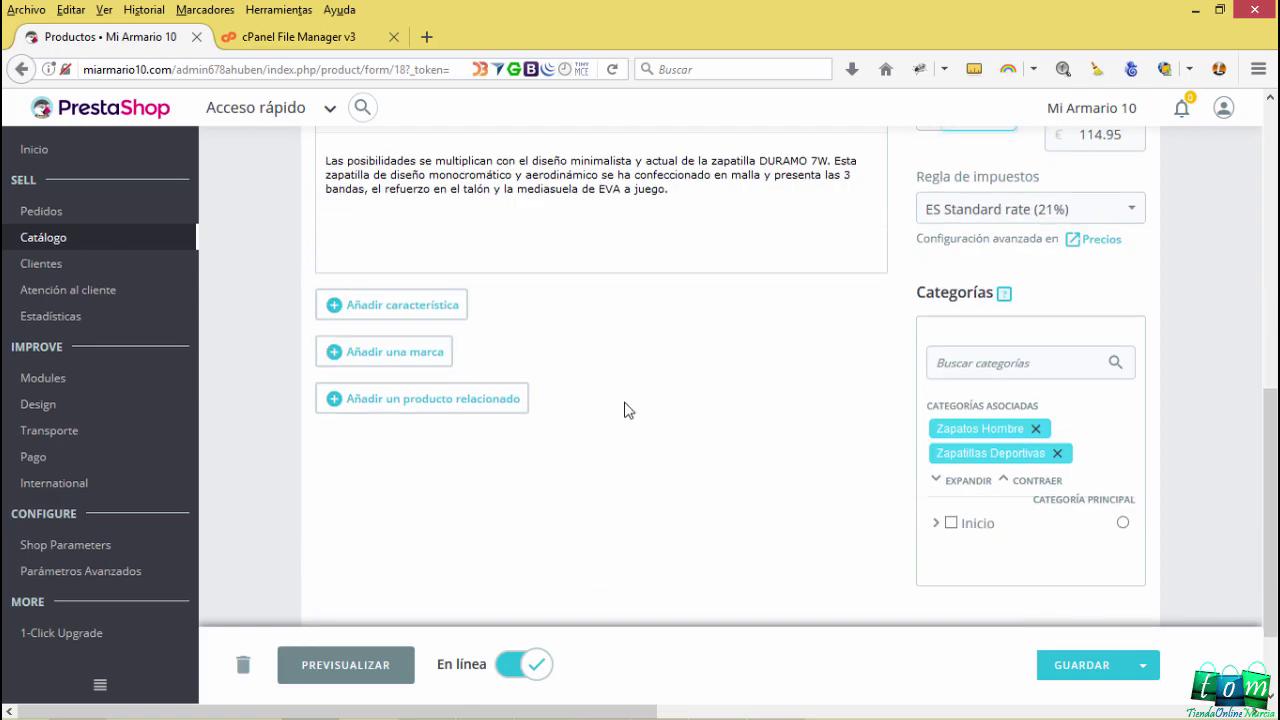
{"action": "scroll", "coordinate": [900, 490], "scroll_direction": "up", "scroll_amount": 3}
{"action": "scroll", "coordinate": [986, 533], "scroll_direction": "down", "scroll_amount": 3}
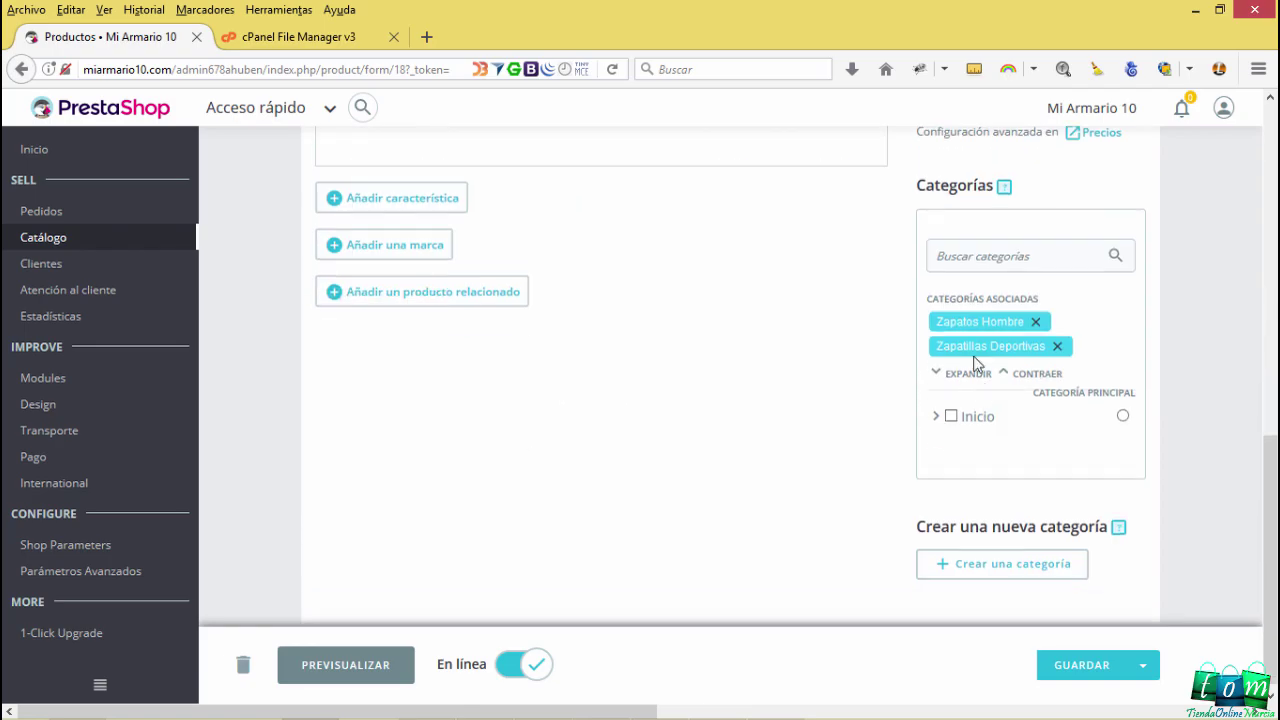
{"action": "key", "text": "alt+Tab"}
{"action": "scroll", "coordinate": [451, 417], "scroll_direction": "down", "scroll_amount": 1}
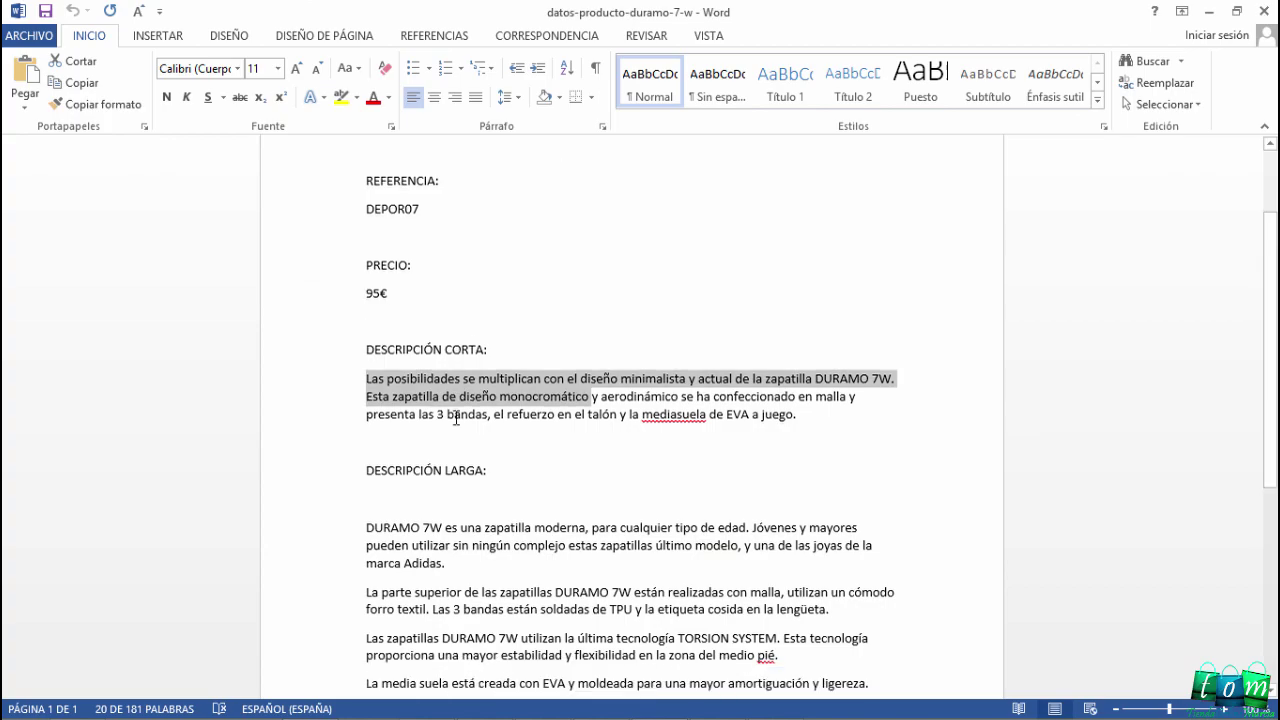
{"action": "scroll", "coordinate": [457, 417], "scroll_direction": "down", "scroll_amount": 3}
{"action": "scroll", "coordinate": [574, 441], "scroll_direction": "down", "scroll_amount": 3}
{"action": "left_click_drag", "start_coordinate": [607, 427], "coordinate": [326, 431]}
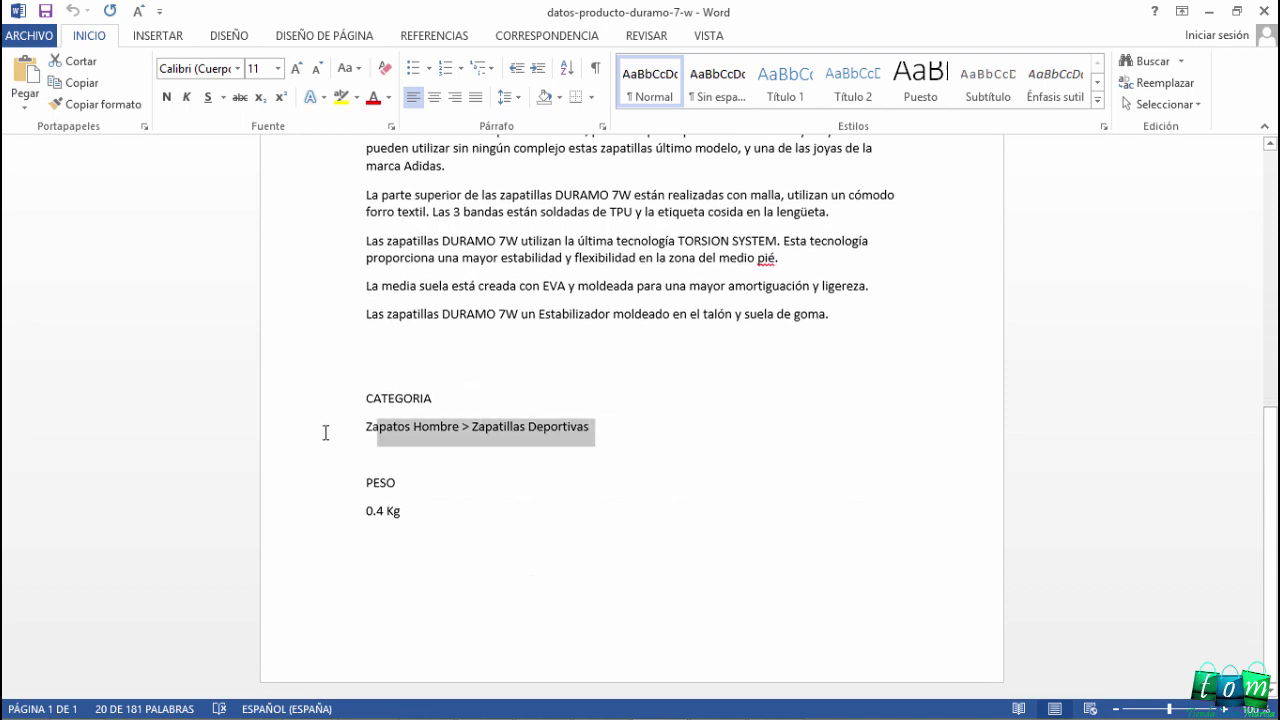
{"action": "key", "text": "alt+Tab"}
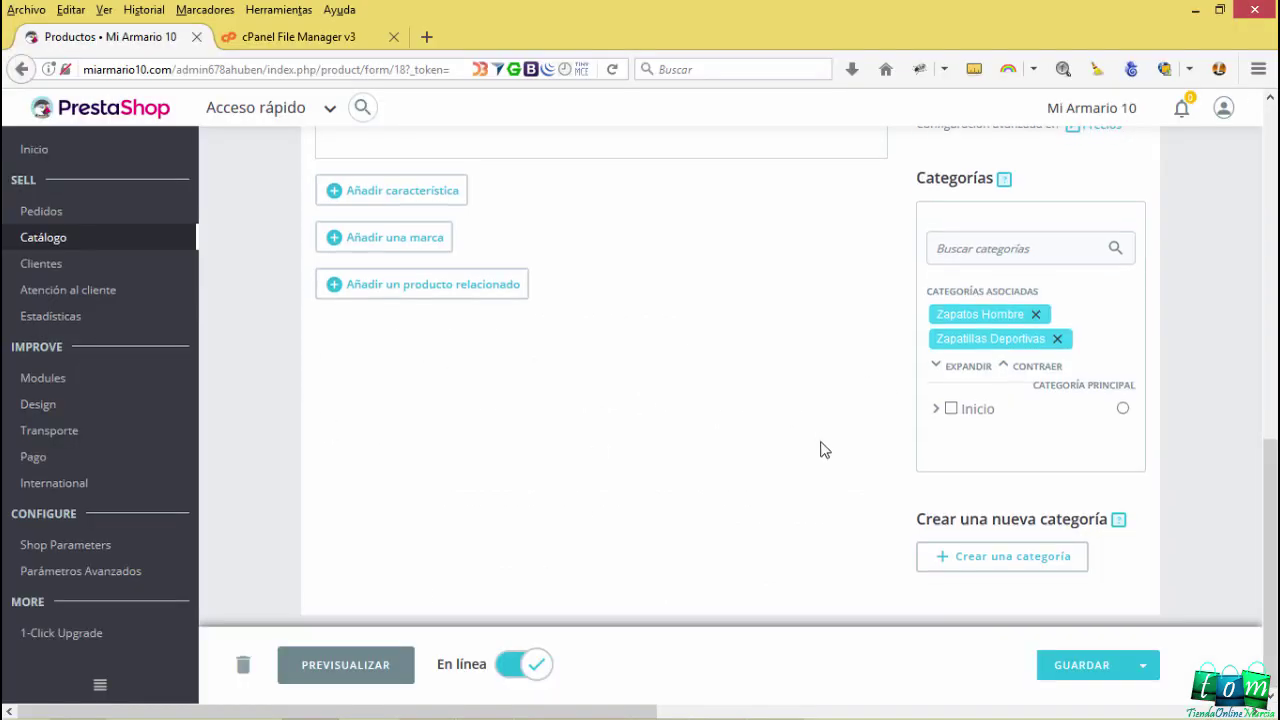
{"action": "scroll", "coordinate": [820, 450], "scroll_direction": "up", "scroll_amount": 4}
{"action": "scroll", "coordinate": [820, 450], "scroll_direction": "up", "scroll_amount": 3}
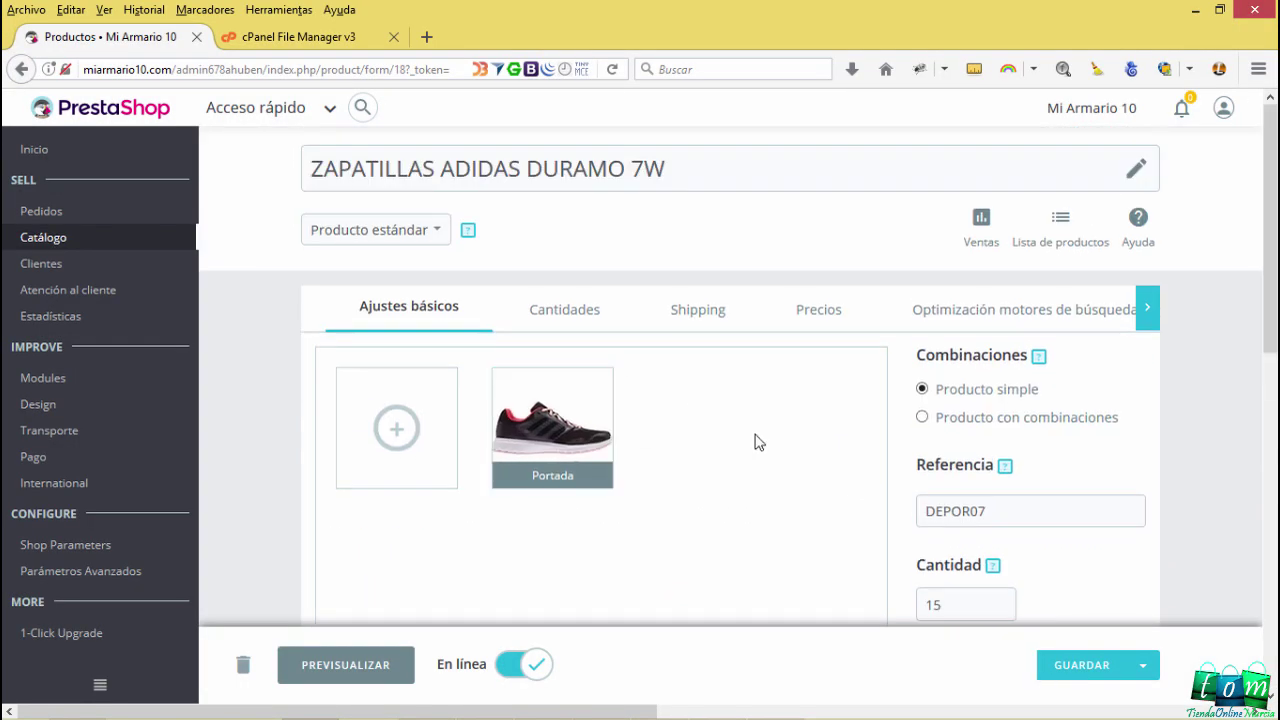
Return to Catálogo > Productos and locate the DEPOR07, DEPOR08 and DEPOR09 Adidas rows
{"action": "left_click", "coordinate": [220, 245]}
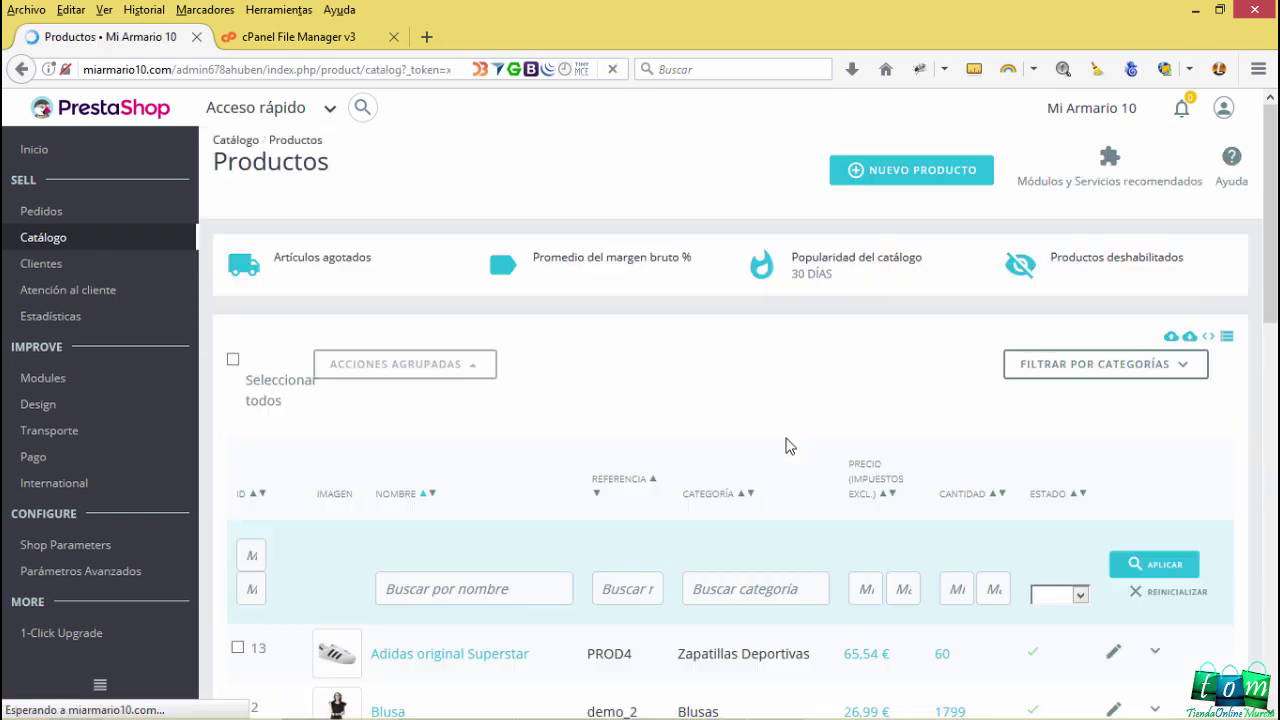
{"action": "scroll", "coordinate": [653, 479], "scroll_direction": "down", "scroll_amount": 3}
{"action": "scroll", "coordinate": [653, 479], "scroll_direction": "down", "scroll_amount": 2}
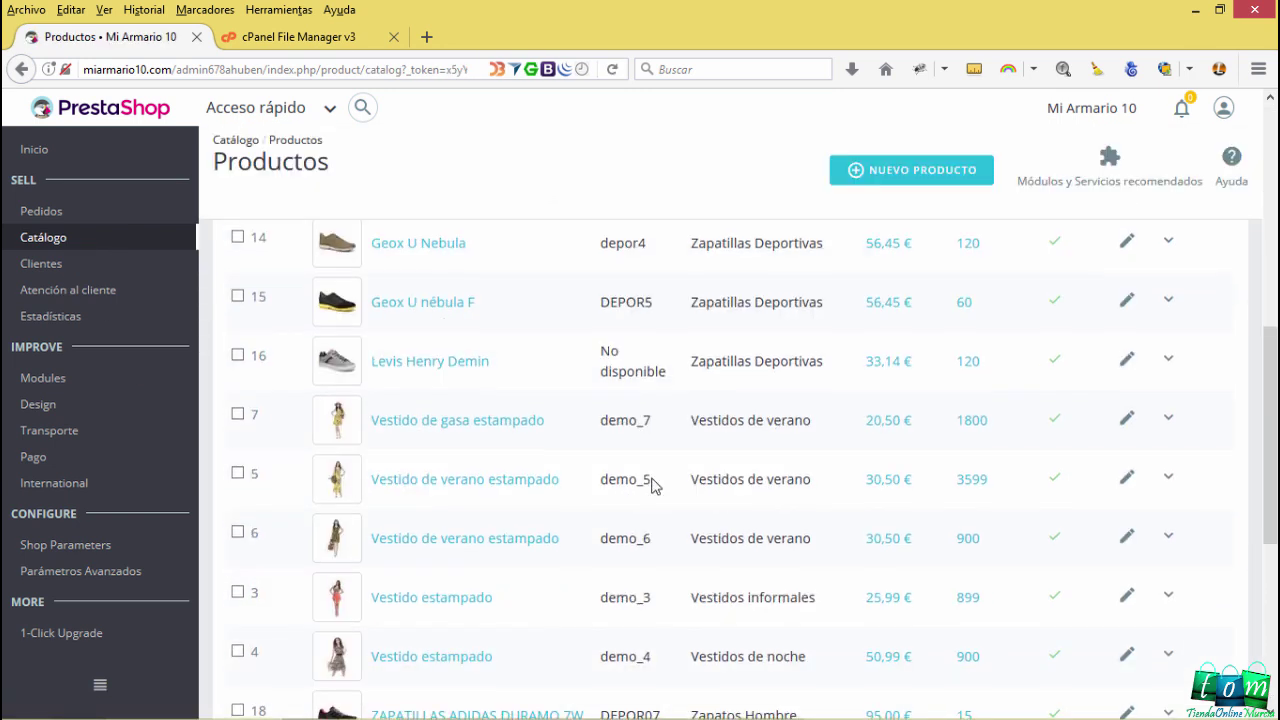
{"action": "scroll", "coordinate": [653, 479], "scroll_direction": "down", "scroll_amount": 2}
{"action": "scroll", "coordinate": [653, 479], "scroll_direction": "down", "scroll_amount": 1}
{"action": "scroll", "coordinate": [653, 479], "scroll_direction": "up", "scroll_amount": 2}
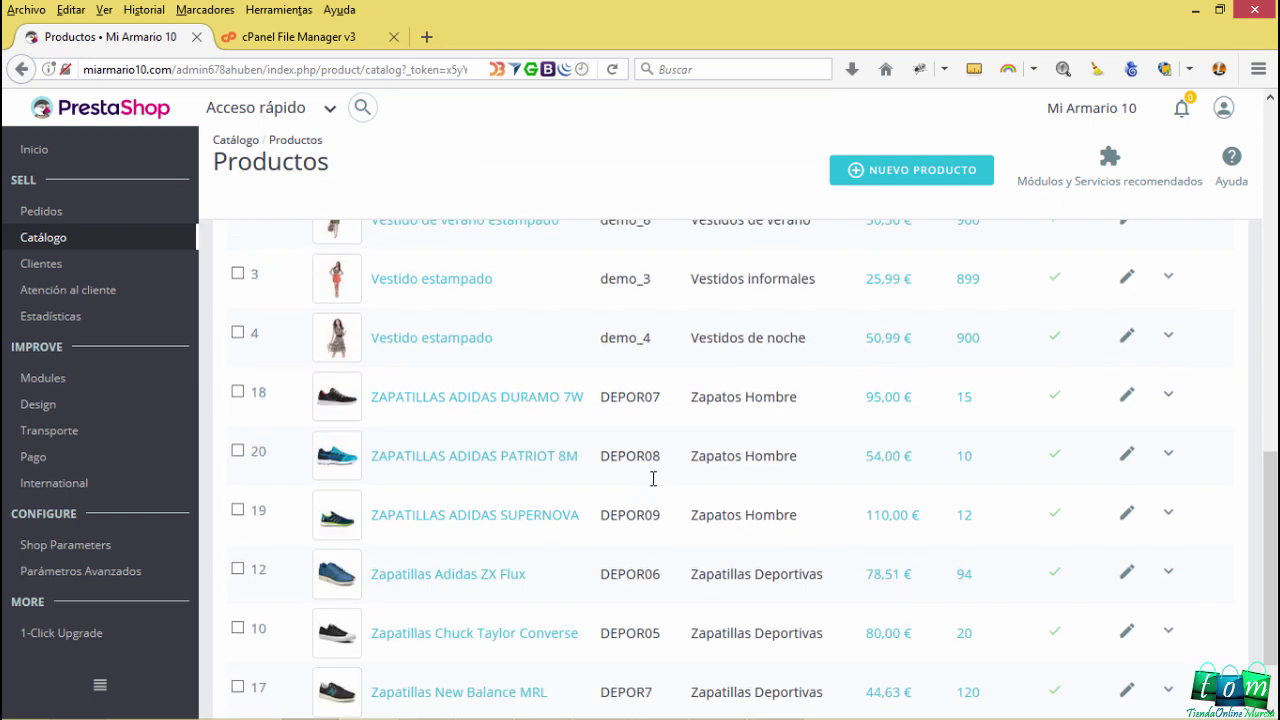
{"action": "scroll", "coordinate": [653, 479], "scroll_direction": "up", "scroll_amount": 3}
{"action": "scroll", "coordinate": [653, 479], "scroll_direction": "up", "scroll_amount": 3}
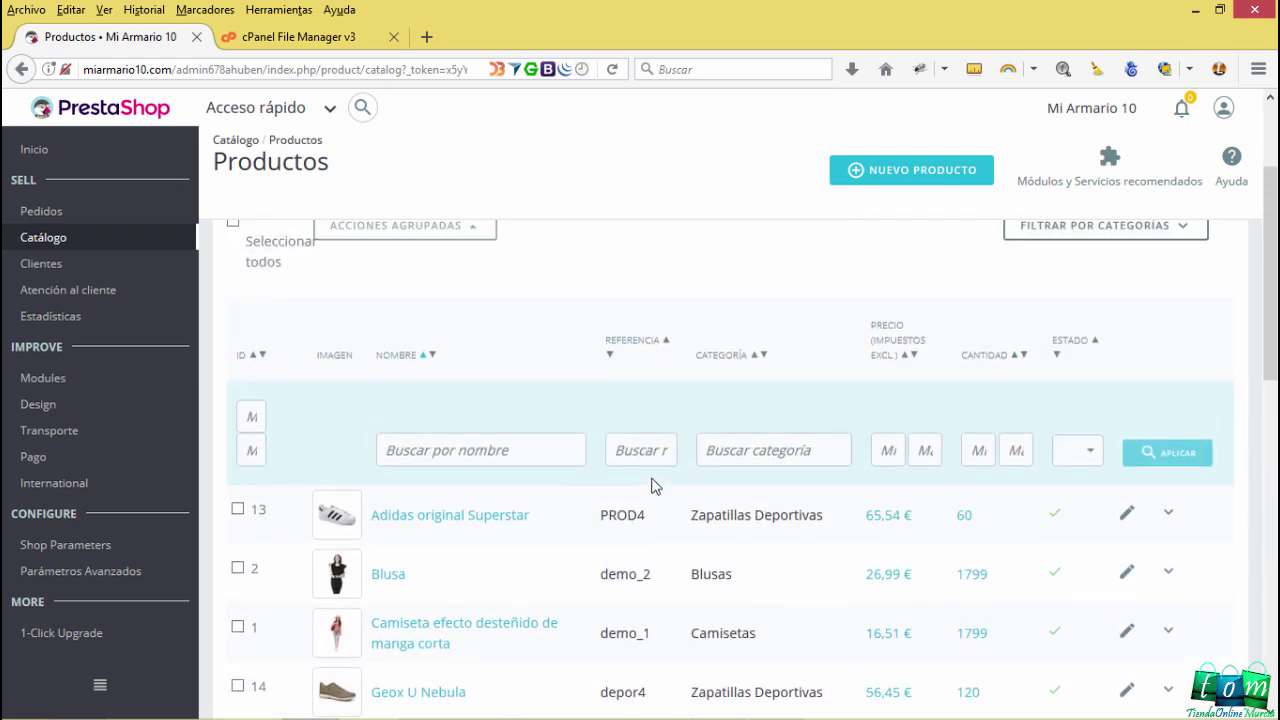
{"action": "scroll", "coordinate": [653, 479], "scroll_direction": "up", "scroll_amount": 1}
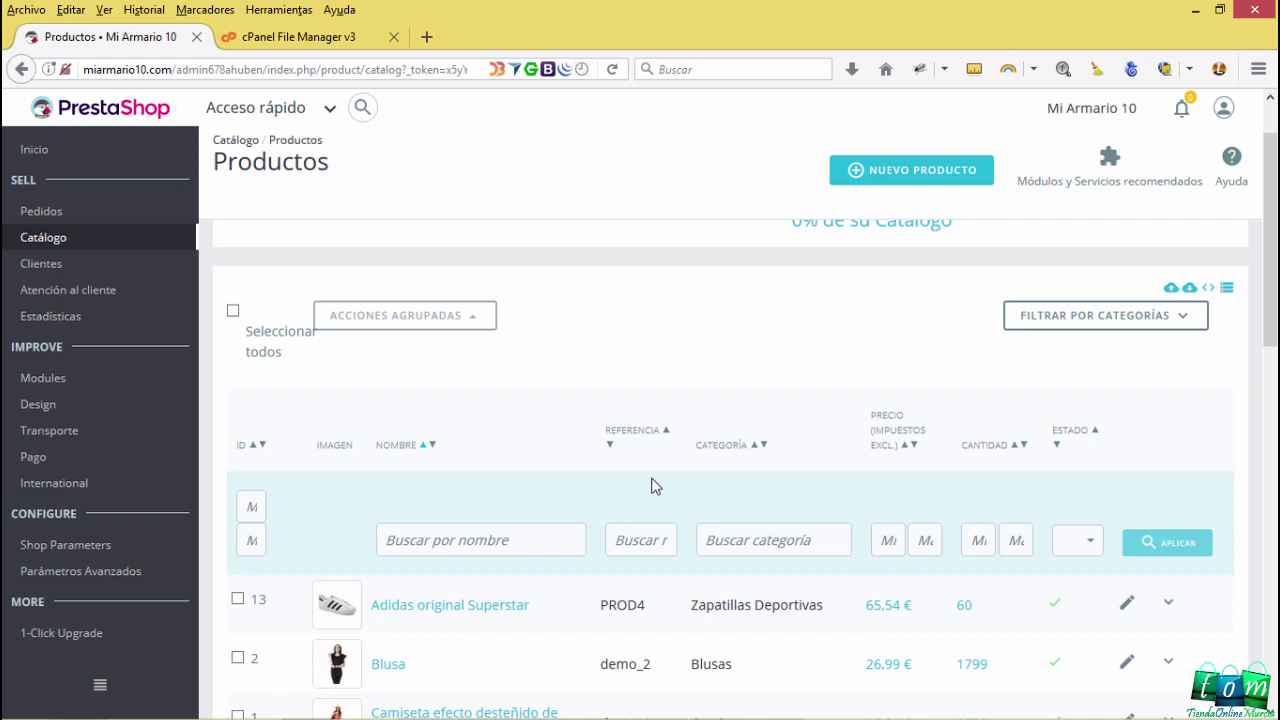